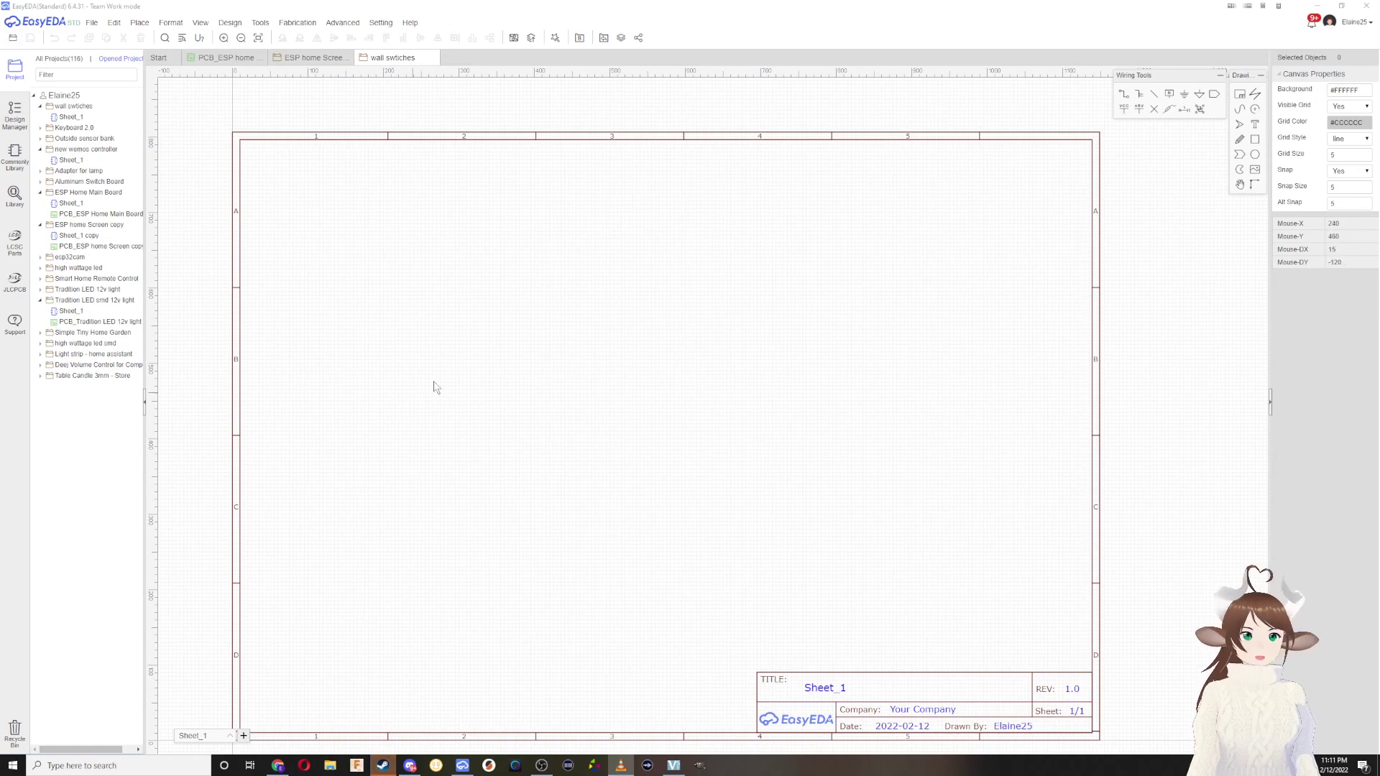
Step: Change the title block's sheet title to "Wall Switch"
double_click(827, 690)
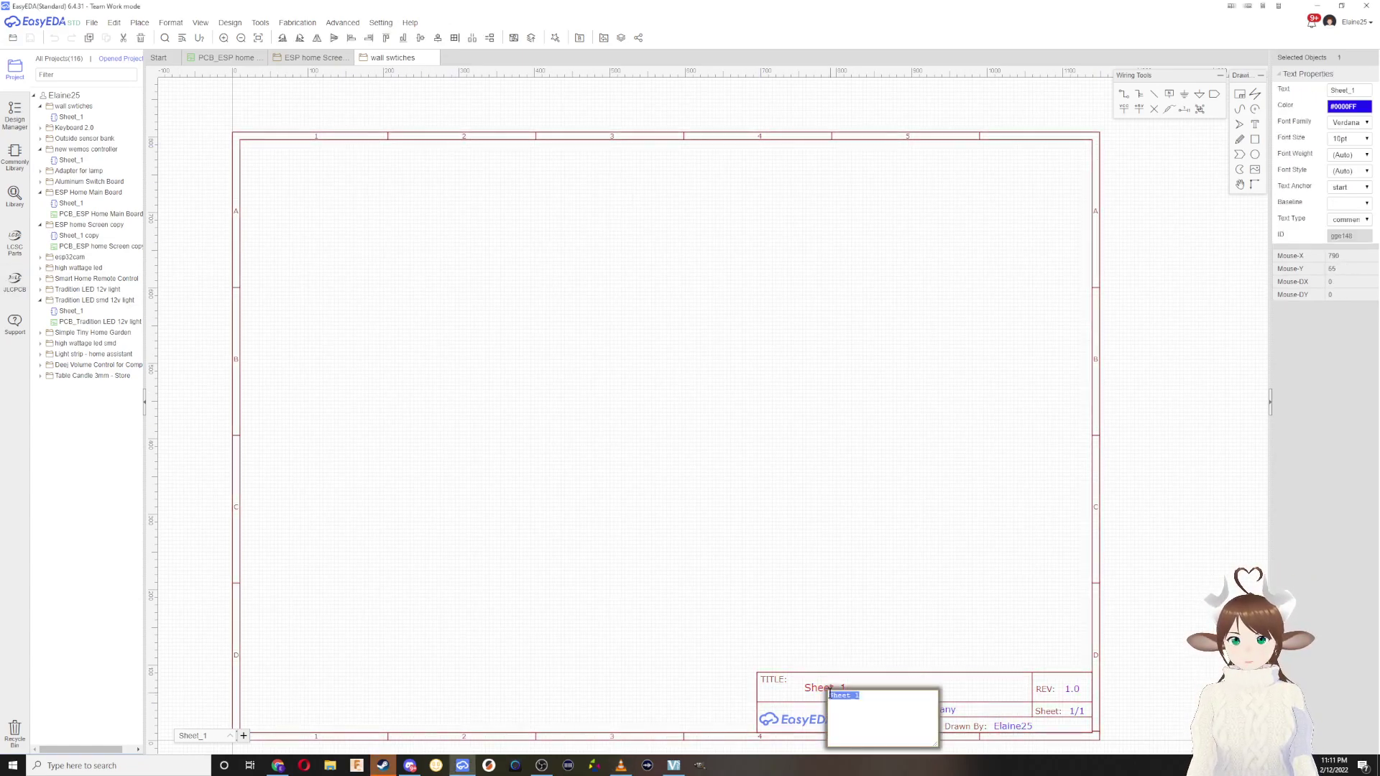
type("Wall")
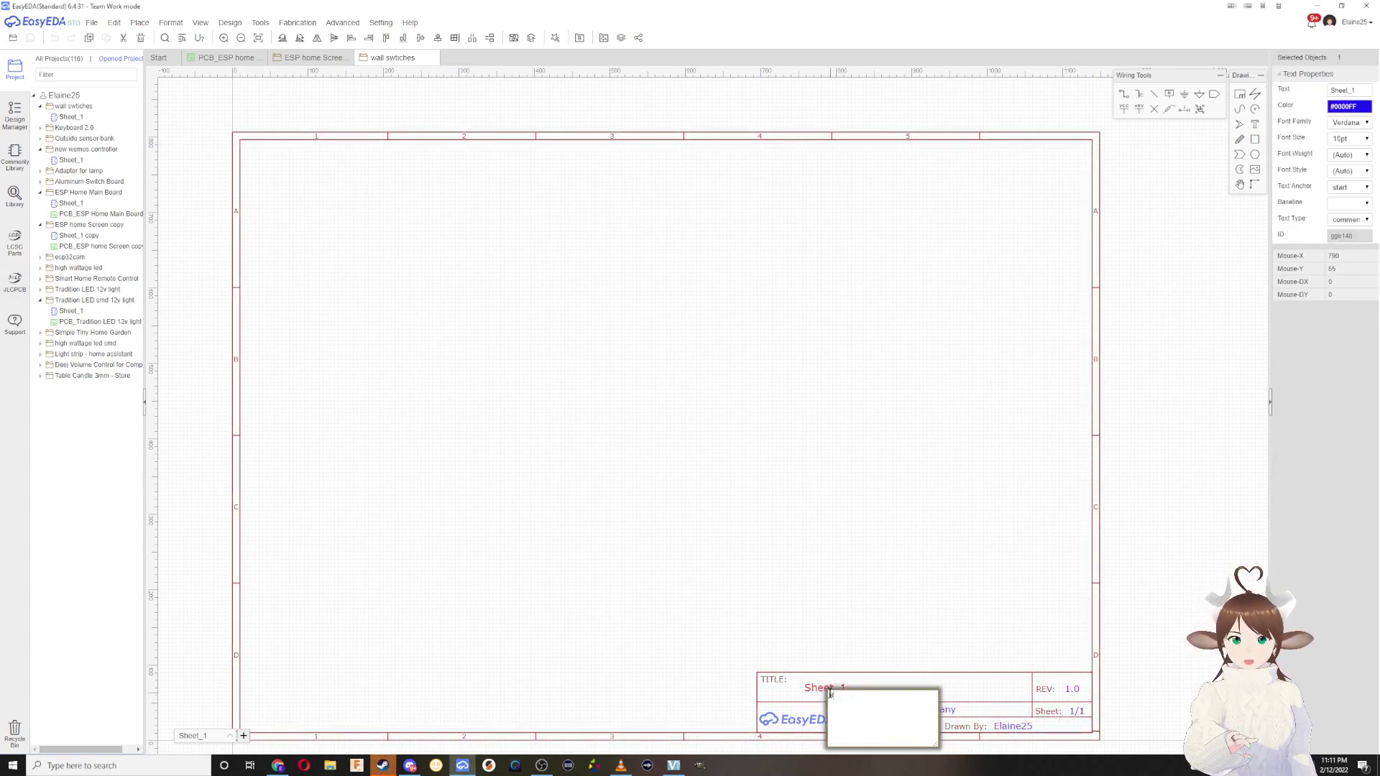
type(" W")
key("BackSpace")
type("Swt")
key("BackSpace")
type("itch")
left_click(903, 594)
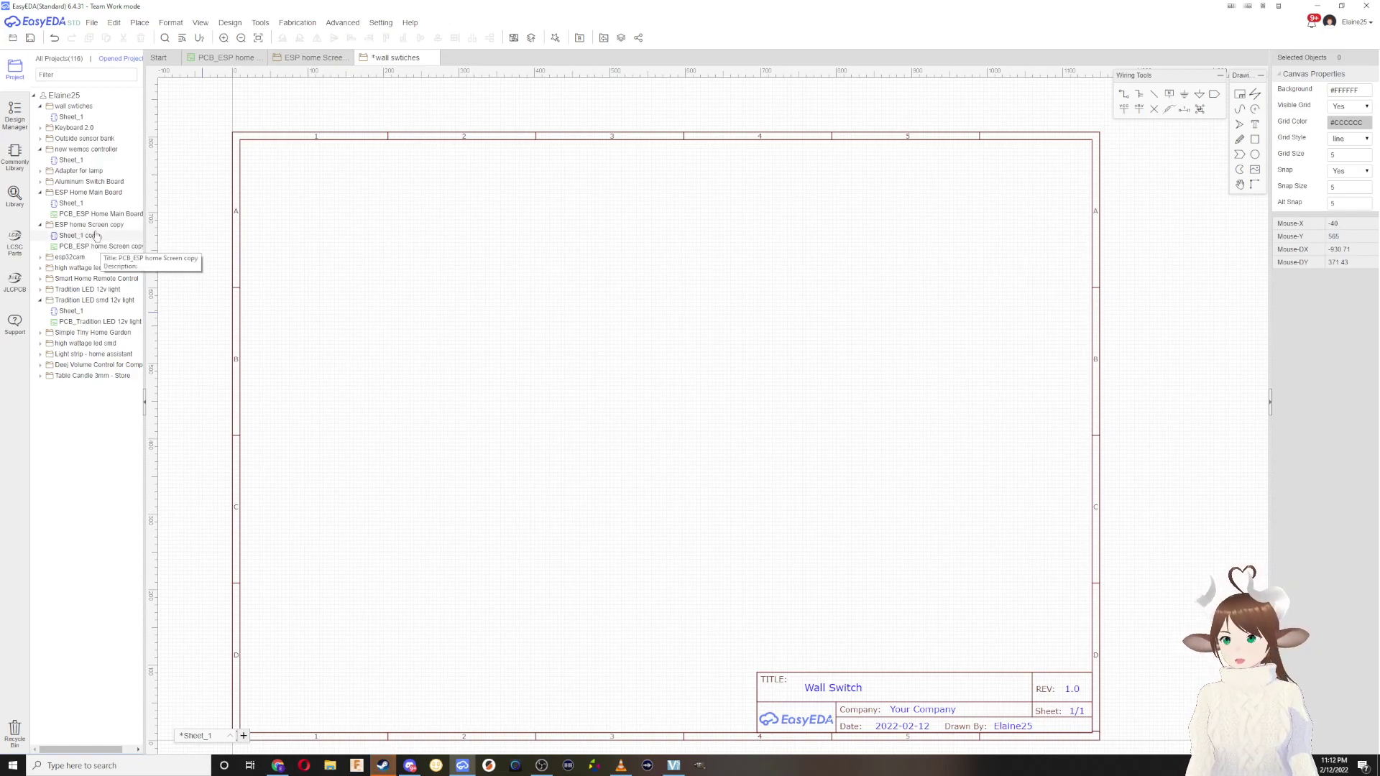
Step: View the ESP home Screen schematic, and close the open ESP home PCB and schematic documents
left_click(87, 205)
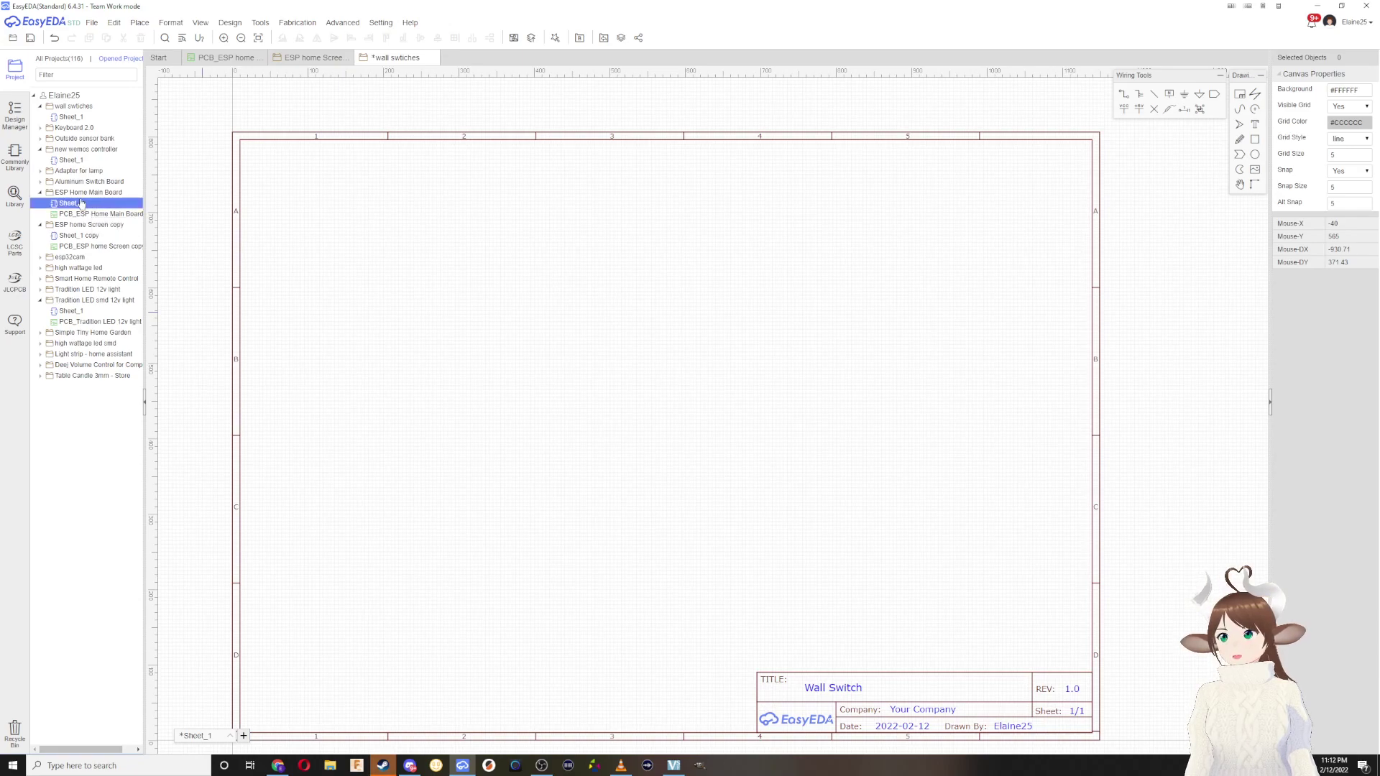
left_click(310, 57)
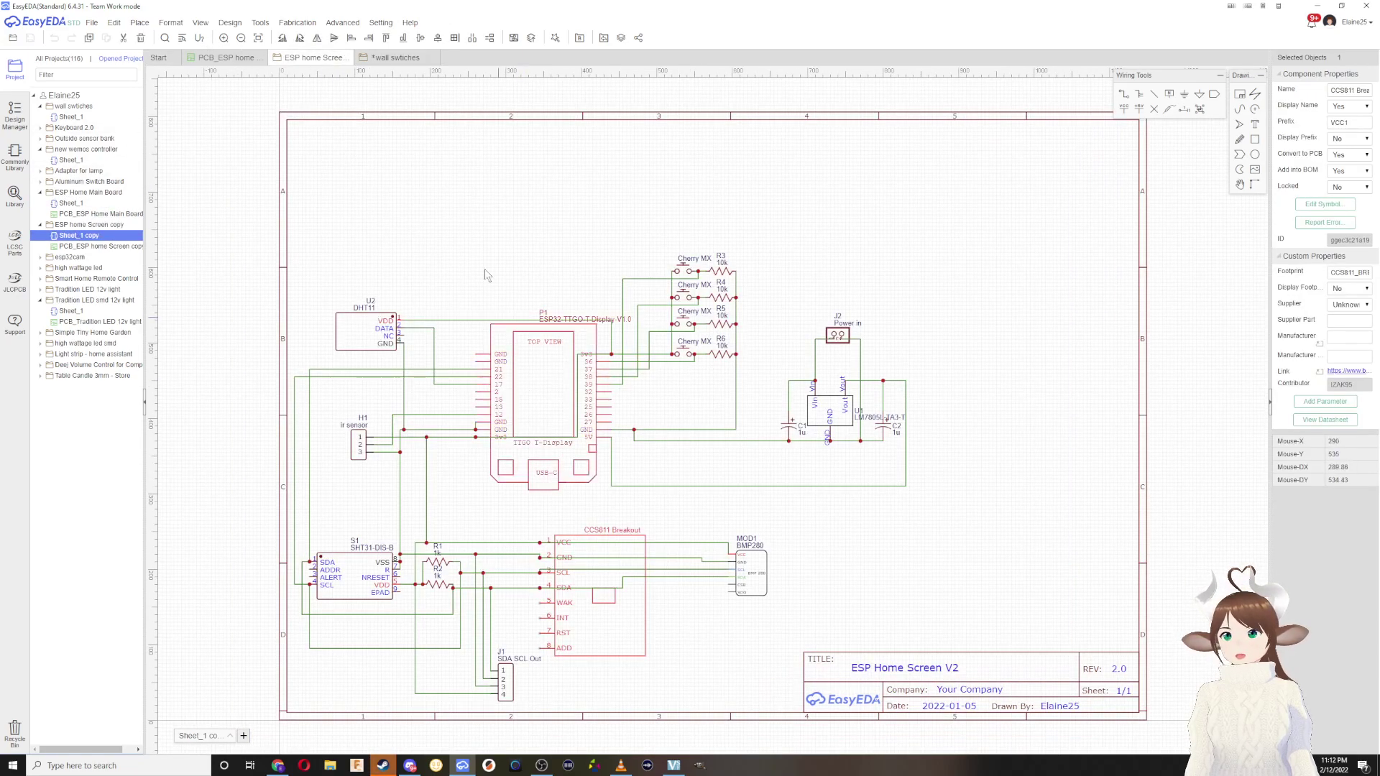
left_click(262, 58)
left_click(261, 58)
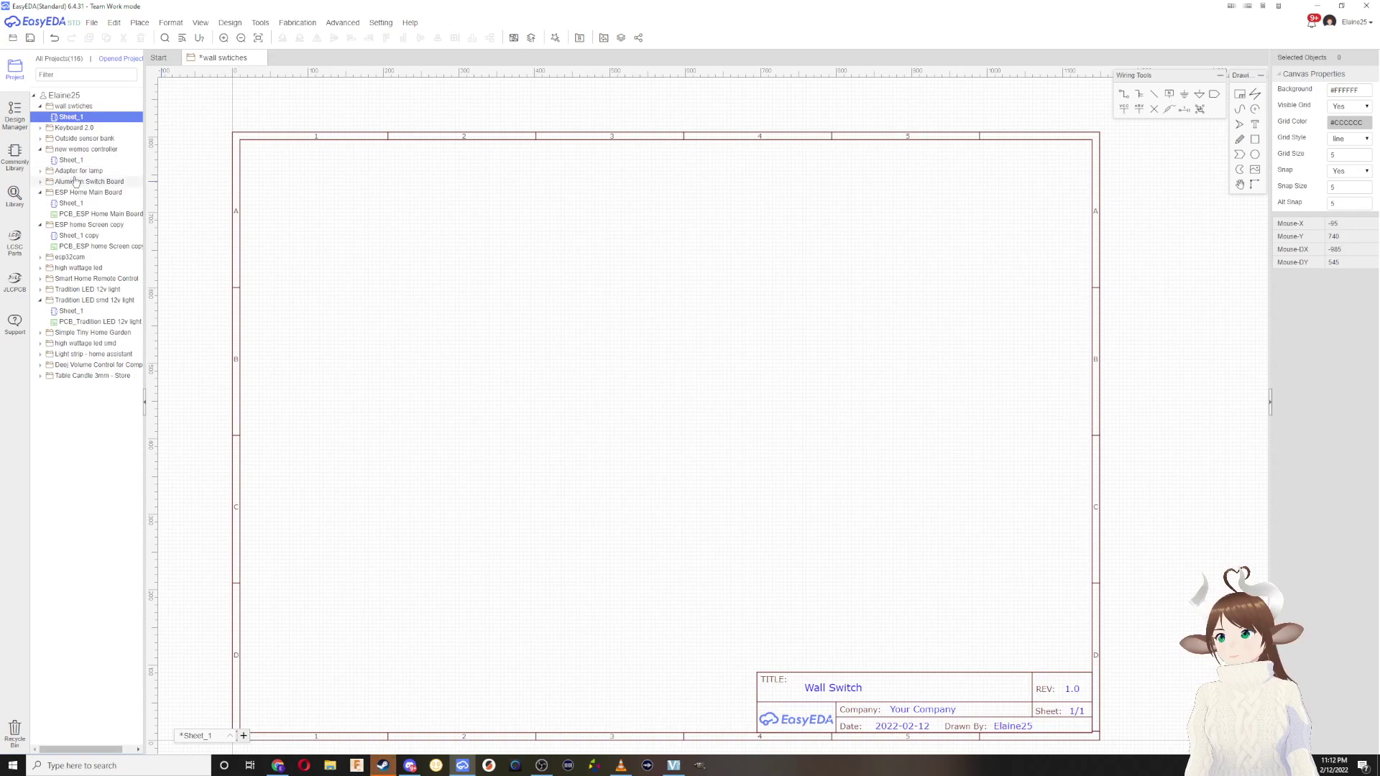
Step: Copy the WEMOS_D1_MINI_PRO4 module from the Tradition LED smd 12v light schematic onto the Wall Switch sheet, then close the source and save
left_click(42, 150)
left_click(42, 149)
left_click(81, 313)
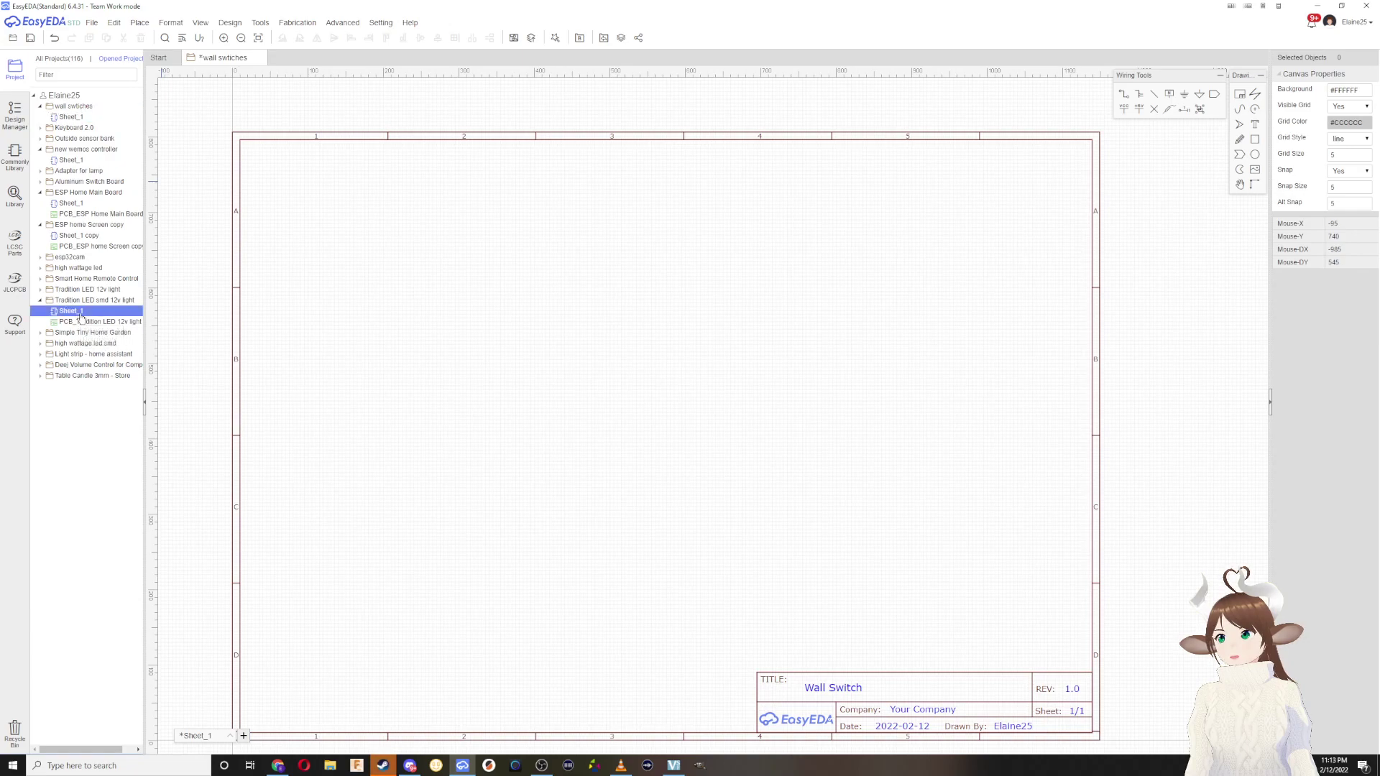
double_click(81, 317)
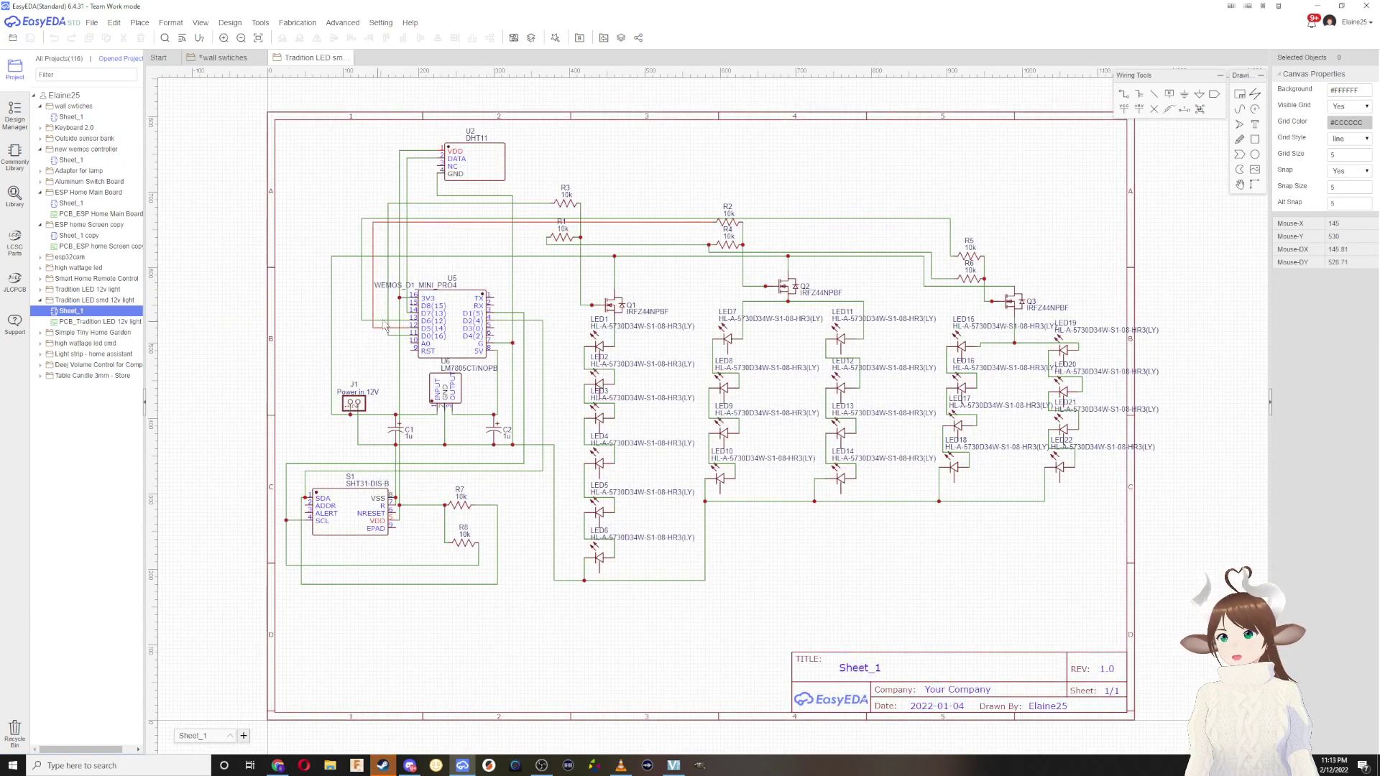
left_click(446, 338)
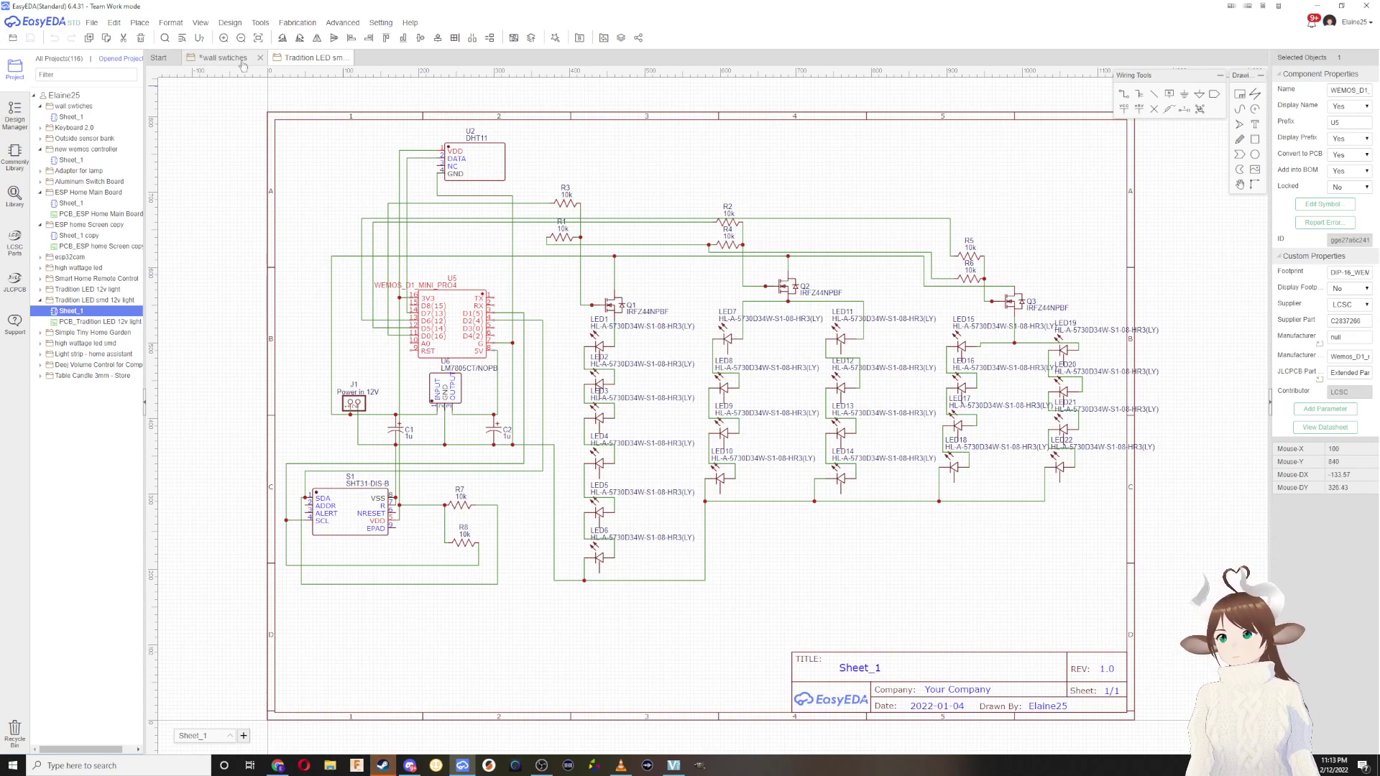
left_click(237, 58)
key("ctrl+v")
left_click(533, 316)
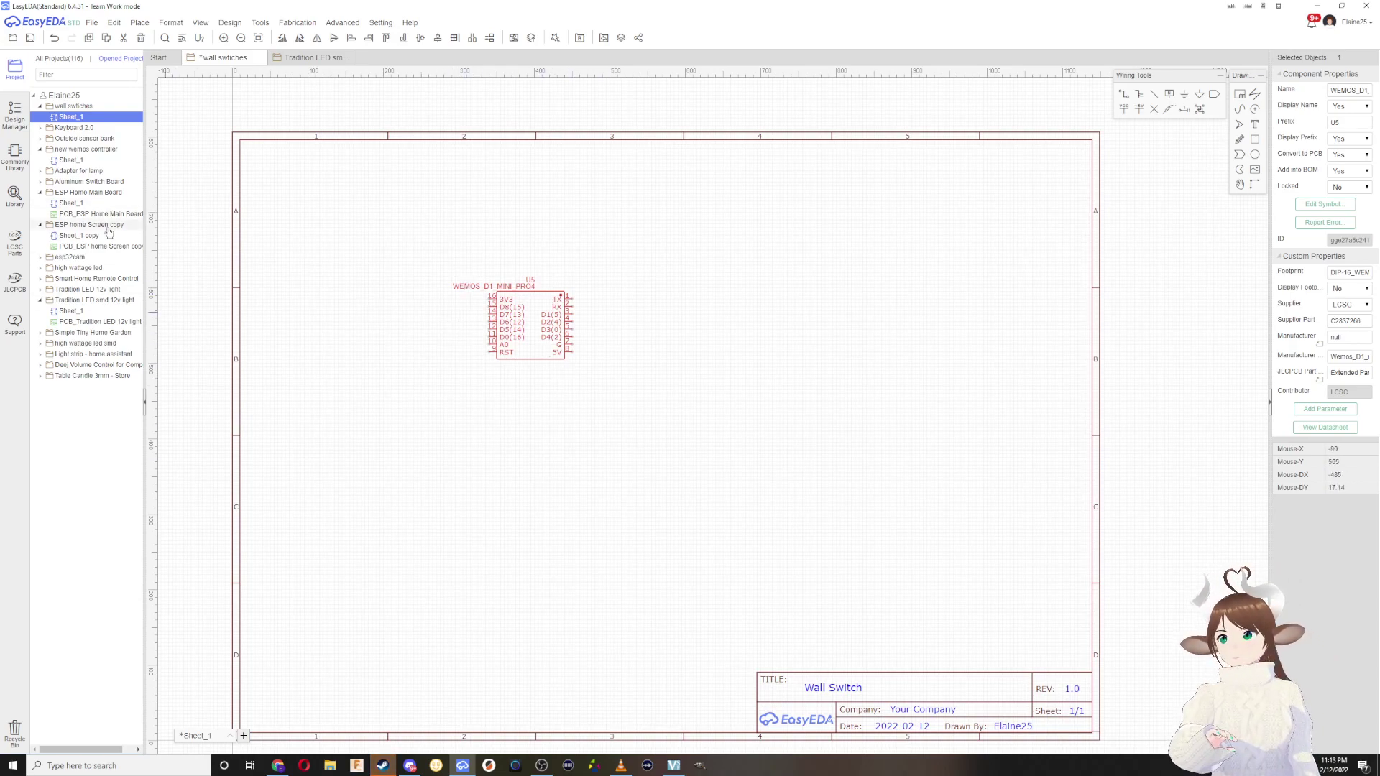
left_click(347, 58)
key("ctrl+s")
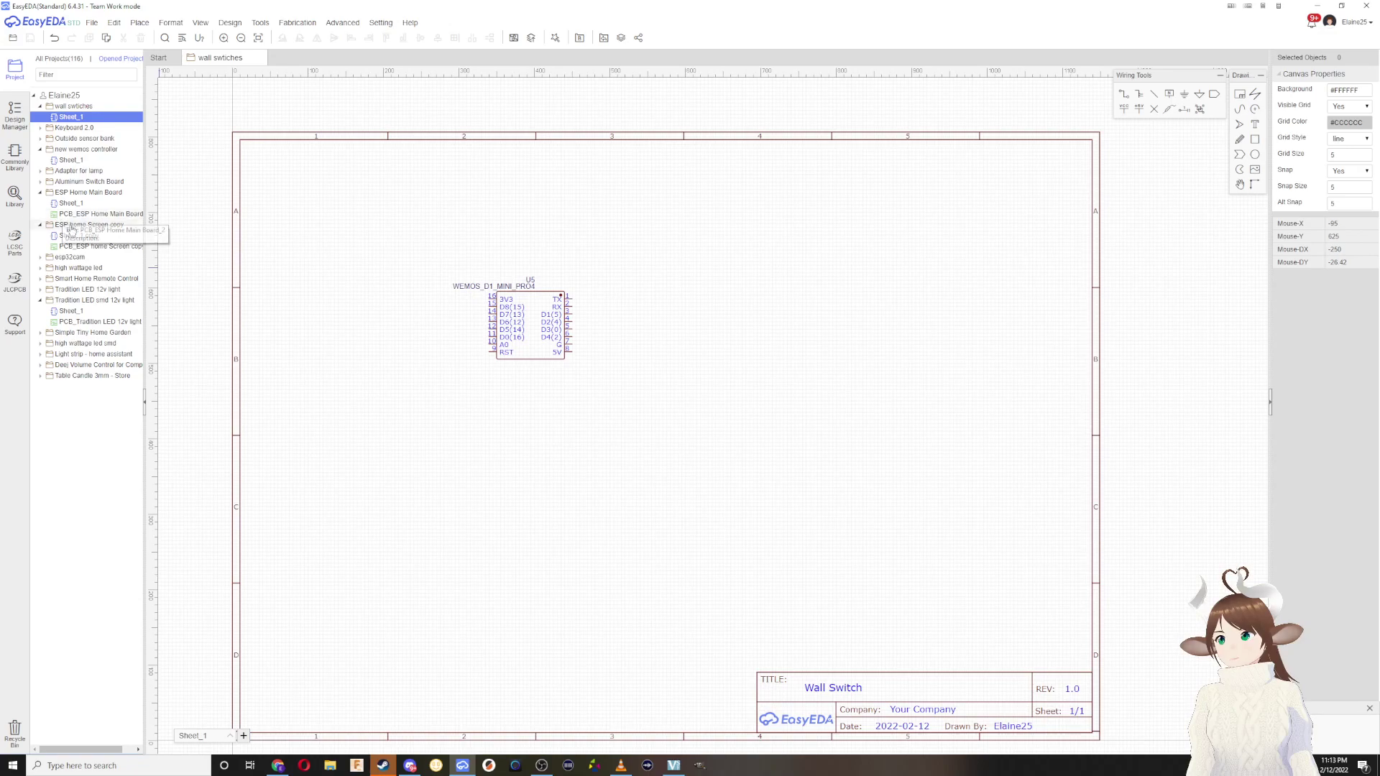
Step: Copy one Cherry MX switch with its 10k resistor from the ESP home Screen copy schematic onto the Wall Switch sheet, beside the WEMOS module
left_click(78, 236)
double_click(78, 235)
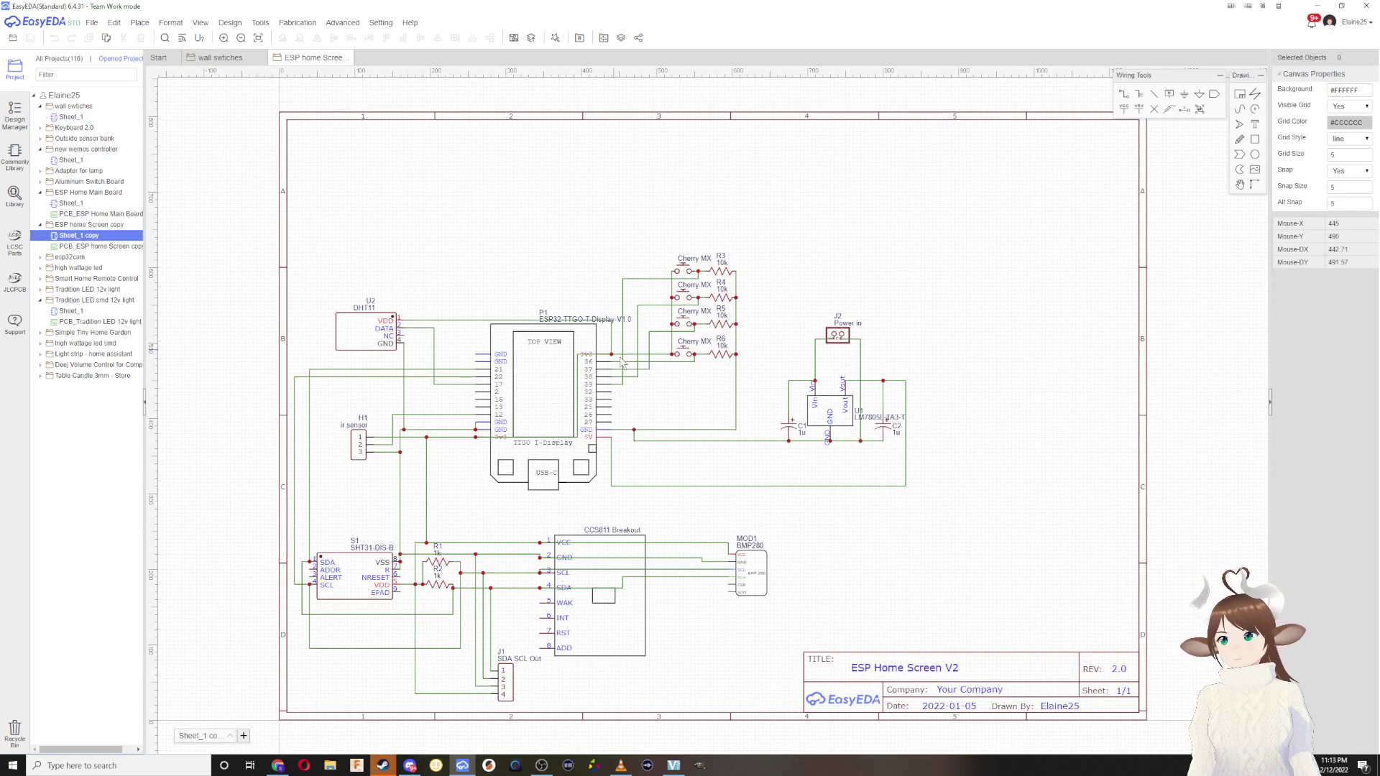
left_click(681, 356)
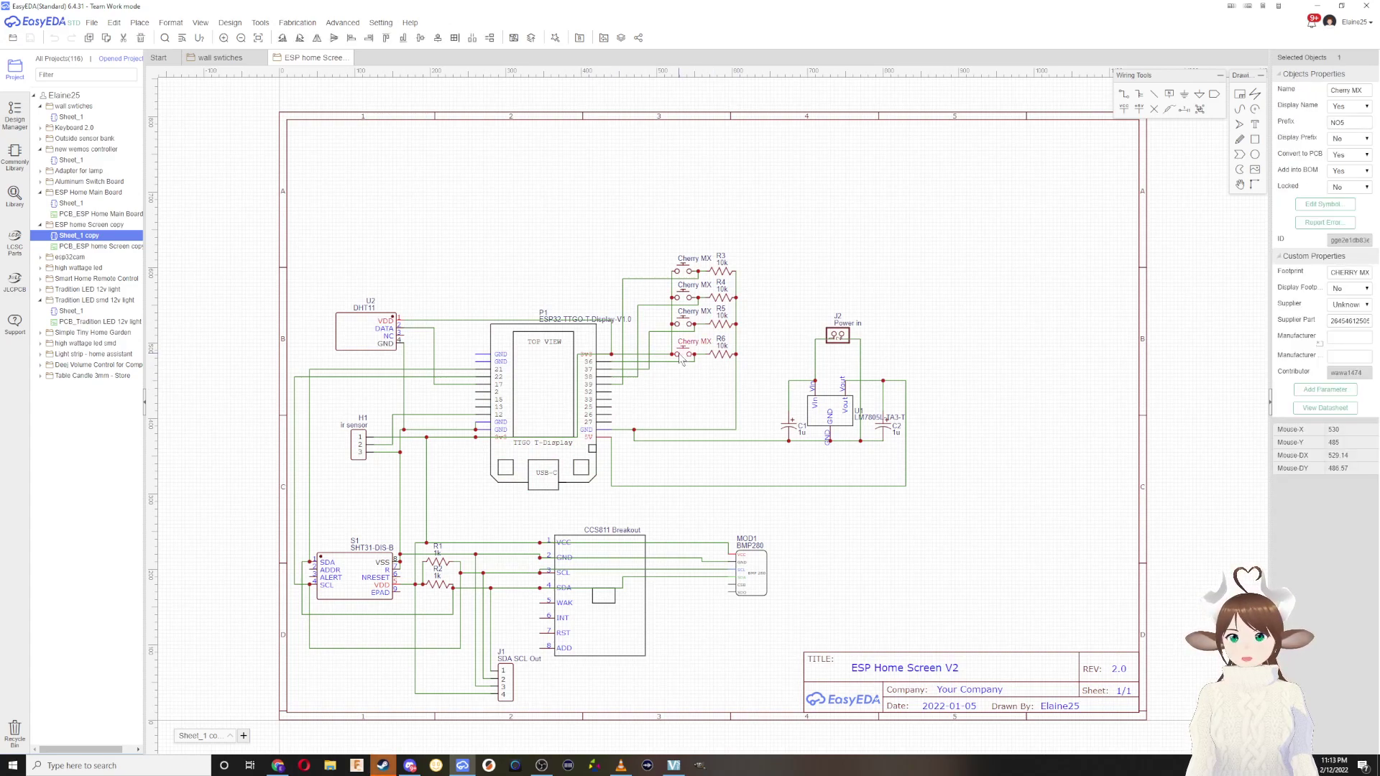
left_click(722, 357, "ctrl")
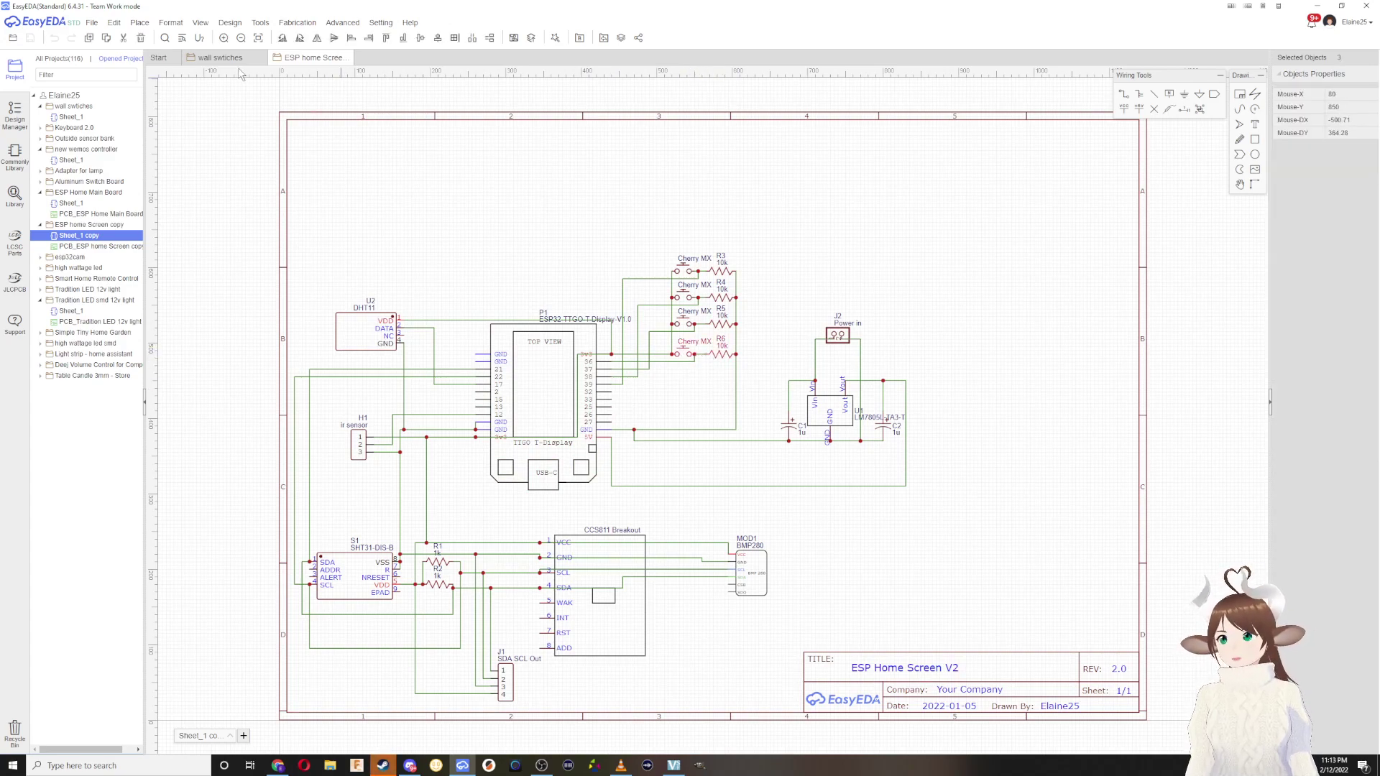
left_click(220, 58)
key("ctrl+v")
left_click(726, 297)
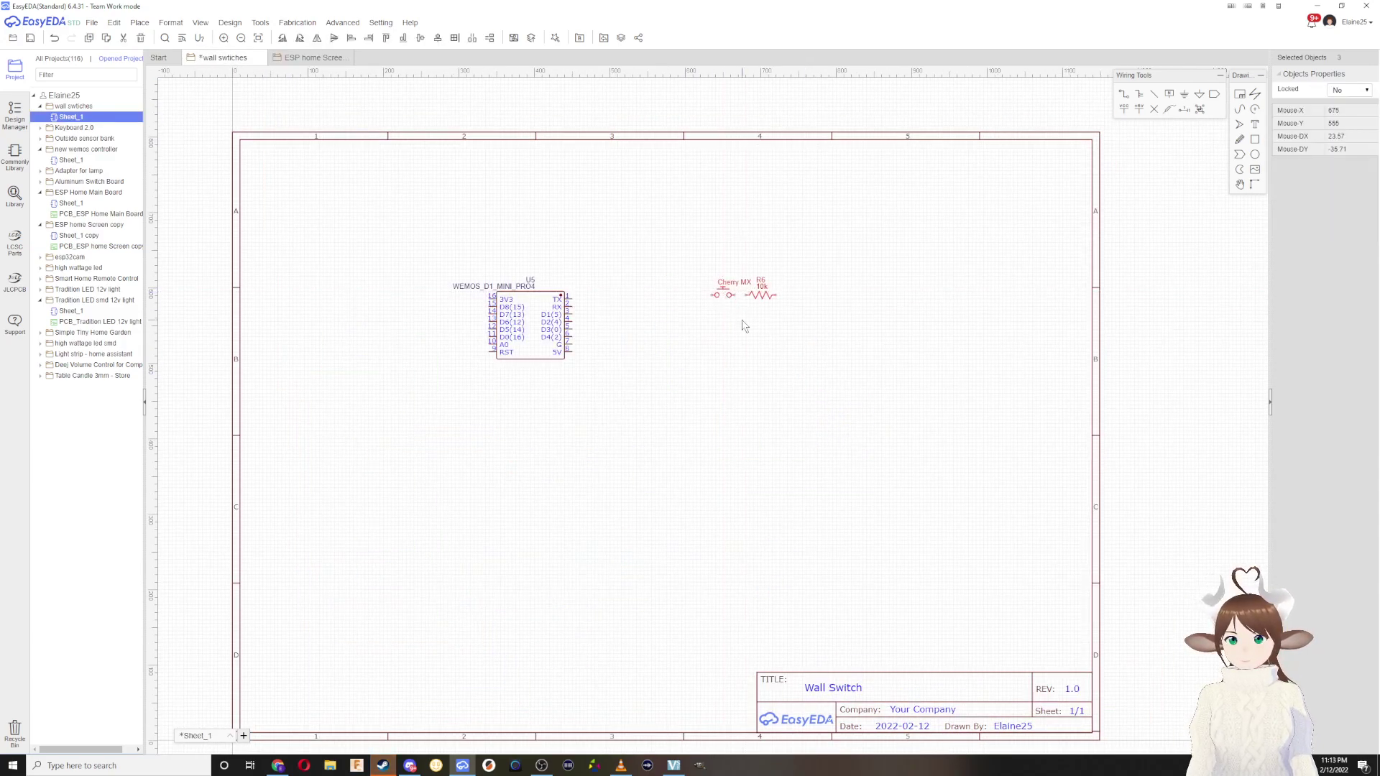
Step: Paste five more switch-and-resistor pairs in a column below the first one, and delete the original topmost pair
left_click(727, 340)
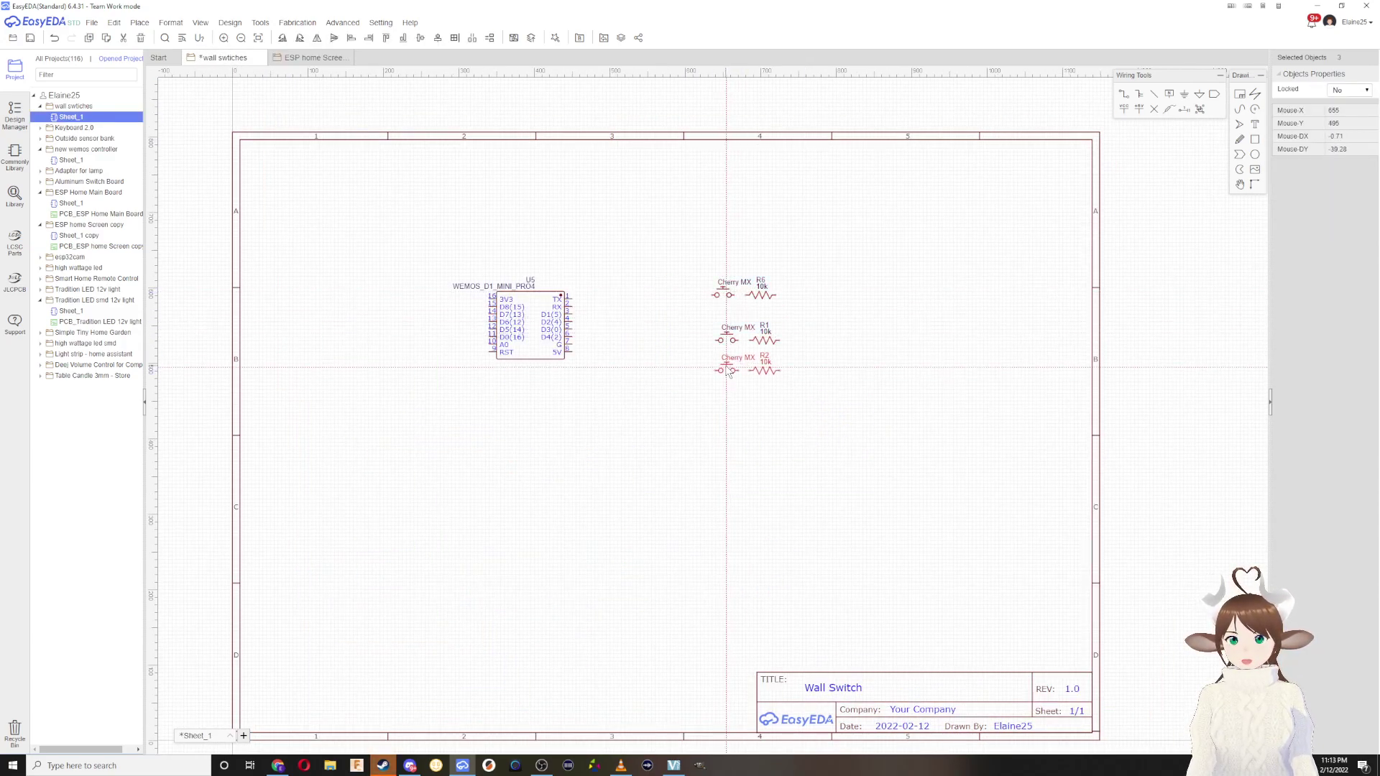
left_click(729, 371)
left_click(731, 401)
left_click_drag(732, 440, 728, 435)
key("ctrl+v")
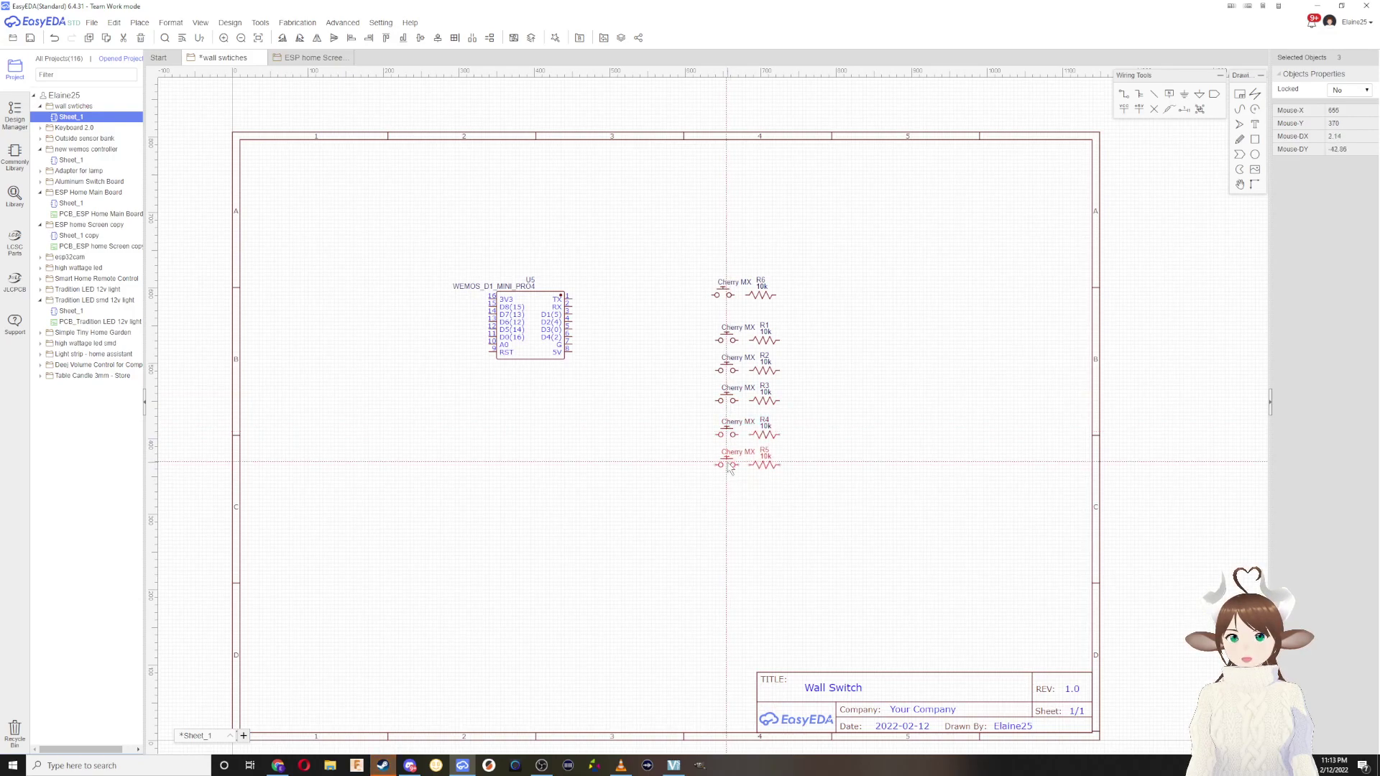
left_click(729, 467)
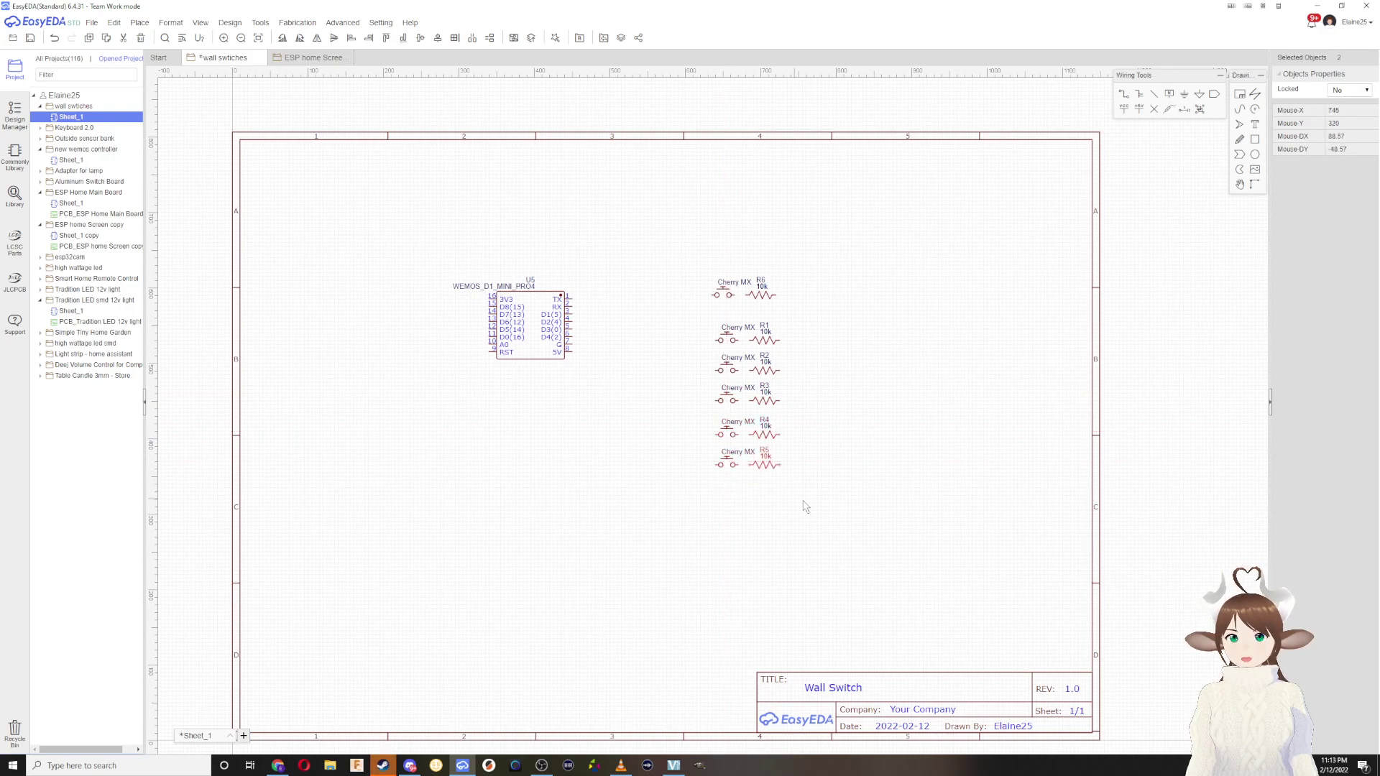
left_click(761, 286)
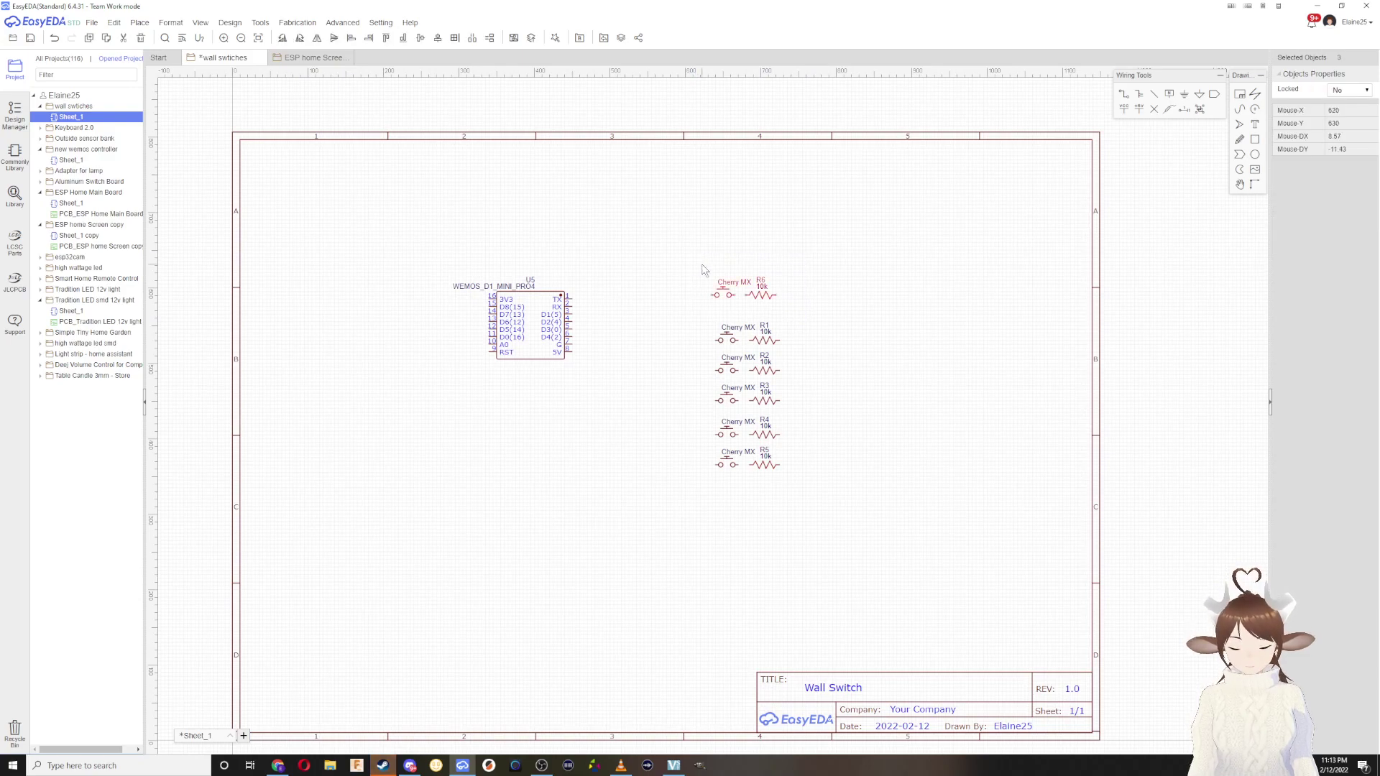
Step: Copy the three-pin IR sensor header from the ESP home Screen schematic to above the switches, and flip it horizontally
left_click(310, 58)
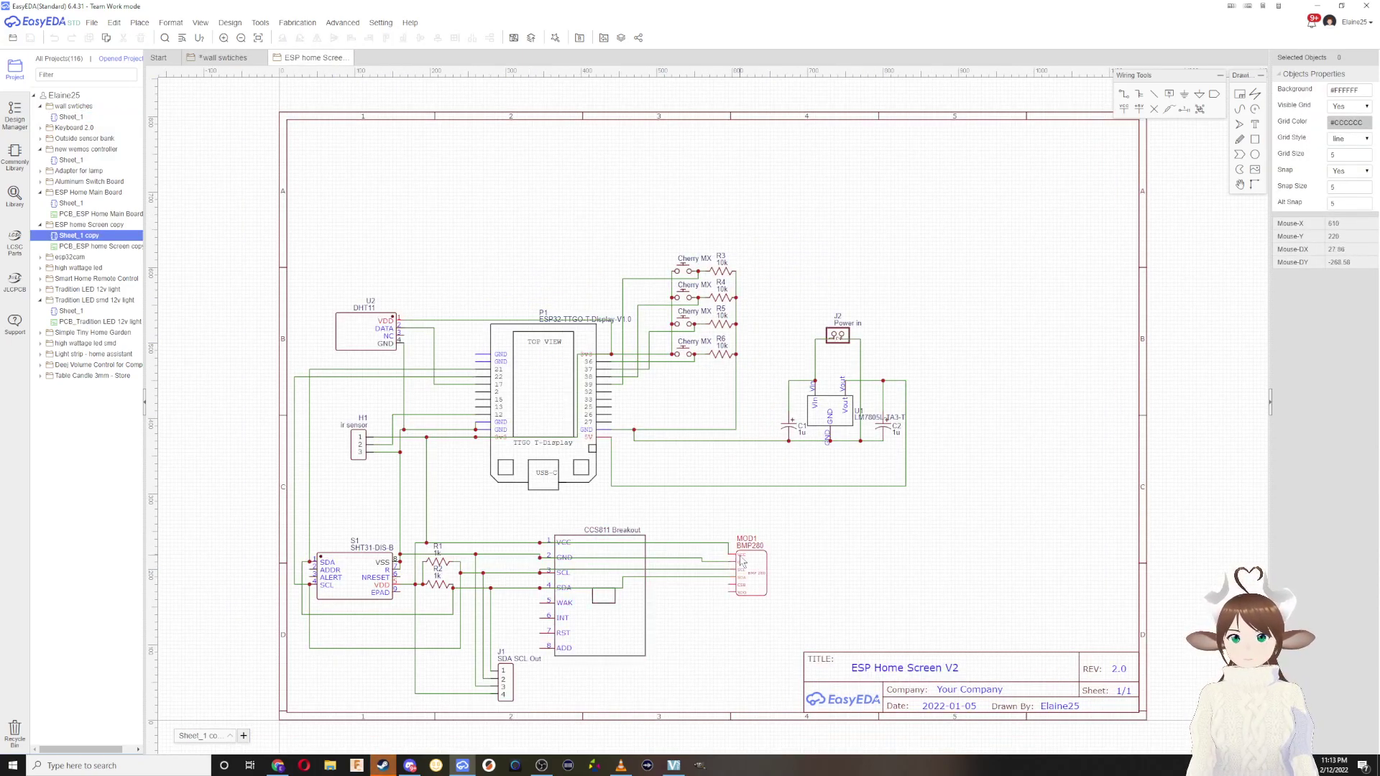
left_click(363, 453)
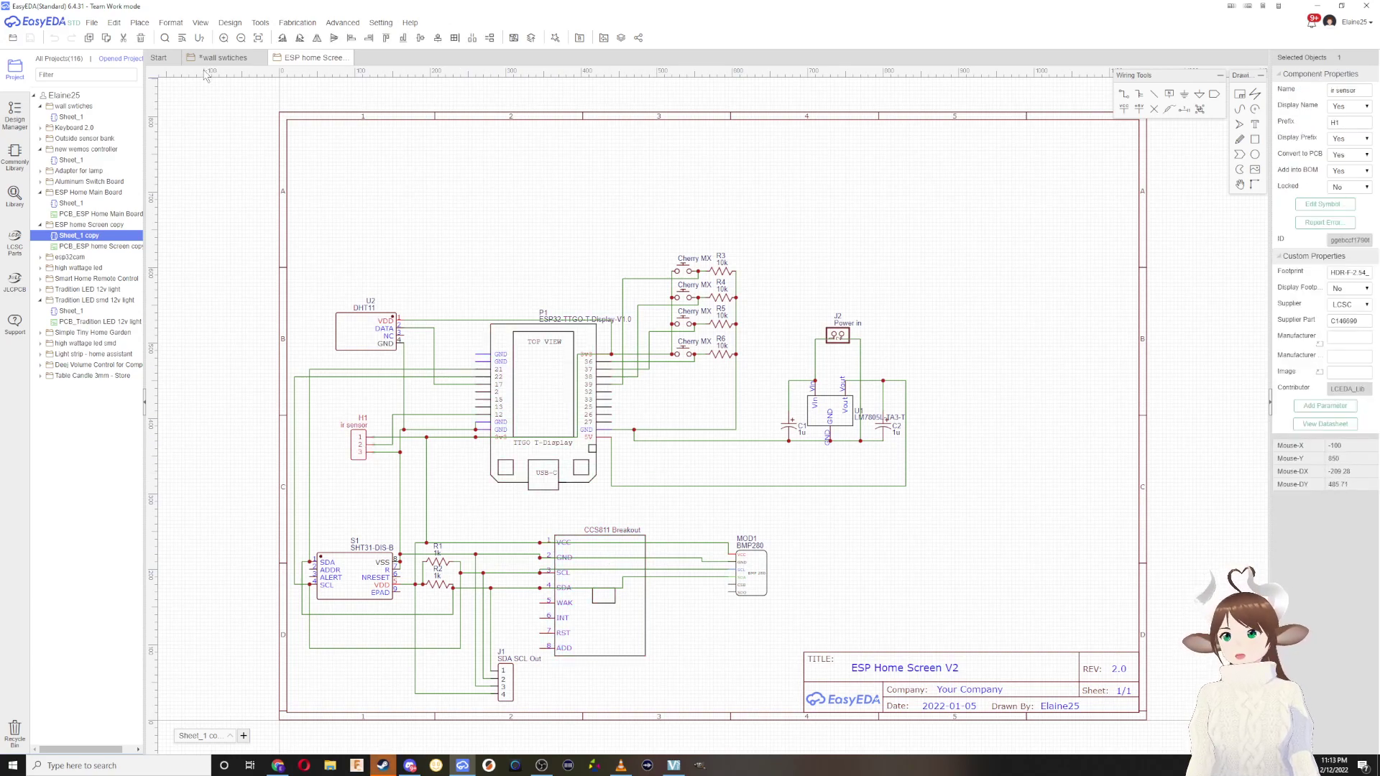
left_click(222, 58)
key("ctrl+v")
left_click(759, 269)
left_click(737, 279)
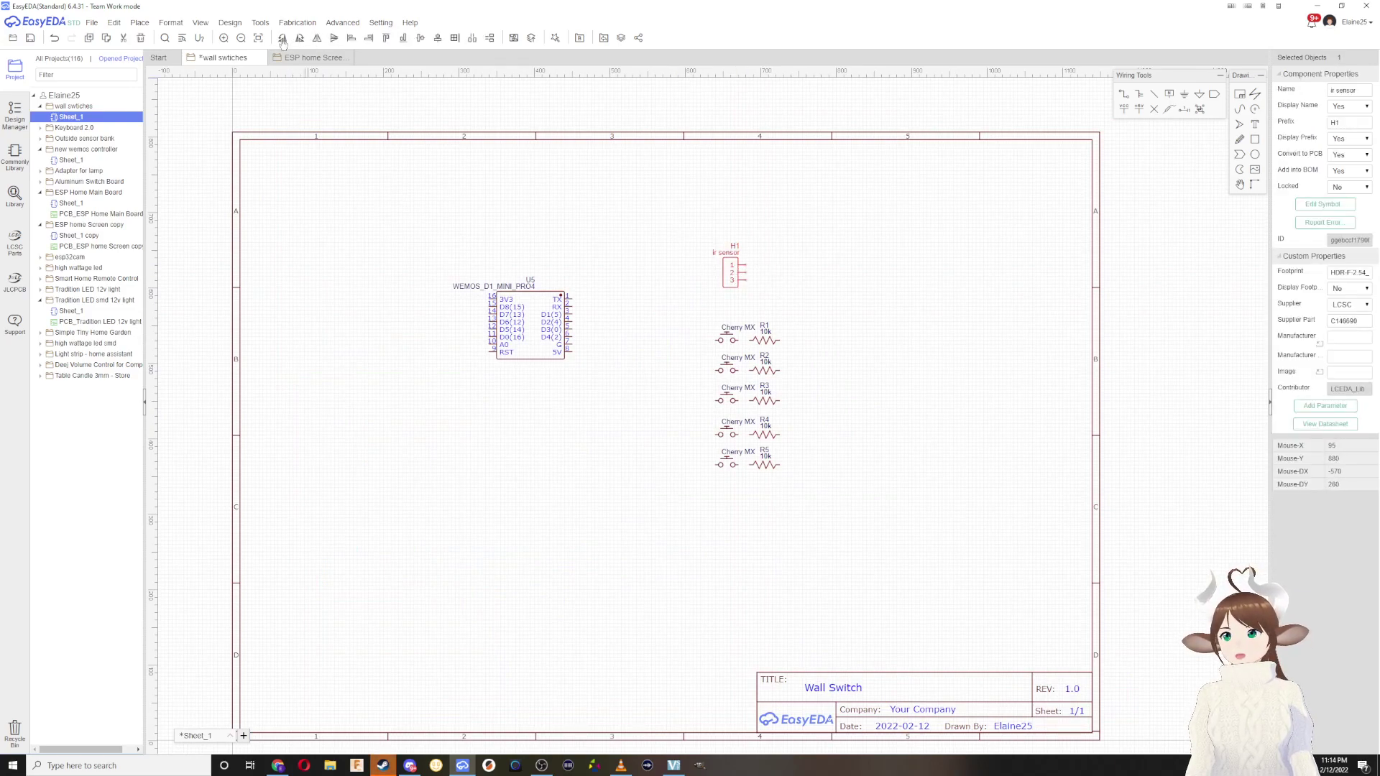
left_click(528, 419)
Step: Move the WEMOS module down so it sits beside the column of switches
scroll(588, 429, "up", 2)
scroll(635, 430, "down", 1)
right_click_drag(745, 396, 634, 407)
left_click_drag(435, 322, 467, 429)
left_click(568, 428)
Step: Wire each of the five Cherry MX switches to the adjacent end of its 10k resistor, R1 to R5
scroll(616, 401, "up", 3)
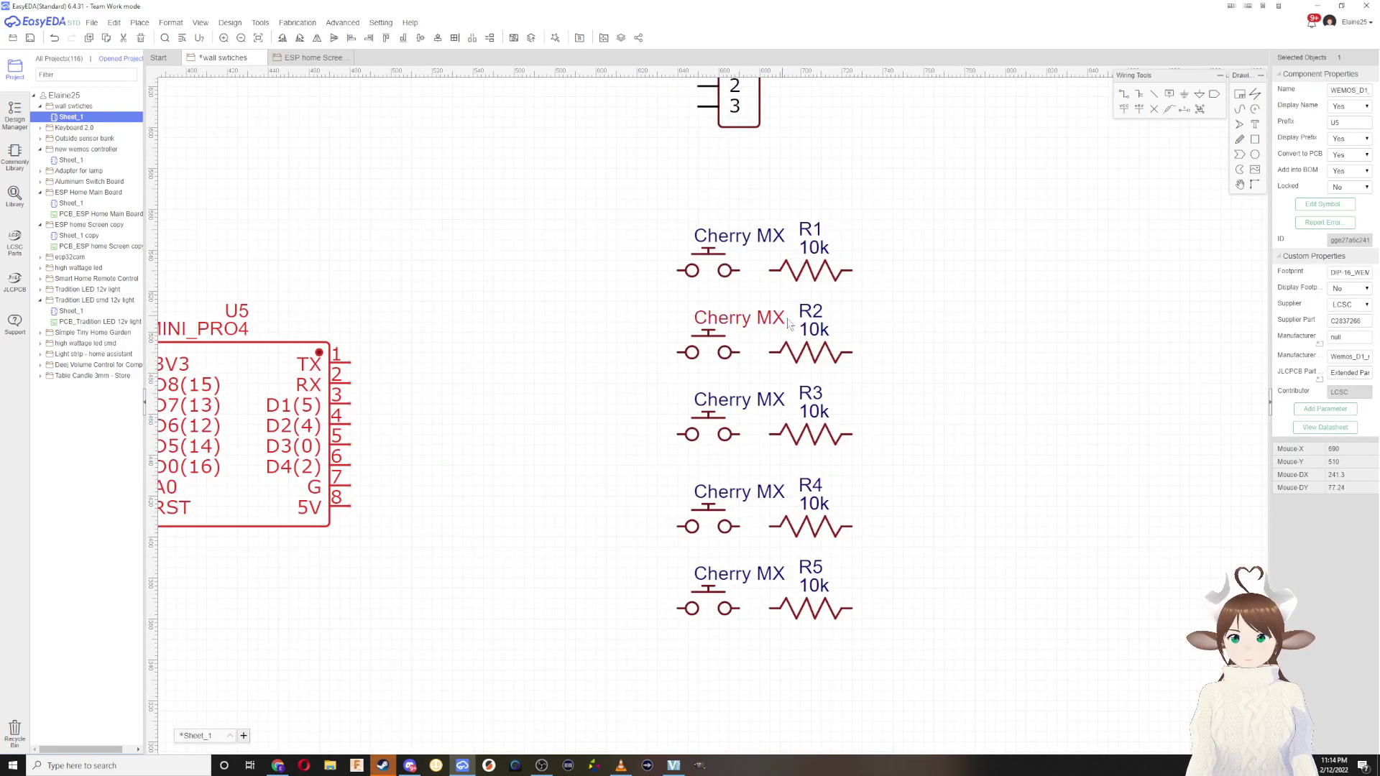
key("w")
left_click(740, 270)
left_click(770, 270)
left_click(740, 352)
left_click(771, 352)
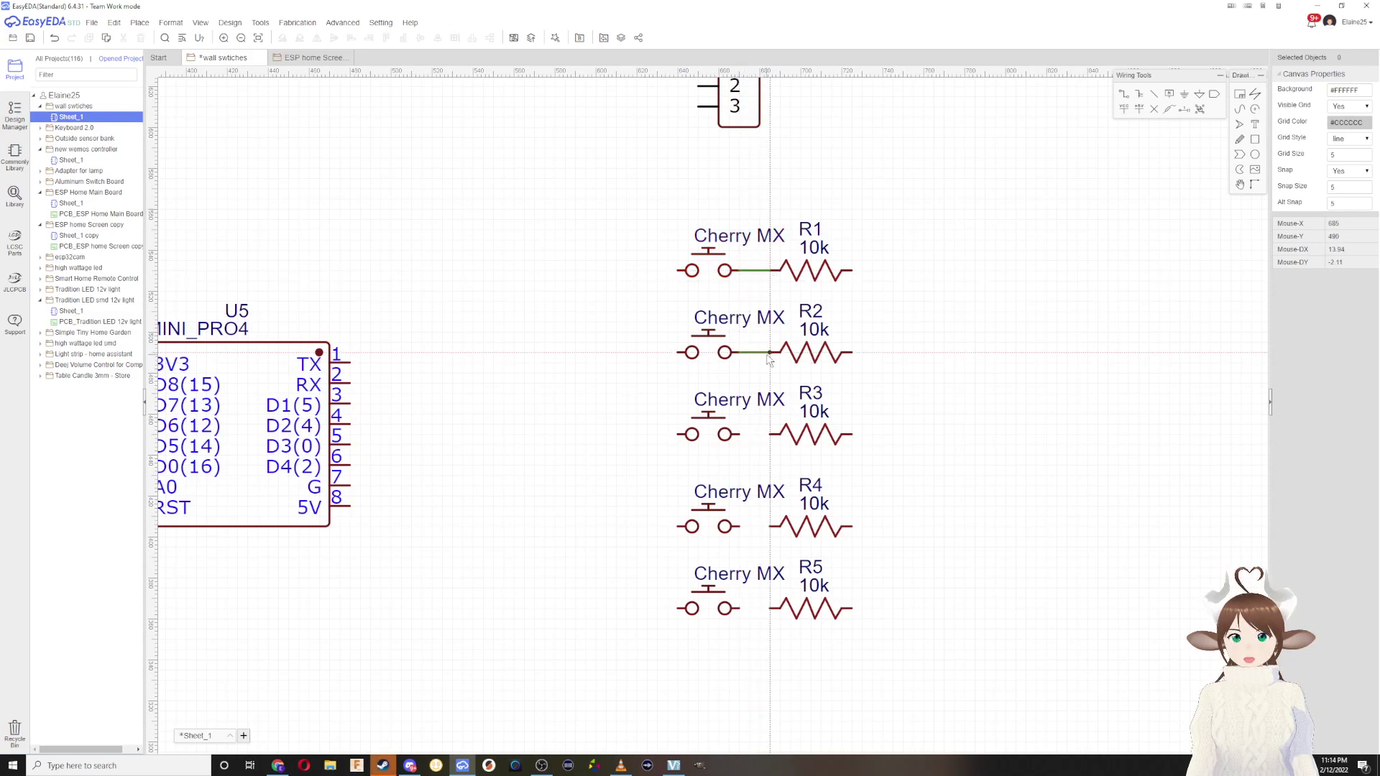
left_click(739, 434)
left_click(771, 434)
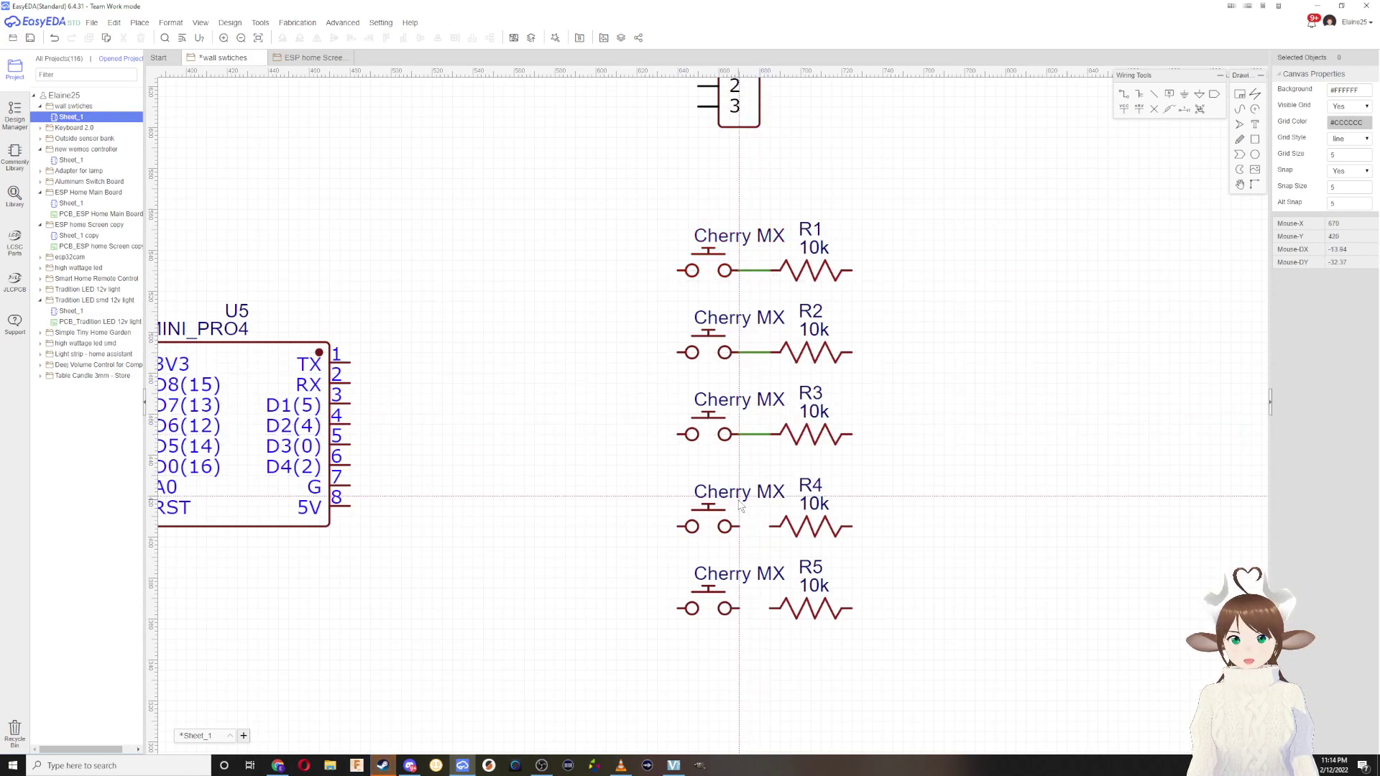
left_click(740, 526)
left_click(771, 526)
left_click(739, 608)
left_click(770, 608)
Step: Join the free ends of resistors R1 to R5 with one vertical wire and the free switch terminals with another
left_click(852, 608)
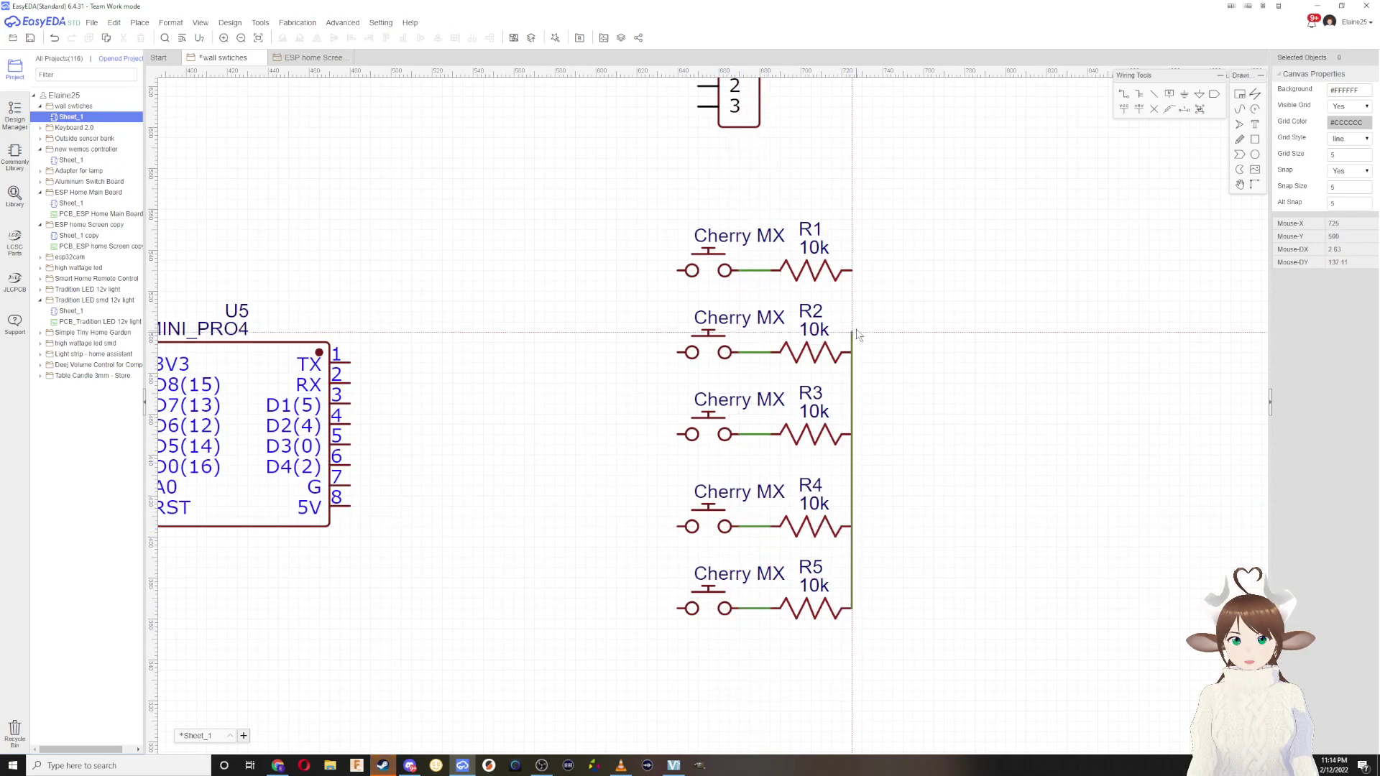
left_click(852, 270)
left_click(677, 270)
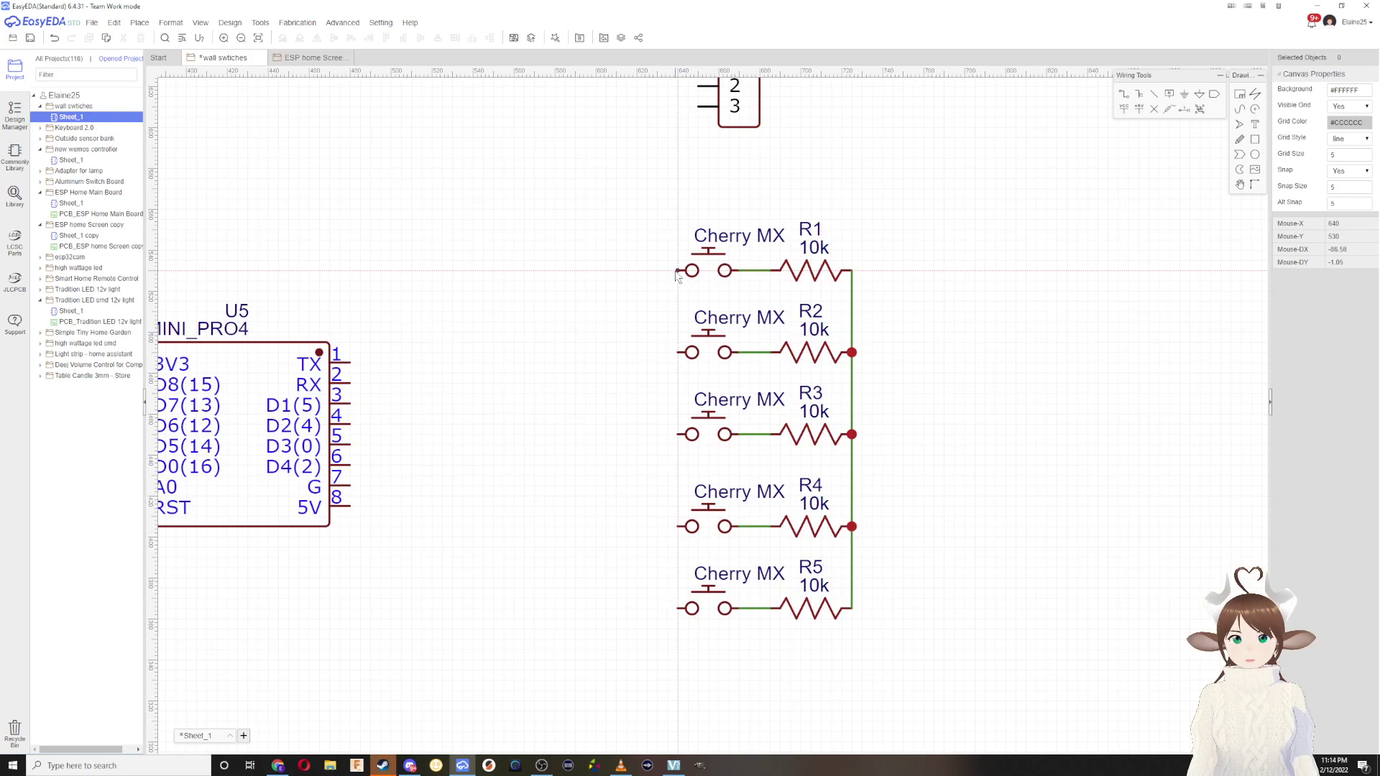
left_click(678, 609)
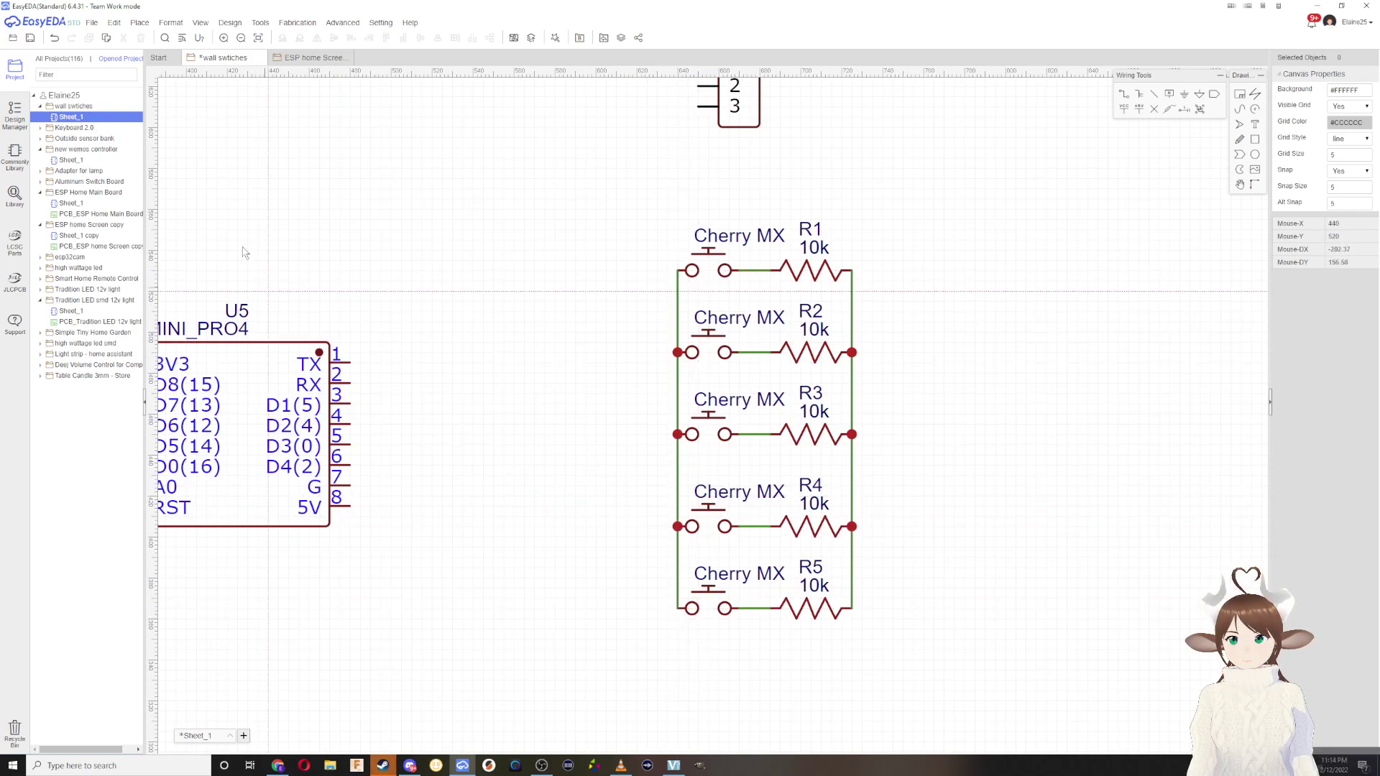
Step: Wire the WEMOS module's 3V3 pin over the top of the module to the common line of the switches
right_click_drag(252, 268, 460, 267)
left_click(332, 362)
left_click(331, 177)
left_click(885, 269)
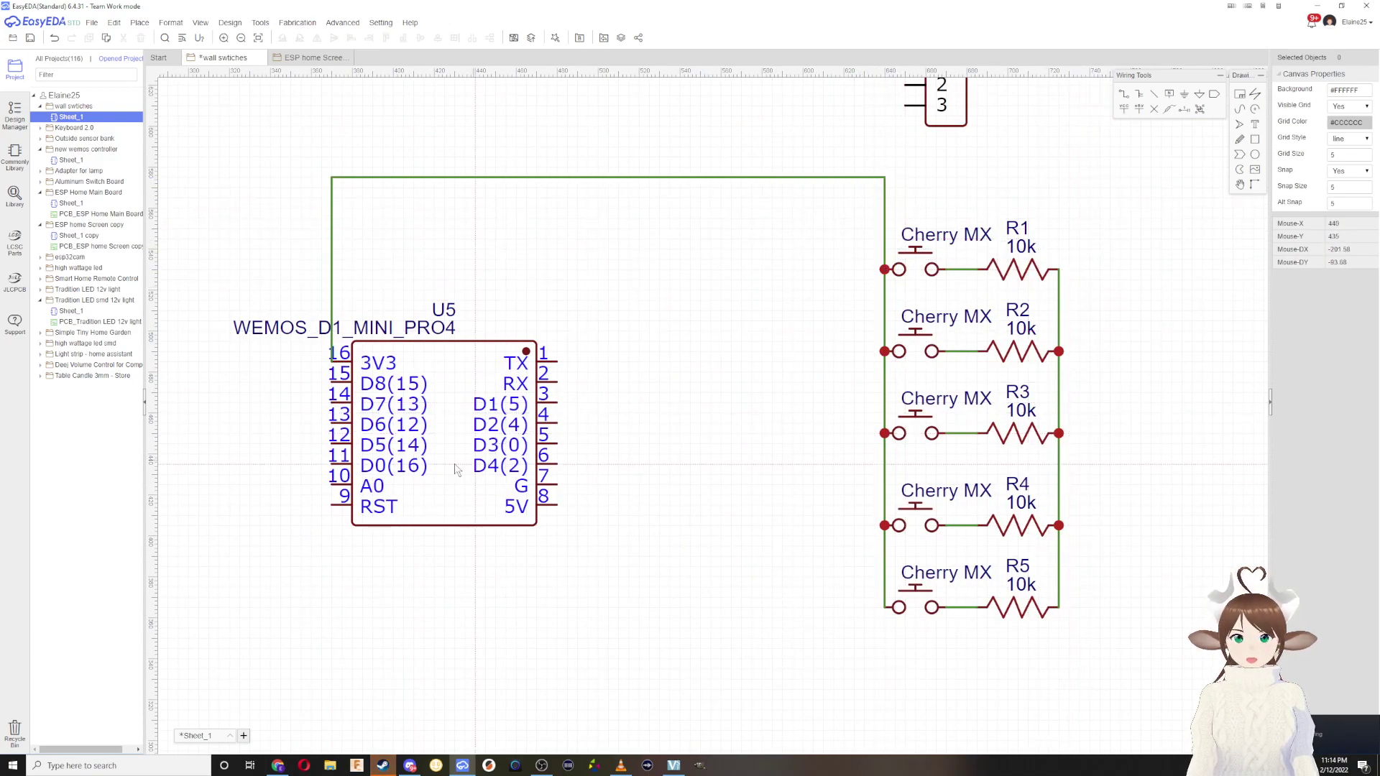
Step: Wire the WEMOS module's G pin underneath the switches to the common line of the resistors at R5
left_click(567, 485)
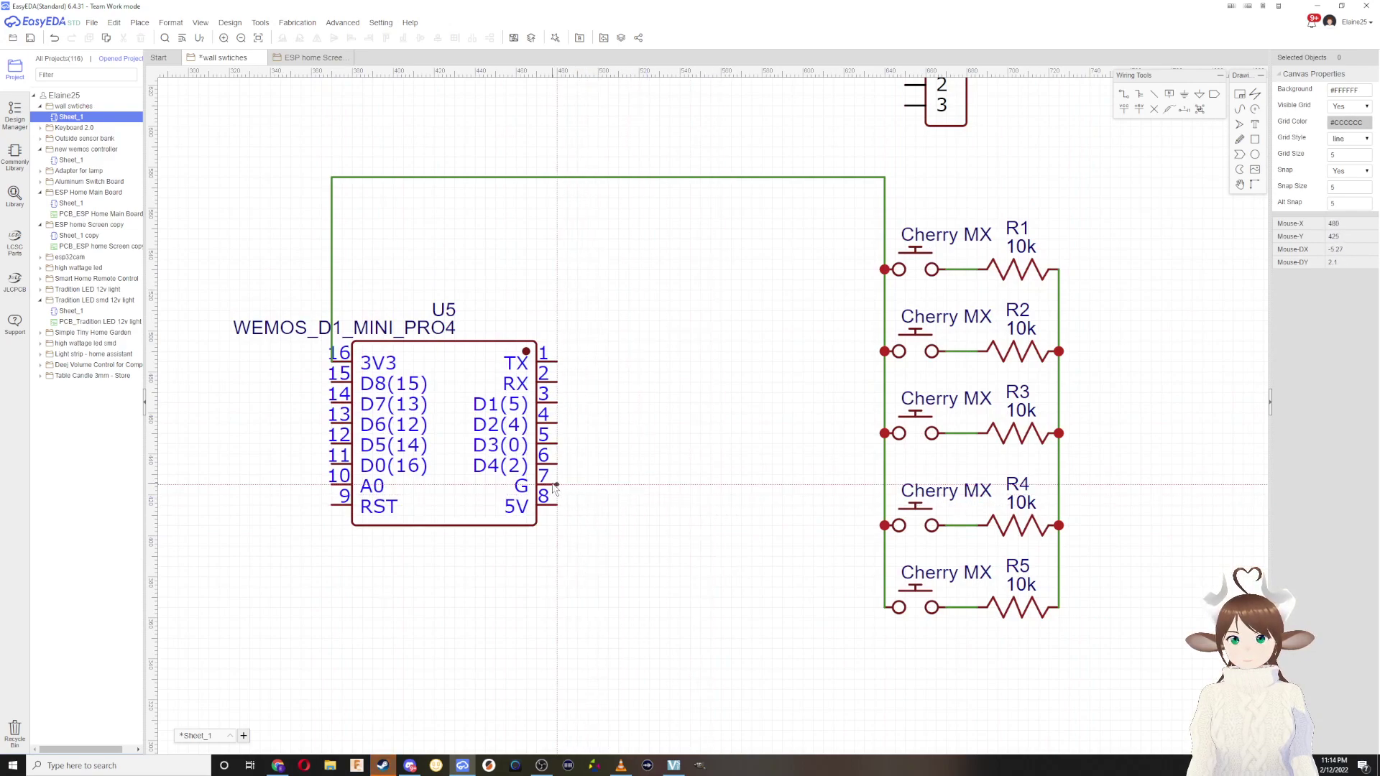
left_click(845, 629)
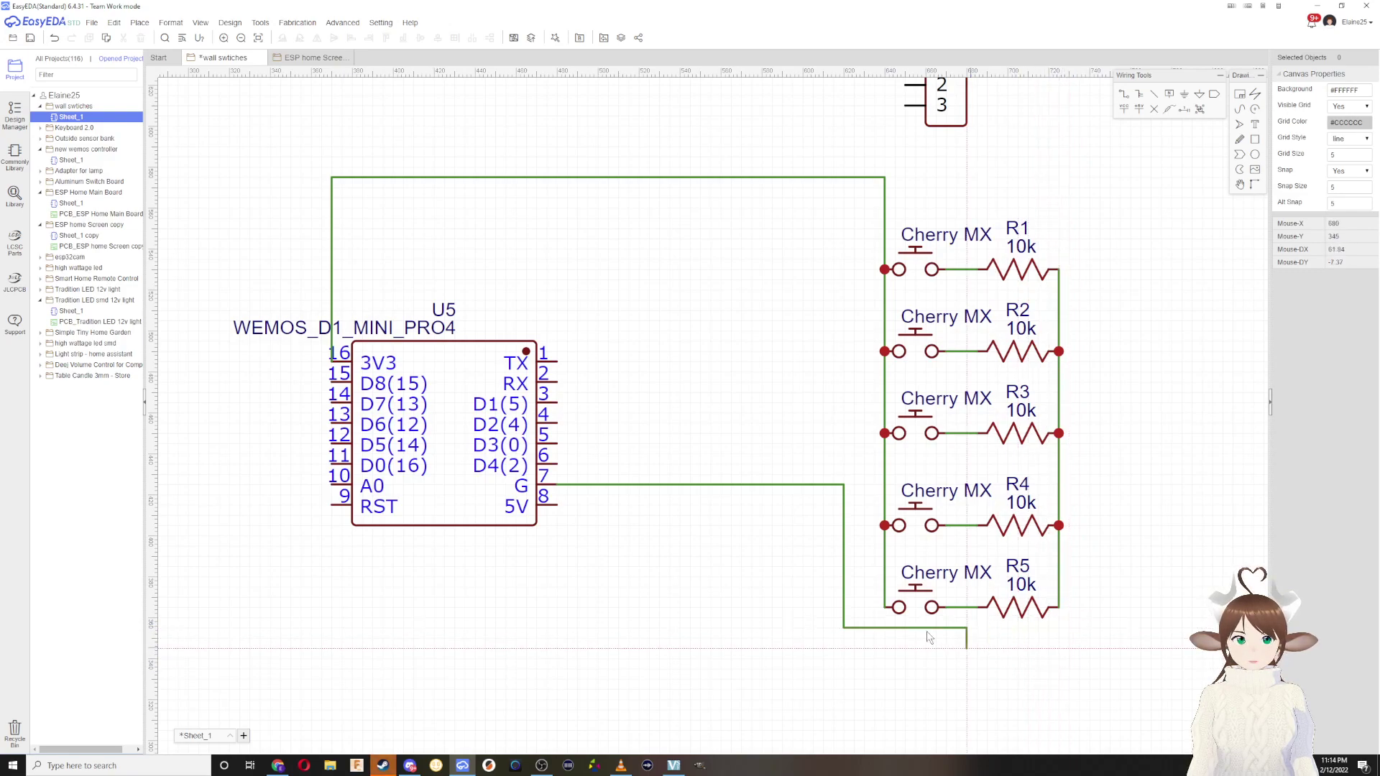
left_click(861, 648)
left_click(1061, 608)
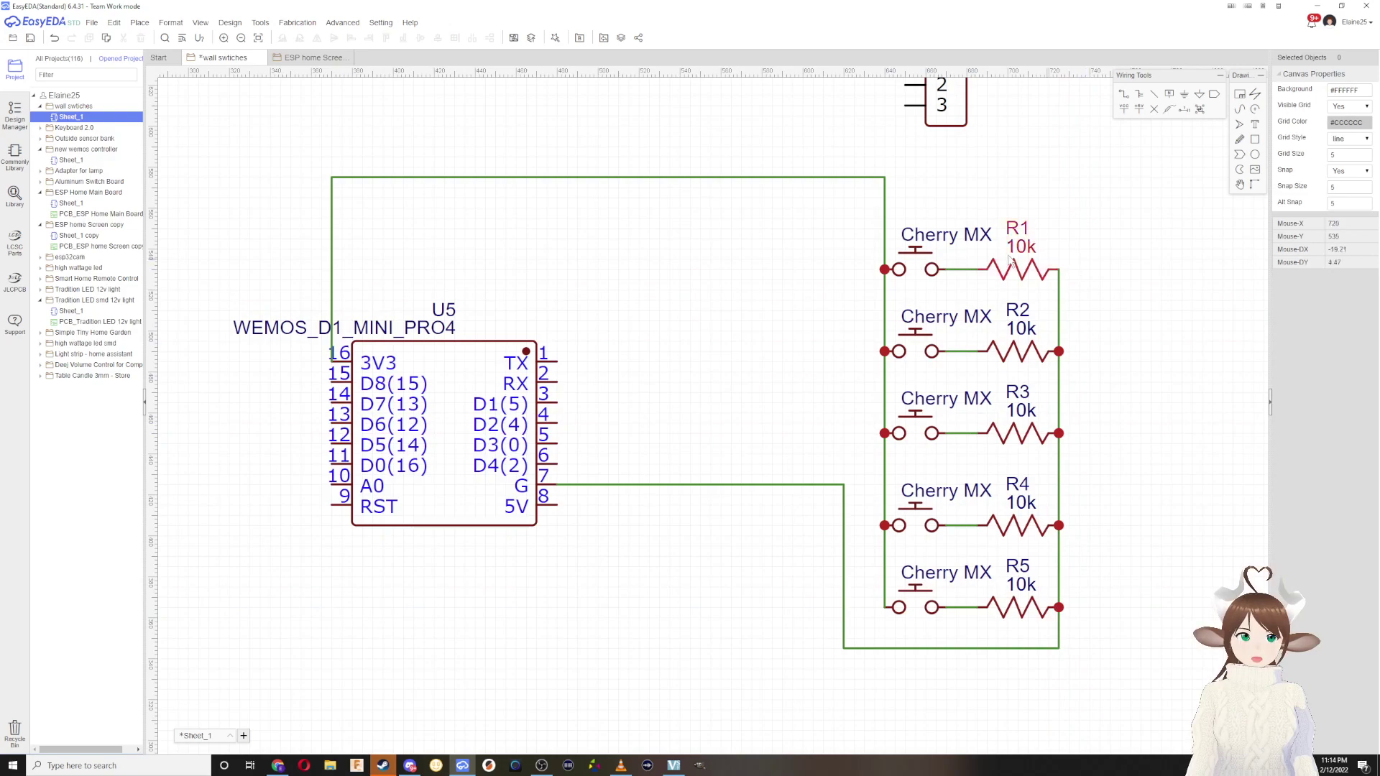
left_click(557, 404)
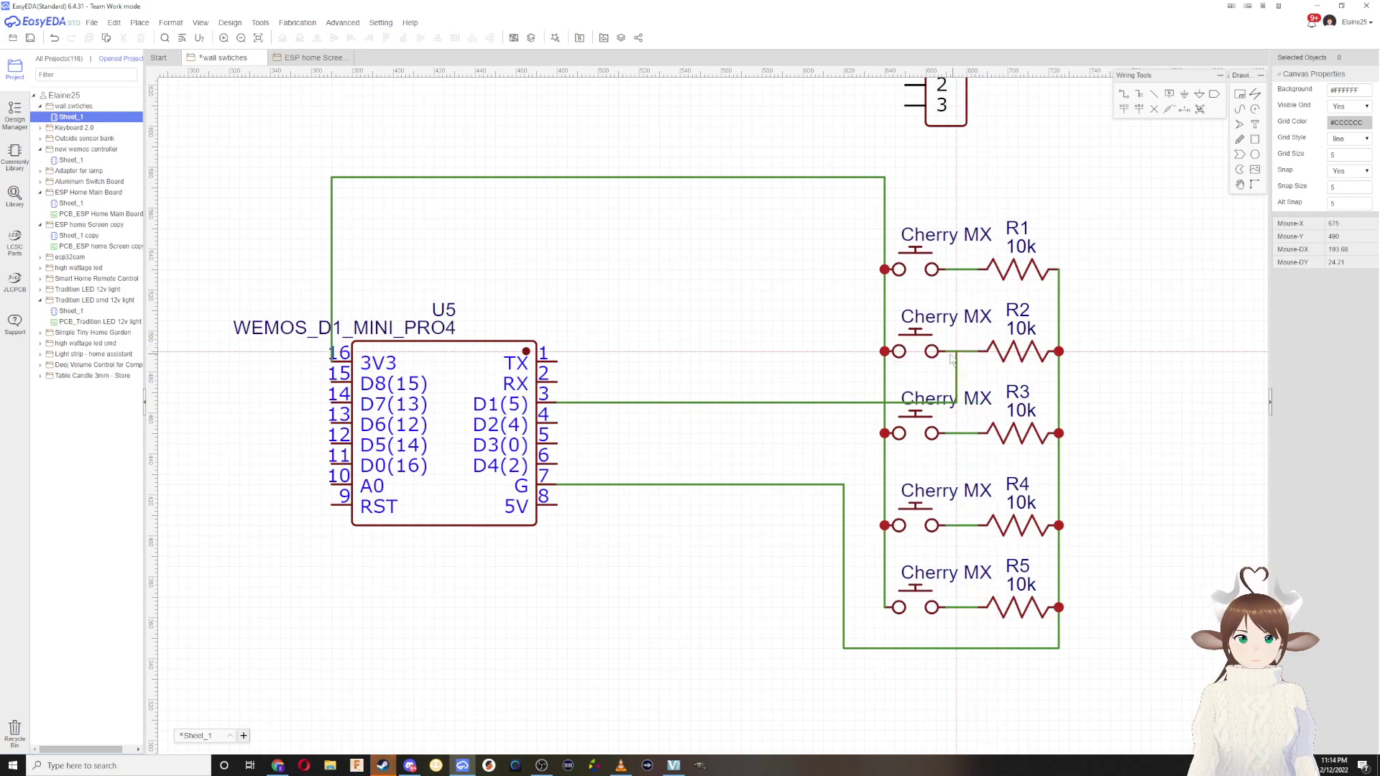
key("Escape")
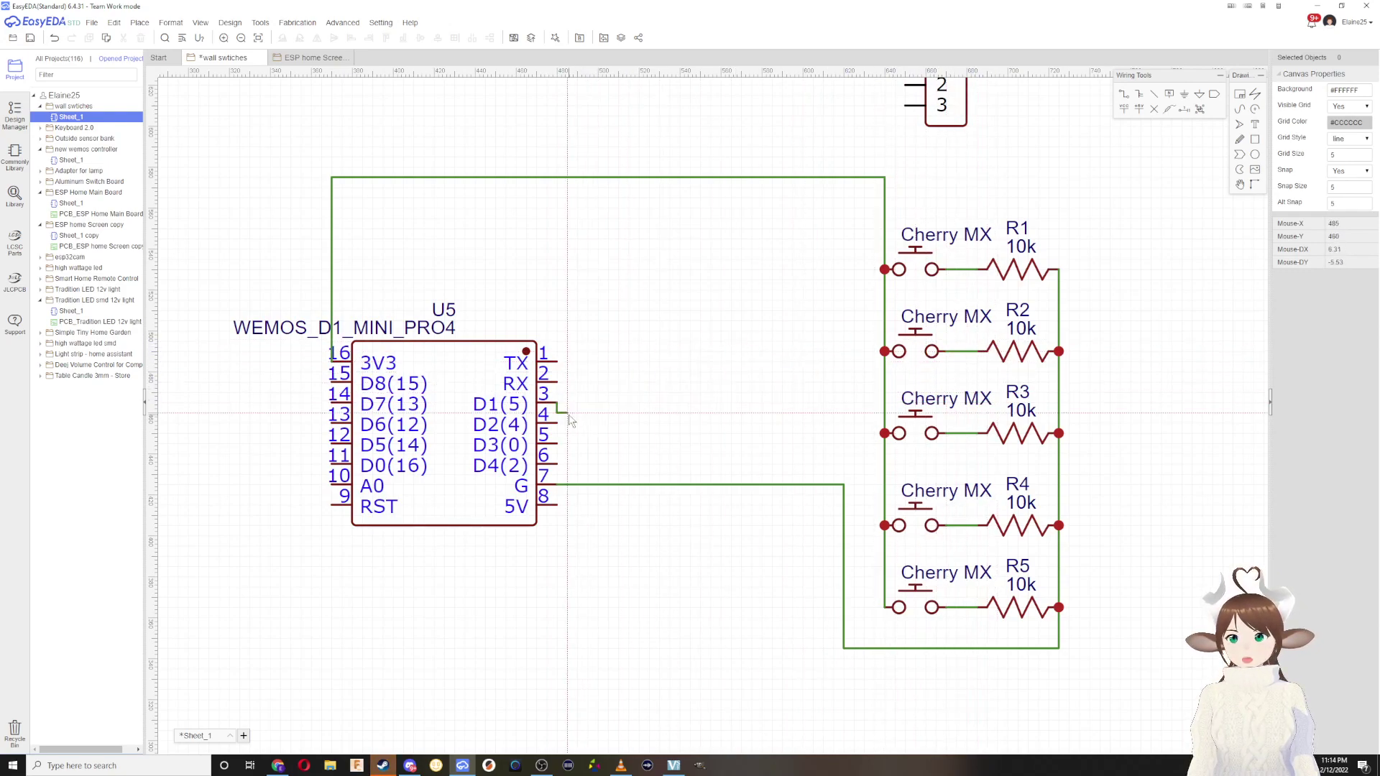
right_click_drag(685, 275, 681, 276)
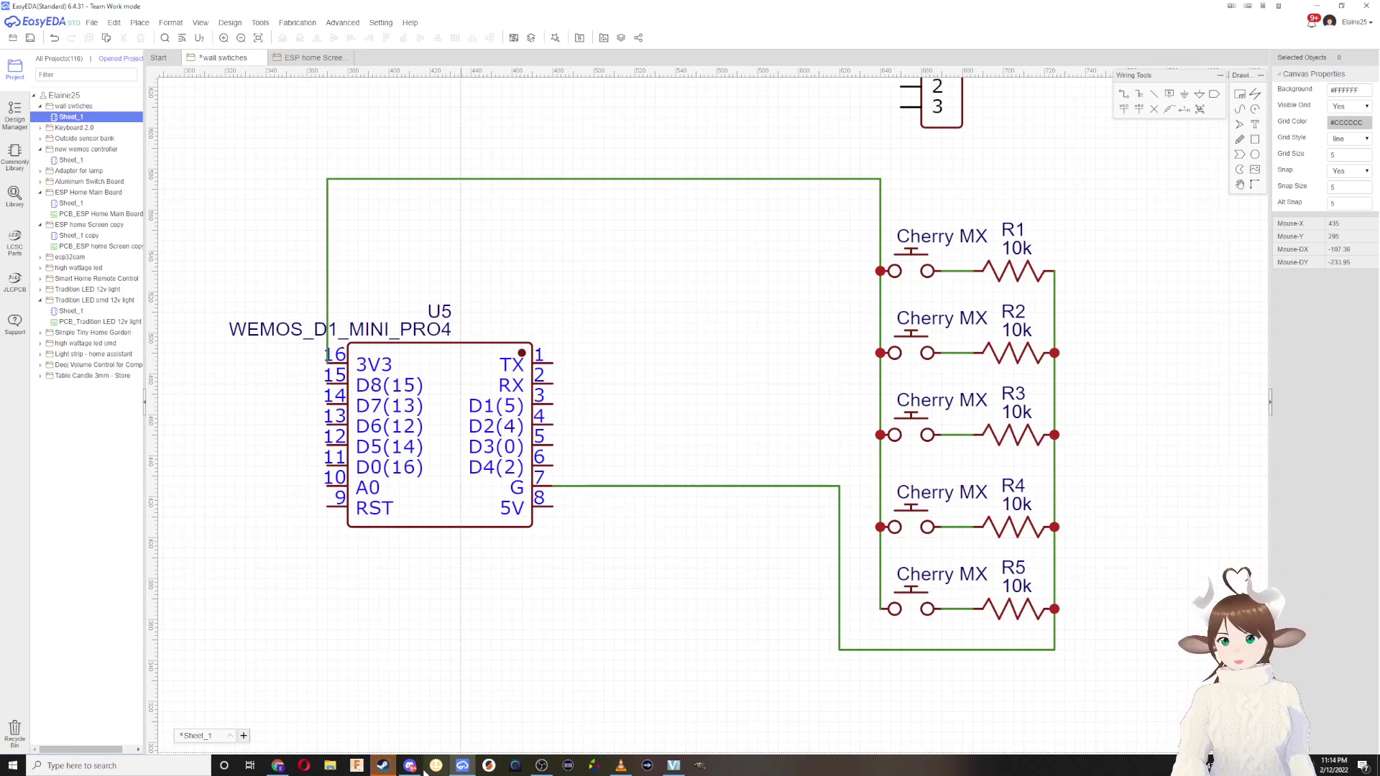
Step: Switch to the browser's ESP8266 pinout reference beside the schematic and read the sections on pins used during boot and pins high at boot
mouse_move(280, 766)
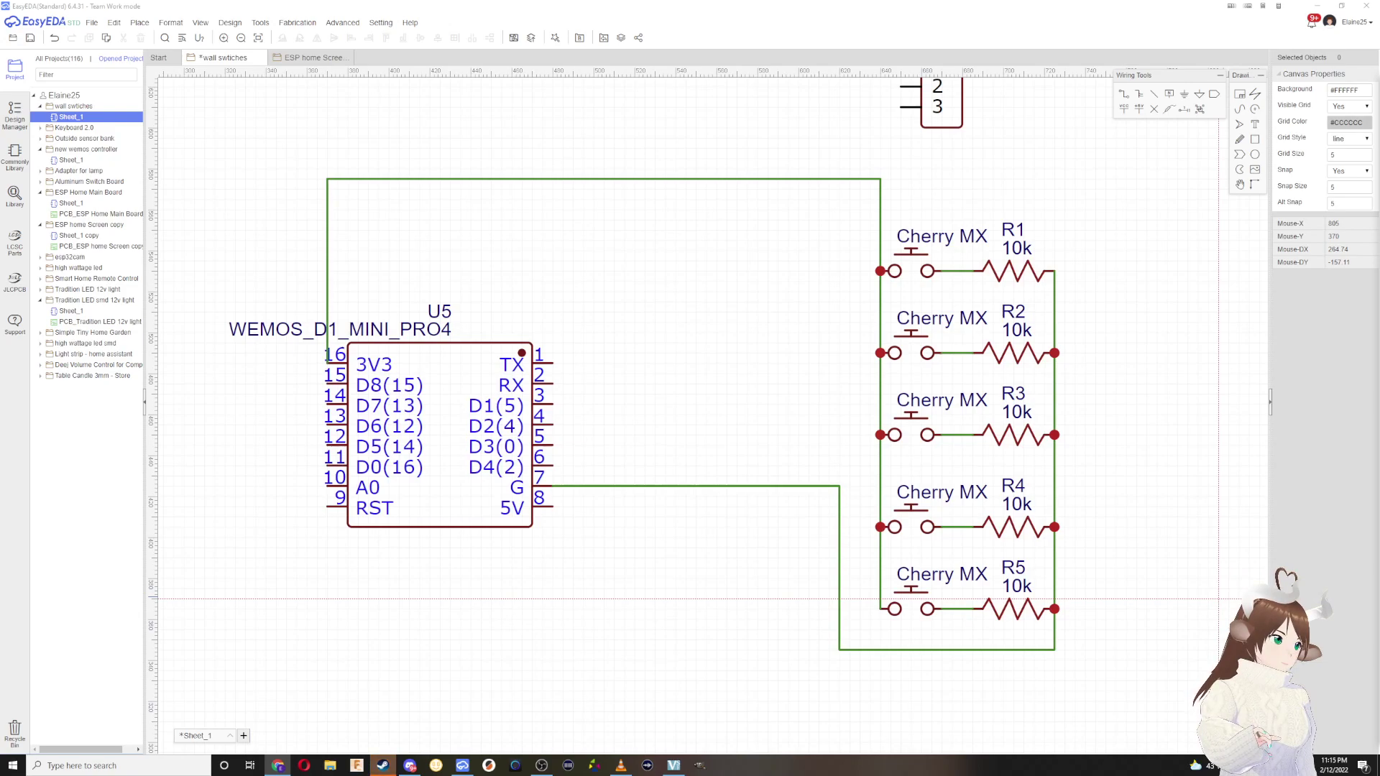
left_click_drag(1012, 775, 854, 45)
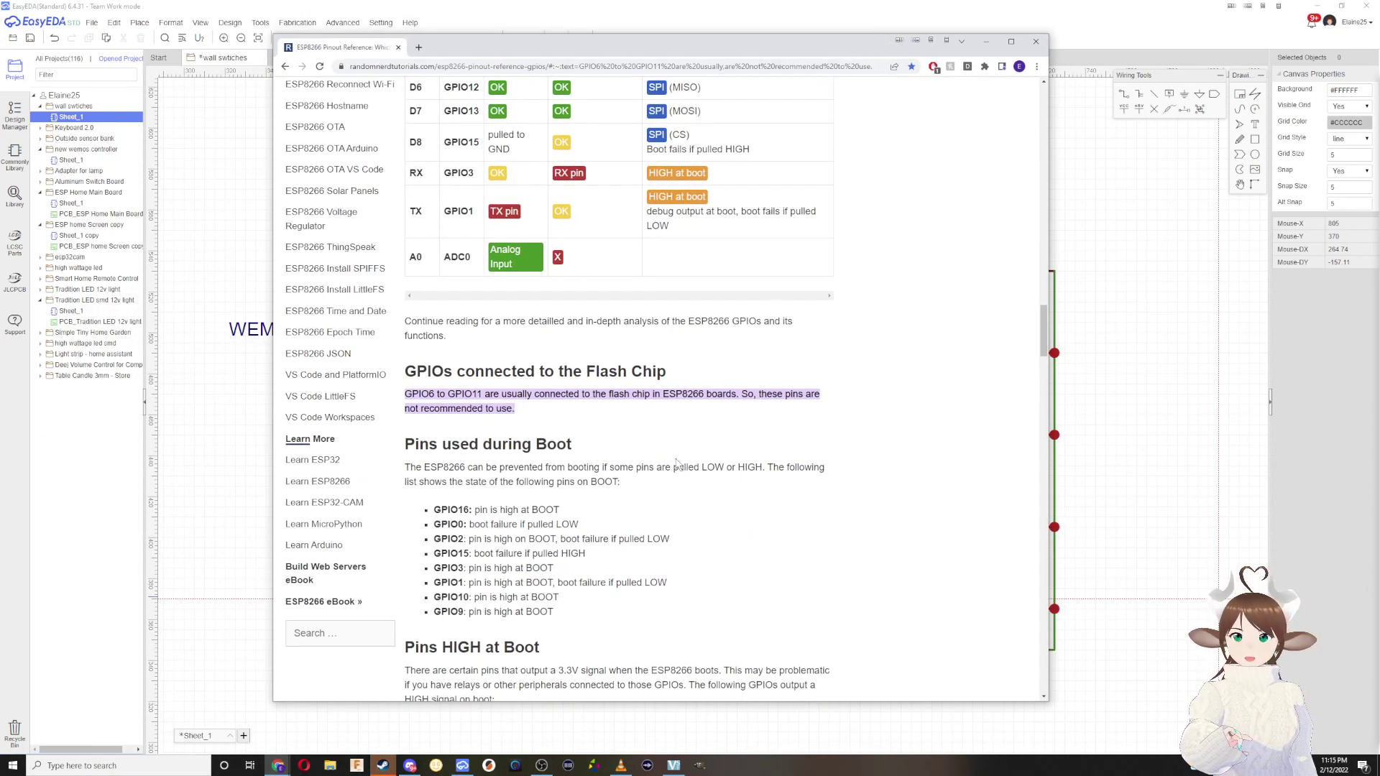
scroll(575, 443, "down", 2)
scroll(575, 442, "up", 1)
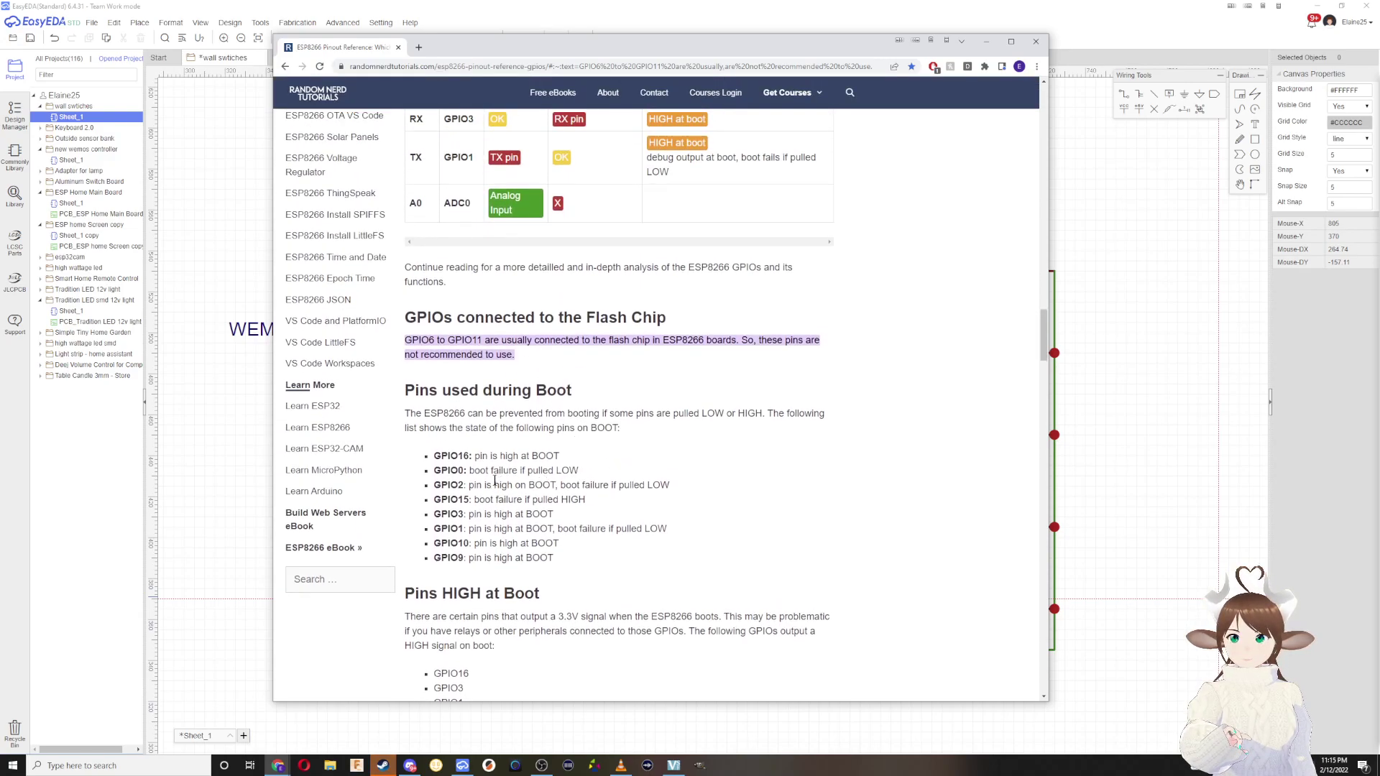
left_click_drag(686, 52, 1061, 46)
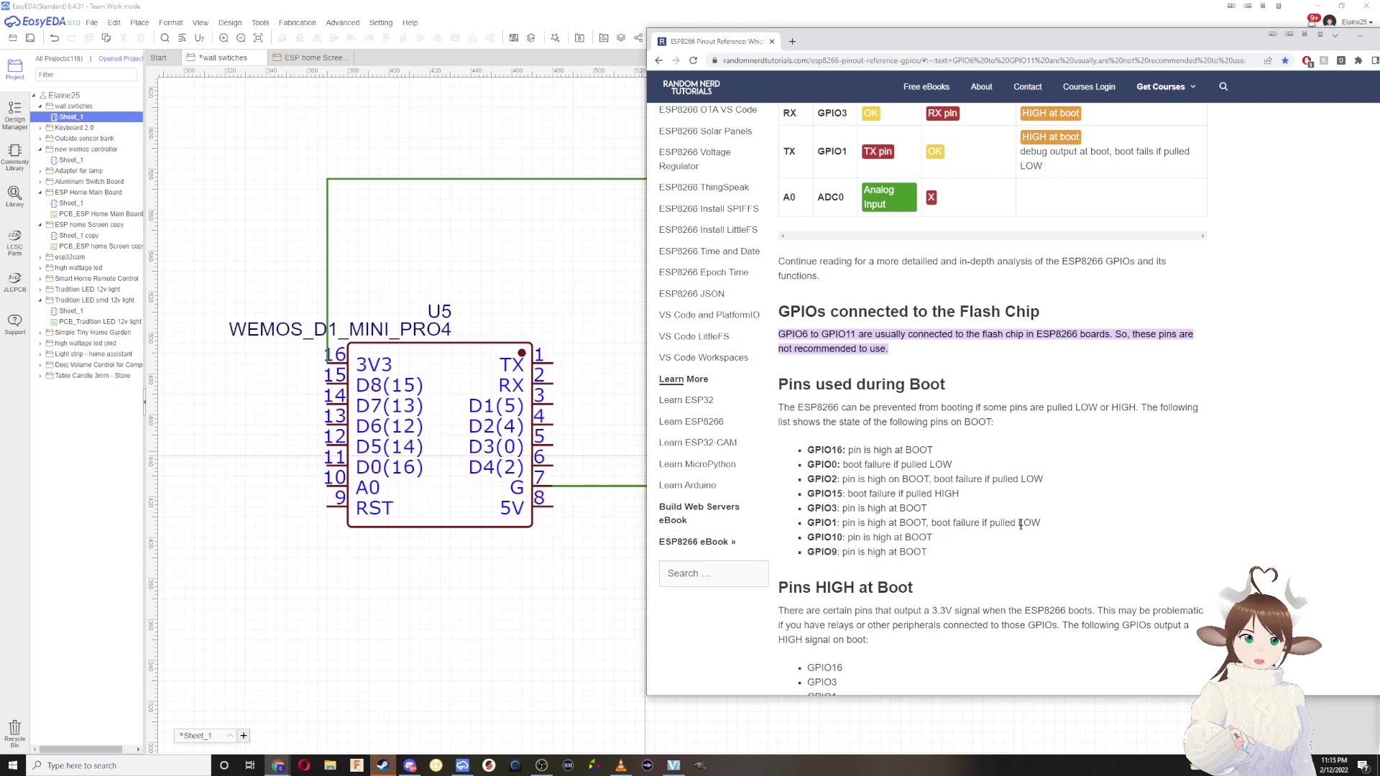
scroll(897, 533, "down", 3)
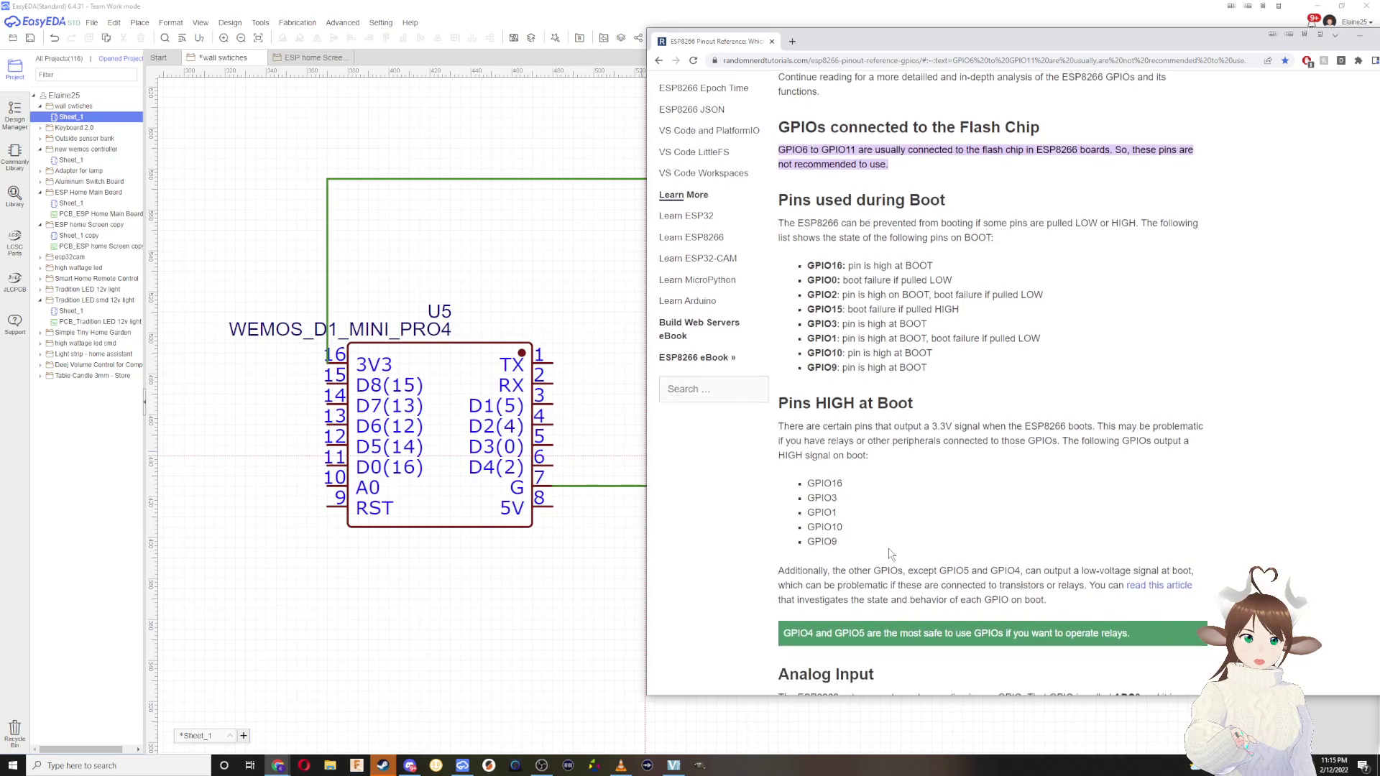
left_click_drag(795, 395, 1101, 400)
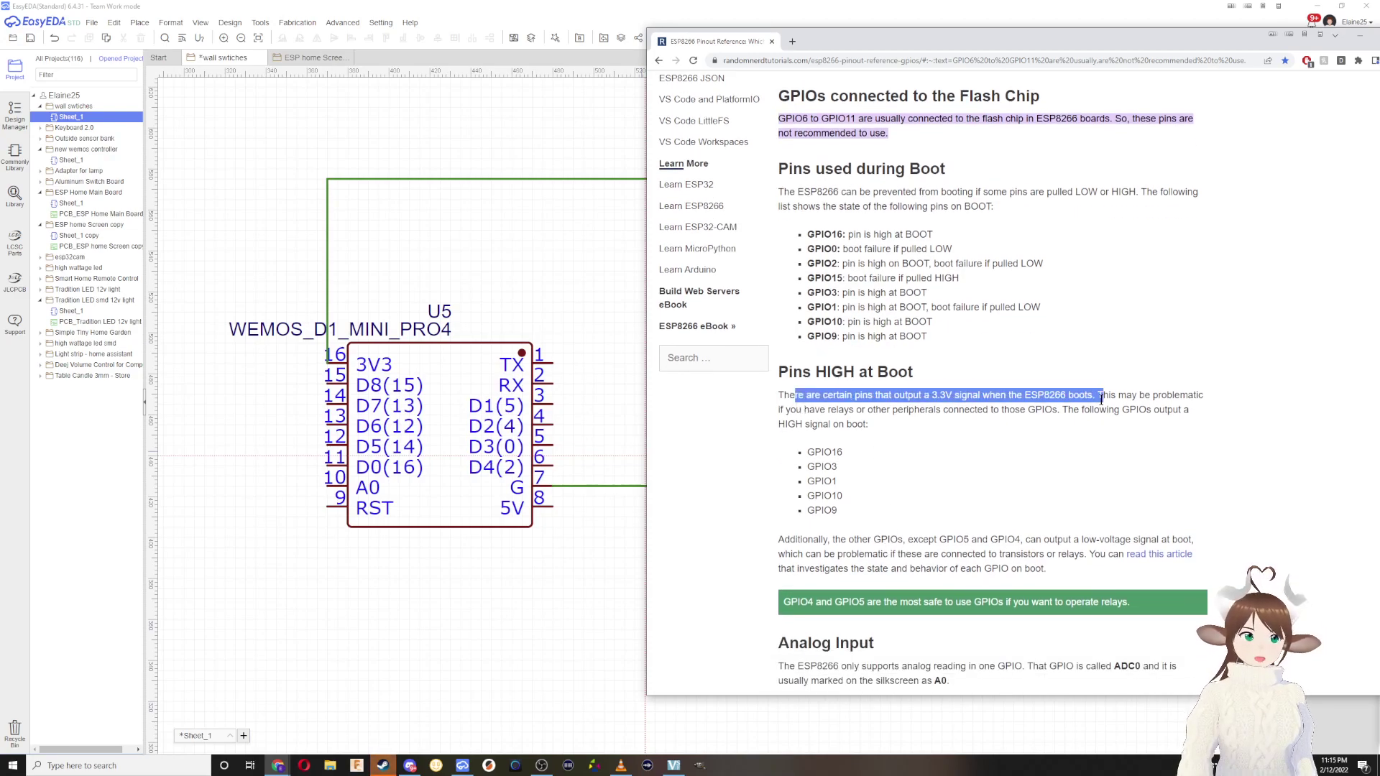
left_click_drag(1100, 406, 825, 504)
scroll(845, 515, "down", 4)
scroll(843, 514, "up", 4)
scroll(845, 514, "up", 2)
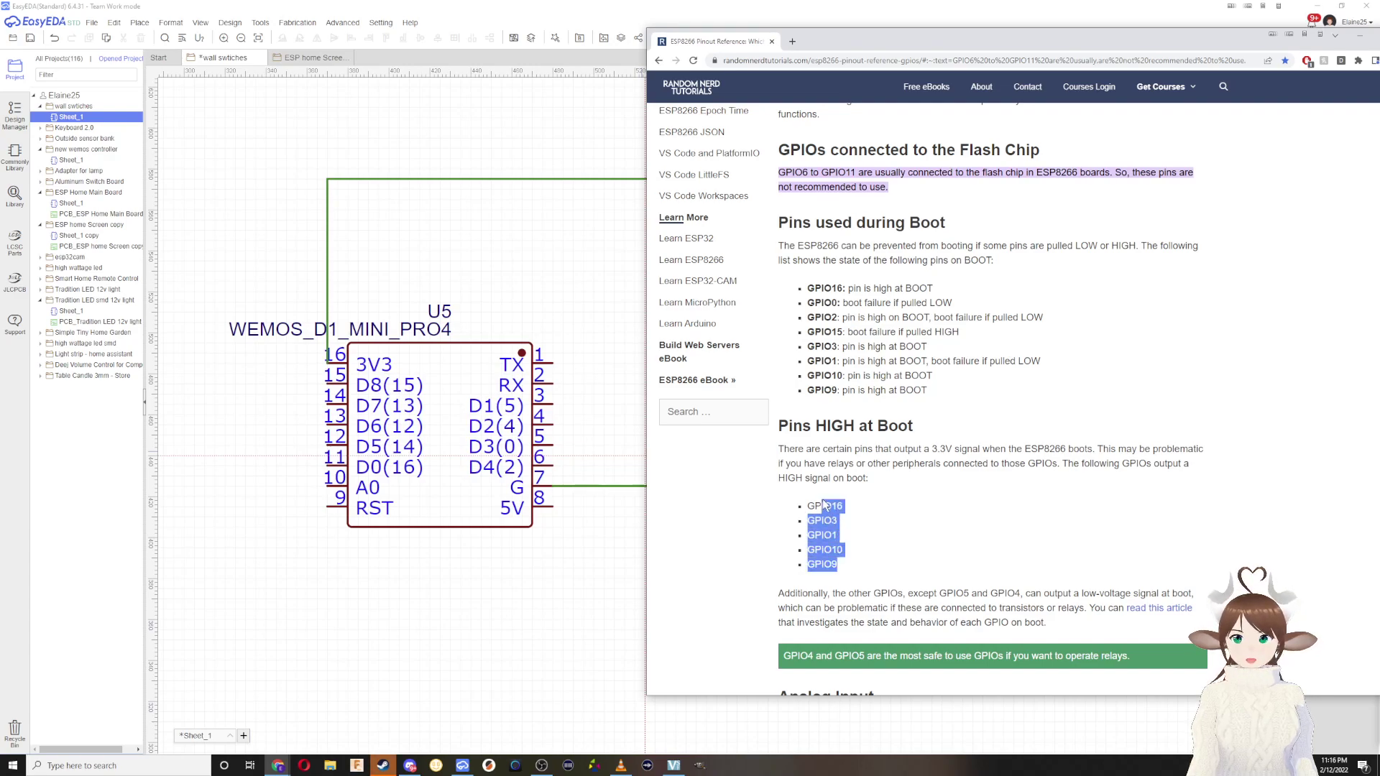
left_click(822, 501)
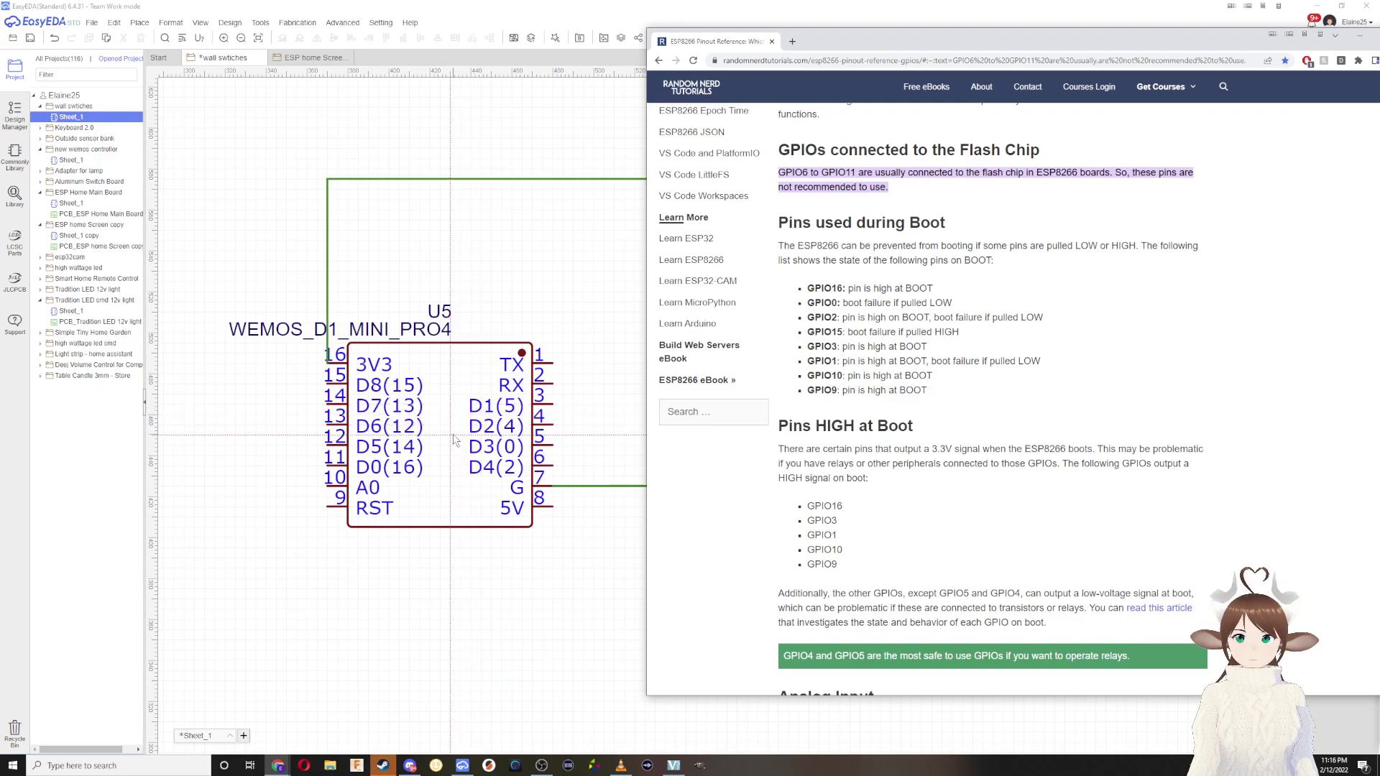
Step: Examine the Wemos D1 Mini pinout diagram and the table of best ESP8266 pins to use
scroll(1064, 459, "down", 1)
scroll(1064, 459, "up", 3)
scroll(1064, 460, "up", 20)
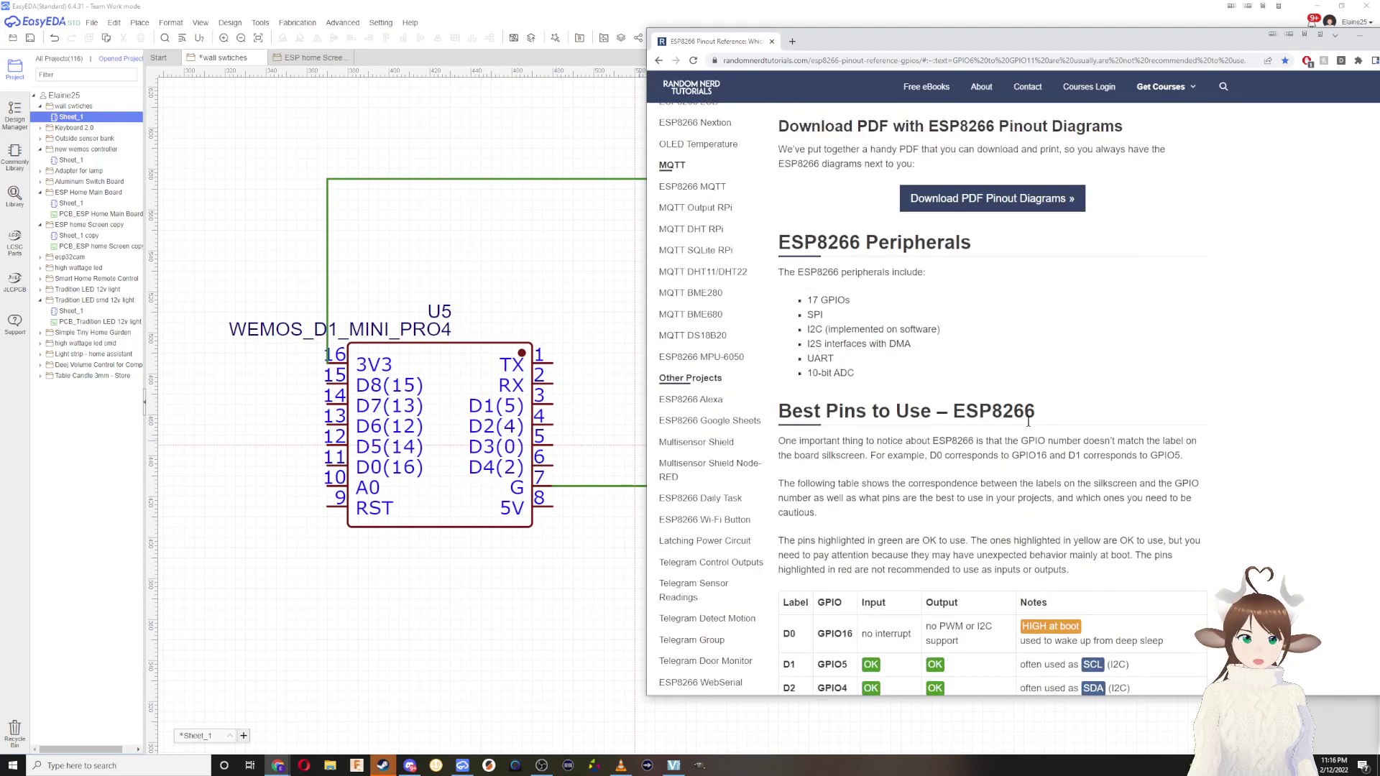
scroll(1012, 448, "down", 3)
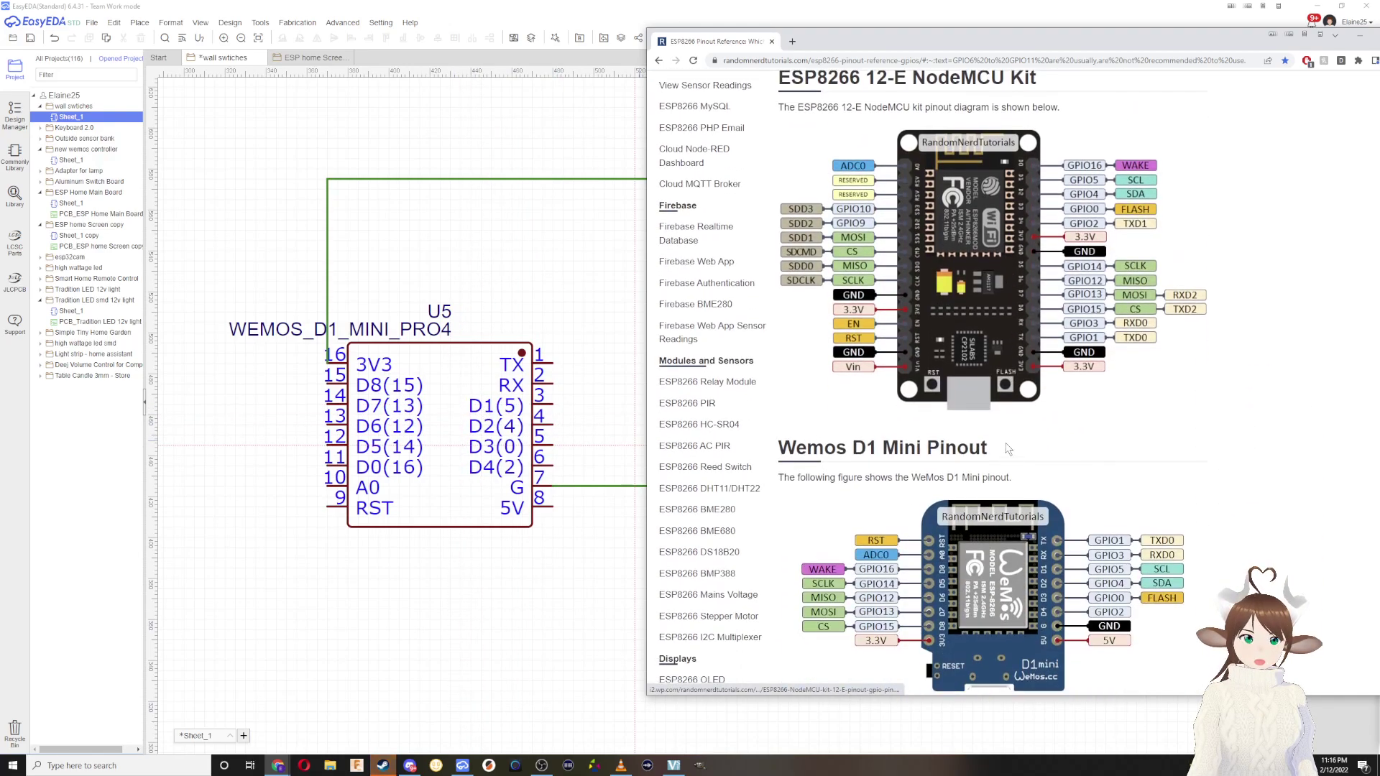
scroll(894, 473, "down", 15)
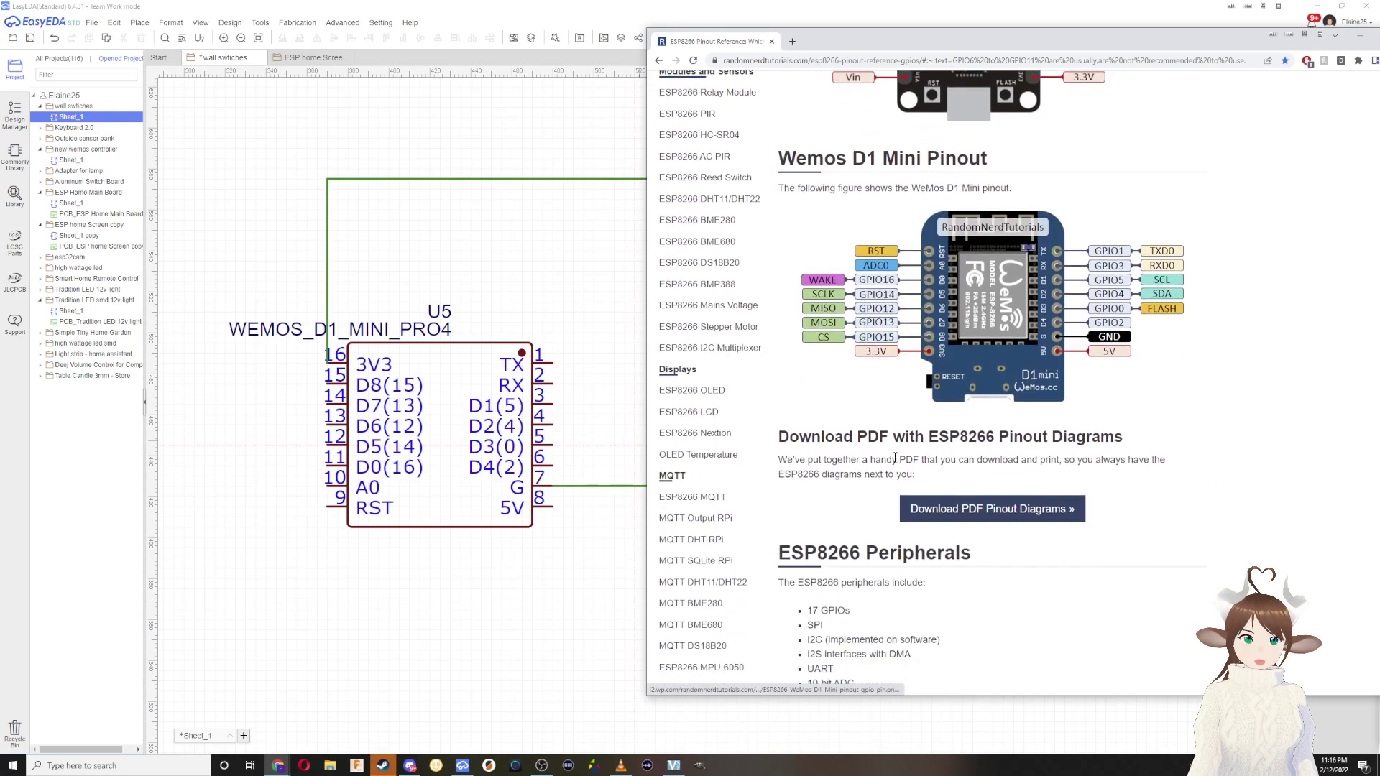
scroll(894, 476, "up", 10)
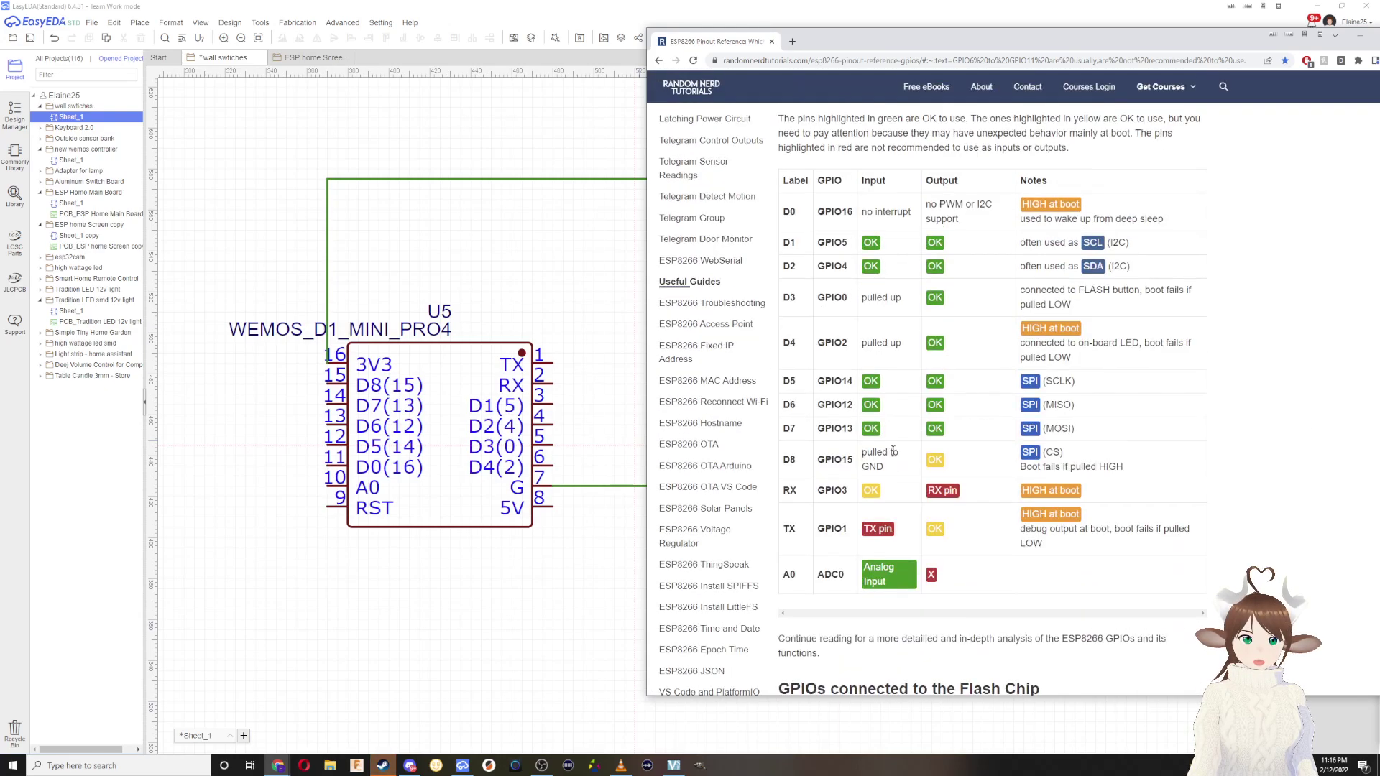
Step: Copy the pinout page's address and arrange two browser windows of the ESP8266 pinout reference side by side
right_click(781, 63)
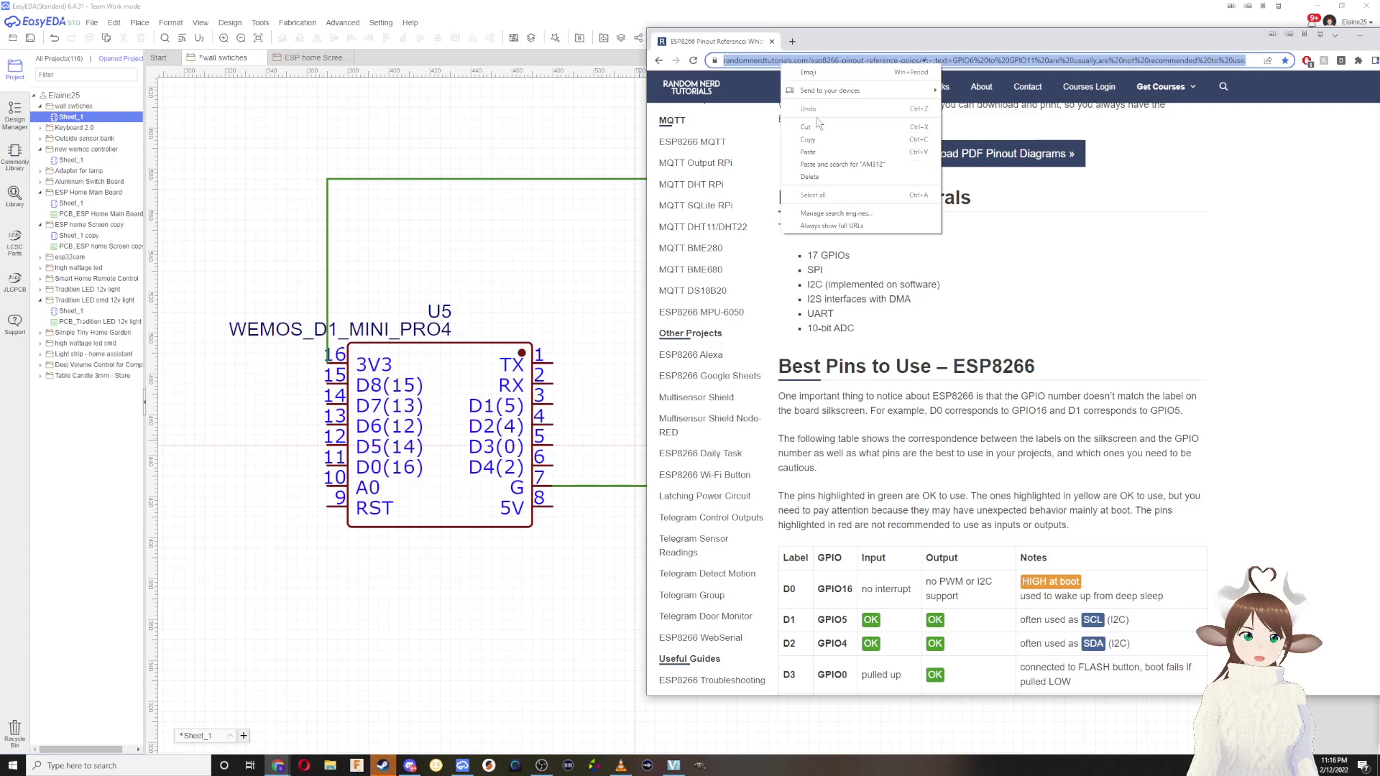
left_click(809, 141)
left_click_drag(927, 41, 1379, 187)
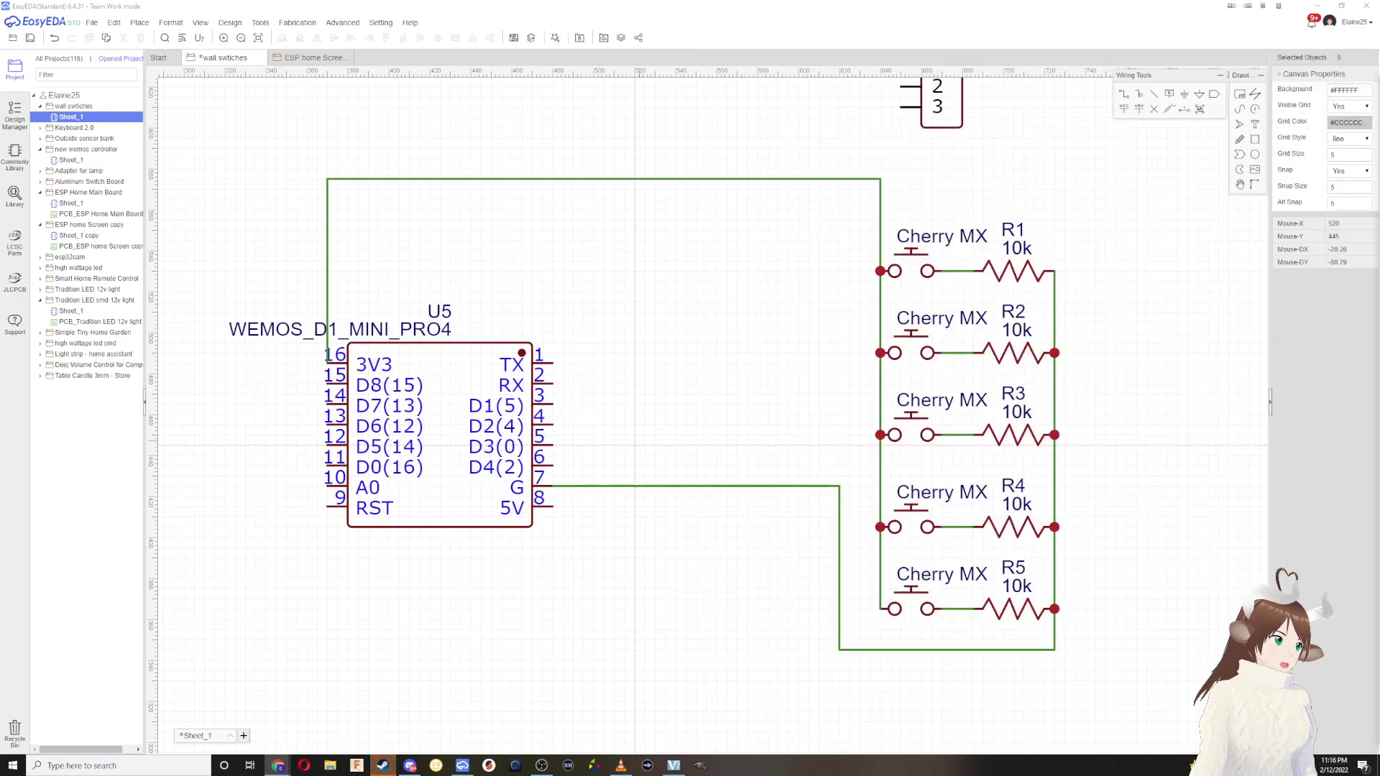
left_click_drag(1, 276, 0, 209)
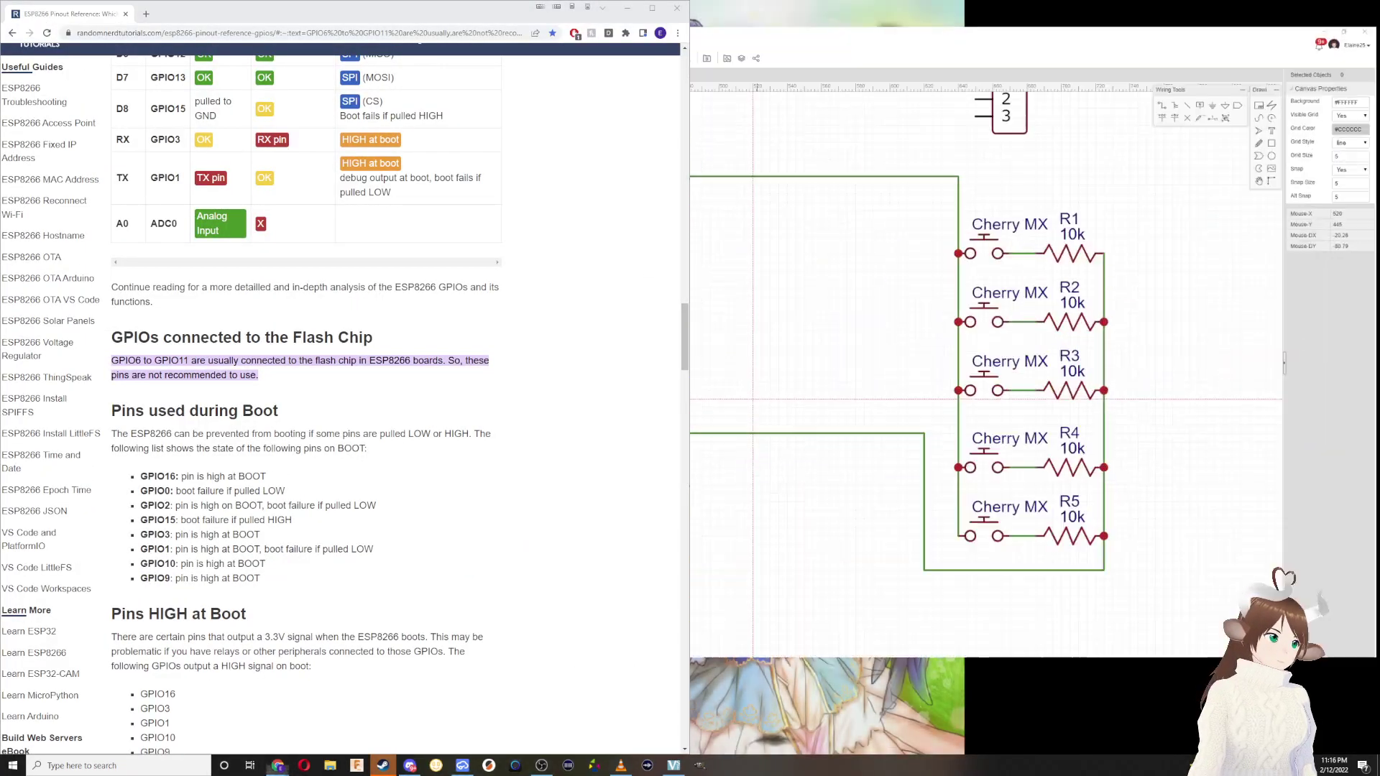
left_click_drag(0, 144, 841, 126)
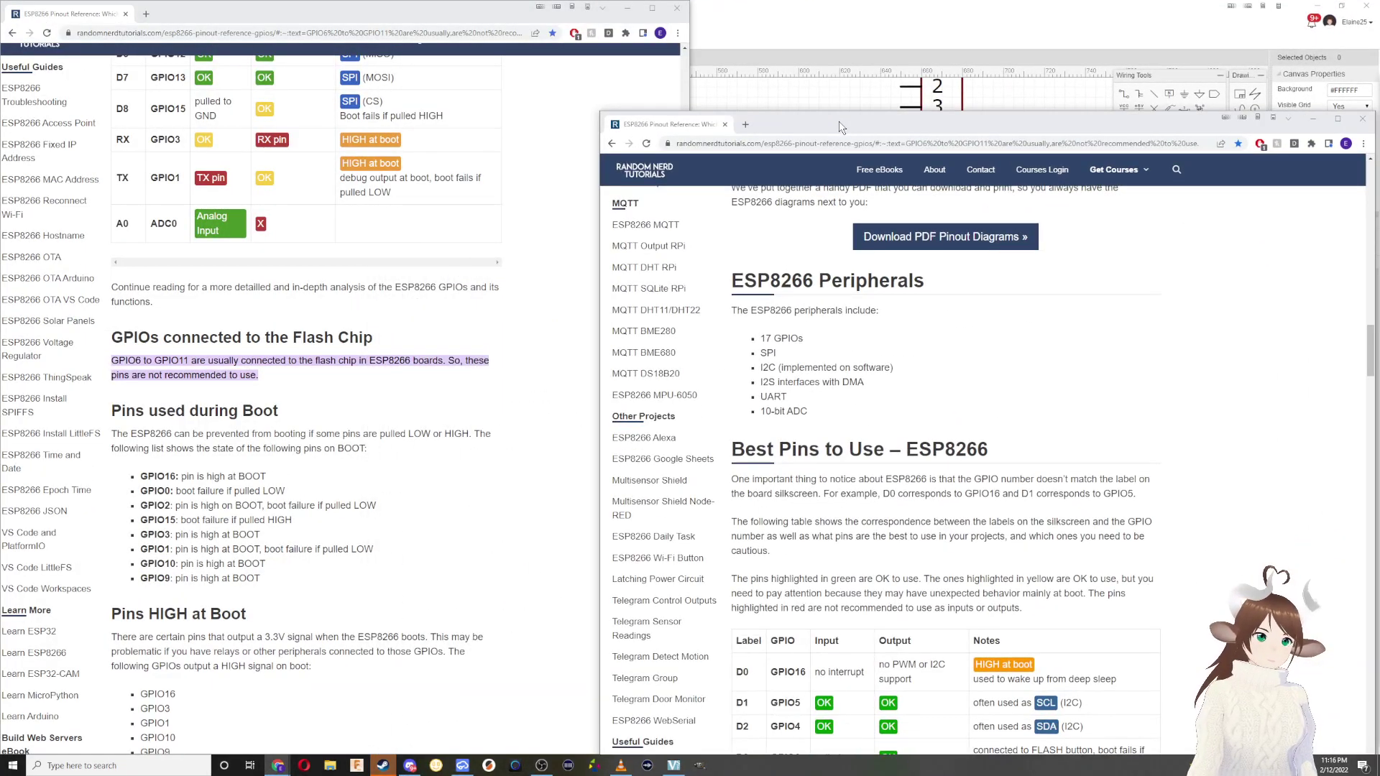
left_click(1255, 120)
Step: Compare the best-pins table and the Wemos D1 Mini pinout diagram with the boot pin lists in the other window
scroll(261, 275, "down", 5)
scroll(261, 275, "up", 4)
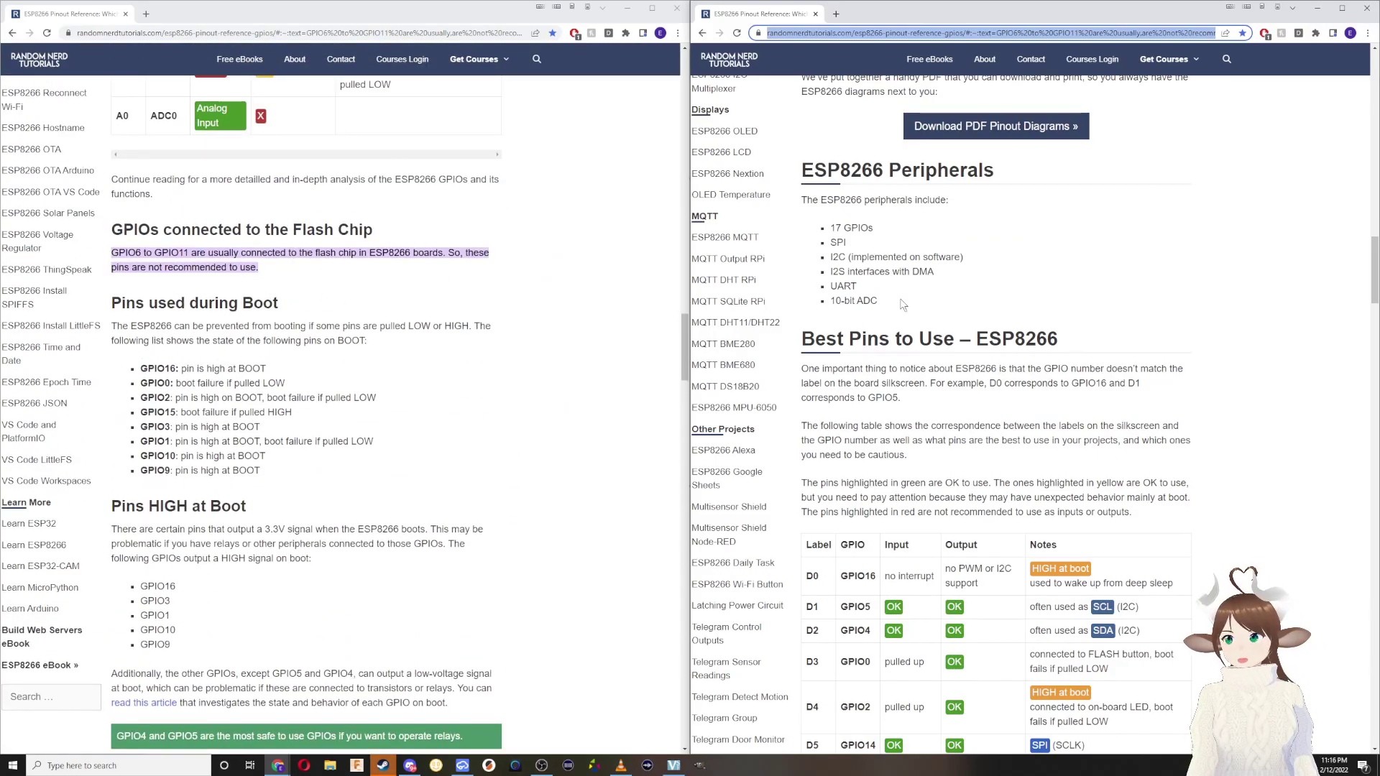
scroll(1065, 333, "down", 4)
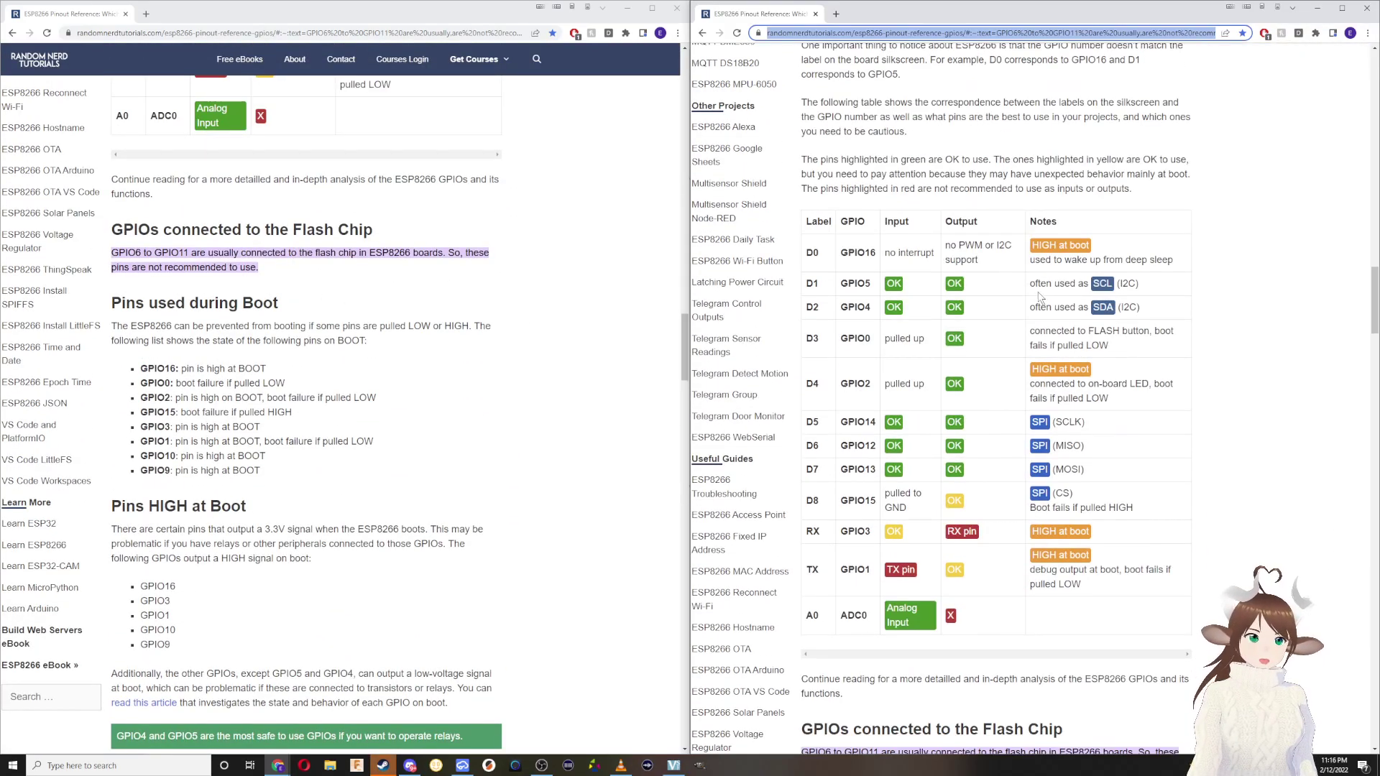
scroll(924, 304, "down", 4)
scroll(913, 294, "down", 6)
scroll(897, 278, "up", 5)
scroll(897, 278, "up", 2)
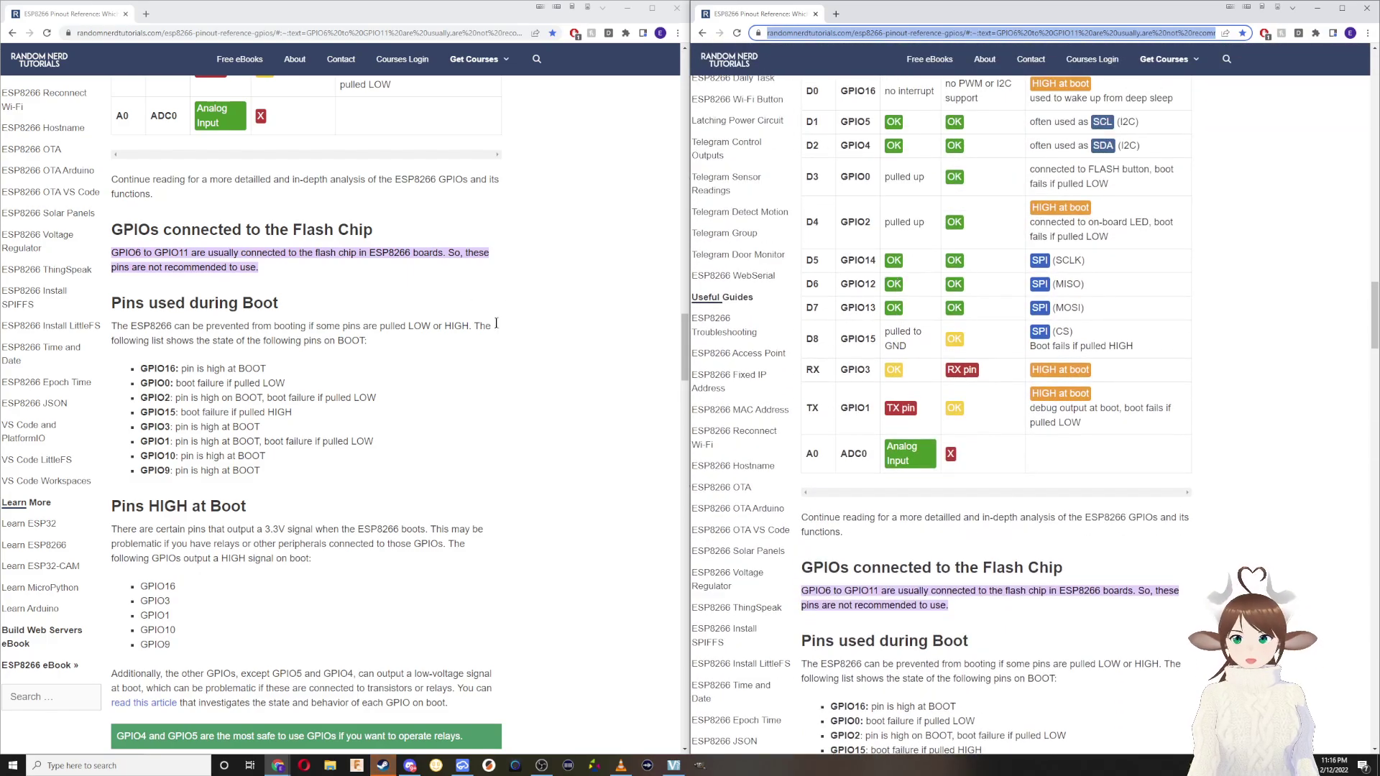
scroll(899, 355, "up", 18)
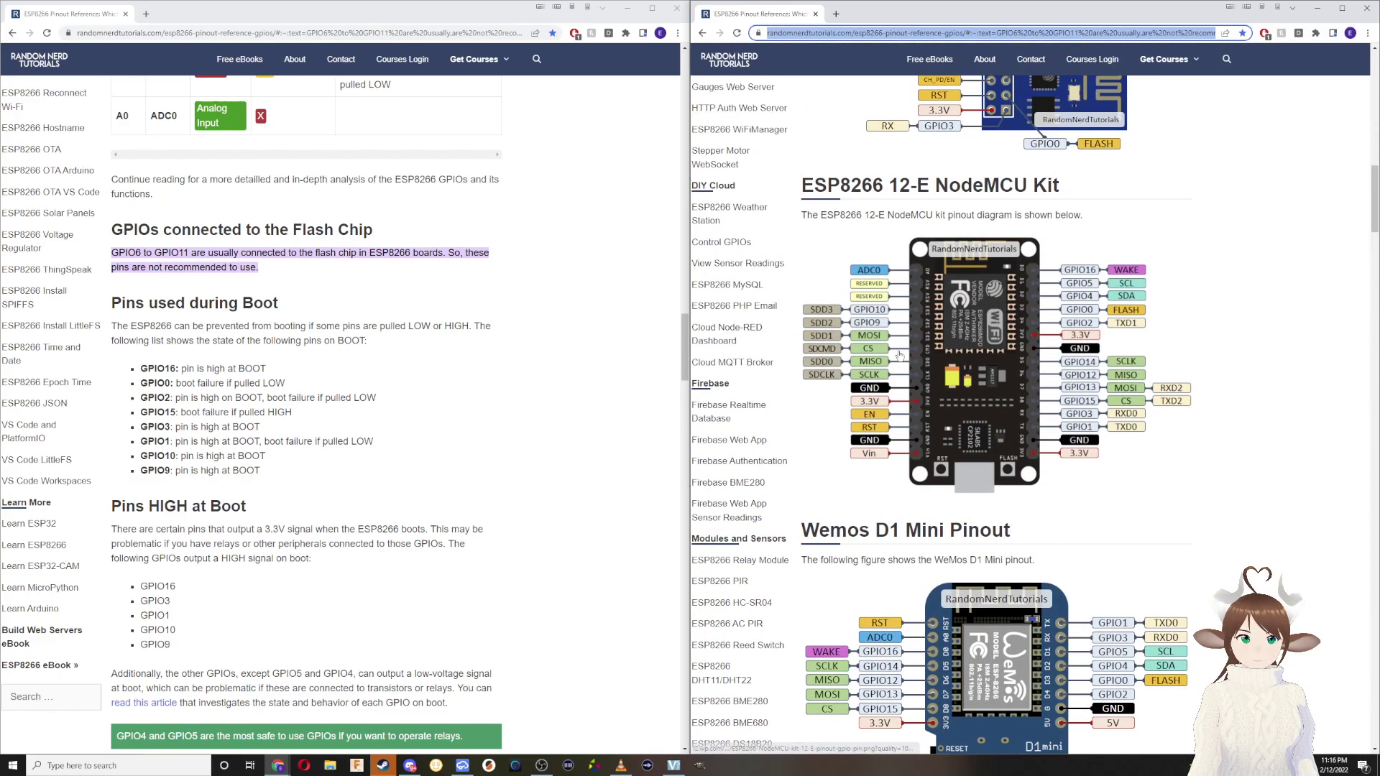
scroll(901, 255, "down", 1)
scroll(913, 248, "up", 5)
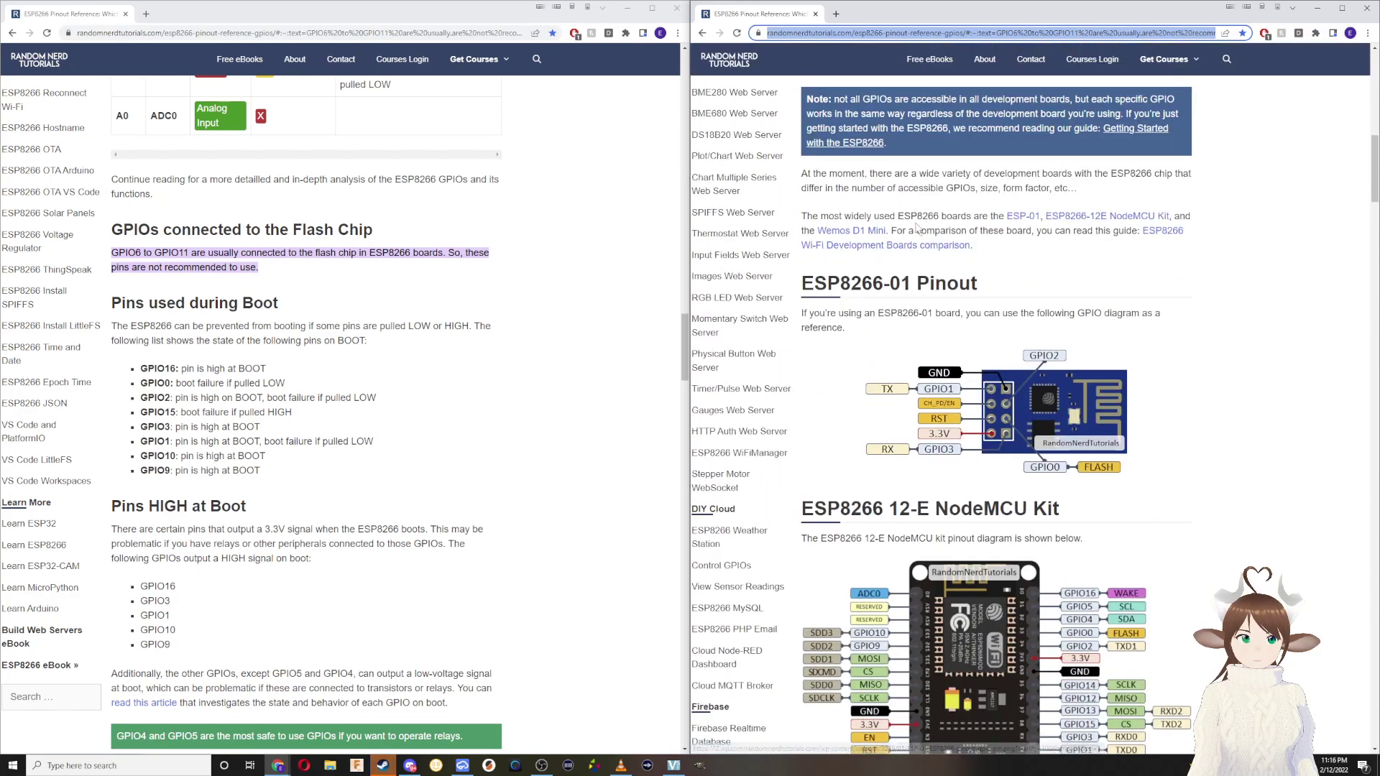
scroll(934, 237, "down", 4)
scroll(937, 236, "down", 3)
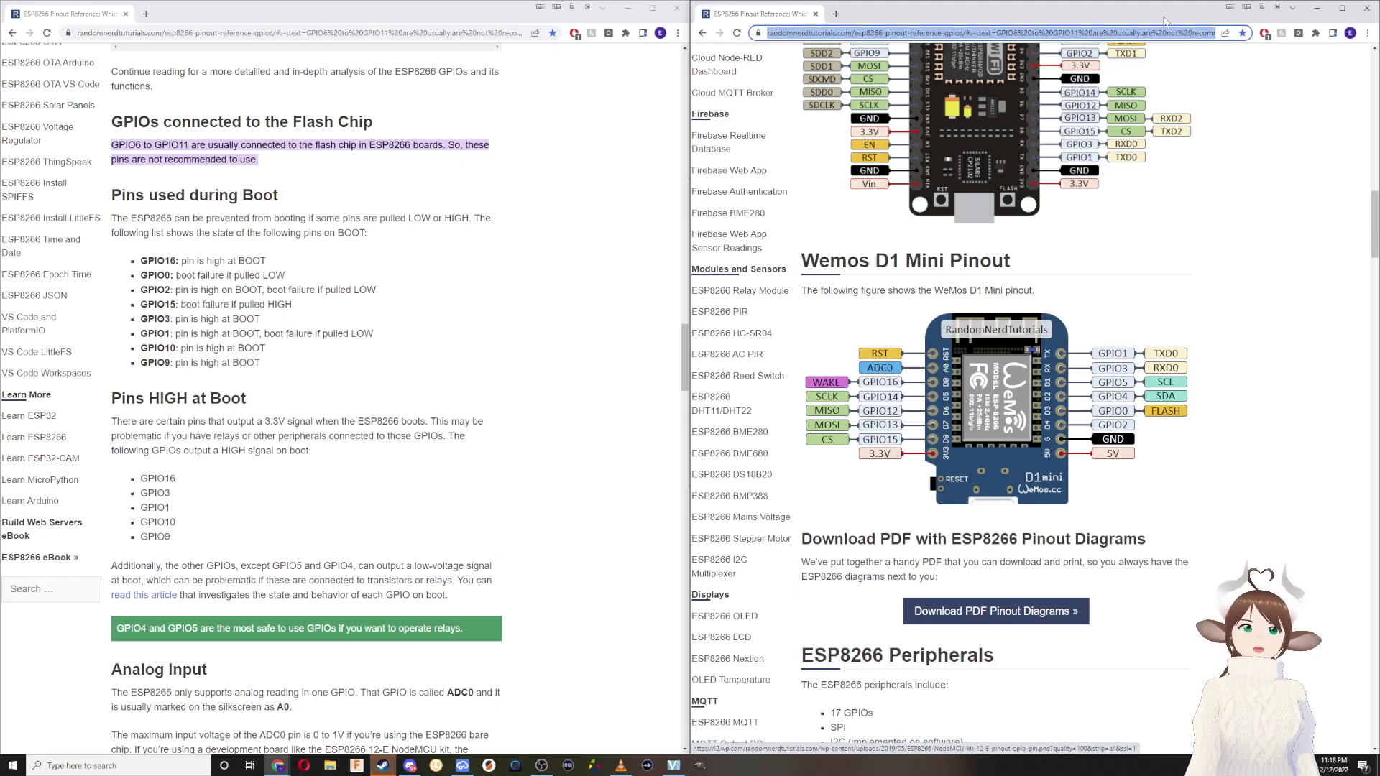
Step: Return to EasyEDA and wire the WEMOS module's D8 pin to the node between the first switch and R1, straightening the horizontal run
left_click(1318, 8)
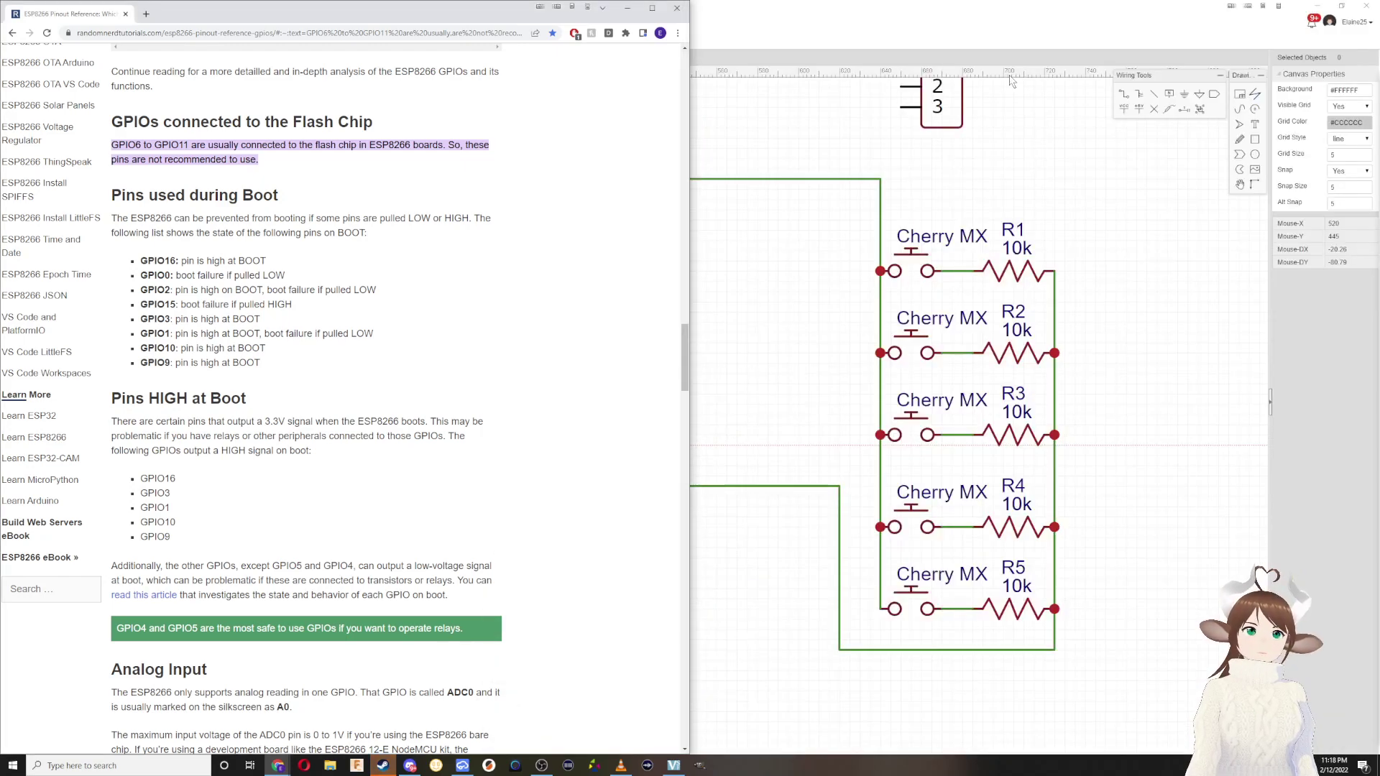
left_click(826, 267)
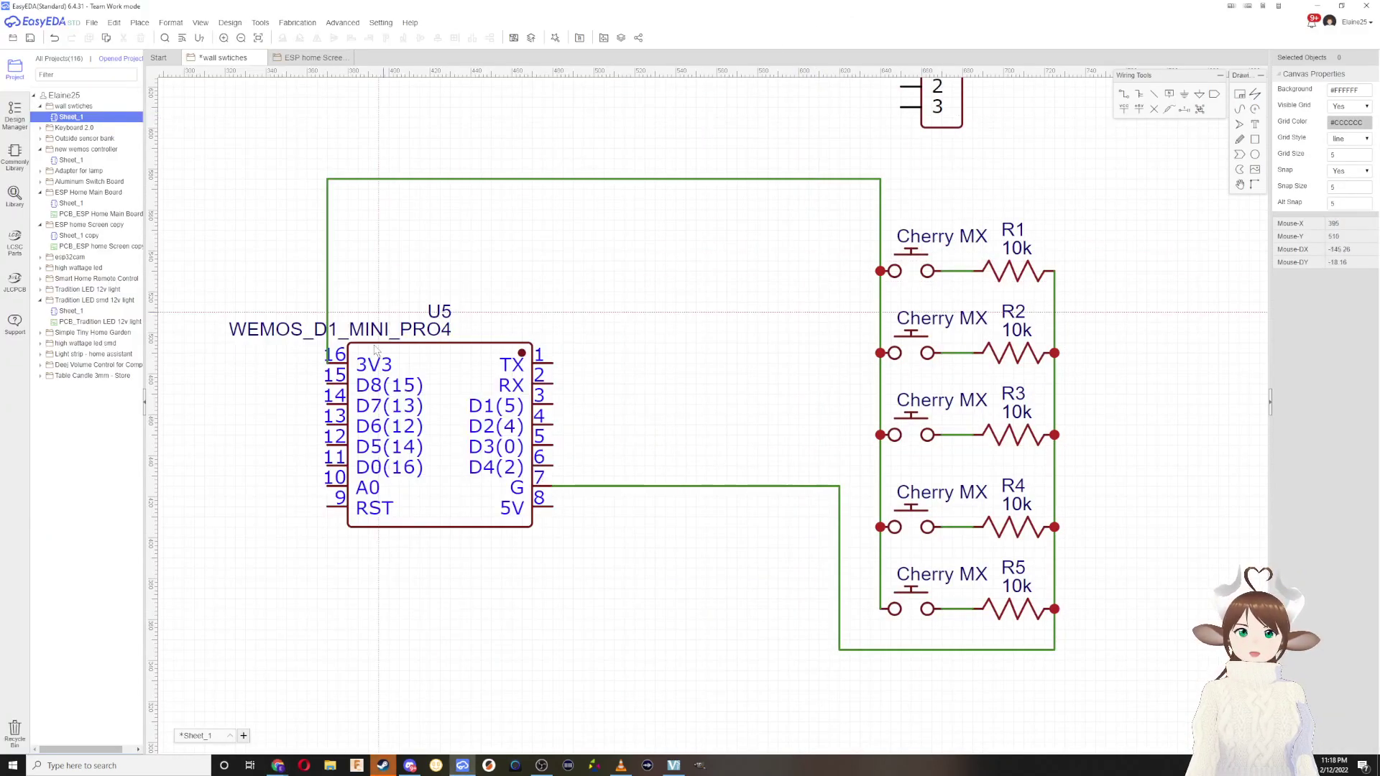
left_click(329, 383)
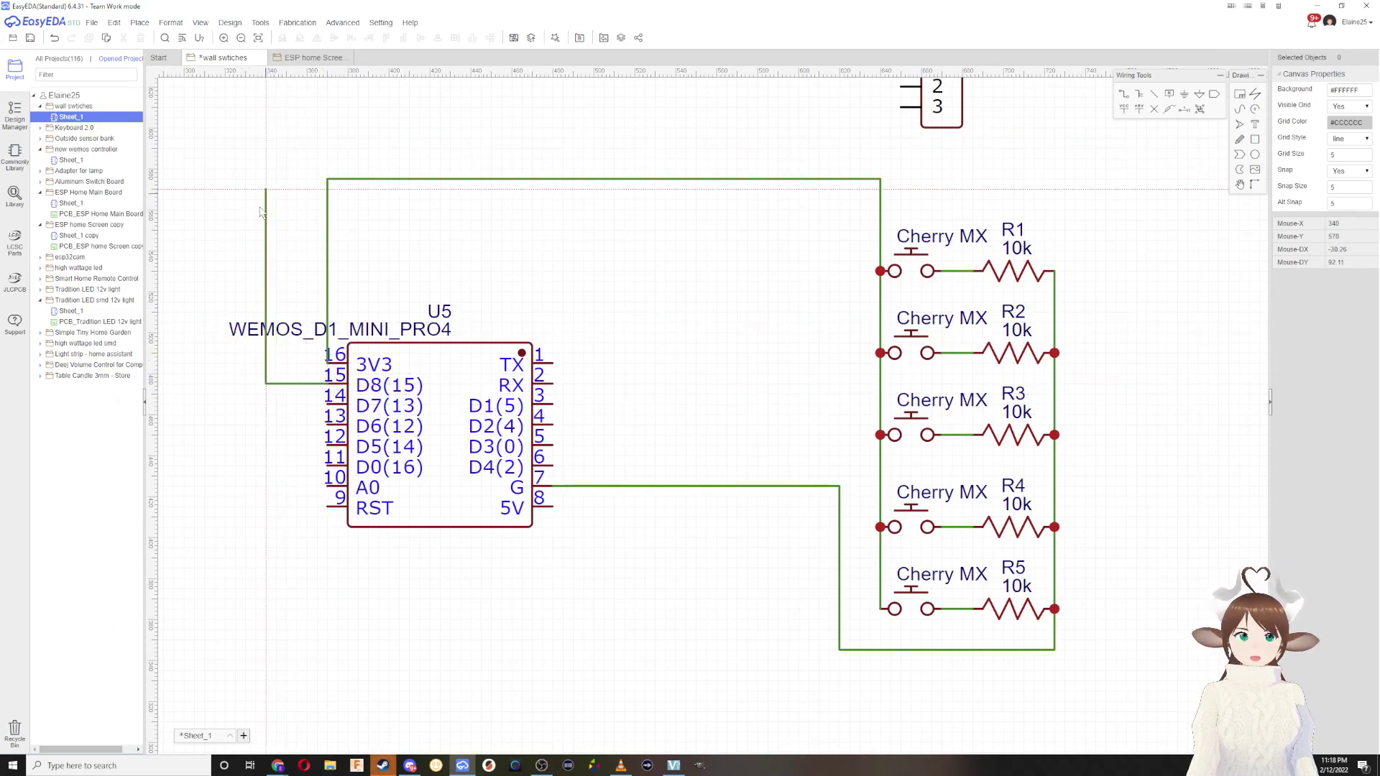
left_click(263, 271)
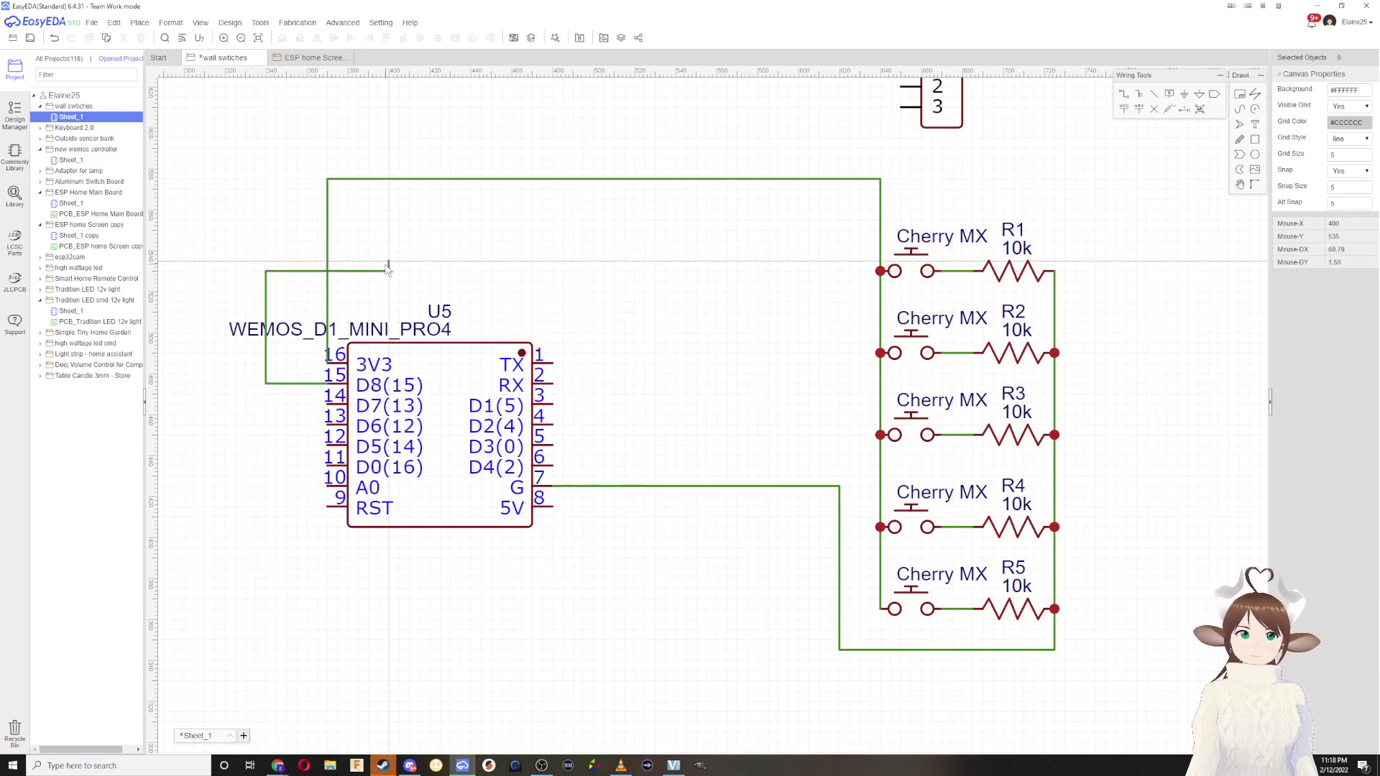
left_click(788, 291)
left_click(963, 271)
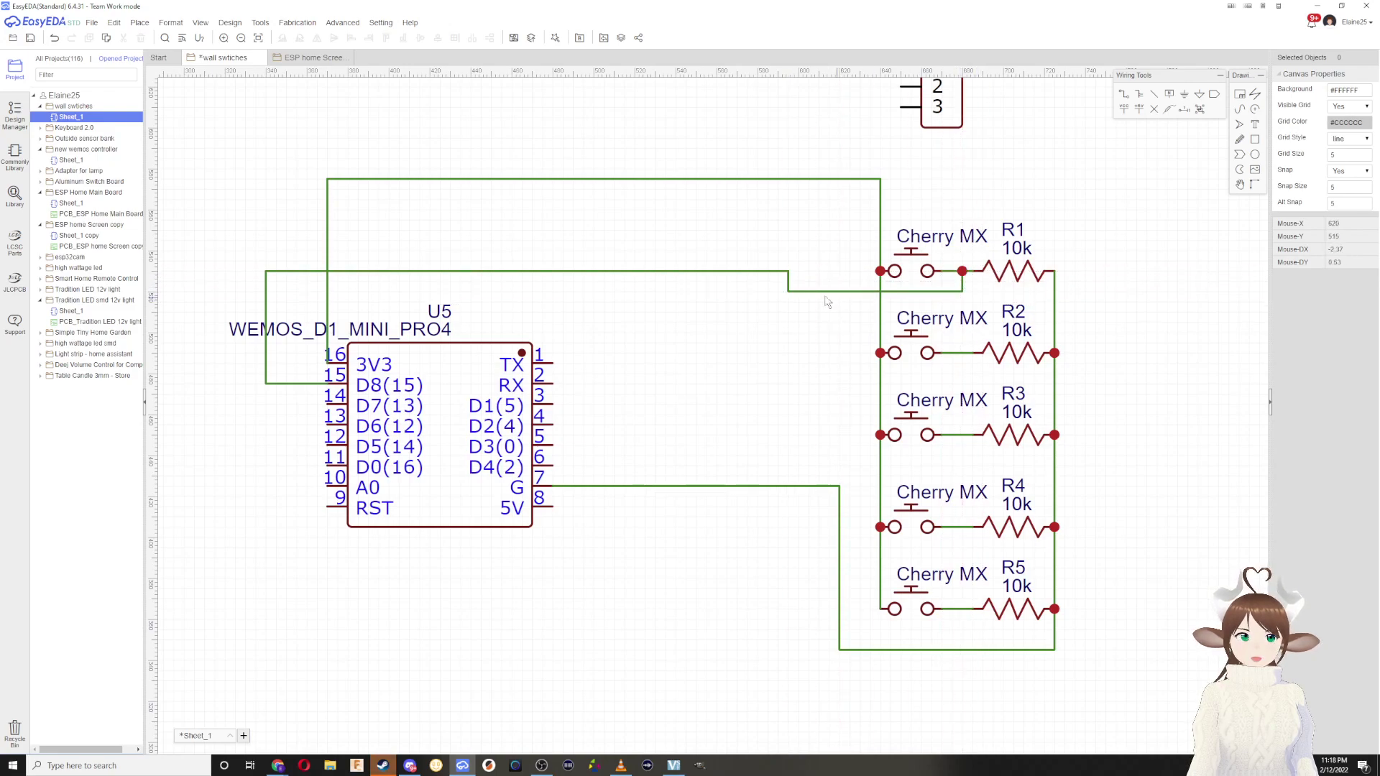
left_click_drag(748, 272, 740, 291)
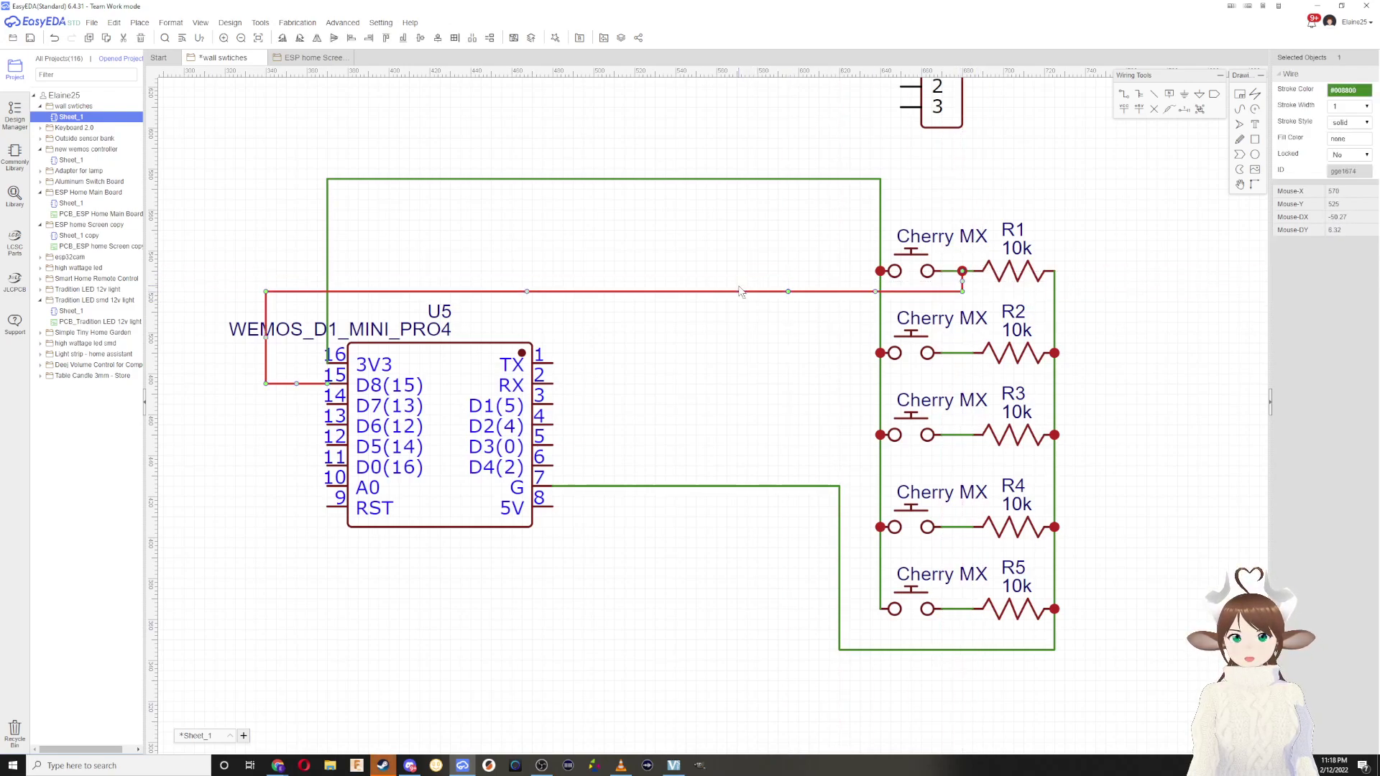
left_click(740, 316)
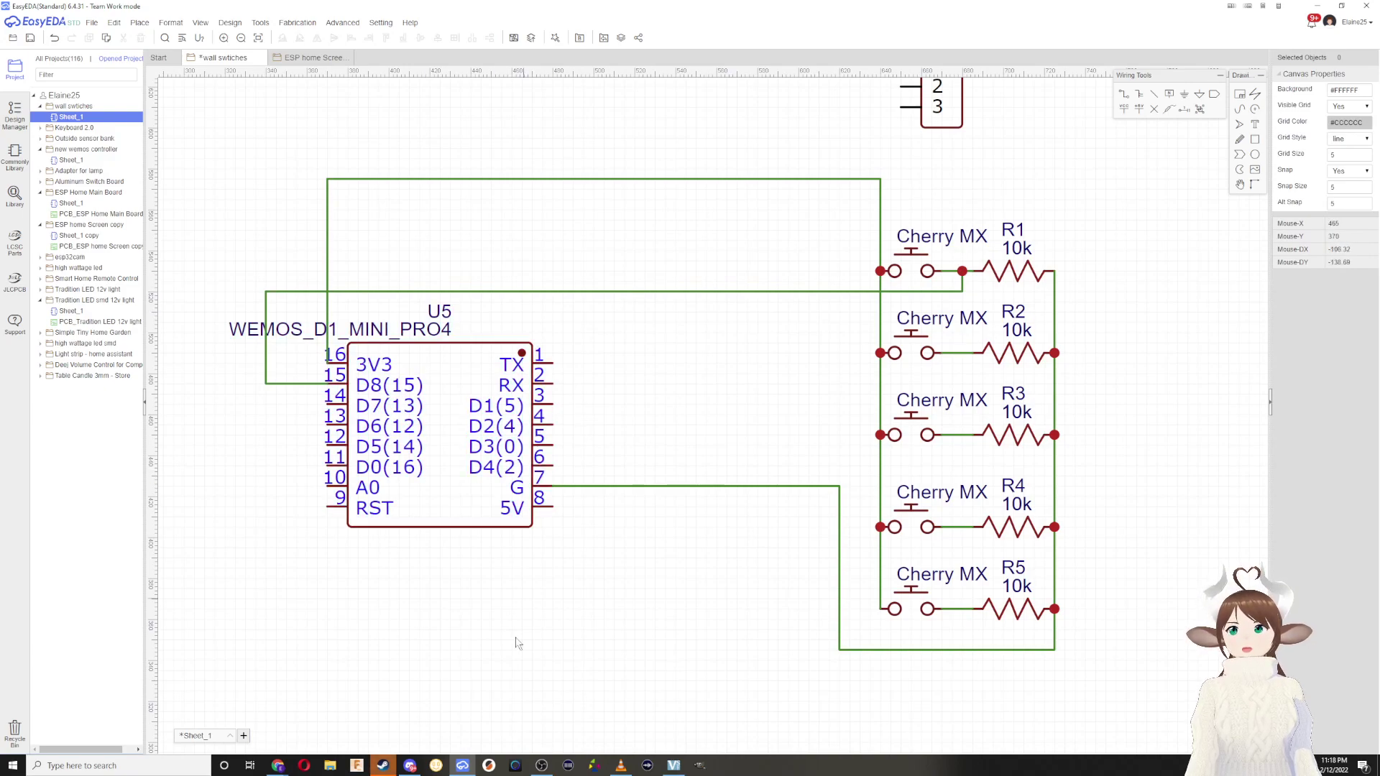
Step: Bring both ESP8266 pinout pages back up to check the D1 Mini's GPIO numbers against the boot pin lists
mouse_move(279, 765)
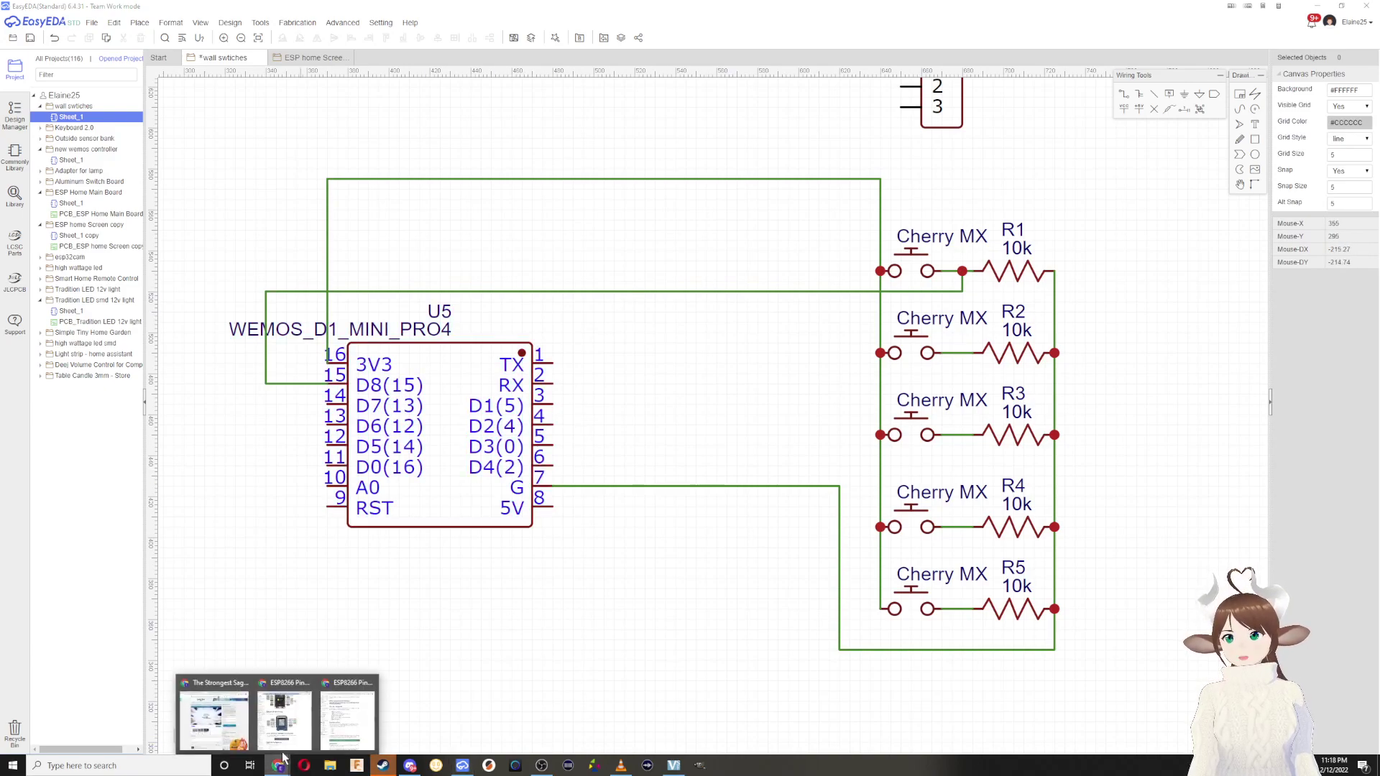
left_click(342, 718)
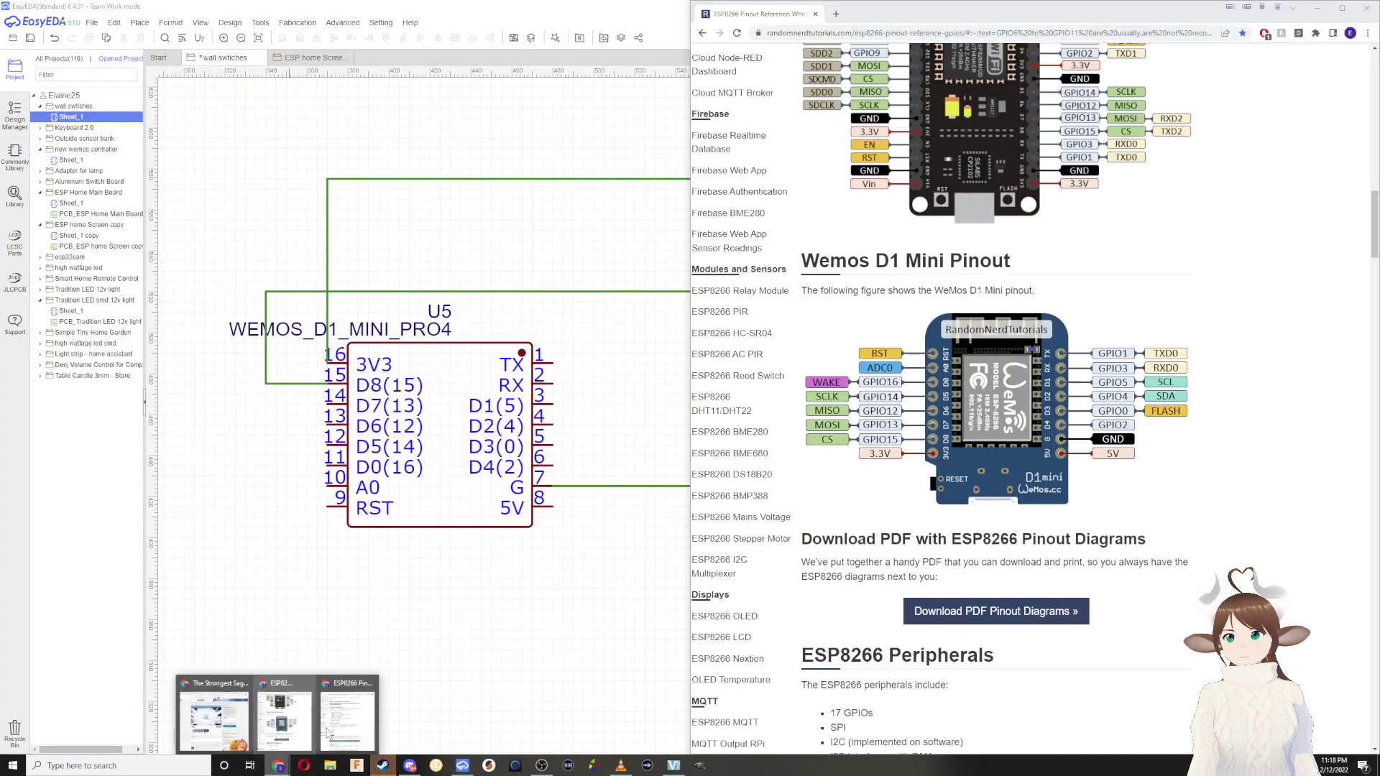
left_click(325, 735)
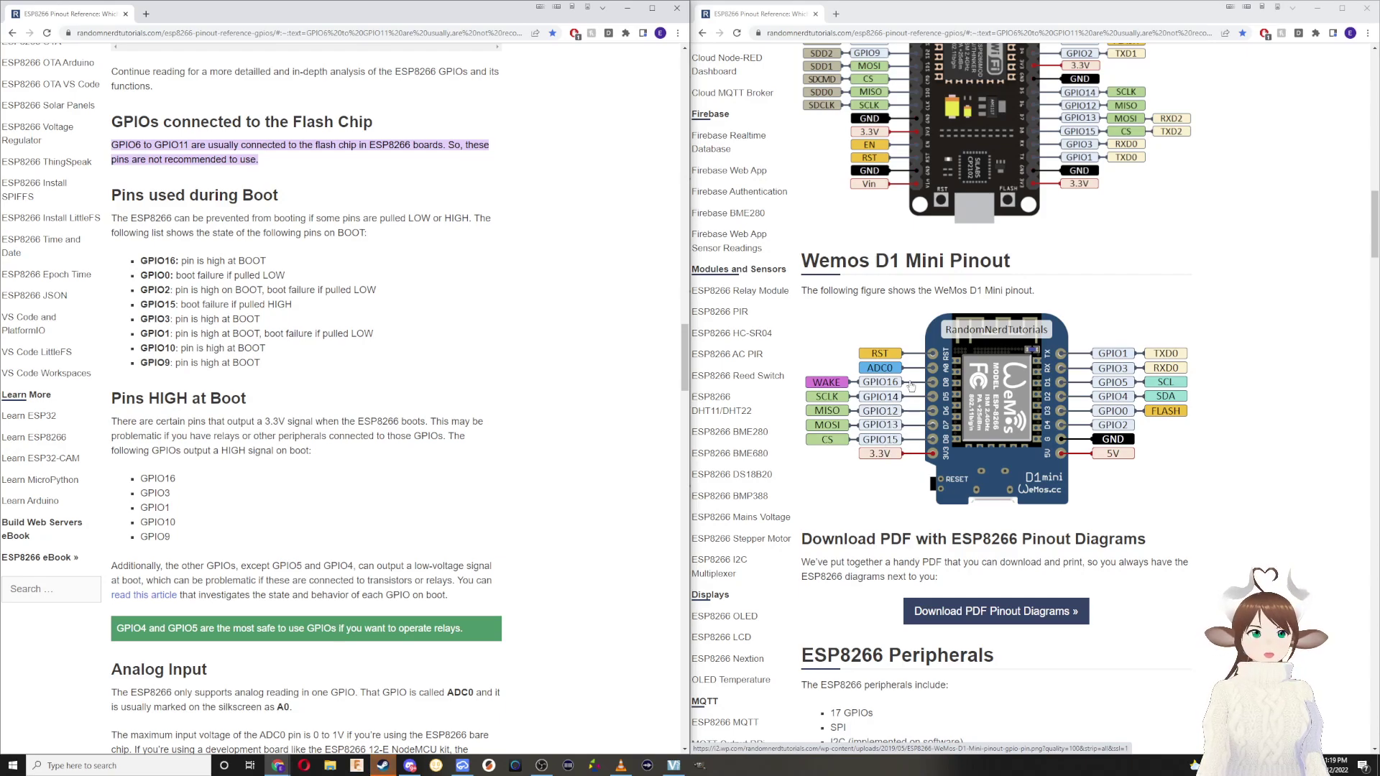
left_click(628, 8)
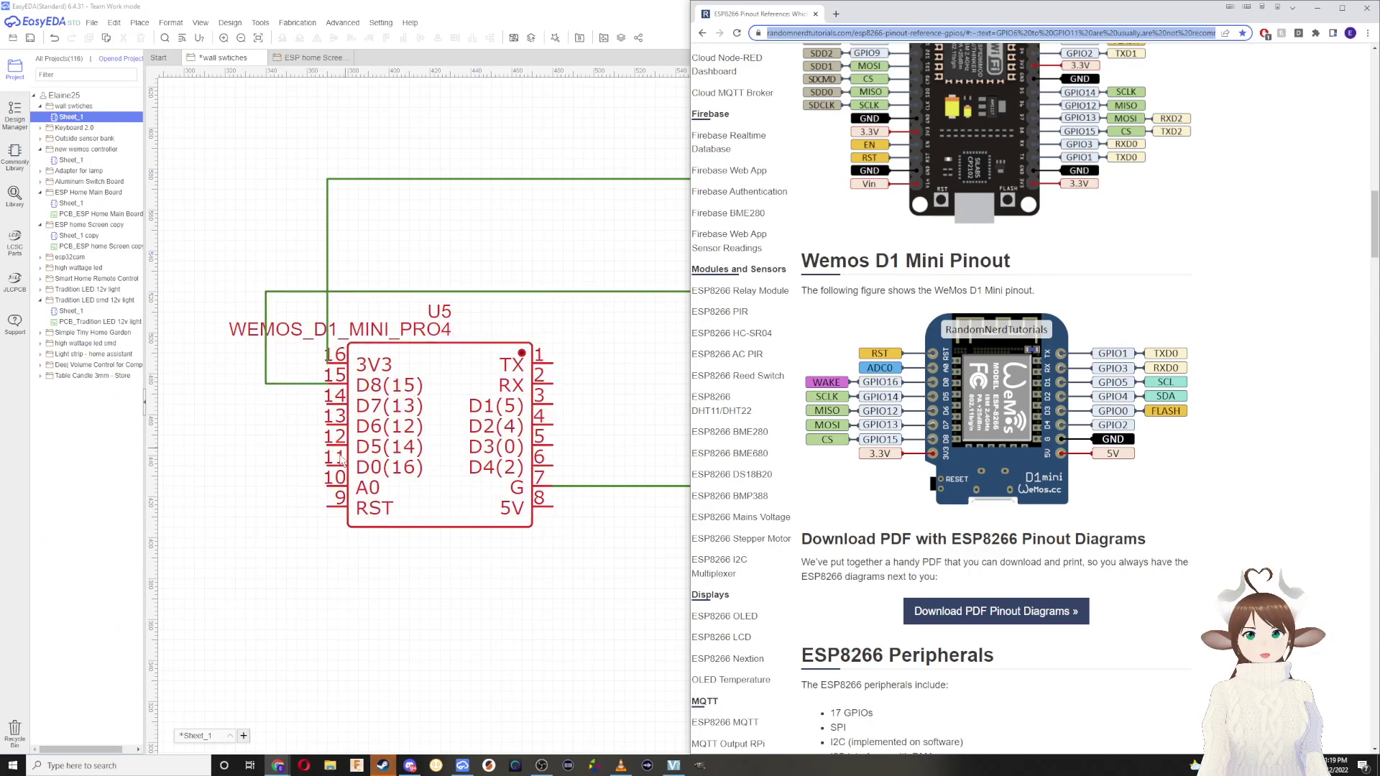
Step: Return to EasyEDA and wire the WEMOS module's D7 pin to the node between the second switch and R2
left_click(634, 366)
left_click(327, 404)
left_click(245, 271)
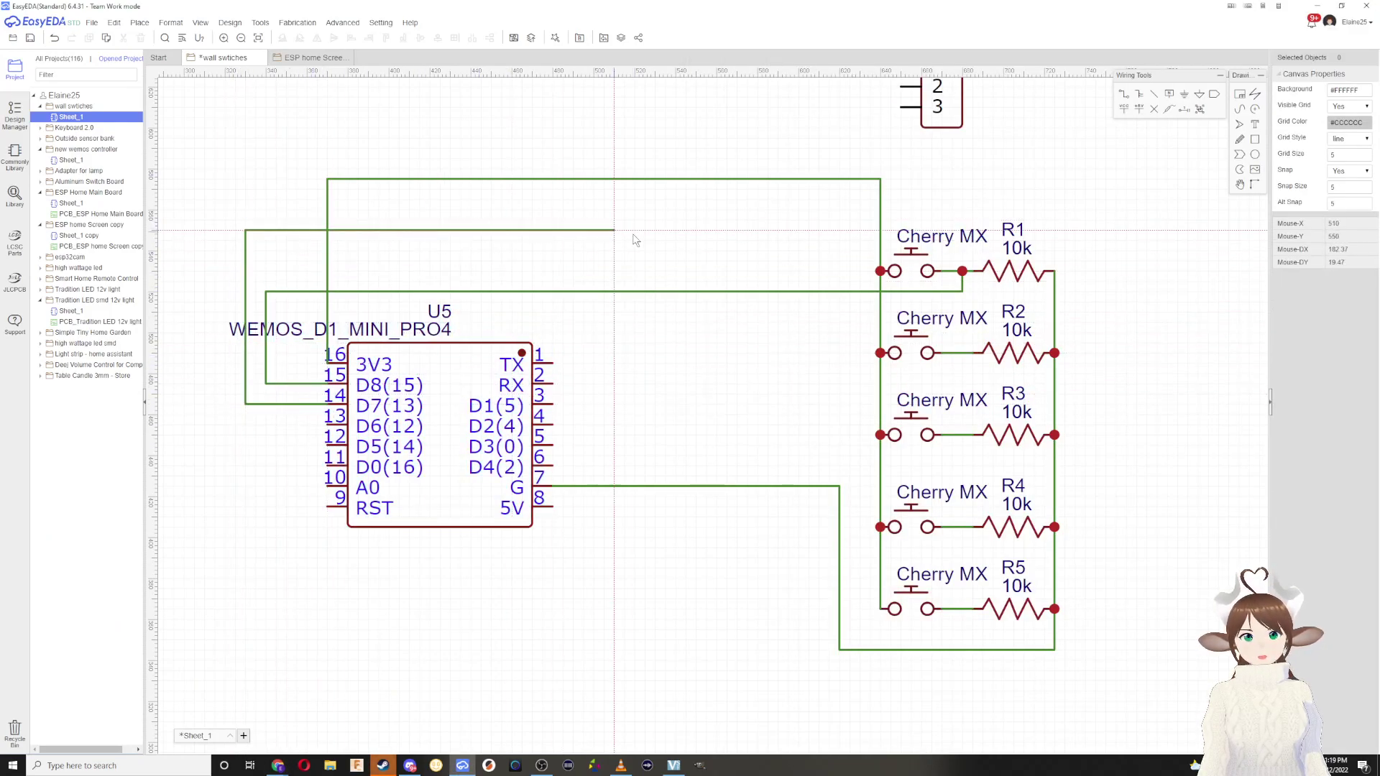
left_click(788, 271)
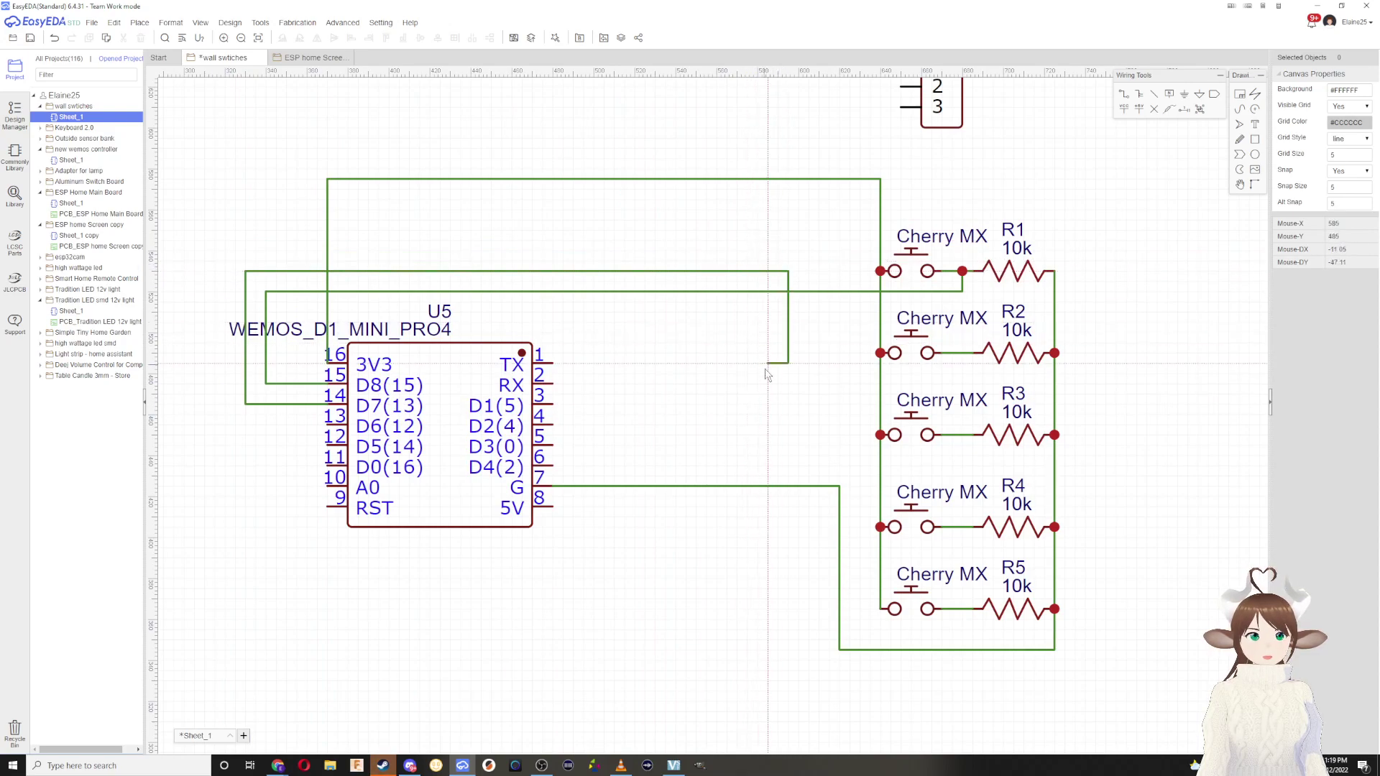
left_click(962, 353)
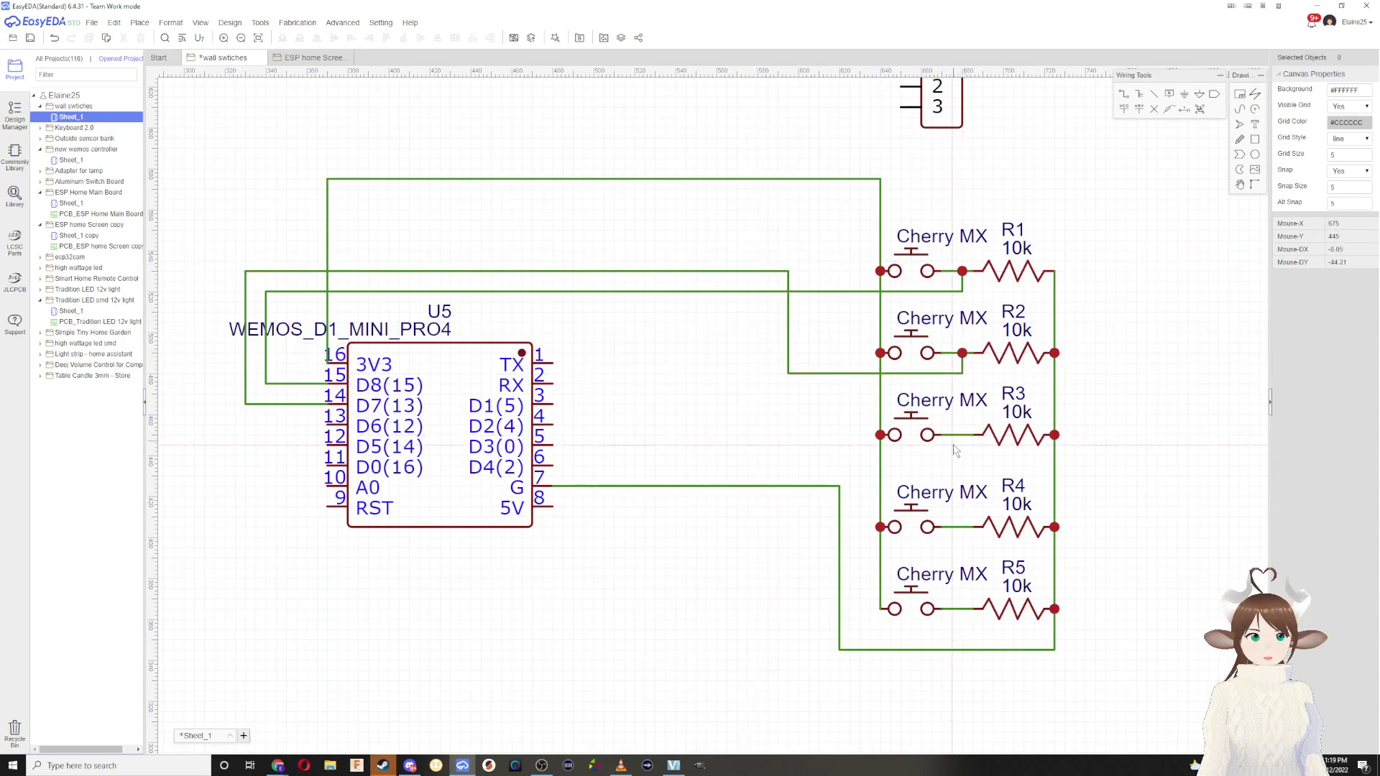
left_click(963, 436)
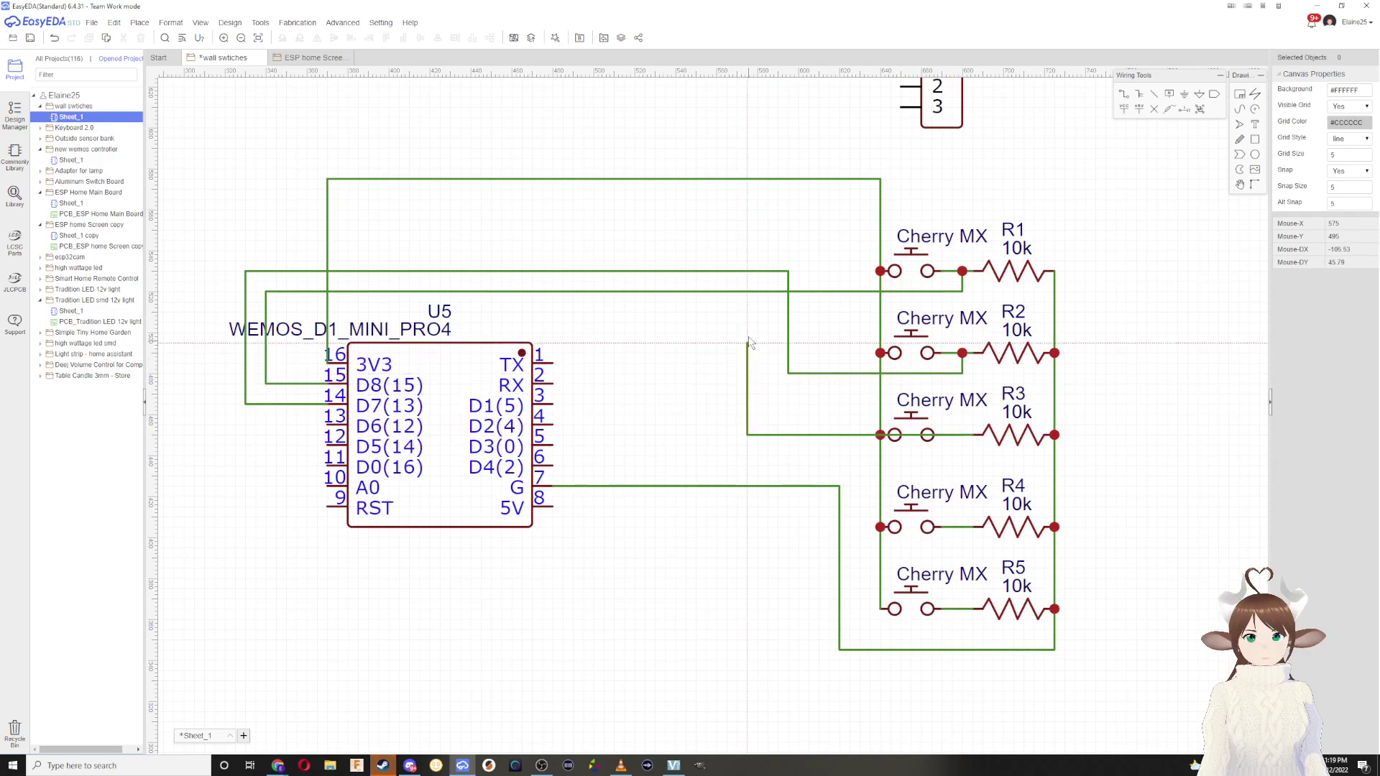
left_click(767, 251)
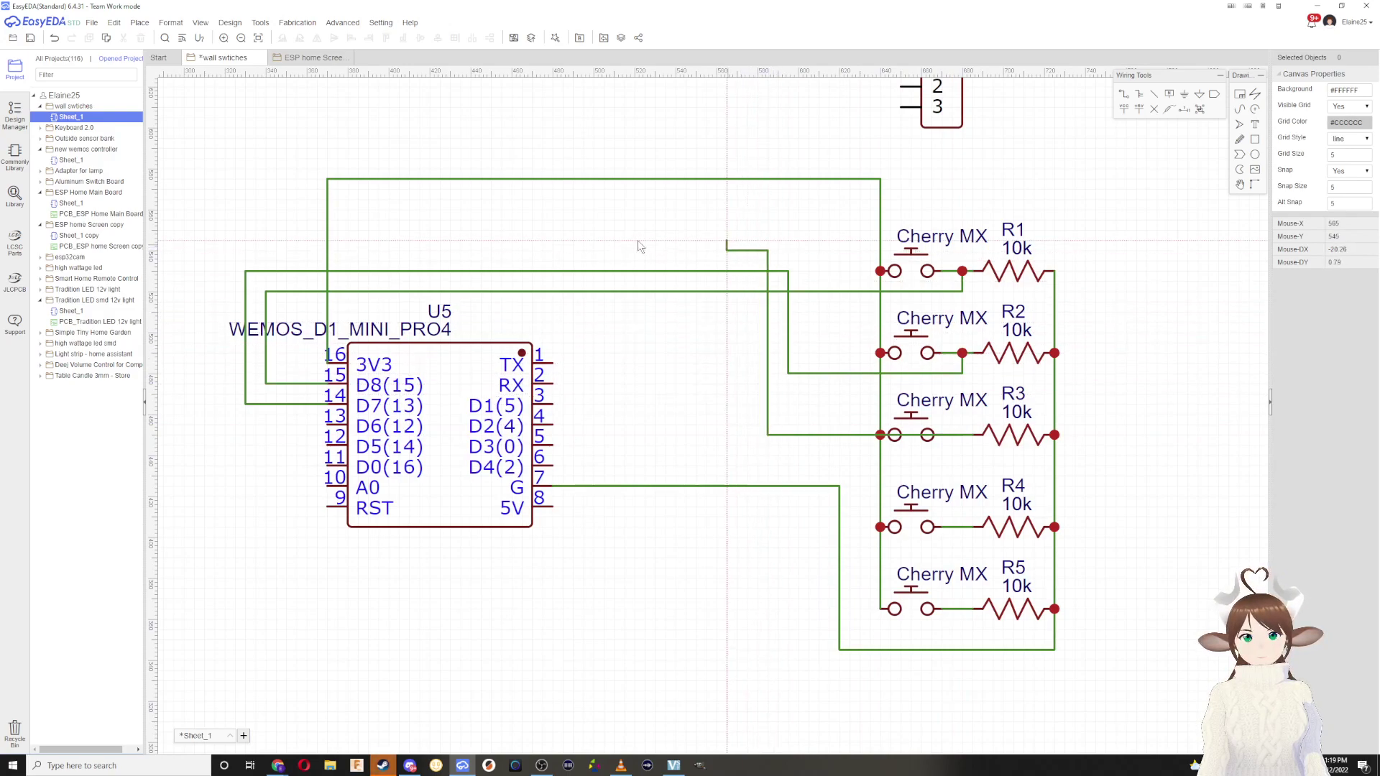
left_click(227, 304)
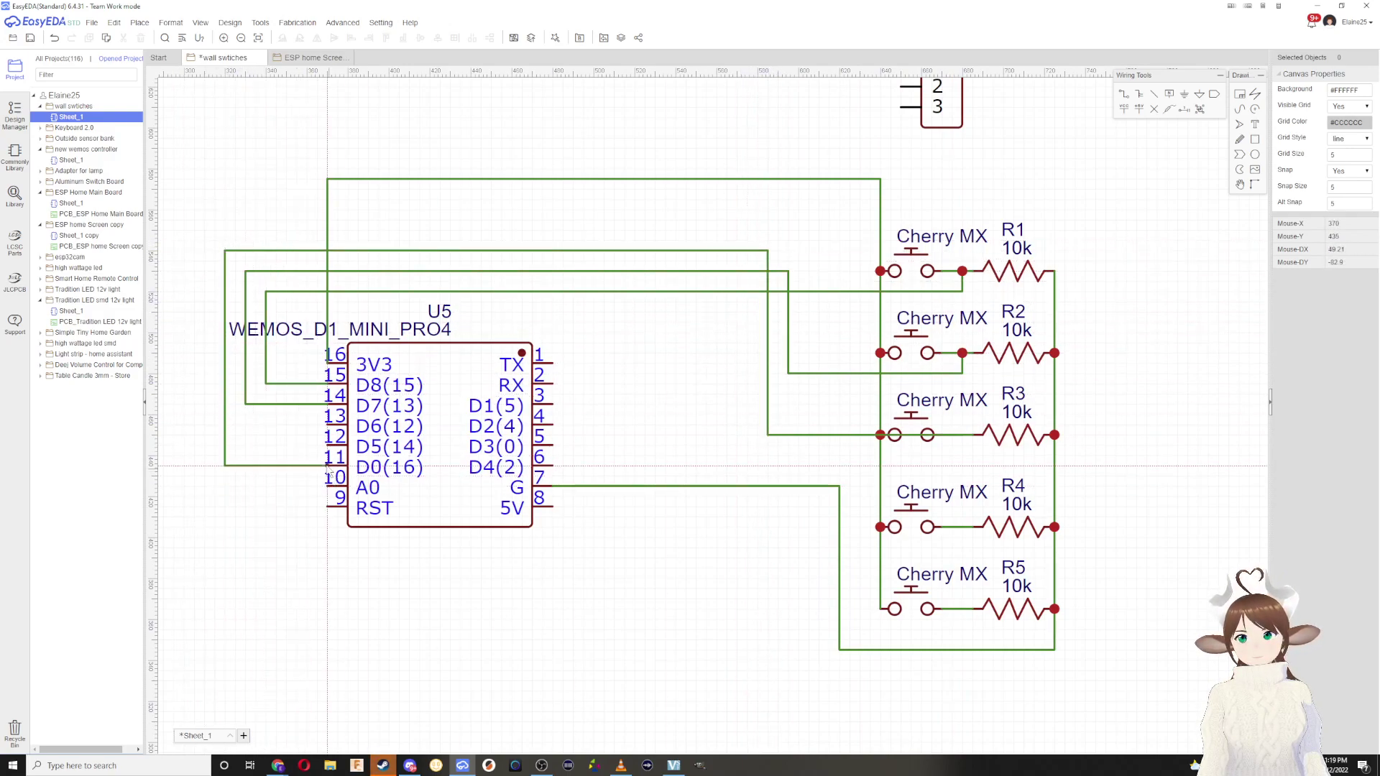
left_click(327, 425)
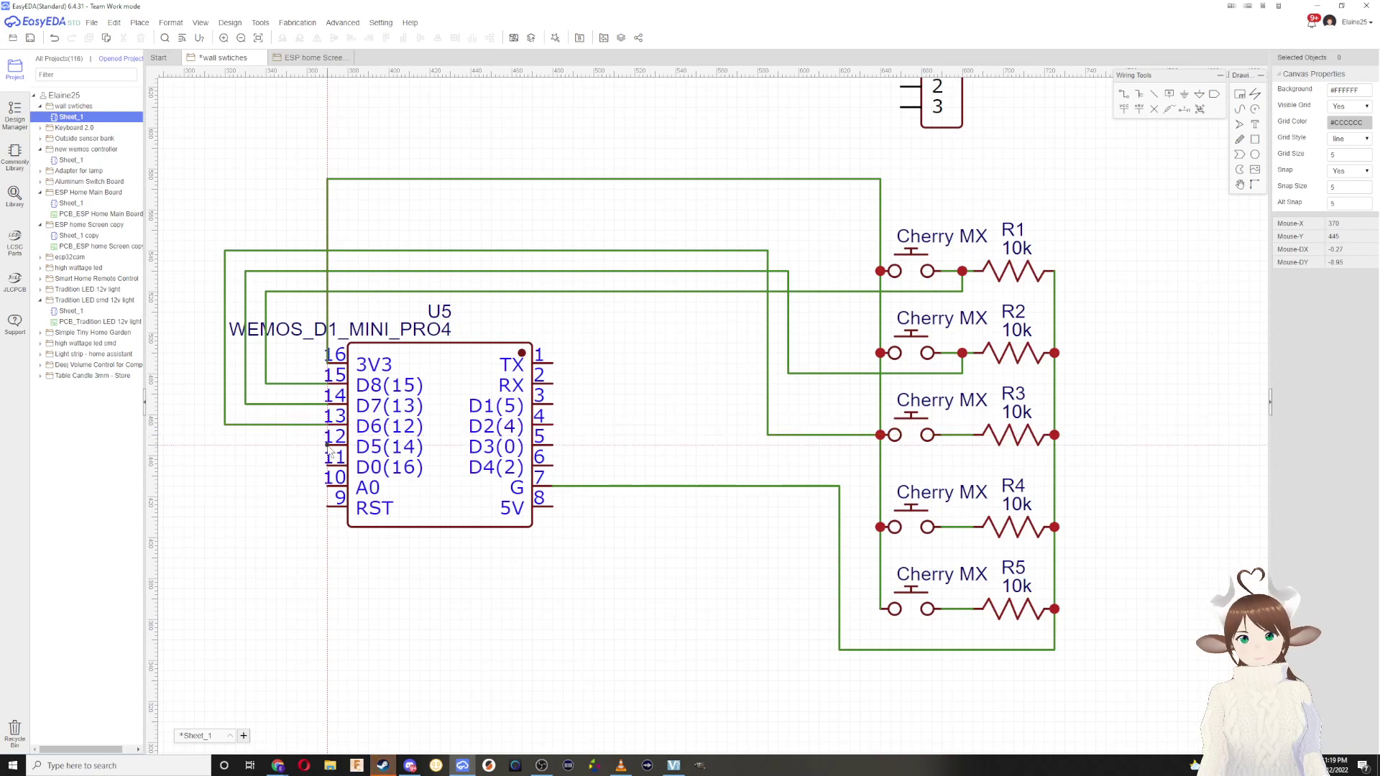
left_click(327, 445)
left_click(205, 230)
left_click(747, 302)
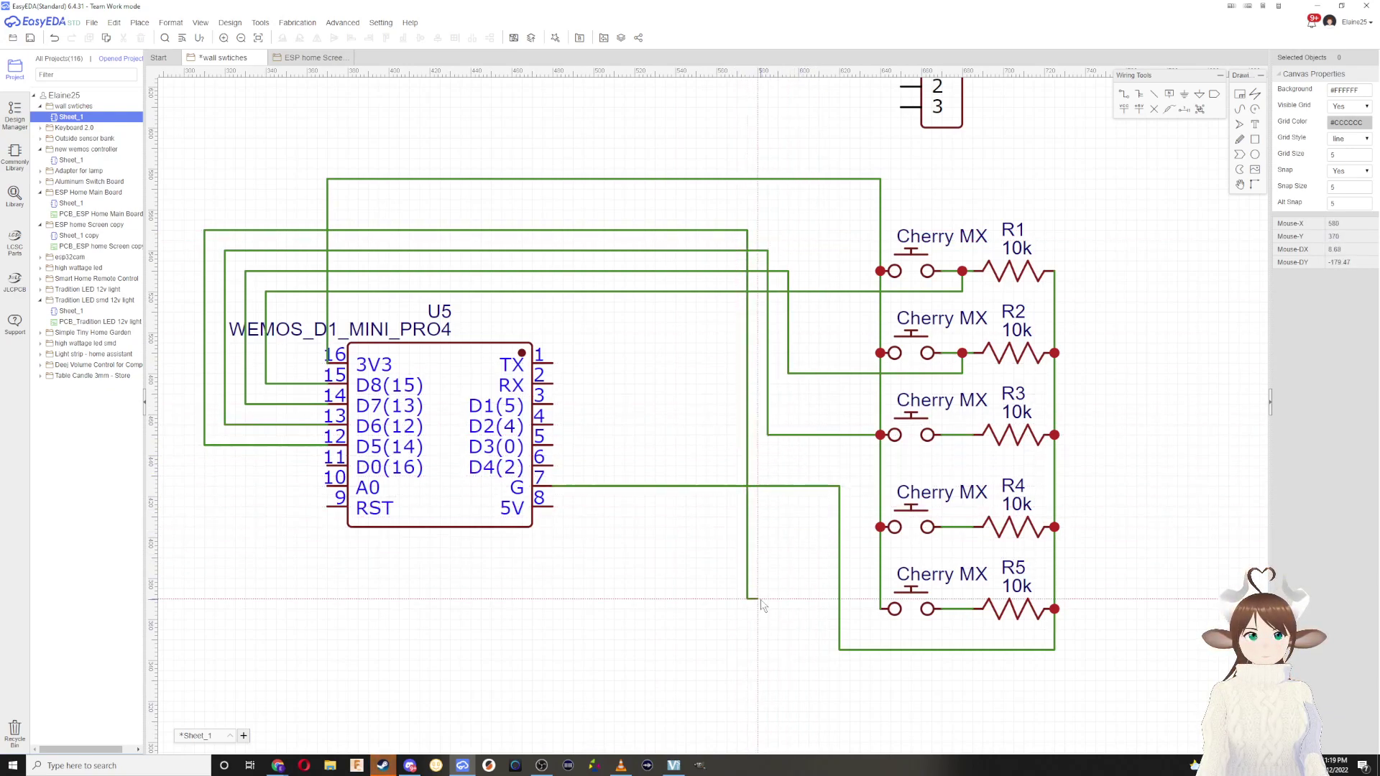
double_click(757, 578)
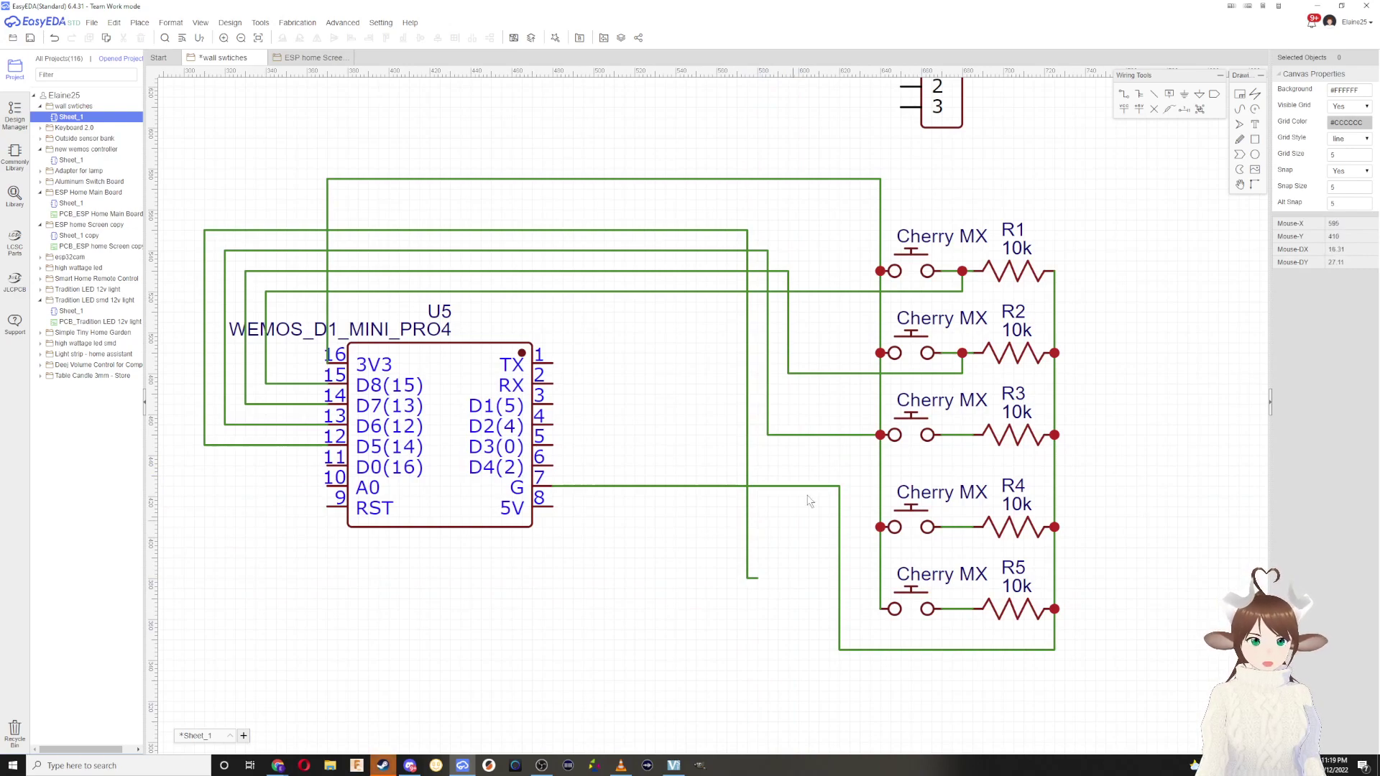
key("ctrl+z")
key("ctrl+z")
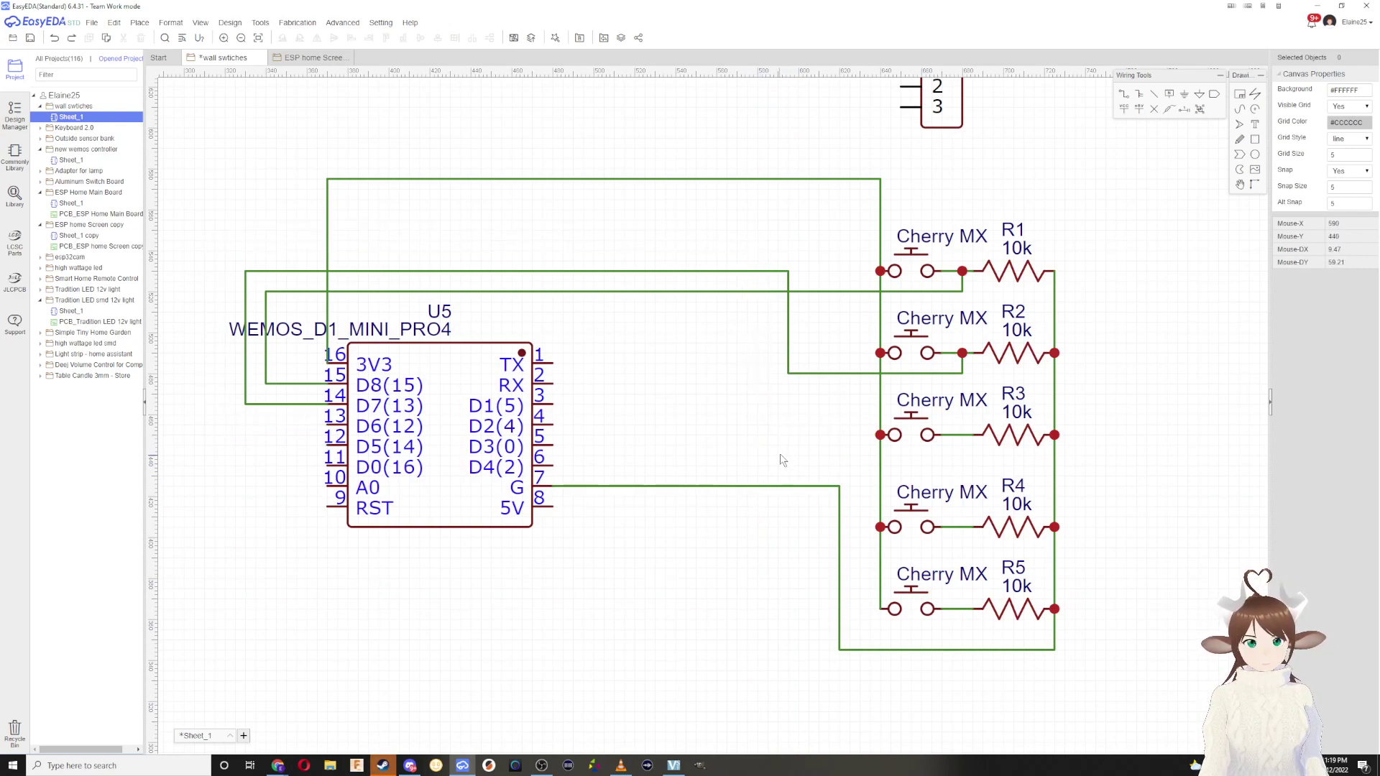
Step: Wire the node between the third switch and R3 to the WEMOS module's D6 pin, routing it below the switch
key("w")
left_click(943, 436)
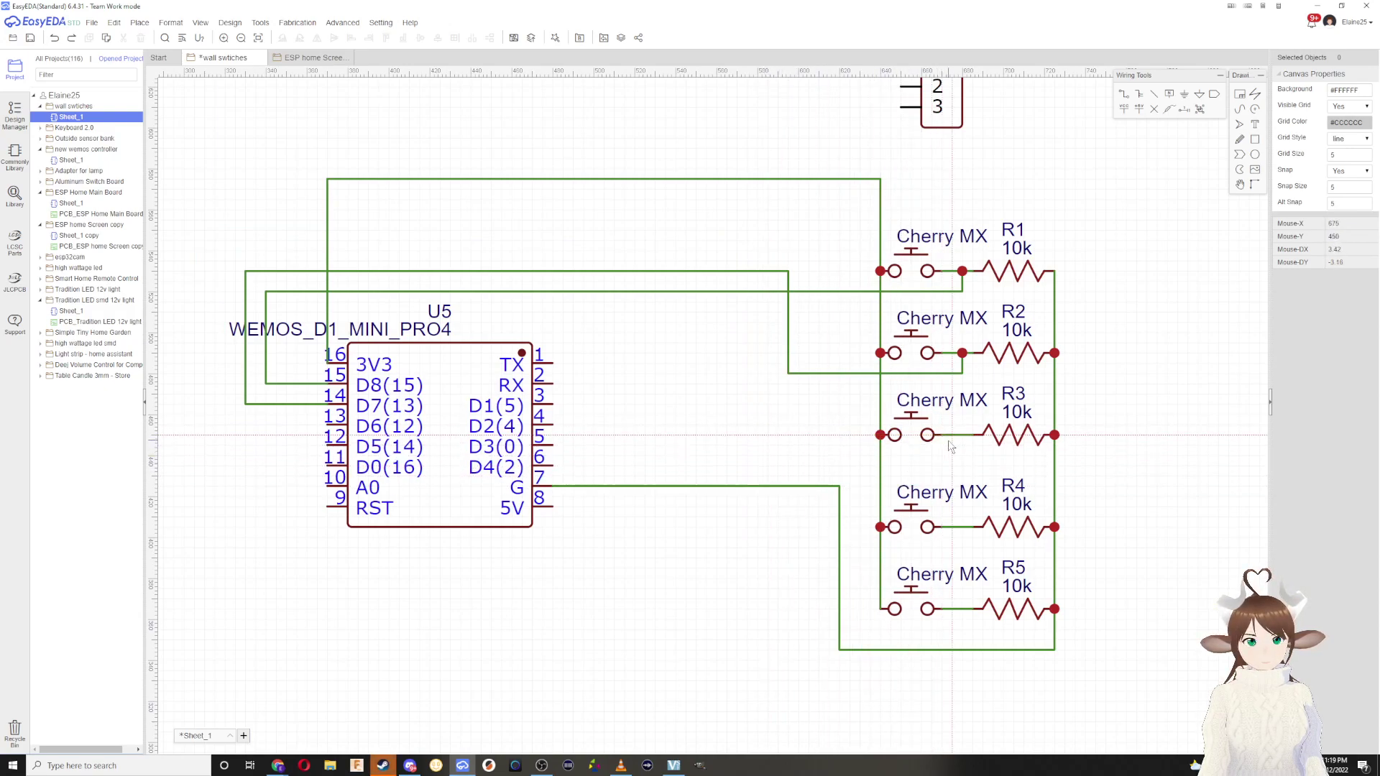
left_click(933, 461)
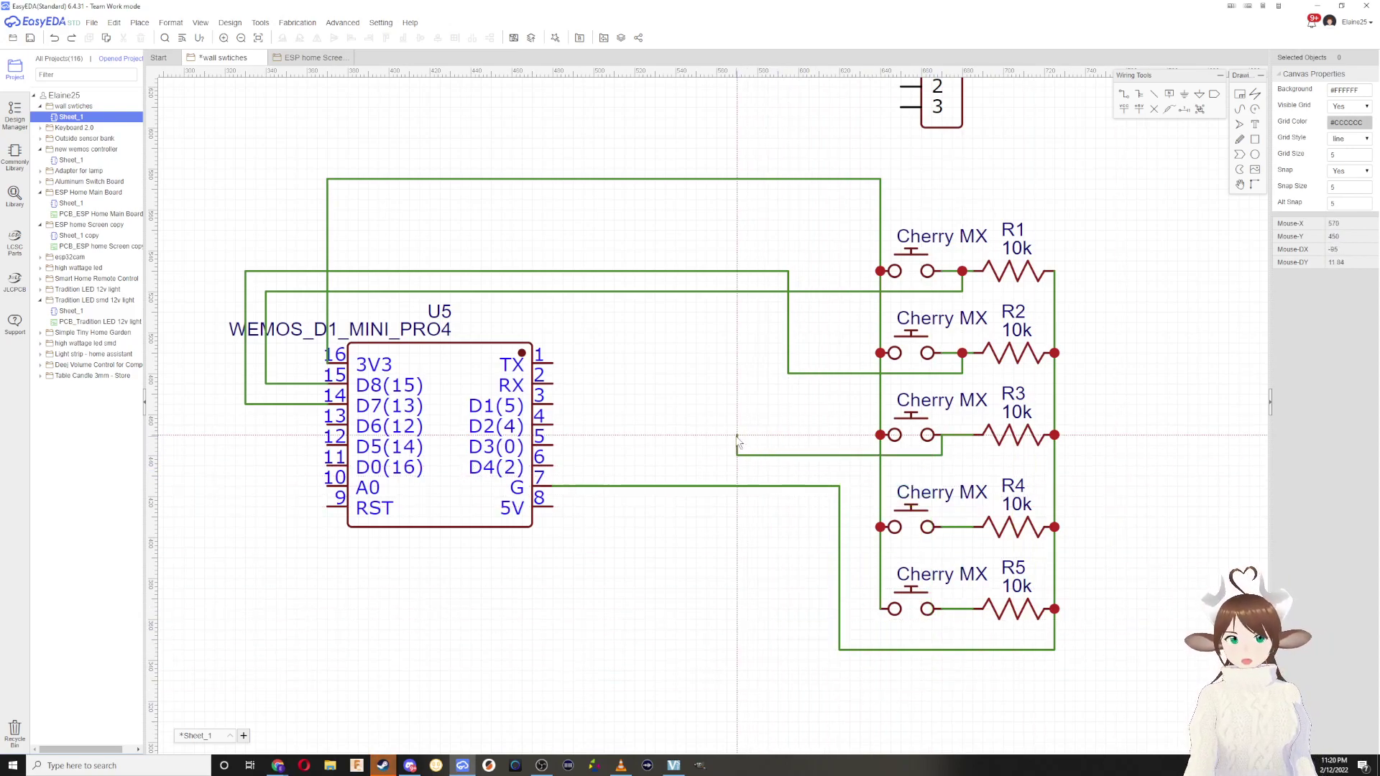
left_click(736, 251)
left_click(205, 250)
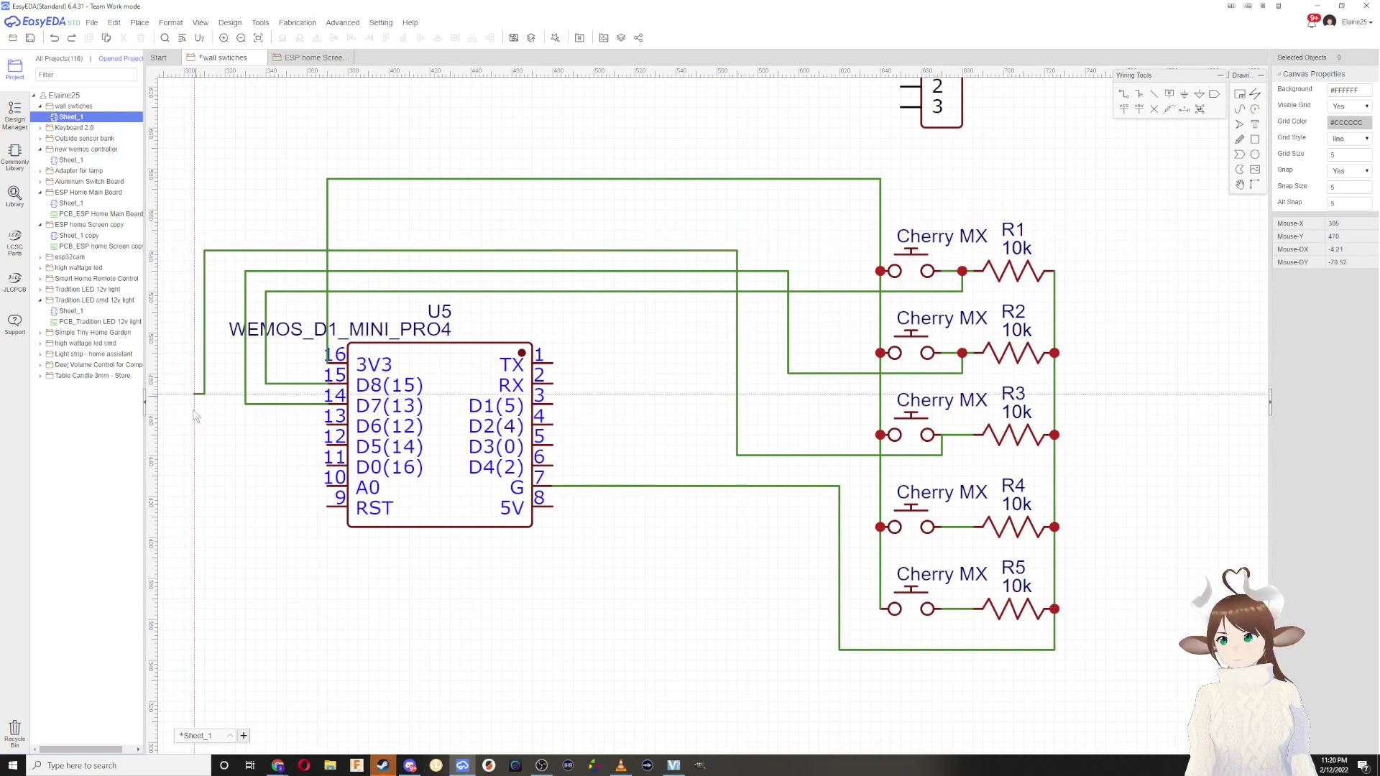
left_click(327, 424)
Step: Wire the WEMOS module's D5 pin around the module to the node between the fourth switch and R4
left_click(329, 445)
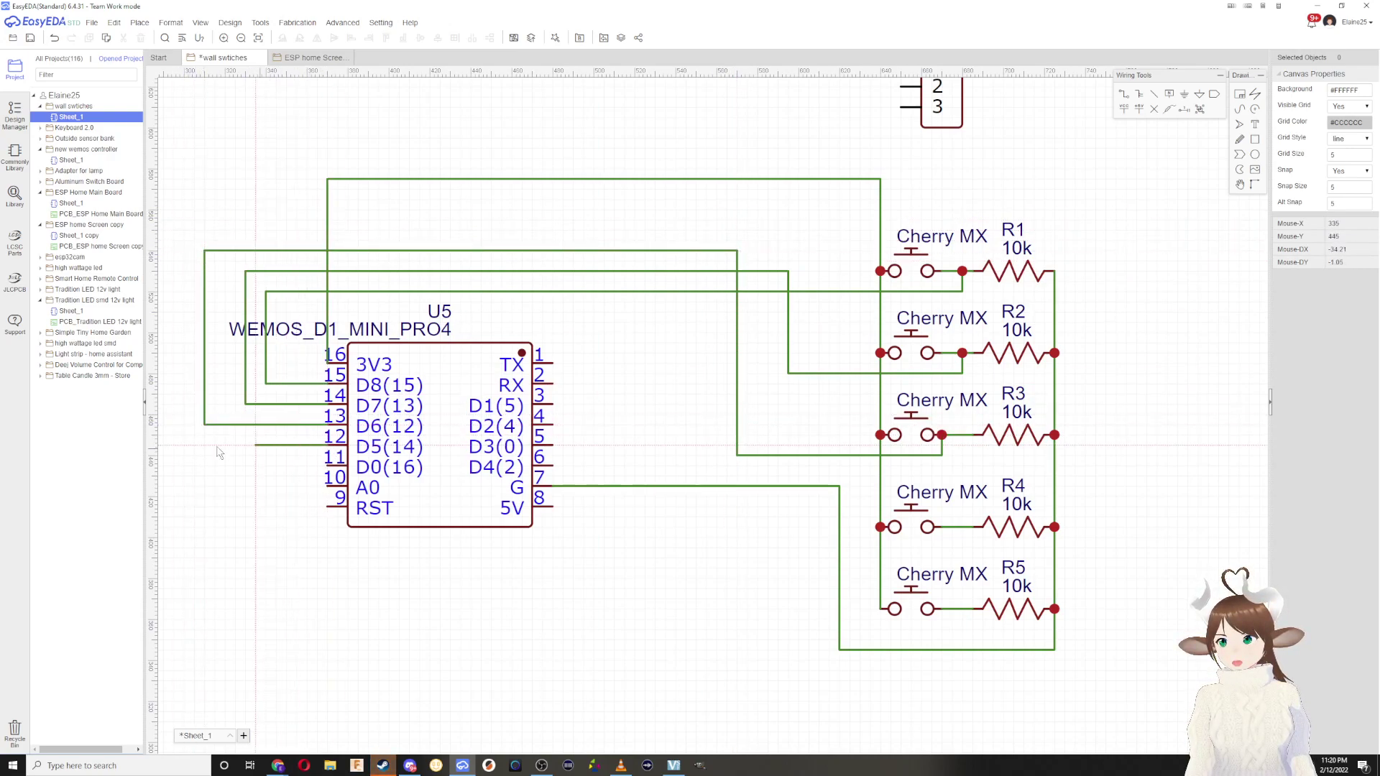
left_click(196, 446)
left_click(467, 222)
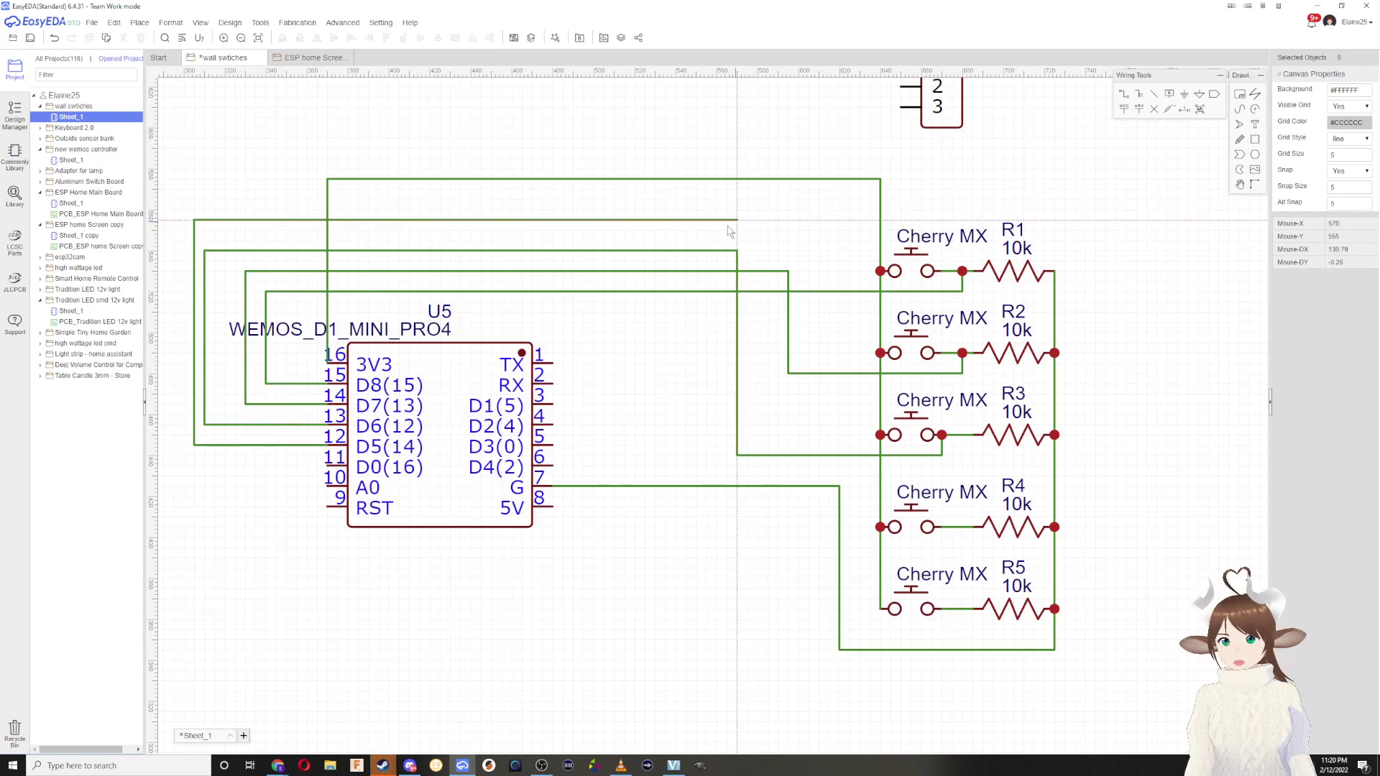
left_click(717, 548)
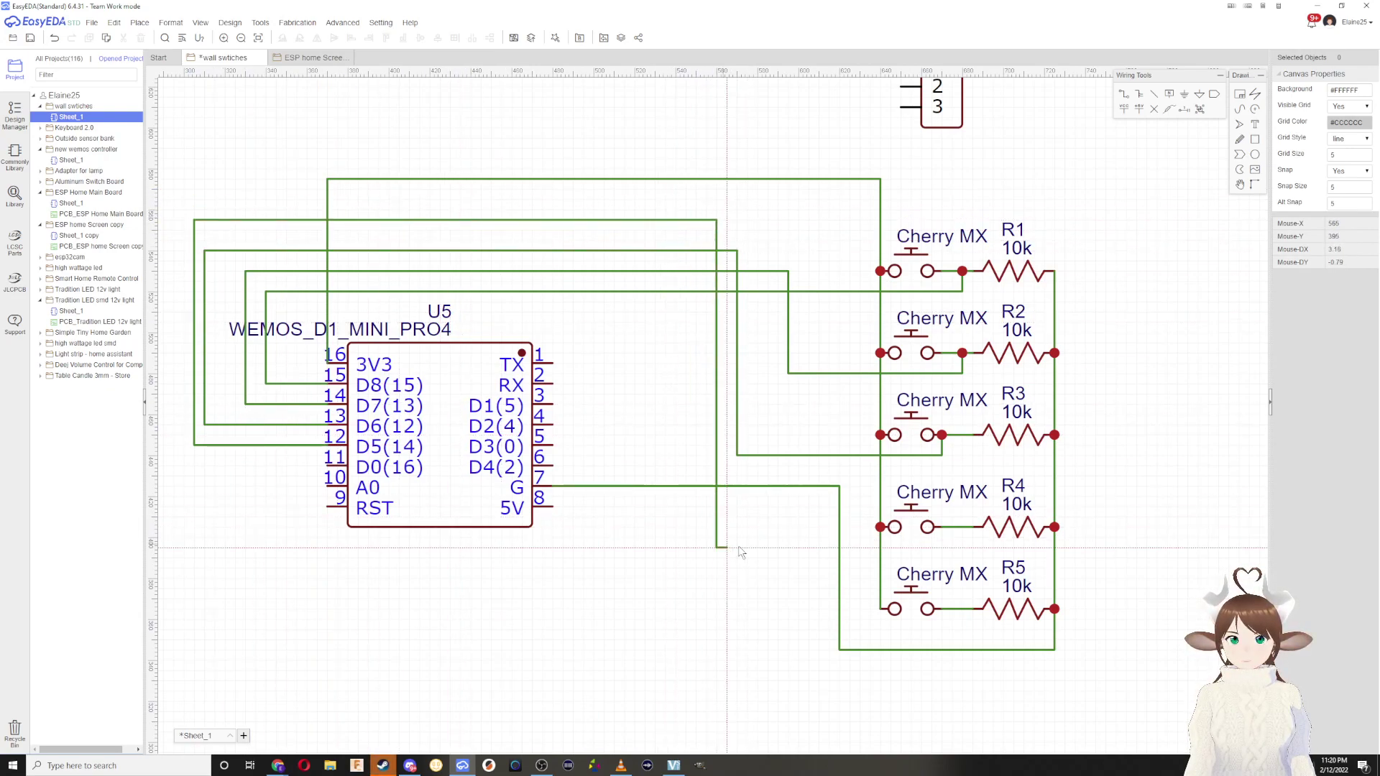
left_click(953, 530)
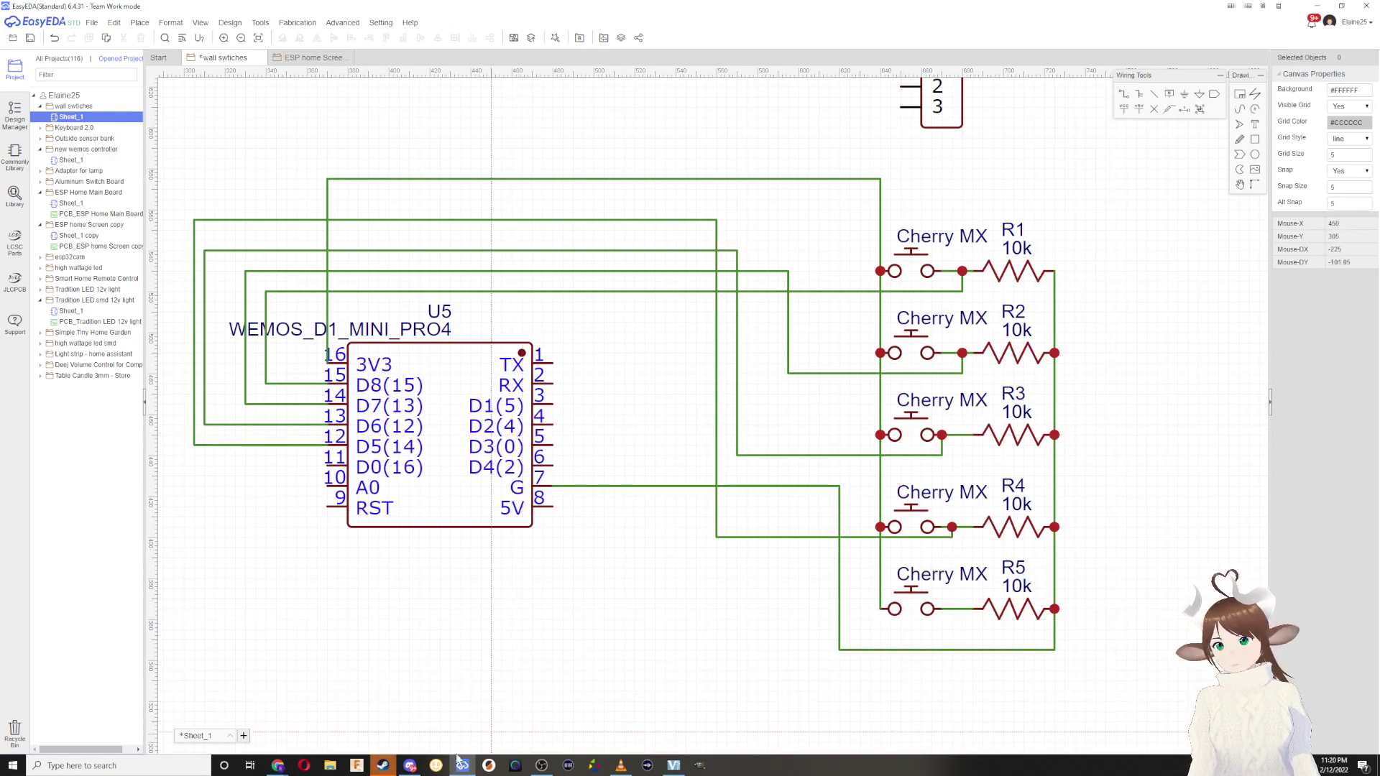
Step: Check the D1 Mini's remaining GPIOs against the boot pin lists on the two ESP8266 pinout pages, and return to the schematic
mouse_move(277, 764)
left_click(279, 737)
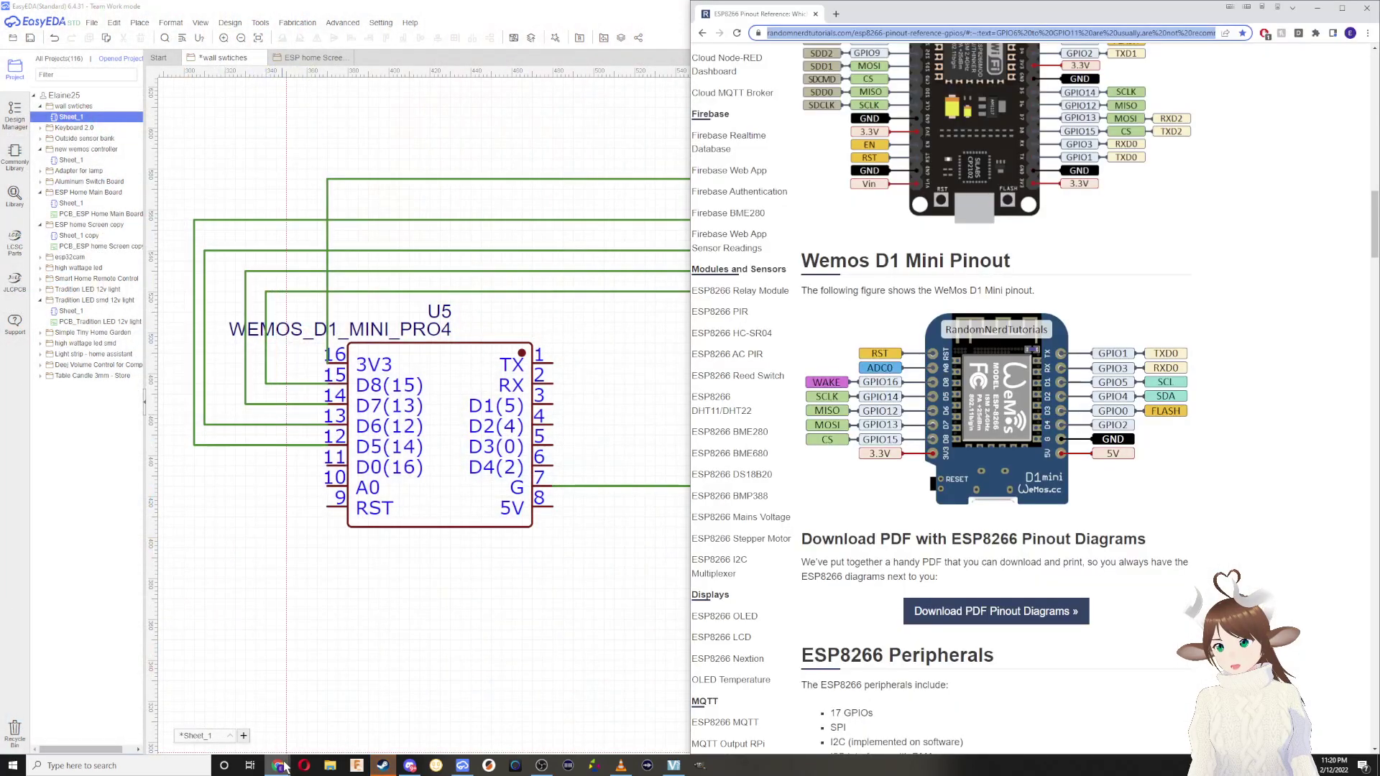
left_click(348, 718)
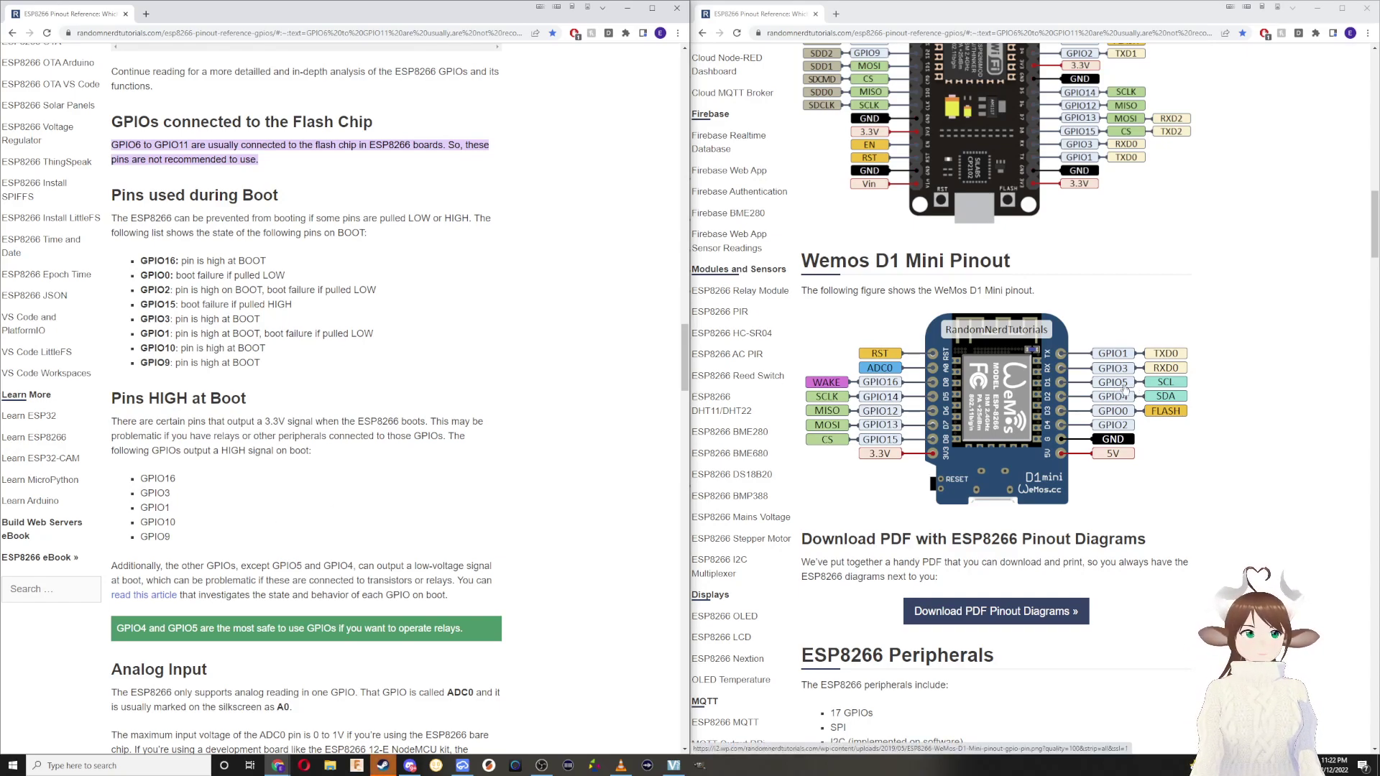
left_click(1319, 10)
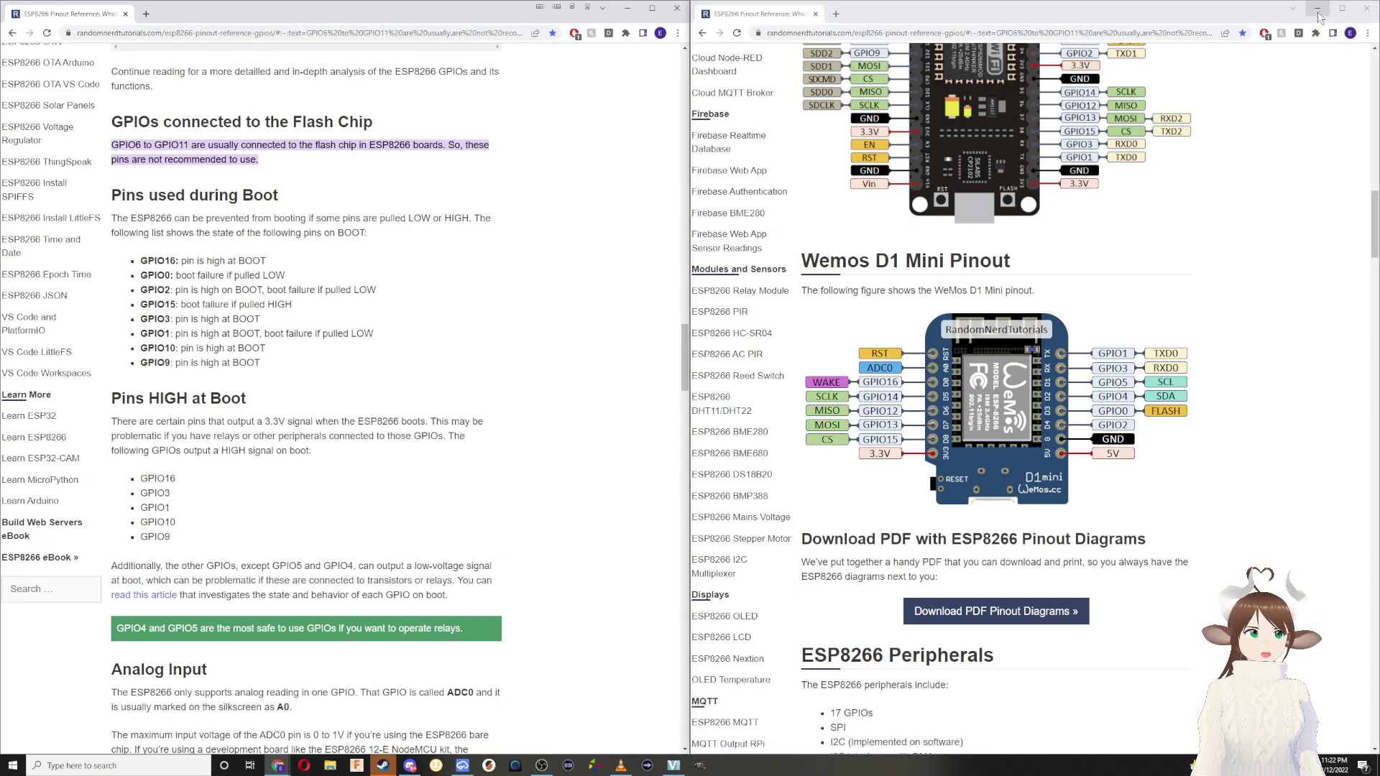
left_click(627, 10)
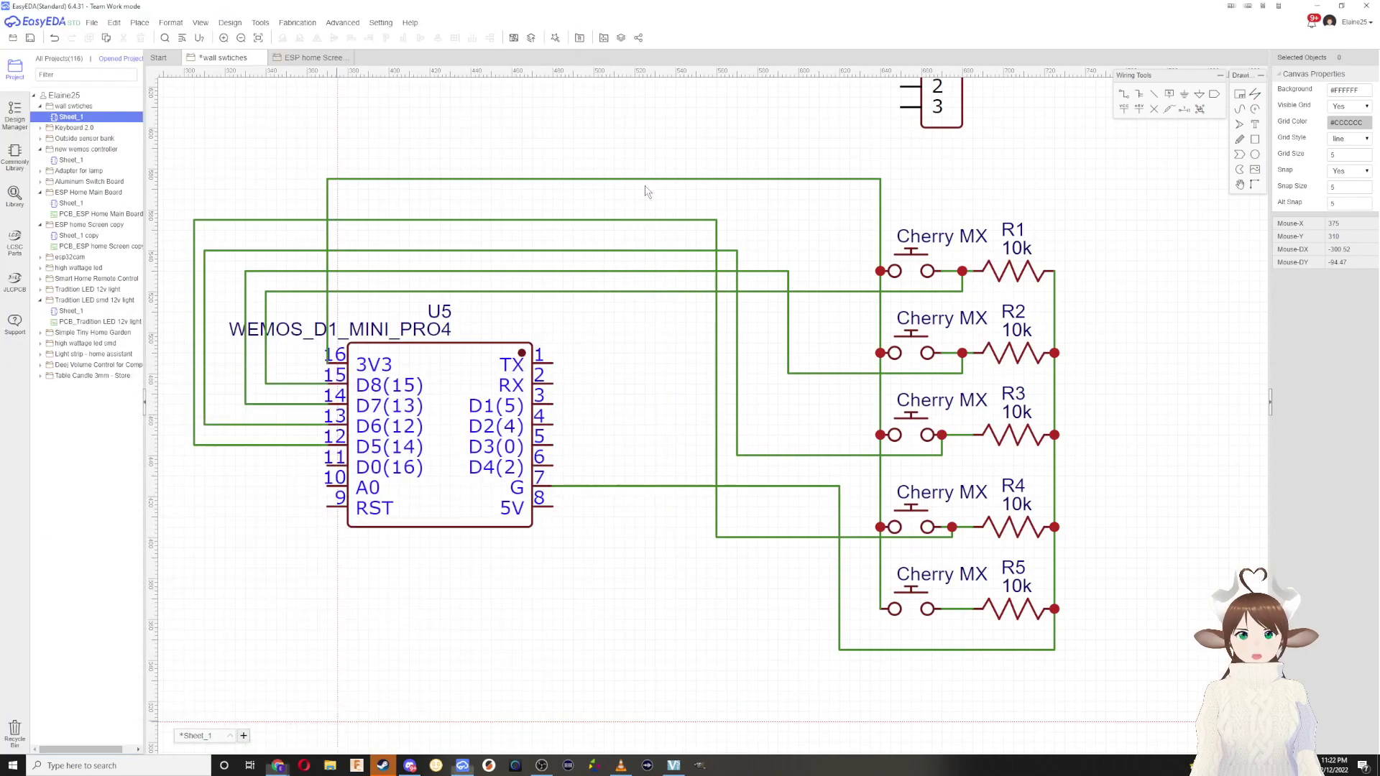
Step: Wire the WEMOS module's D1 pin to the node between the fifth switch and R5
left_click(553, 406)
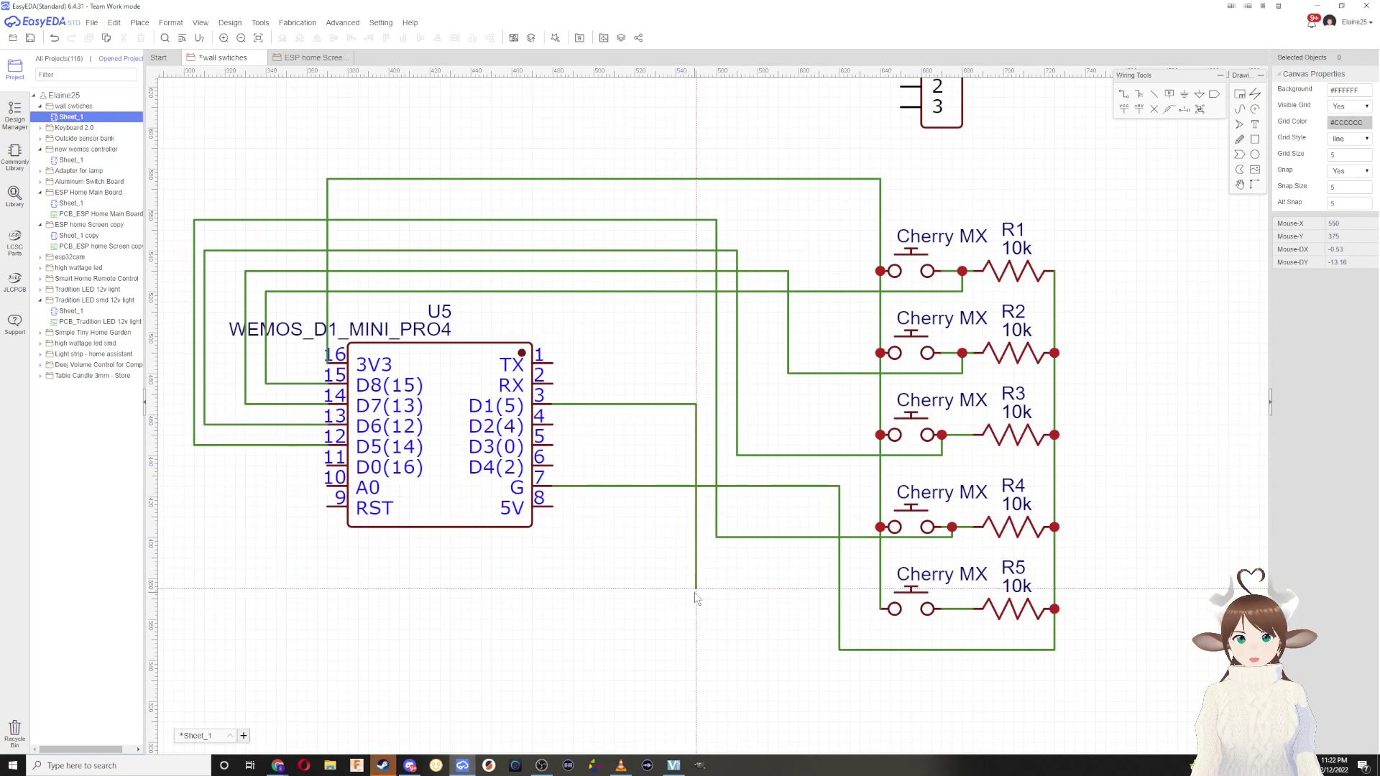
left_click(695, 629)
left_click(962, 608)
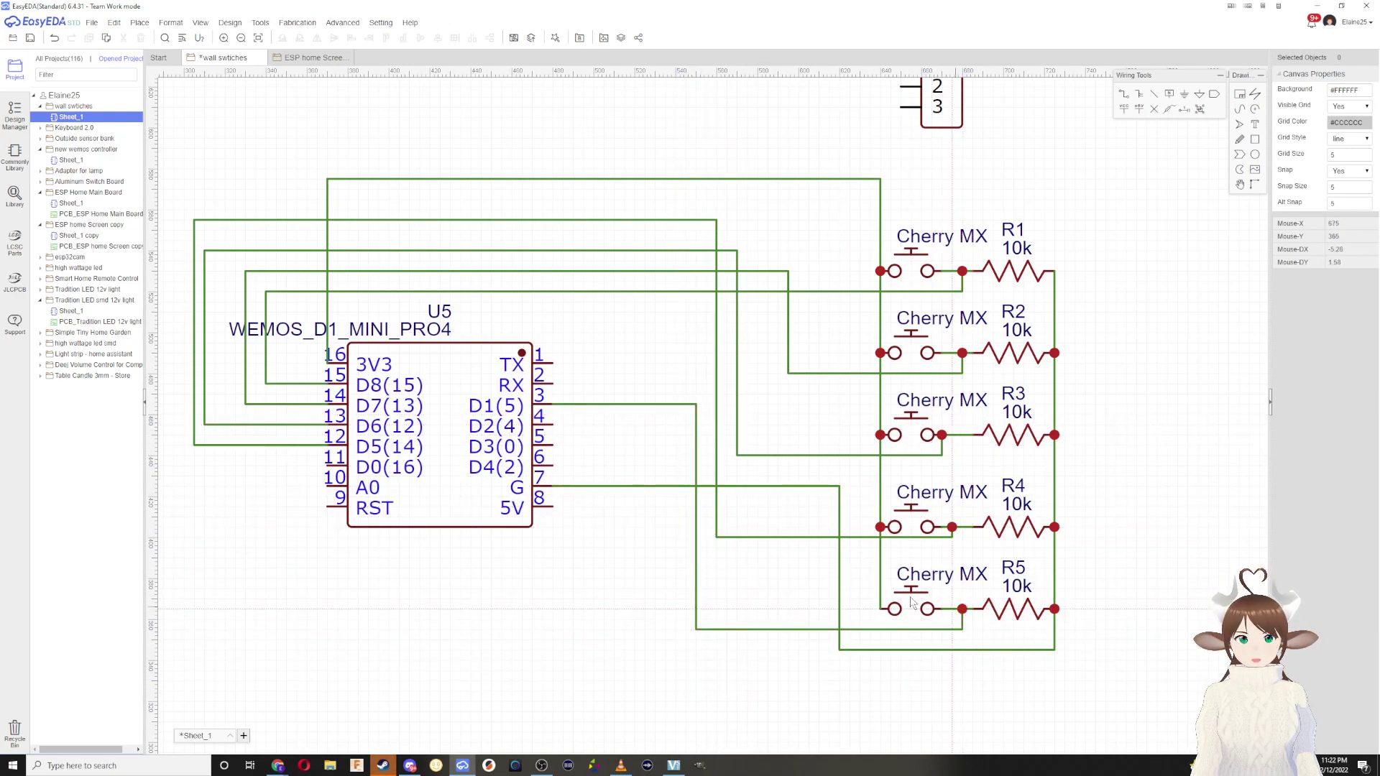
Step: Wire the WEMOS module's D2 pin to pin 2 of the IR sensor header, and header pin 1 to the 3V3 line
left_click(553, 424)
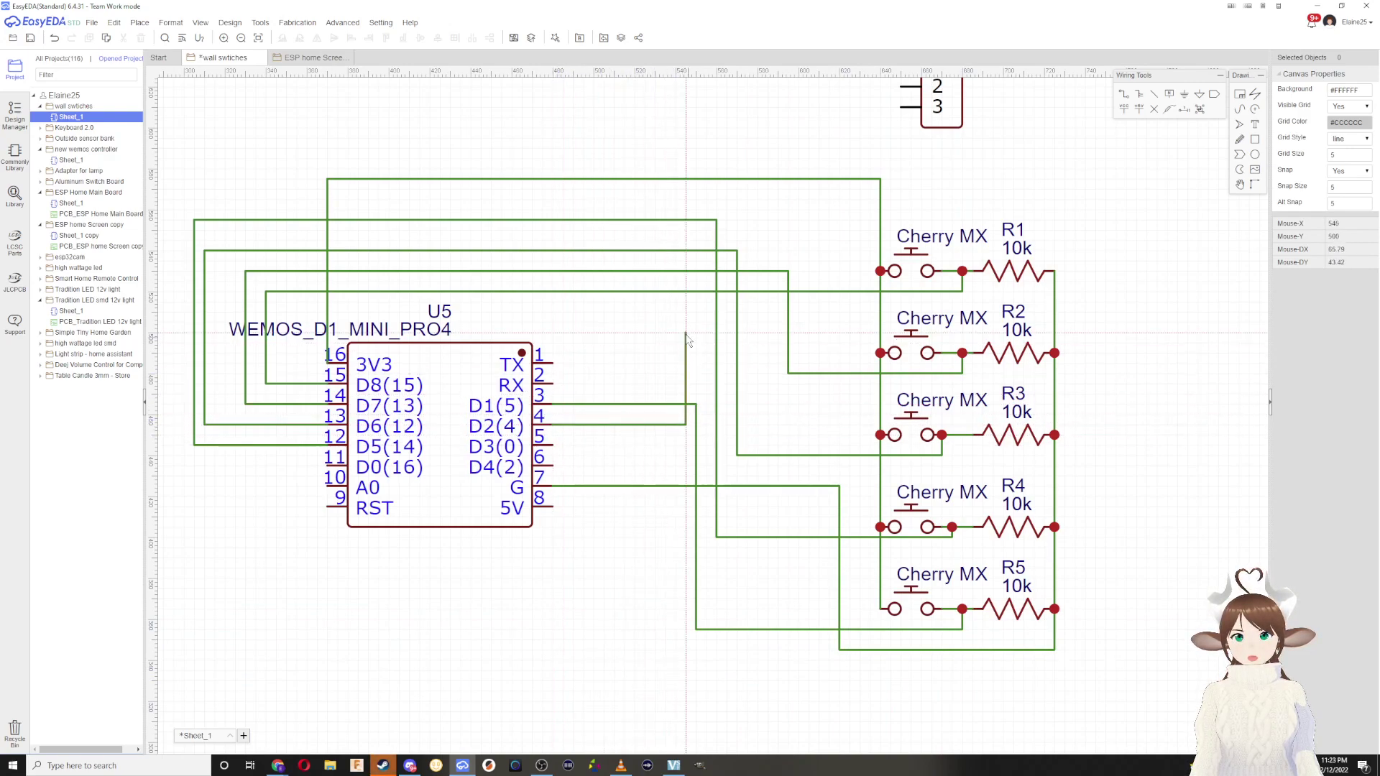
right_click_drag(662, 117, 626, 239)
left_click(640, 237)
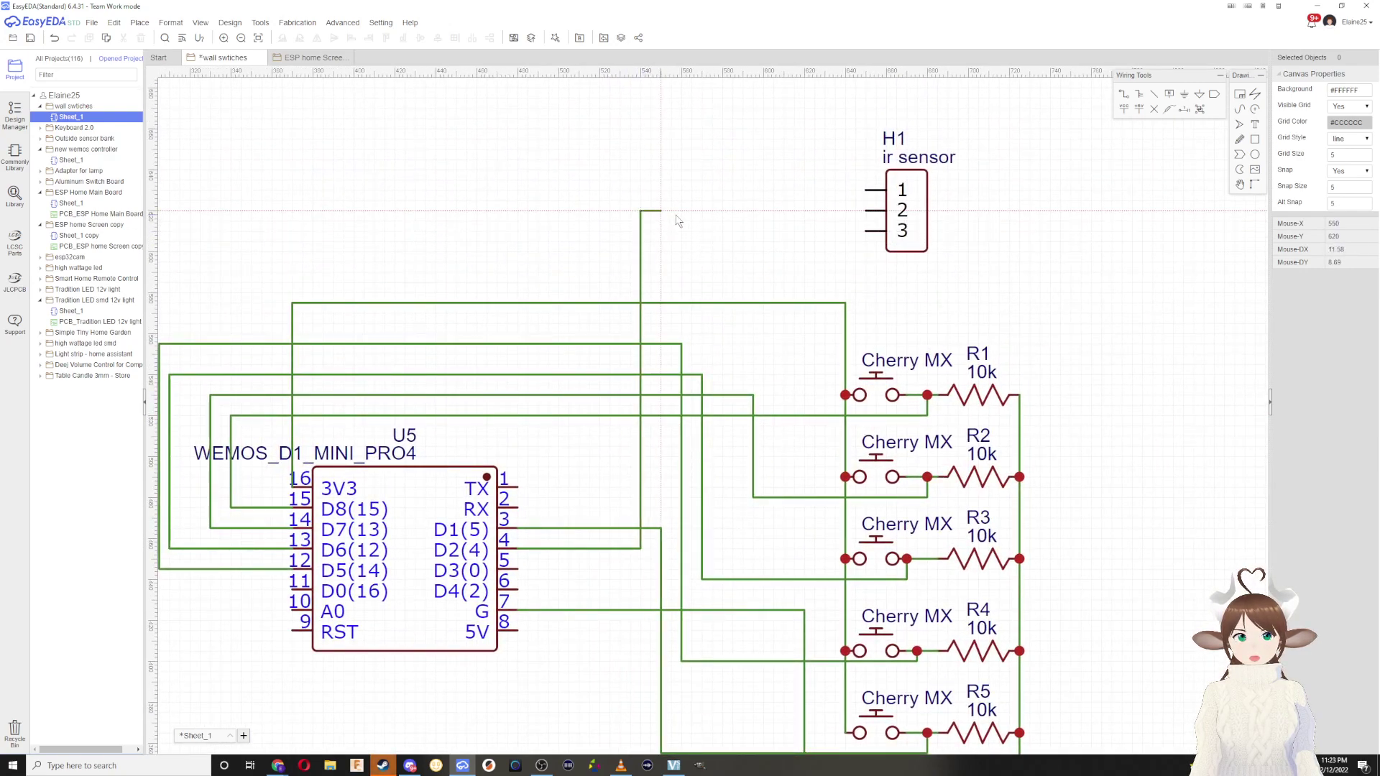
left_click(865, 212)
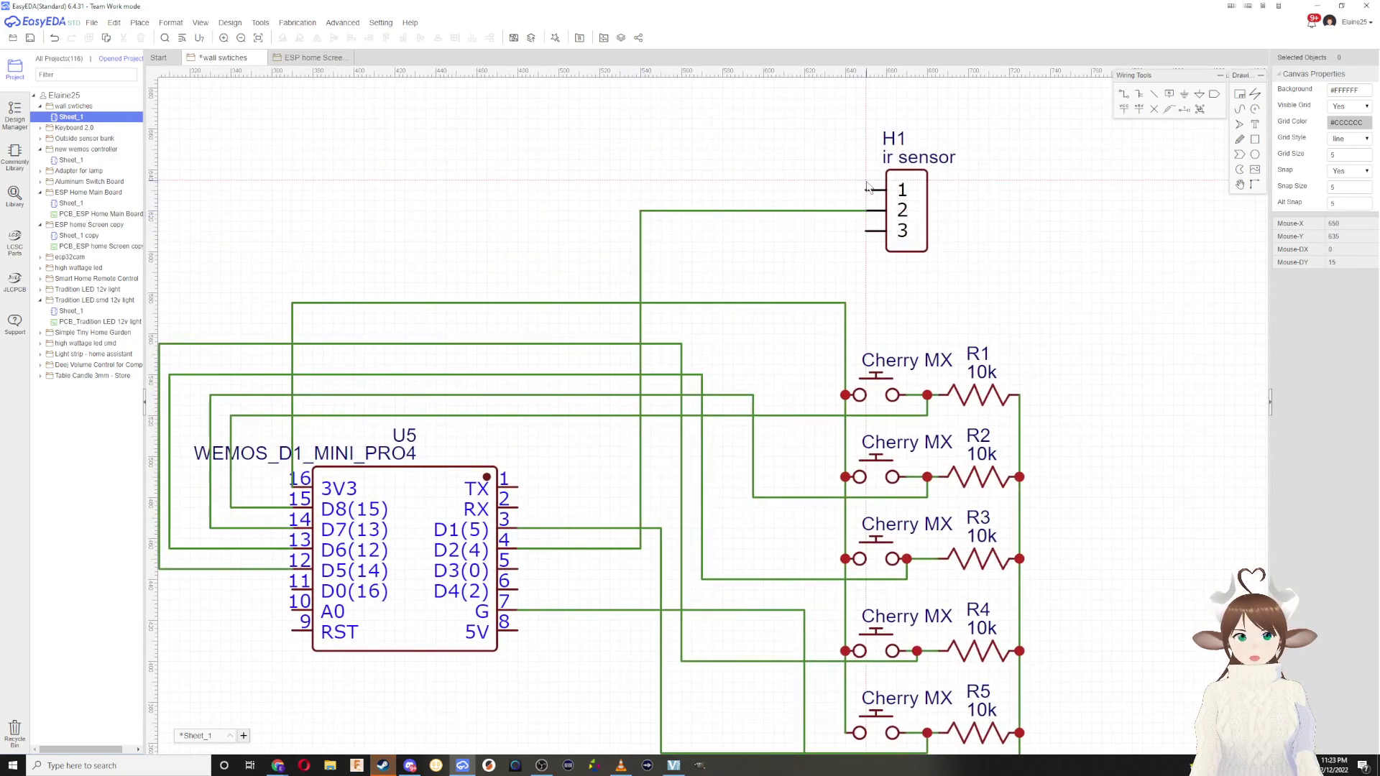
left_click(867, 190)
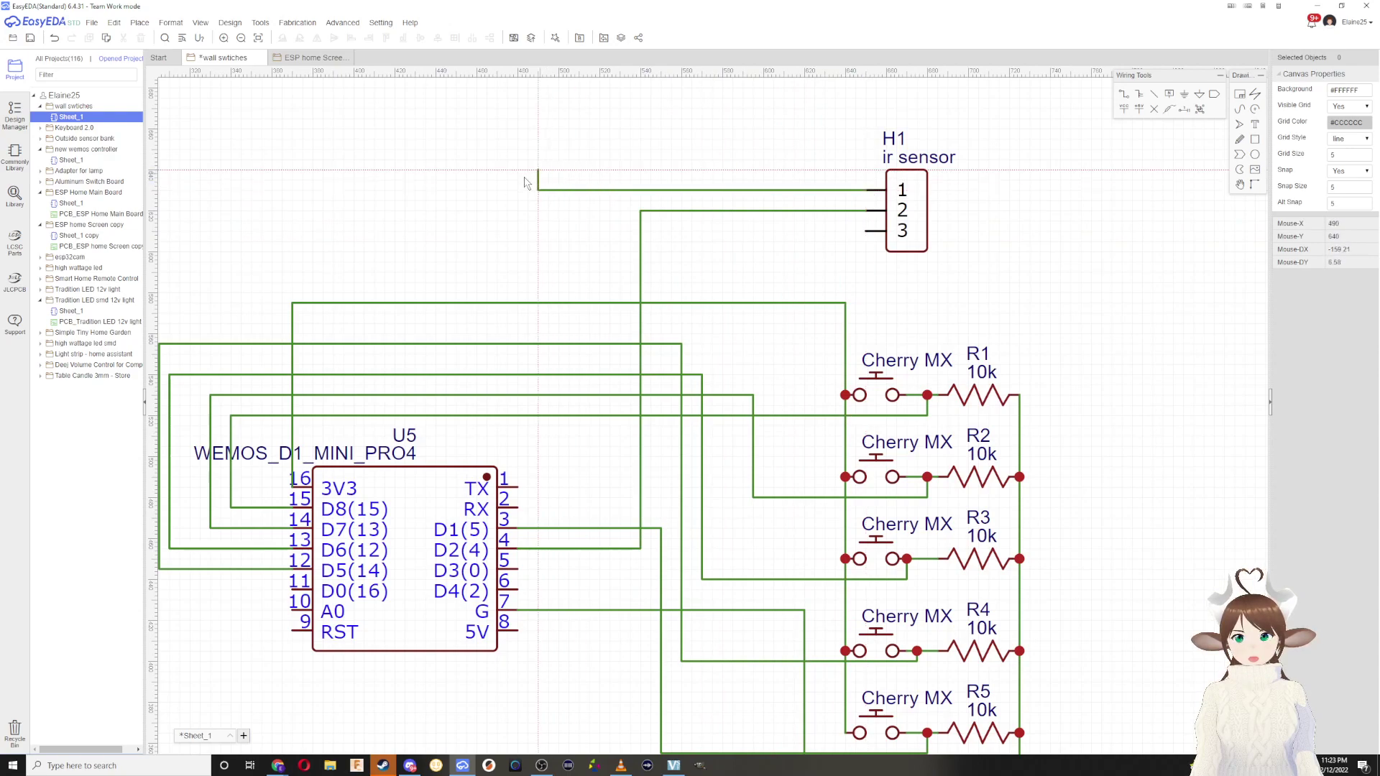
left_click(291, 302)
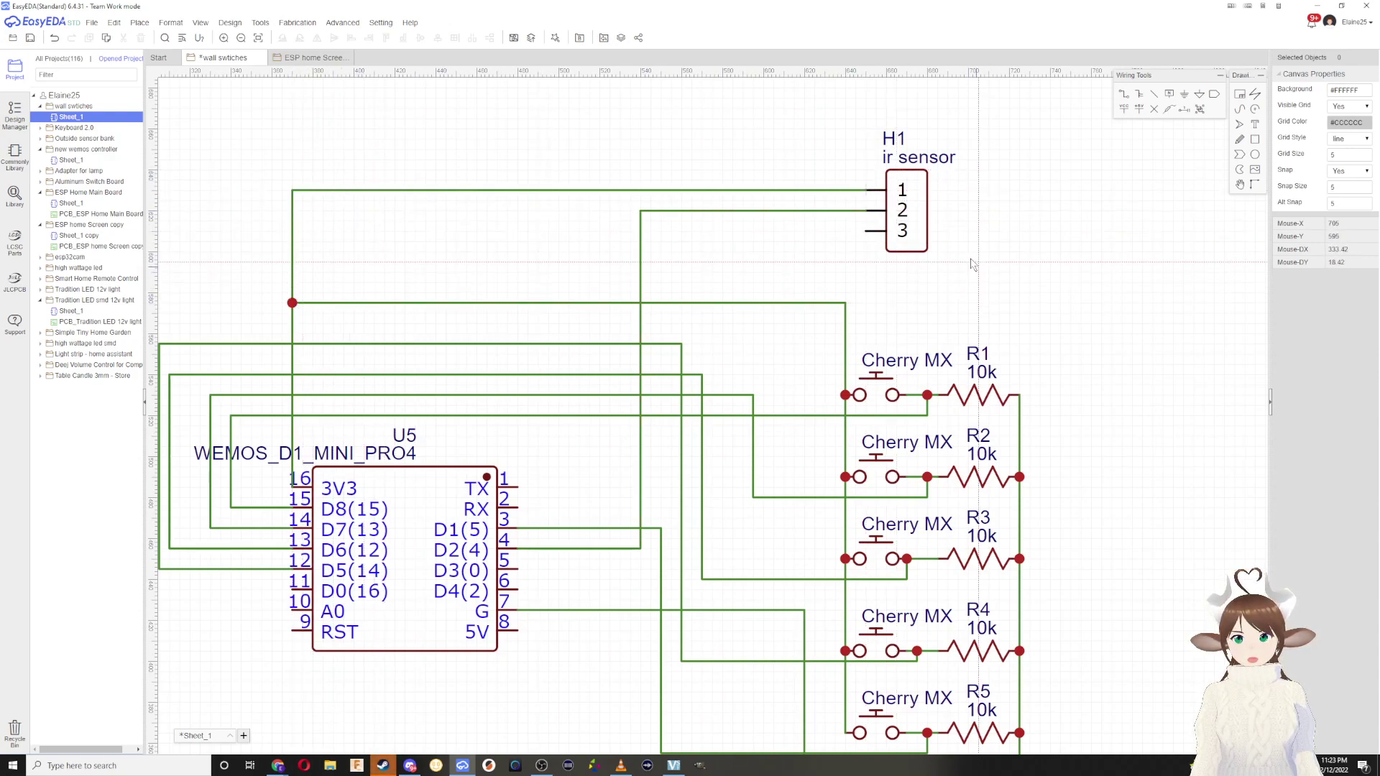
left_click(867, 230)
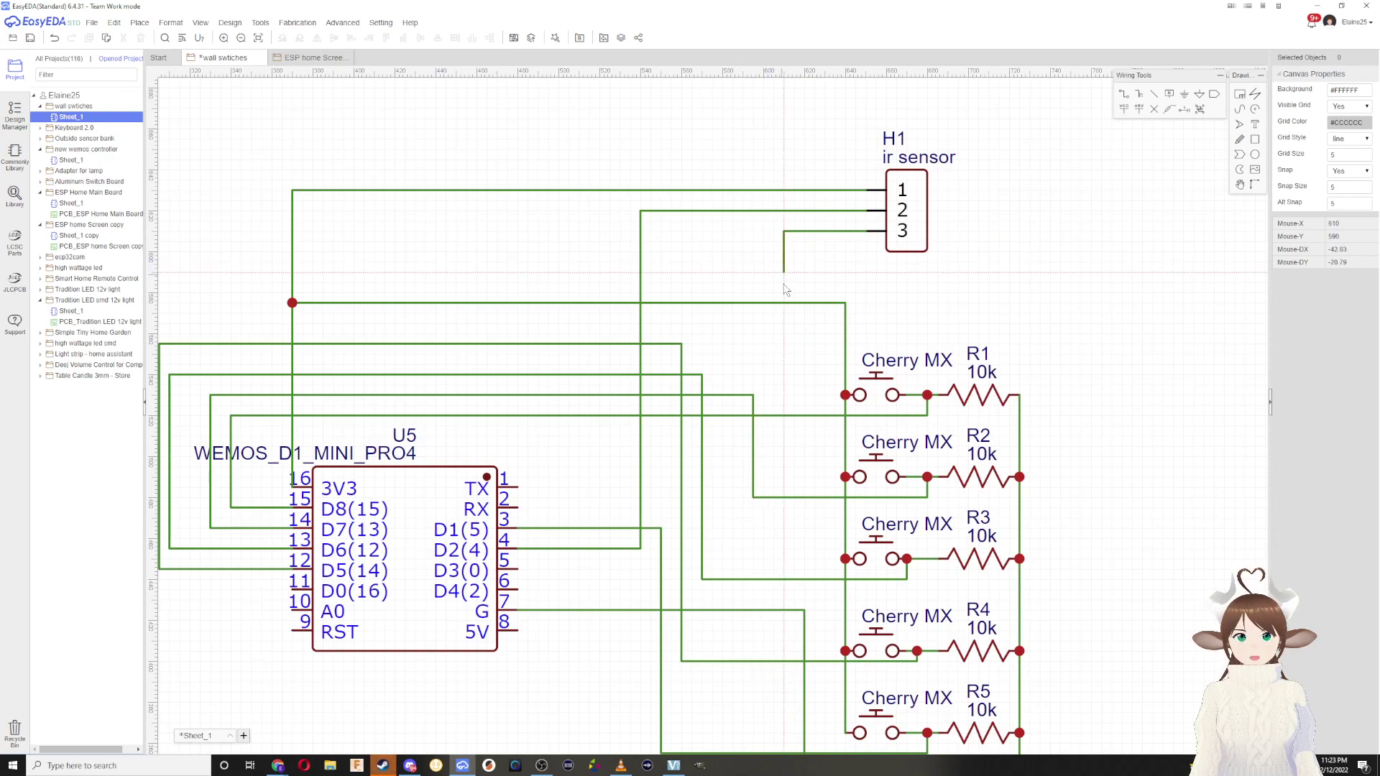
left_click(805, 610)
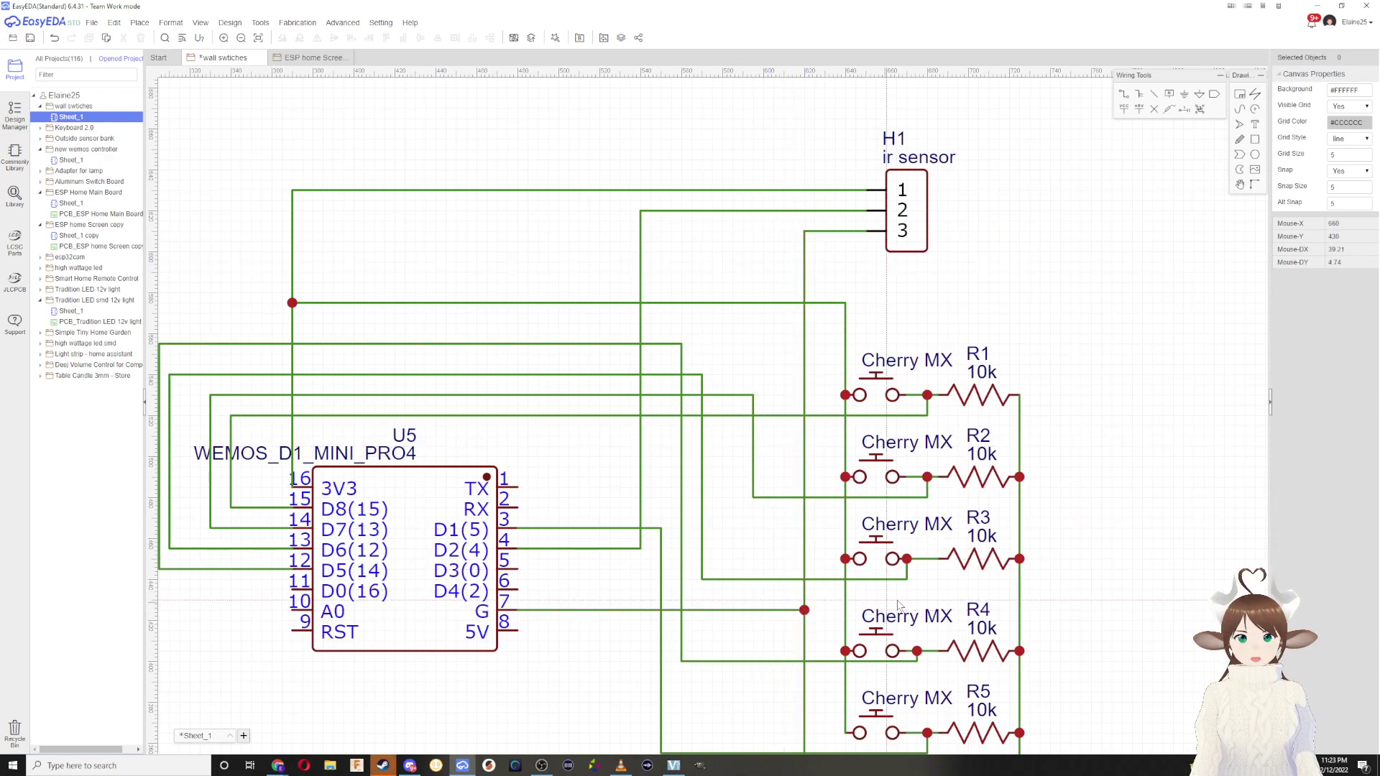
right_click(967, 267)
key("ctrl+z")
left_click(866, 232)
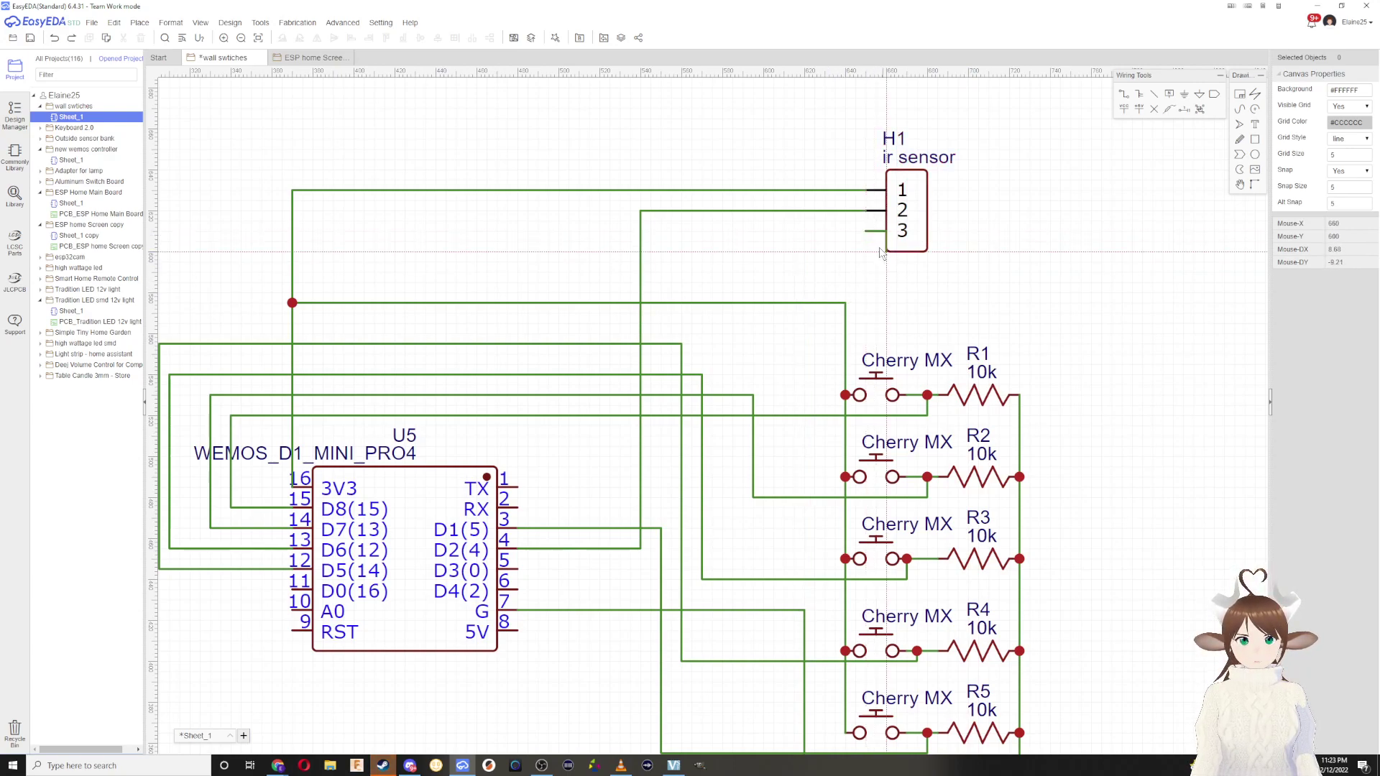
key("Escape")
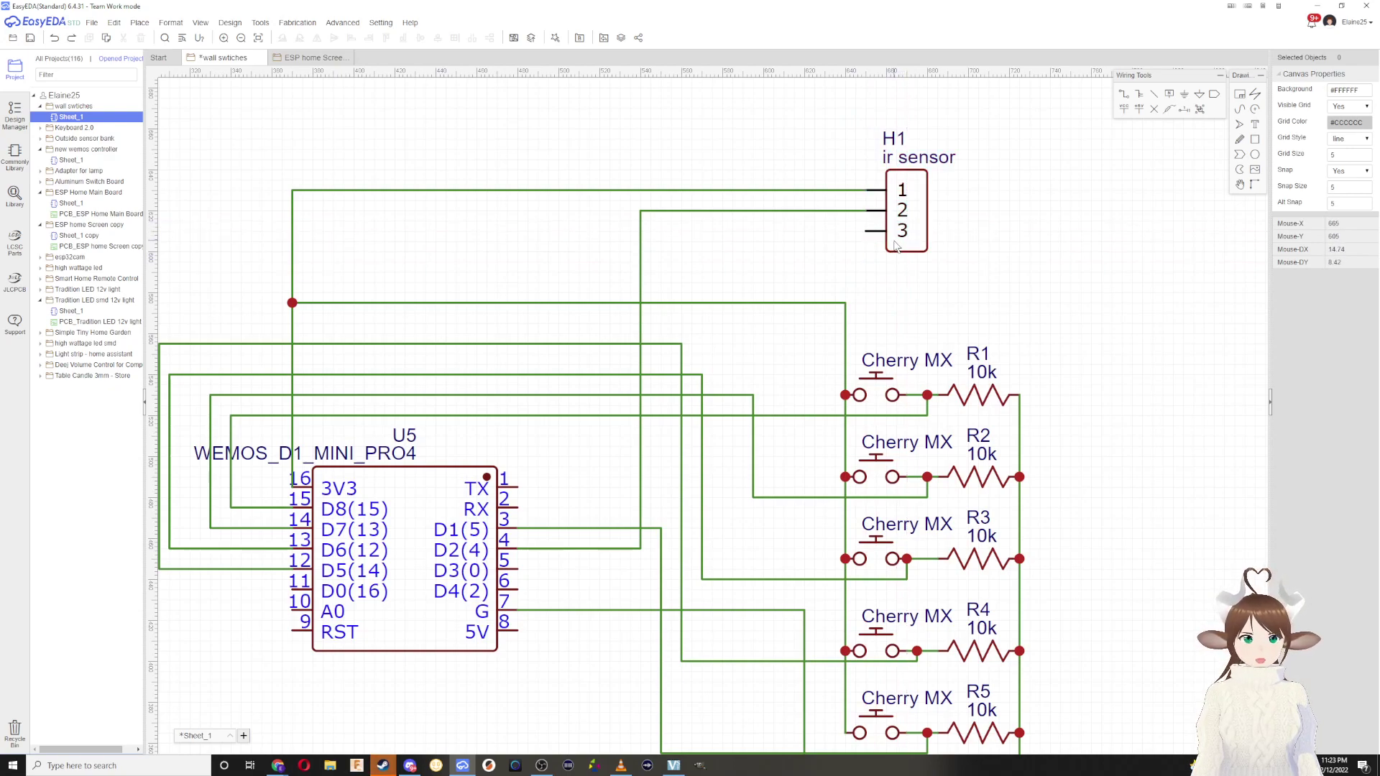
Step: Move the IR sensor header past the resistor column, just beyond the ground rail
left_click(938, 234)
left_click_drag(937, 233, 1079, 257)
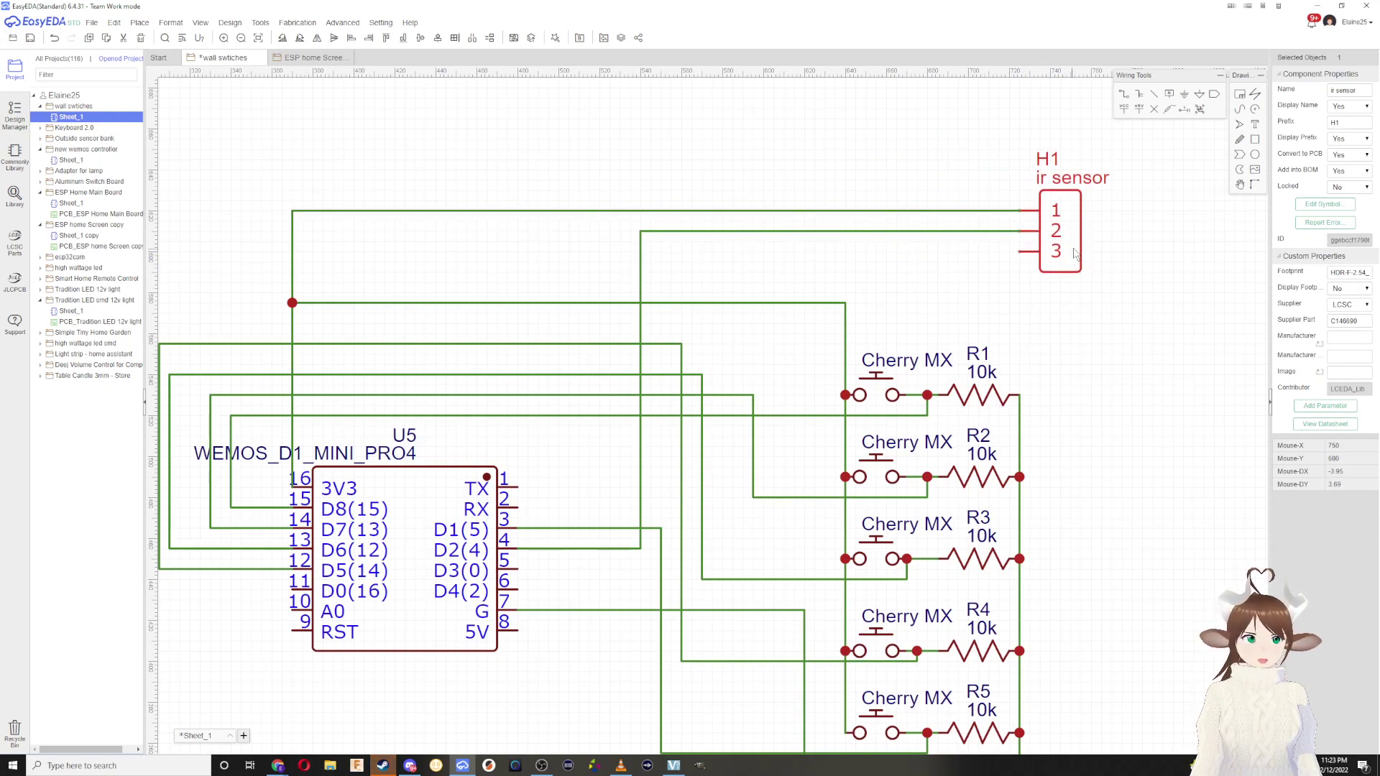
left_click_drag(1071, 246, 1081, 246)
Step: Extend the ground rail from R1 up to pin 3 of the IR sensor header and align the header with the rail
left_click(1035, 372)
left_click(1020, 395)
left_click(1030, 251)
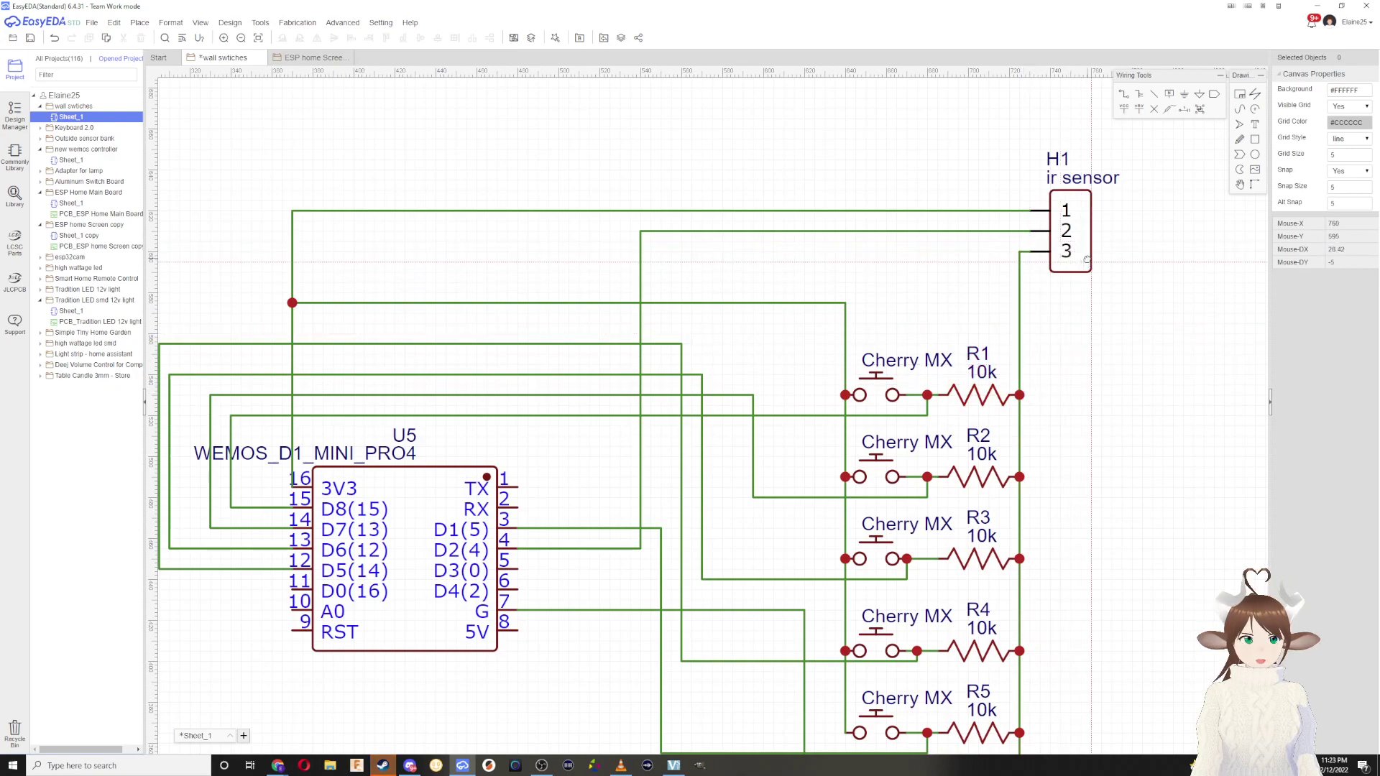
left_click_drag(1088, 261, 1079, 259)
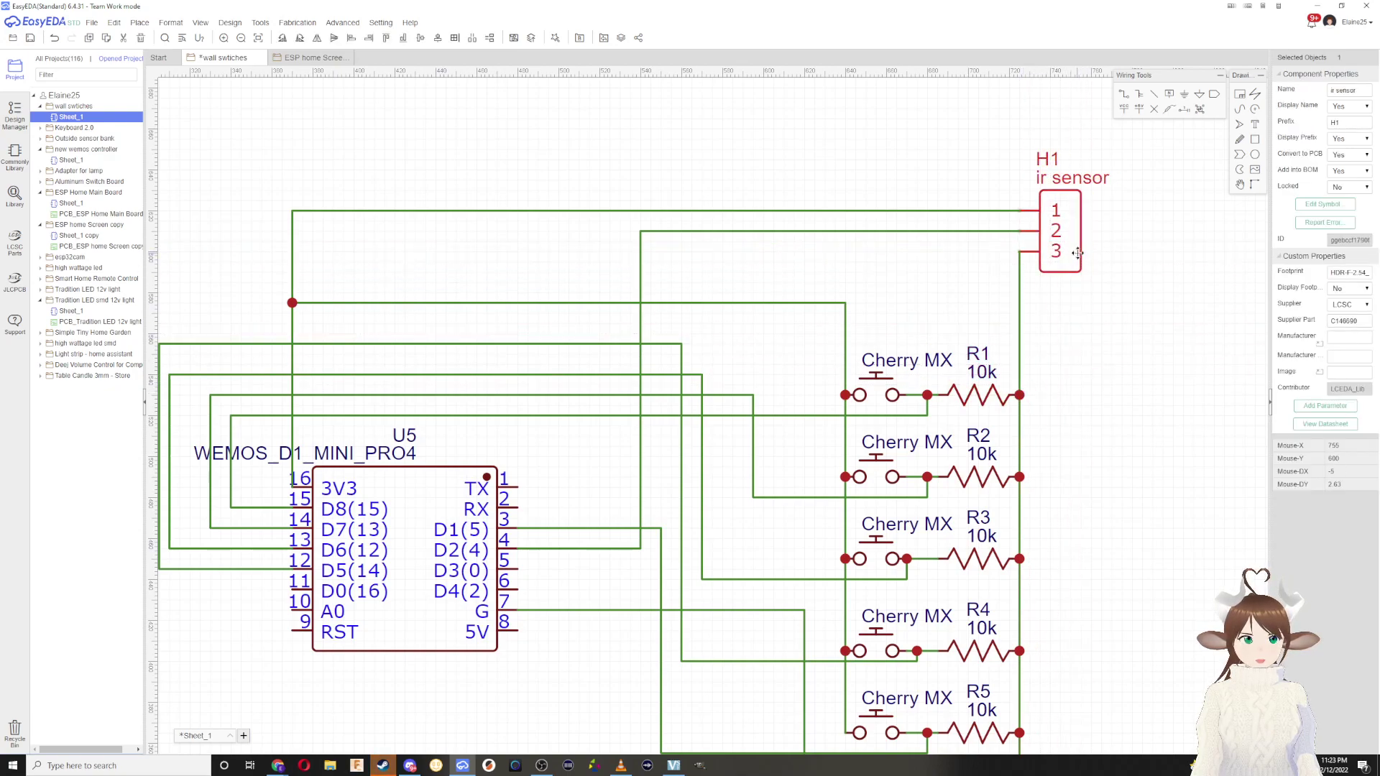
Step: Look through the common component library for a thermistor symbol
left_click(1076, 341)
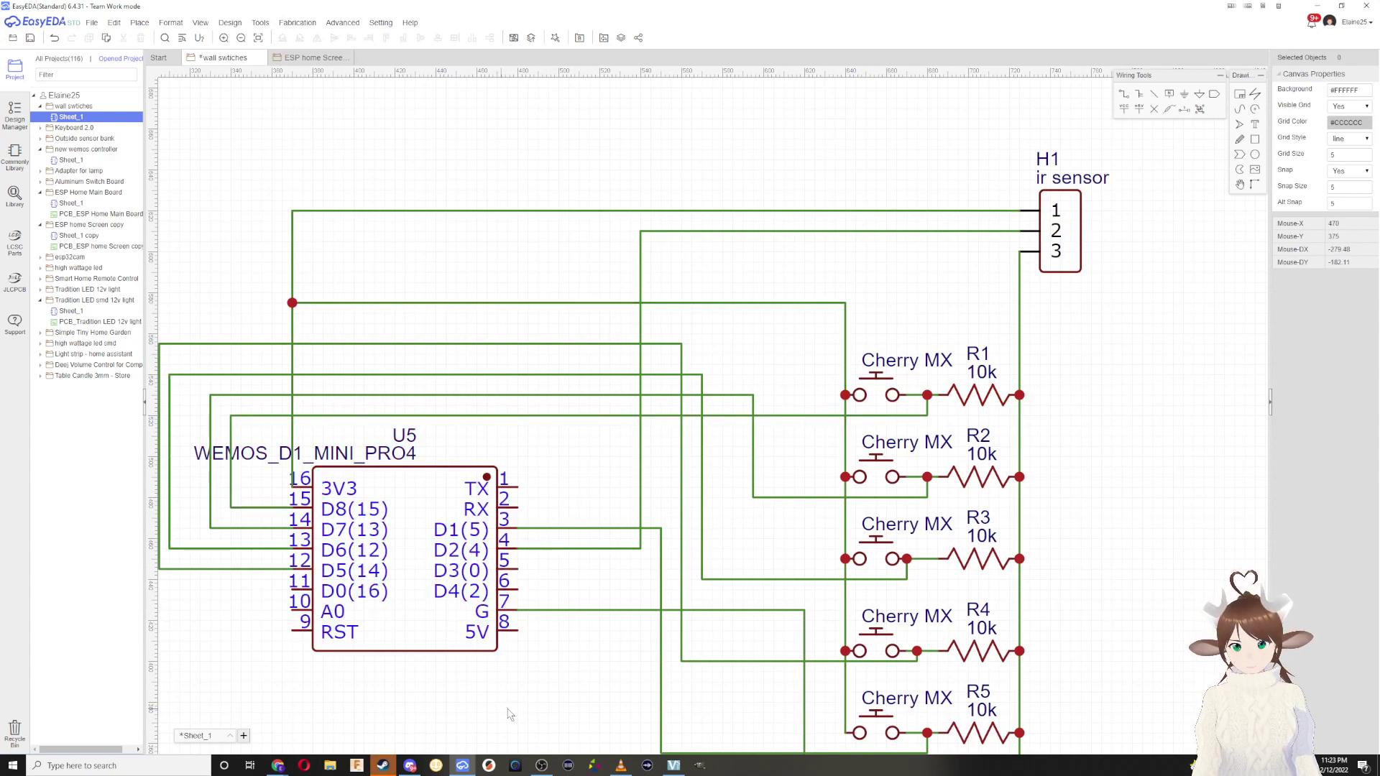
right_click_drag(508, 712, 616, 524)
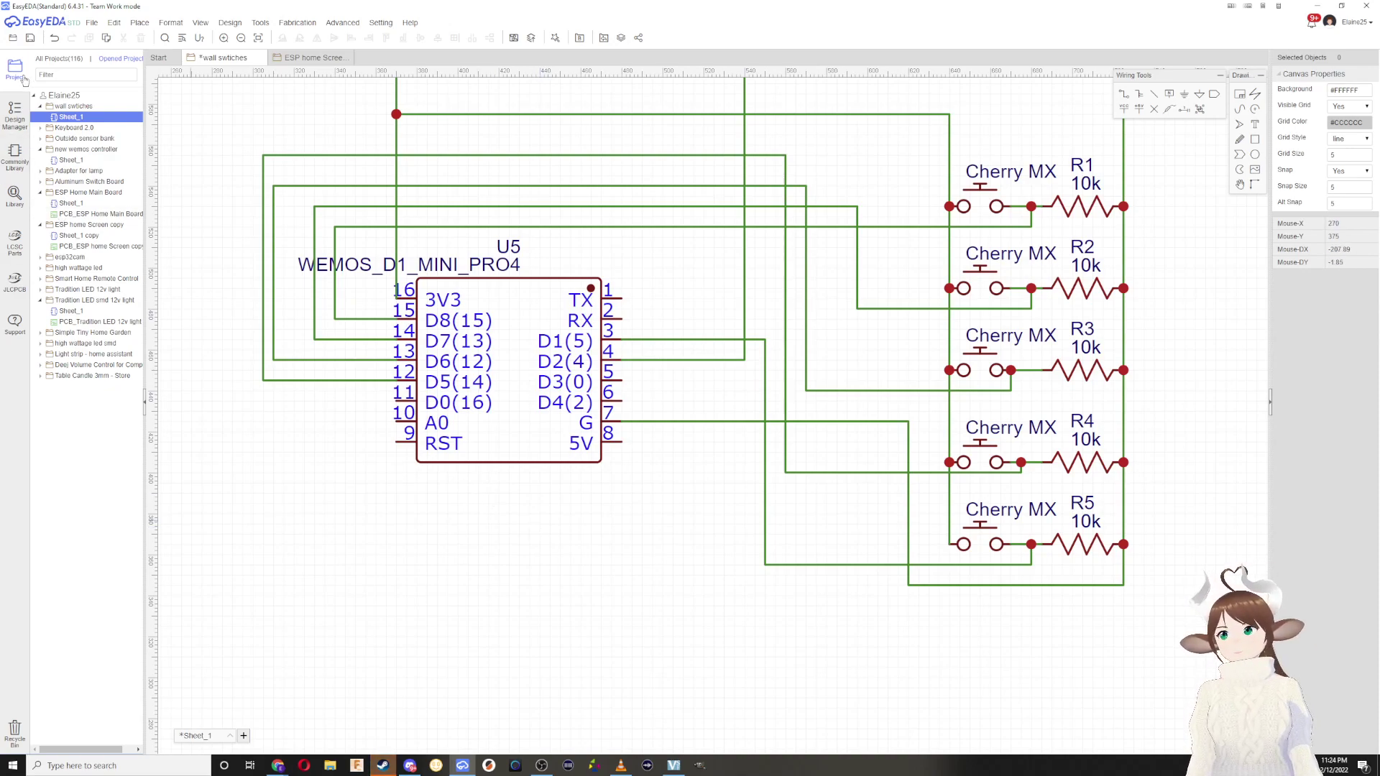
left_click(22, 152)
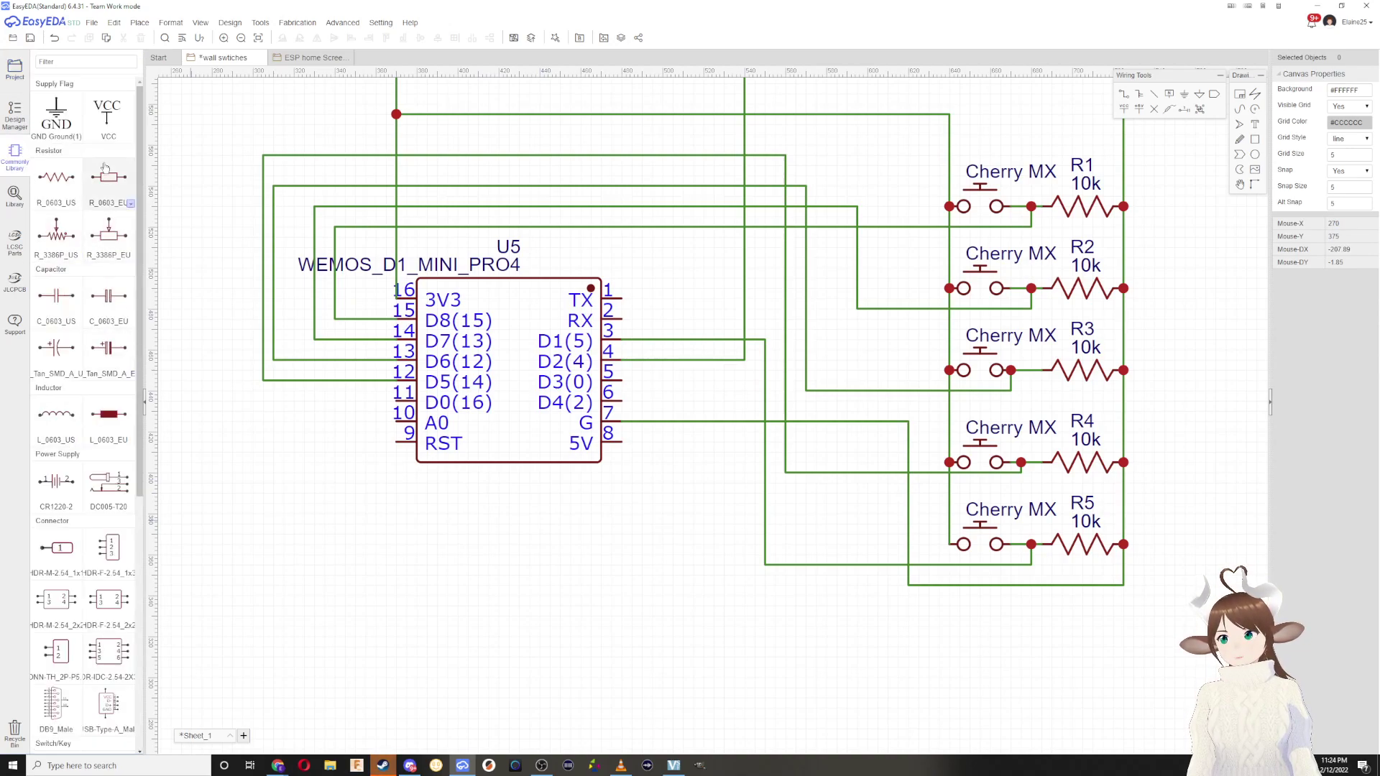
scroll(65, 192, "down", 4)
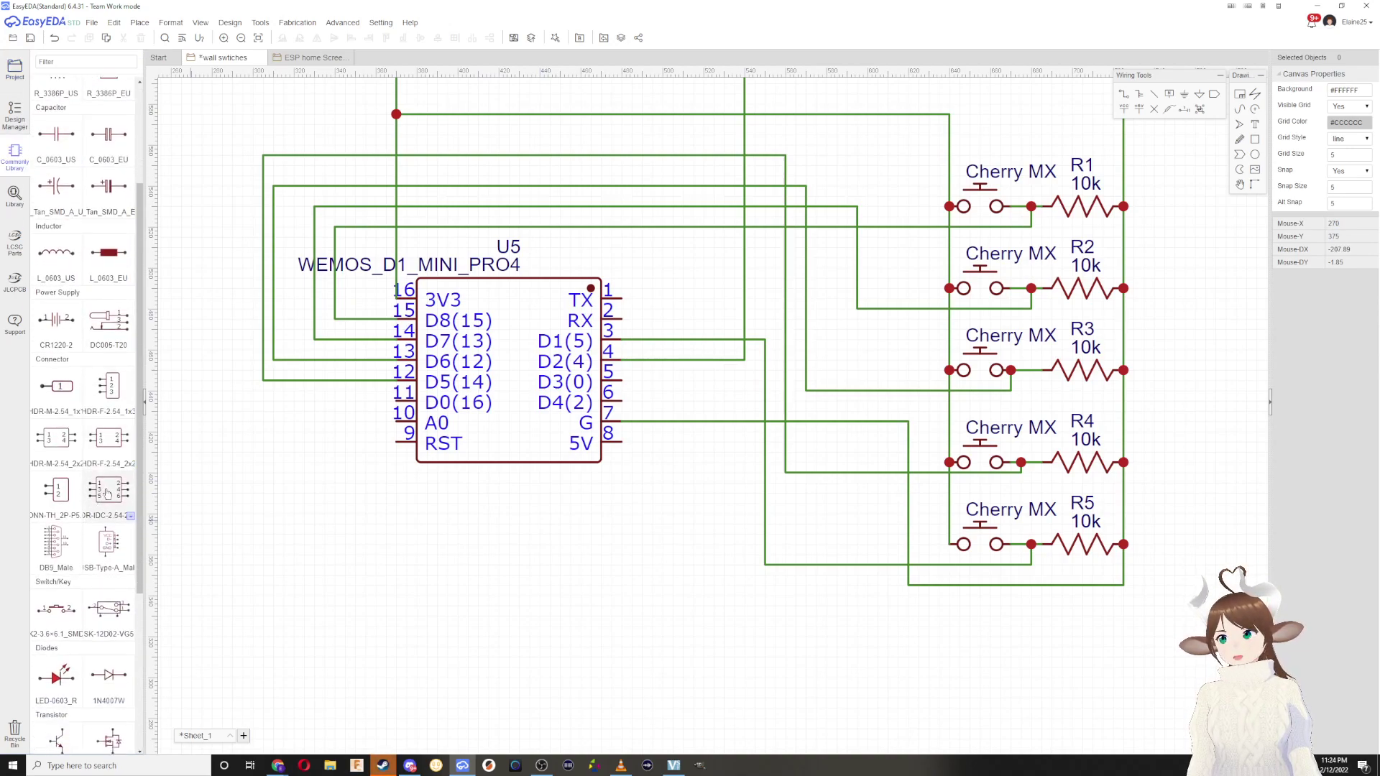
scroll(113, 496, "down", 2)
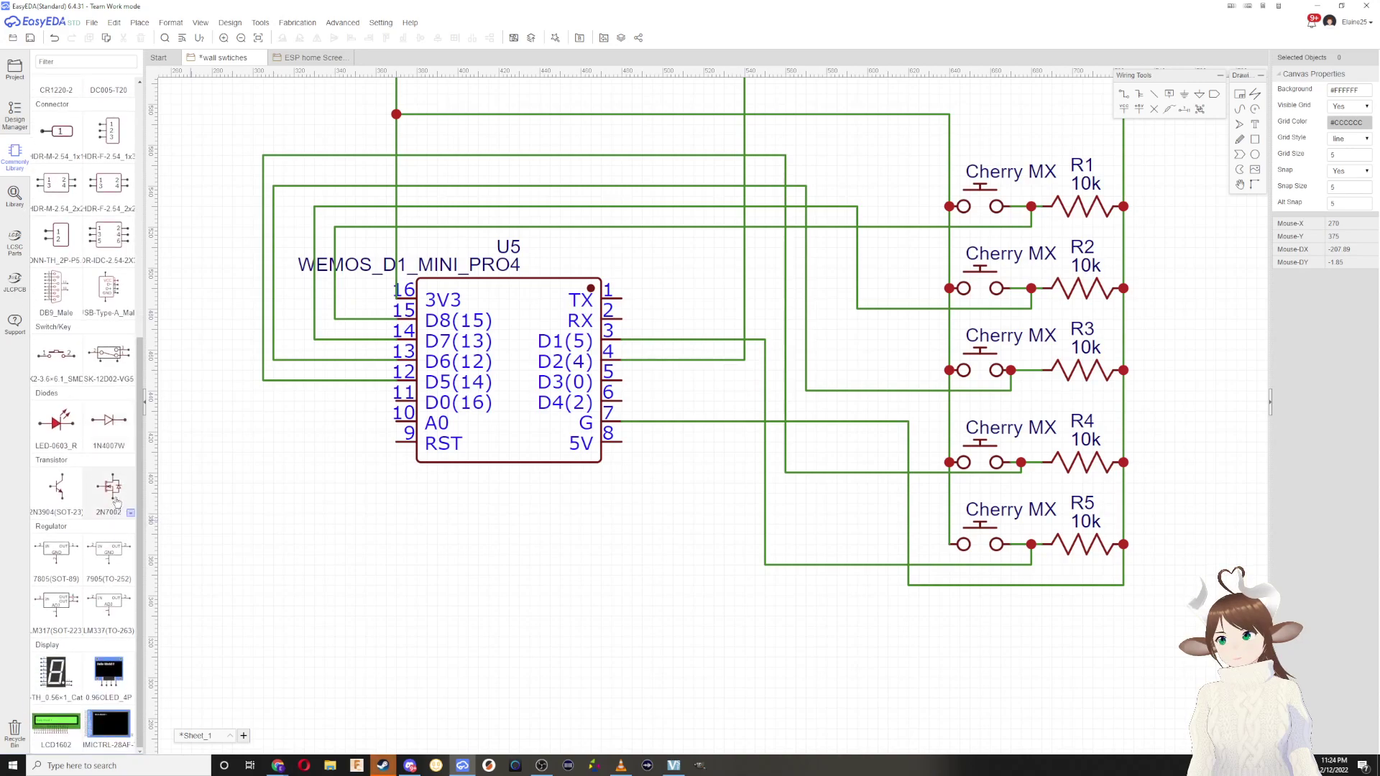
scroll(71, 516, "up", 4)
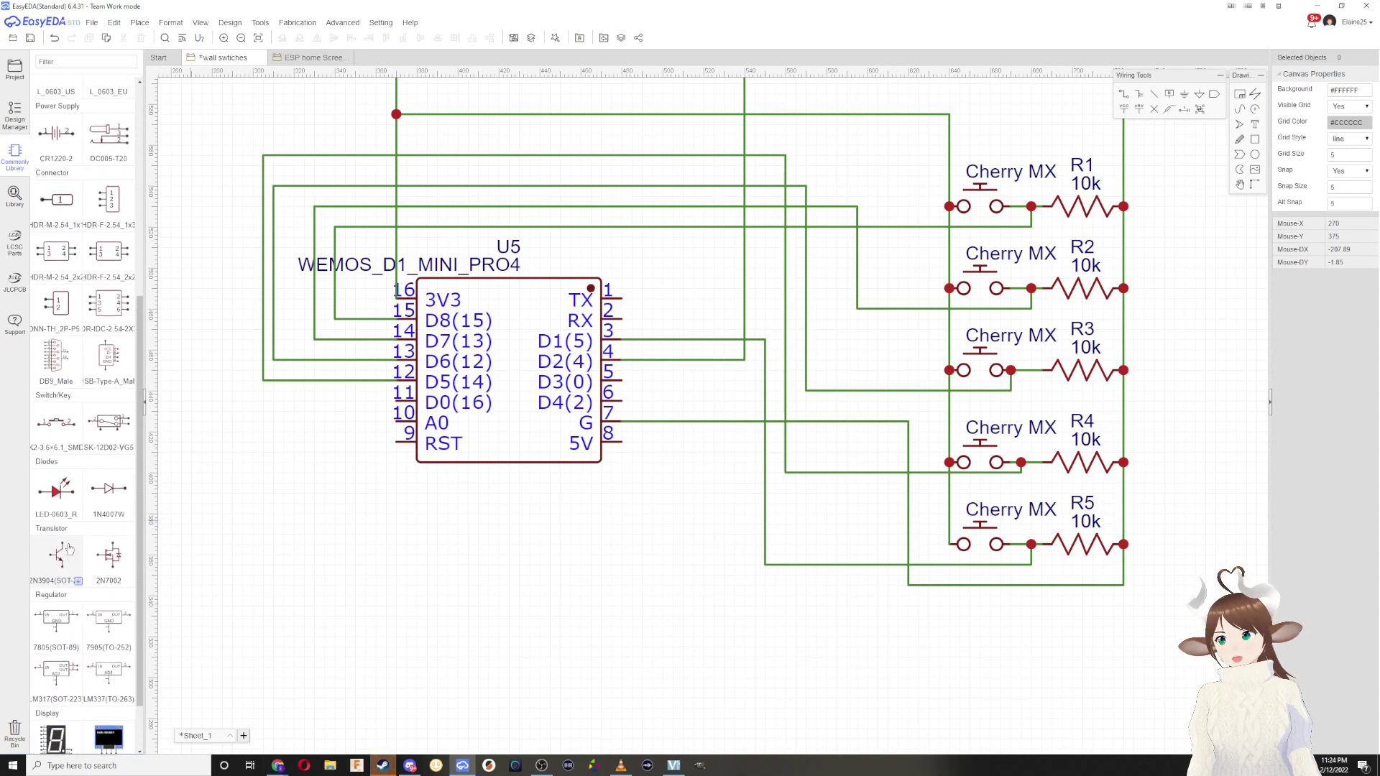
scroll(71, 503, "up", 2)
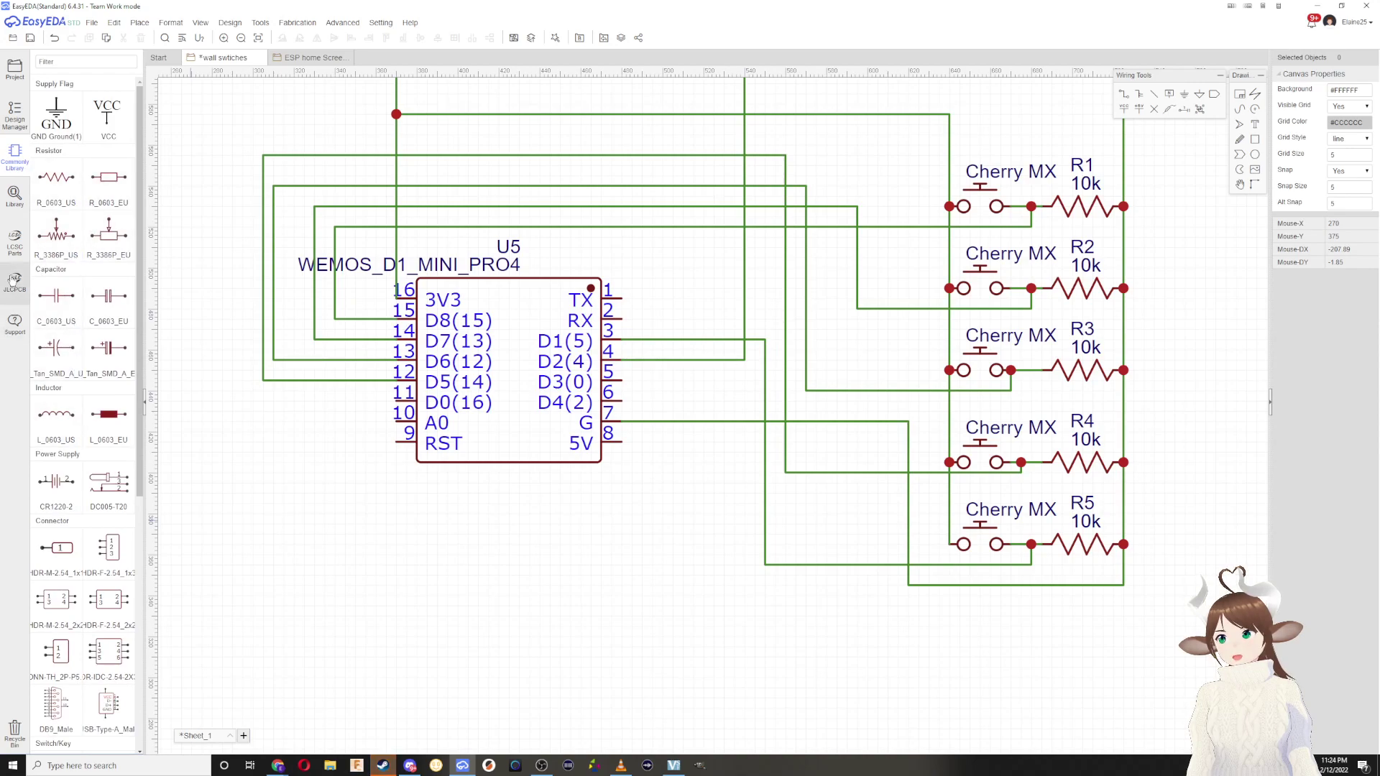
Step: Search the component library for "thermistor"
left_click(15, 194)
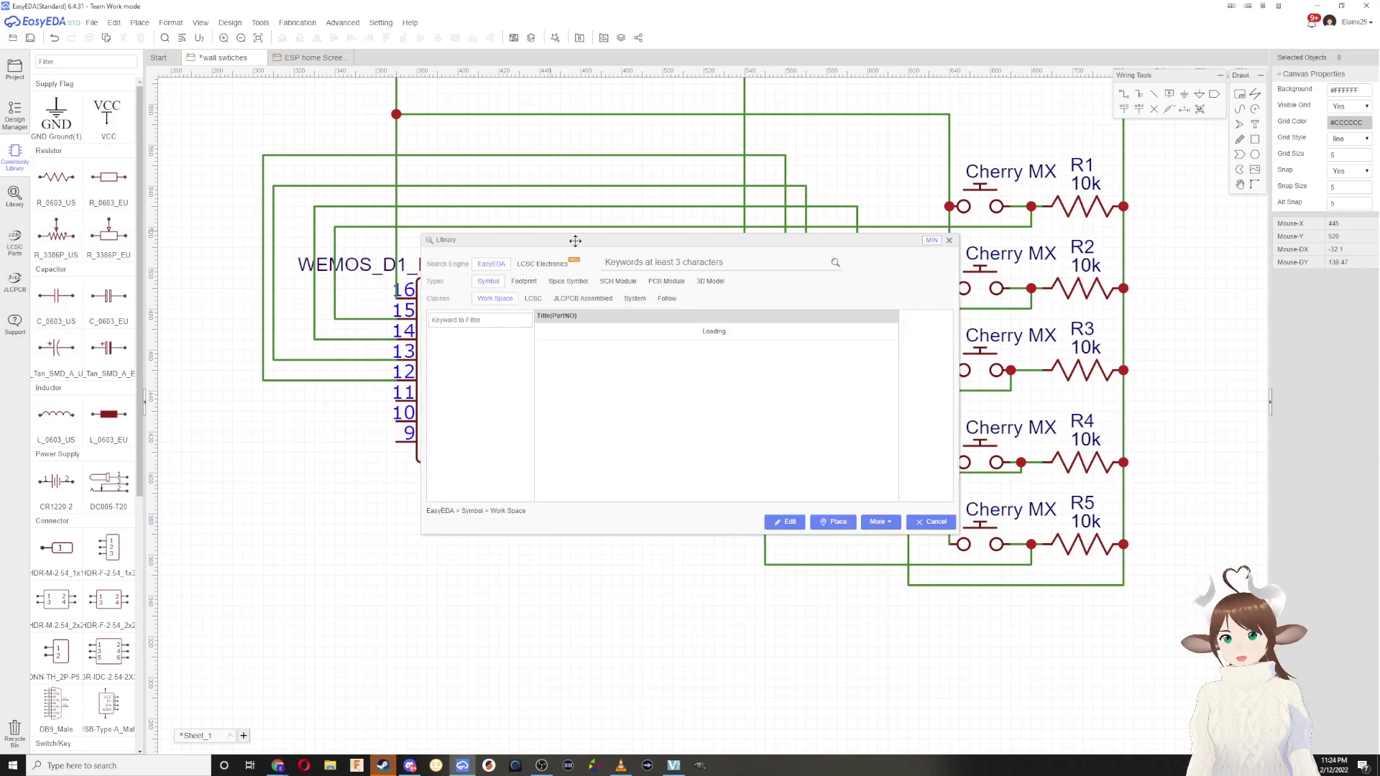
type("thermi")
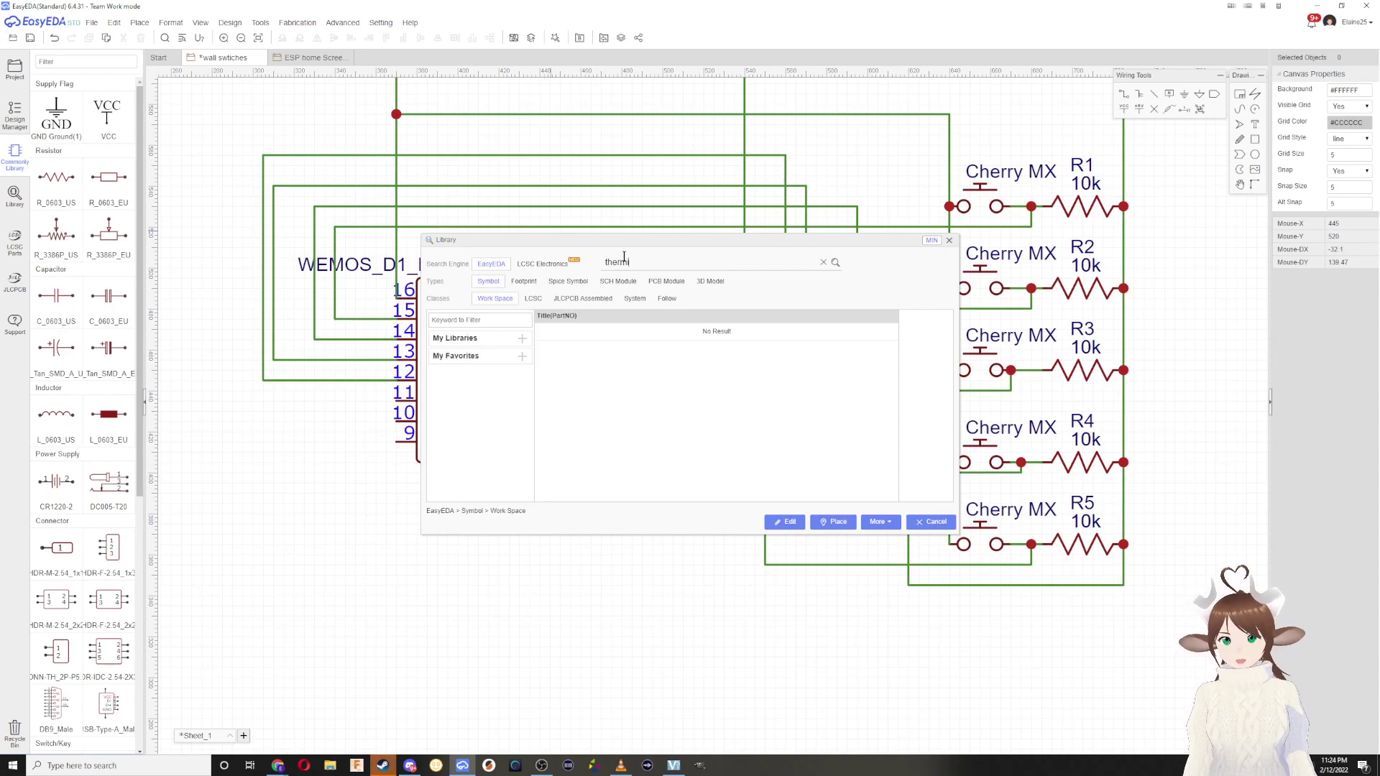
type("stor")
key("Return")
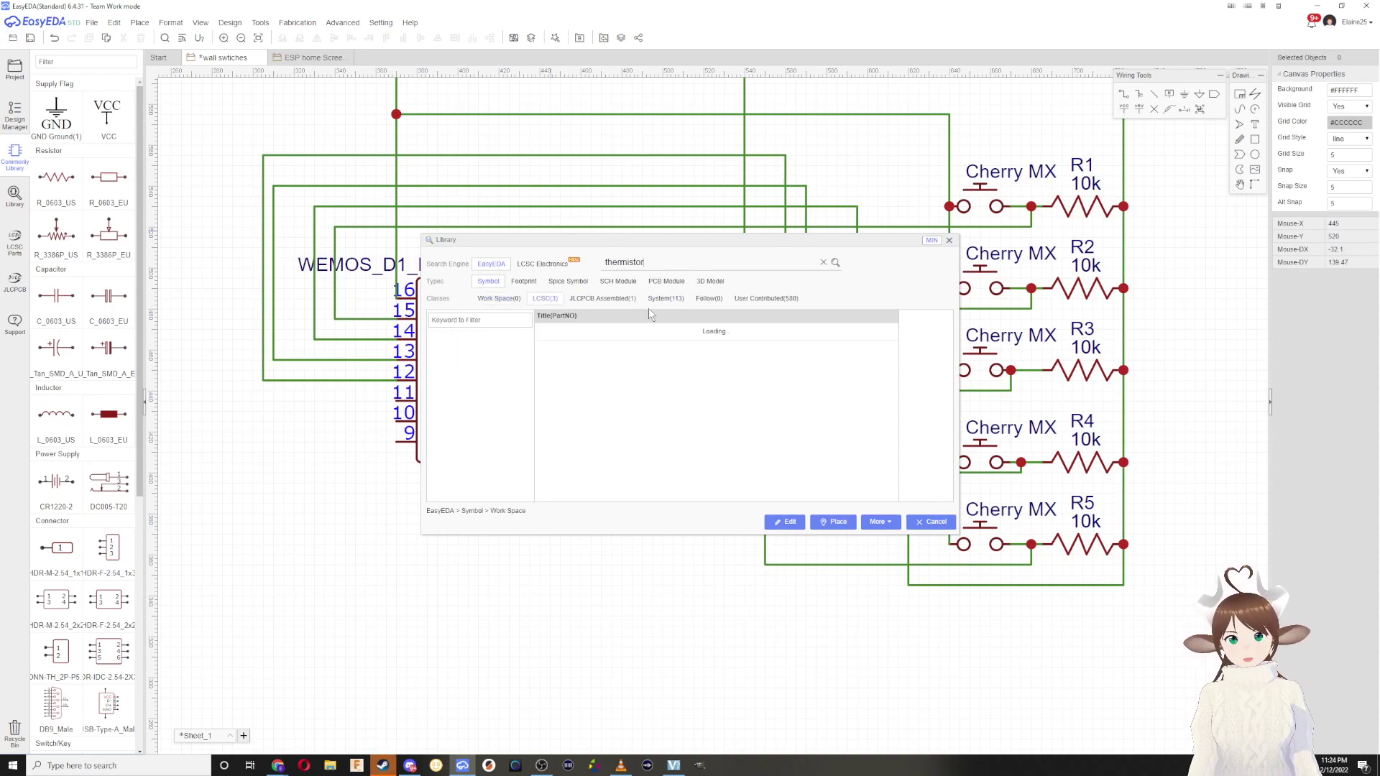
Step: Compare the LCSC thermistor parts and place MF52A1502F3470 in the free area below the WEMOS module
left_click(595, 358)
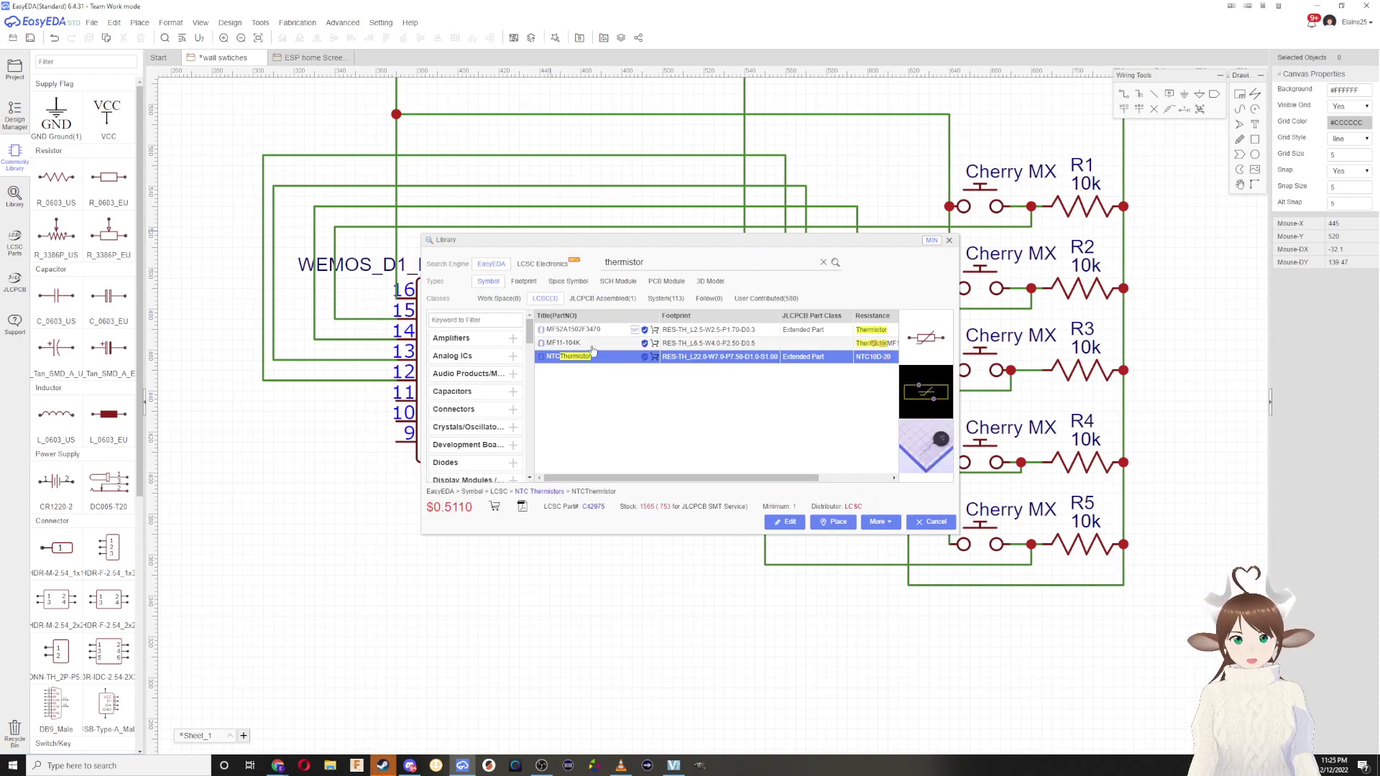
left_click(593, 348)
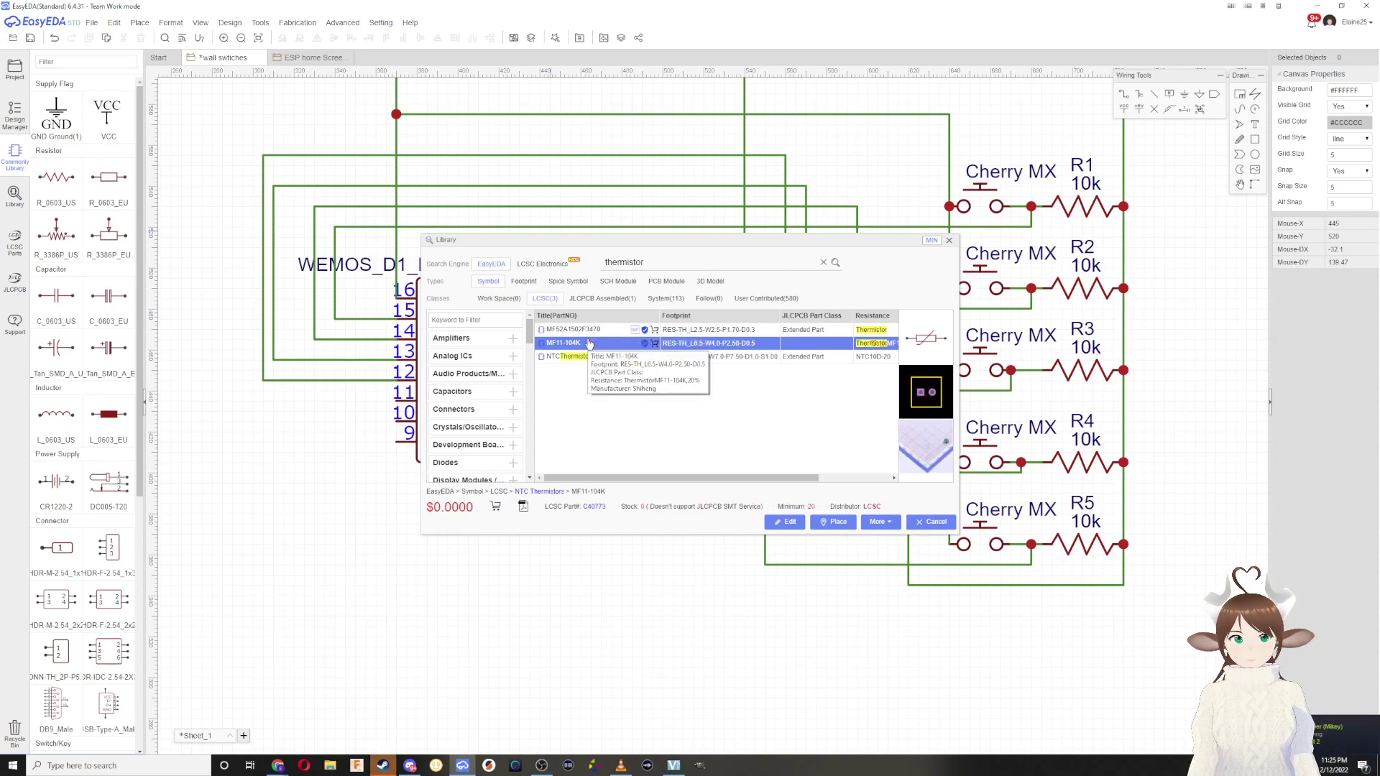
left_click(591, 330)
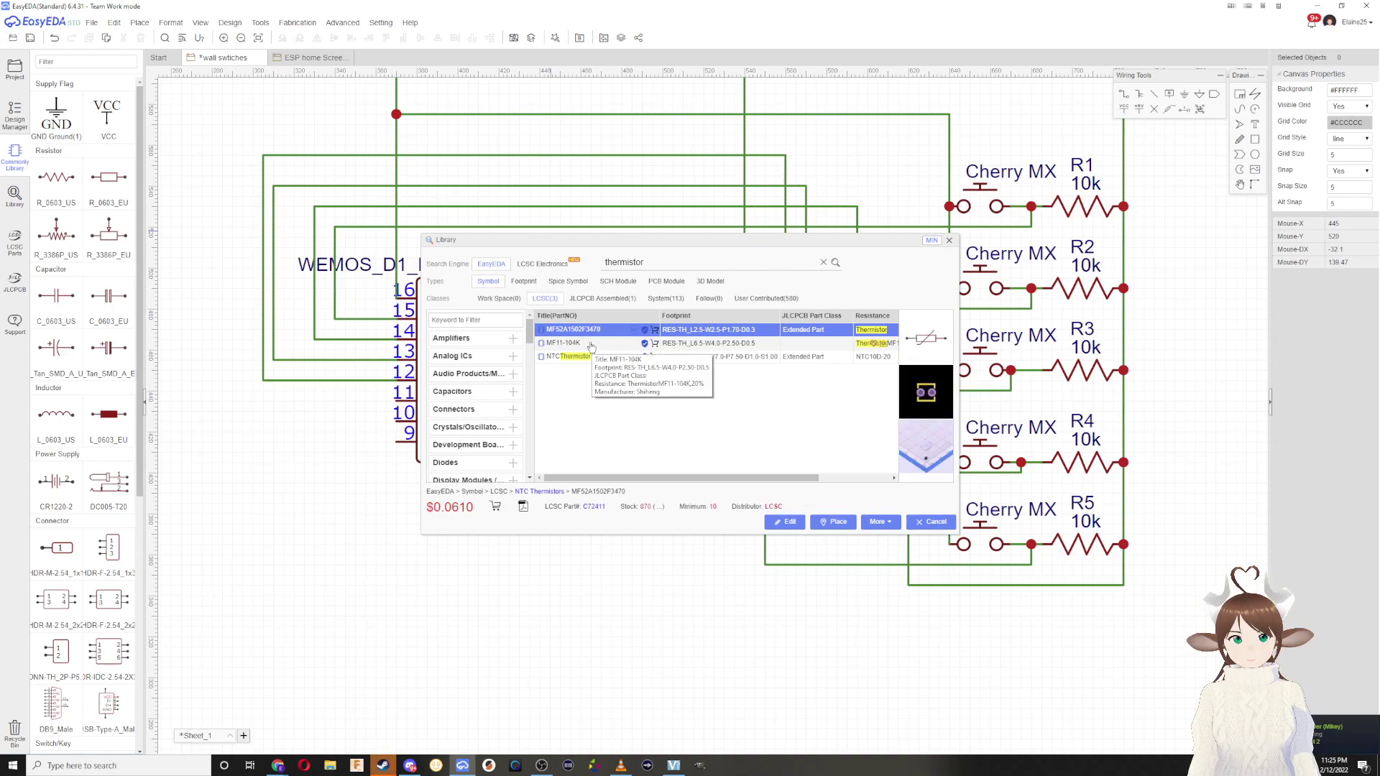
left_click(833, 522)
left_click(405, 590)
key("Escape")
left_click_drag(349, 584, 339, 616)
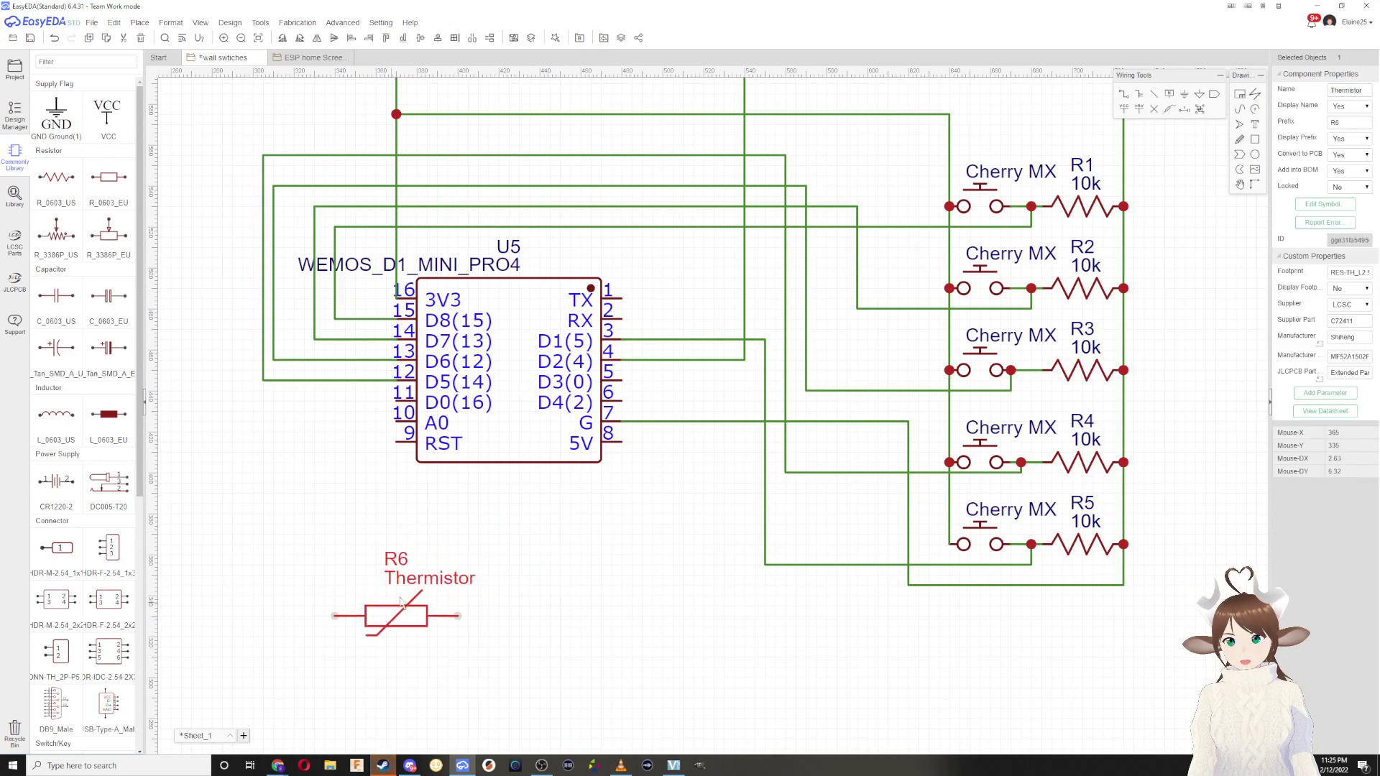
Step: Copy the 10k resistor R5 and place the copy in line with the thermistor, joined to it by a short wire
left_click(1101, 556)
key("ctrl+c")
key("ctrl+v")
left_click(499, 616)
left_click_drag(511, 617, 582, 618)
left_click(683, 622)
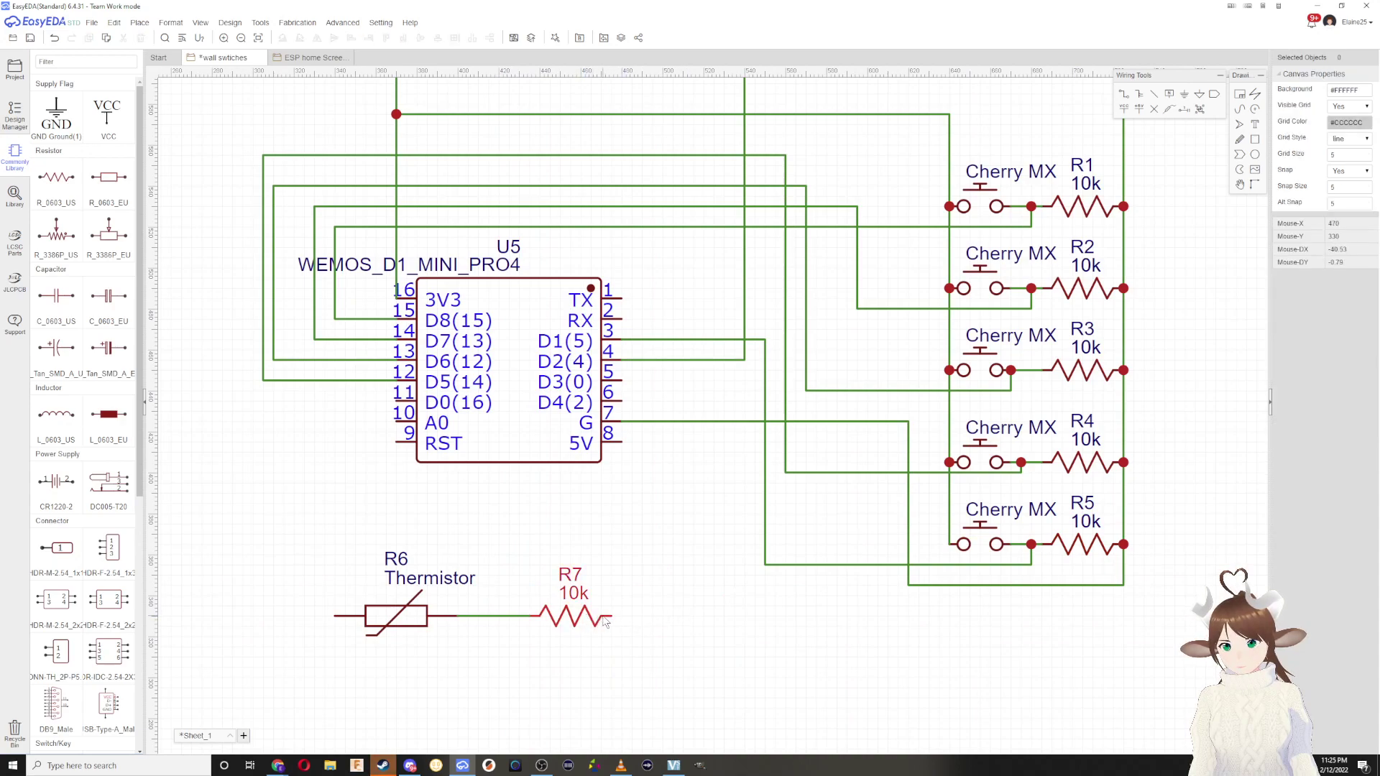
Step: Move the thermistor and its 10k resistor below the R5 row and wire the resistor's free end to the ground rail
left_click_drag(702, 669, 241, 535)
left_click_drag(406, 612, 931, 657)
left_click(1124, 614)
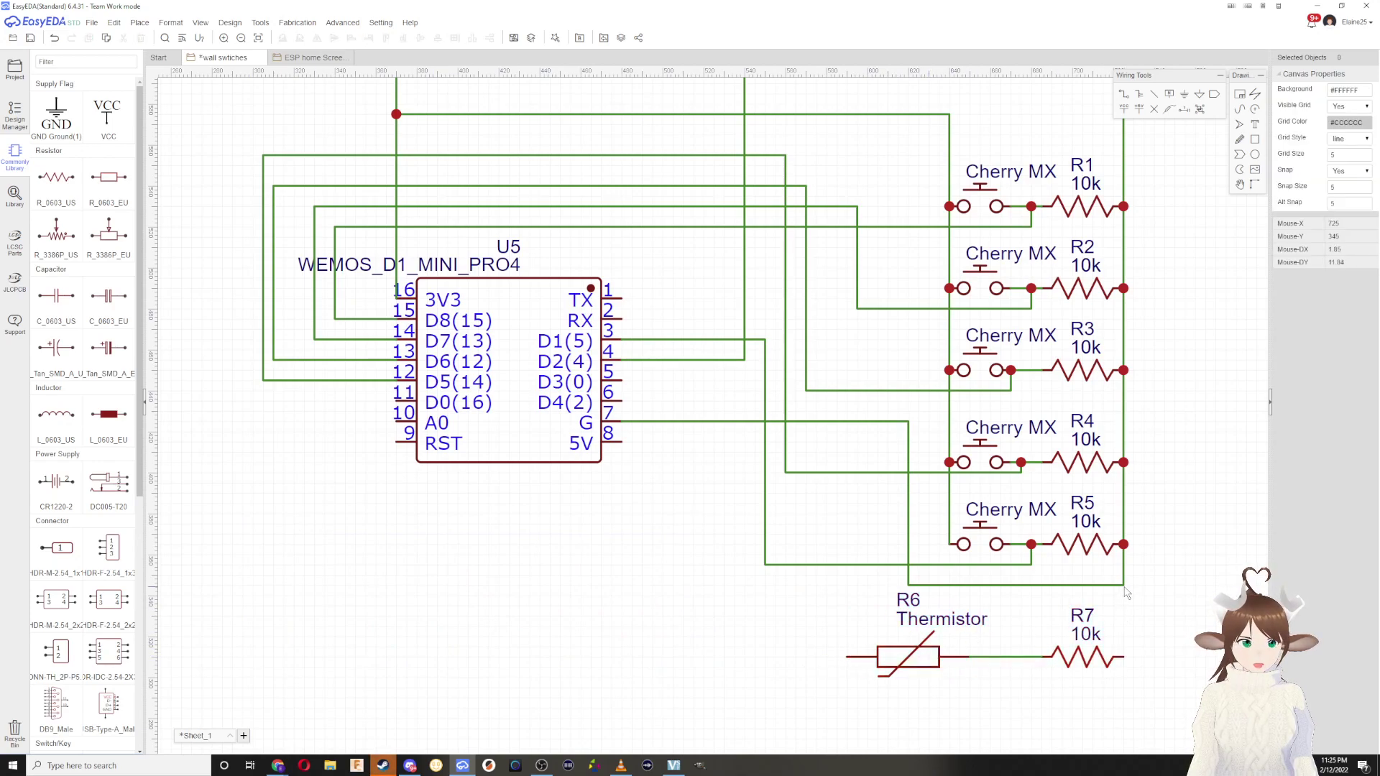
left_click(1123, 656)
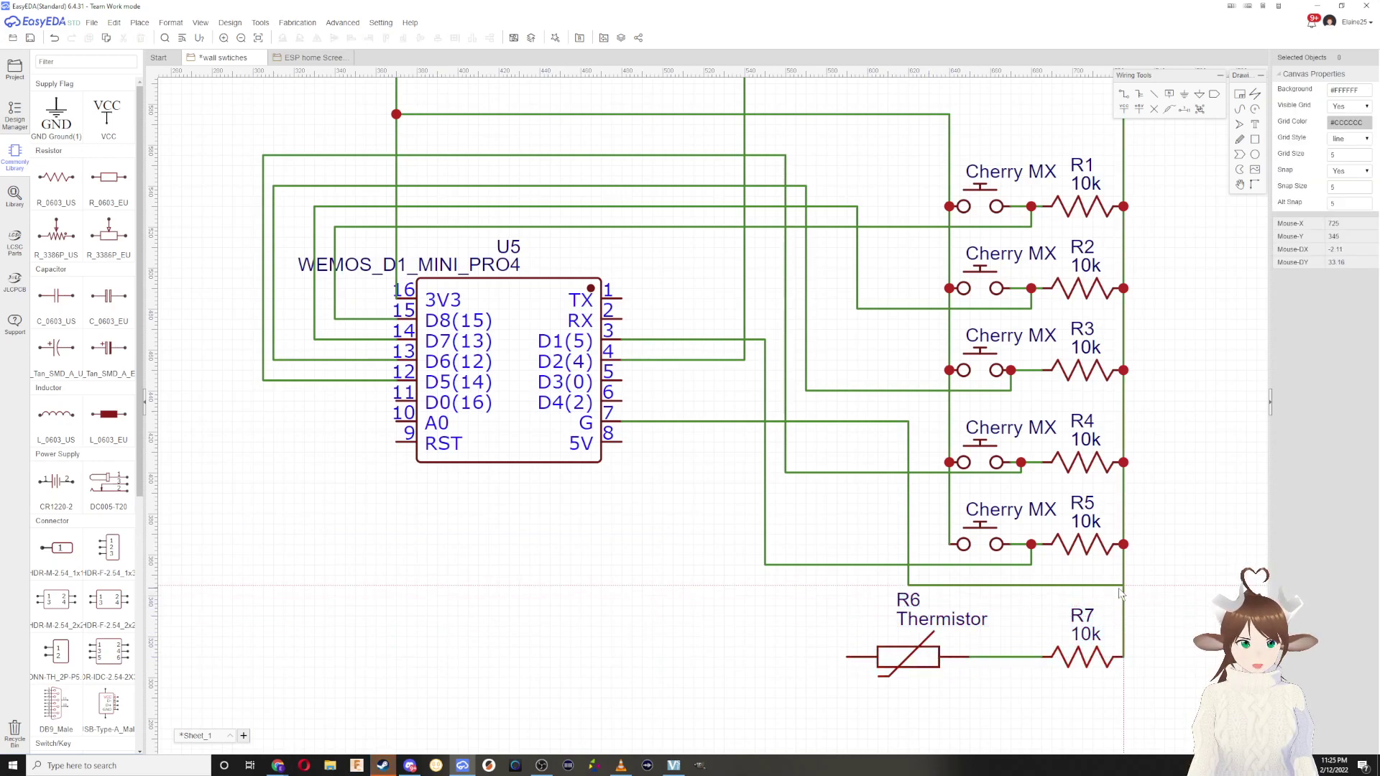
Step: Wire the thermistor's free end to the fifth switch's 3V3 side, and A0 to the node between the thermistor and R7
left_click(848, 657)
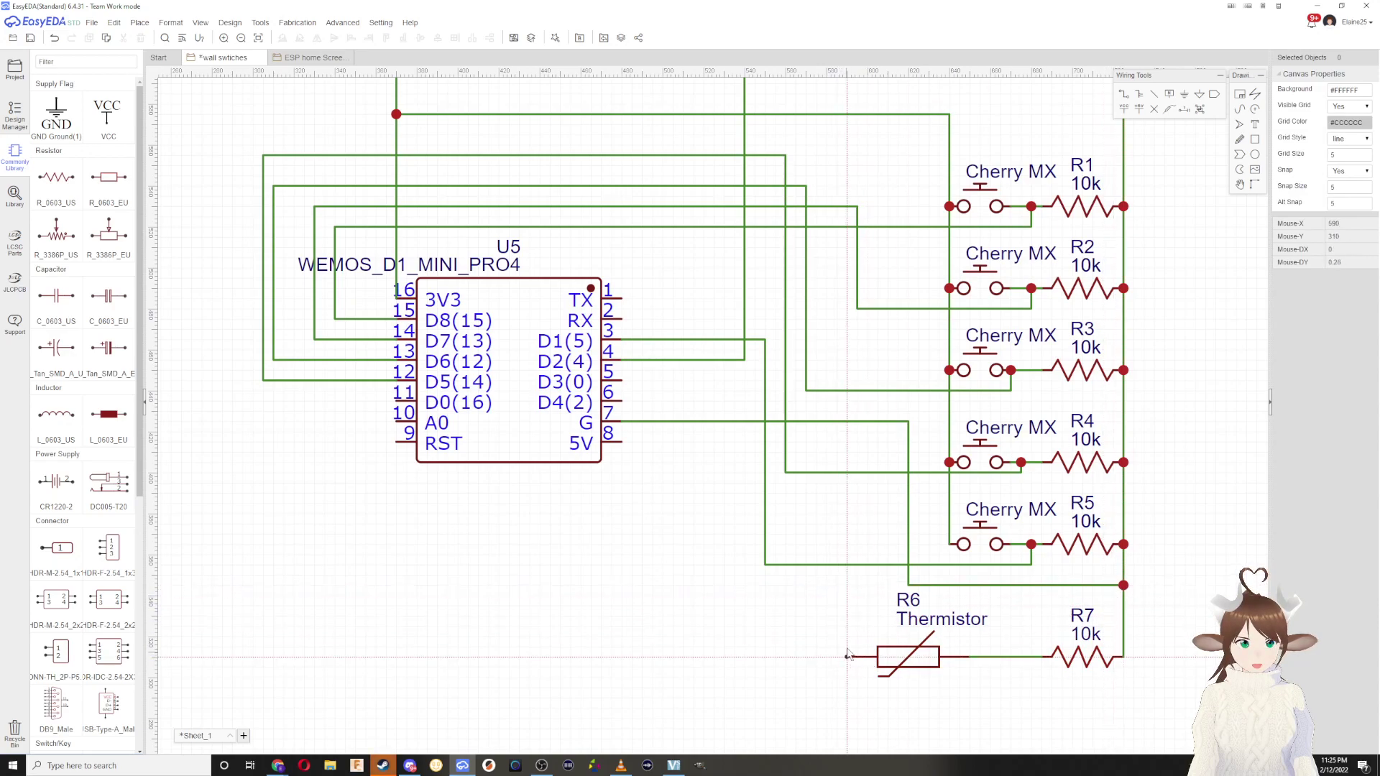
left_click(950, 545)
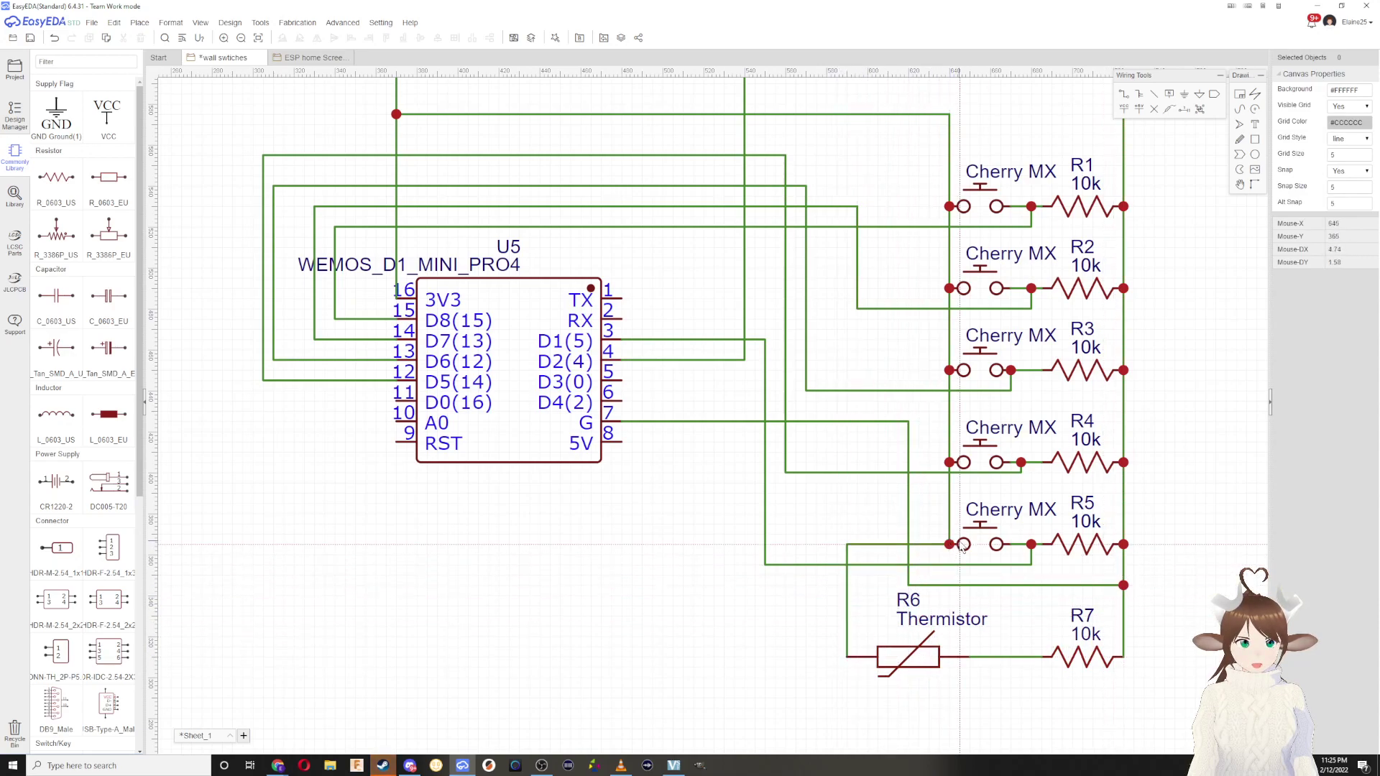
left_click(396, 422)
left_click(346, 635)
left_click(1011, 708)
left_click(1011, 657)
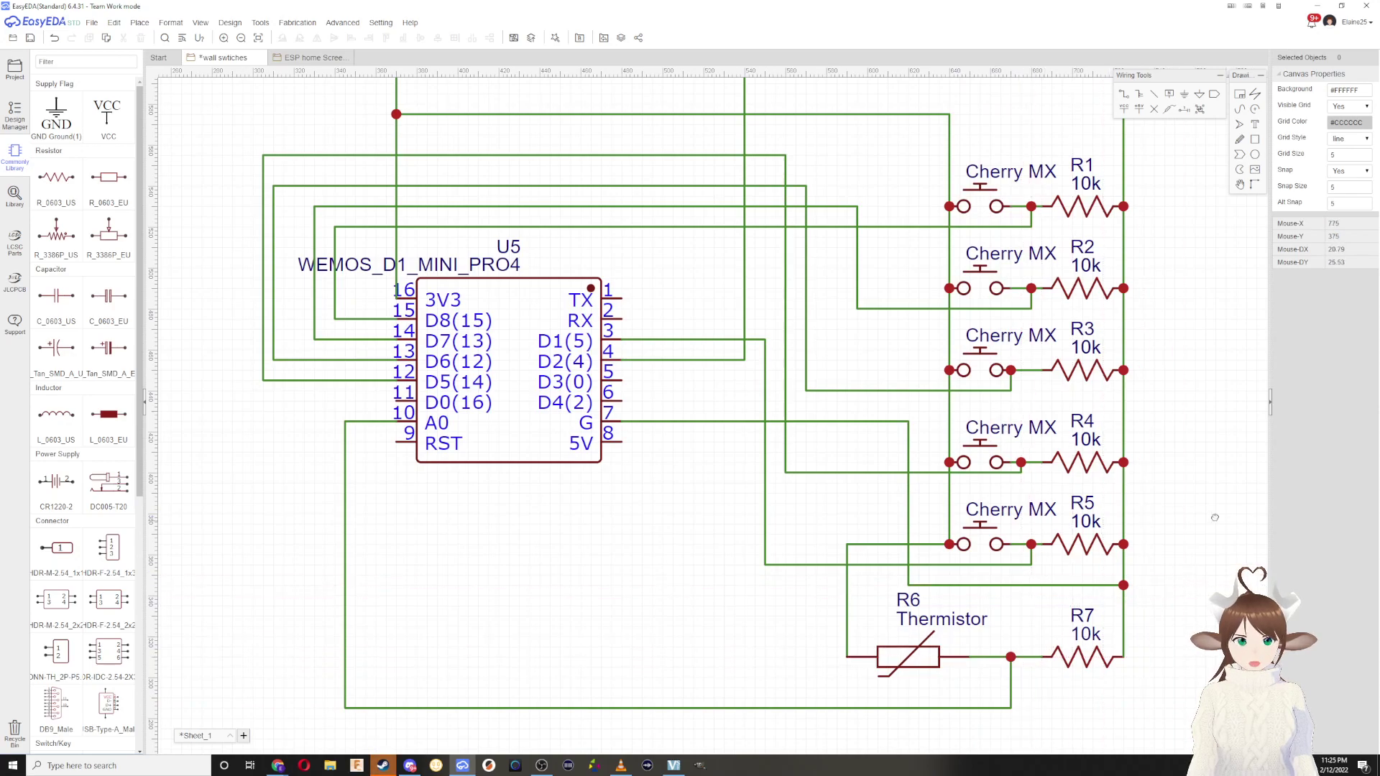
right_click_drag(1219, 519, 1067, 496)
right_click_drag(1028, 325, 1003, 447)
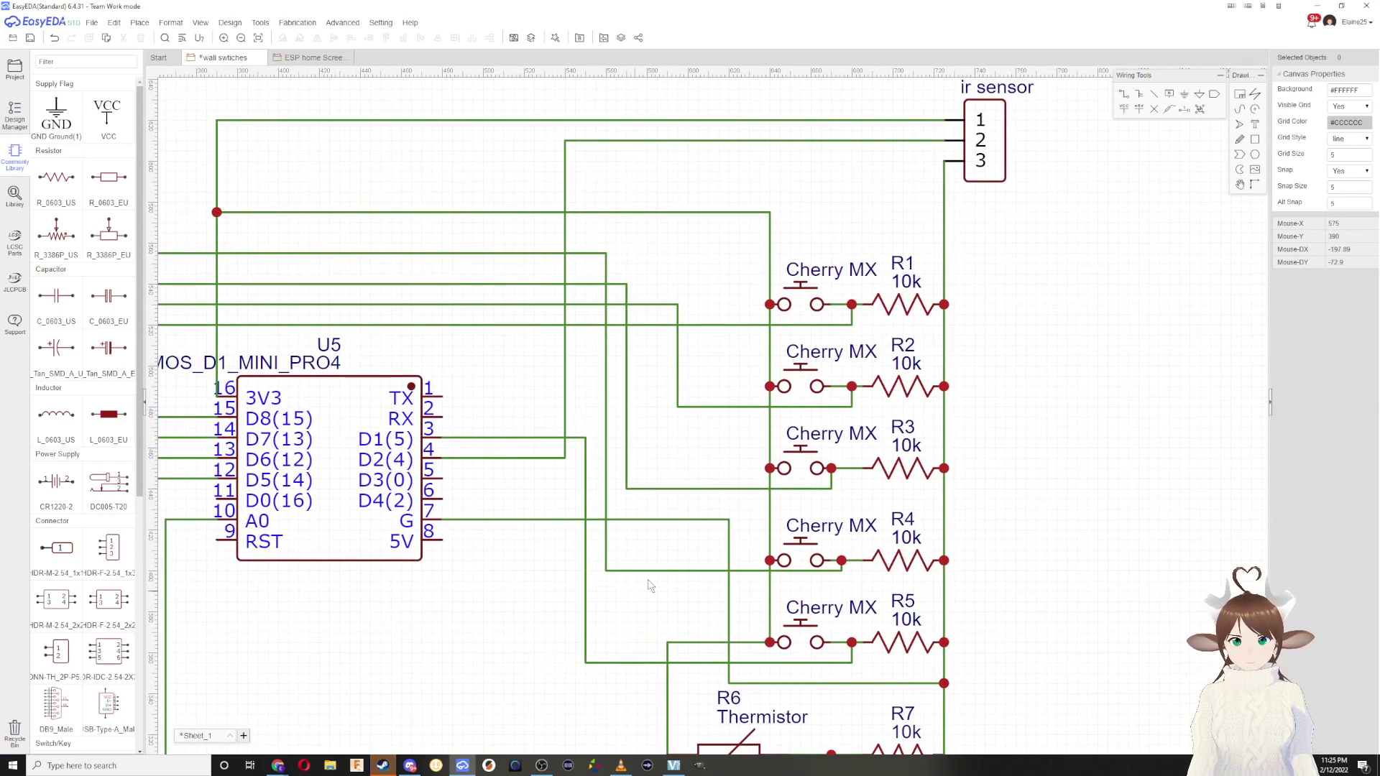
right_click_drag(503, 644, 606, 588)
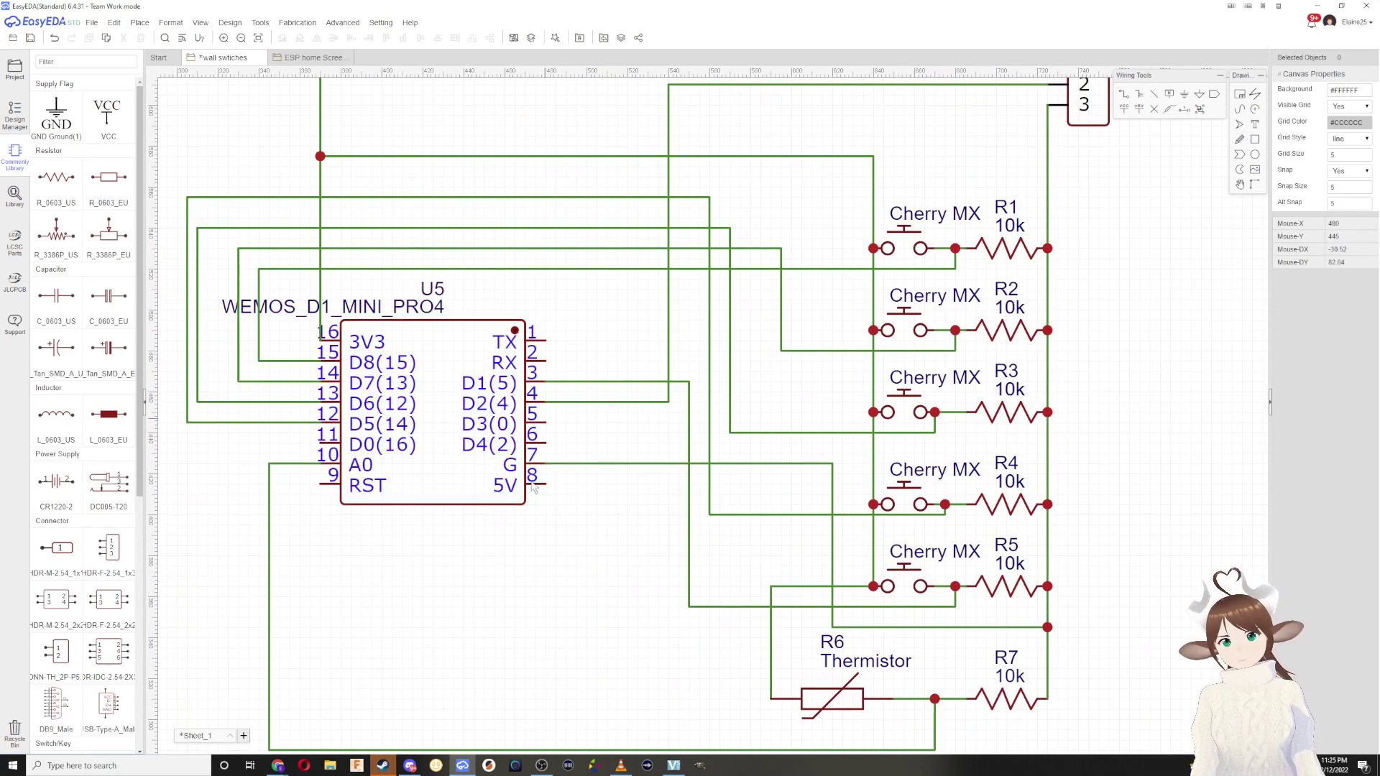
right_click_drag(575, 554, 594, 591)
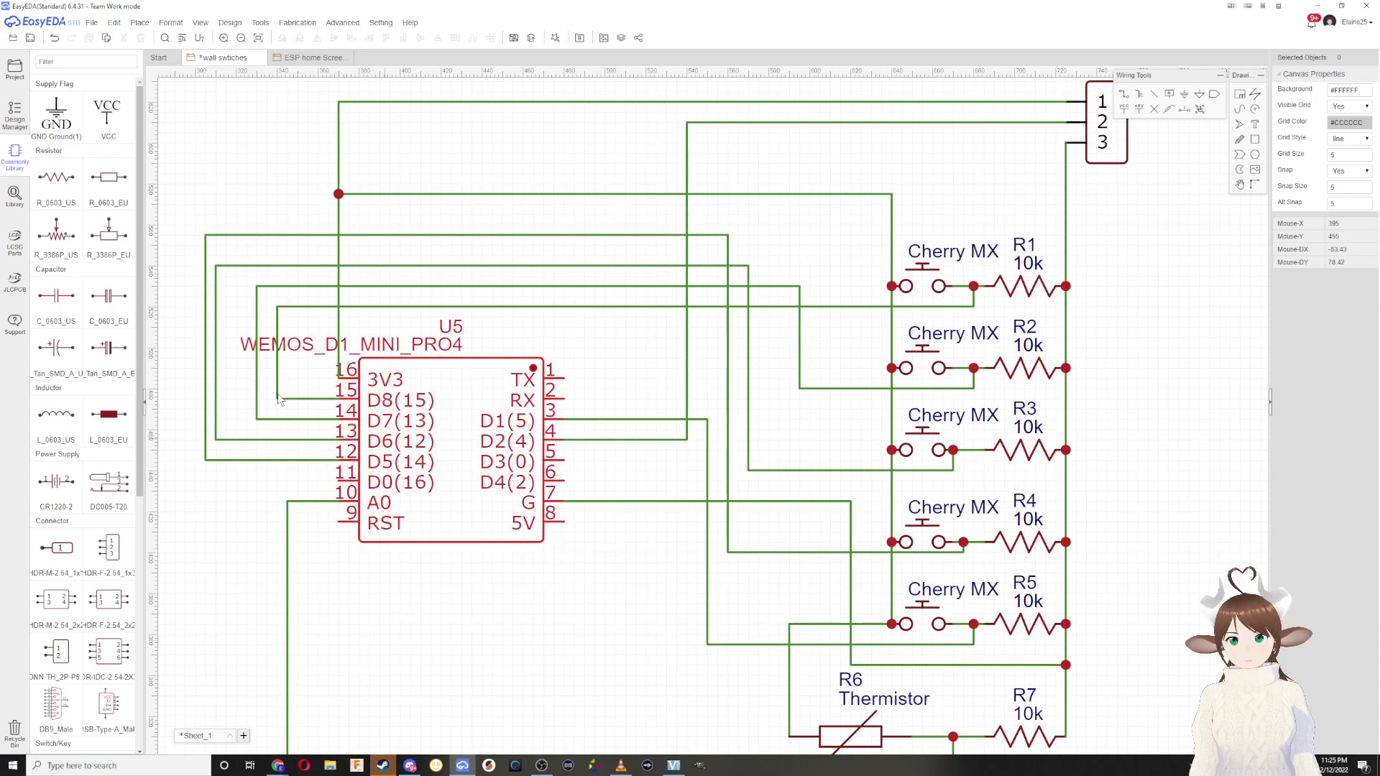
left_click(315, 58)
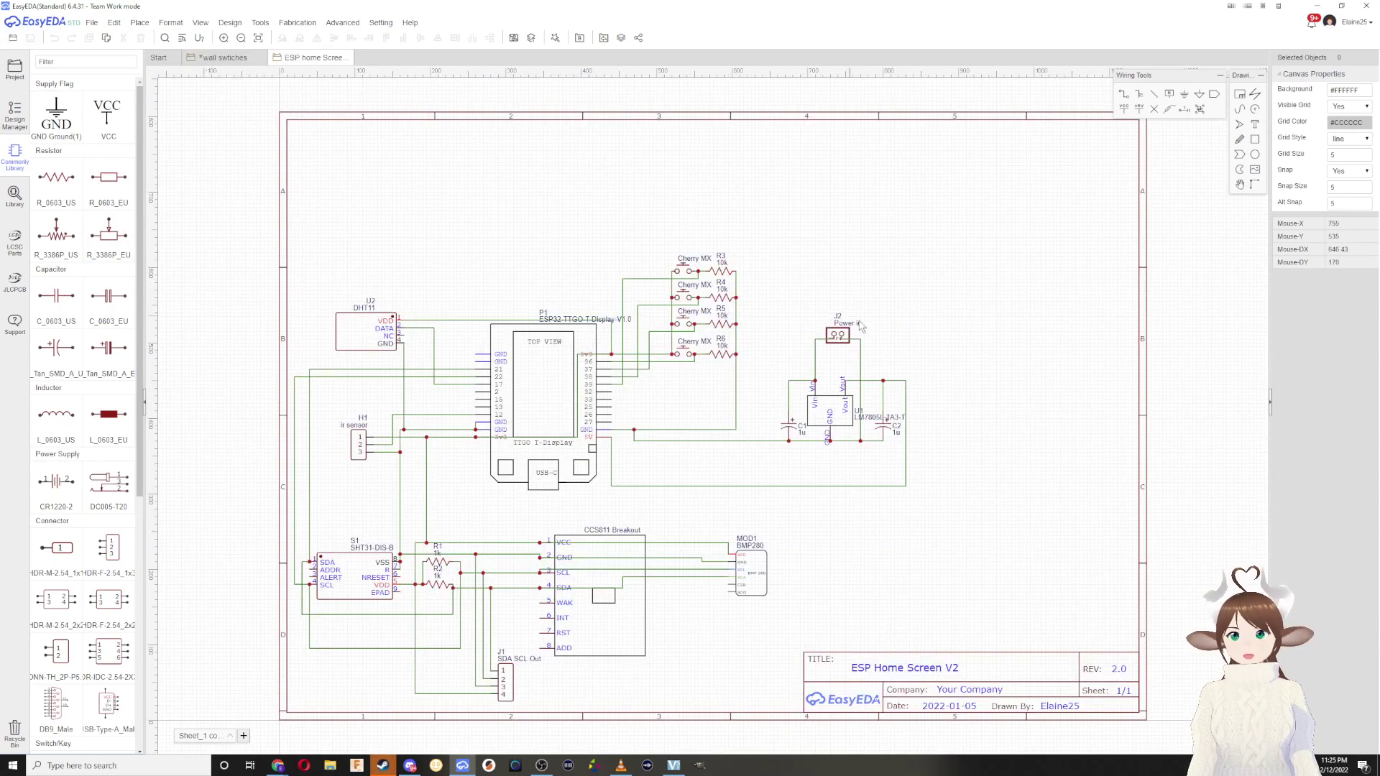
key("ctrl+v")
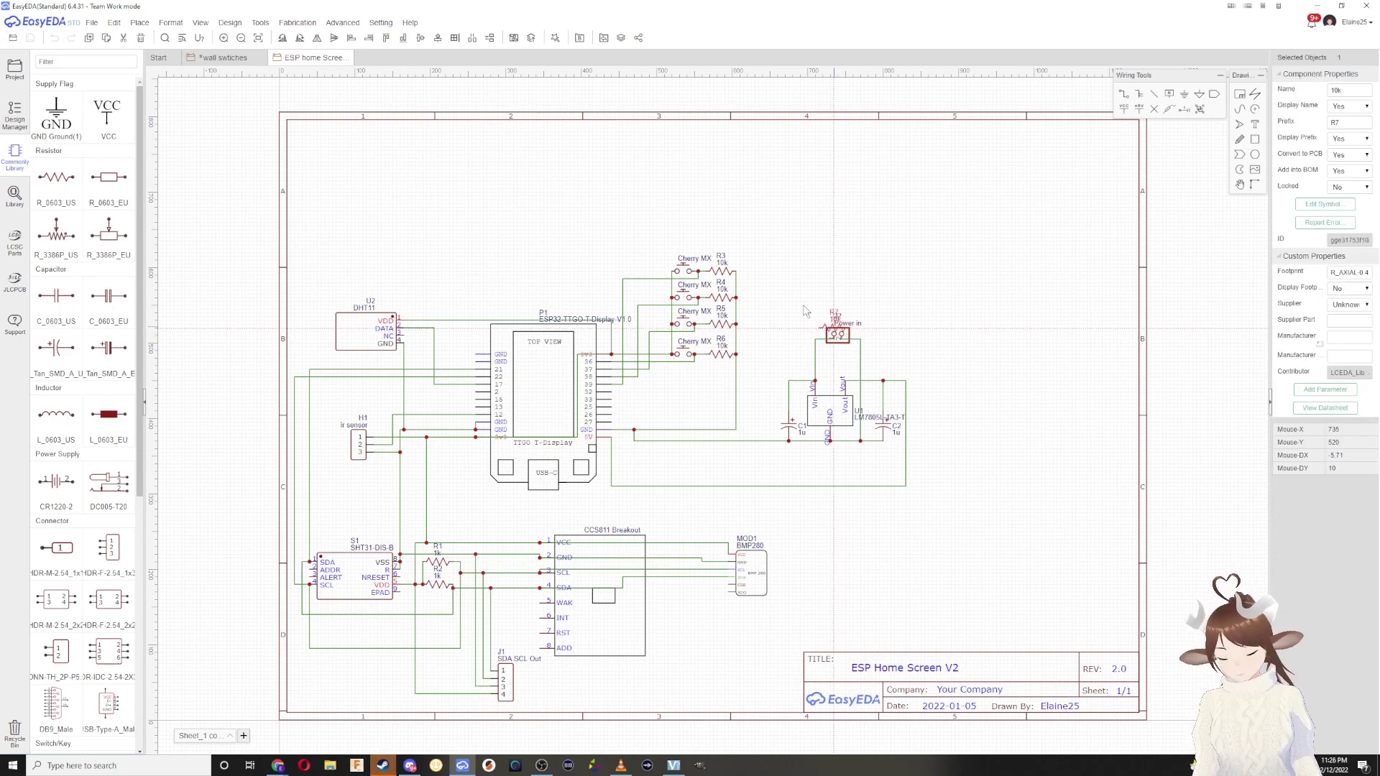
left_click(225, 59)
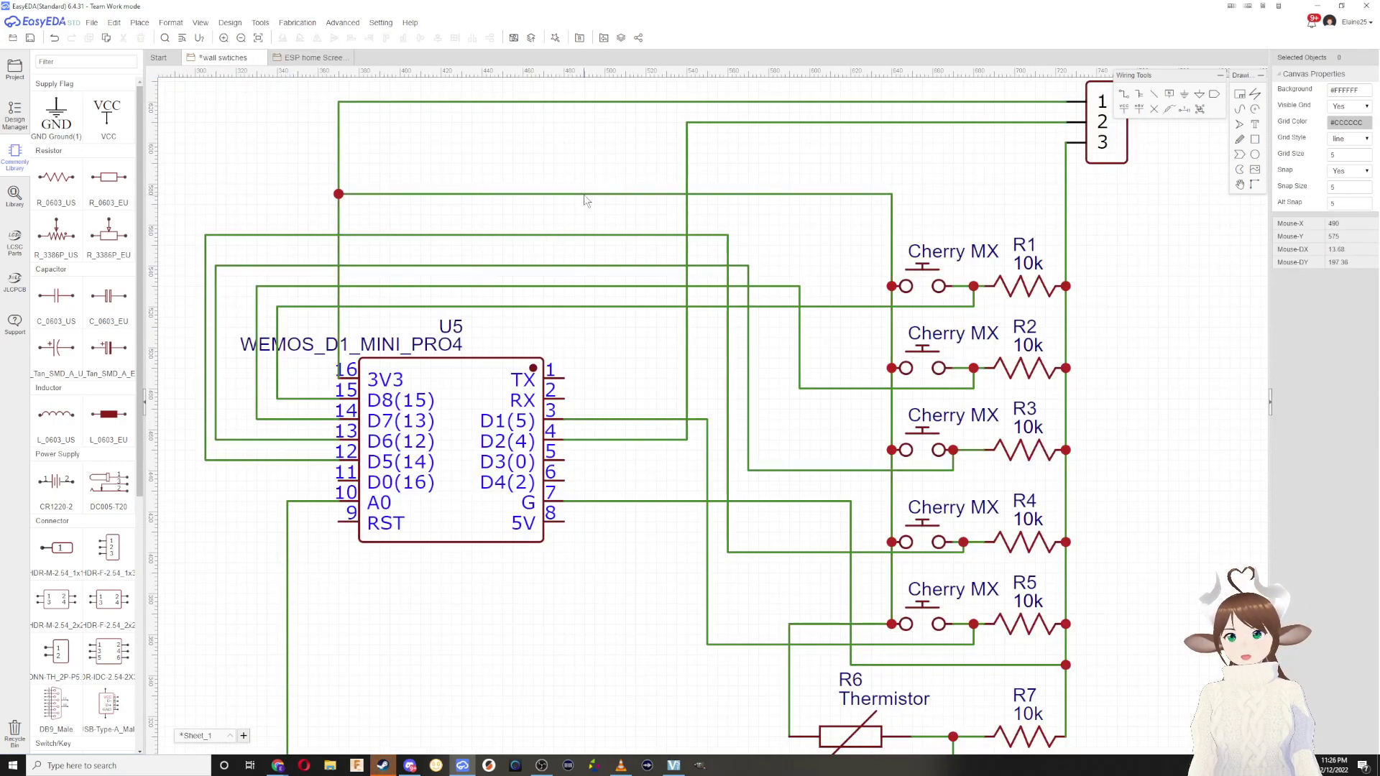
left_click(317, 58)
key("Escape")
left_click(840, 335)
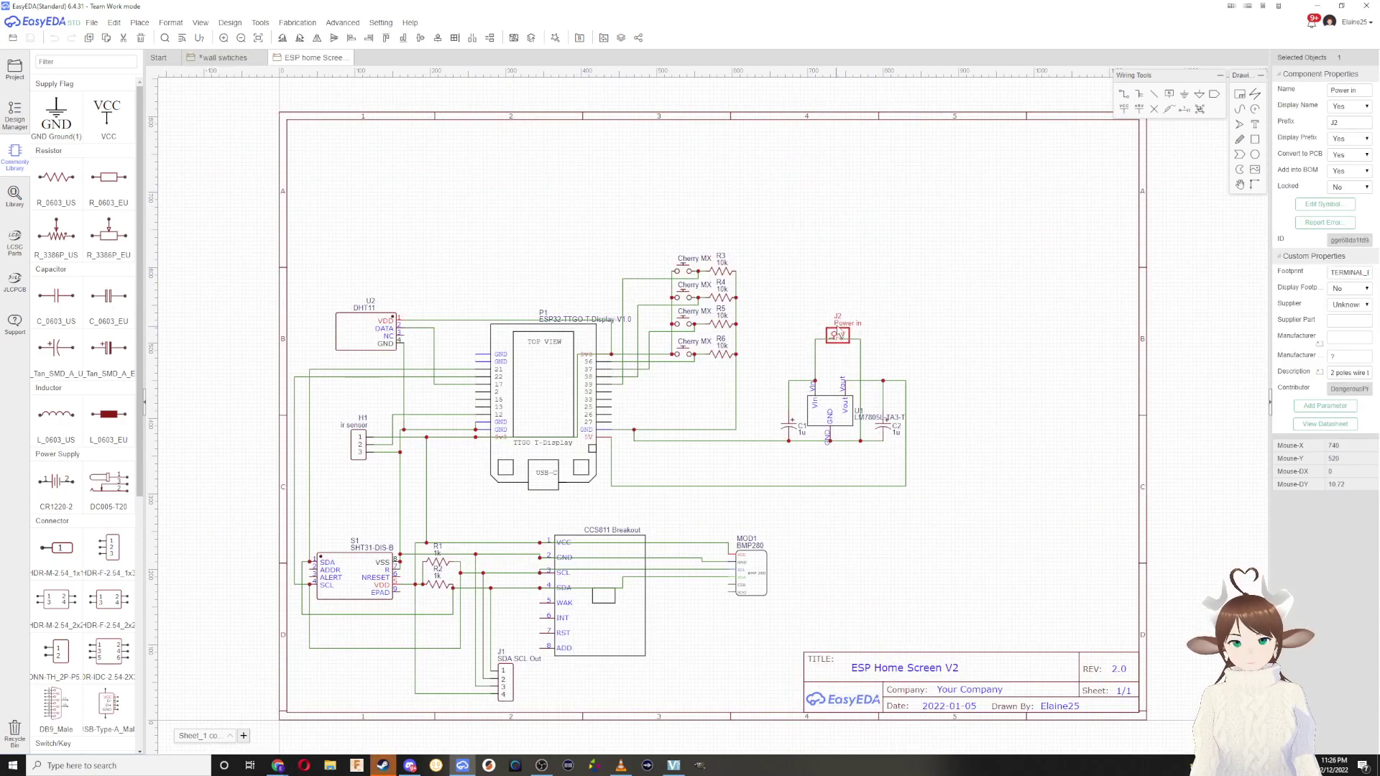
left_click(216, 57)
right_click_drag(590, 410, 594, 312)
key("Escape")
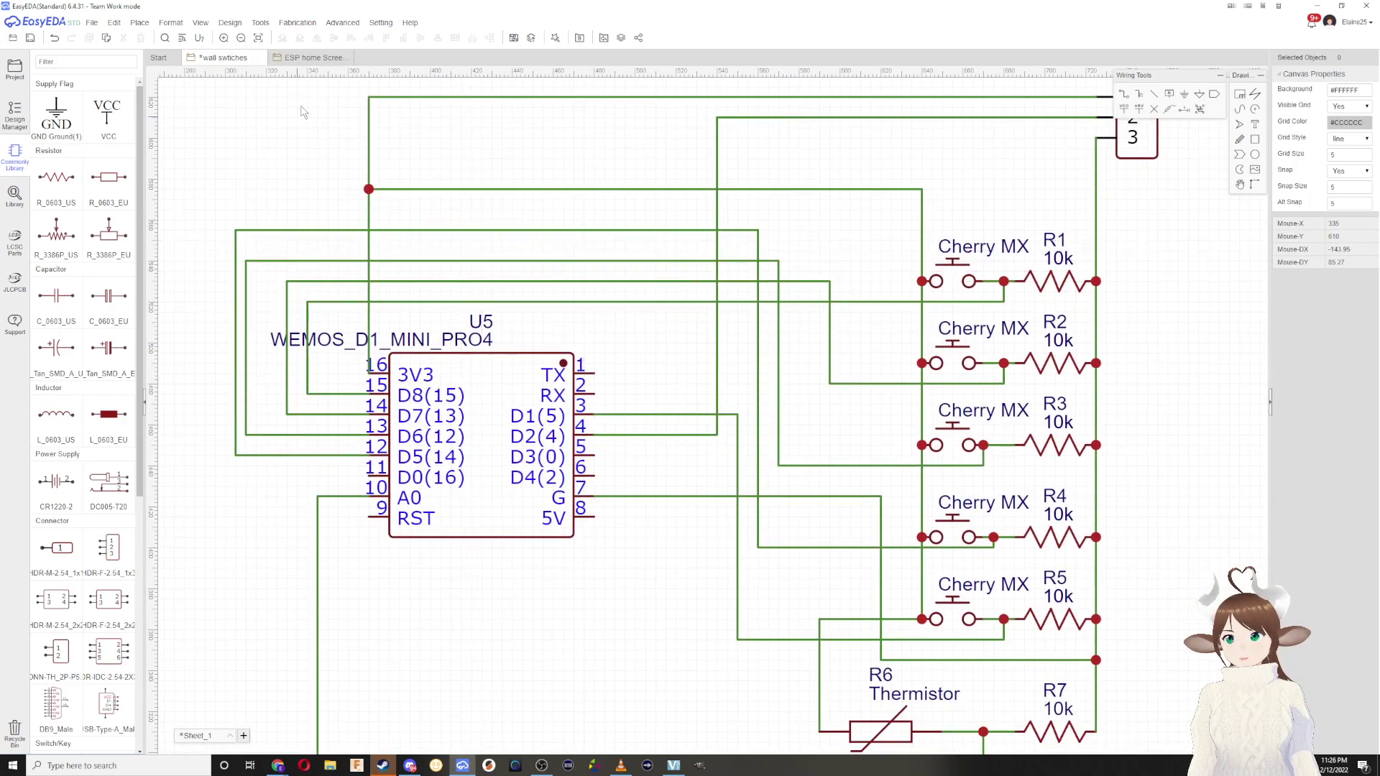
Step: Copy the Power in connector from the ESP home screen schematic and place it in the wall switches sheet, beside the WEMOS module's A0 side
left_click(309, 58)
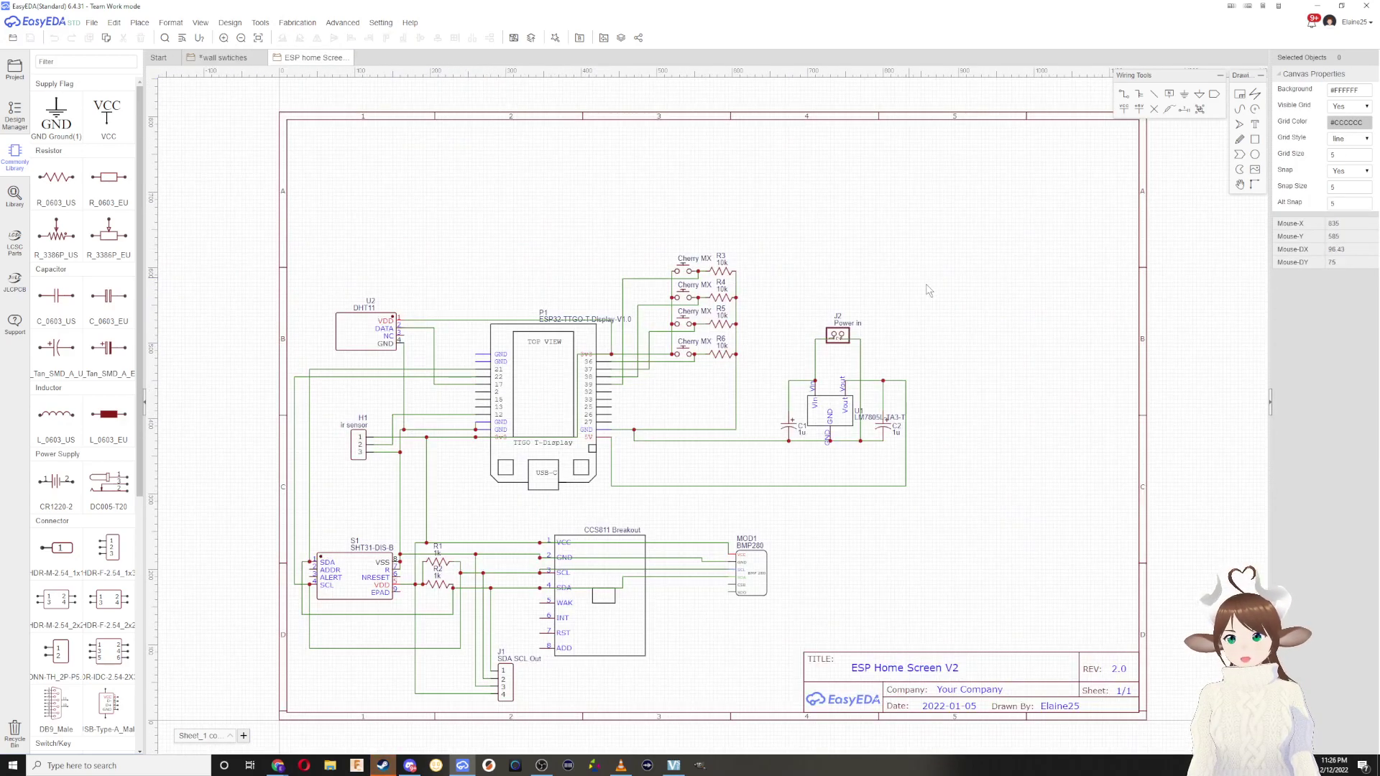
left_click(845, 346)
key("ctrl+c")
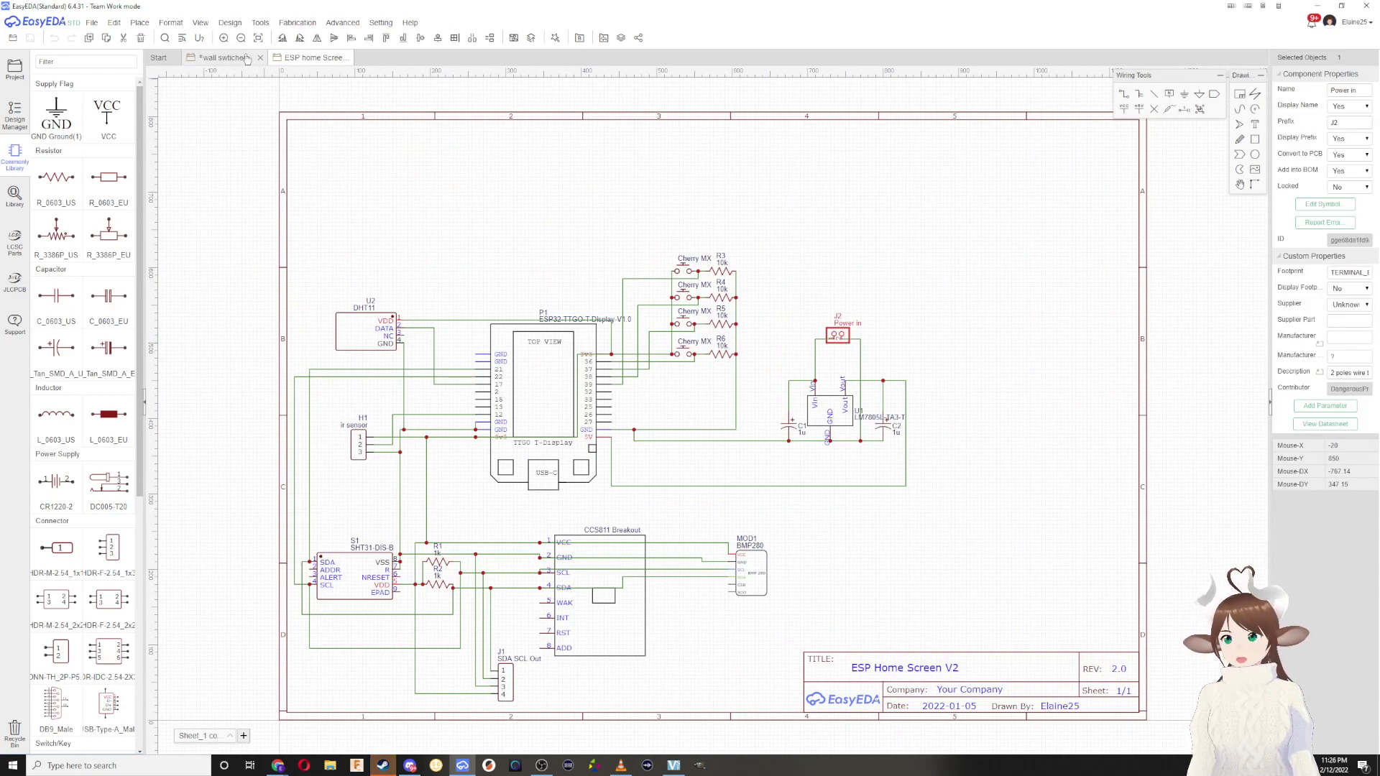
left_click(223, 58)
key("ctrl+v")
right_click_drag(684, 498, 757, 255)
right_click_drag(572, 223, 621, 381)
right_click_drag(429, 394, 647, 396)
left_click(404, 458)
left_click(446, 537)
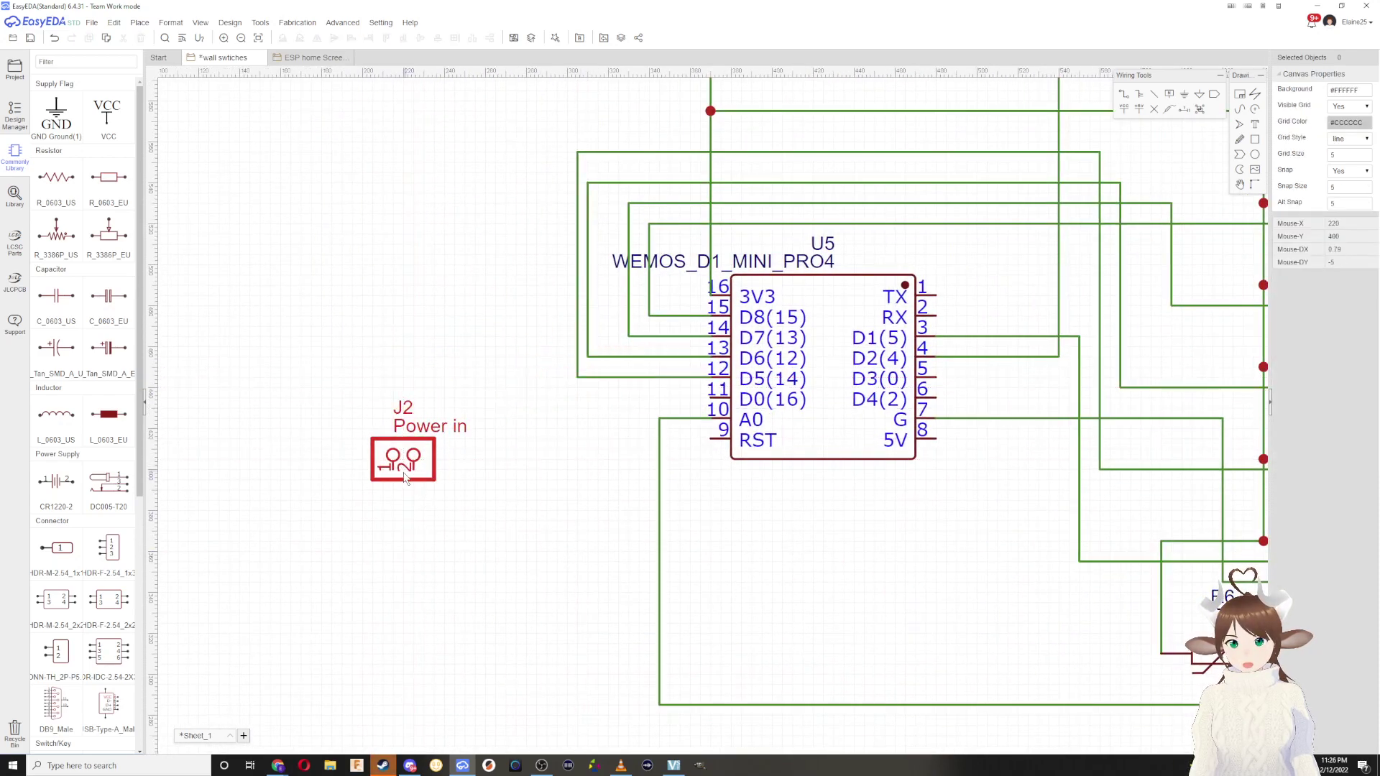
Step: Wire pin 1 of the Power in connector to the WEMOS module's 5V pin, routing below the module
left_click(395, 477)
left_click(412, 517)
key("w")
left_click(393, 471)
left_click(947, 603)
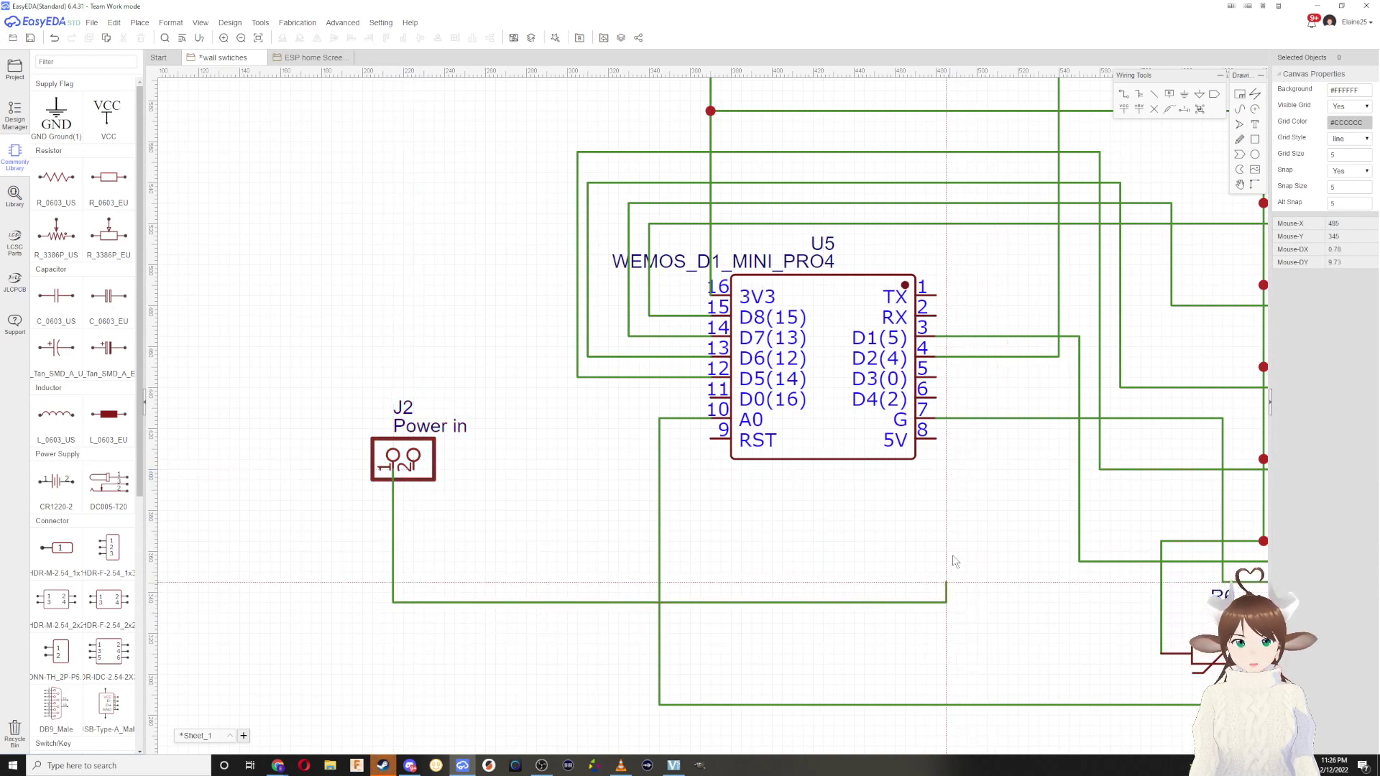
left_click(936, 438)
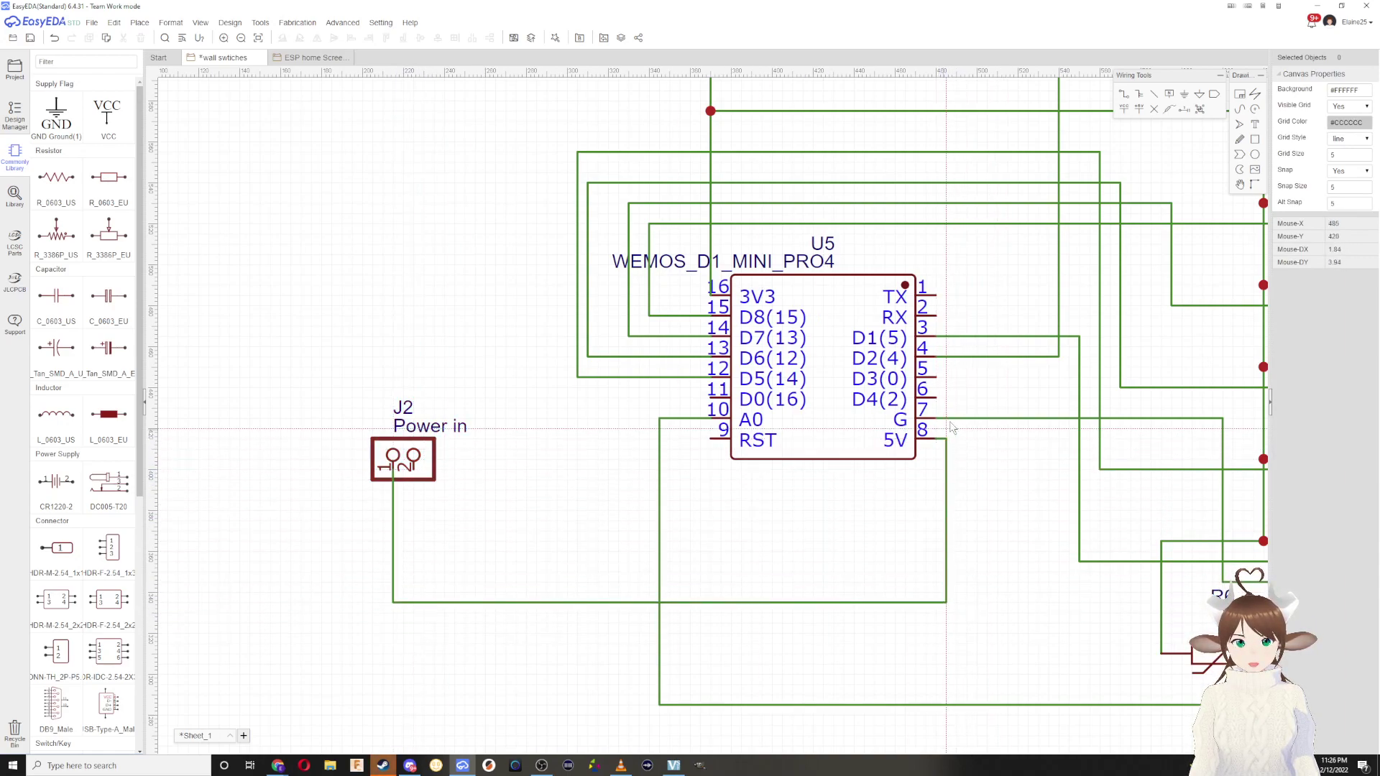
Step: Wire the WEMOS module's G line to pin 2 of the Power in connector, routing below the module
left_click(1009, 421)
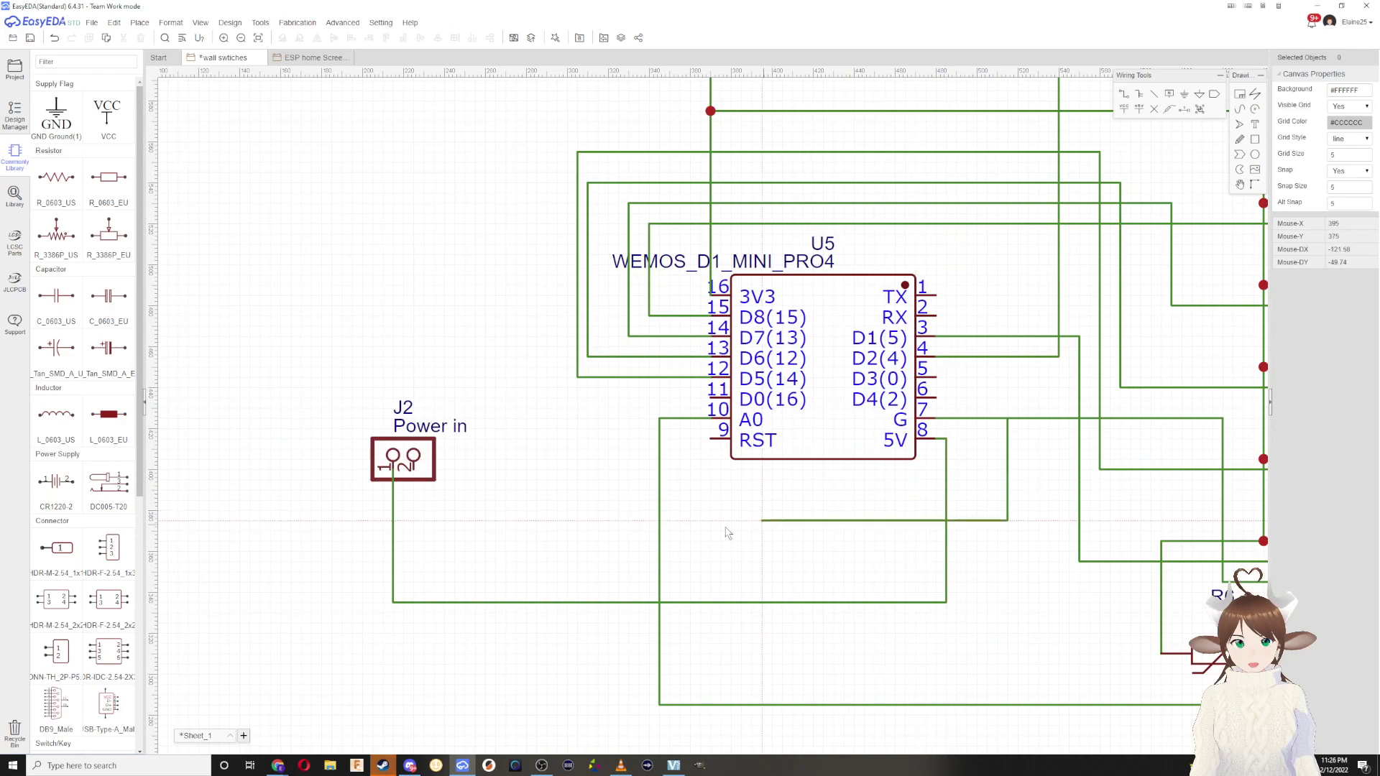
left_click(413, 520)
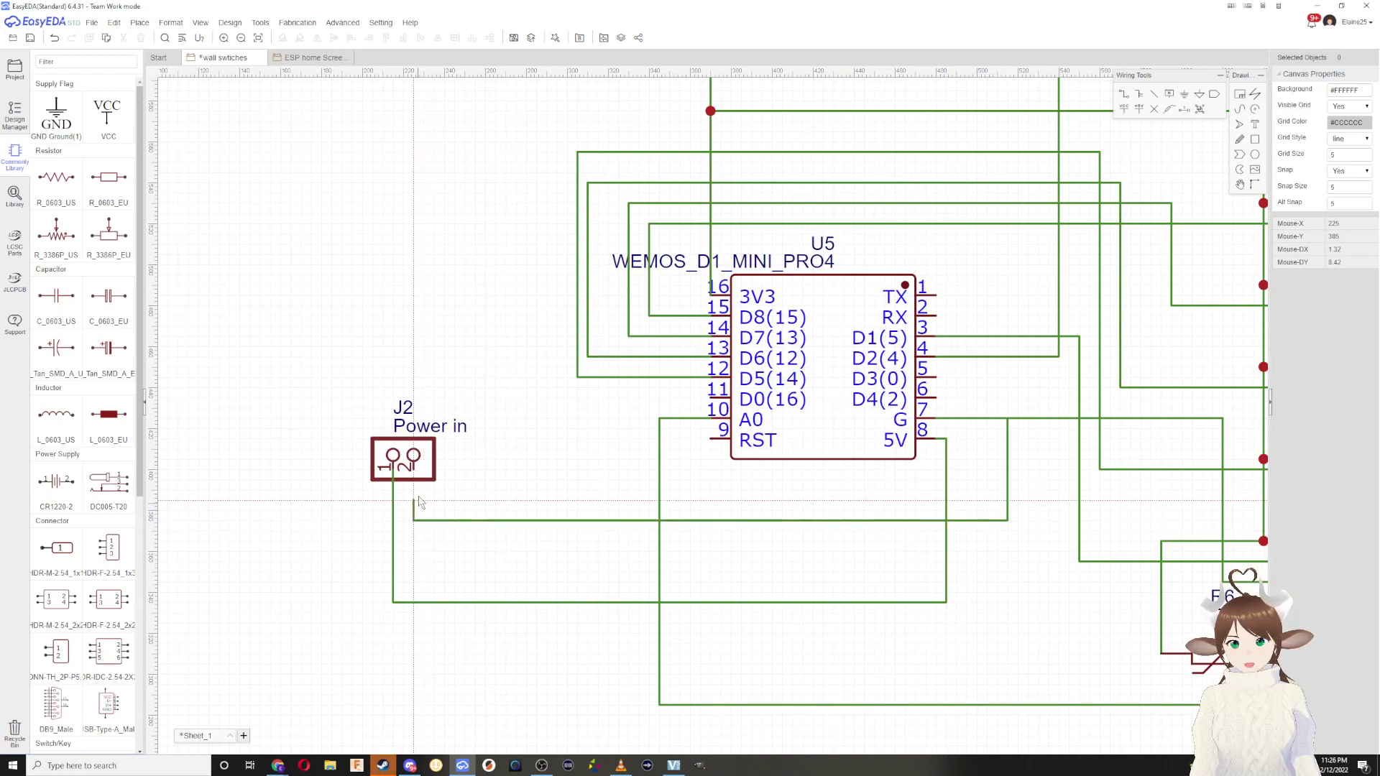
left_click(415, 473)
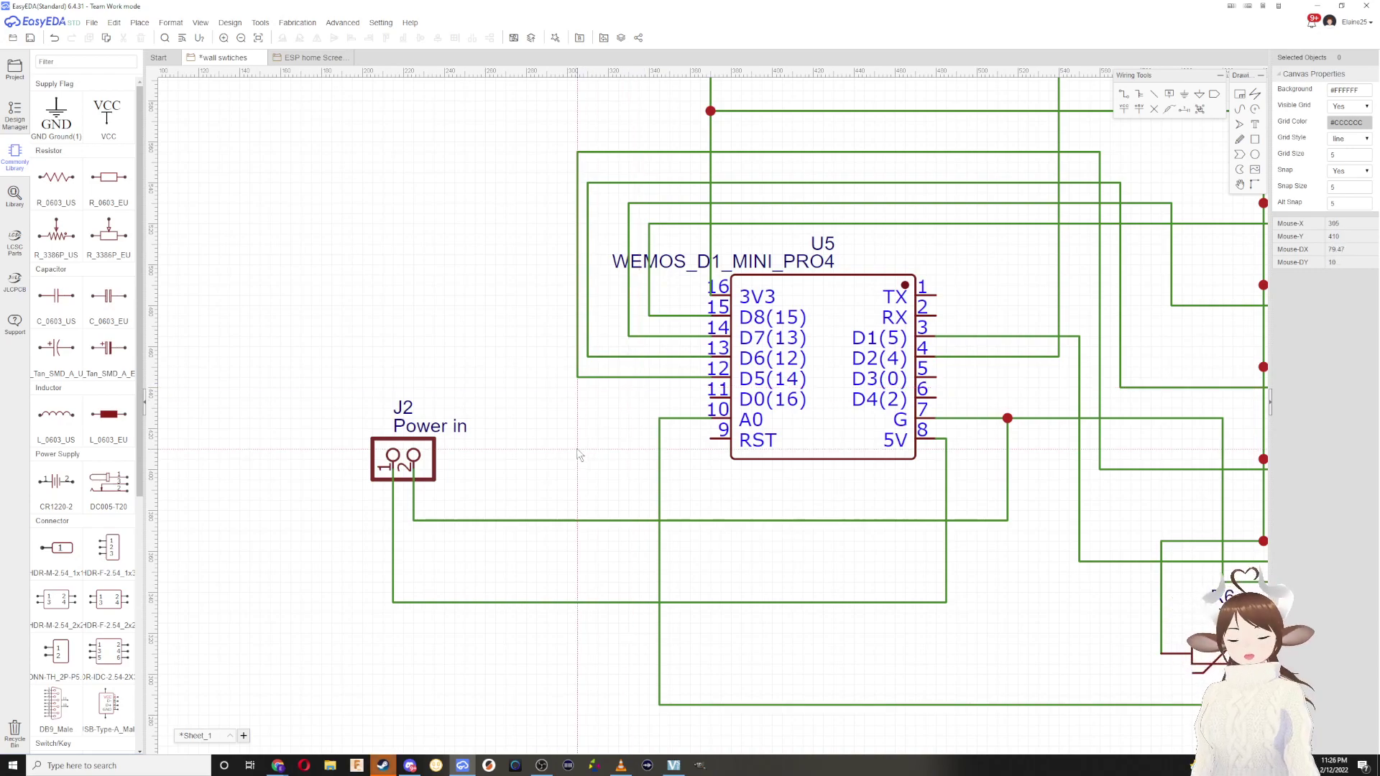
Step: Undo the two power wires and the placement of the Power in connector
key("ctrl+z")
key("ctrl+z")
key("ctrl+z")
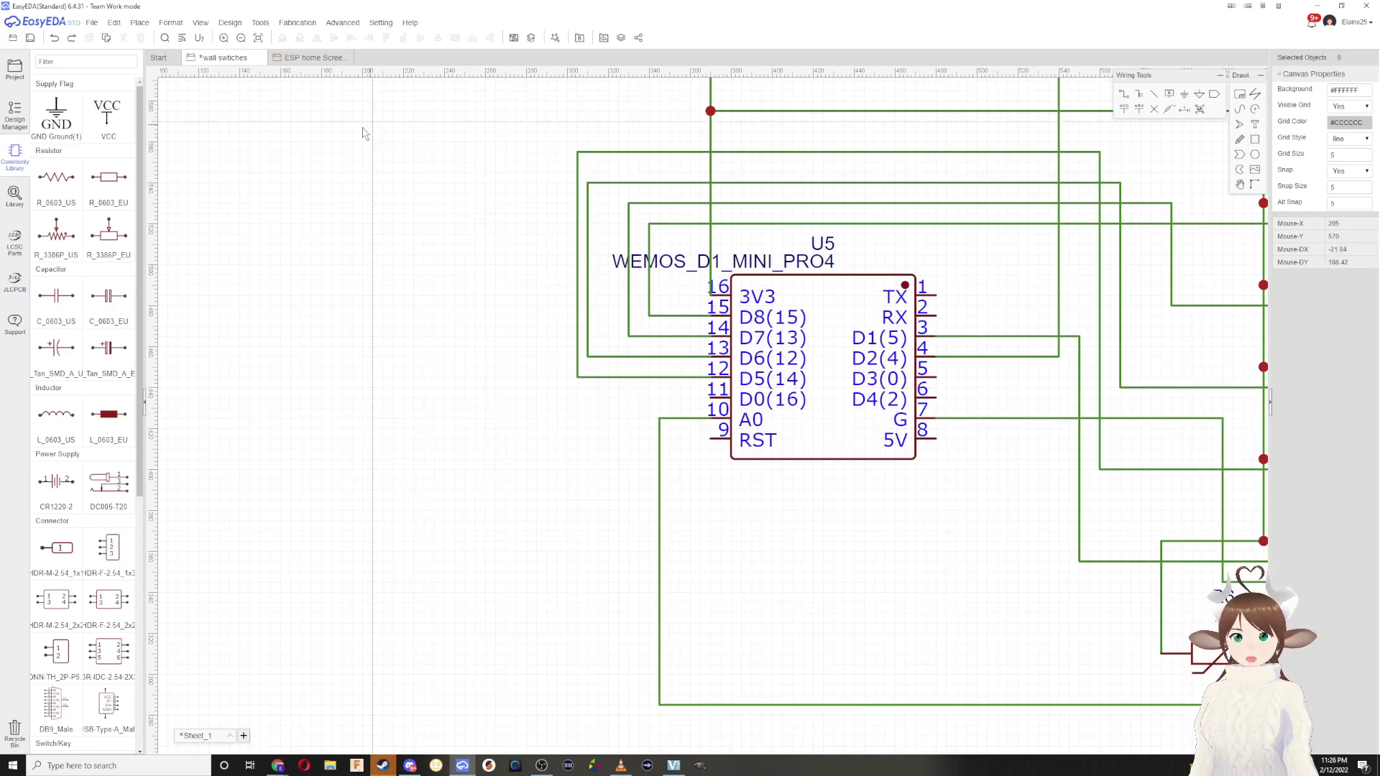
Step: Copy the Power in, LM7805 regulator and capacitor circuit from the ESP home screen schematic and place it in wall switches, beside the thermistor row
left_click(308, 58)
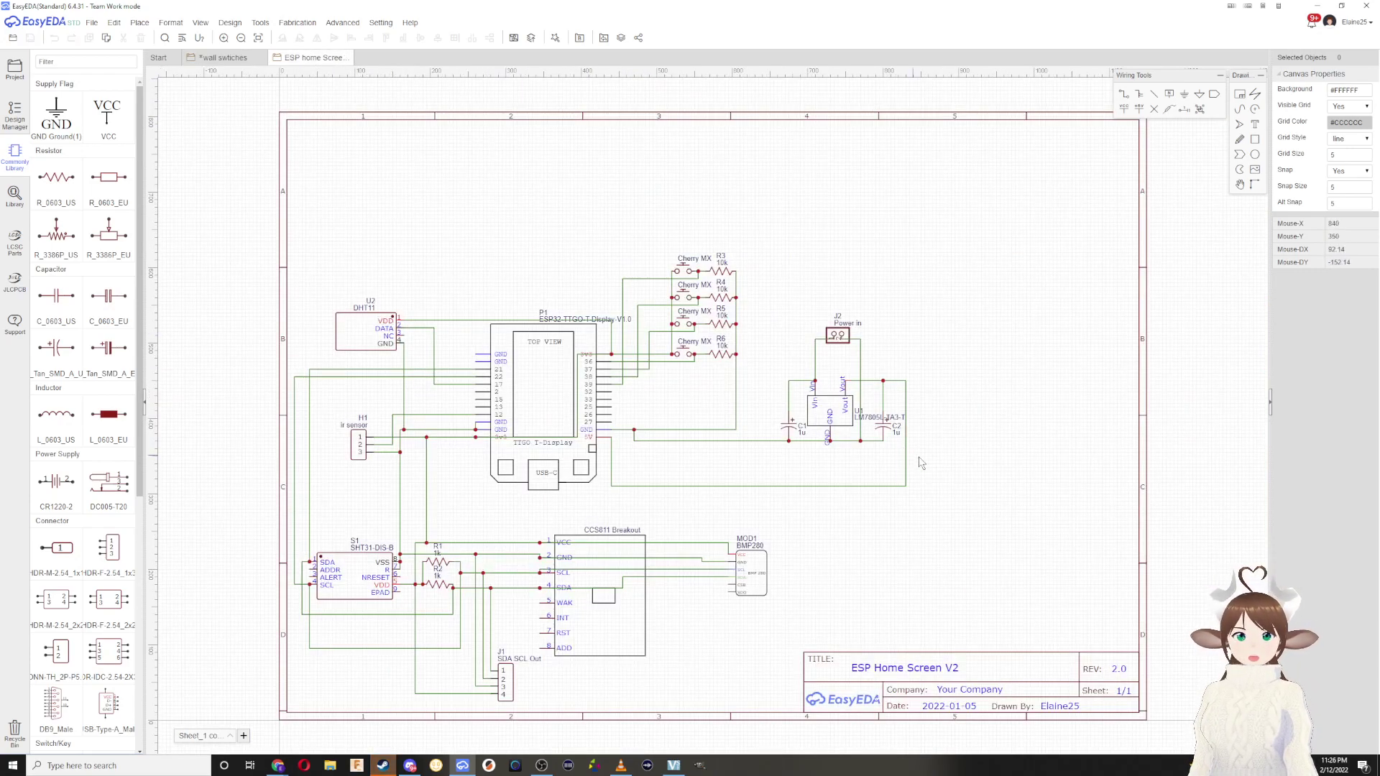
left_click_drag(755, 325, 766, 299)
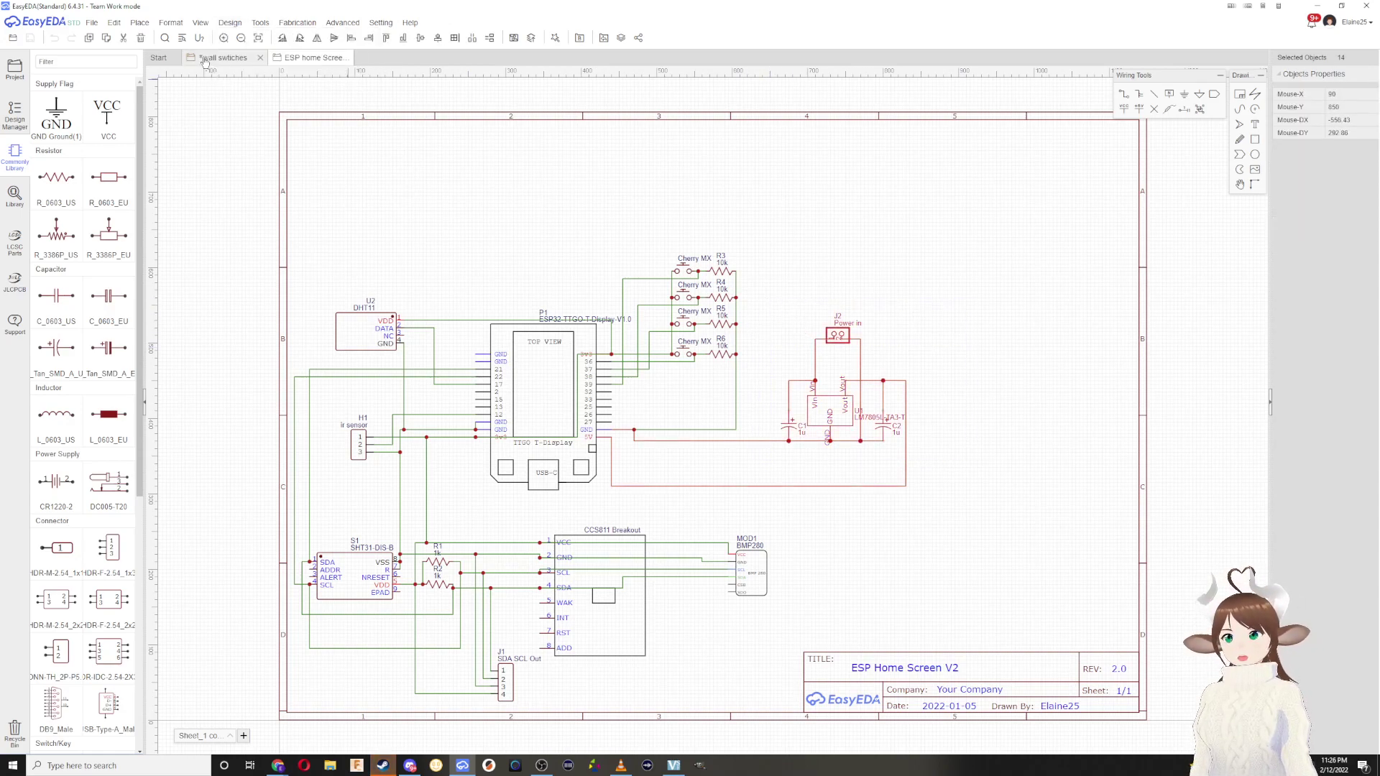
left_click(223, 58)
right_click_drag(315, 243, 618, 240)
scroll(593, 243, "down", 8)
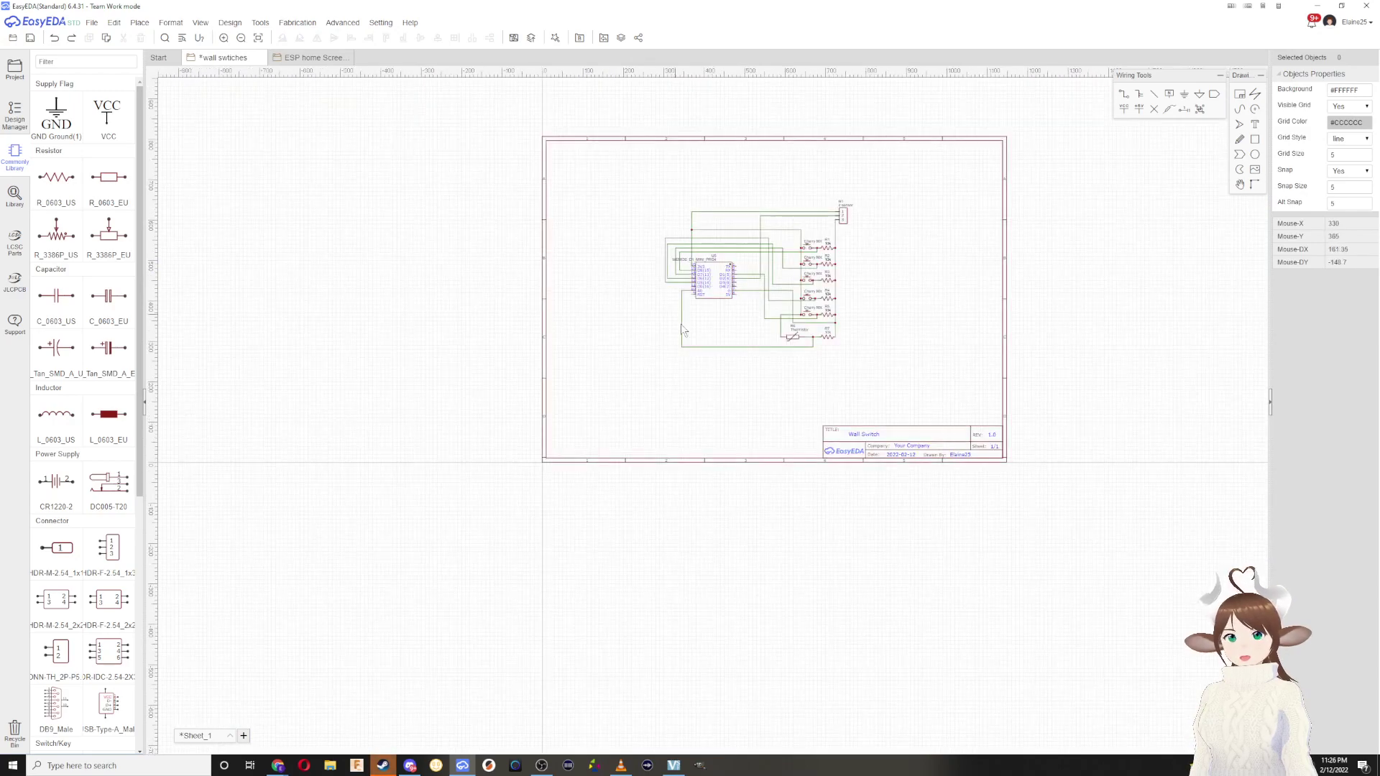
right_click_drag(701, 348, 536, 369)
key("ctrl+v")
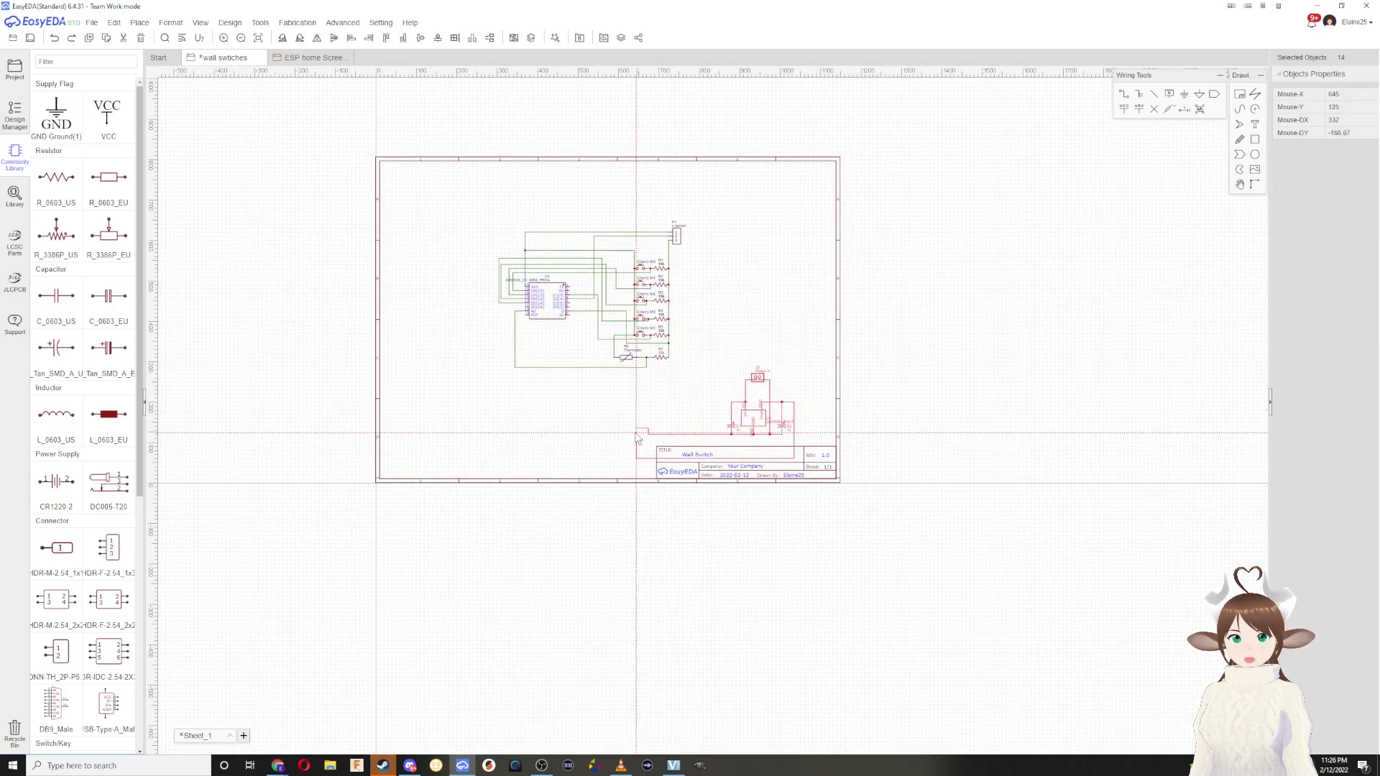
left_click(663, 385)
Step: Delete the pasted ground wire that joins C1, the regulator's GND pin and C2
scroll(726, 338, "up", 5)
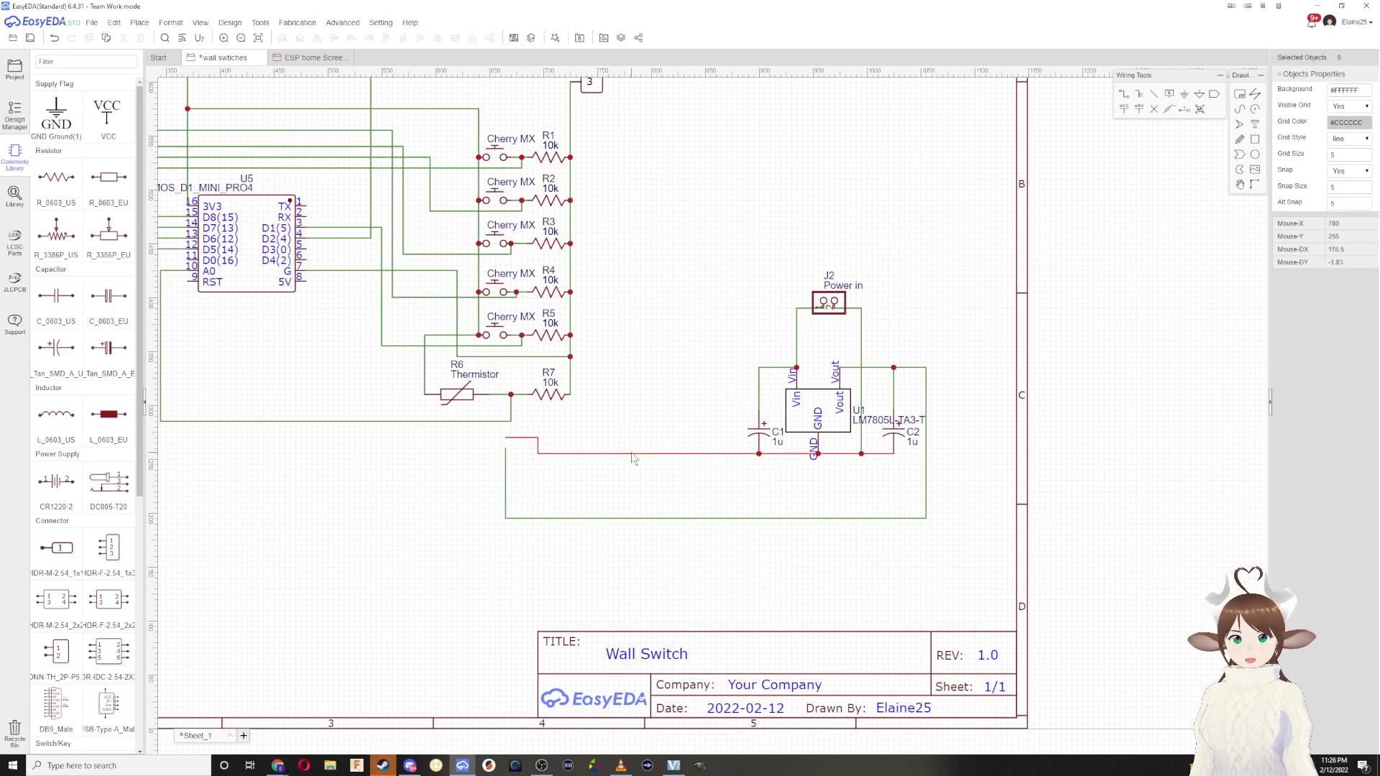
left_click(505, 438)
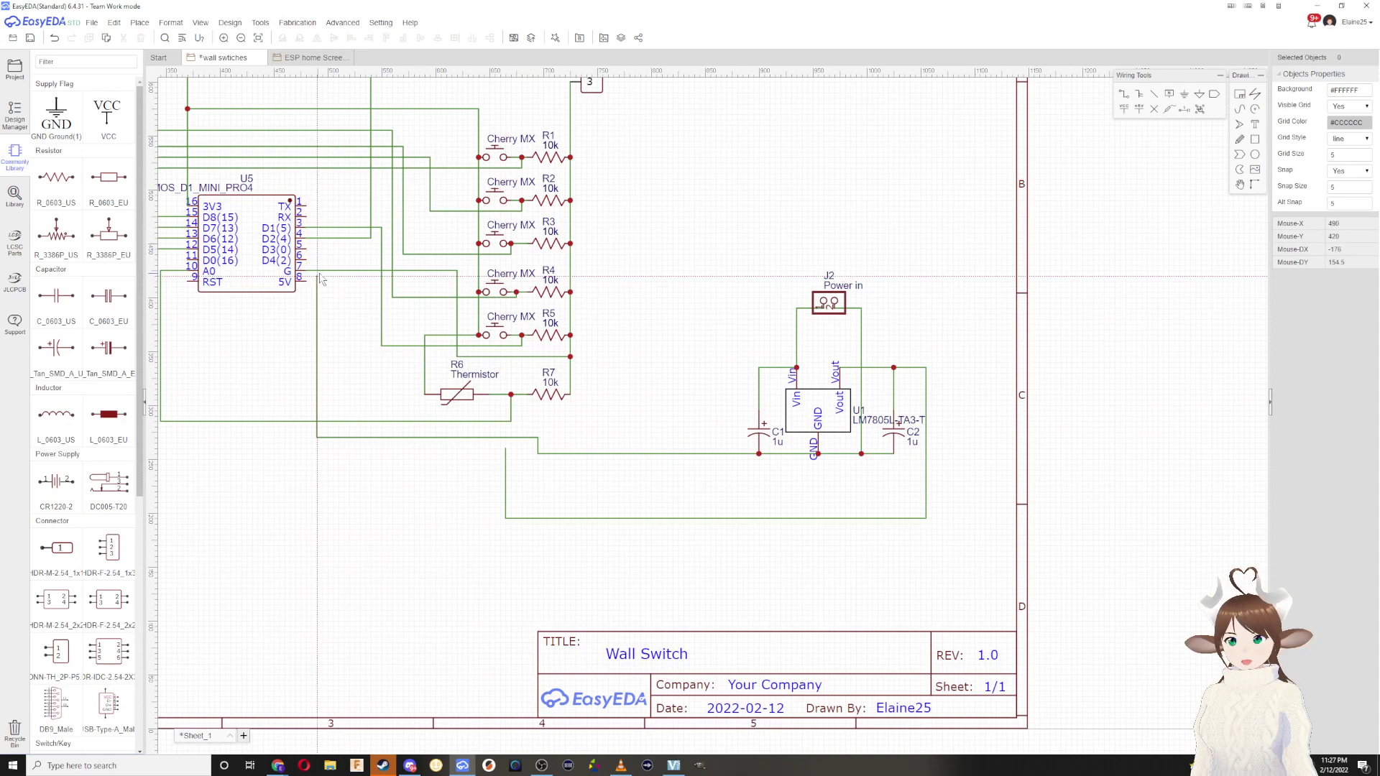
left_click(546, 453)
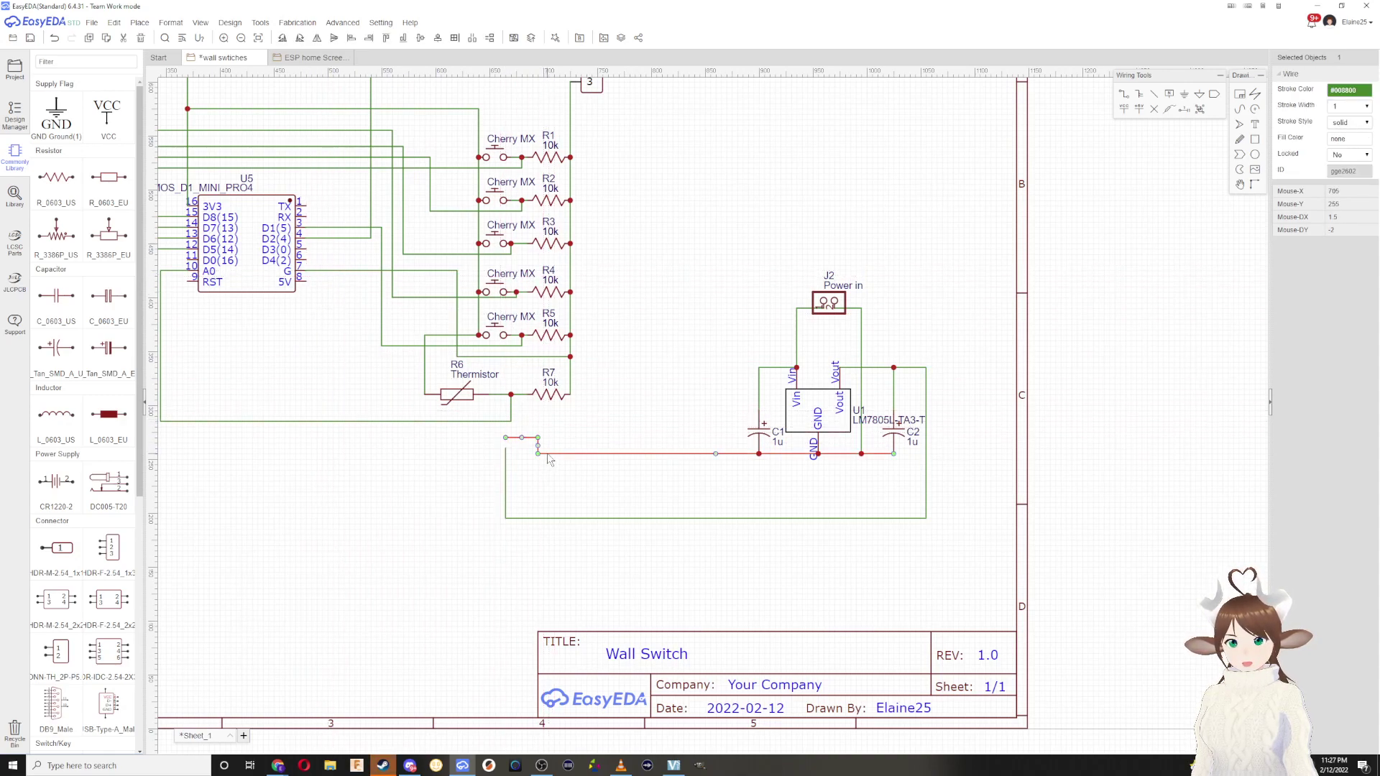
key("Delete")
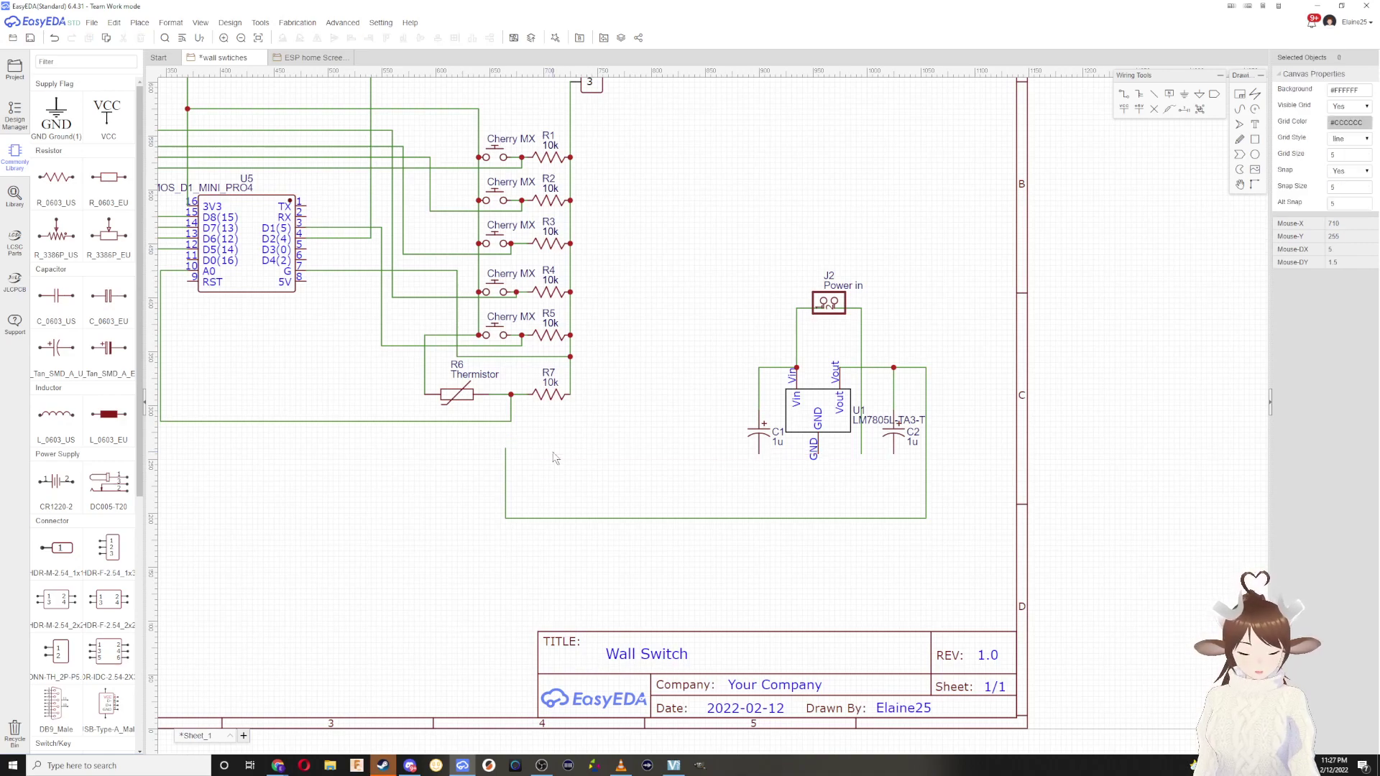
Step: Wire C2's negative end straight to C1's negative end, joining the connector's ground wire and the regulator's GND pin
key("w")
left_click(894, 453)
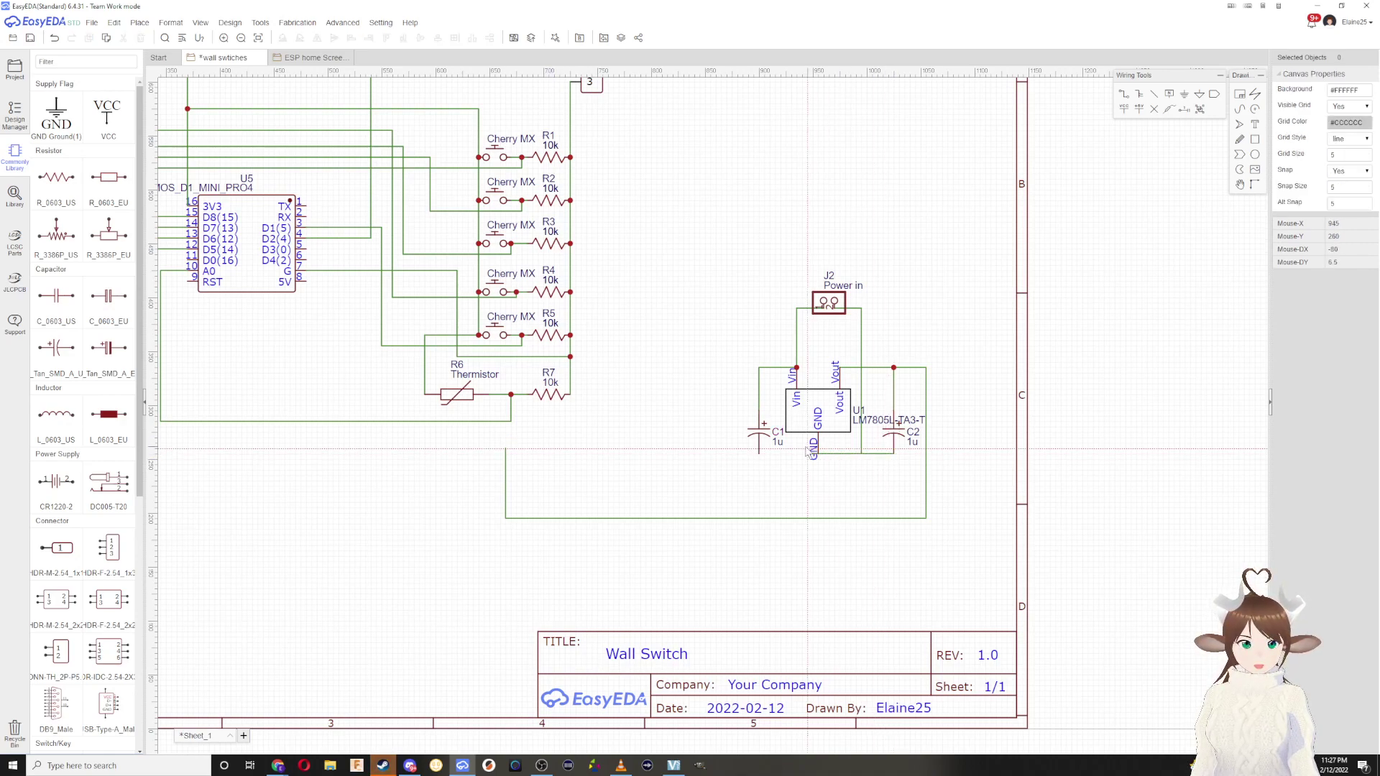
right_click(760, 453)
right_click_drag(782, 453, 805, 456)
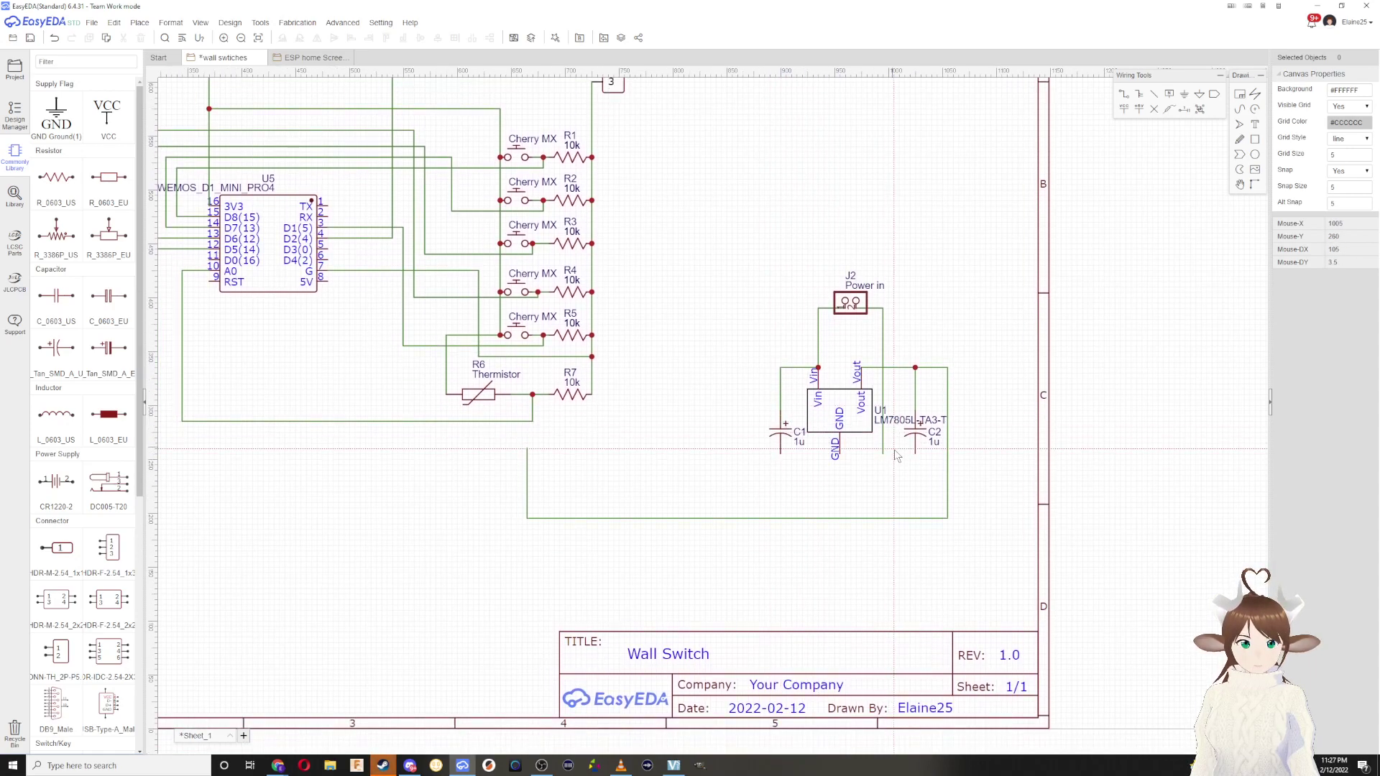
scroll(896, 454, "up", 3)
scroll(981, 464, "down", 5)
scroll(981, 464, "up", 6)
scroll(938, 483, "down", 3)
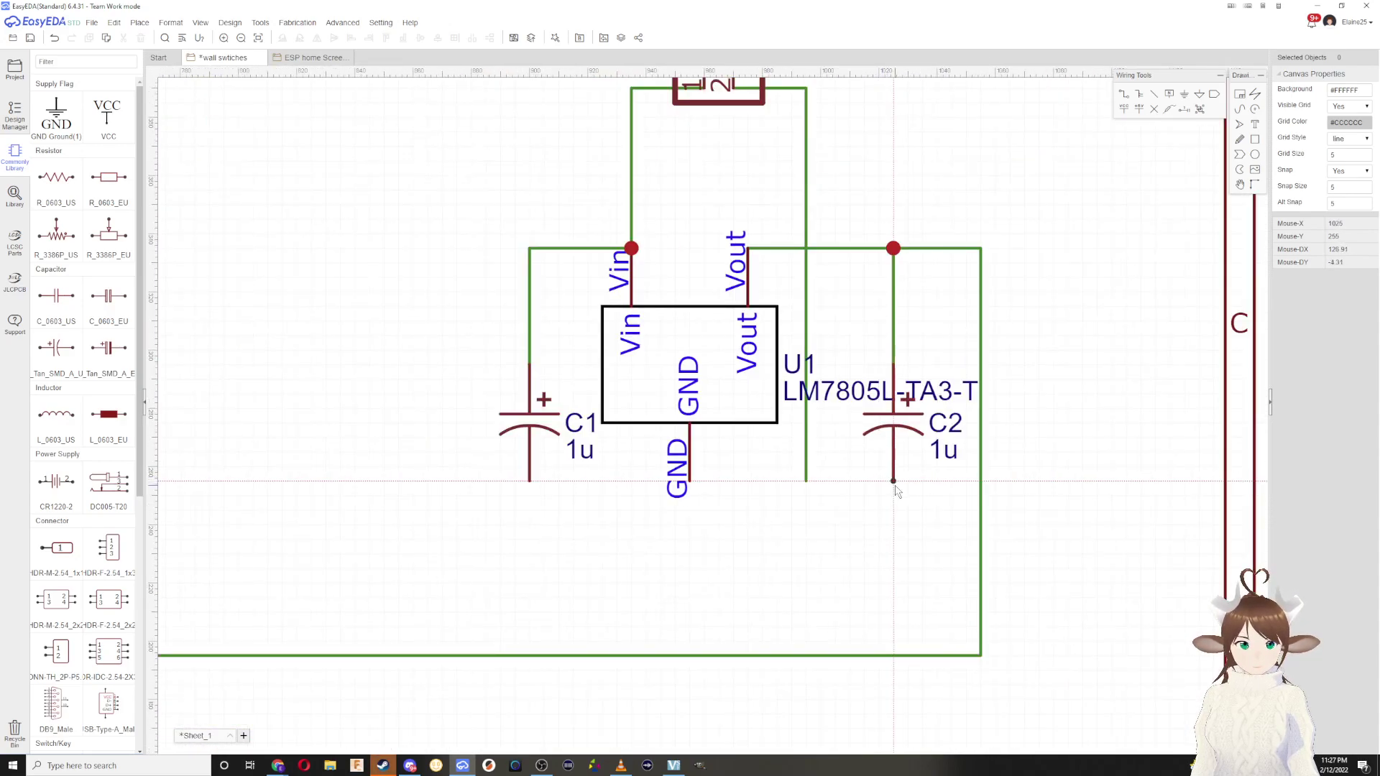
left_click(532, 483)
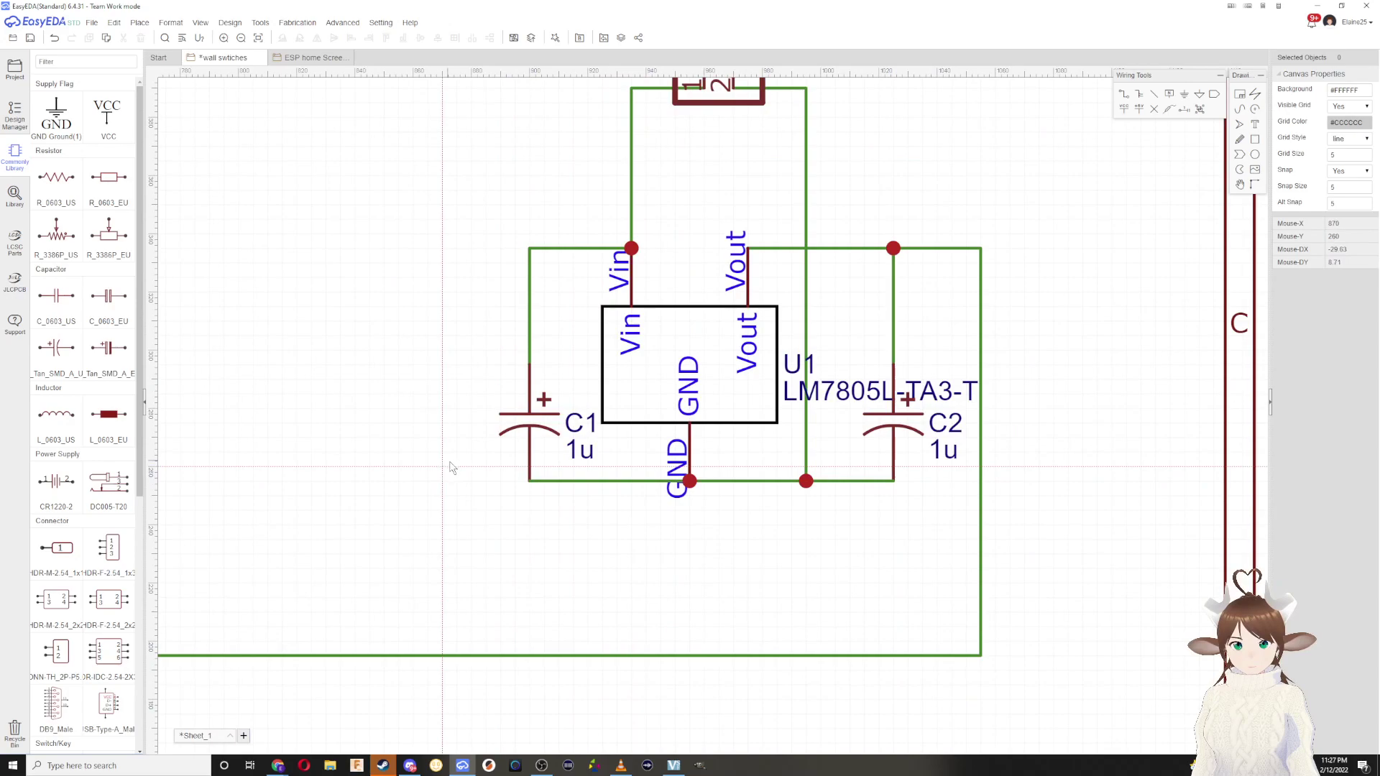
Step: Wire the ground rail at R7's free end to C1's negative end
scroll(688, 498, "down", 2)
left_click(477, 423)
left_click(732, 502)
left_click(732, 503)
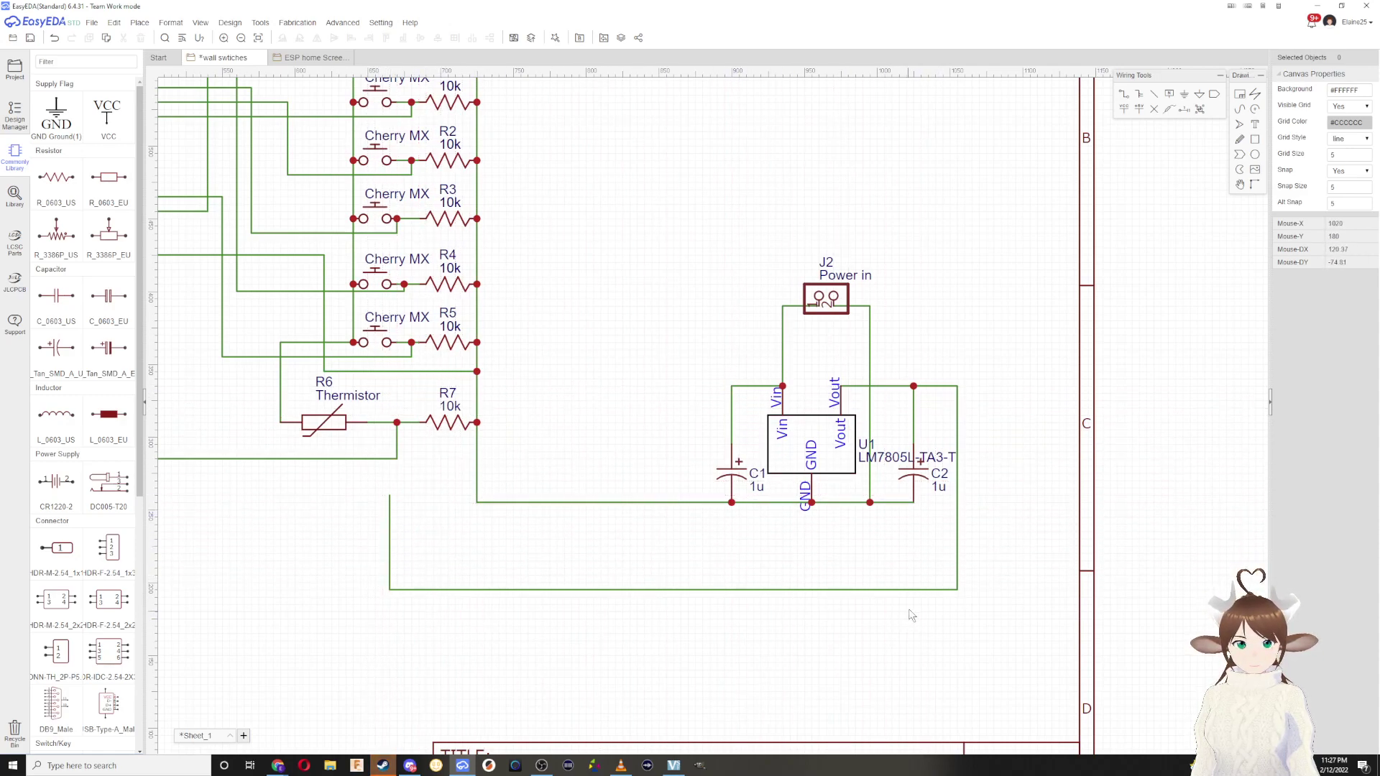
Step: Delete the pasted Vout wire and wire C2's positive end directly to the regulator's Vout pin
left_click(918, 590)
key("Delete")
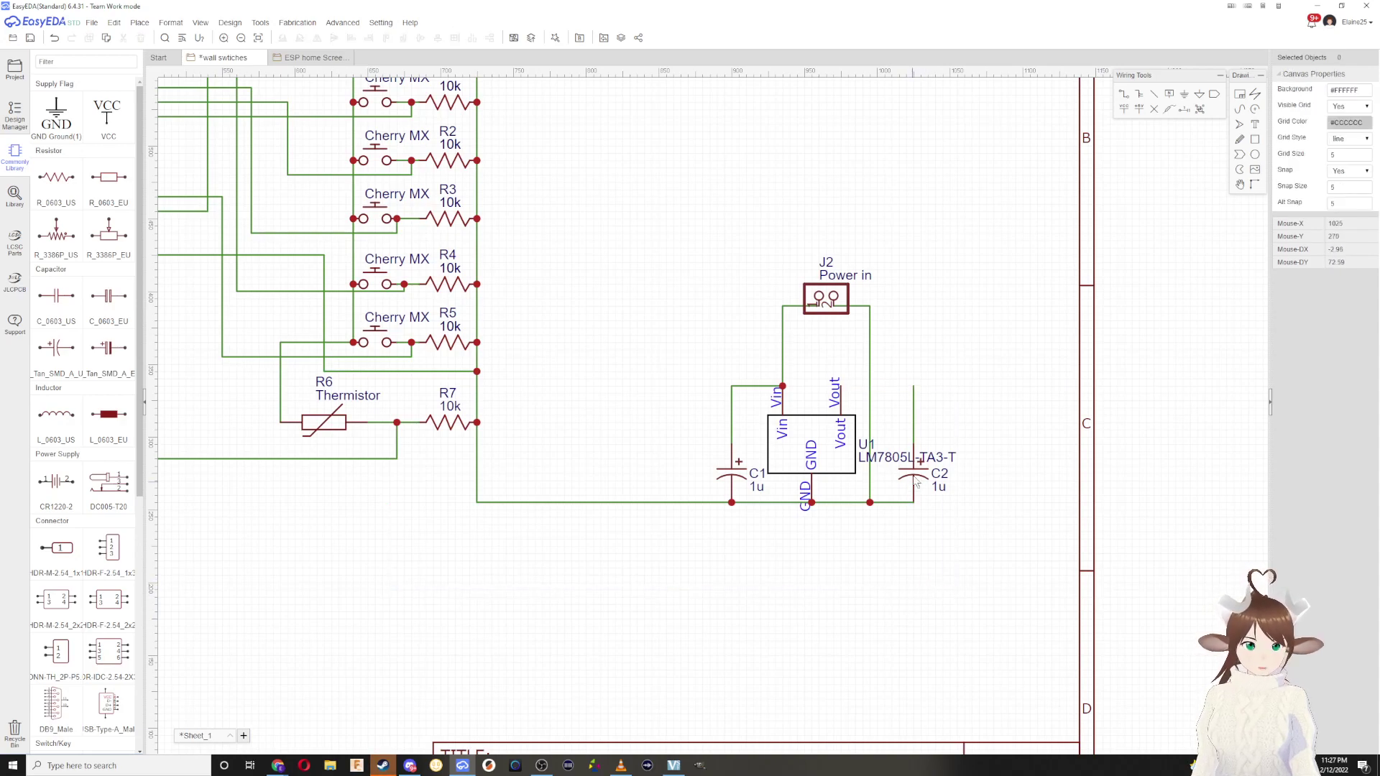
left_click(914, 386)
left_click(840, 386)
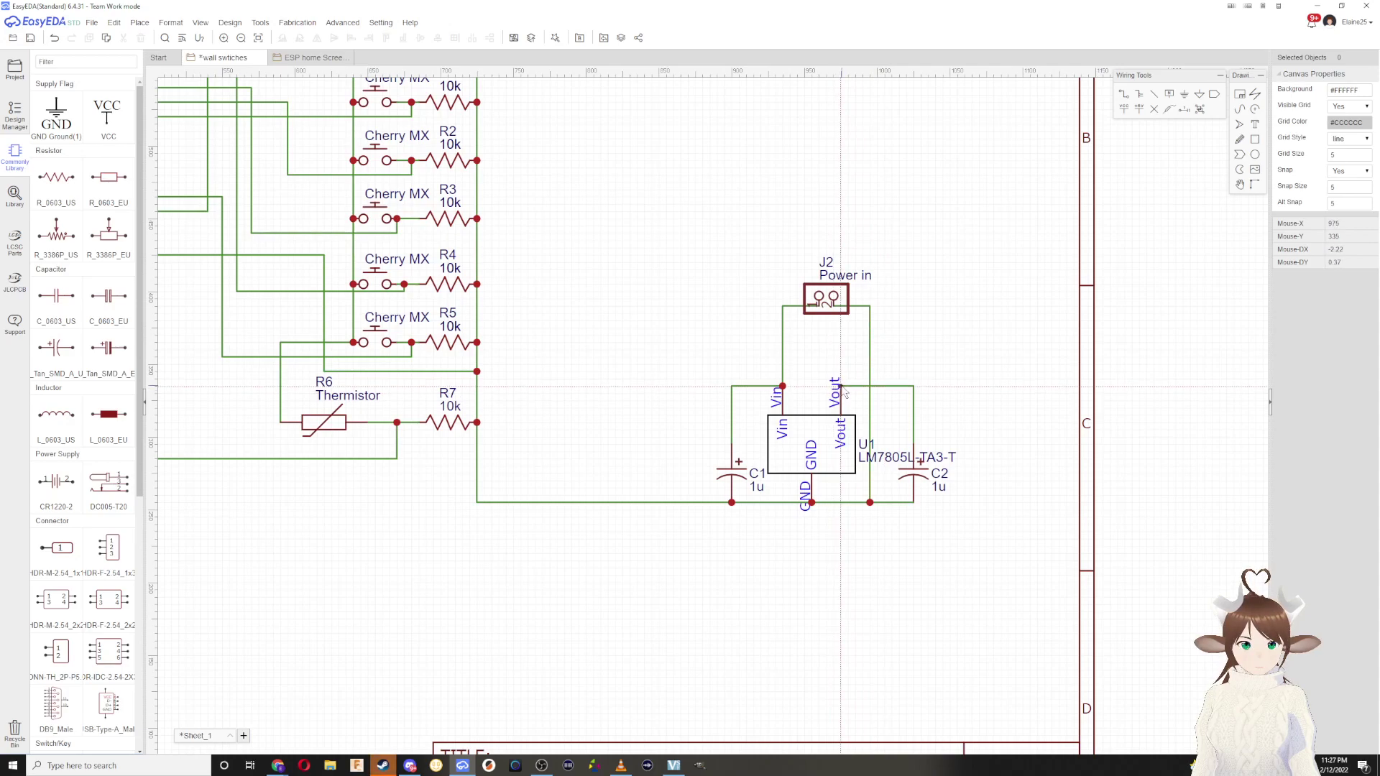
left_click(840, 349)
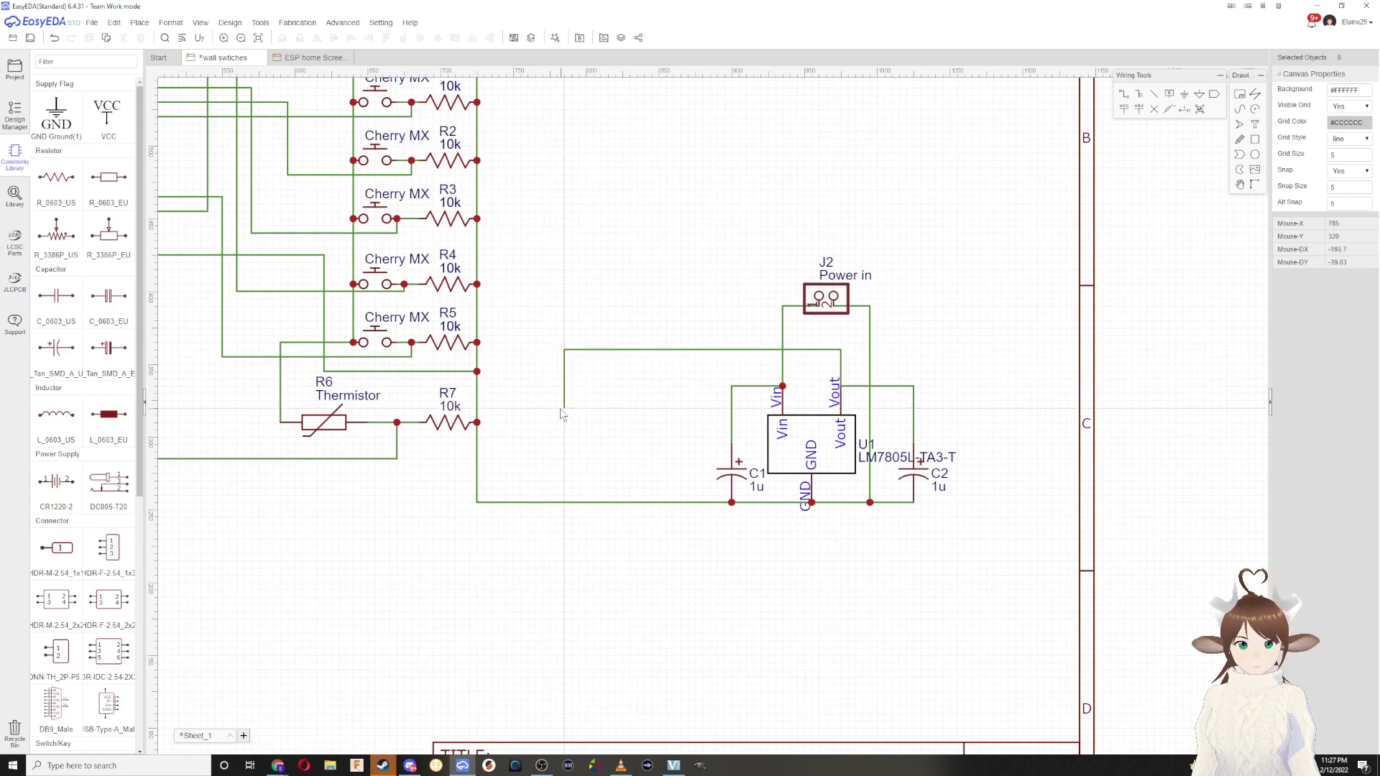
right_click_drag(563, 403, 719, 371)
key("Escape")
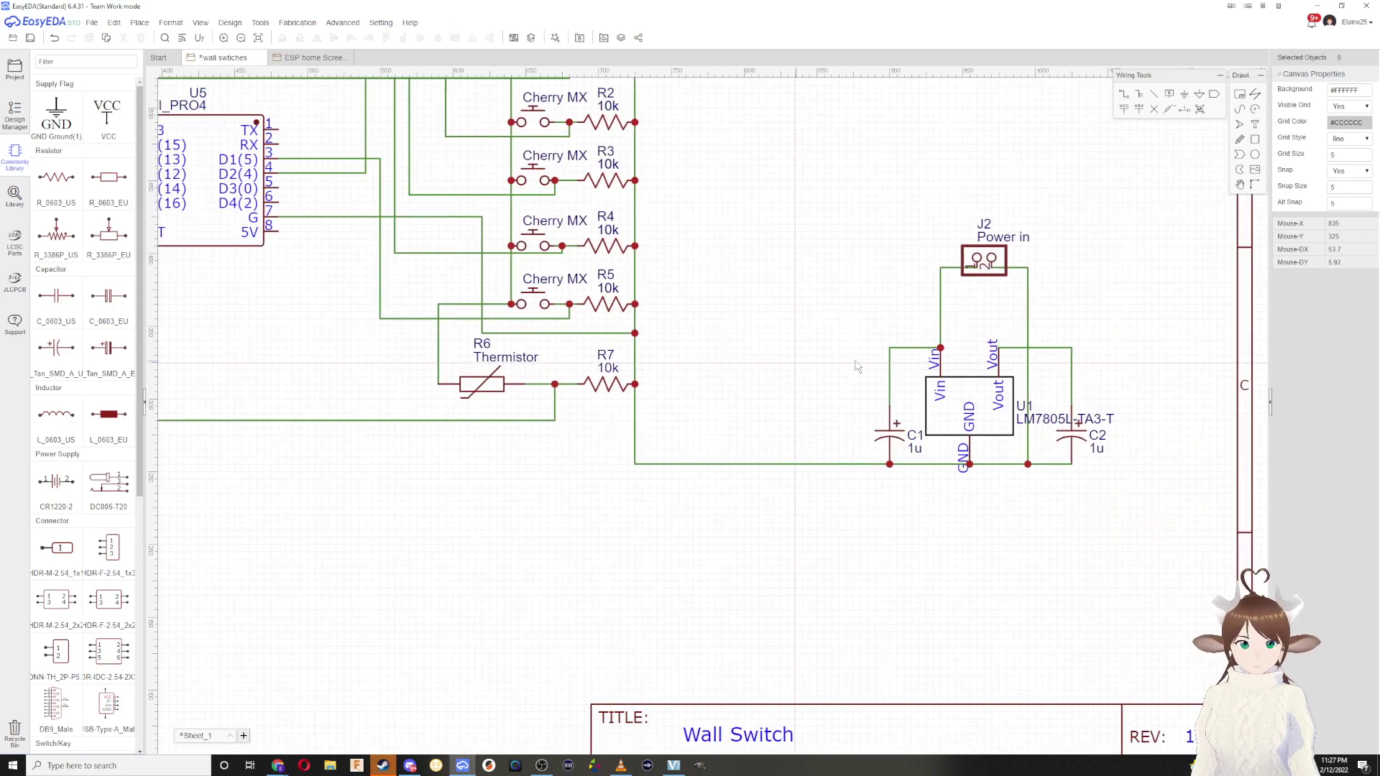
Step: Wire the Vout side of C2 to the WEMOS module's 5V pin, routing below the ground wire
left_click(1071, 348)
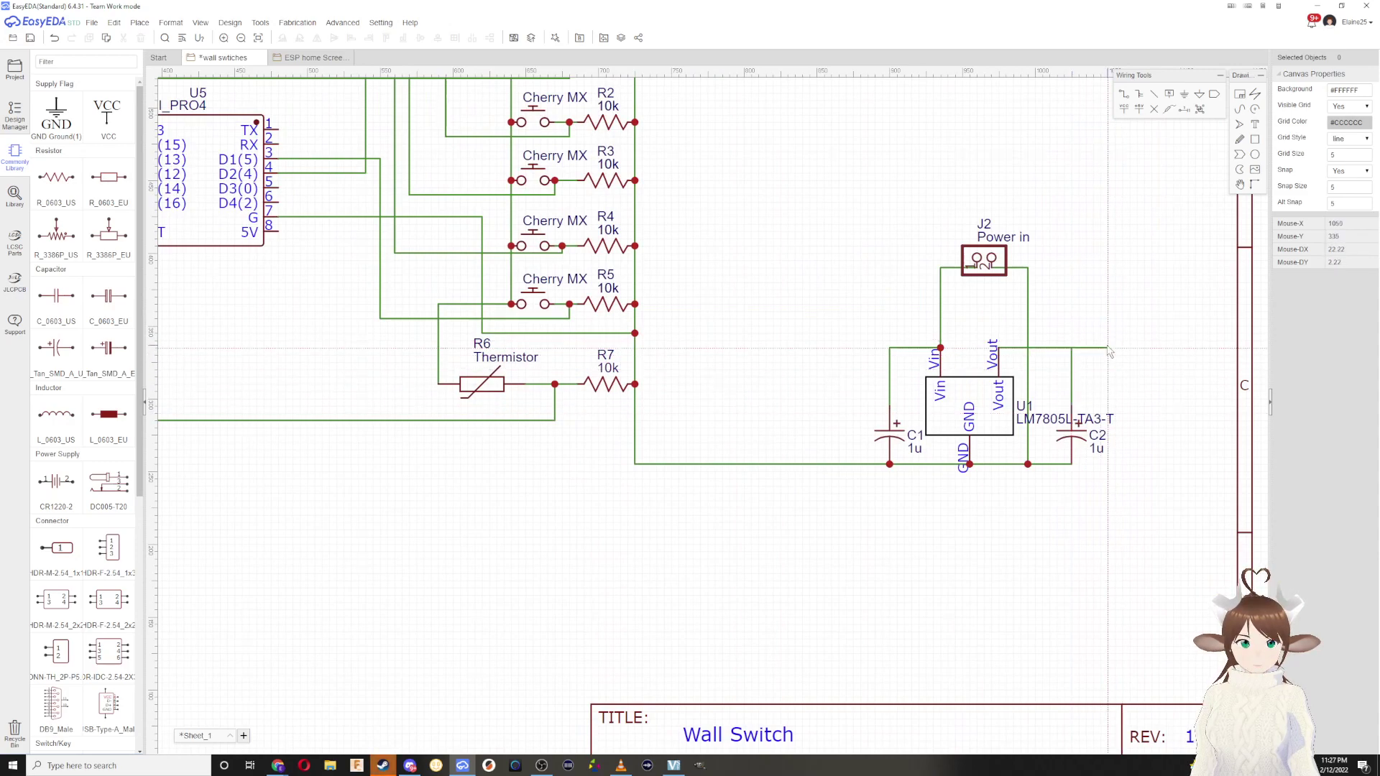
left_click(1109, 349)
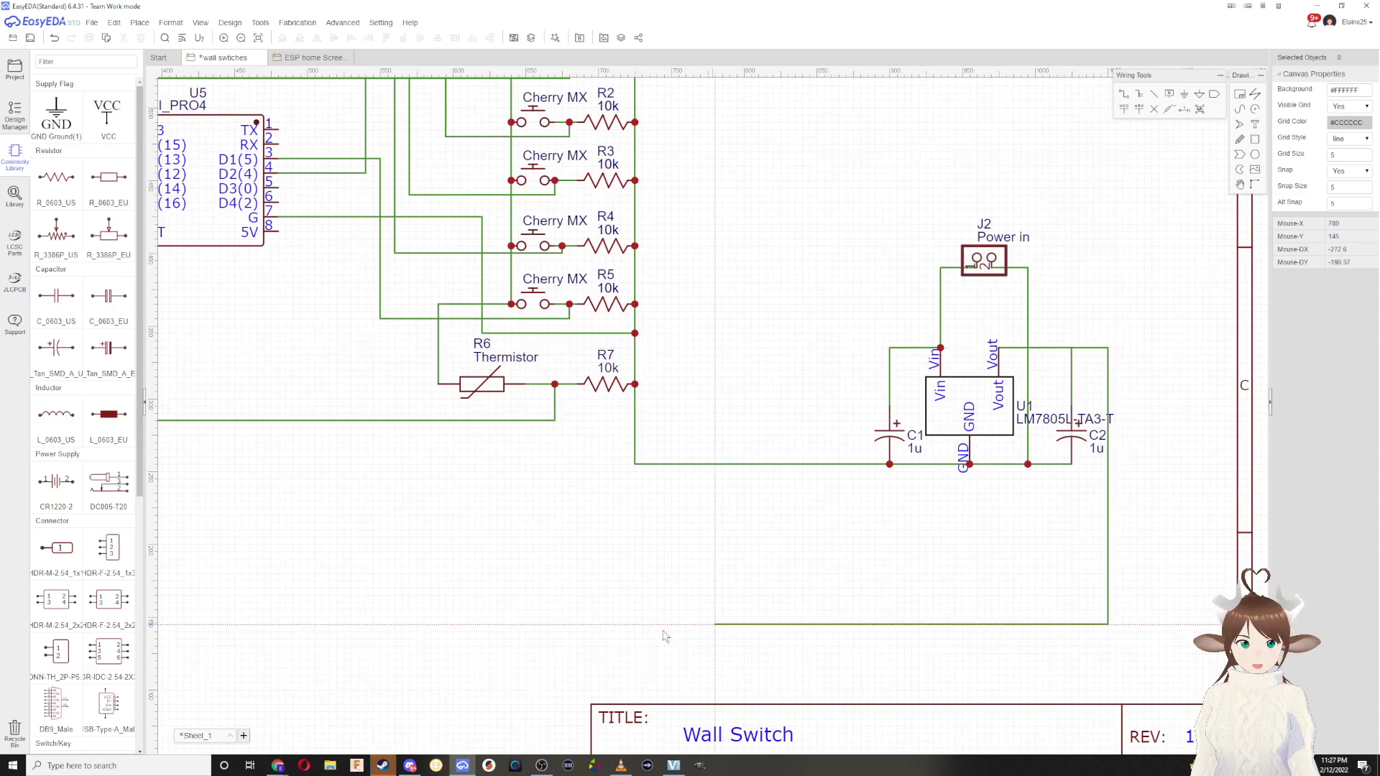
left_click(278, 616)
left_click(278, 231)
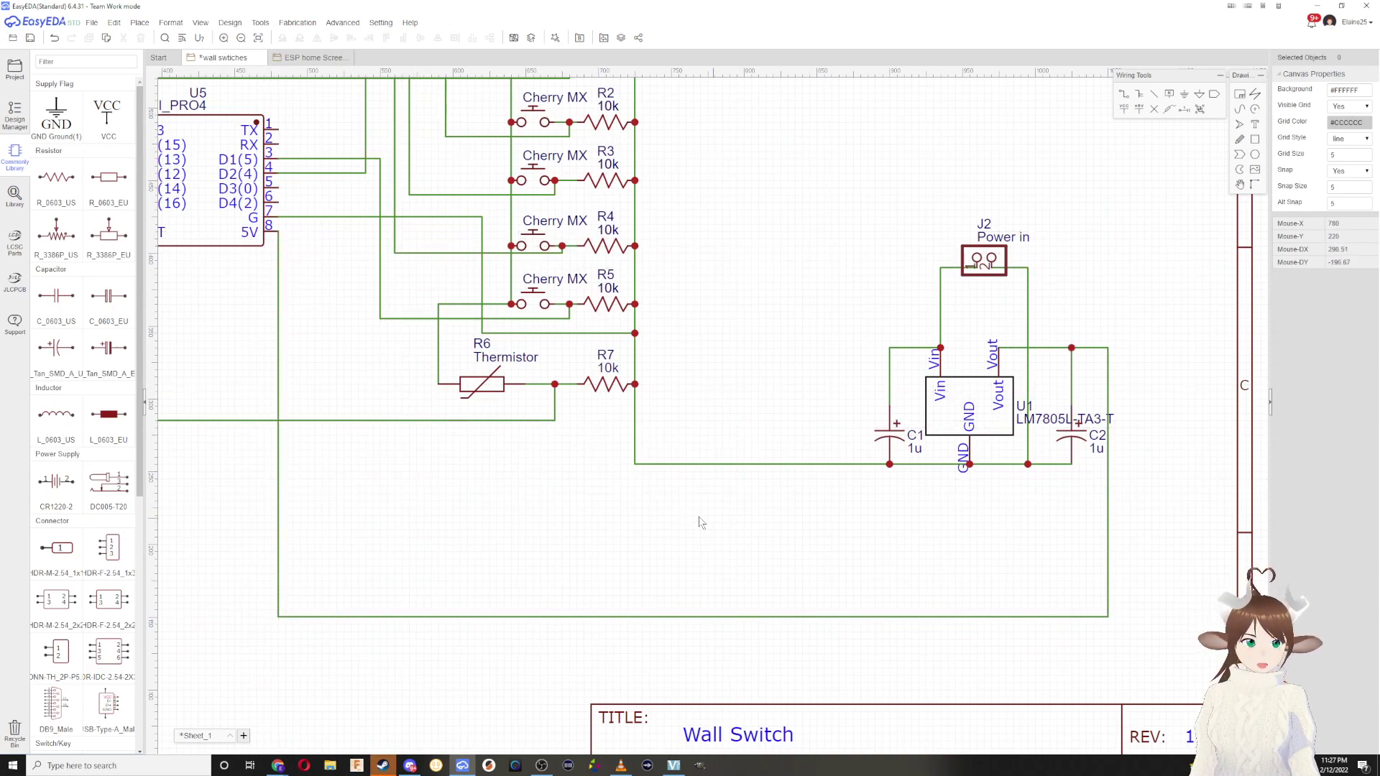
Step: Save the wall switches schematic and close the ESP home screen schematic
scroll(705, 525, "down", 3)
right_click_drag(719, 540, 766, 542)
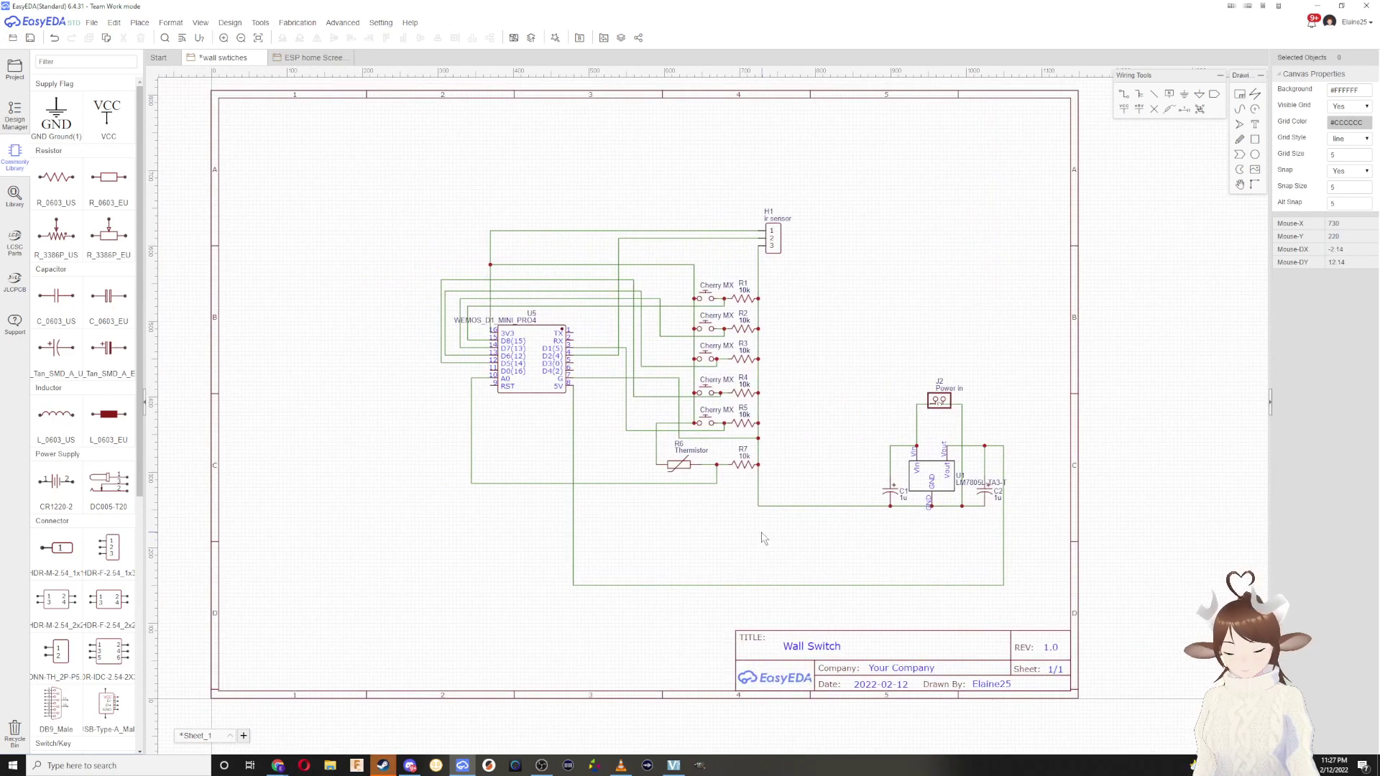
key("ctrl+s")
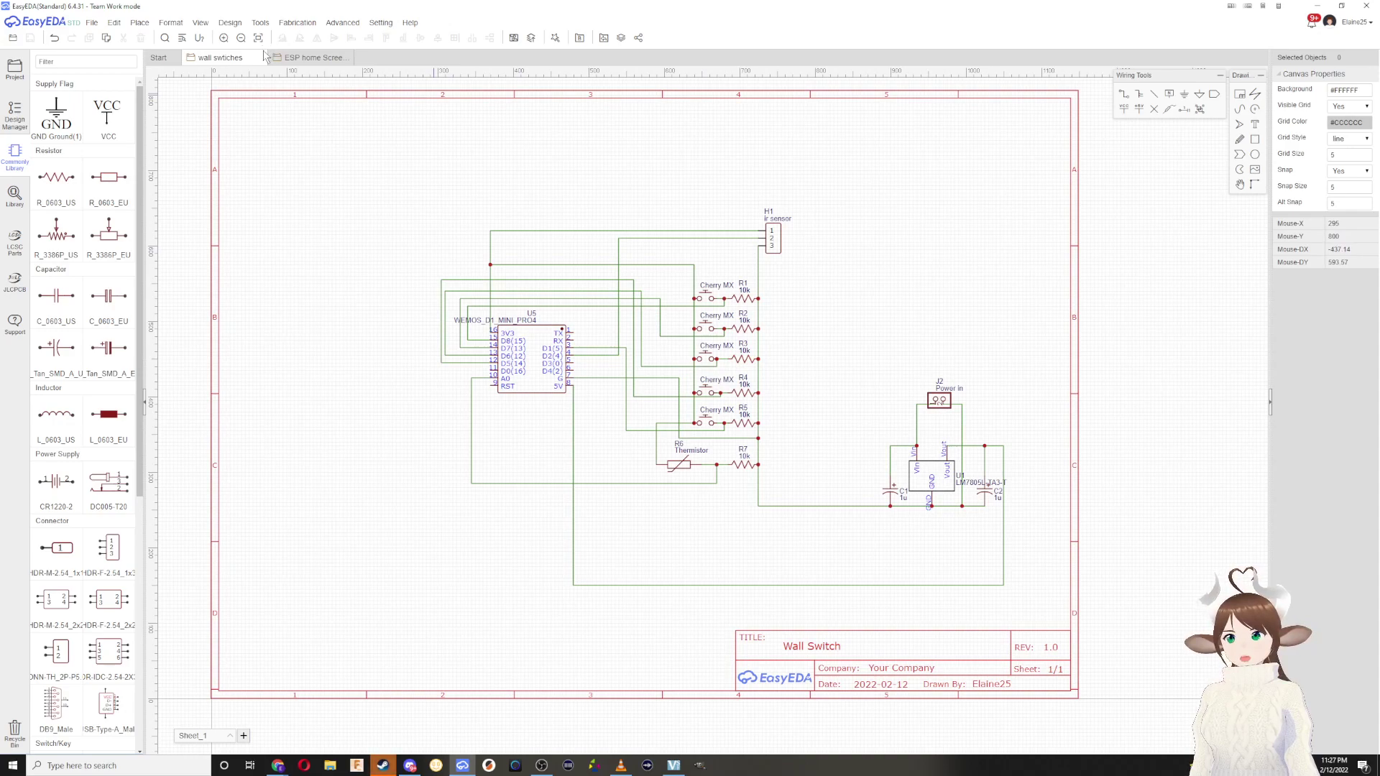
left_click(346, 58)
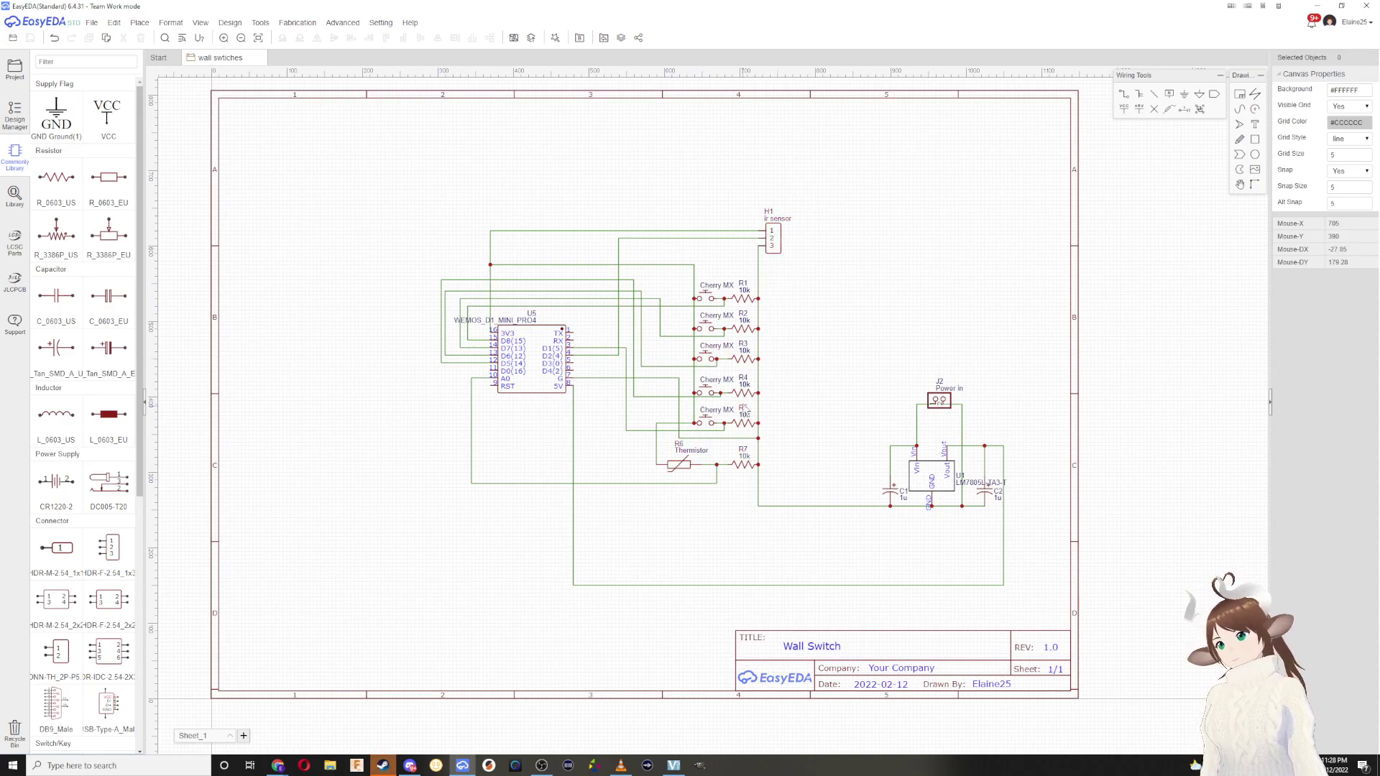
Step: Convert the schematic to a PCB without checking the nets, using mm, 2 copper layers and a rectangular 126 × 84 mm outline
left_click(230, 22)
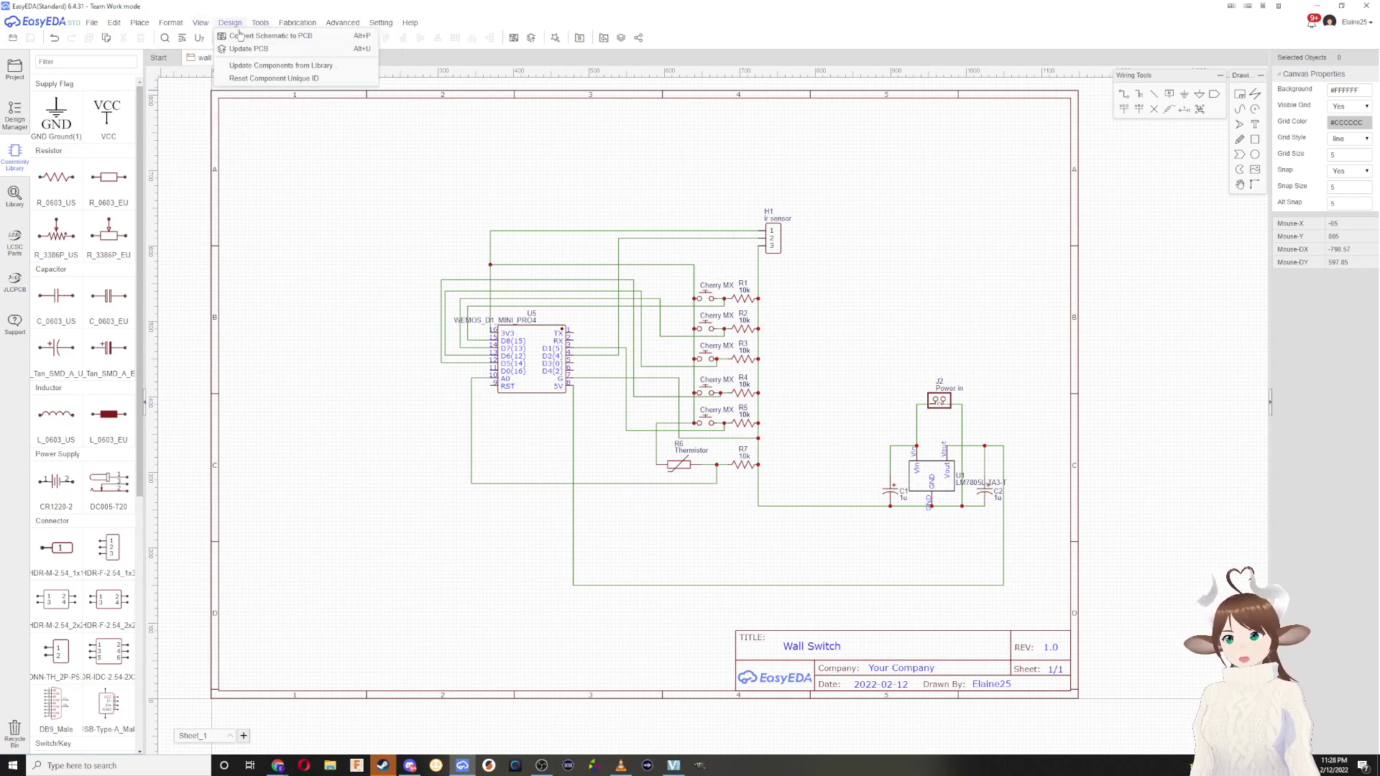
left_click(240, 36)
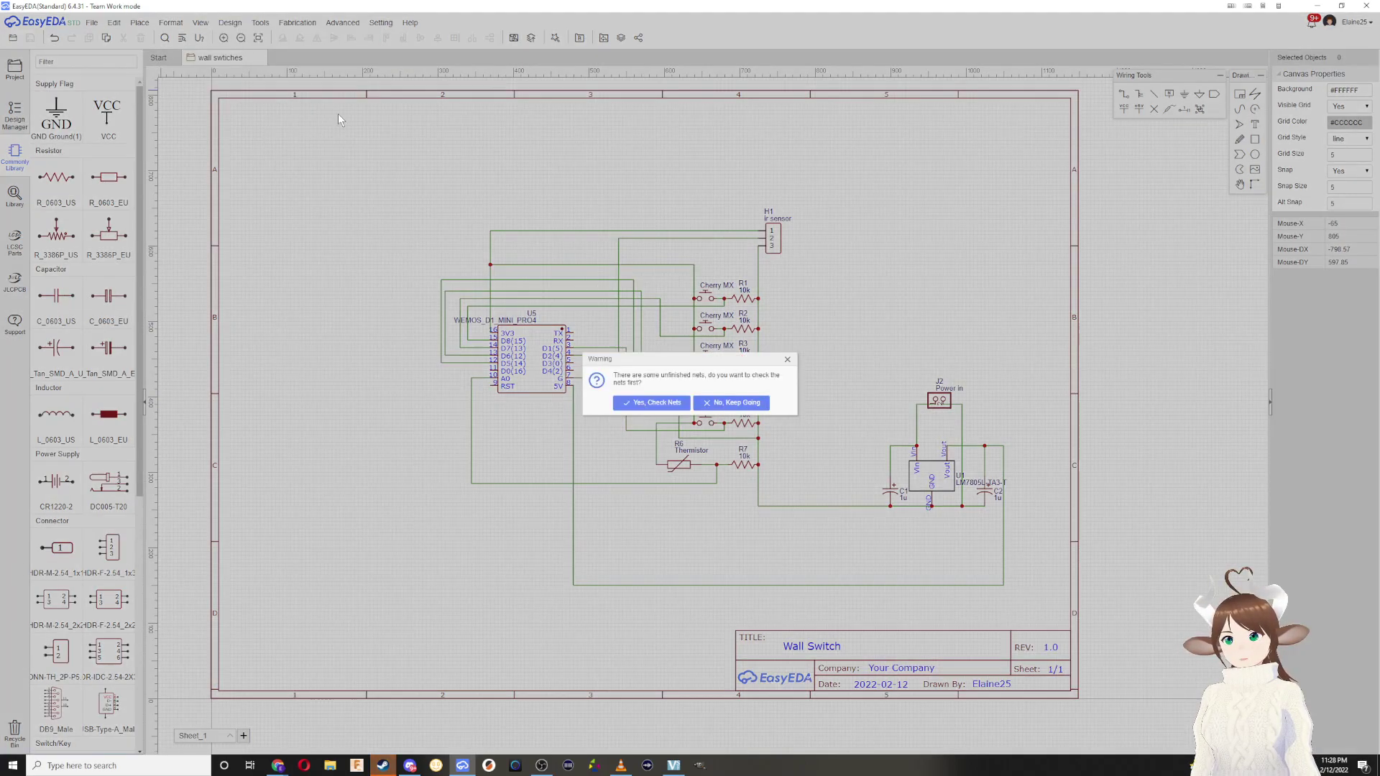
left_click(716, 407)
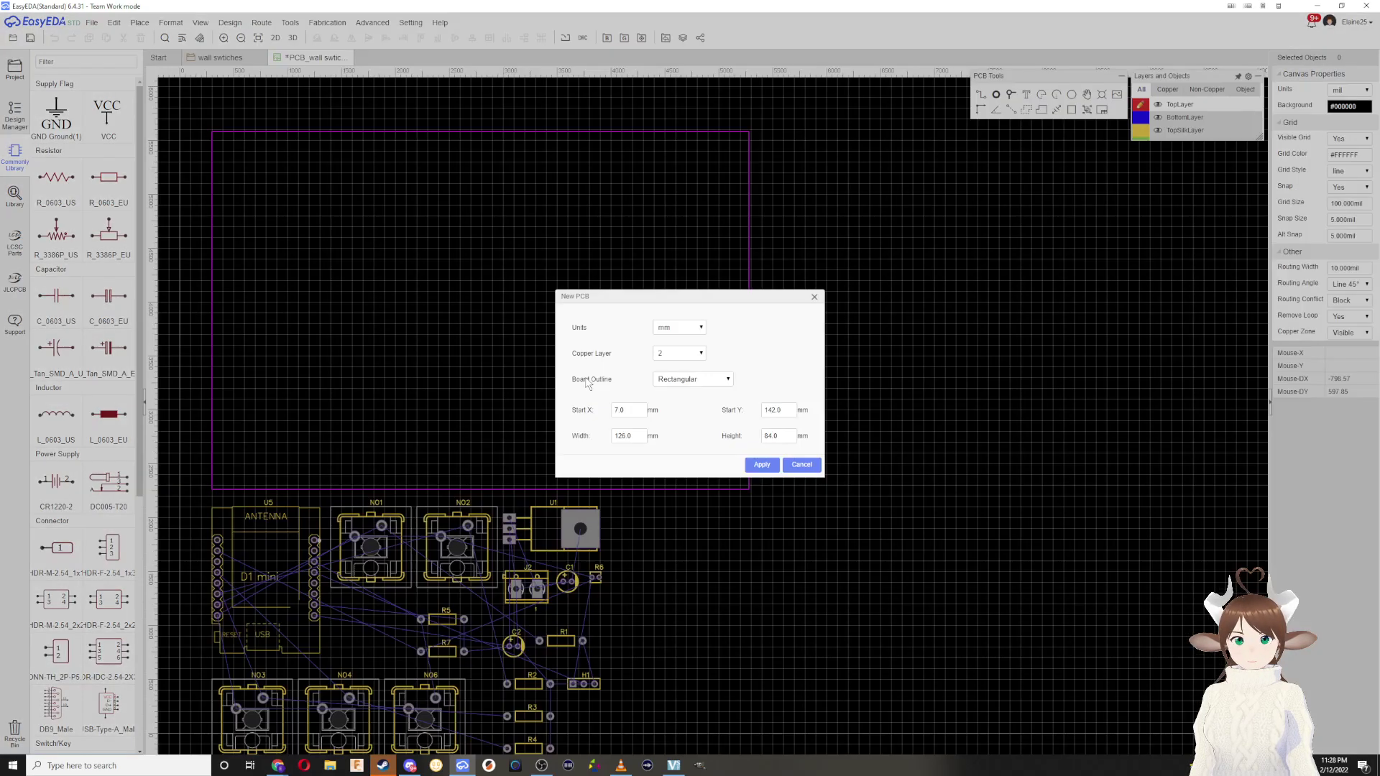
left_click(751, 467)
Step: Move switch NO1 inside the board outline, near its lower edge
scroll(765, 413, "down", 2)
left_click_drag(575, 530, 606, 451)
scroll(648, 486, "up", 2)
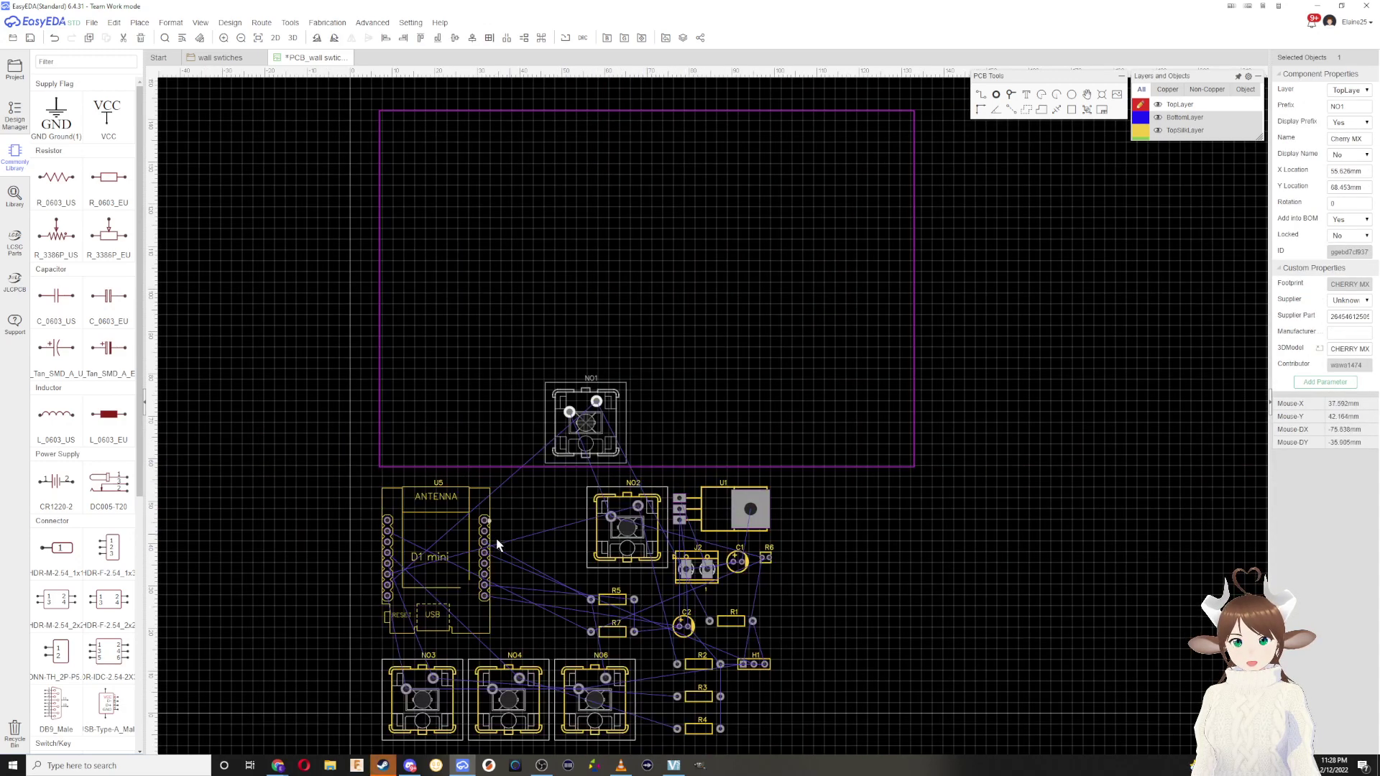
Step: Put the D1 mini module on the bottom layer and move it outside the board outline, beyond its right edge
left_click(475, 558)
mouse_move(1249, 123)
left_click(1360, 90)
left_click(1349, 108)
left_click_drag(456, 549, 1117, 289)
left_click(1145, 406)
right_click_drag(1130, 422, 1098, 494)
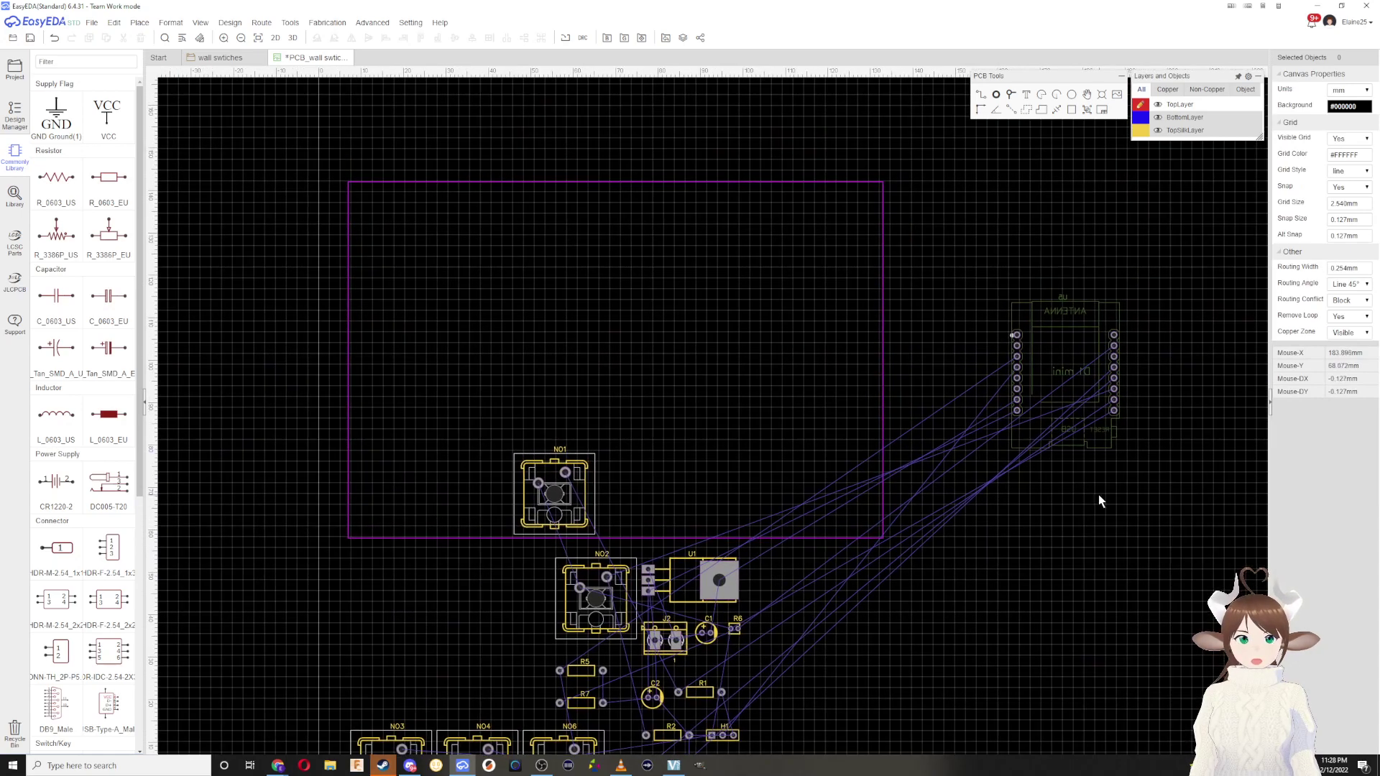
Step: Arrange the switches inside the board outline: NO1 in the first row, NO2 and NO3 side by side below, then NO4, then NO6
left_click_drag(595, 599, 512, 270)
right_click_drag(557, 679, 585, 553)
left_click_drag(457, 631, 741, 346)
right_click_drag(646, 292, 667, 413)
left_click_drag(619, 479, 579, 198)
left_click_drag(580, 291, 569, 339)
left_click_drag(577, 242, 584, 270)
left_click_drag(722, 480, 652, 324)
scroll(621, 320, "down", 2)
left_click_drag(568, 626, 615, 382)
left_click_drag(626, 649, 618, 460)
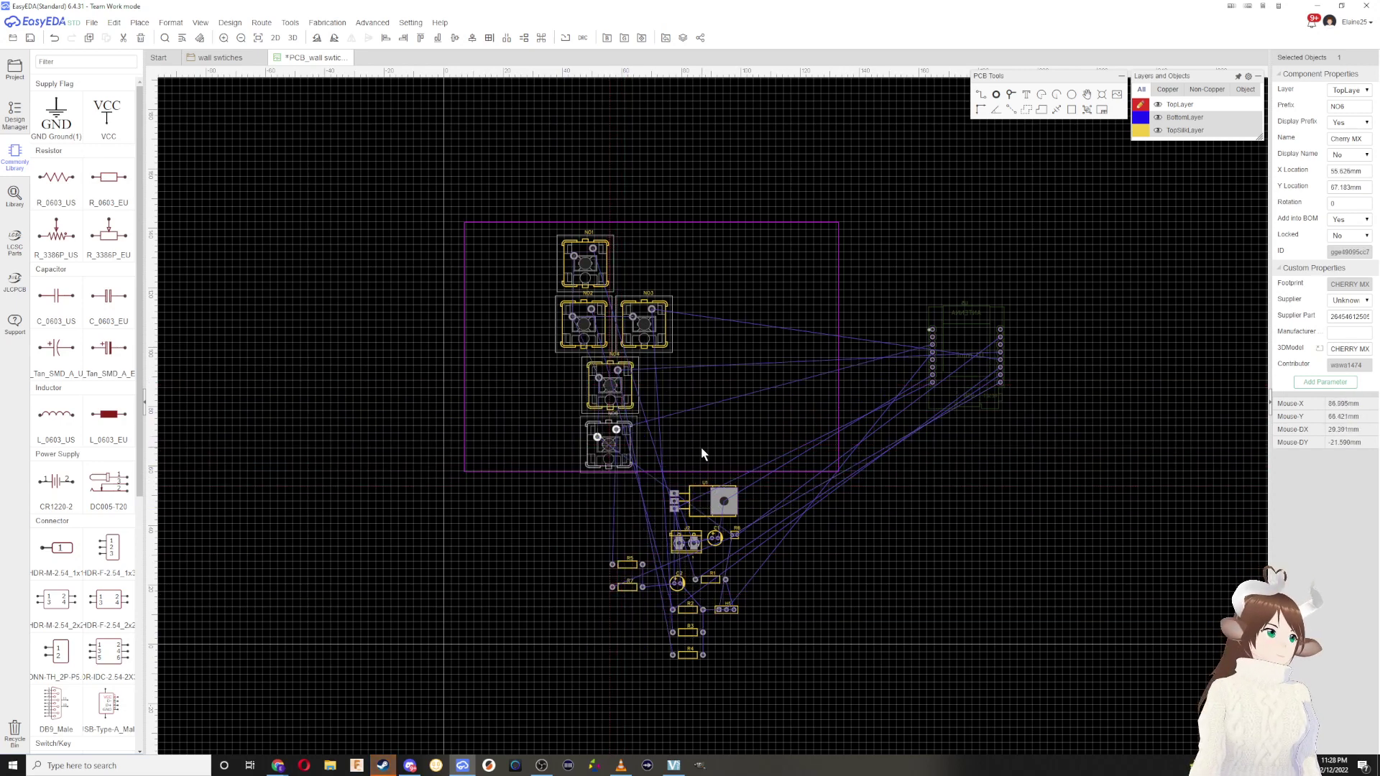
Step: Narrow the board outline to about 79 mm by moving its right edge inward
scroll(700, 449, "up", 4)
scroll(689, 447, "down", 2)
right_click_drag(702, 413, 736, 503)
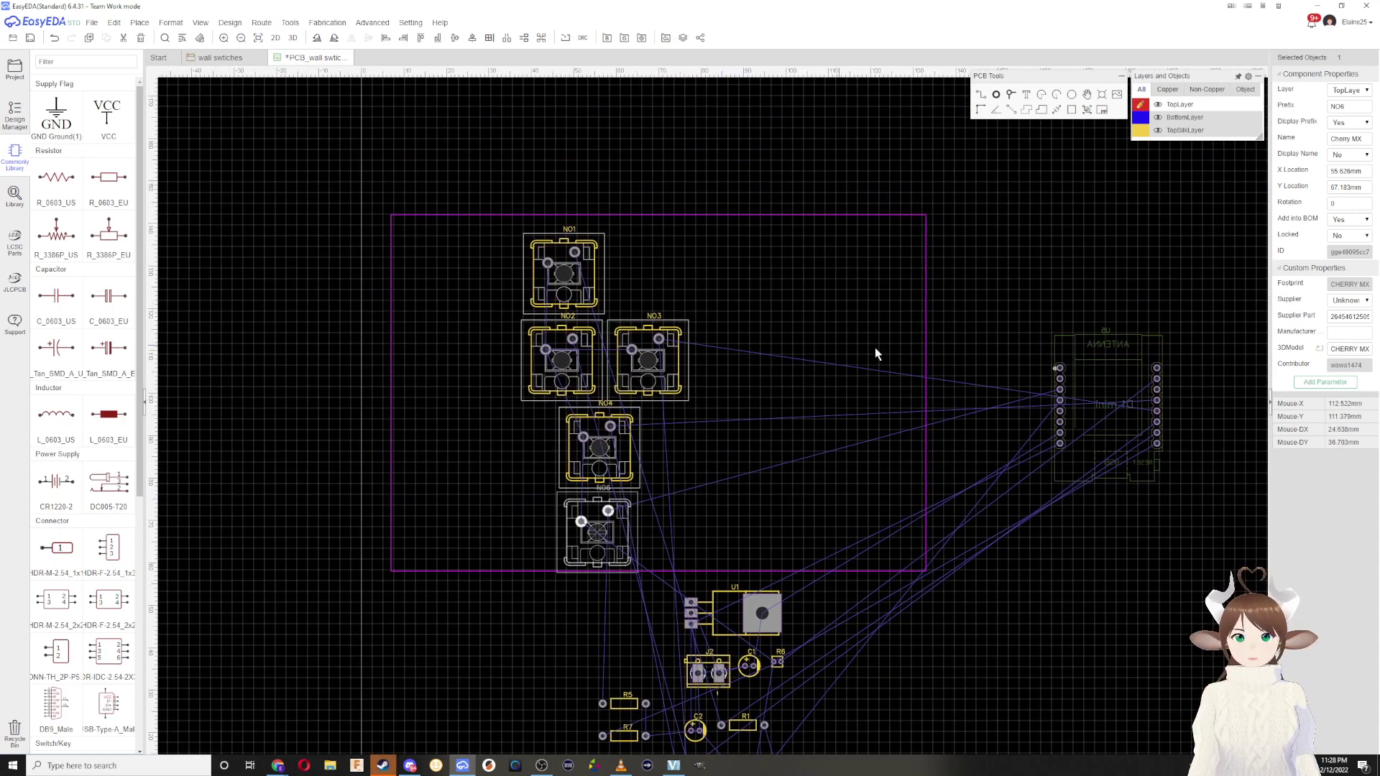
left_click(926, 352)
left_click_drag(926, 352, 726, 344)
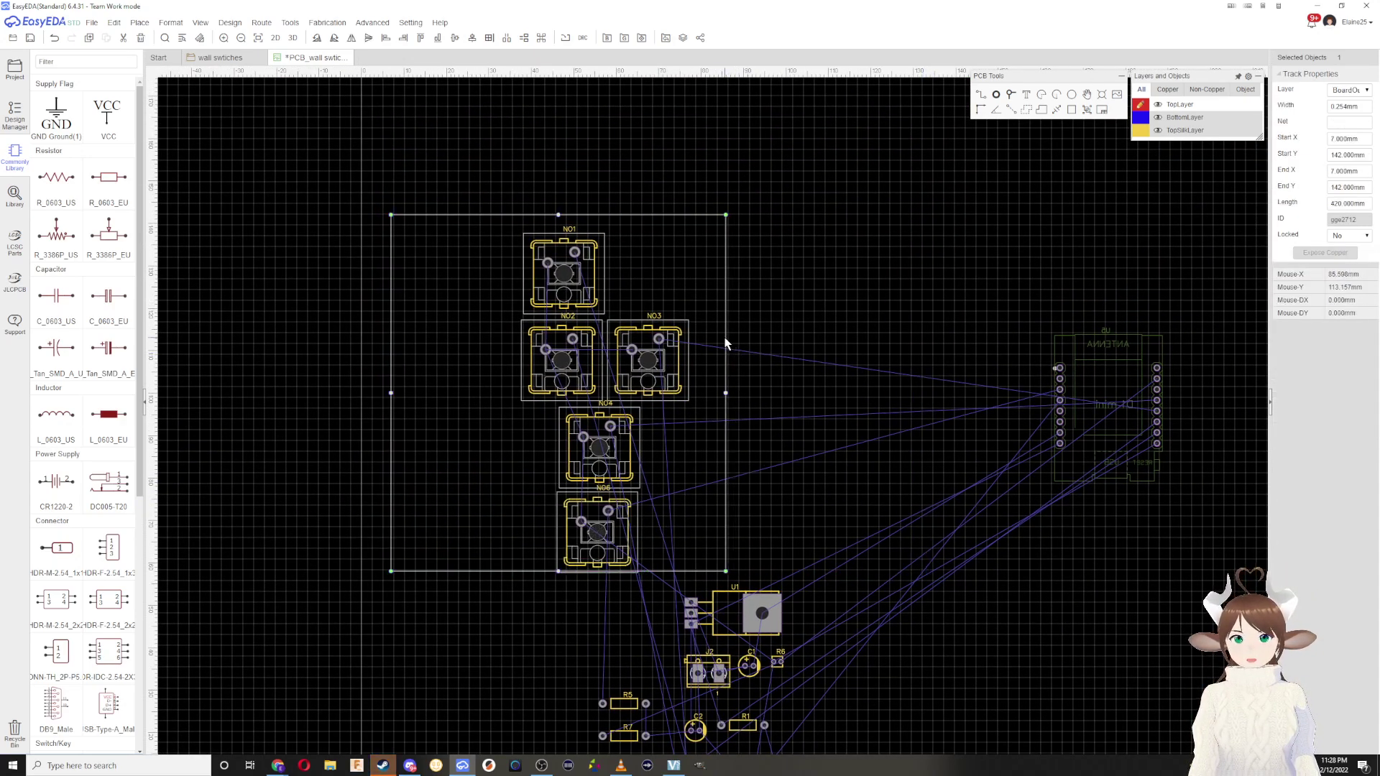
Step: Narrow the board outline to about 50 mm by moving its left edge inward, close to switches NO1 and NO2
left_click(395, 336)
left_click_drag(390, 338, 512, 325)
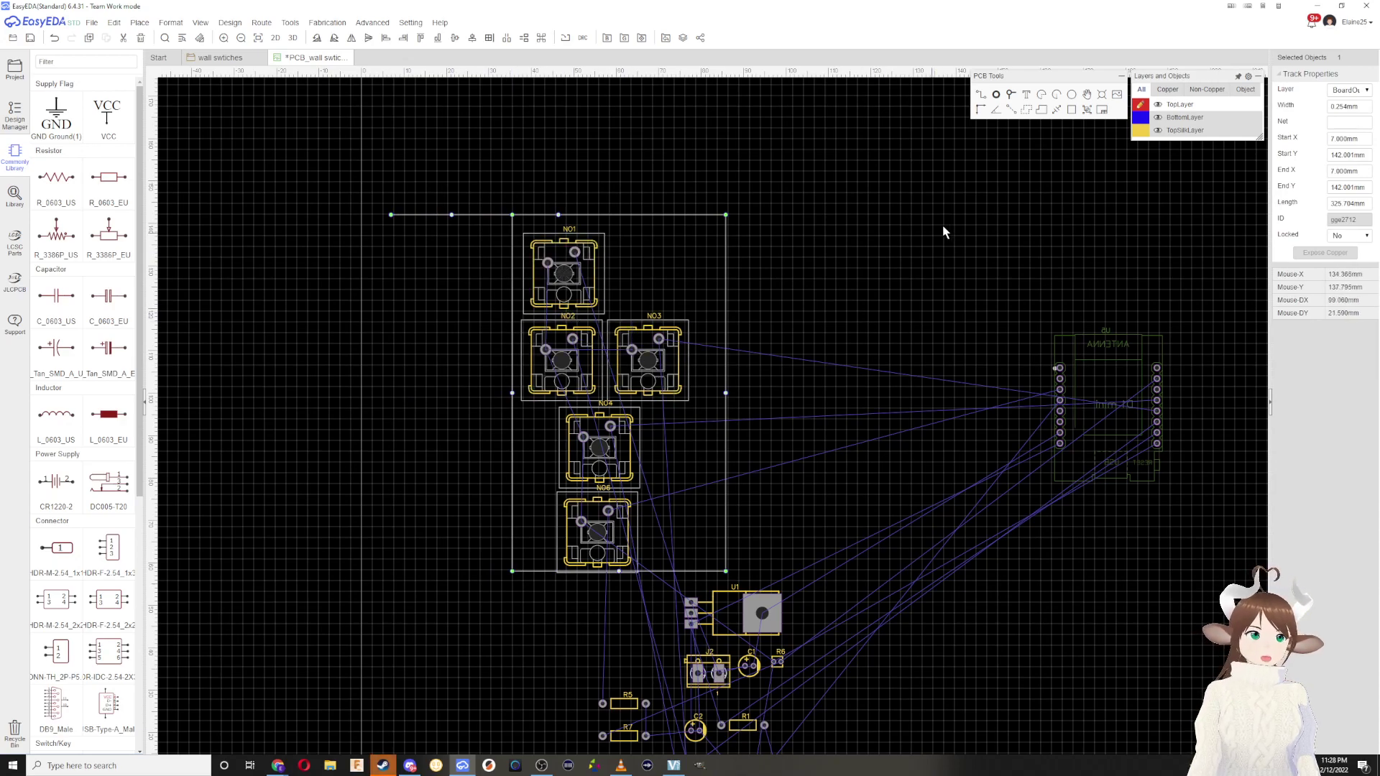
scroll(548, 271, "up", 4)
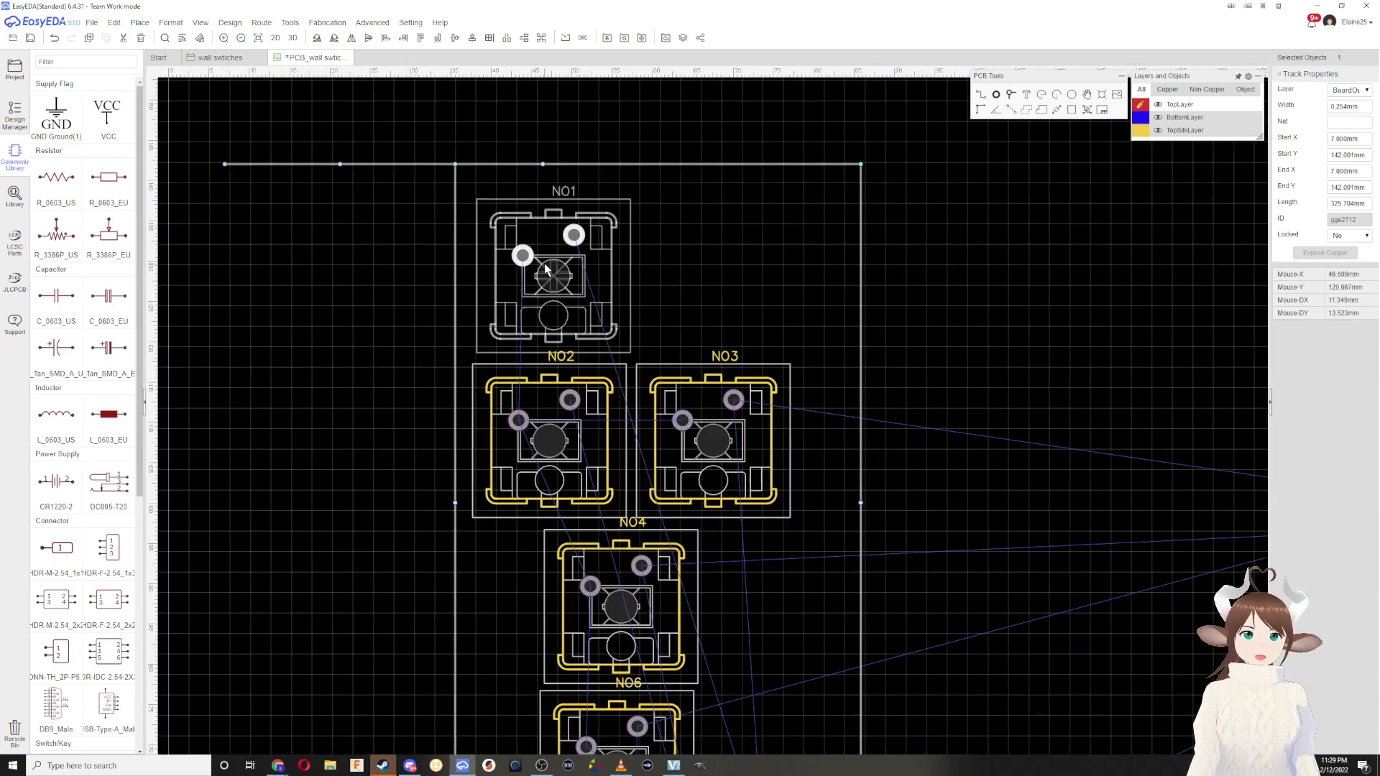
scroll(545, 269, "down", 2)
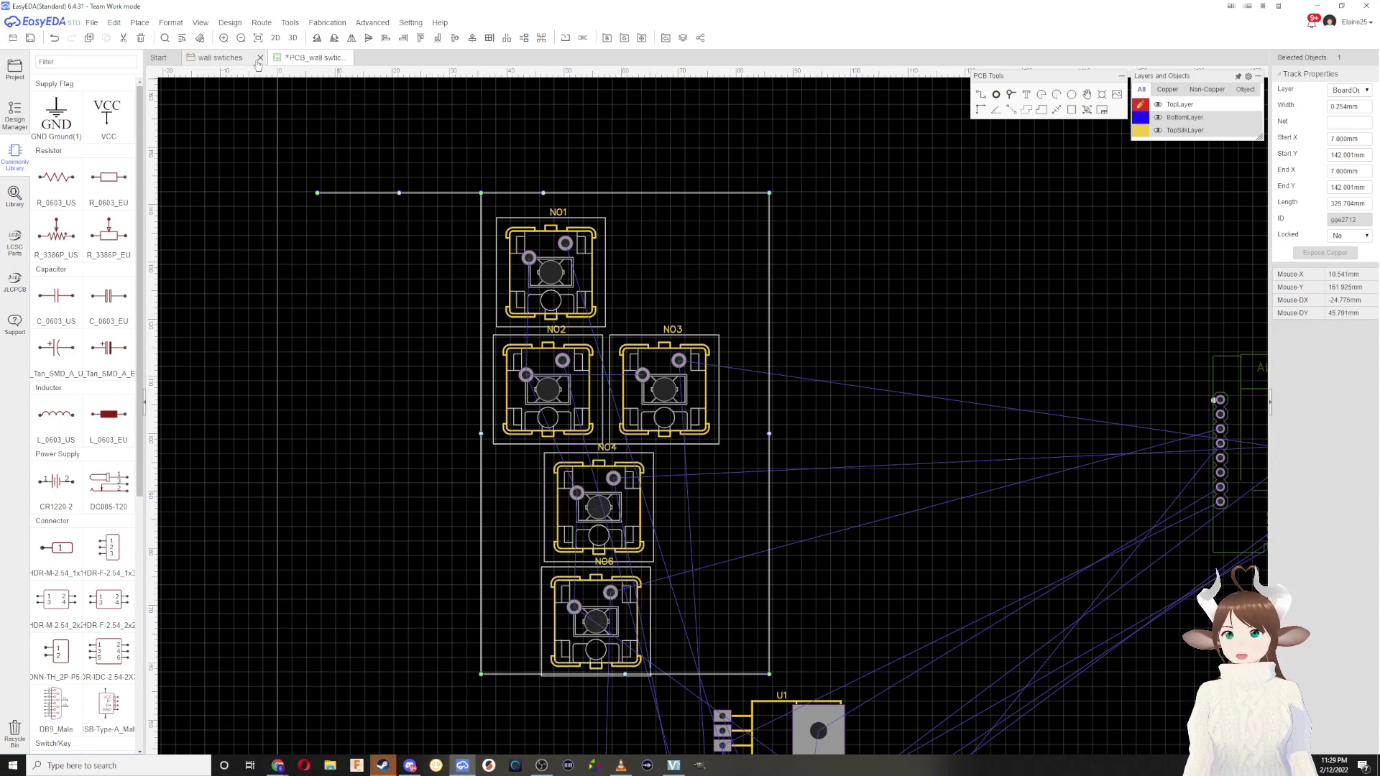
Step: Check the switch and IR sensor wiring in the wall switches schematic and return to the PCB layout
left_click(231, 64)
scroll(819, 415, "up", 2)
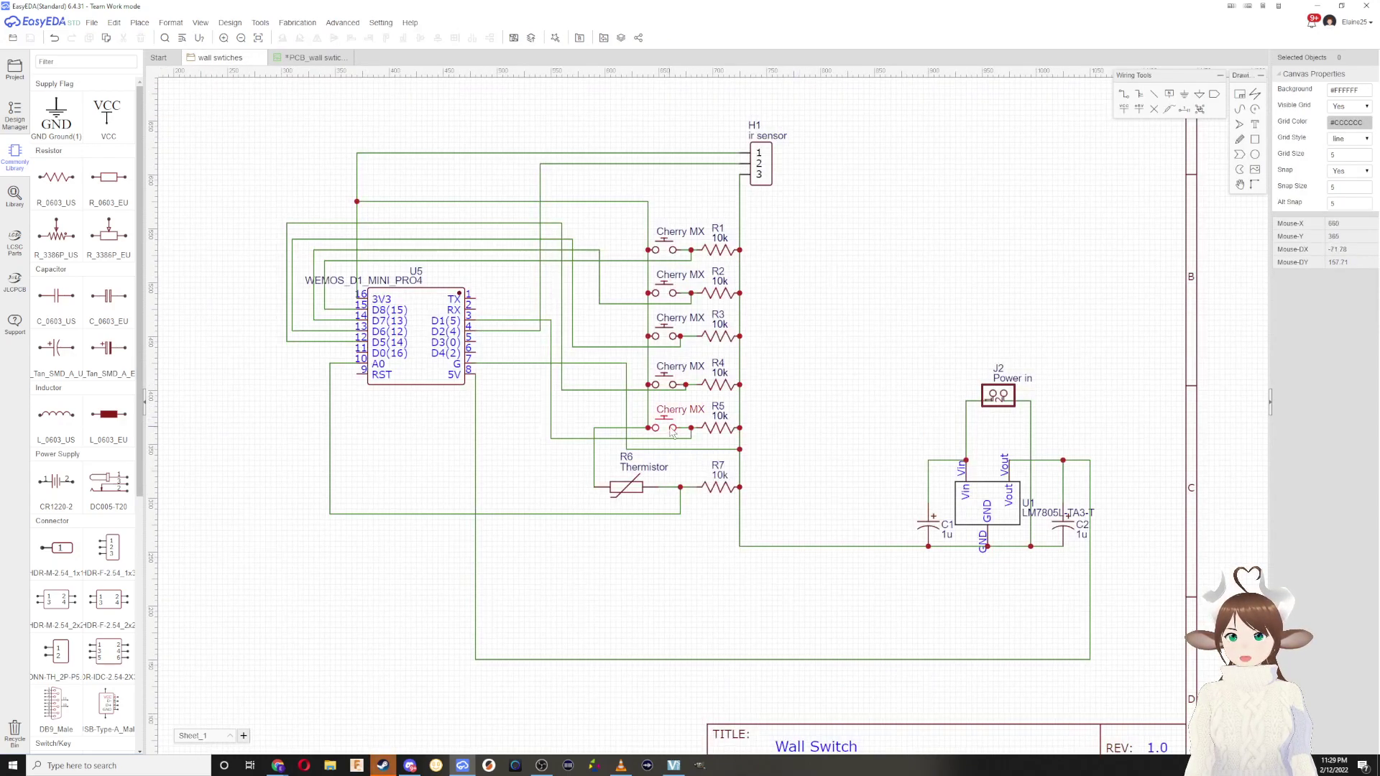
left_click(291, 63)
scroll(664, 463, "down", 2)
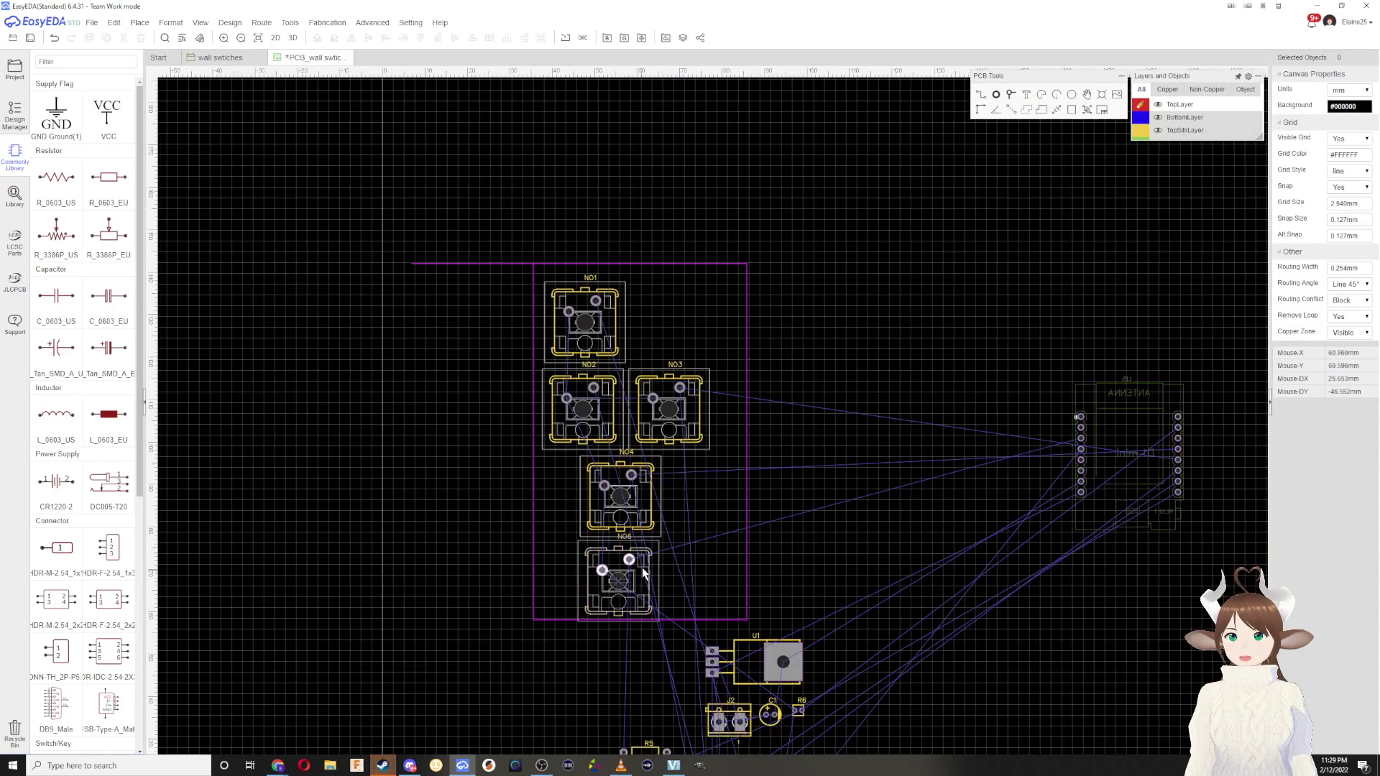
scroll(640, 565, "up", 3)
scroll(640, 565, "down", 2)
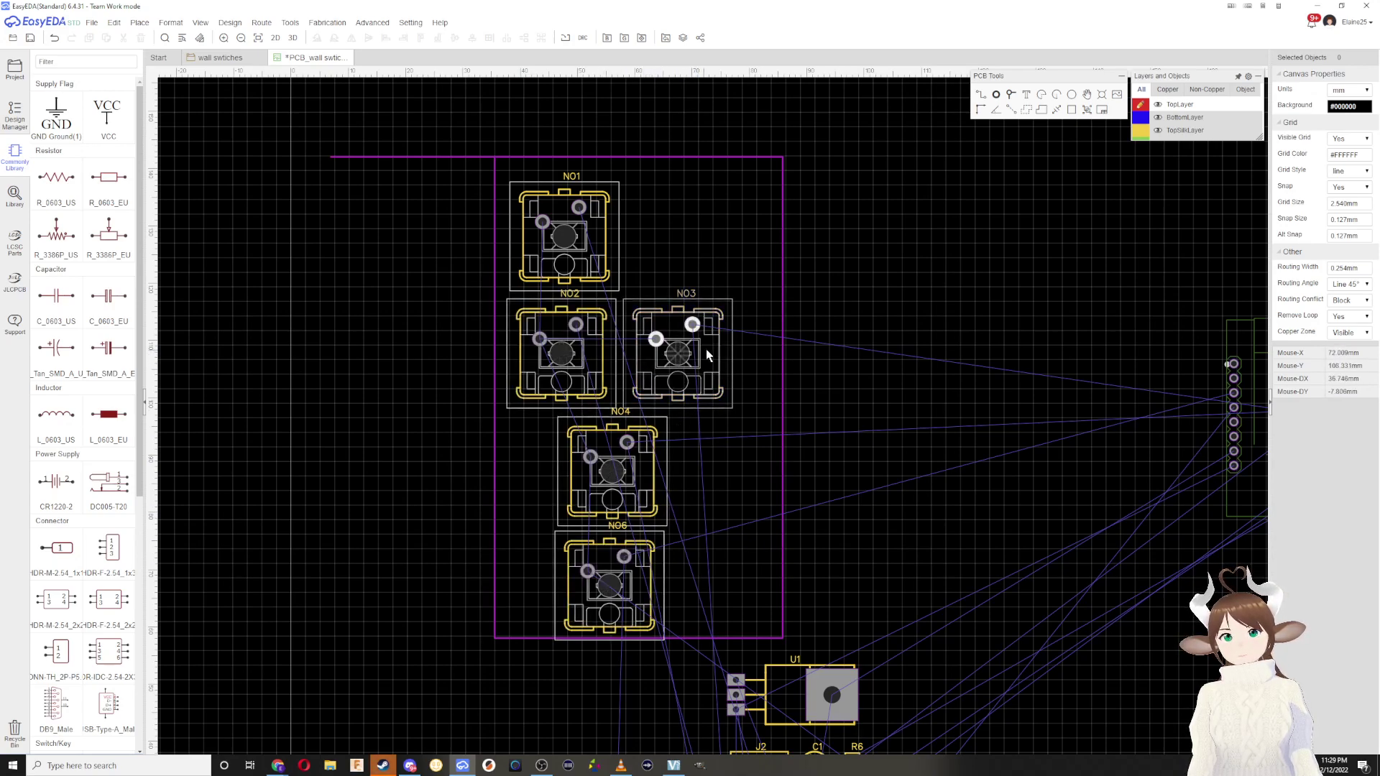
left_click_drag(760, 350, 577, 341)
Step: Move IR sensor header H1 from the unplaced parts into the board outline, beside NO1 and above NO3
scroll(827, 429, "down", 3)
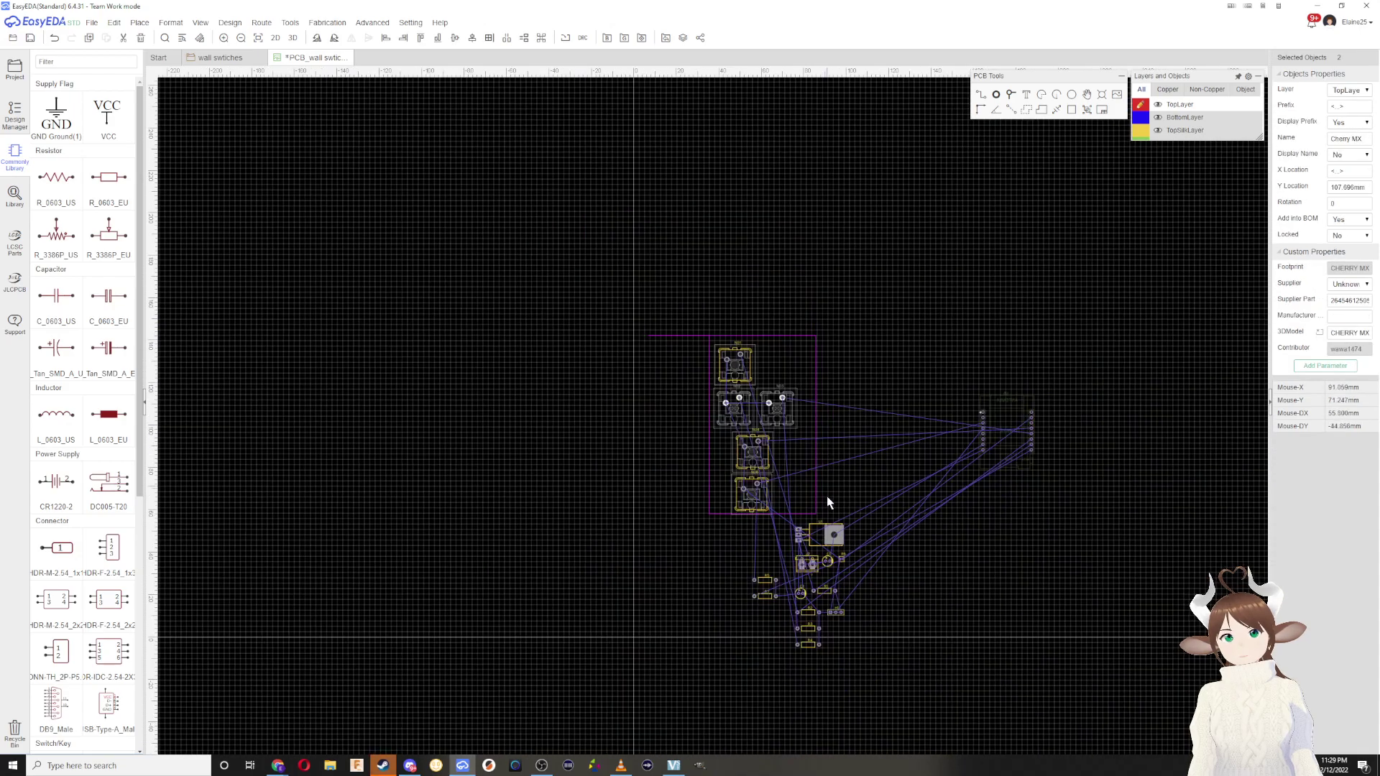
scroll(826, 500, "up", 2)
right_click_drag(858, 627, 877, 468)
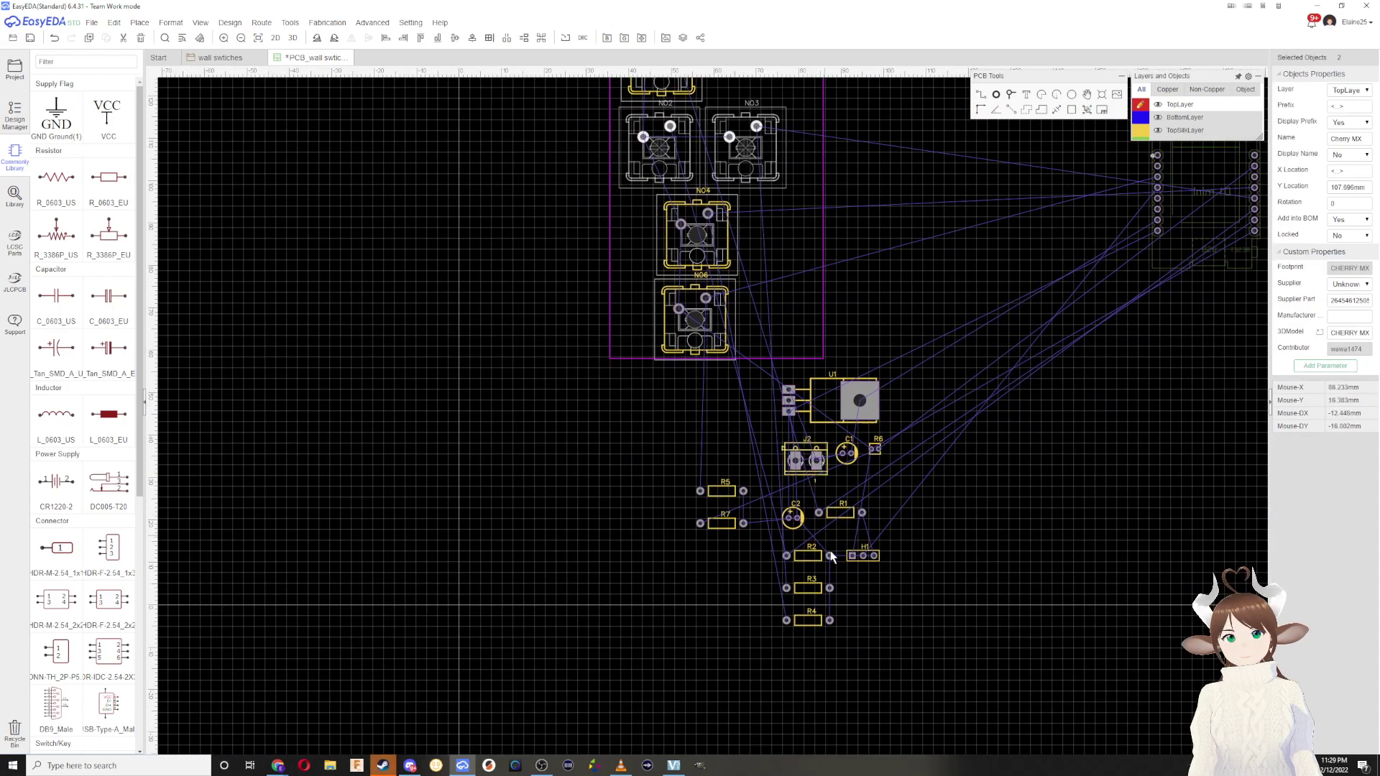
left_click_drag(871, 558, 866, 285)
right_click_drag(866, 285, 884, 647)
left_click_drag(884, 647, 786, 414)
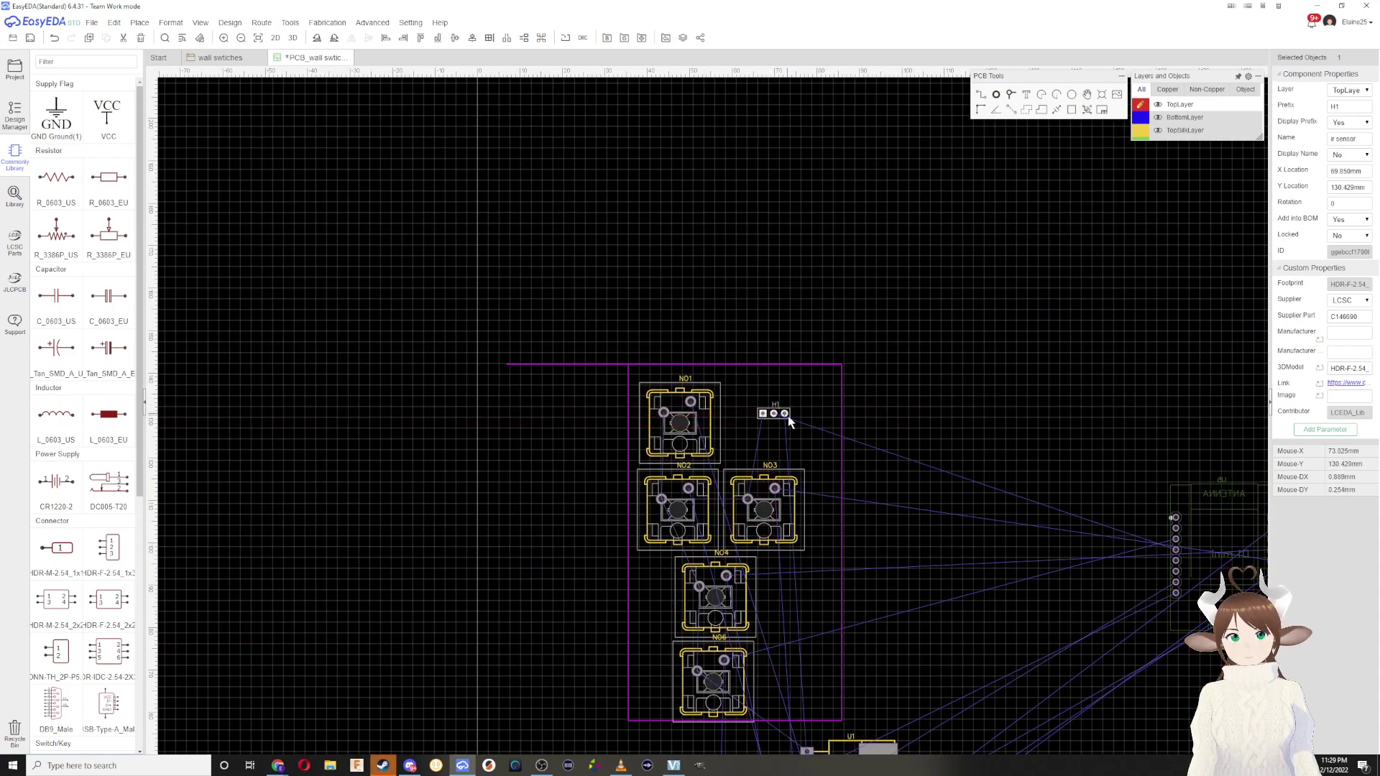
scroll(790, 430, "up", 2)
right_click_drag(781, 435, 778, 437)
left_click_drag(769, 409, 758, 419)
Step: Narrow the board outline to about 43 mm by moving its right edge close to switch NO3
scroll(787, 465, "down", 2)
right_click_drag(870, 491, 850, 444)
scroll(817, 472, "up", 2)
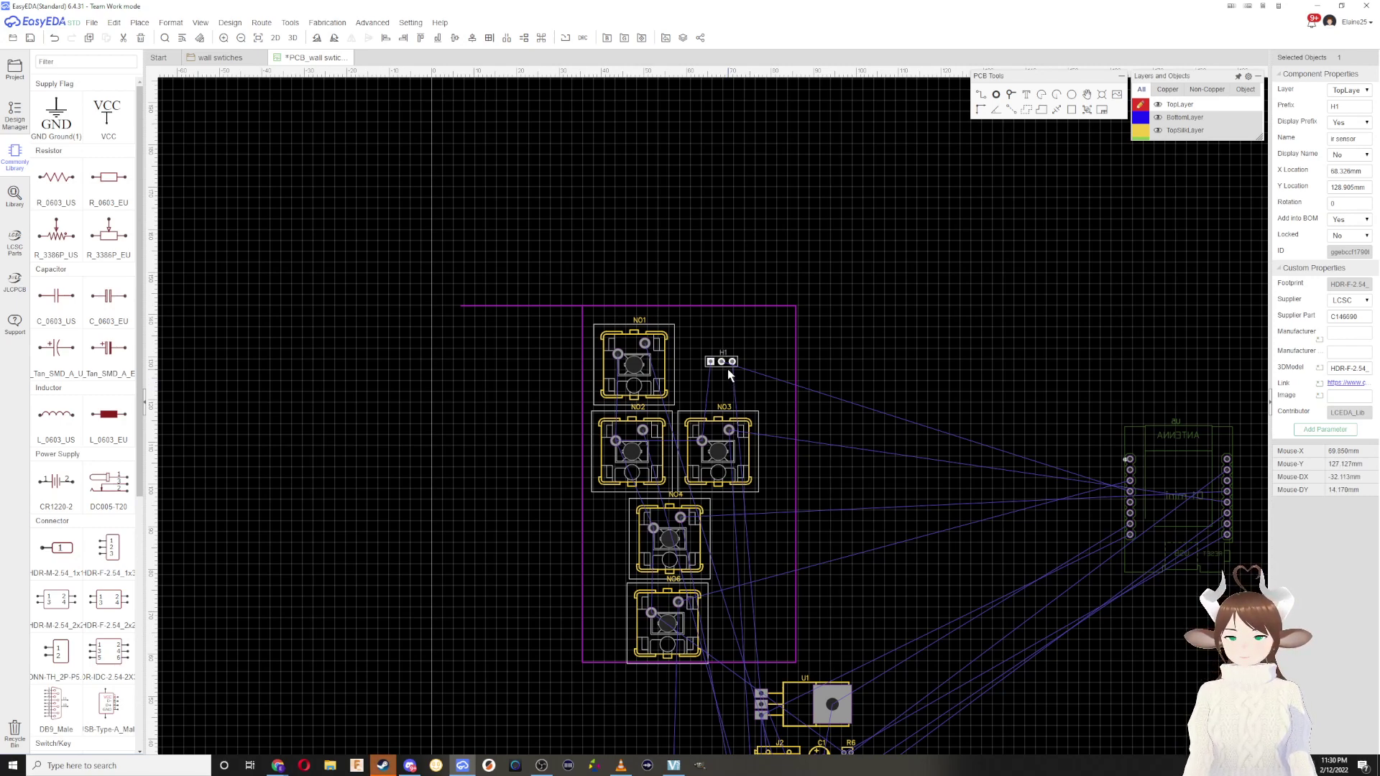
left_click_drag(796, 427, 768, 416)
left_click(769, 420)
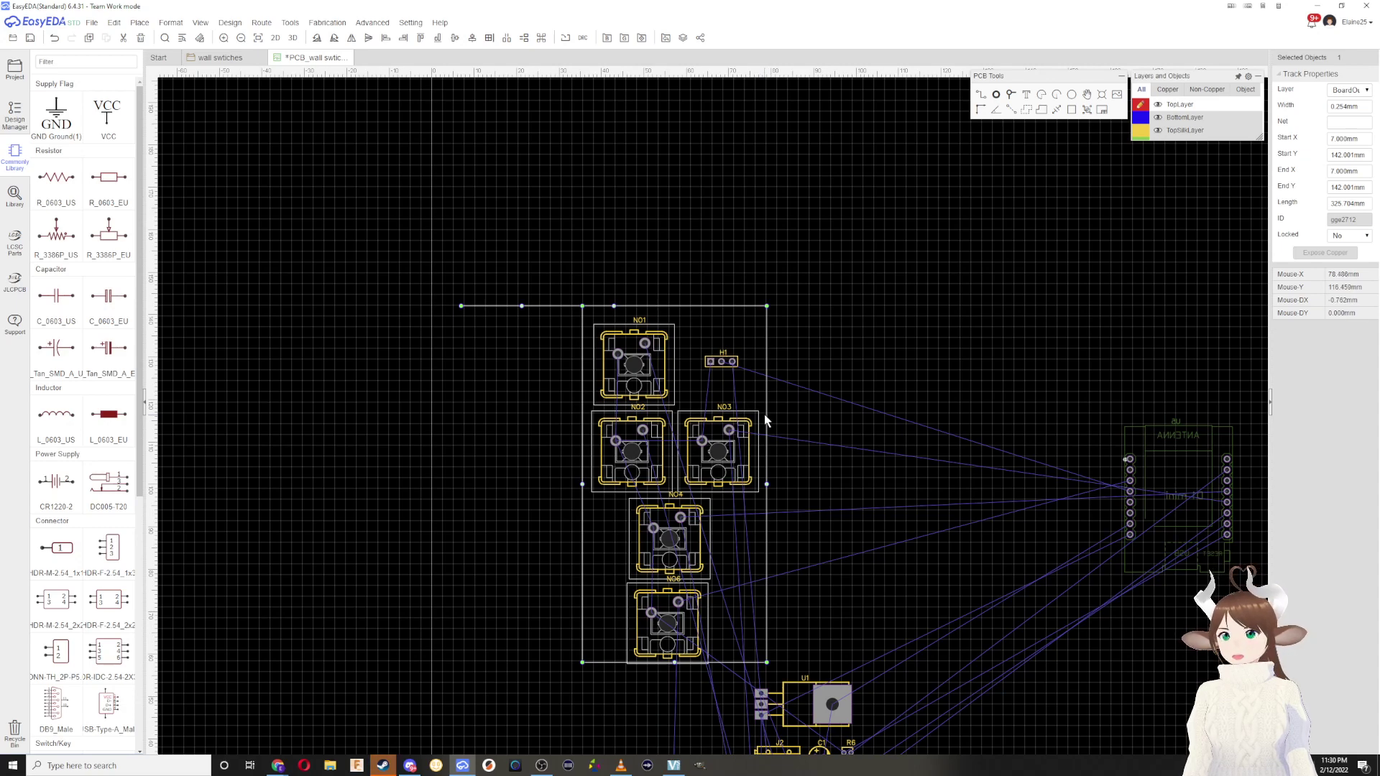
left_click_drag(765, 414, 770, 416)
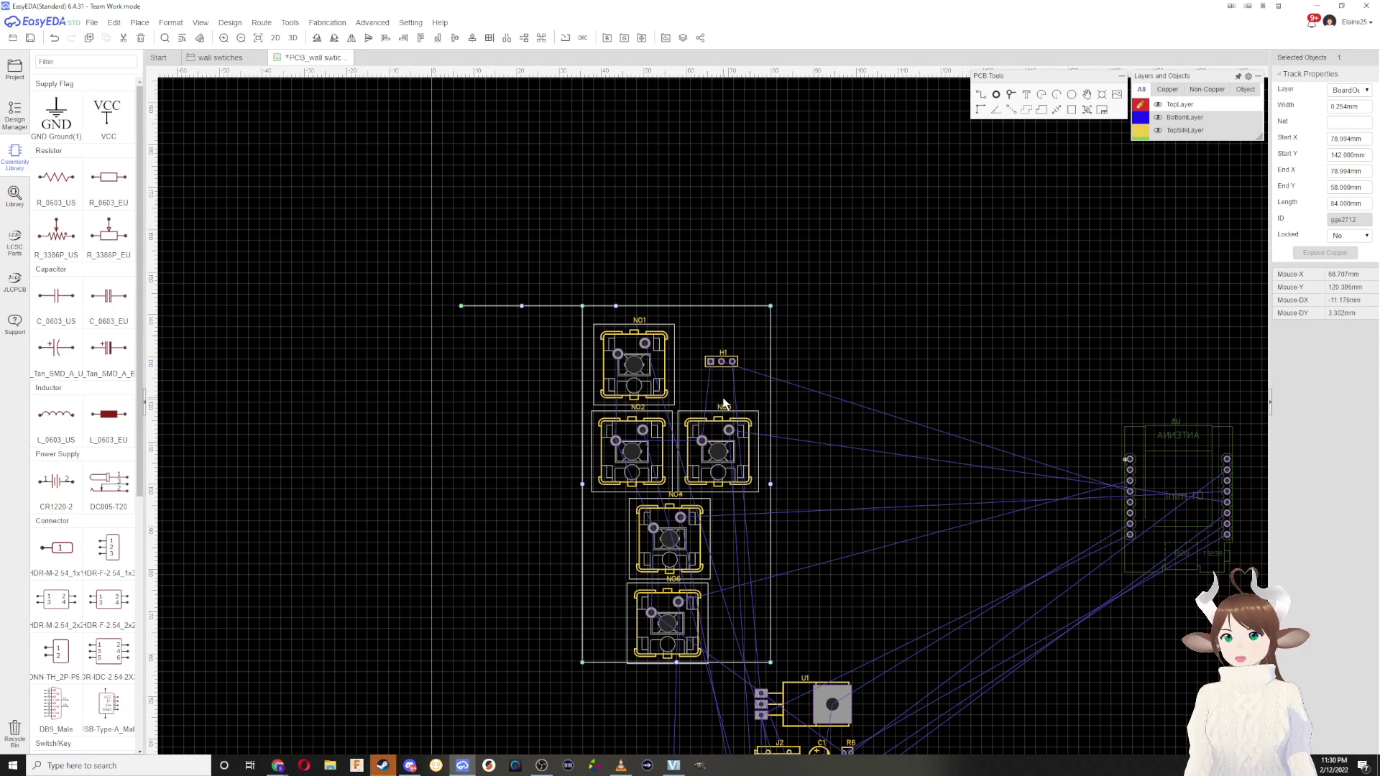
Step: Nudge switch NO1 into line above NO2 and shift header H1 slightly to the left and down
left_click(668, 374)
mouse_move(667, 373)
left_mouse_down()
mouse_move(748, 364)
mouse_move(651, 358)
left_mouse_up()
left_click_drag(733, 365, 719, 370)
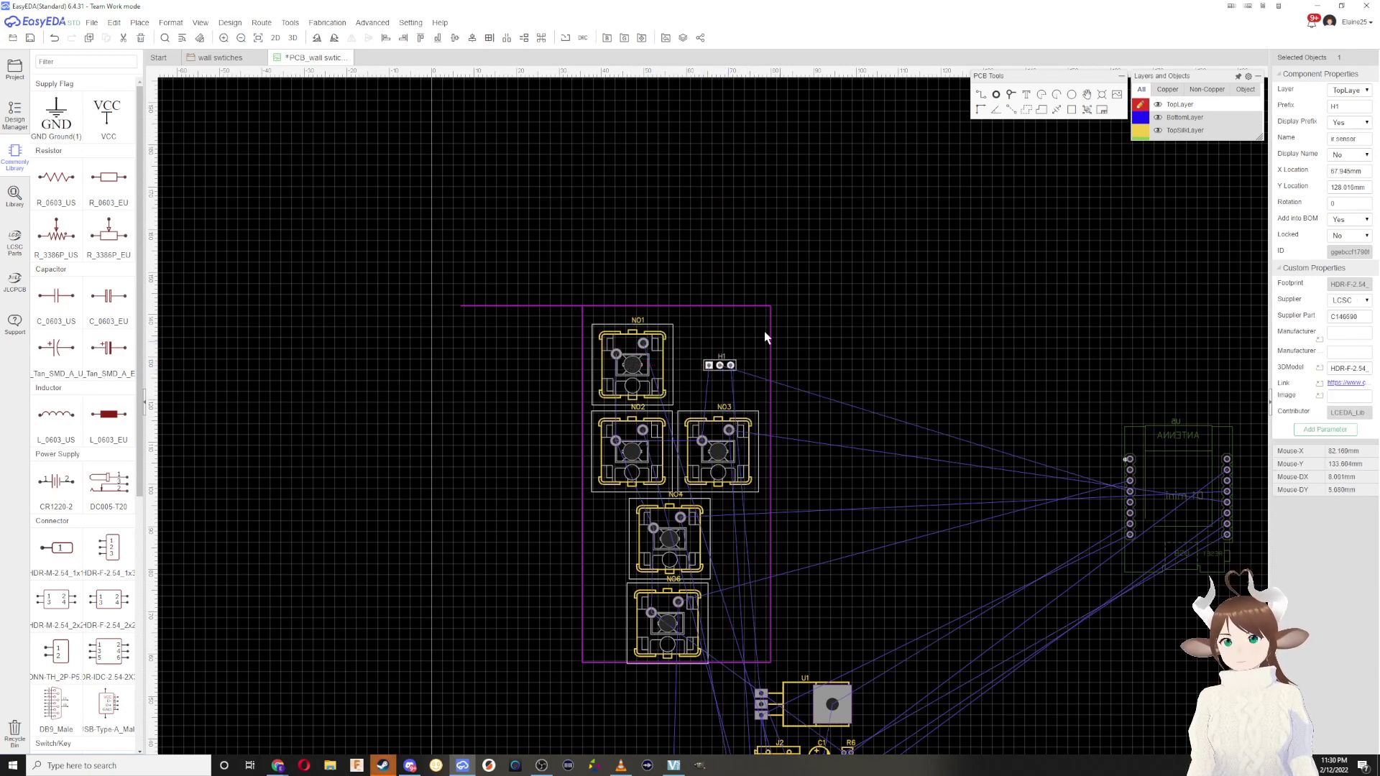
Step: Align switches NO4 and NO6 on a common vertical centre line
scroll(729, 434, "up", 2)
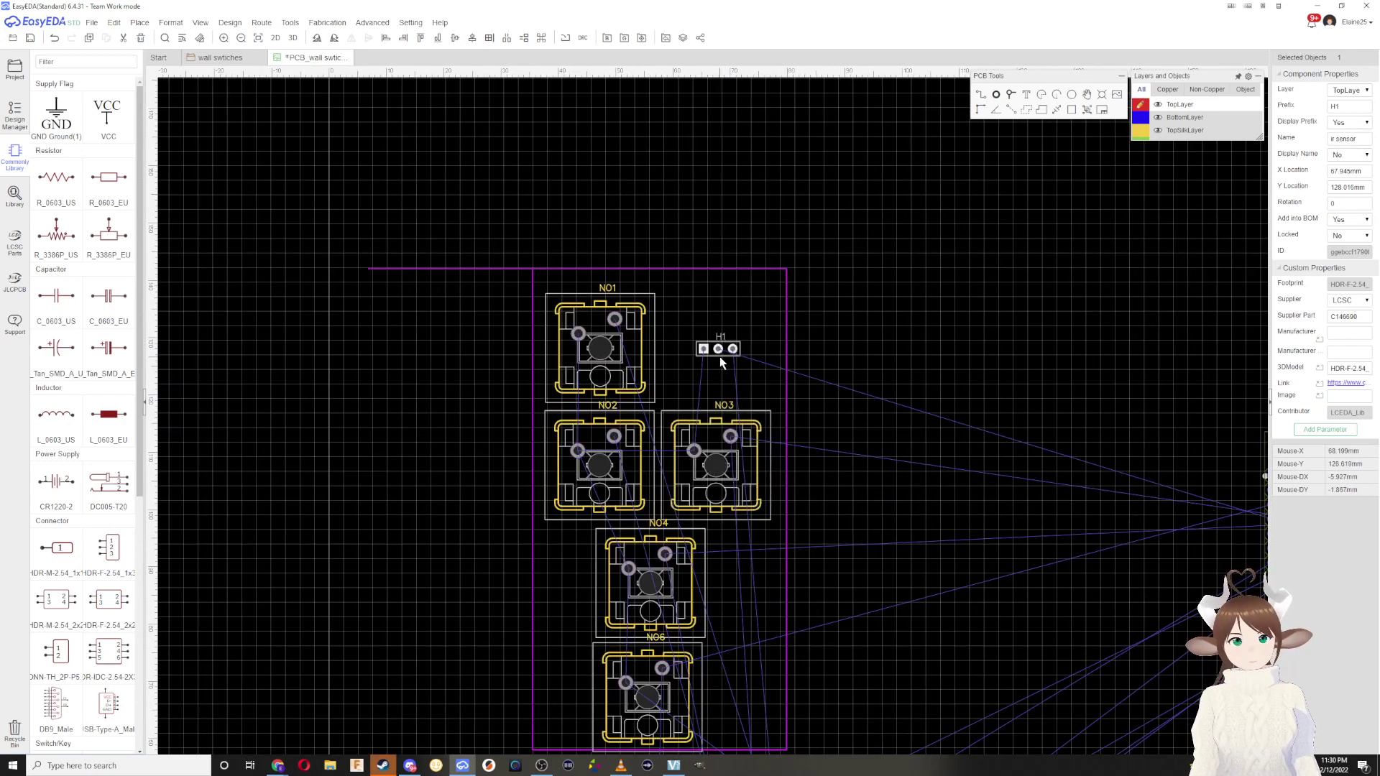
scroll(769, 431, "down", 1)
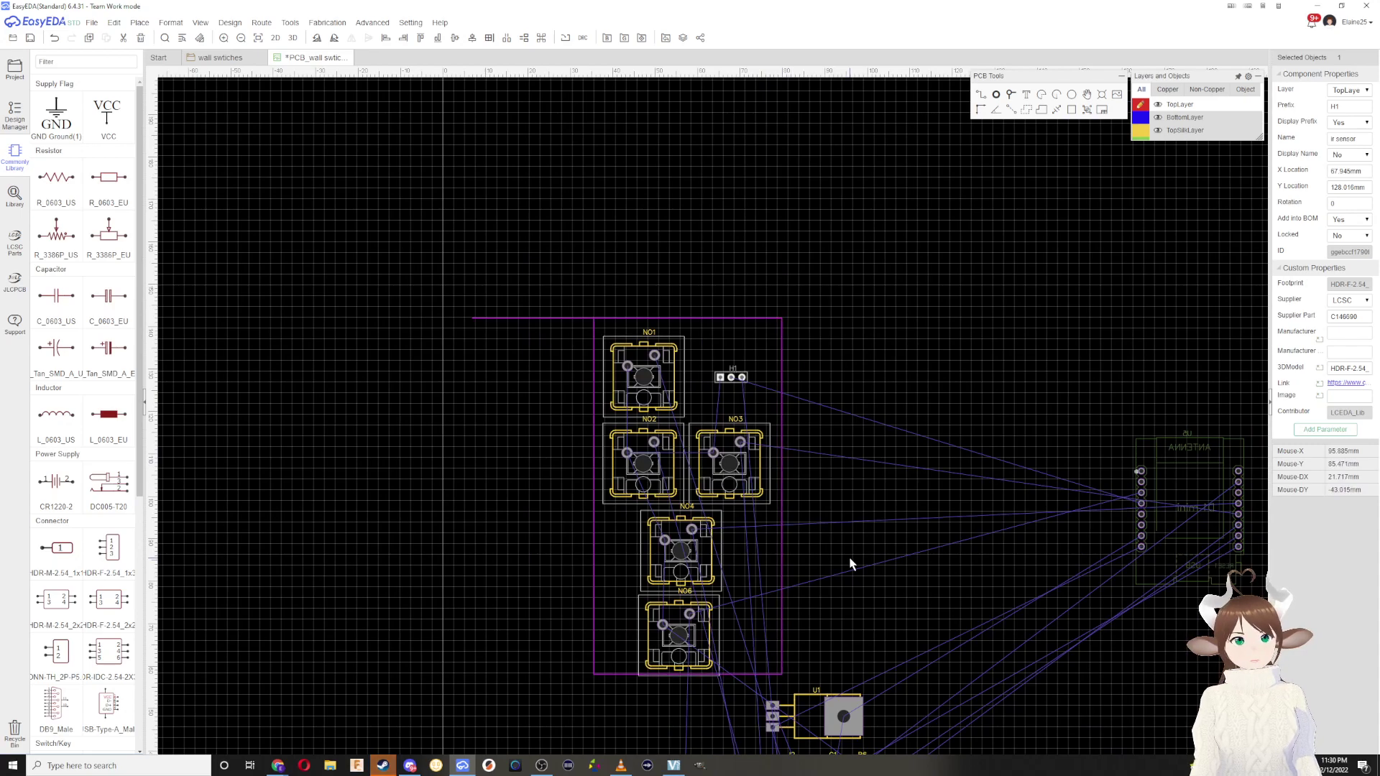
right_click_drag(851, 564, 804, 425)
scroll(804, 425, "down", 1)
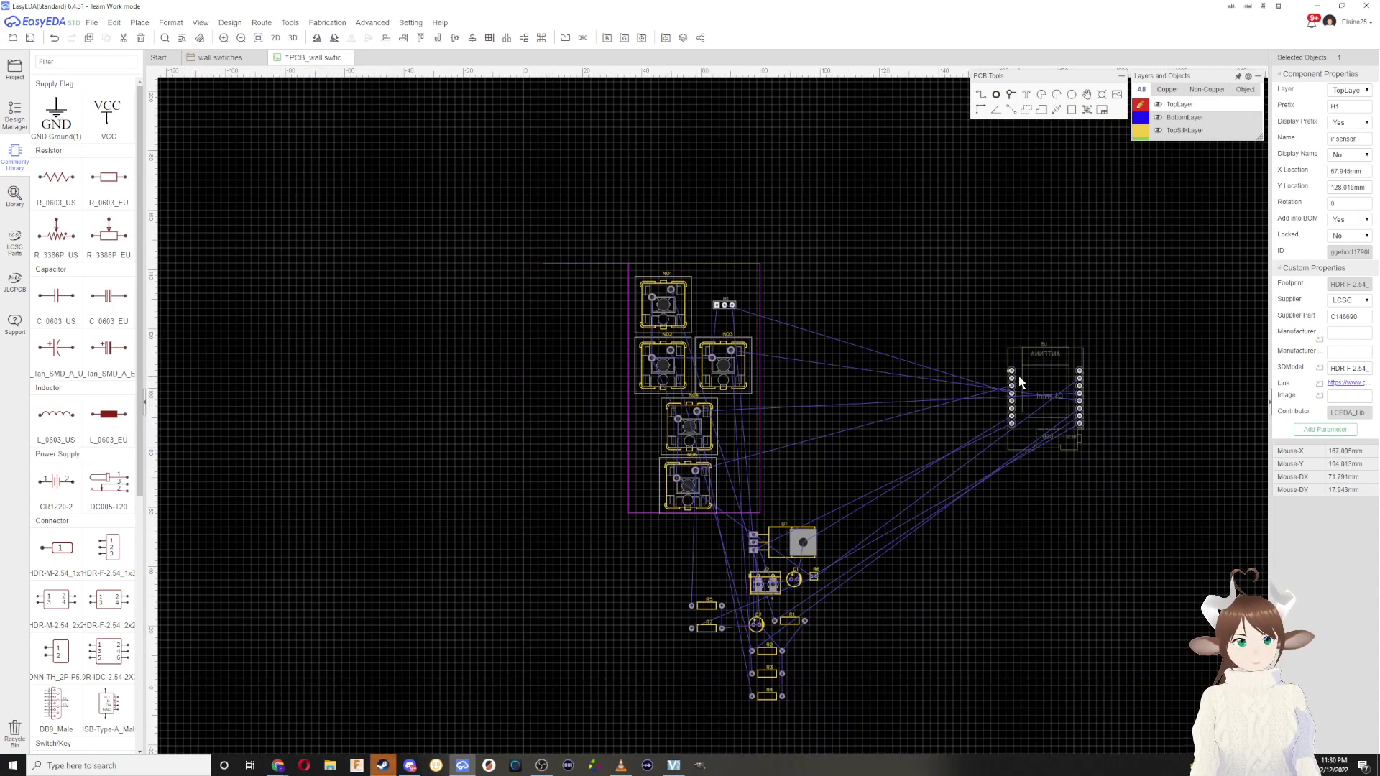
scroll(771, 373, "up", 1)
scroll(719, 445, "up", 1)
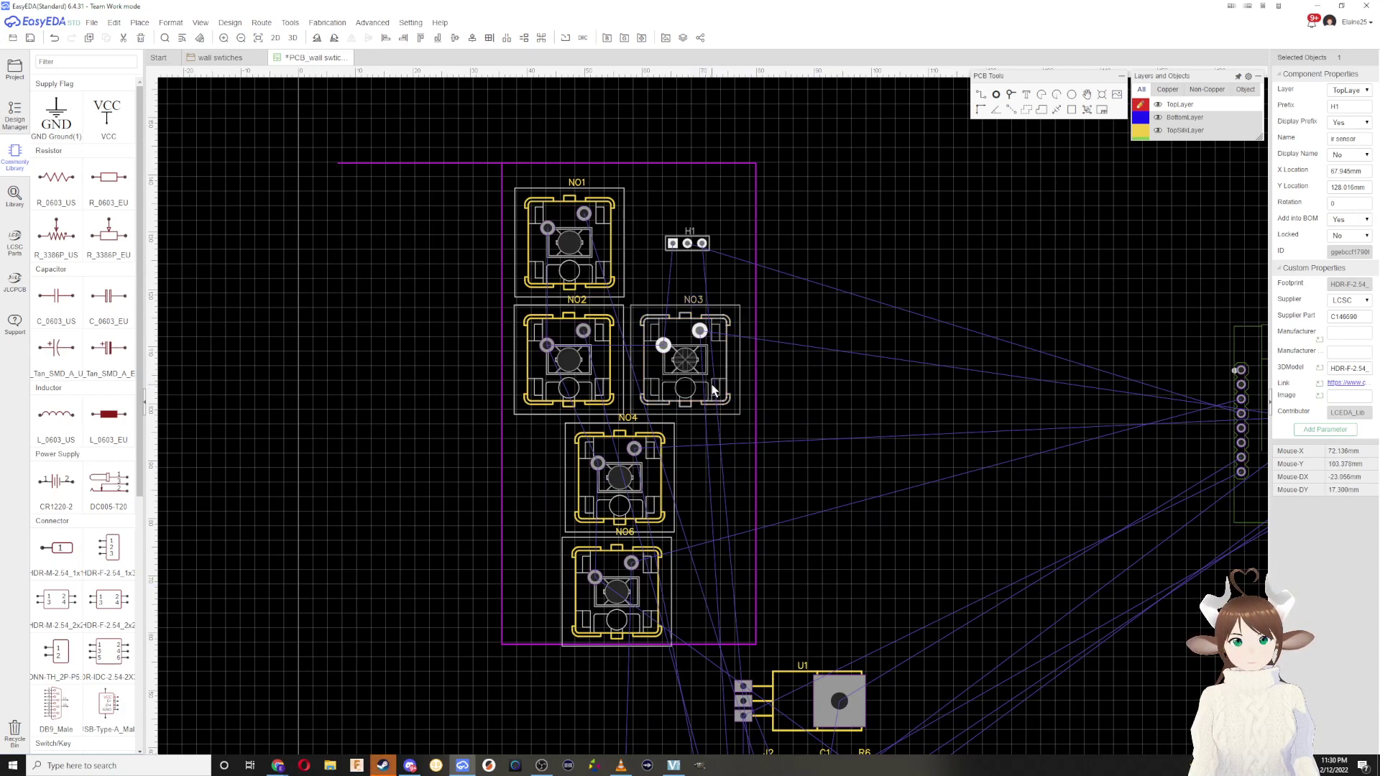
left_click(597, 463)
left_click_drag(700, 570, 554, 428)
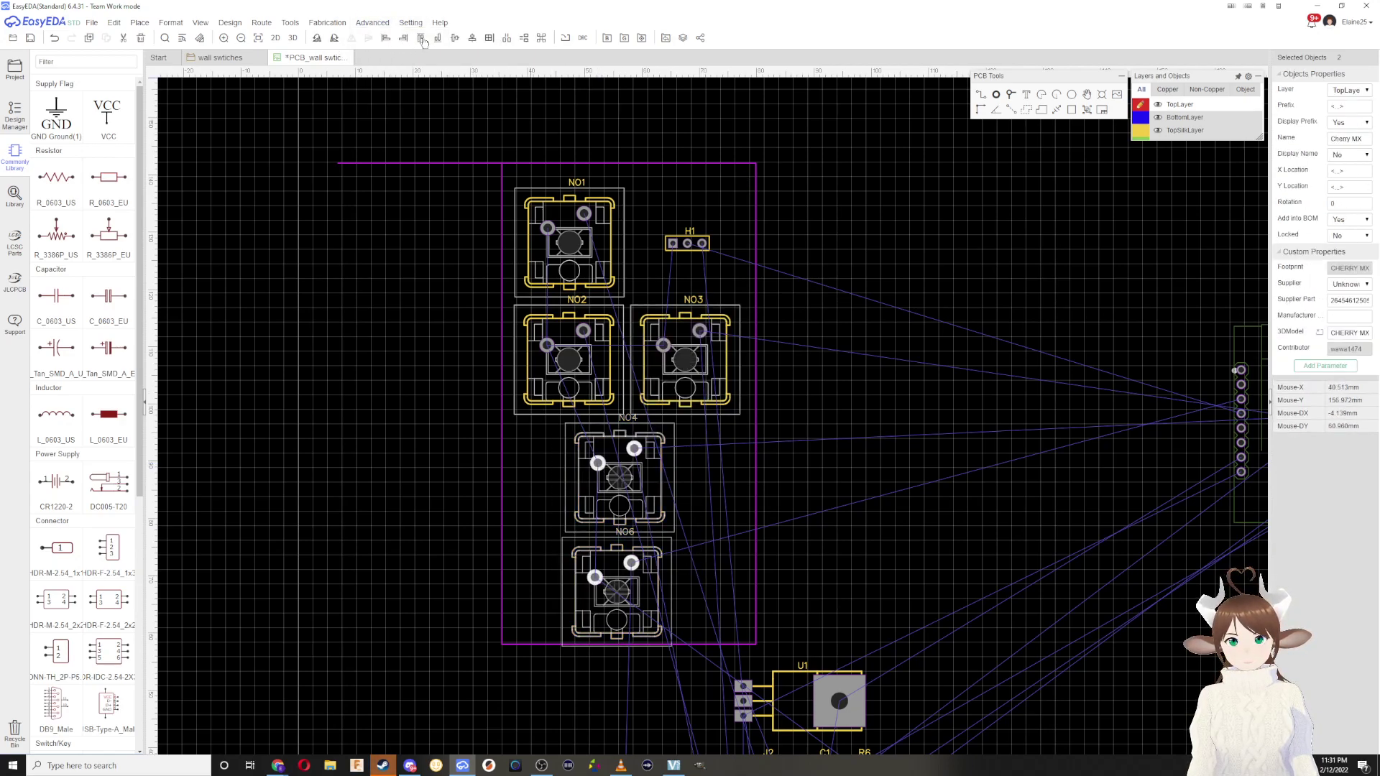
left_click(472, 39)
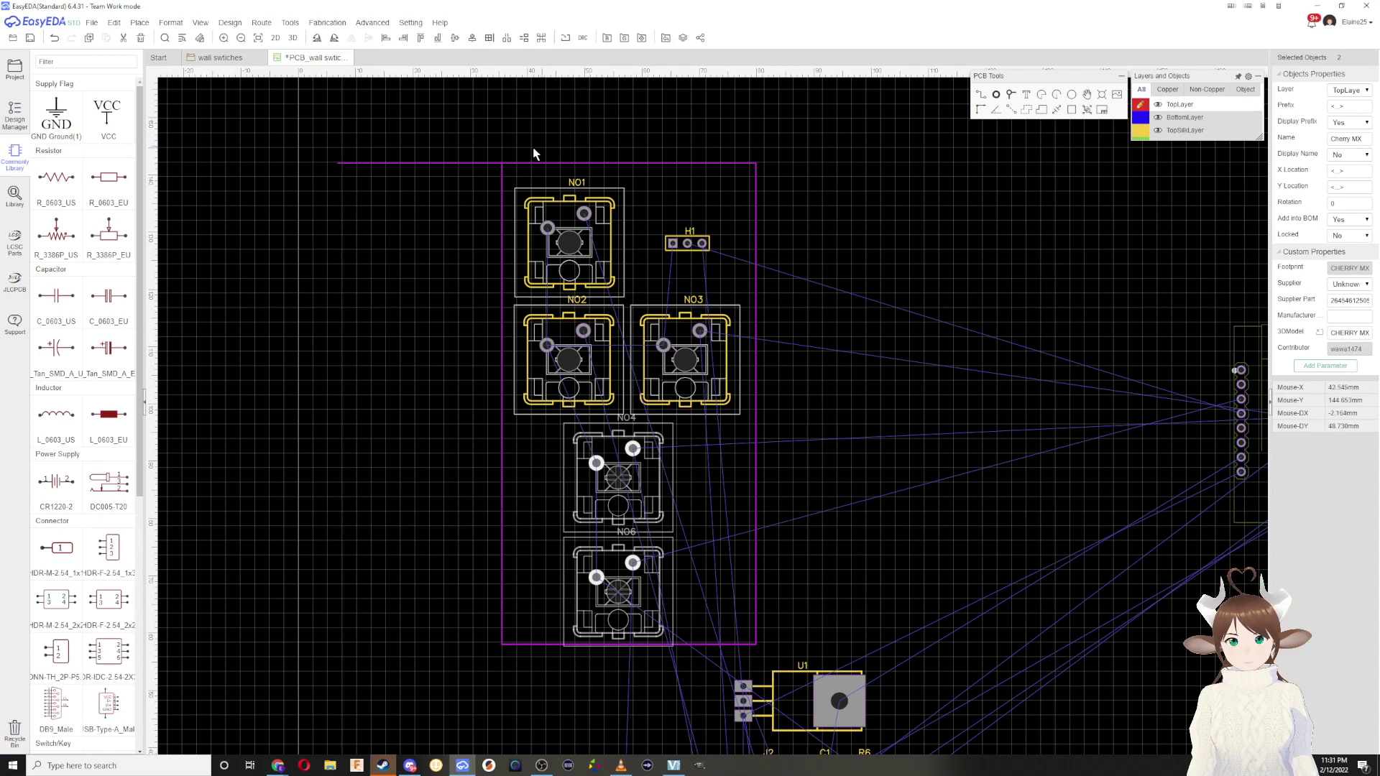
Step: Remove the board outline's overhanging top segment by bringing its loose ends onto the outline's top-left corner
left_click(379, 163)
left_click_drag(388, 160, 496, 165)
left_click_drag(340, 163, 502, 163)
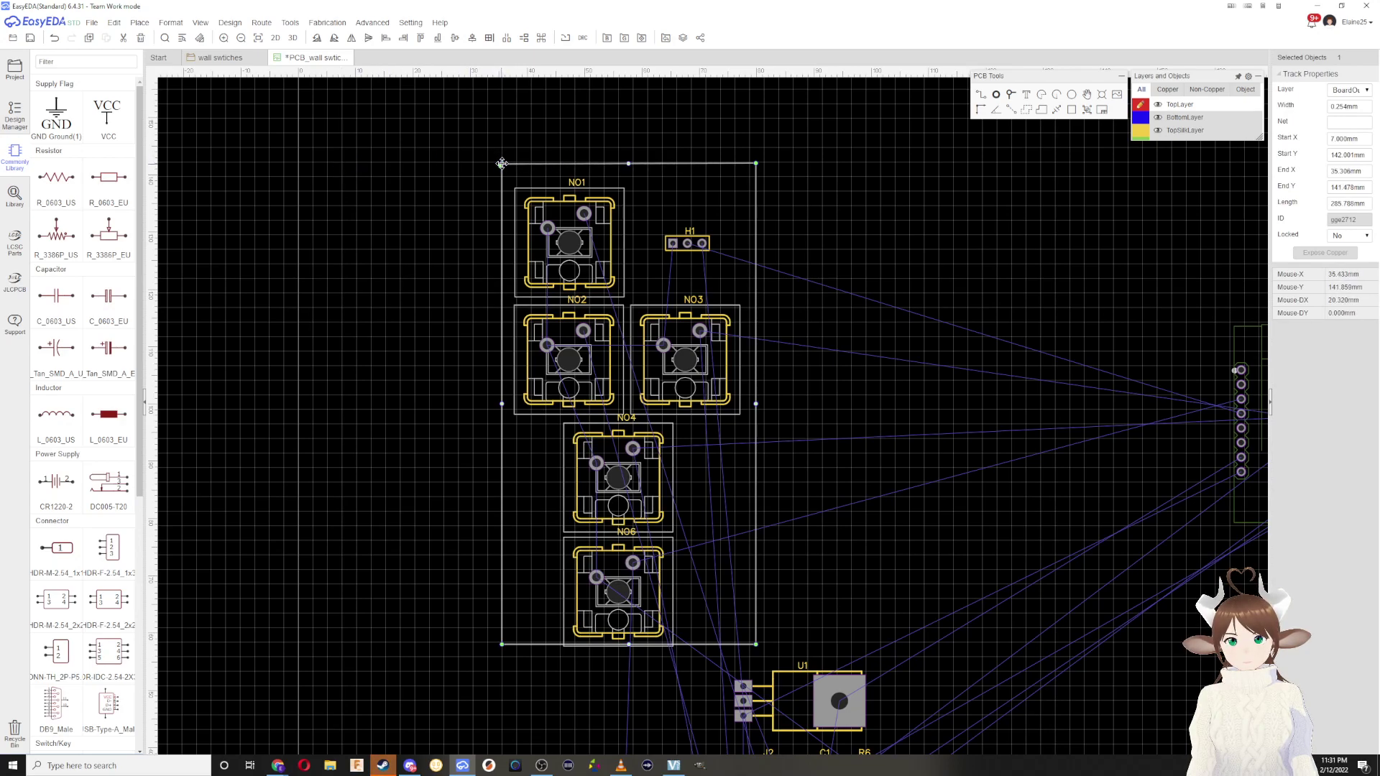
scroll(502, 164, "up", 5)
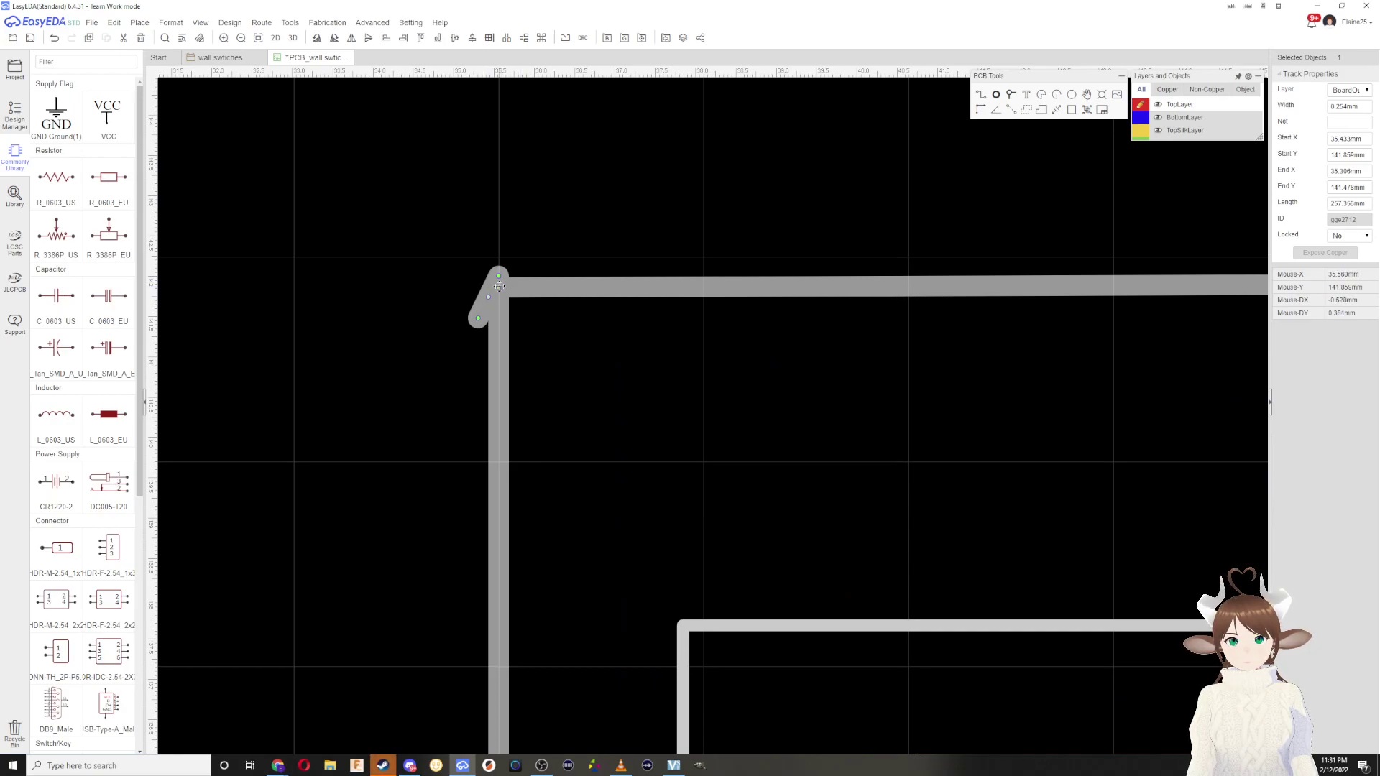
left_click_drag(501, 275, 494, 282)
scroll(623, 298, "down", 5)
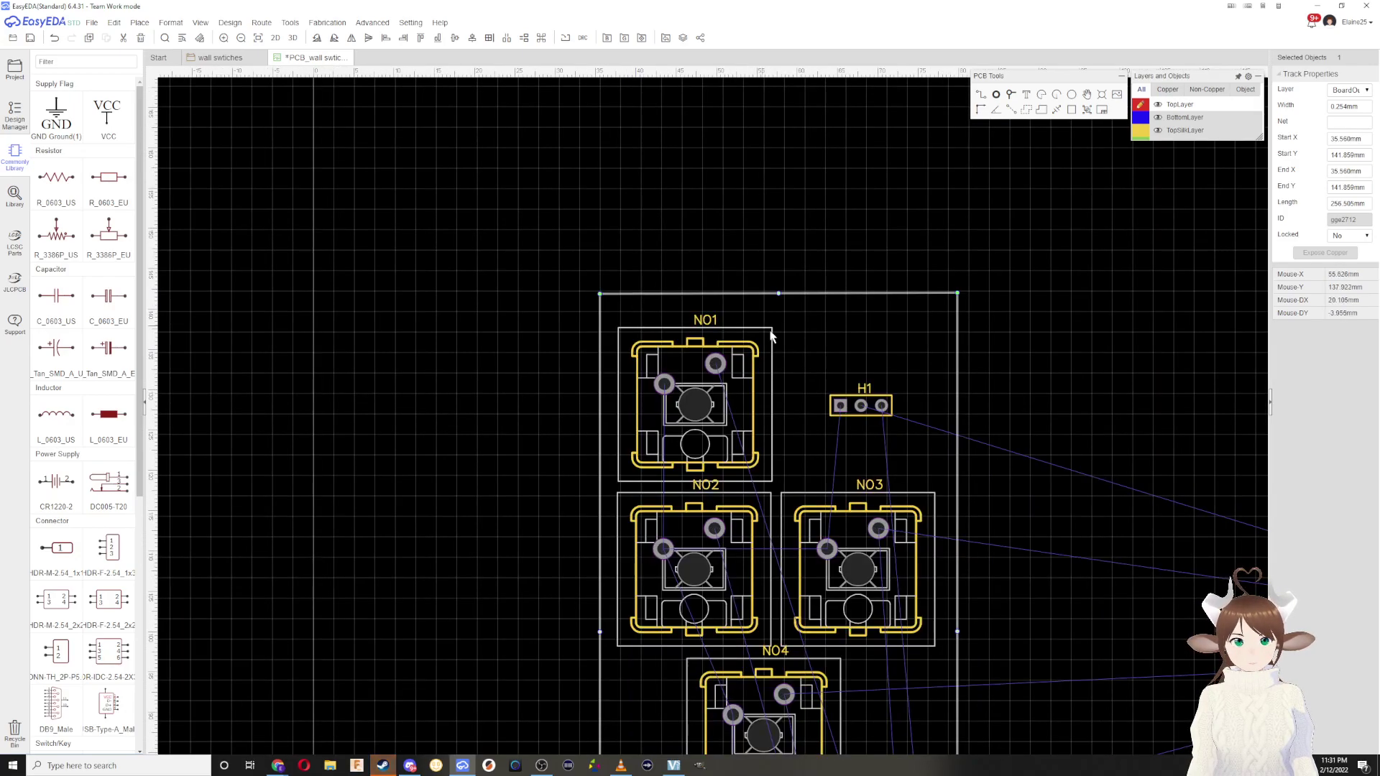
scroll(777, 338, "down", 1)
right_click_drag(905, 417, 829, 315)
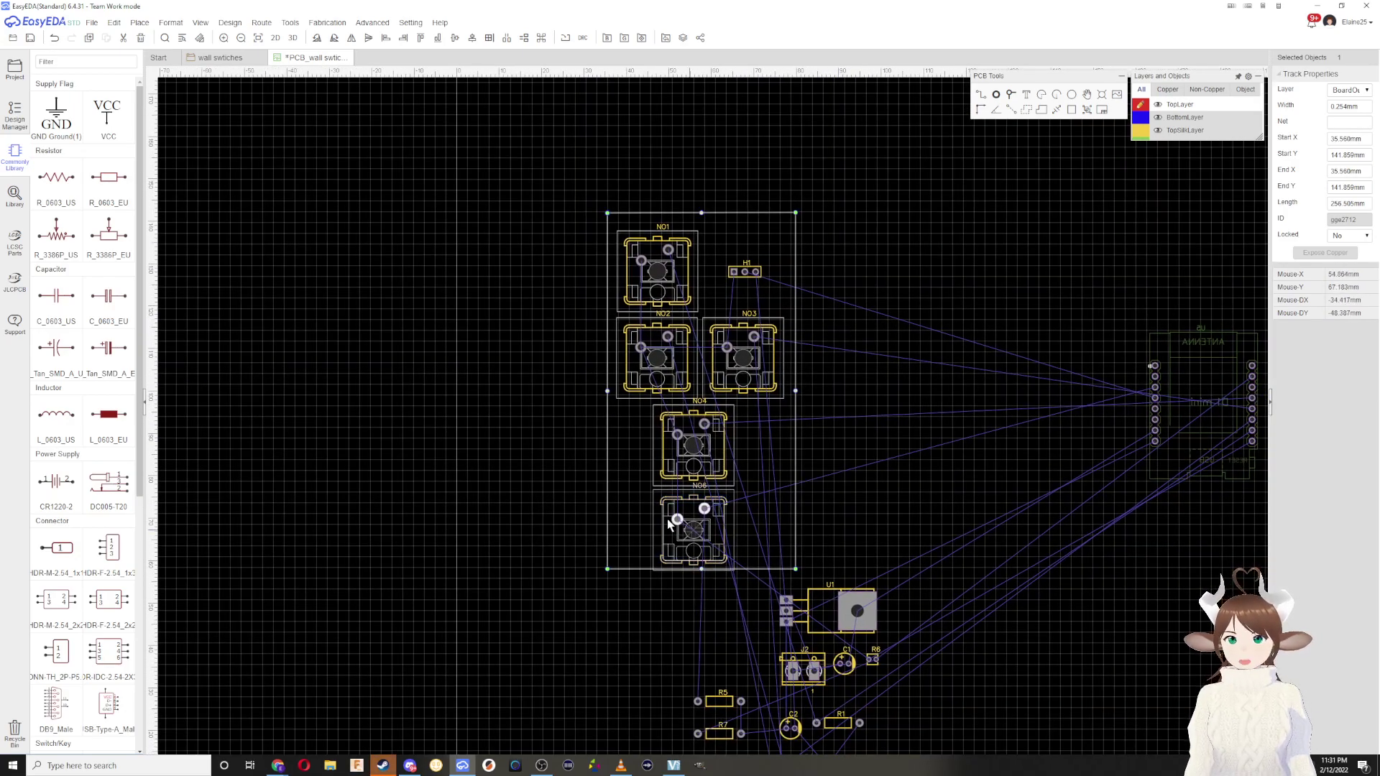
right_click_drag(704, 424, 607, 406)
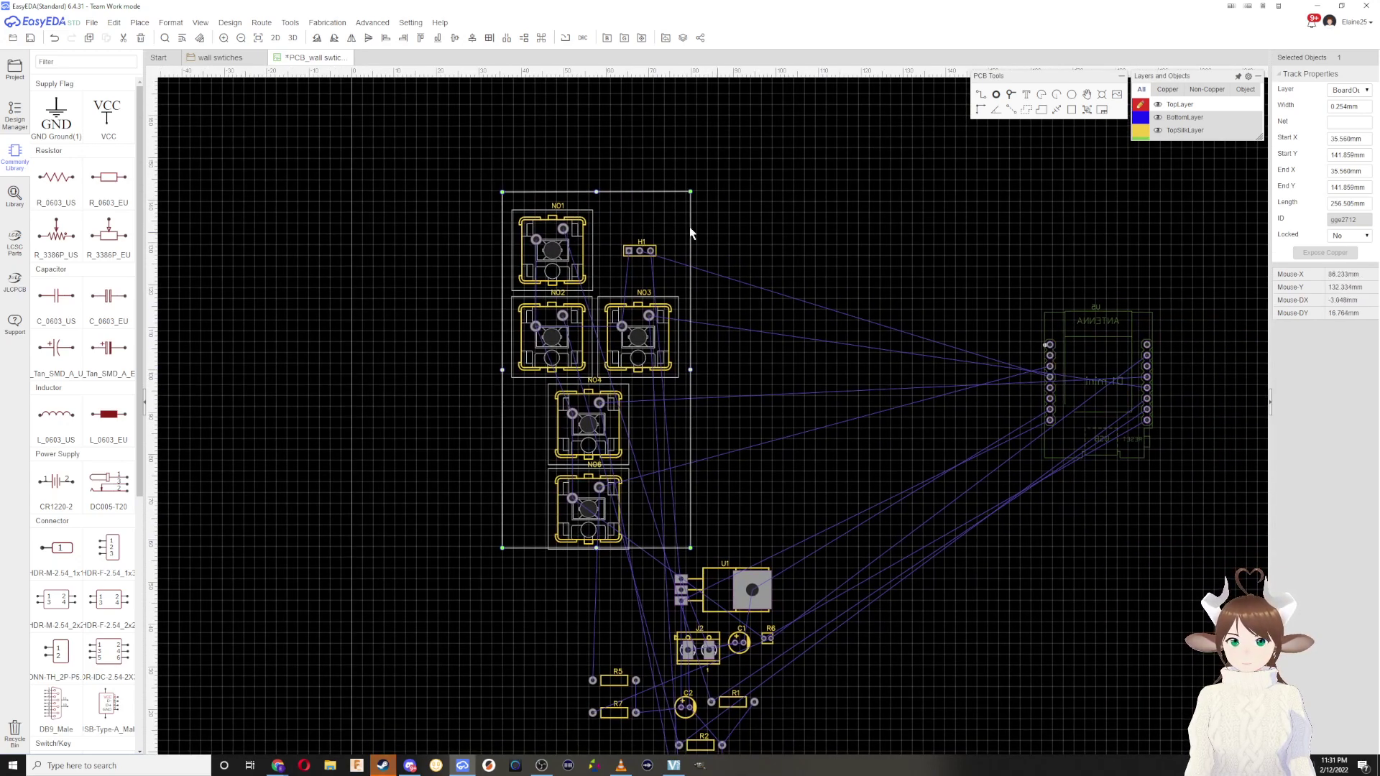
scroll(622, 280, "up", 3)
left_click(697, 529)
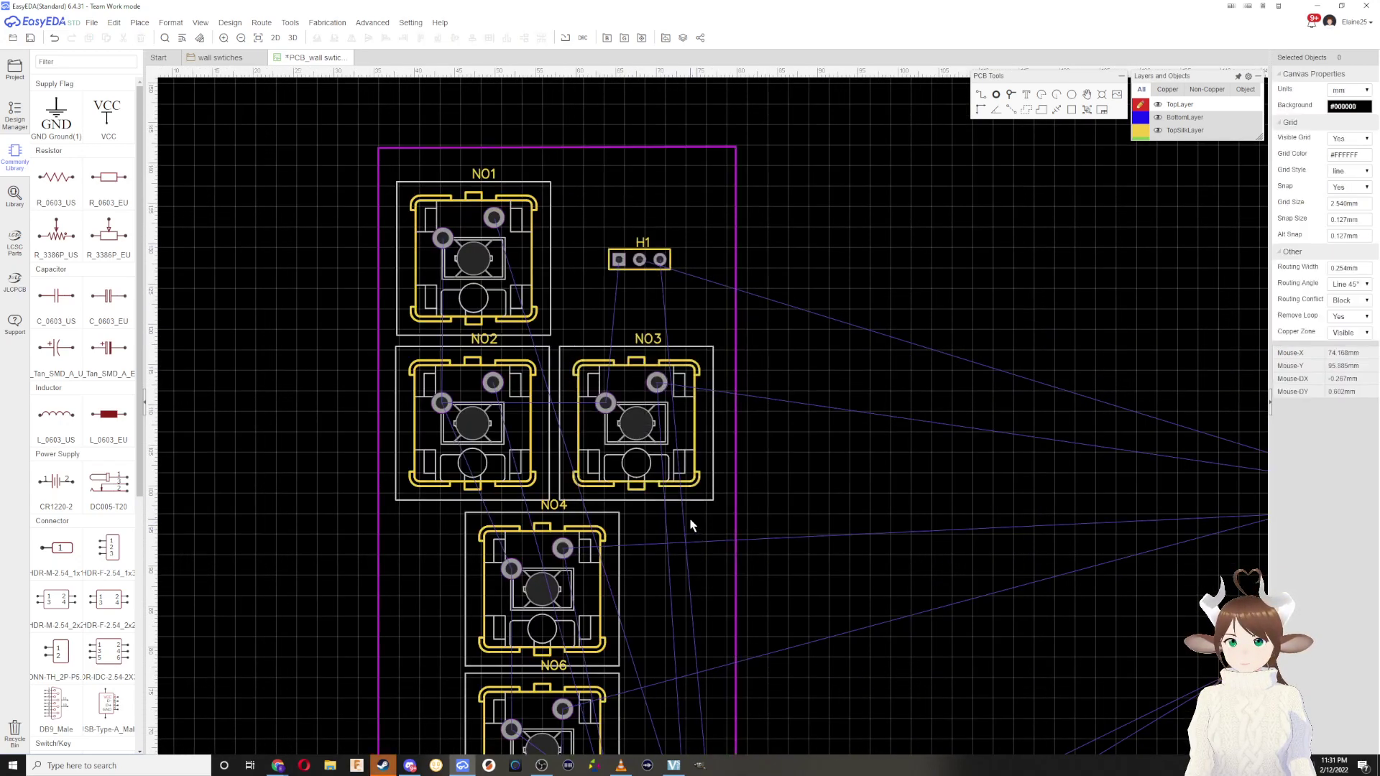
left_click(650, 450)
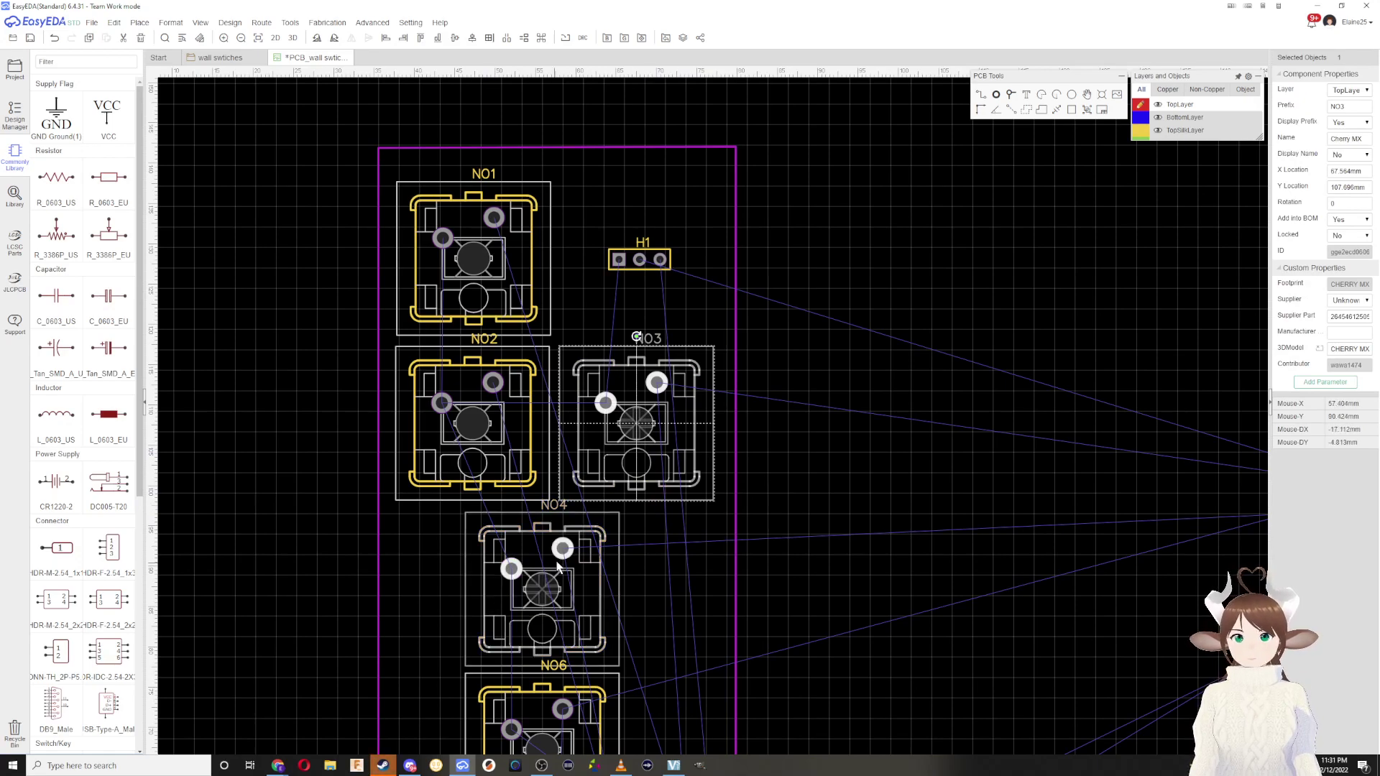
left_click(512, 424)
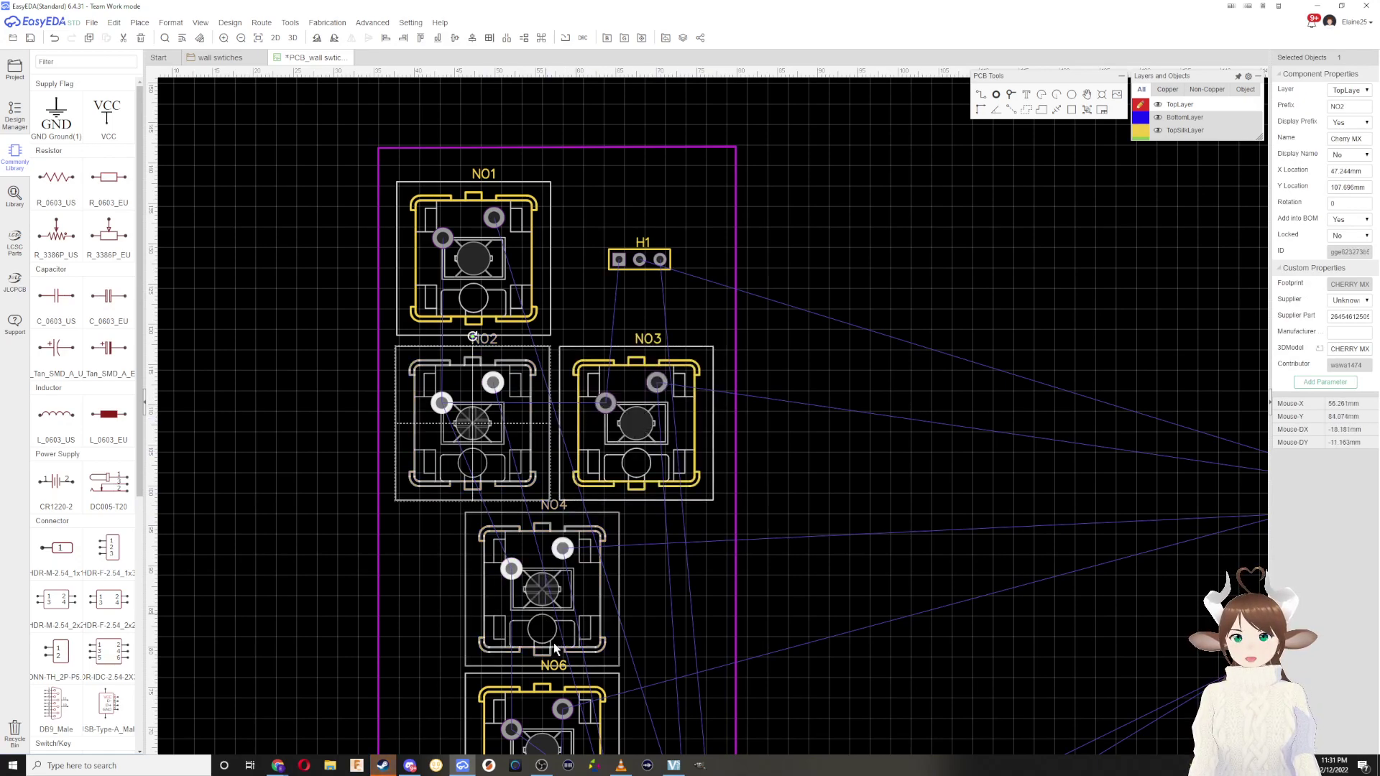
Step: Distribute switches NO1, NO2, NO4 and NO6 evenly in the vertical direction
right_click_drag(642, 564, 667, 478)
left_click(667, 673)
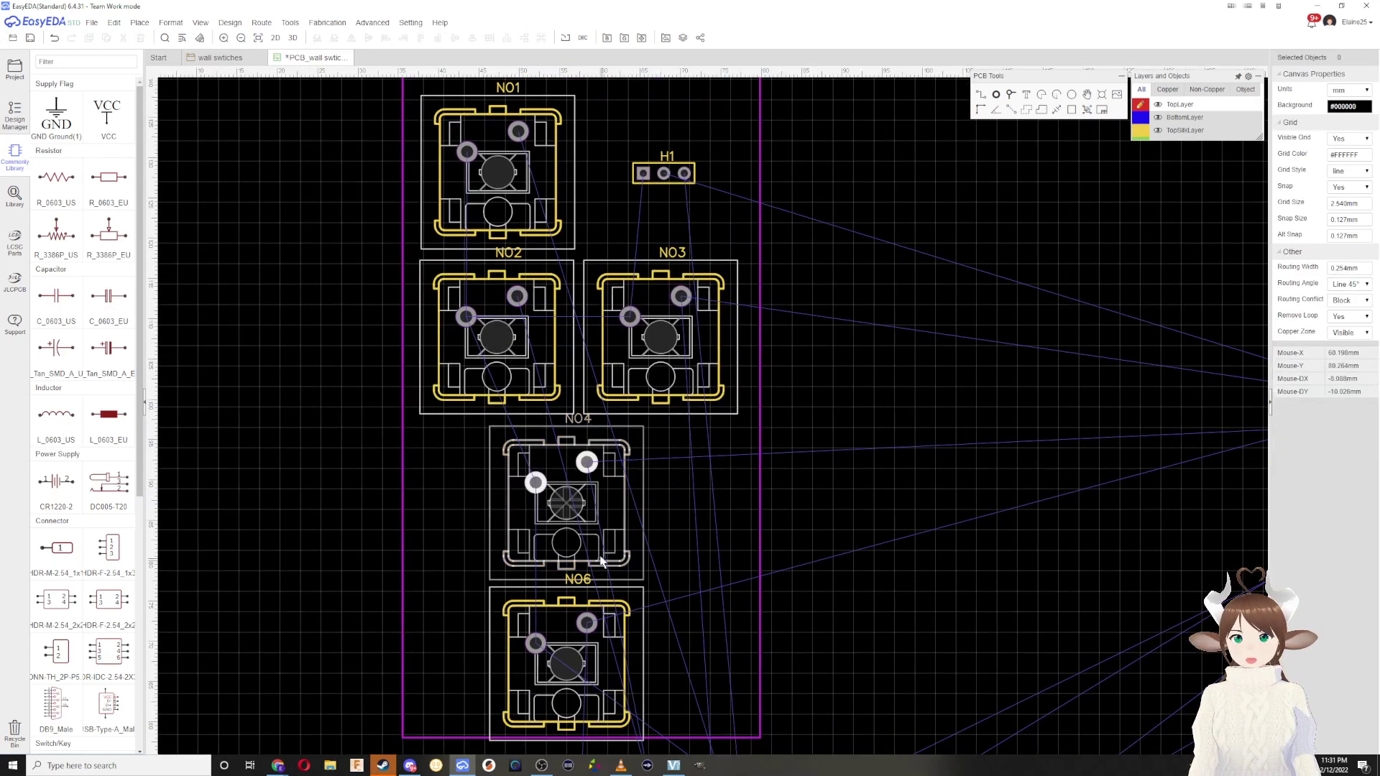
left_click(566, 658)
left_click(562, 503)
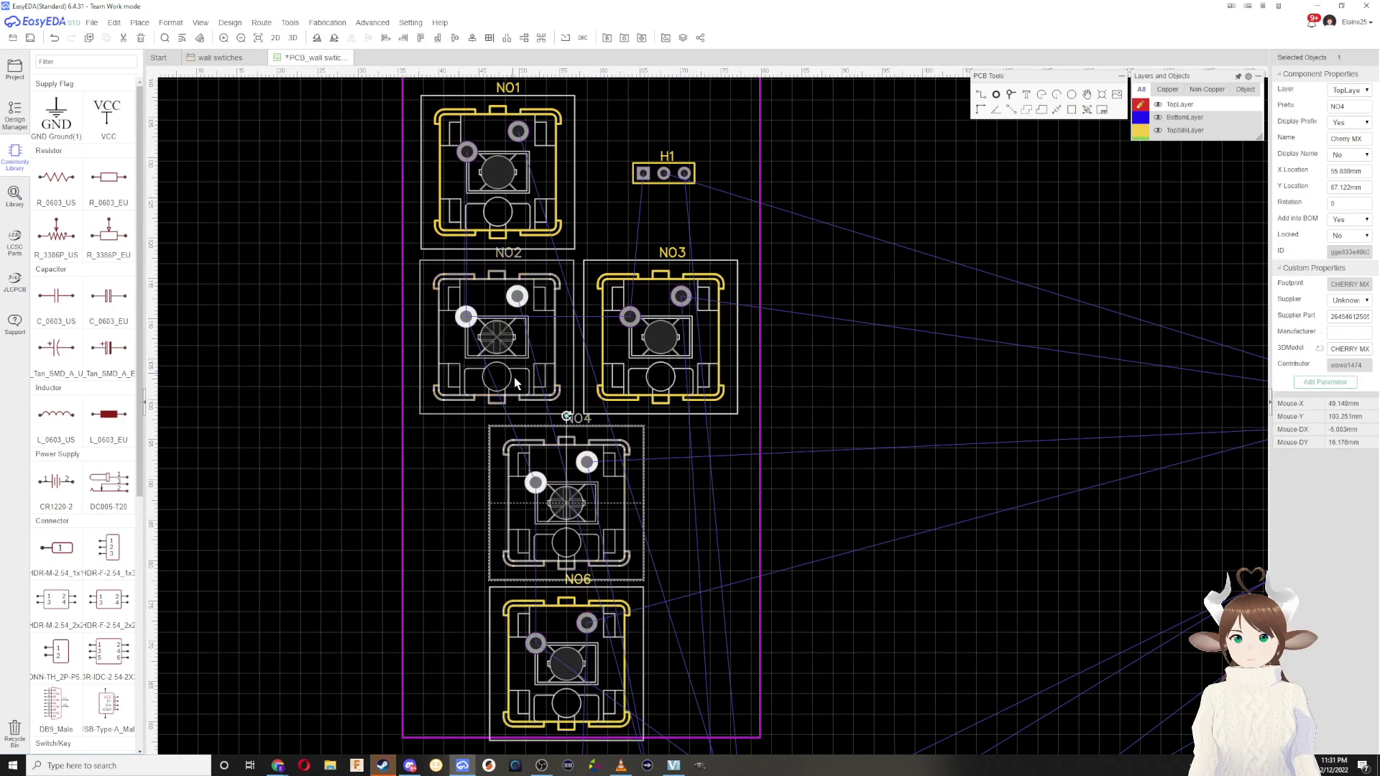
left_click(566, 598, "ctrl")
left_click(499, 365, "ctrl")
left_click(519, 194, "ctrl")
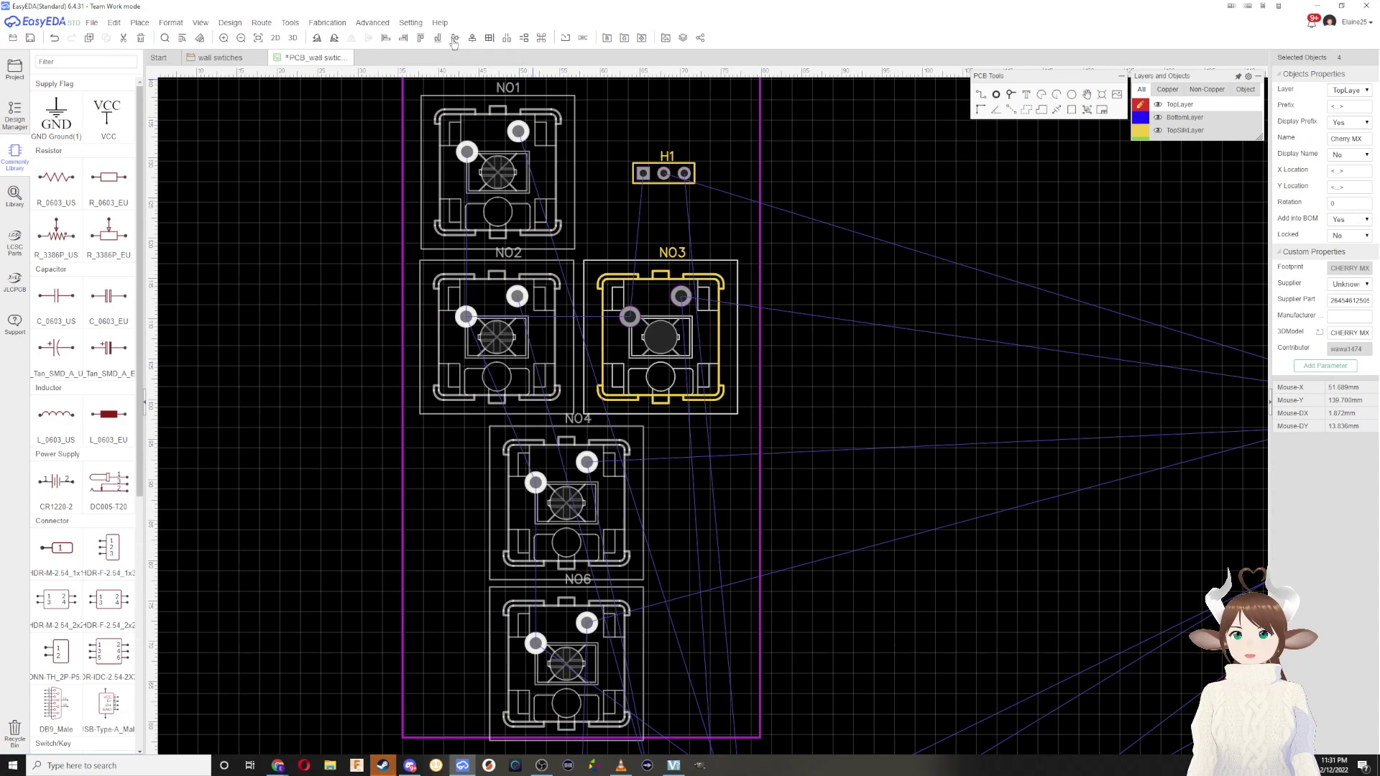
right_click_drag(573, 172, 586, 245)
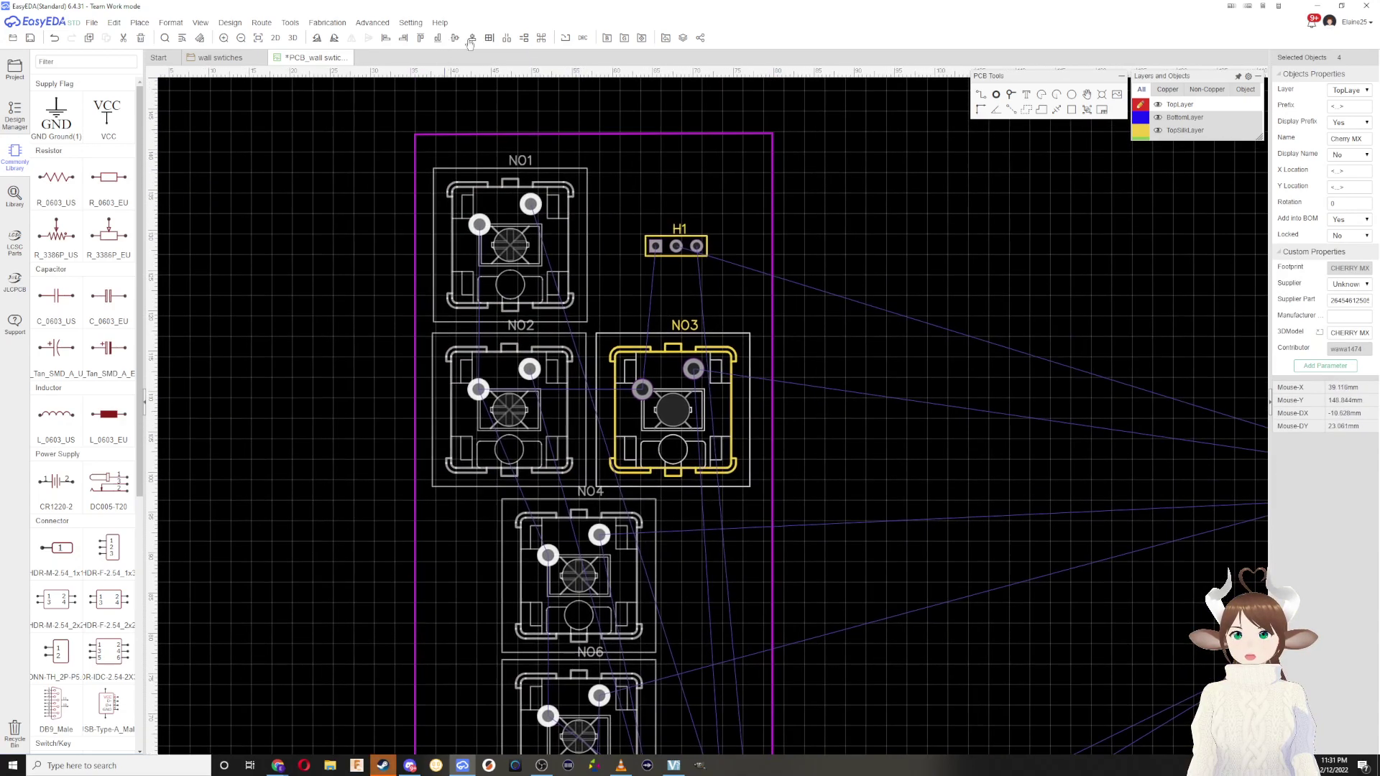
left_click(524, 39)
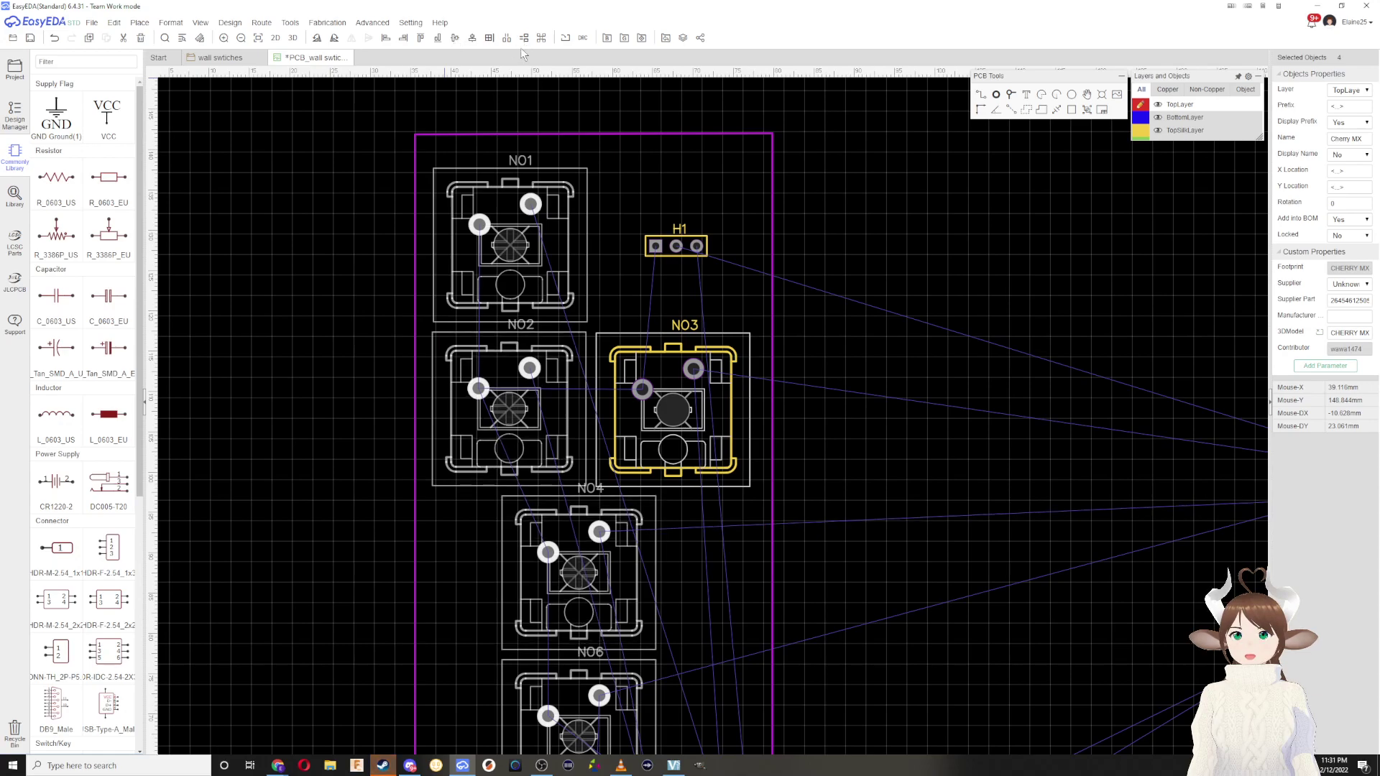
Step: Shift switches NO1, NO2, NO4 and NO6 up about 2.5 mm and move NO3 up level with NO2
left_click_drag(530, 222, 528, 202)
left_click(694, 393)
left_click_drag(694, 393, 694, 381)
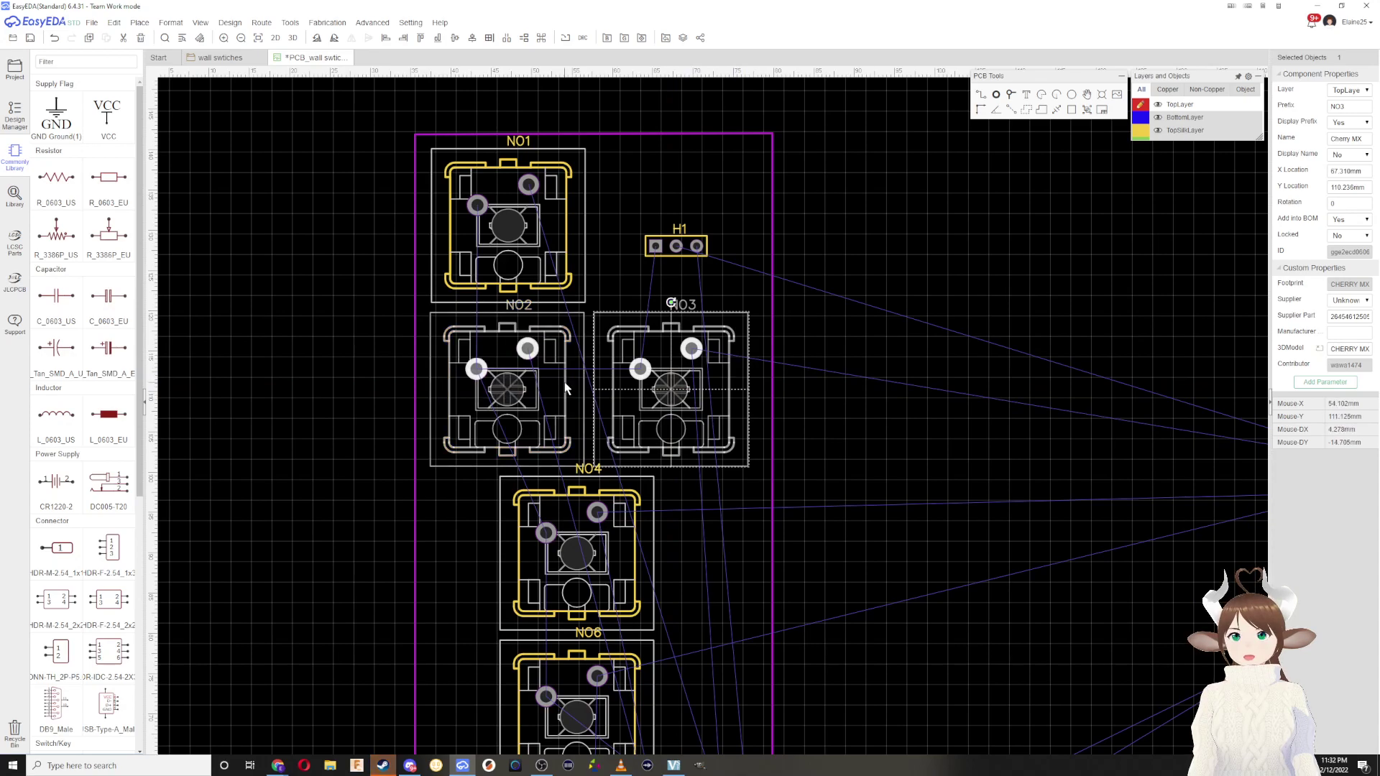
Step: Raise the board outline's bottom edge to just below switch NO6
left_click(590, 537)
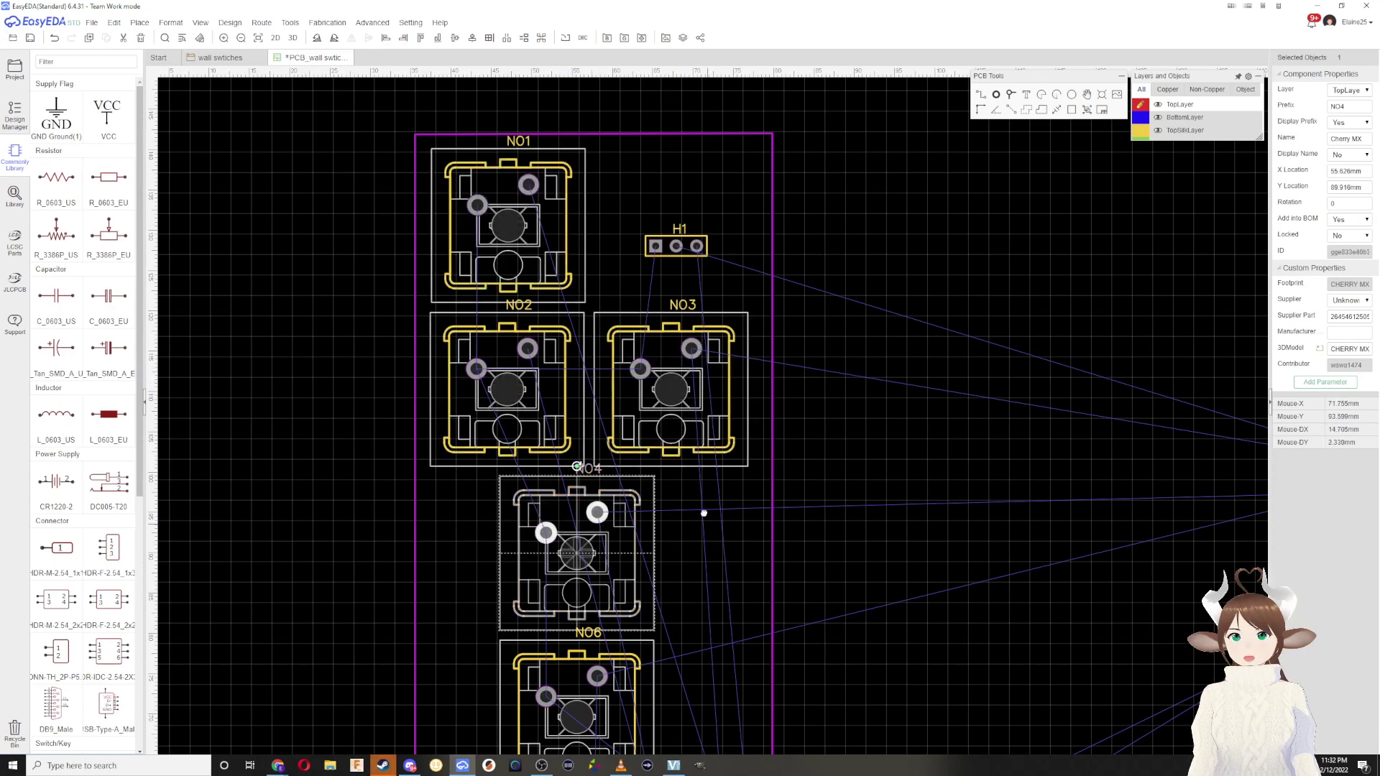
scroll(643, 580, "down", 3)
scroll(579, 670, "up", 4)
left_click_drag(568, 681, 568, 654)
scroll(568, 654, "down", 2)
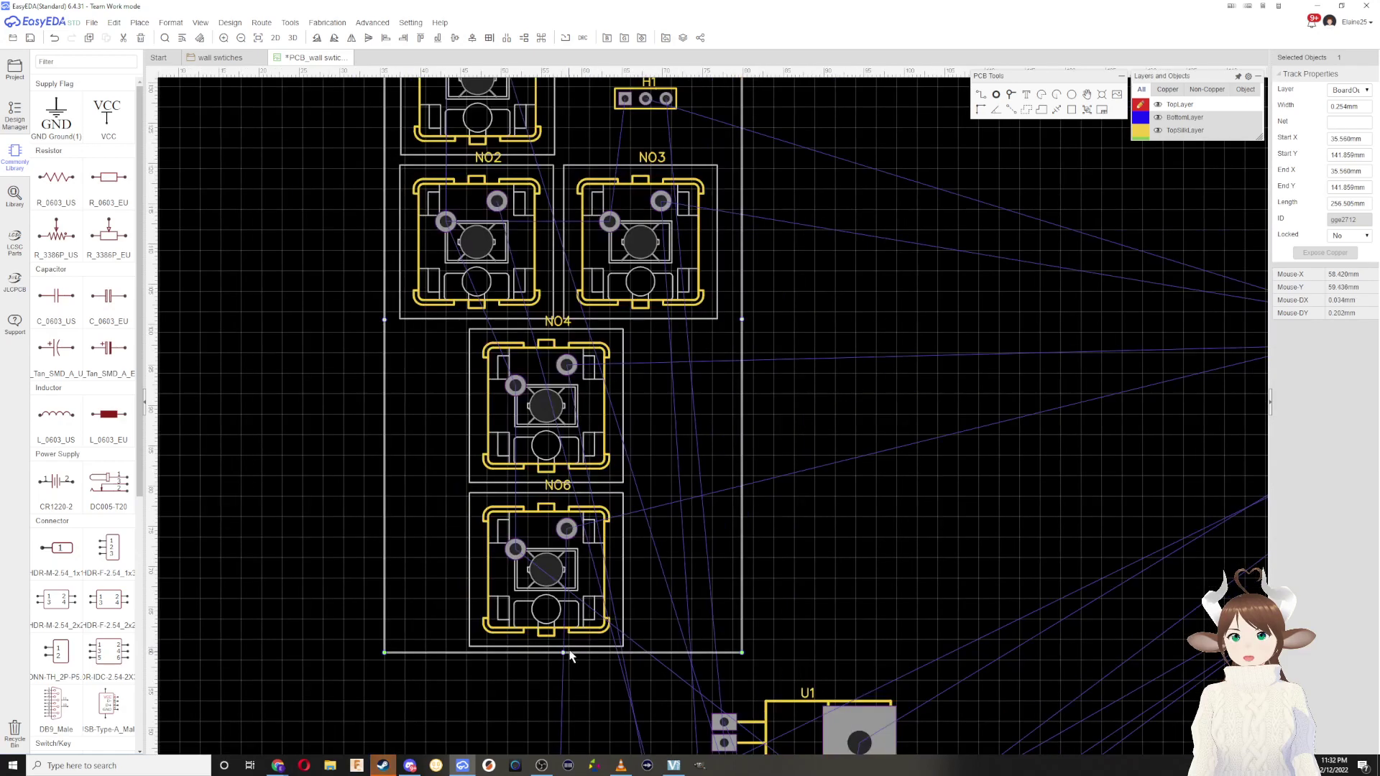
Step: Centre switches NO4 and NO6 horizontally within the board outline
left_click(569, 590)
left_click(553, 457)
left_click(564, 564, "ctrl")
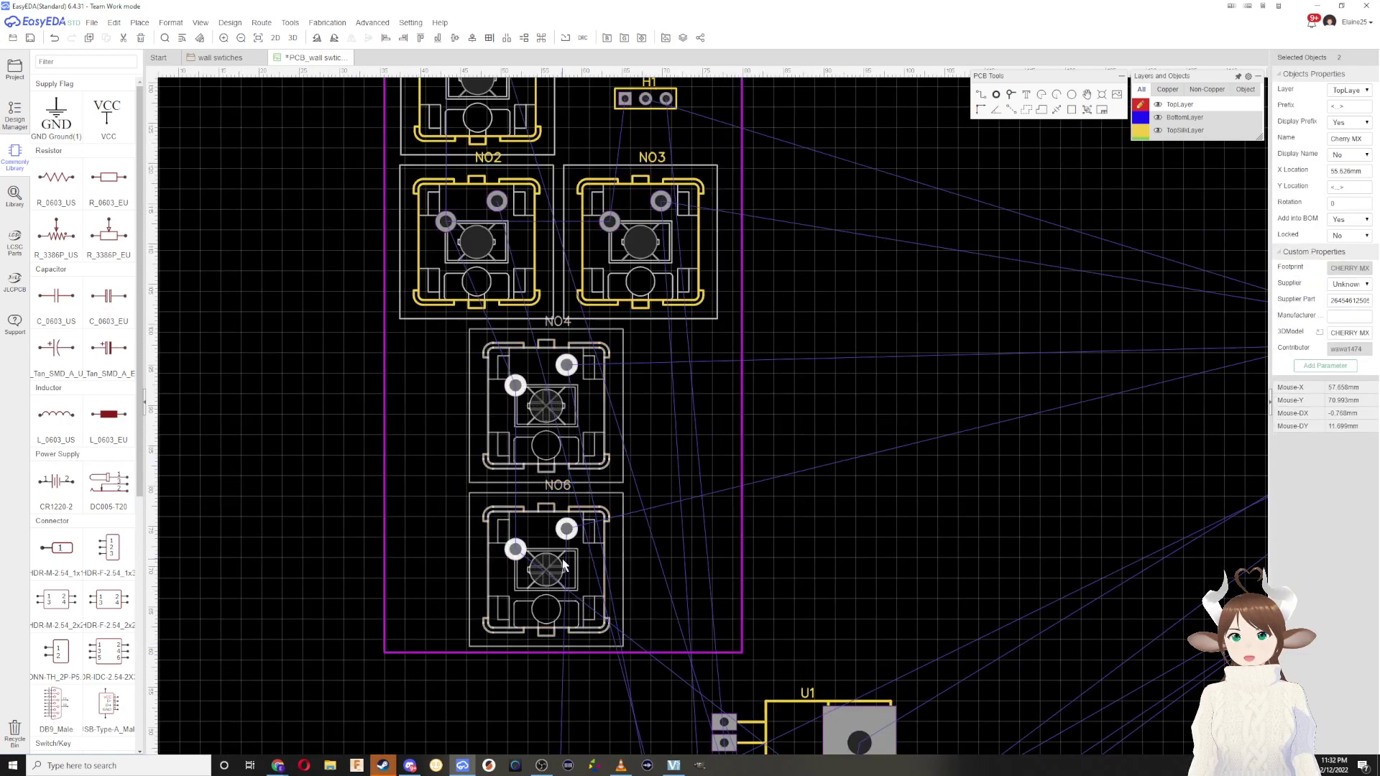
left_click(581, 654, "ctrl")
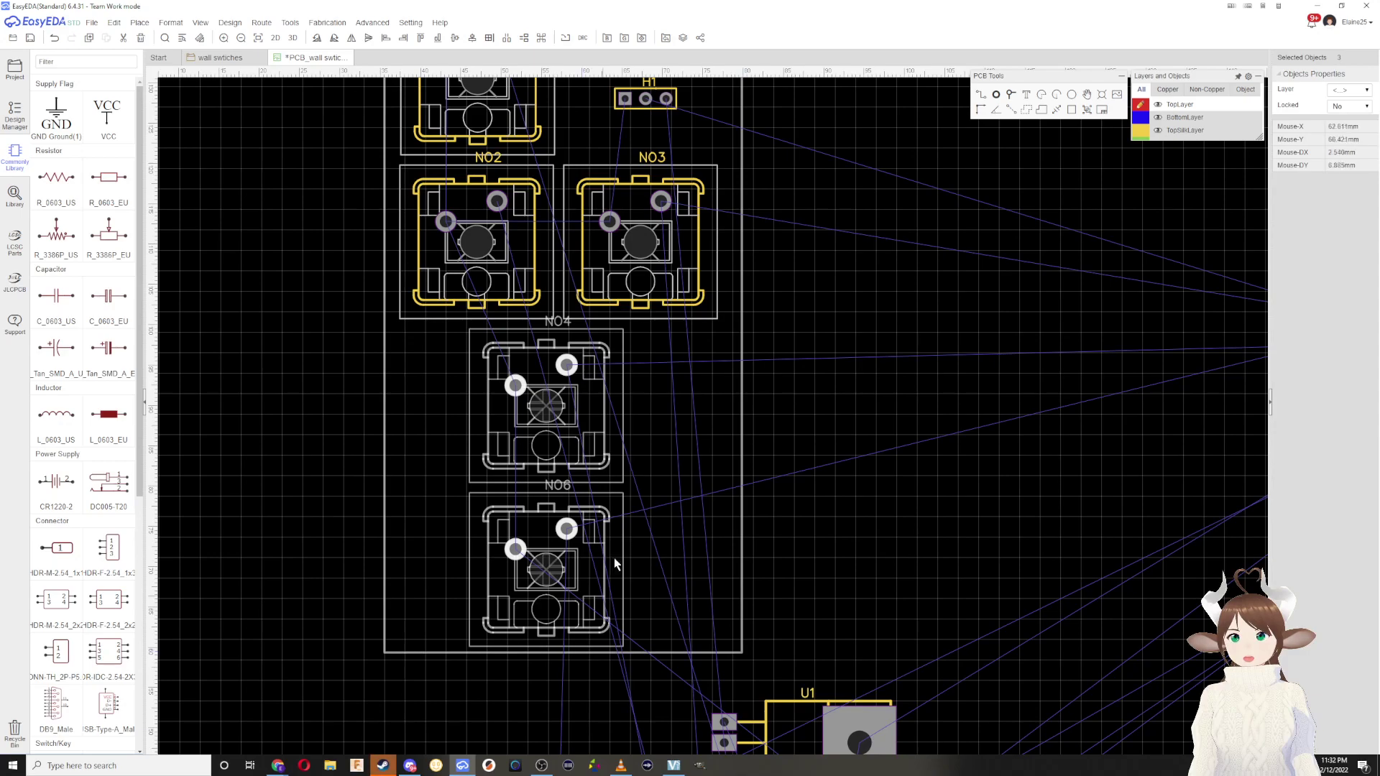
left_click(471, 38)
scroll(810, 364, "up", 3)
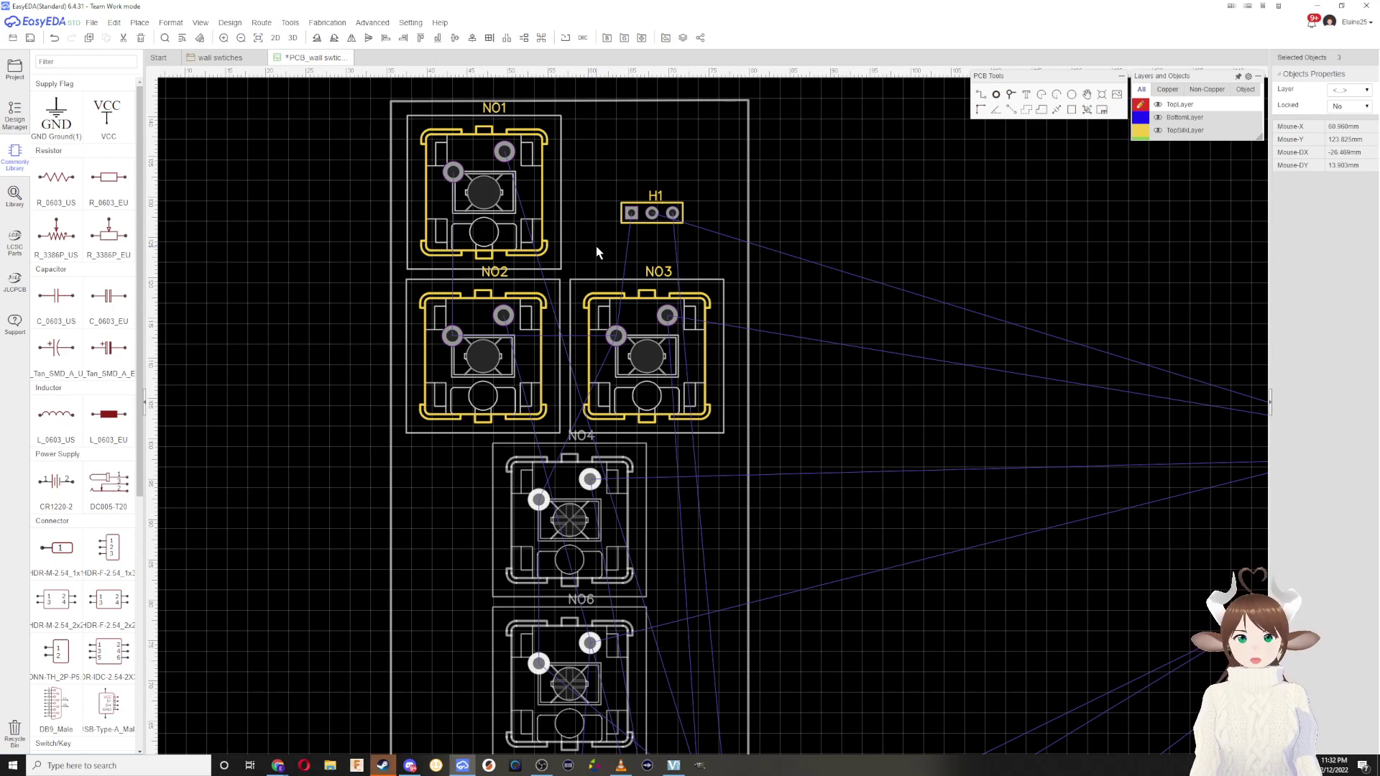
Step: Pull the board outline's right edge in to just beyond switch NO3
left_click(768, 357)
left_click_drag(749, 356, 733, 364)
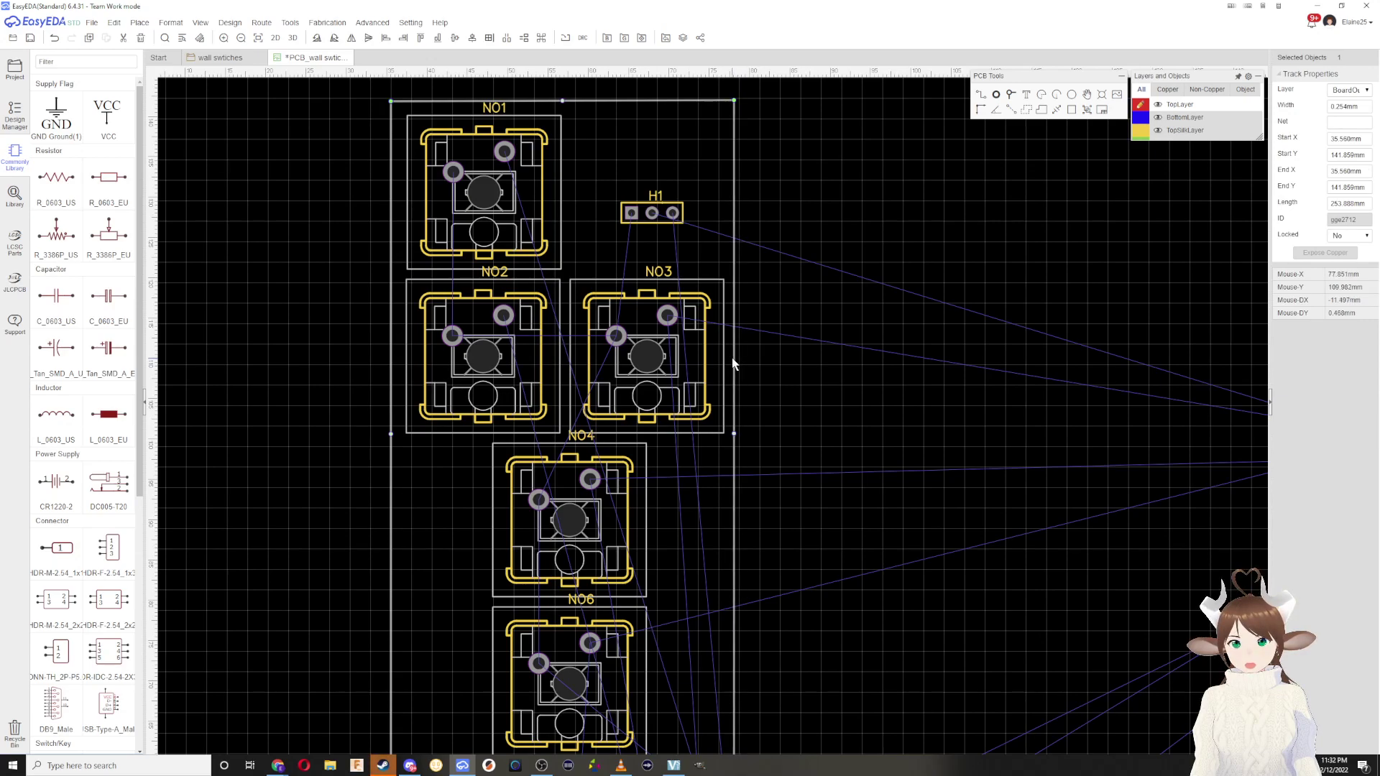
left_click(389, 371)
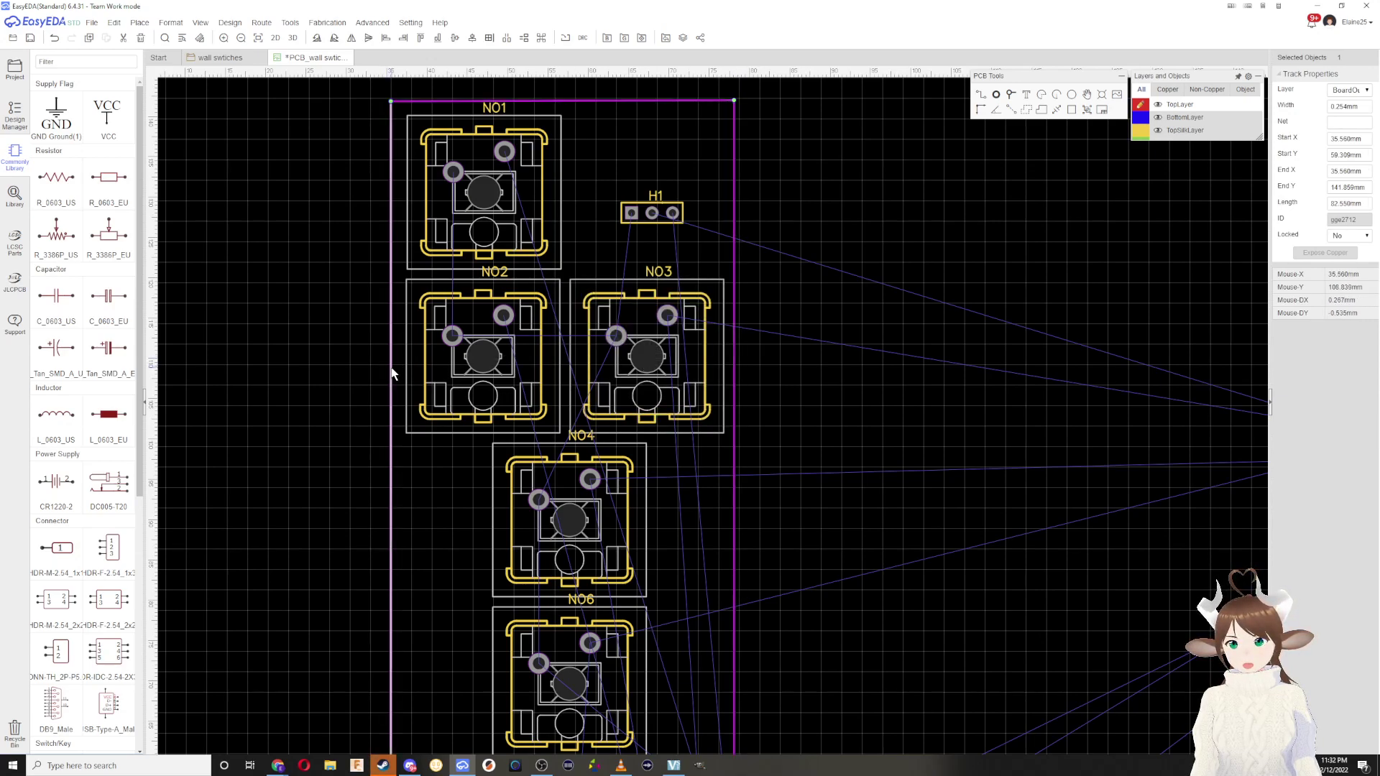
left_click_drag(733, 458, 729, 455)
Step: Align switches NO4 and NO6 on the horizontal centre of the narrowed board outline
scroll(730, 568, "down", 2)
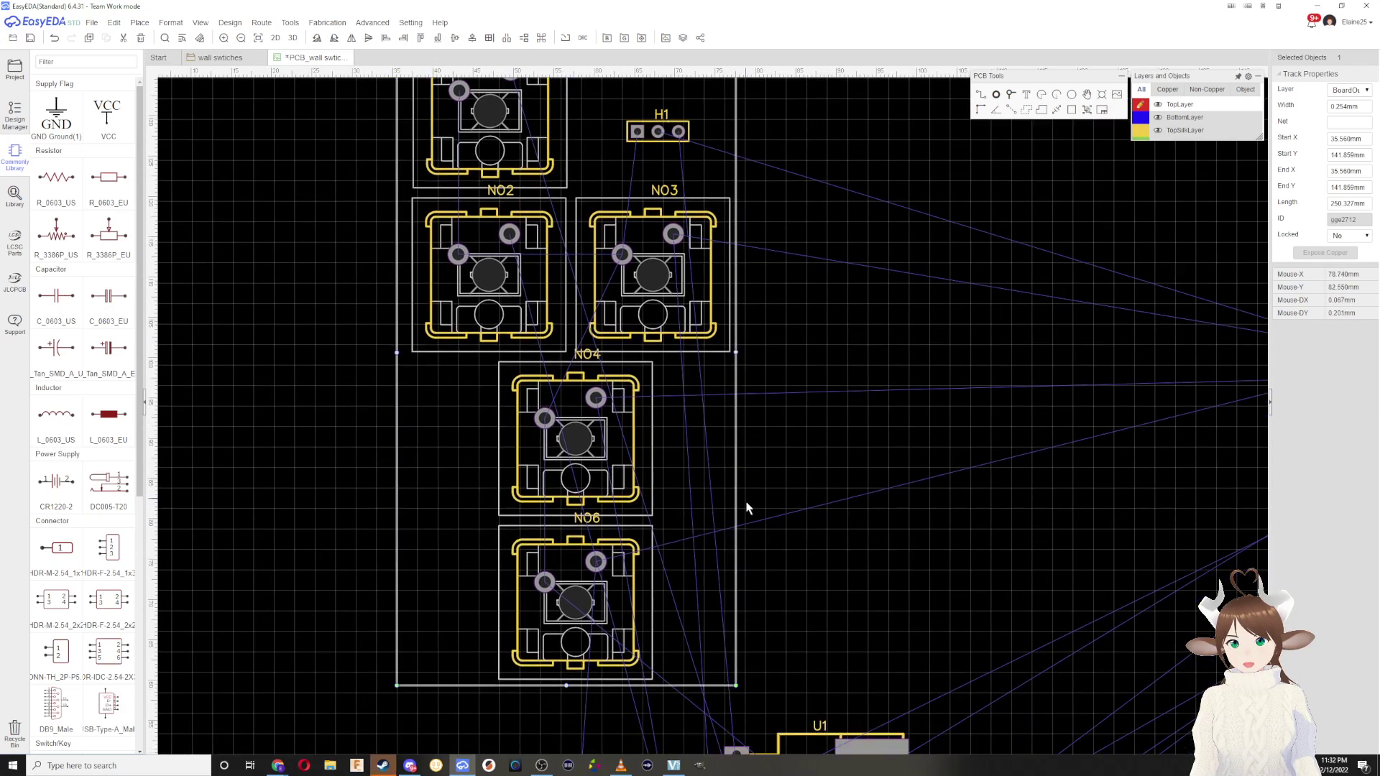
left_click_drag(680, 738, 512, 444)
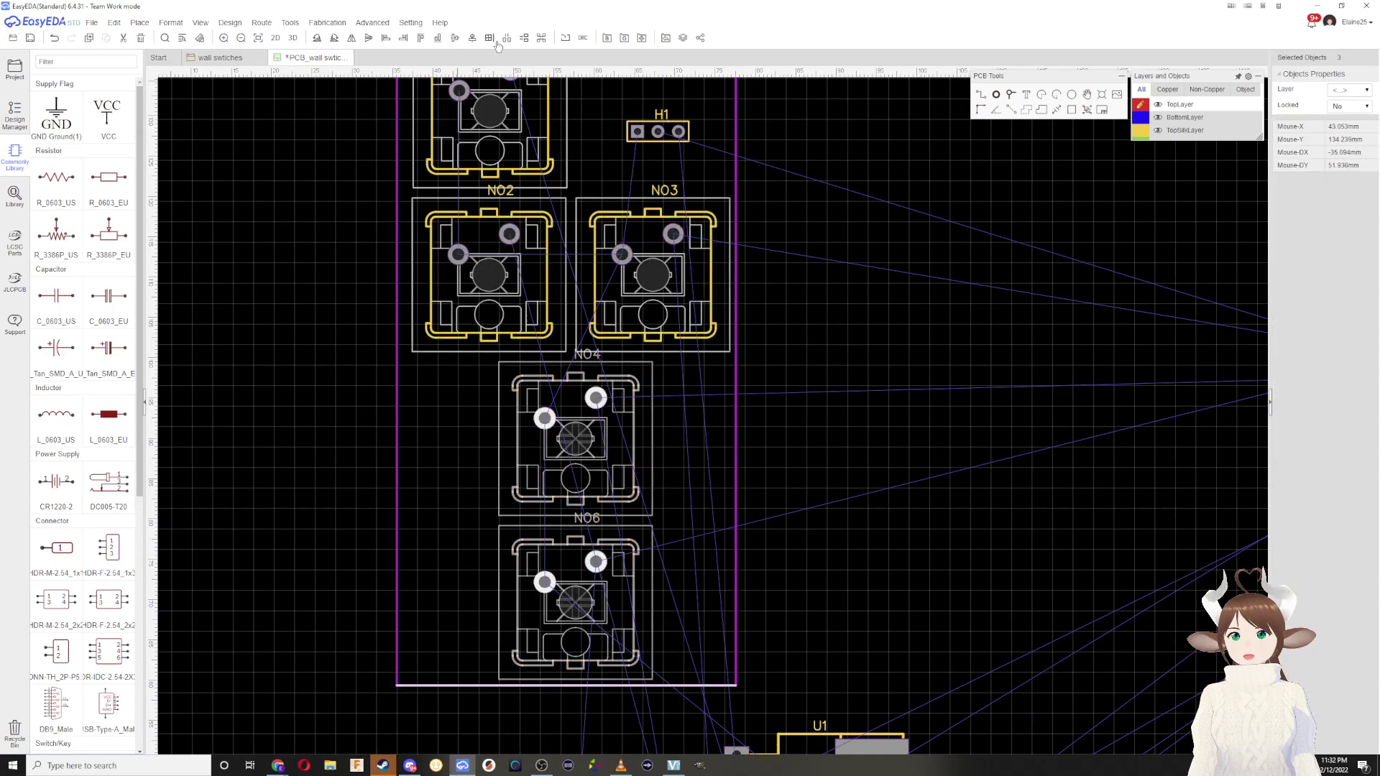
left_click(472, 38)
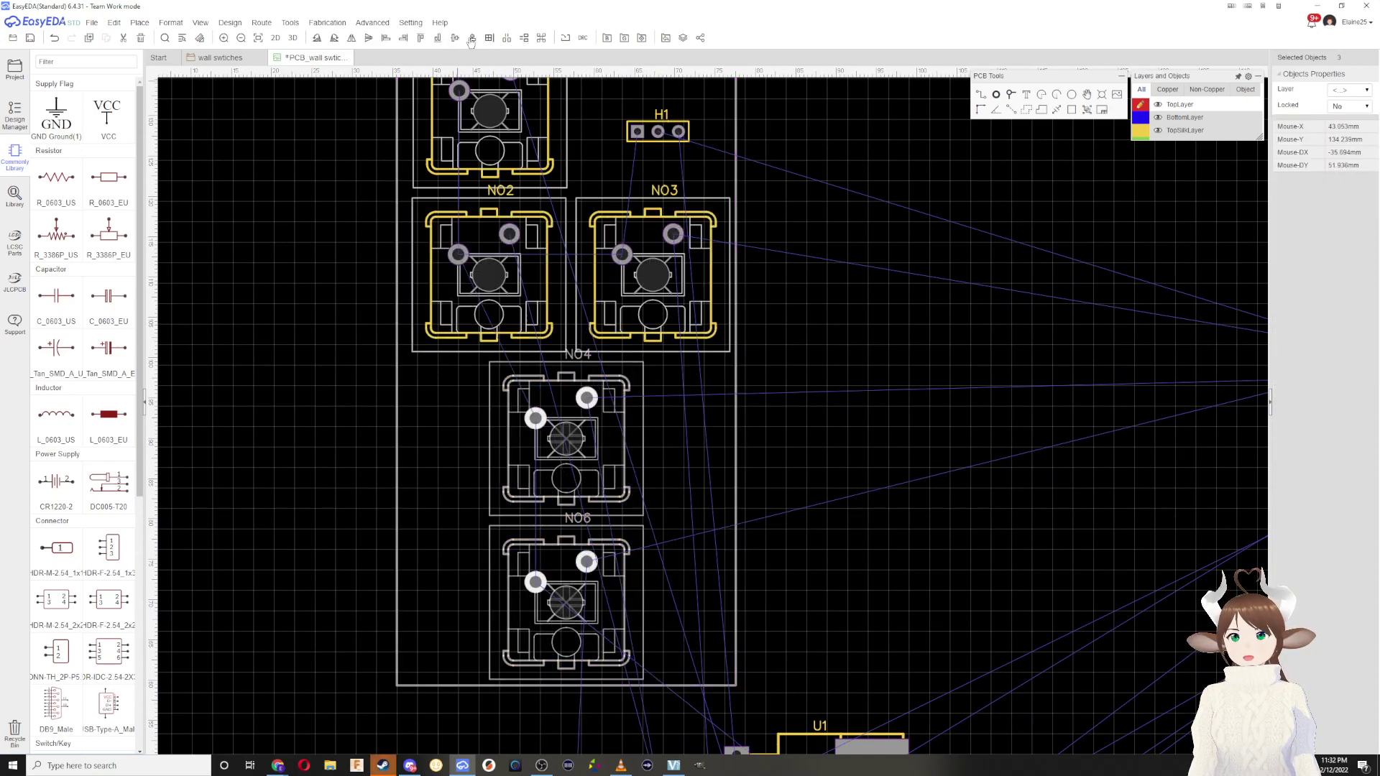
Step: Check whether switches NO2 and NO3 sit level by comparing their vertical positions
right_click_drag(619, 182, 630, 309)
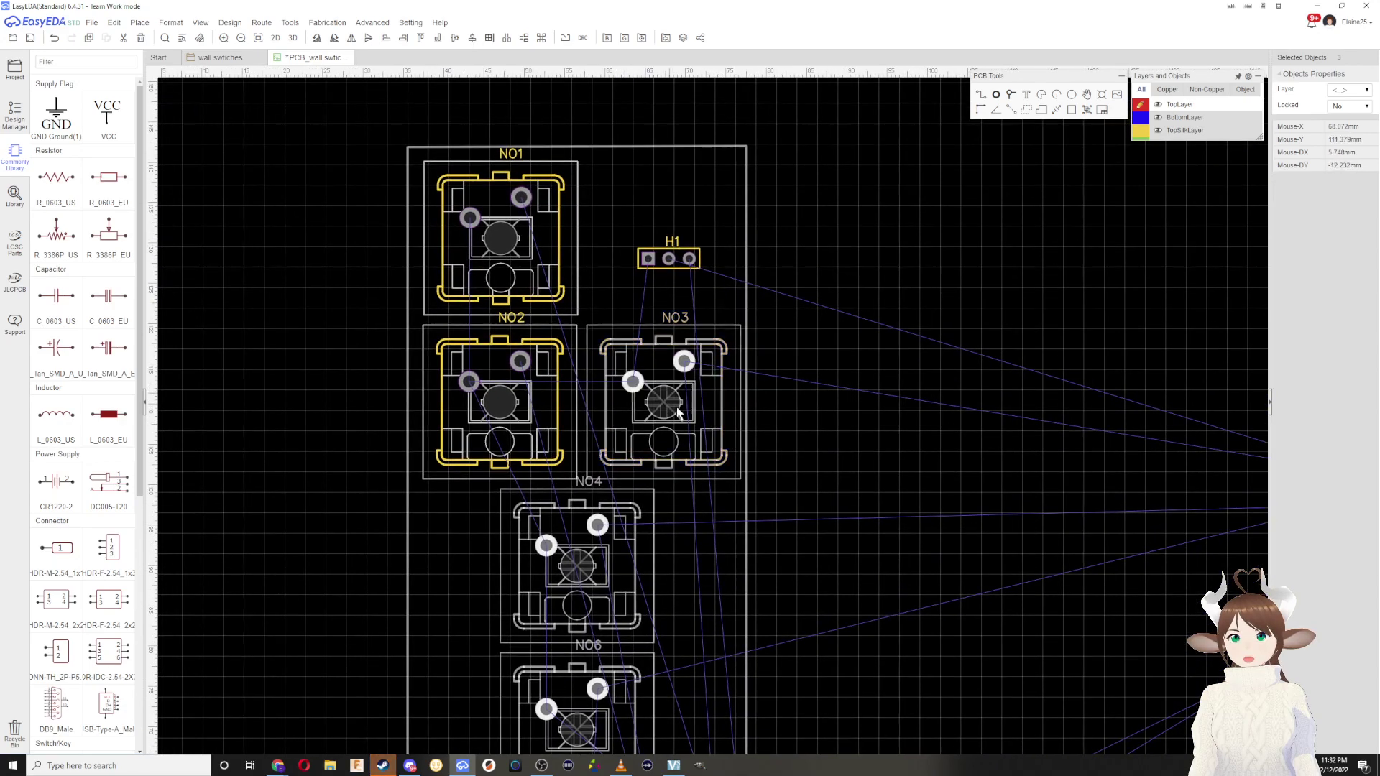
scroll(640, 430, "up", 3)
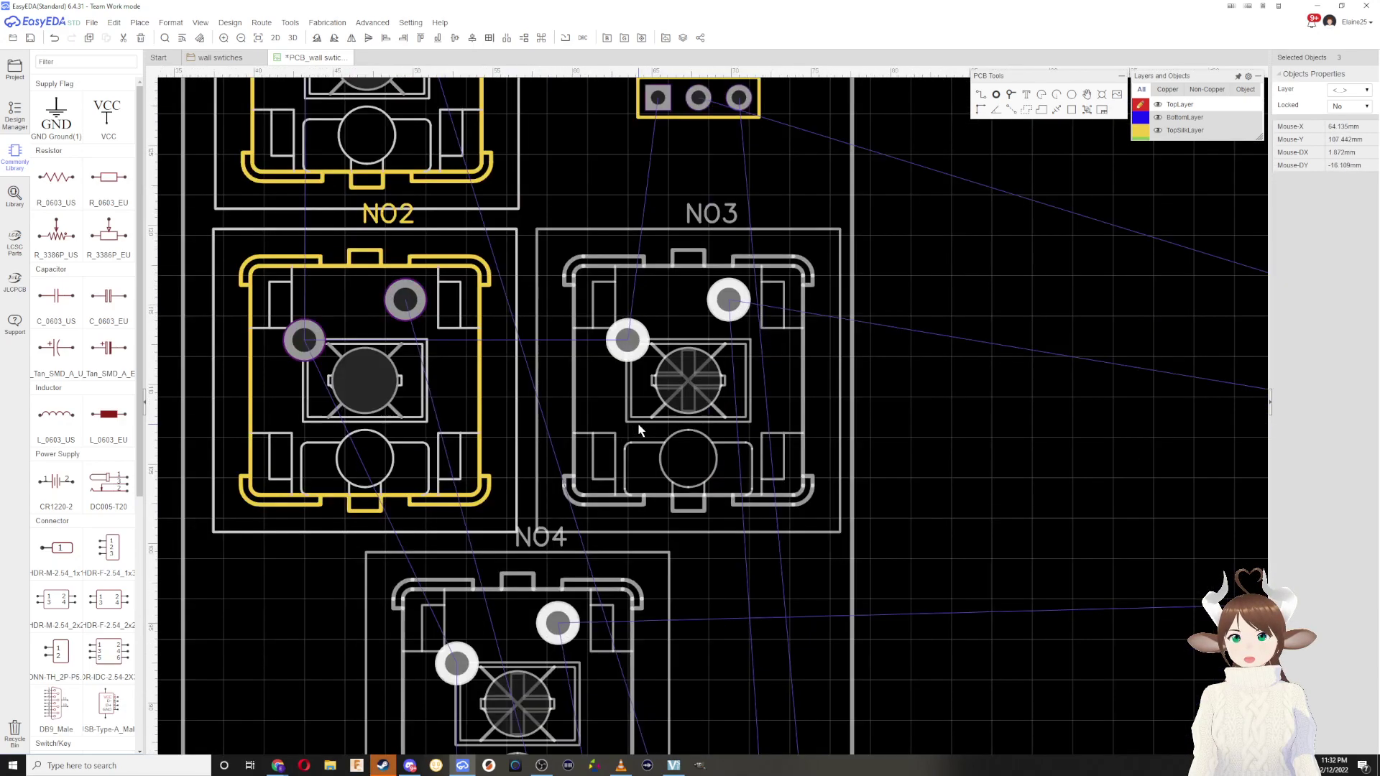
left_click(663, 414)
left_click(460, 413)
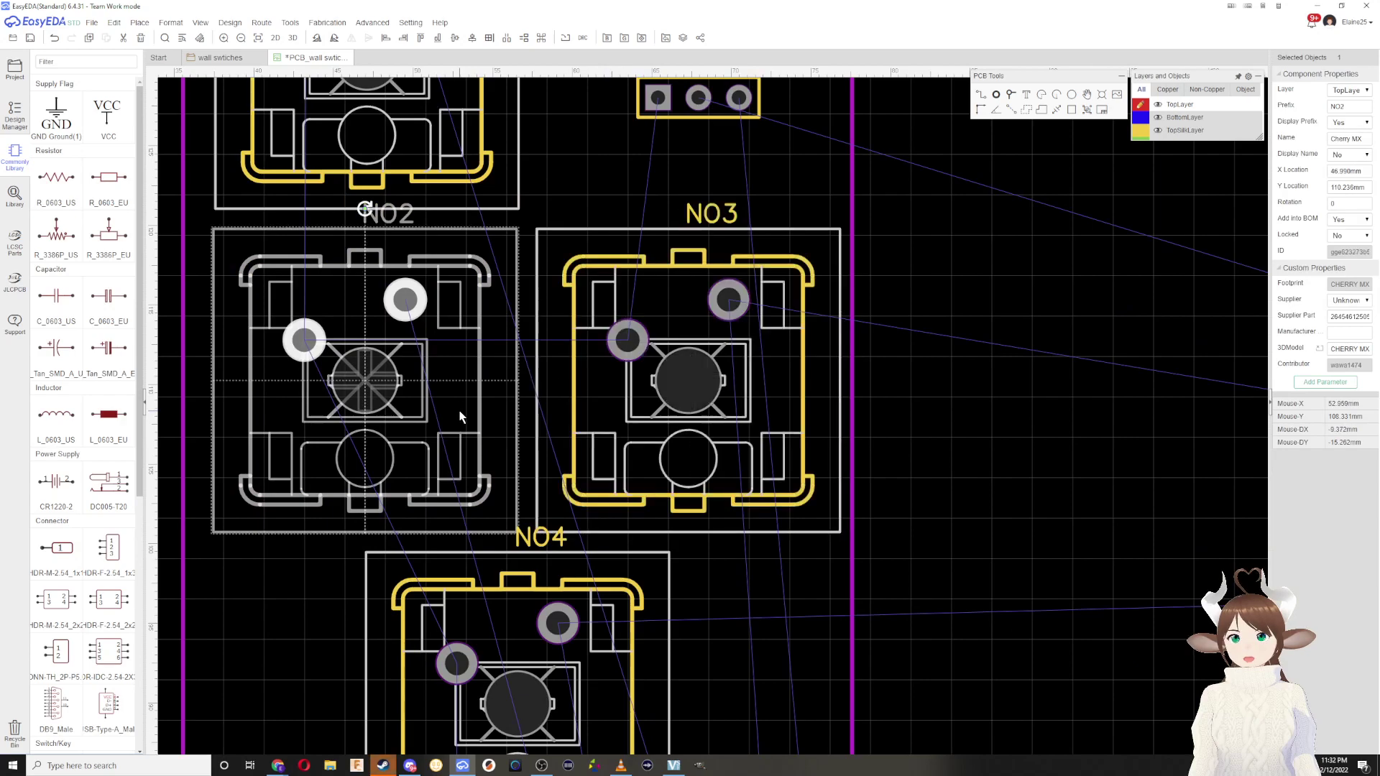
left_click(590, 411, "ctrl")
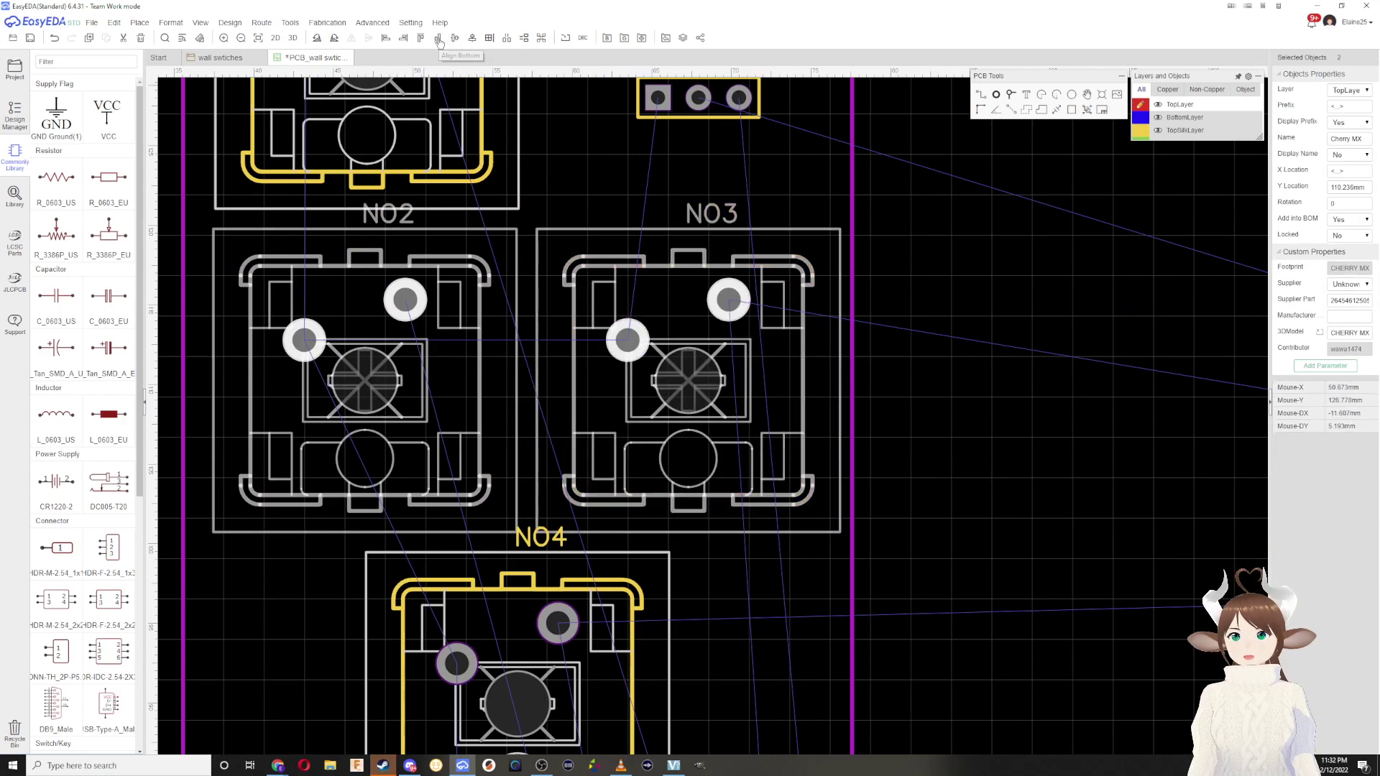
right_click_drag(624, 174, 715, 291)
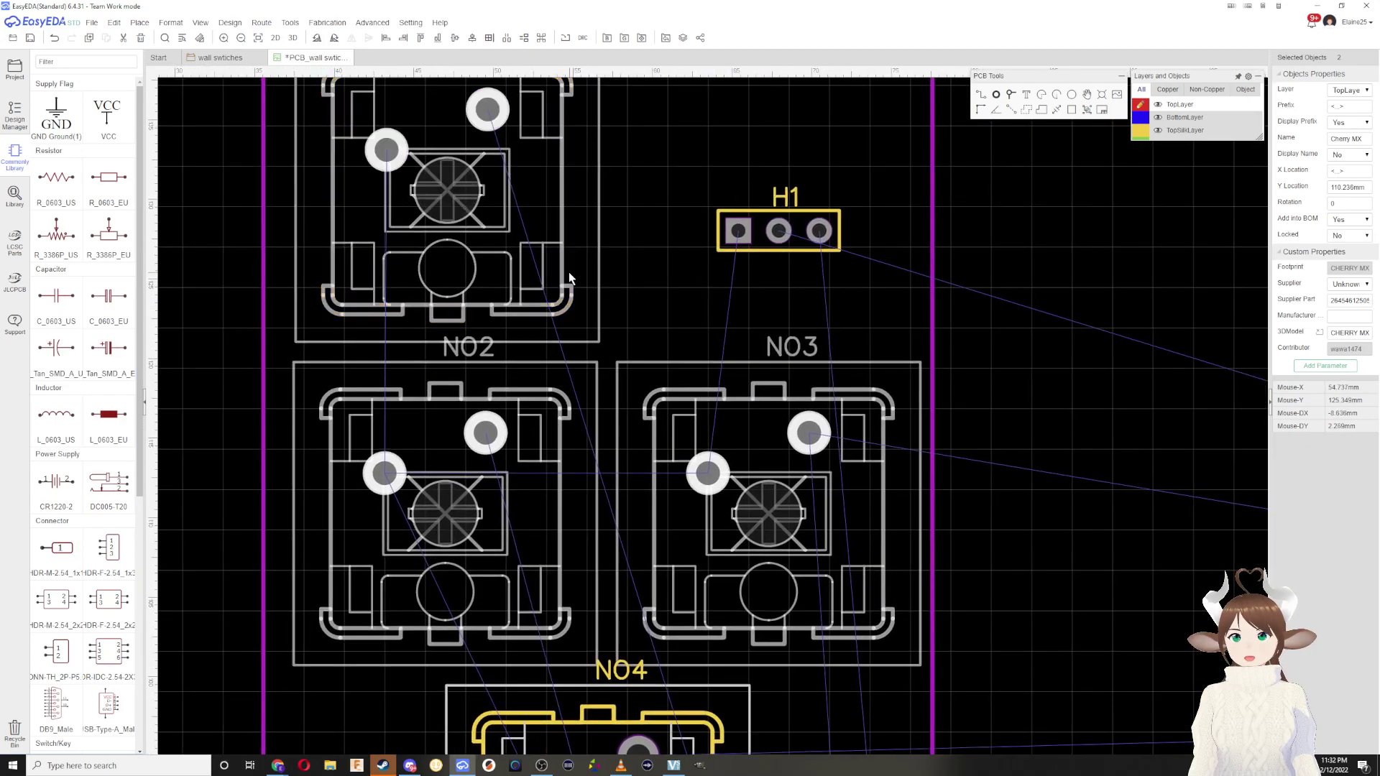
left_click(453, 301)
left_click(424, 437)
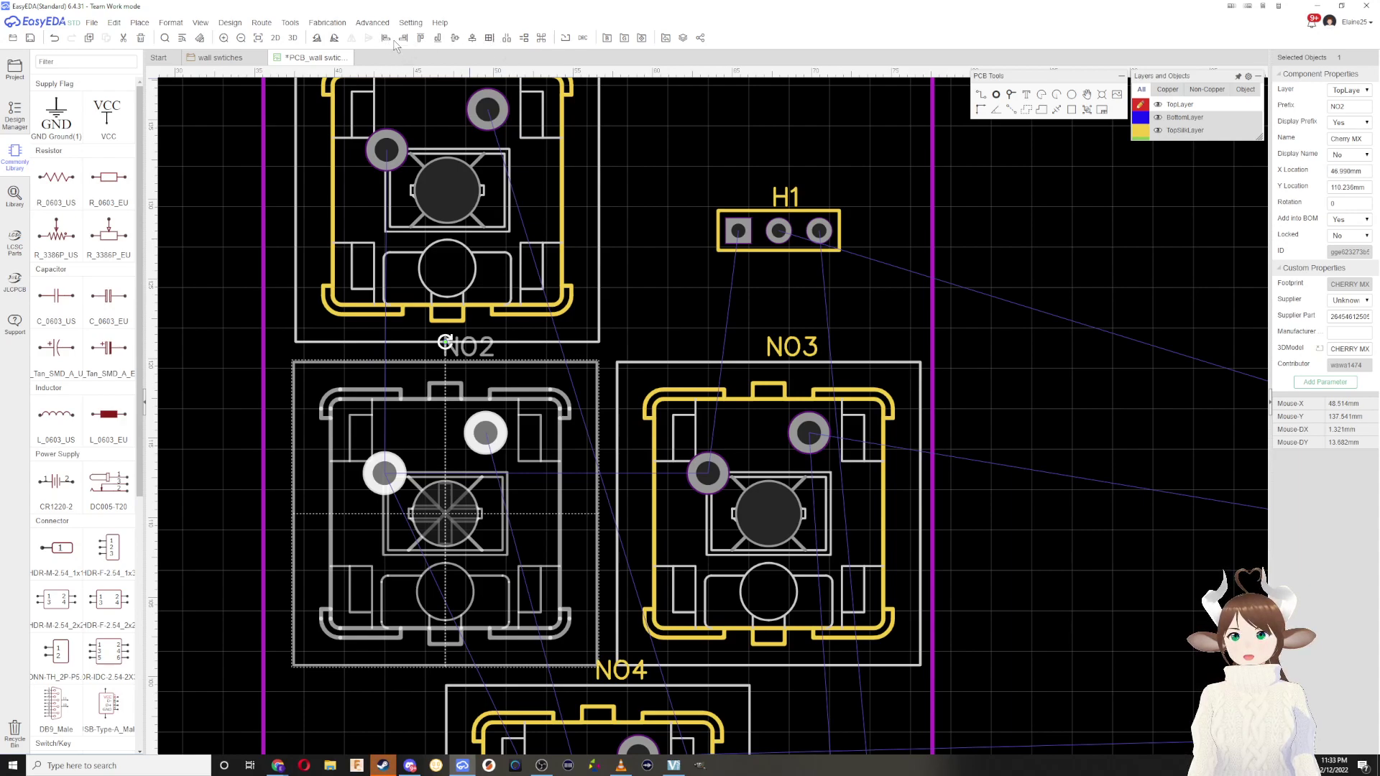
left_click(410, 123, "ctrl")
left_click(372, 23)
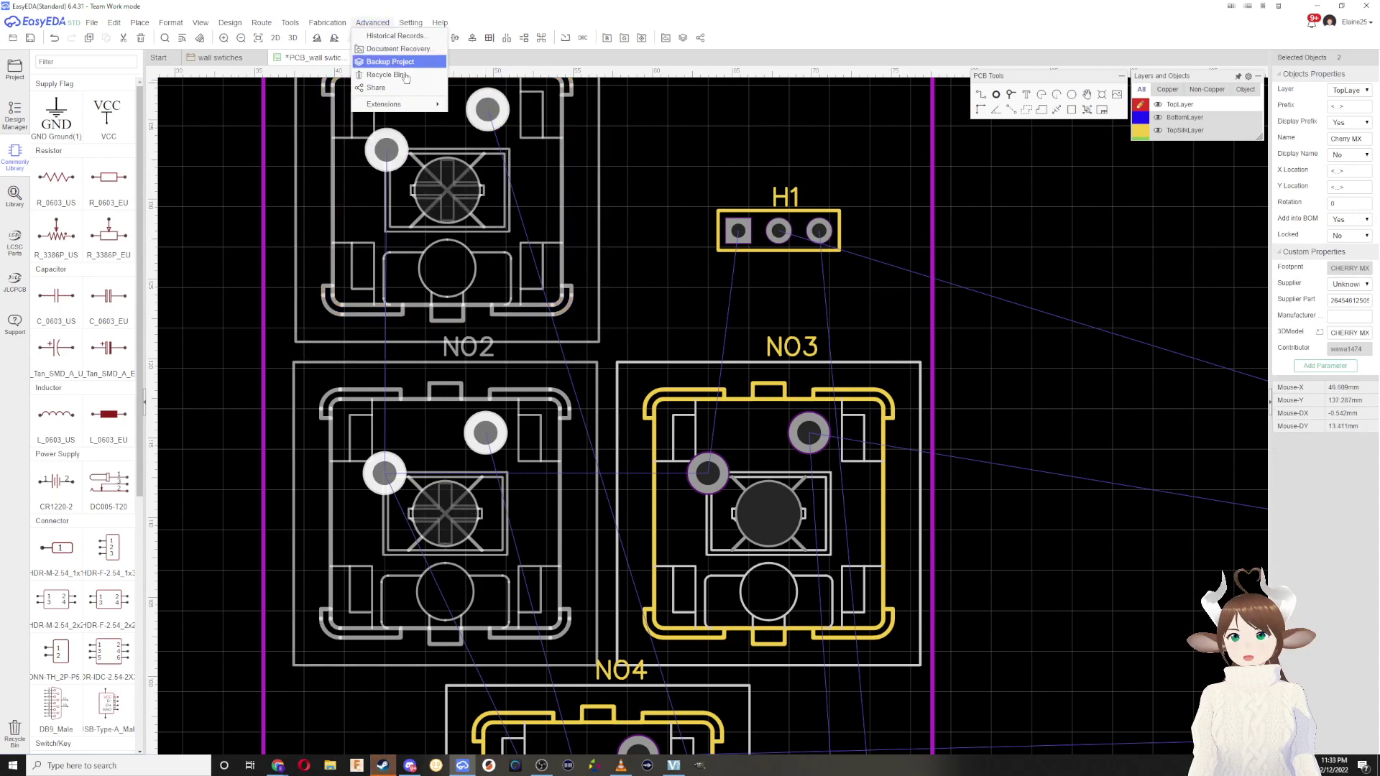
left_click(1136, 305)
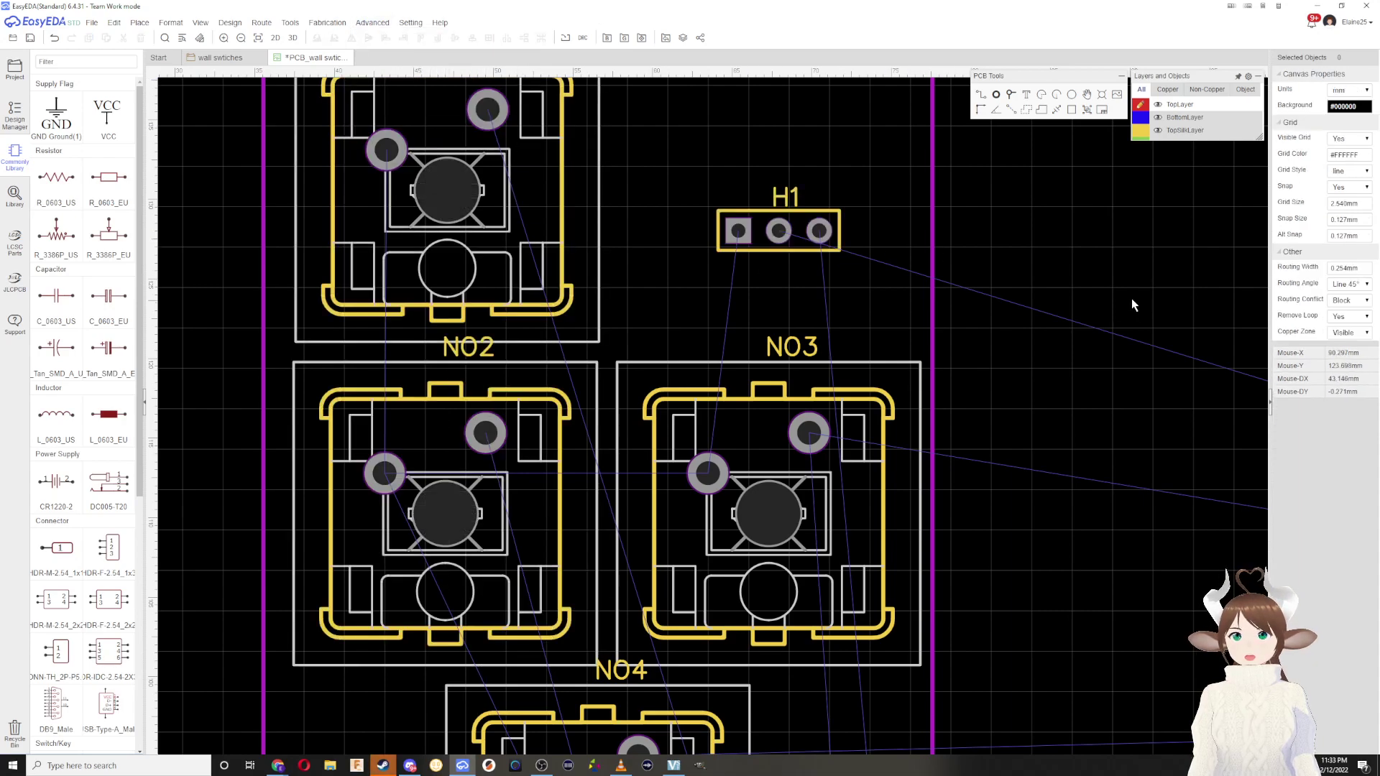
Step: Left-align switches NO1 and NO2
left_click(475, 219)
left_click(477, 535, "ctrl")
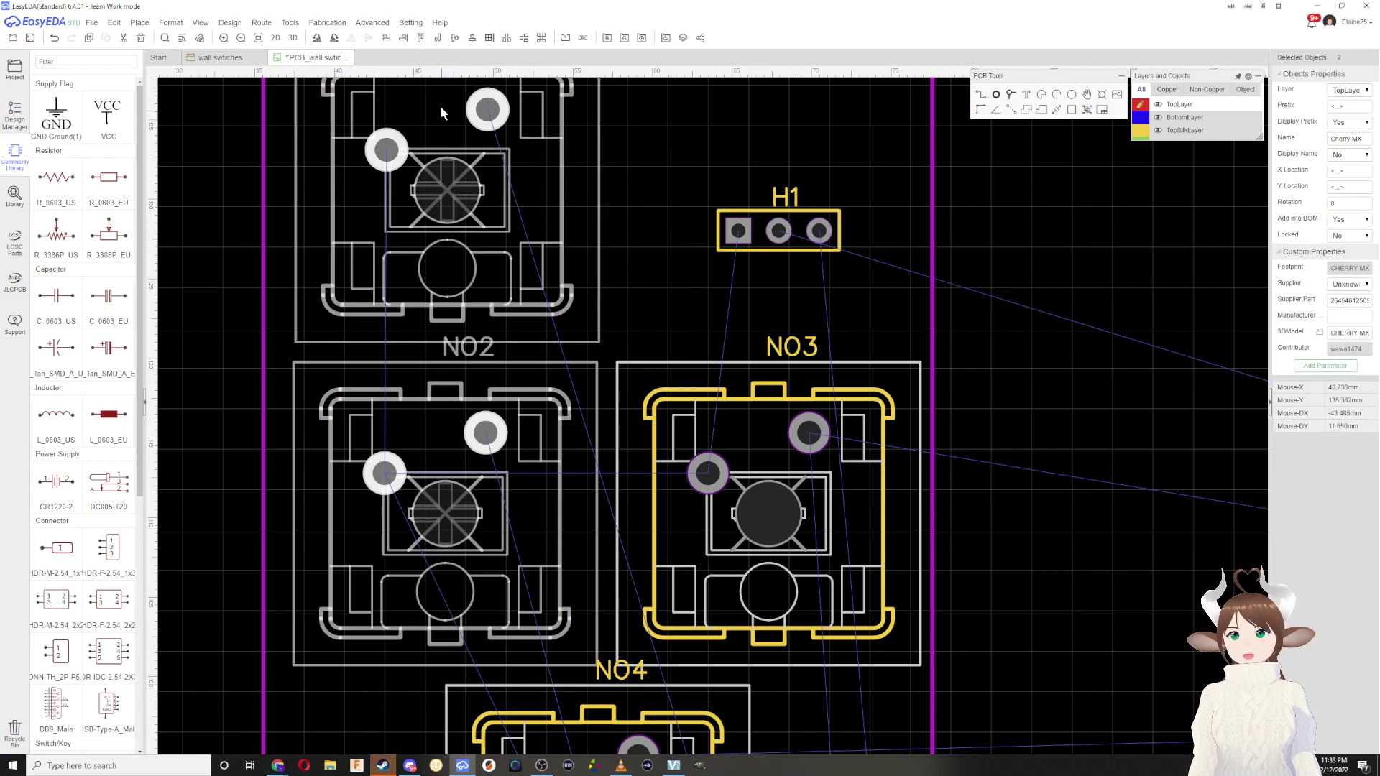
left_click(386, 38)
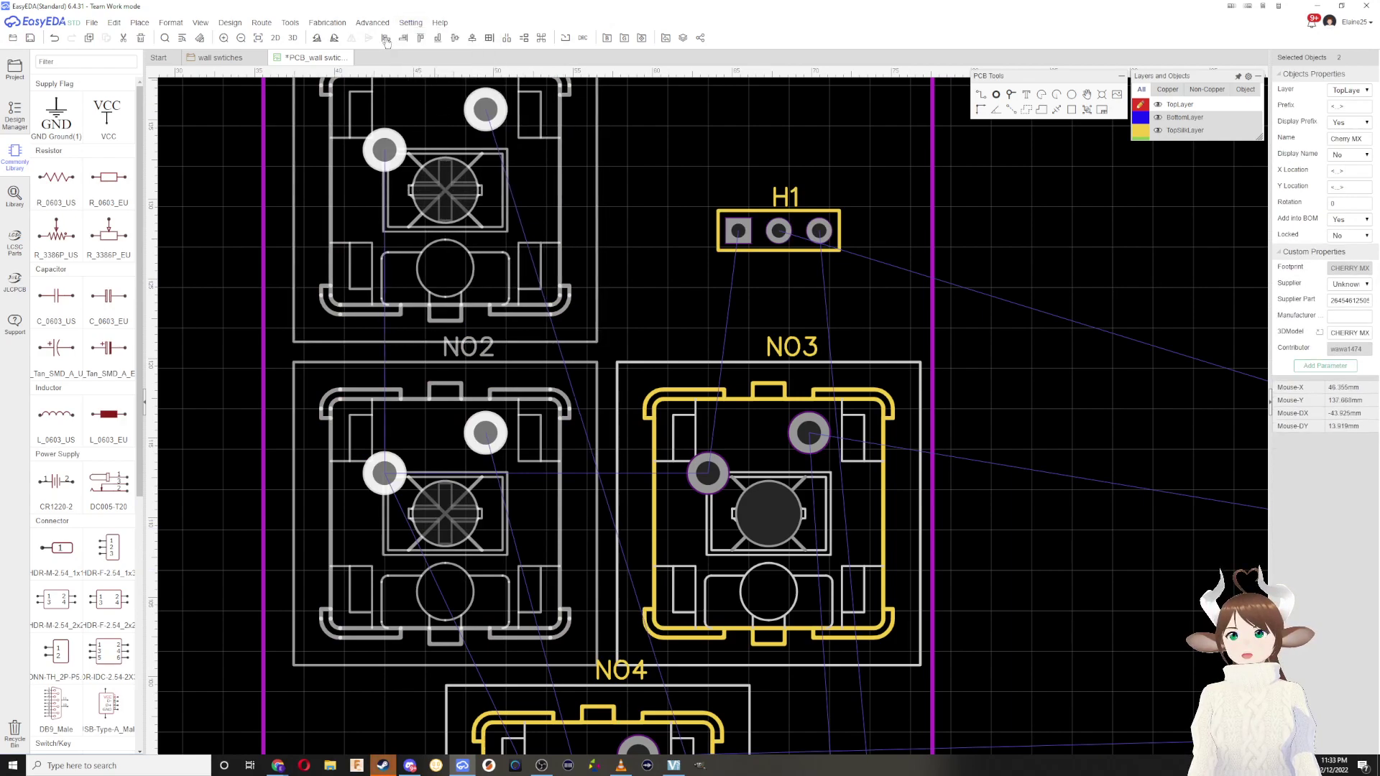
Step: Move IR sensor header H1 up about 2.5 mm and centre it by eye above switch NO3
scroll(707, 270, "down", 3)
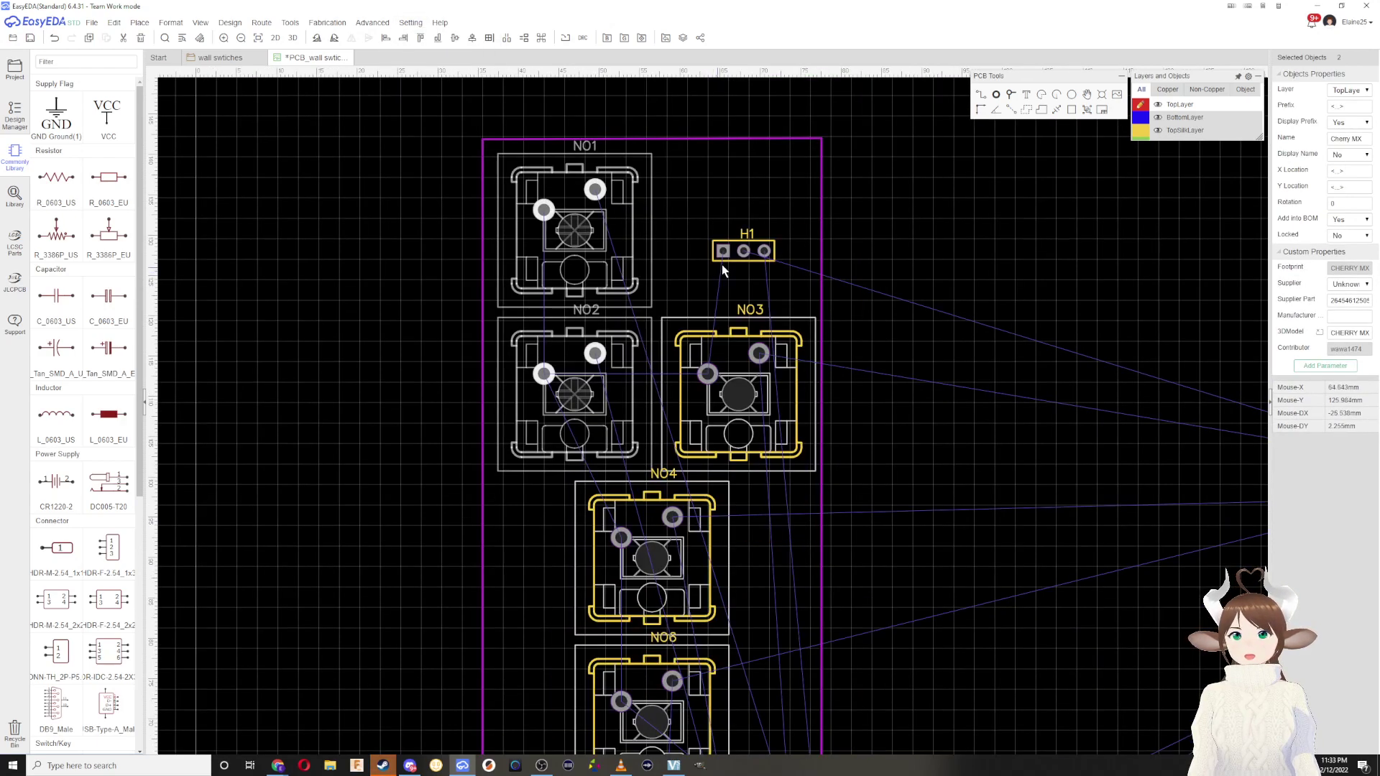
scroll(732, 269, "down", 1)
scroll(731, 269, "up", 3)
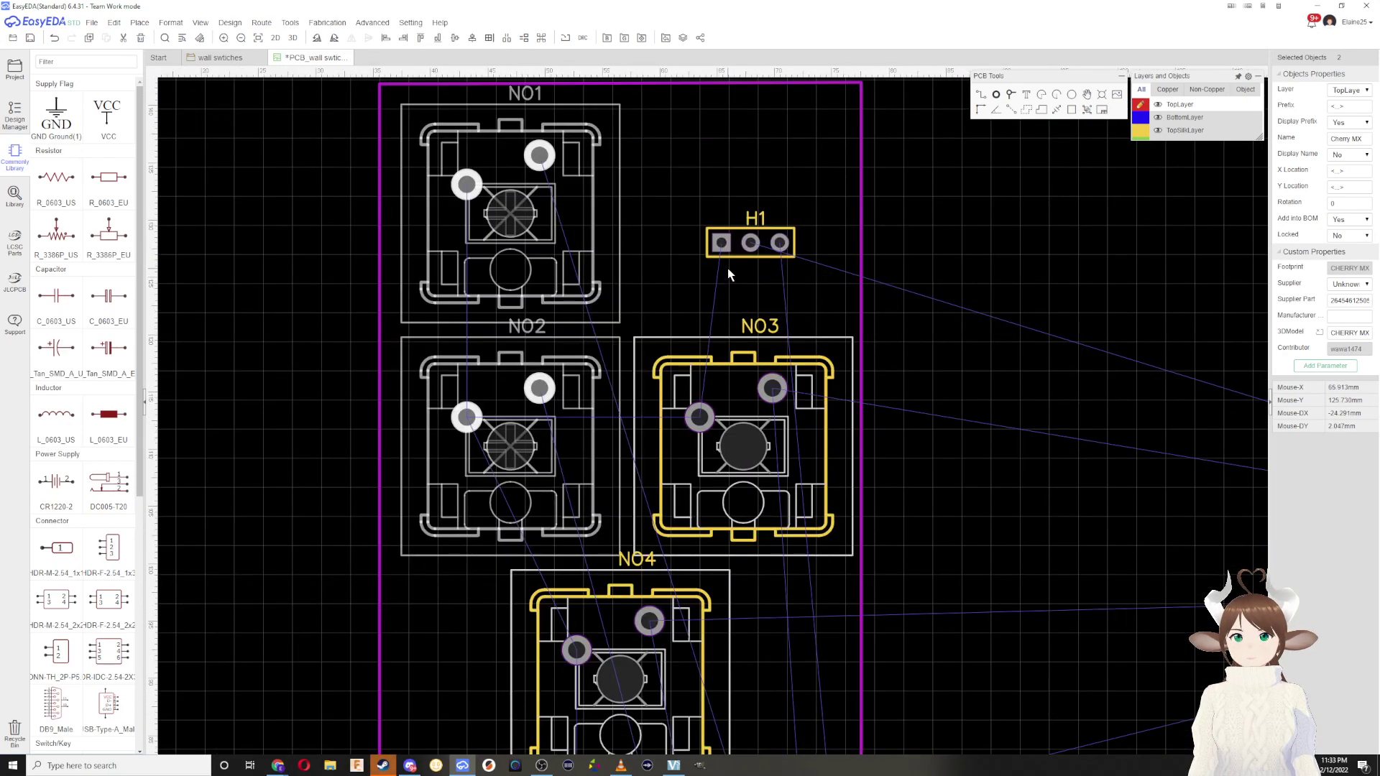
left_click(749, 245)
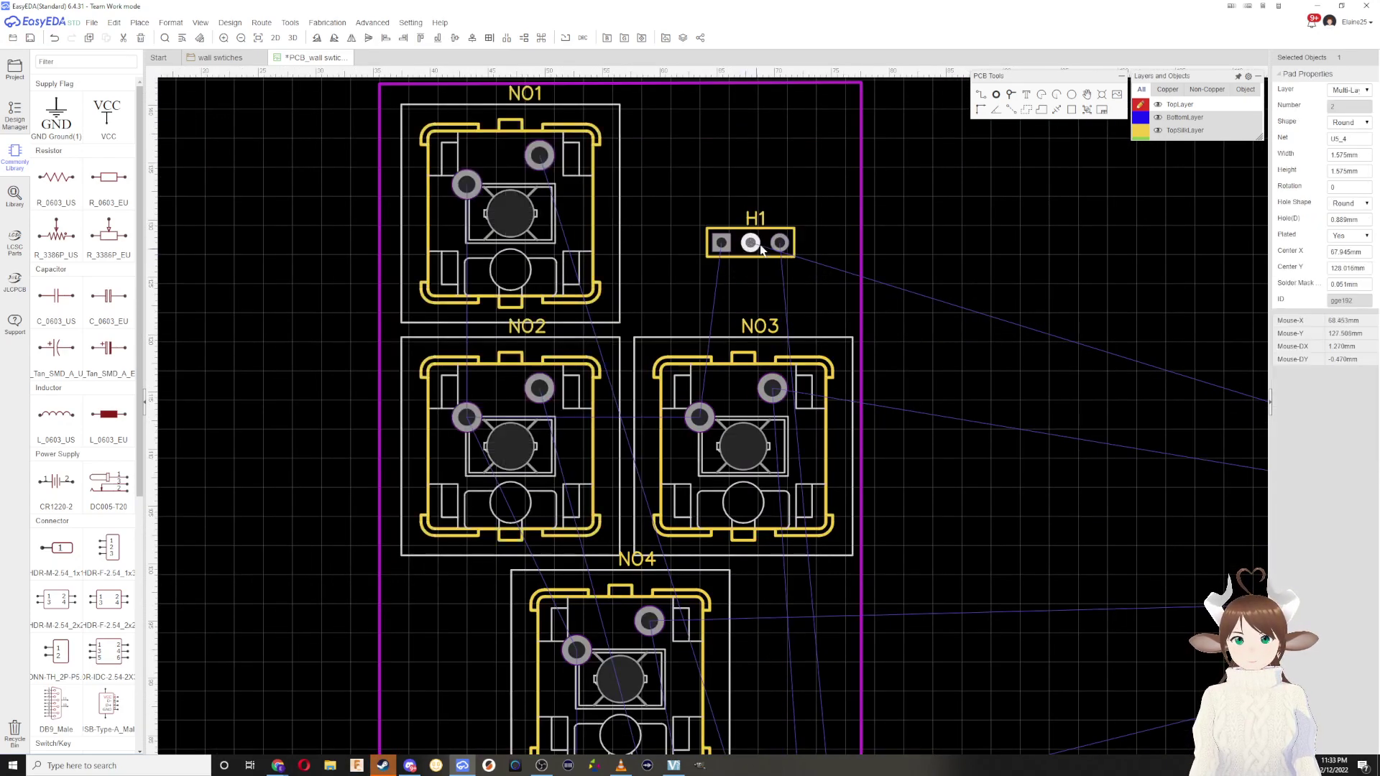
left_click_drag(749, 248, 744, 216)
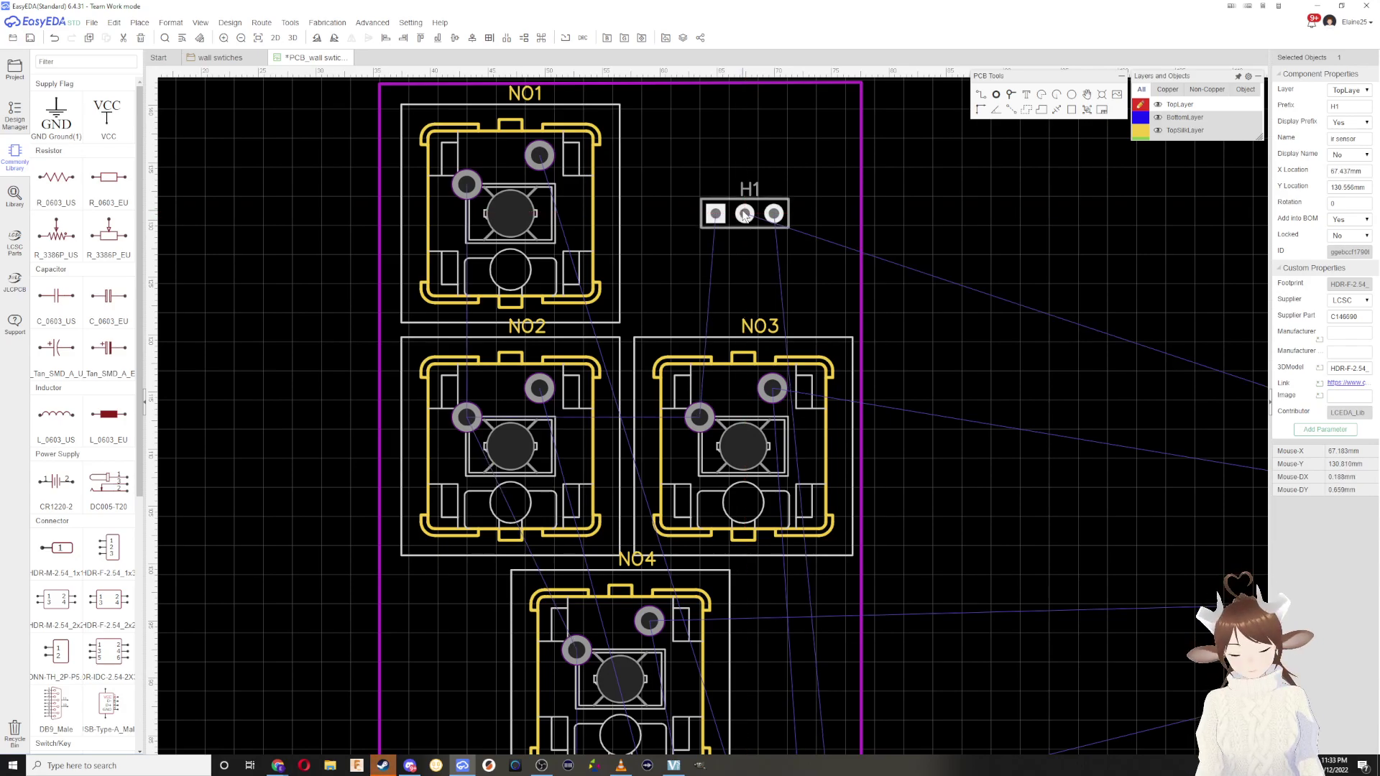
Step: Place thermistor R6 inside the board outline, between switch NO1 and header H1 near the top edge
scroll(898, 348, "down", 5)
scroll(893, 516, "up", 4)
scroll(856, 636, "down", 1)
scroll(860, 646, "down", 3)
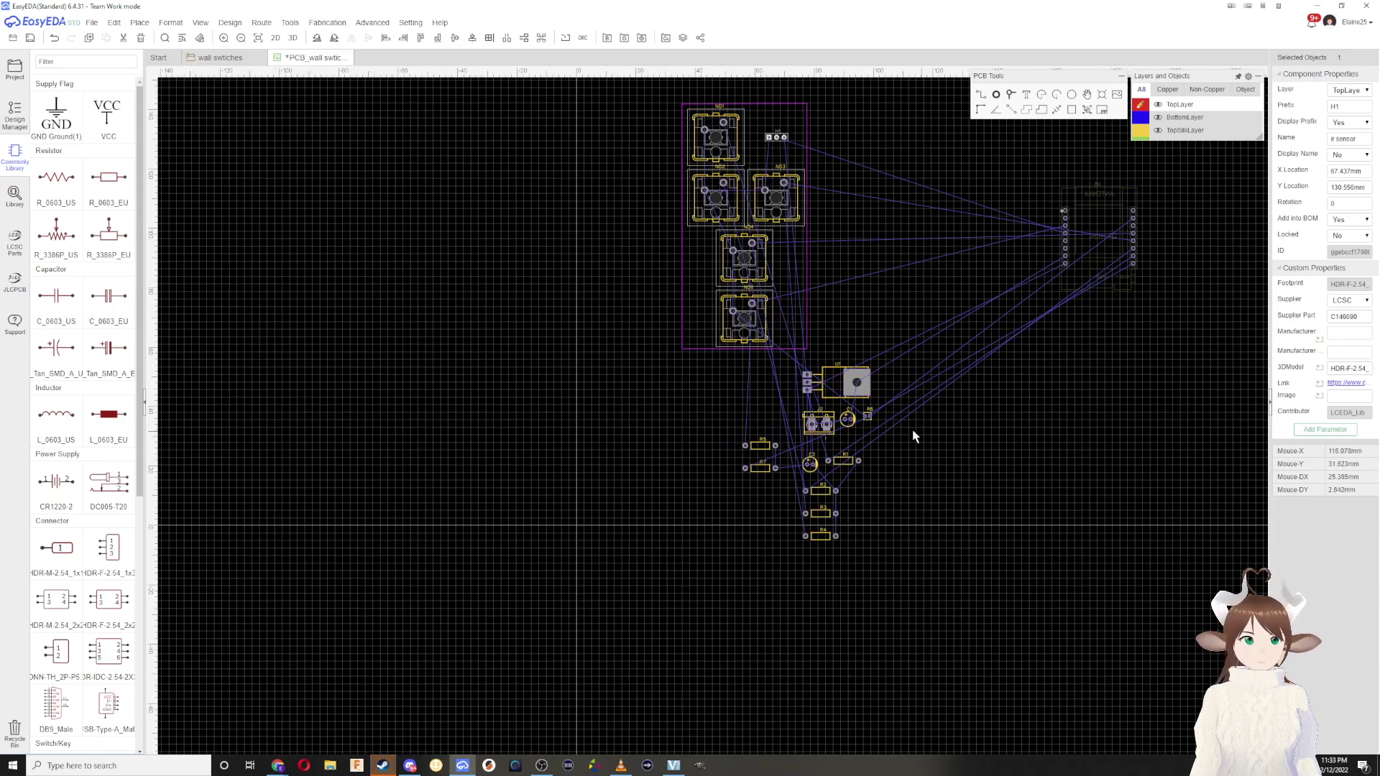
scroll(809, 457, "up", 3)
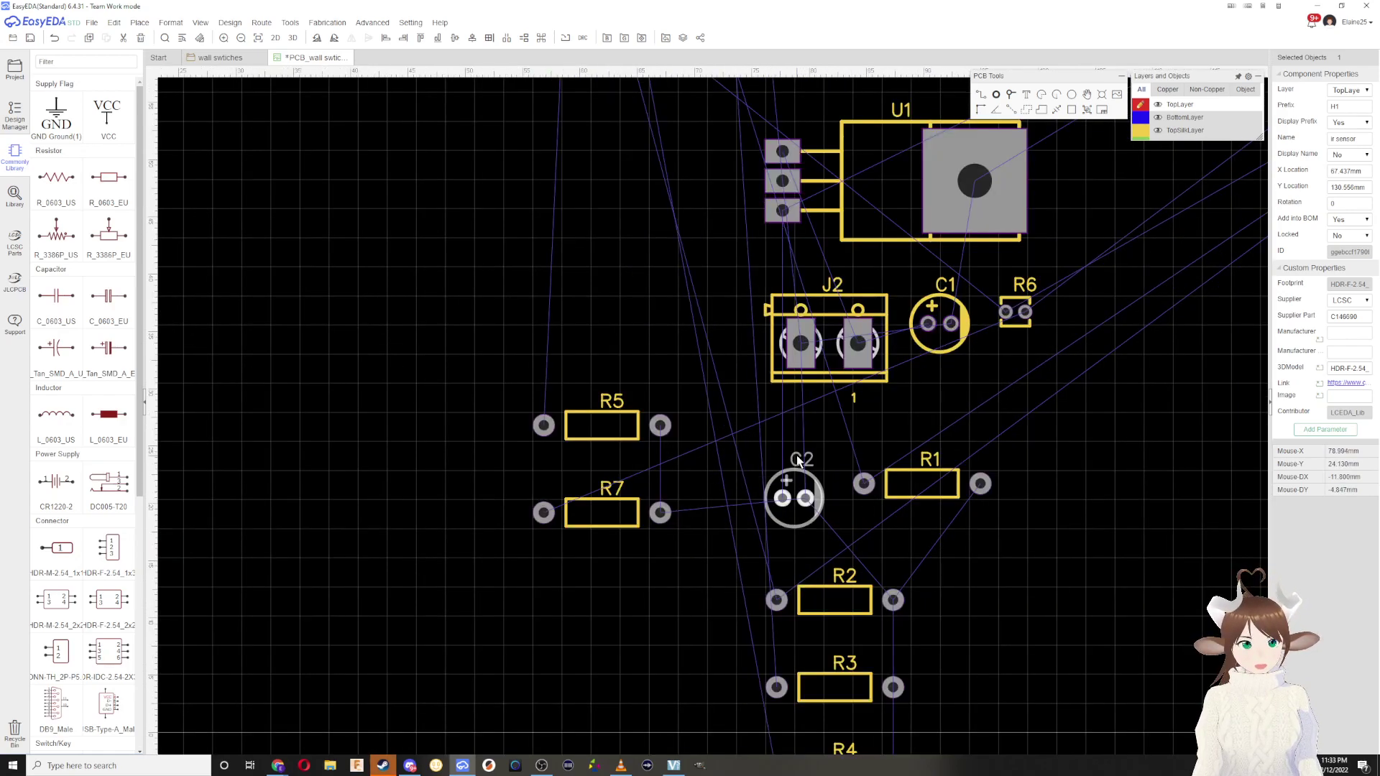
scroll(996, 350, "down", 1)
left_click_drag(1003, 332, 800, 154)
scroll(969, 480, "down", 3)
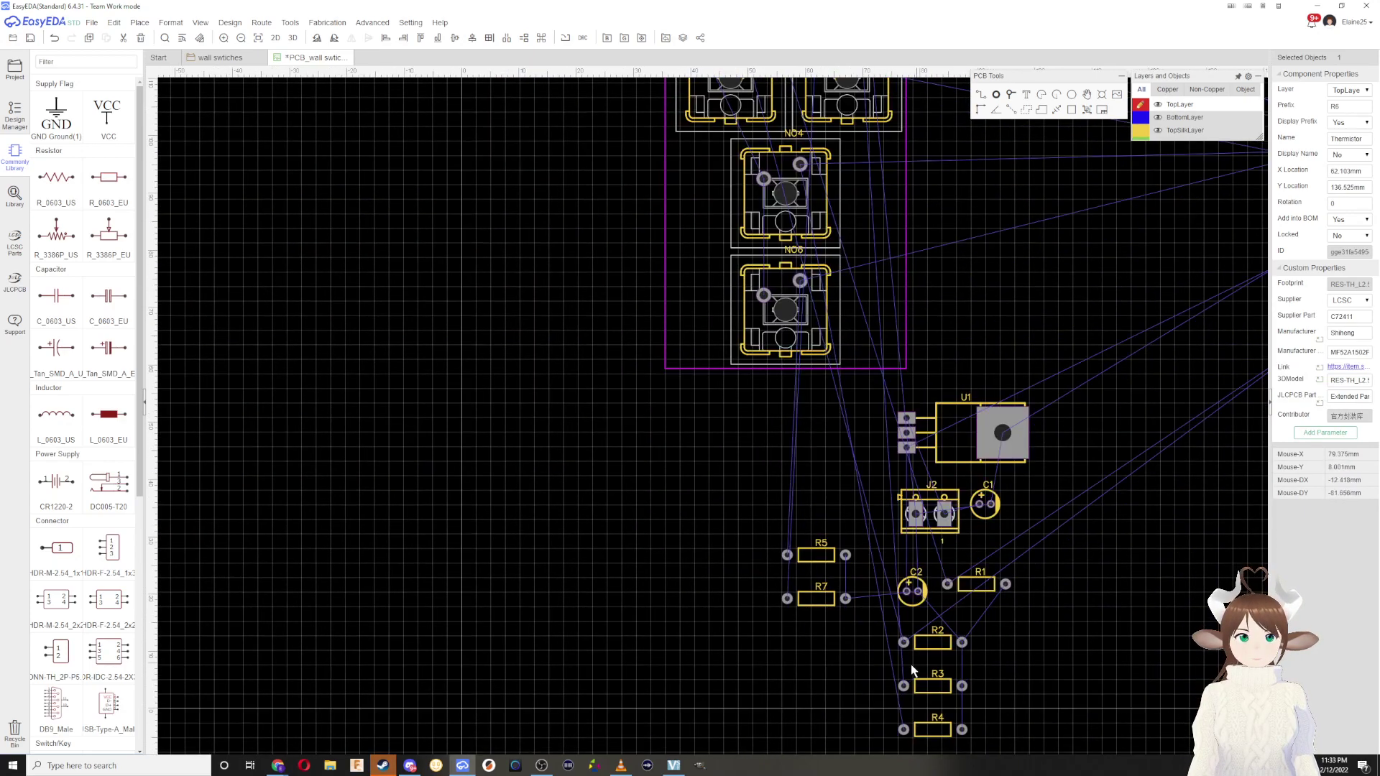
Step: Place resistor R7 directly right of thermistor R6 above header H1, checking its connections in the wall switches schematic
left_click_drag(821, 602, 894, 341)
right_click_drag(893, 340, 902, 659)
left_click_drag(901, 660, 880, 250)
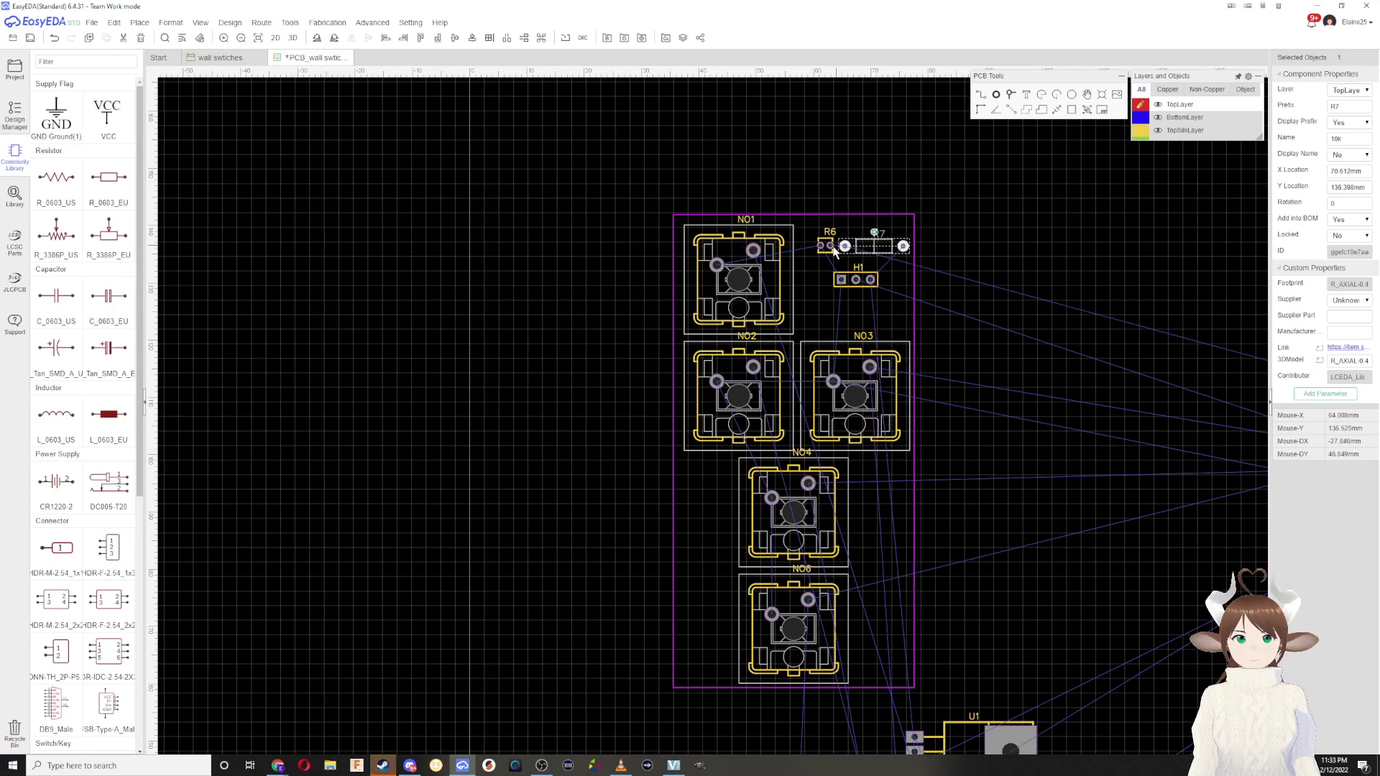
left_click_drag(838, 250, 849, 248)
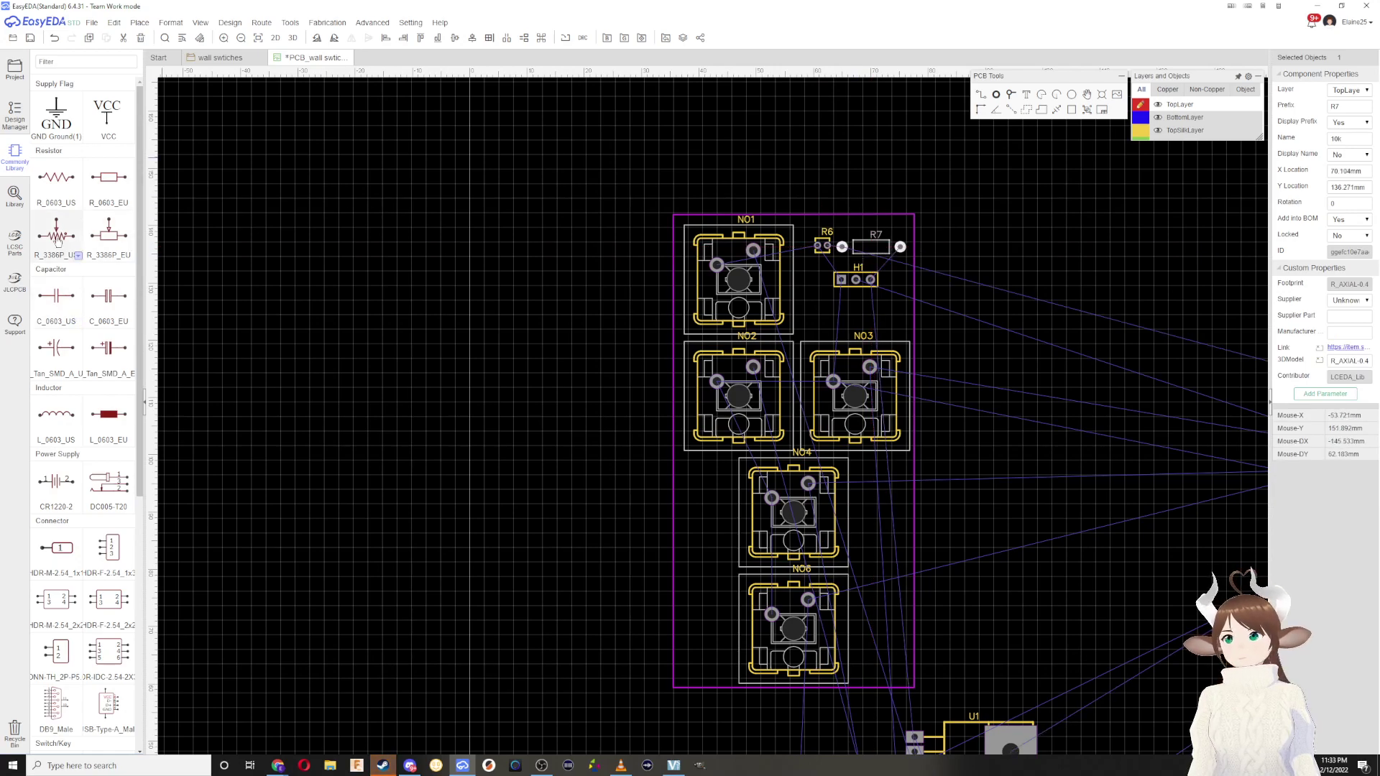
left_click(220, 57)
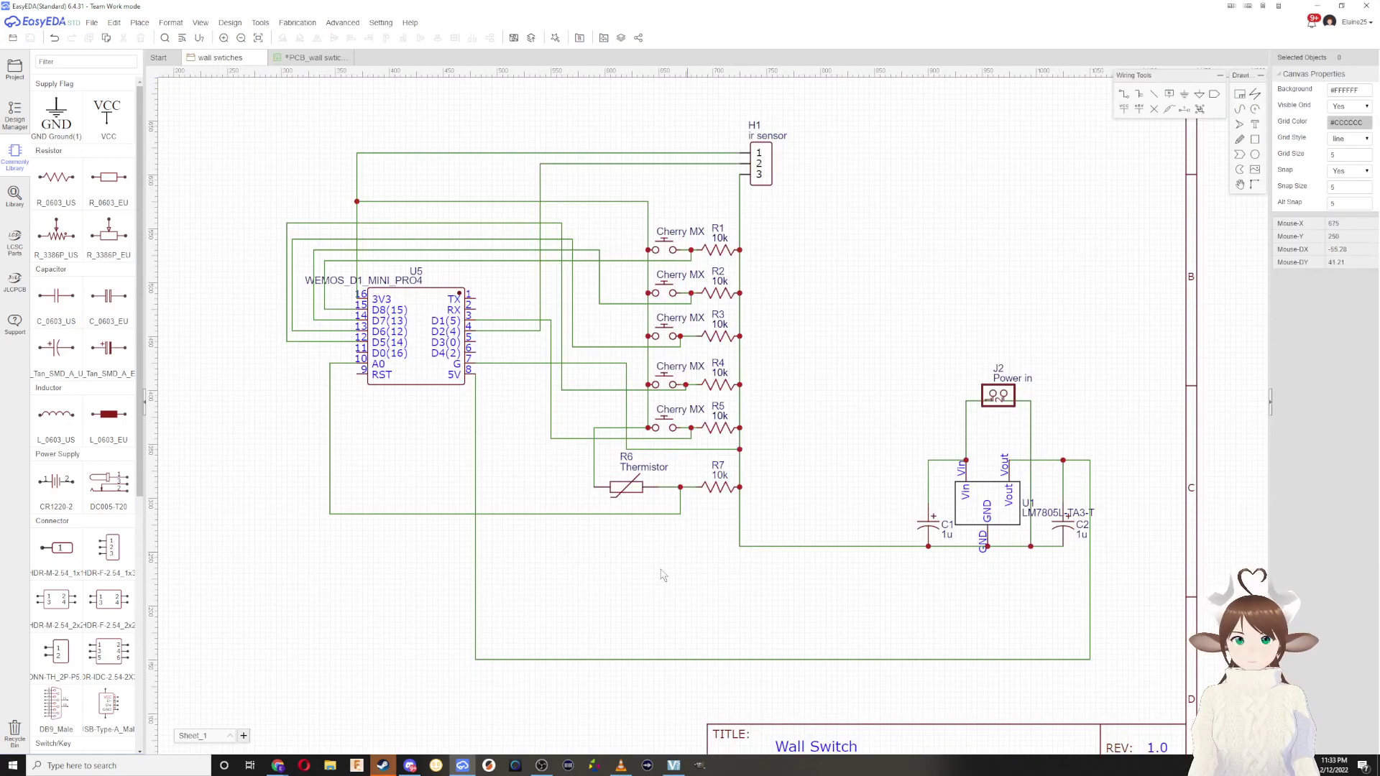
left_click(303, 57)
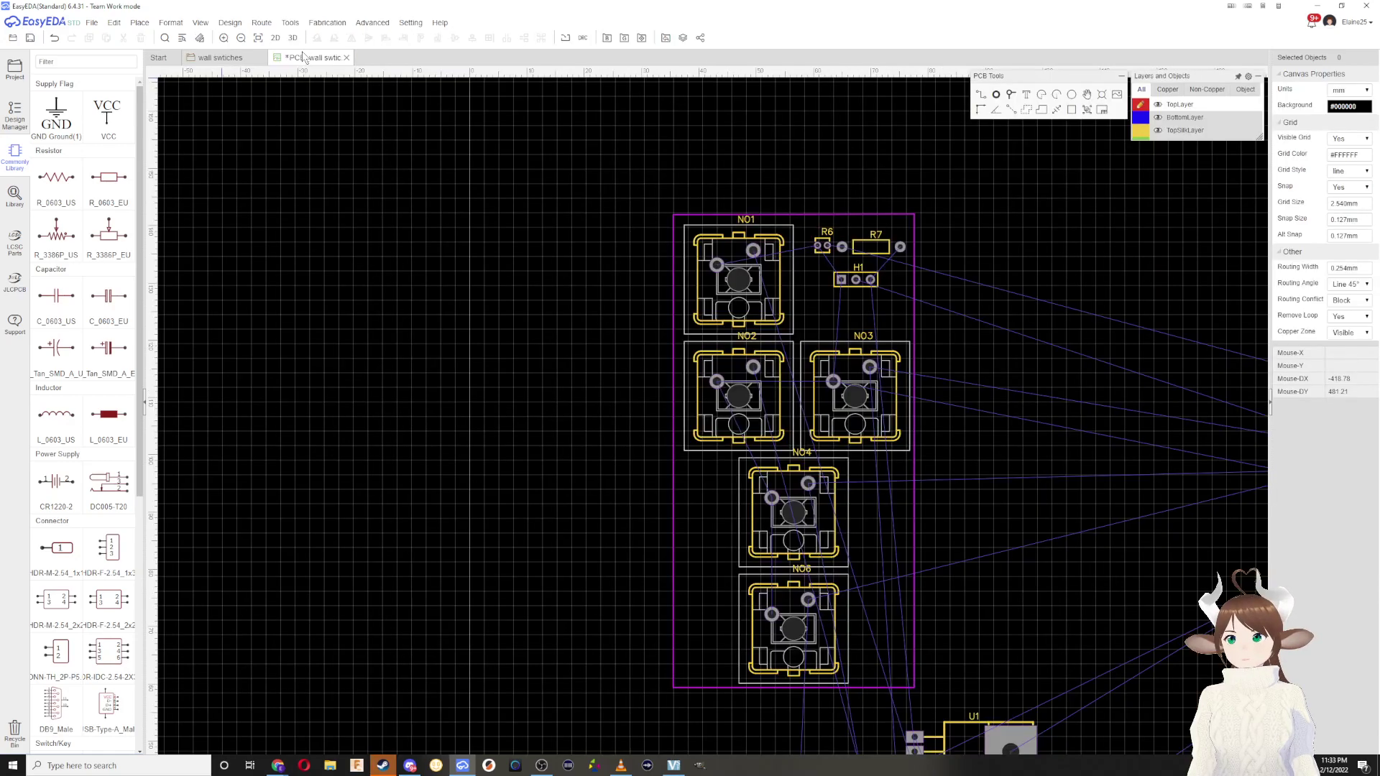
scroll(937, 299, "up", 2)
scroll(937, 300, "down", 4)
scroll(937, 300, "up", 2)
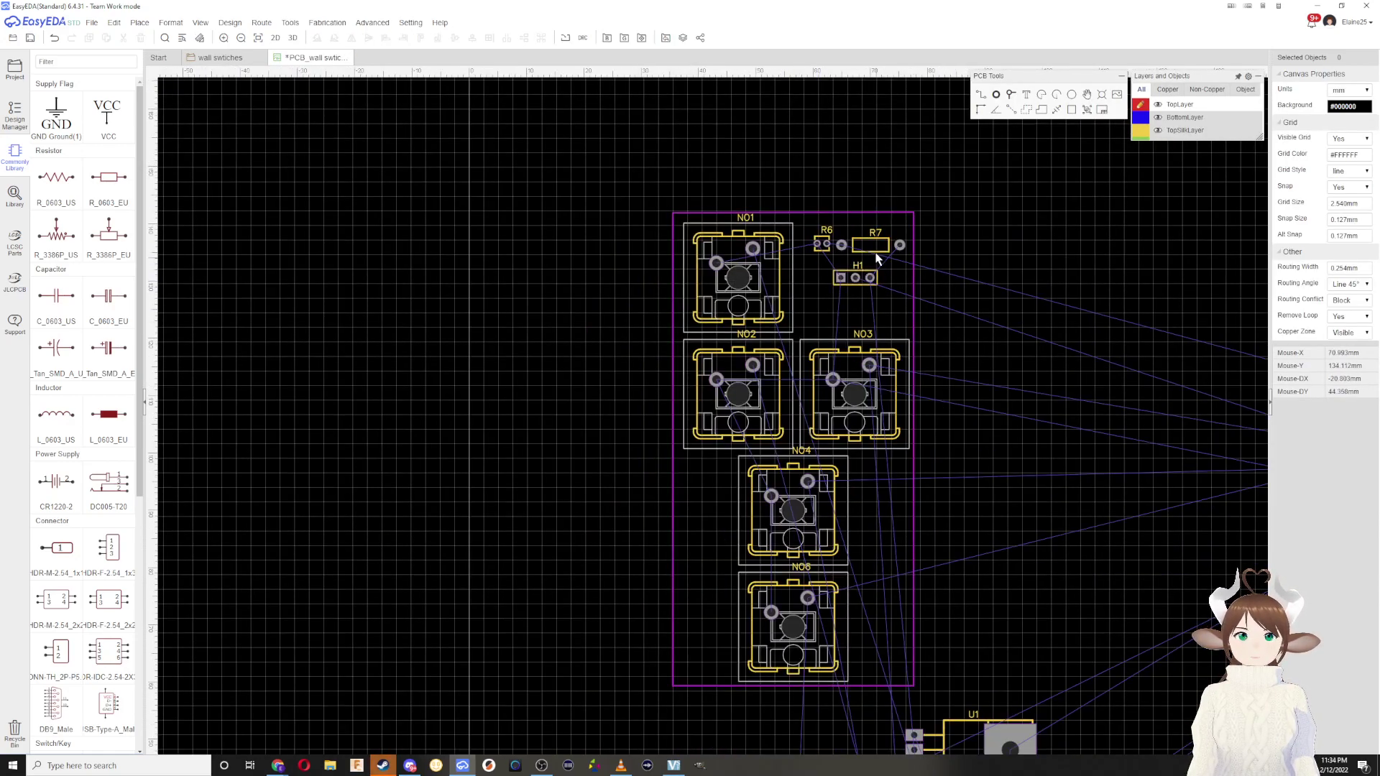
left_click_drag(883, 246, 874, 246)
Step: Place the D1 Mini (U5) inside the board outline with its two pin rows flanking switch NO4
right_click_drag(1127, 420, 937, 319)
left_click_drag(1222, 345, 539, 432)
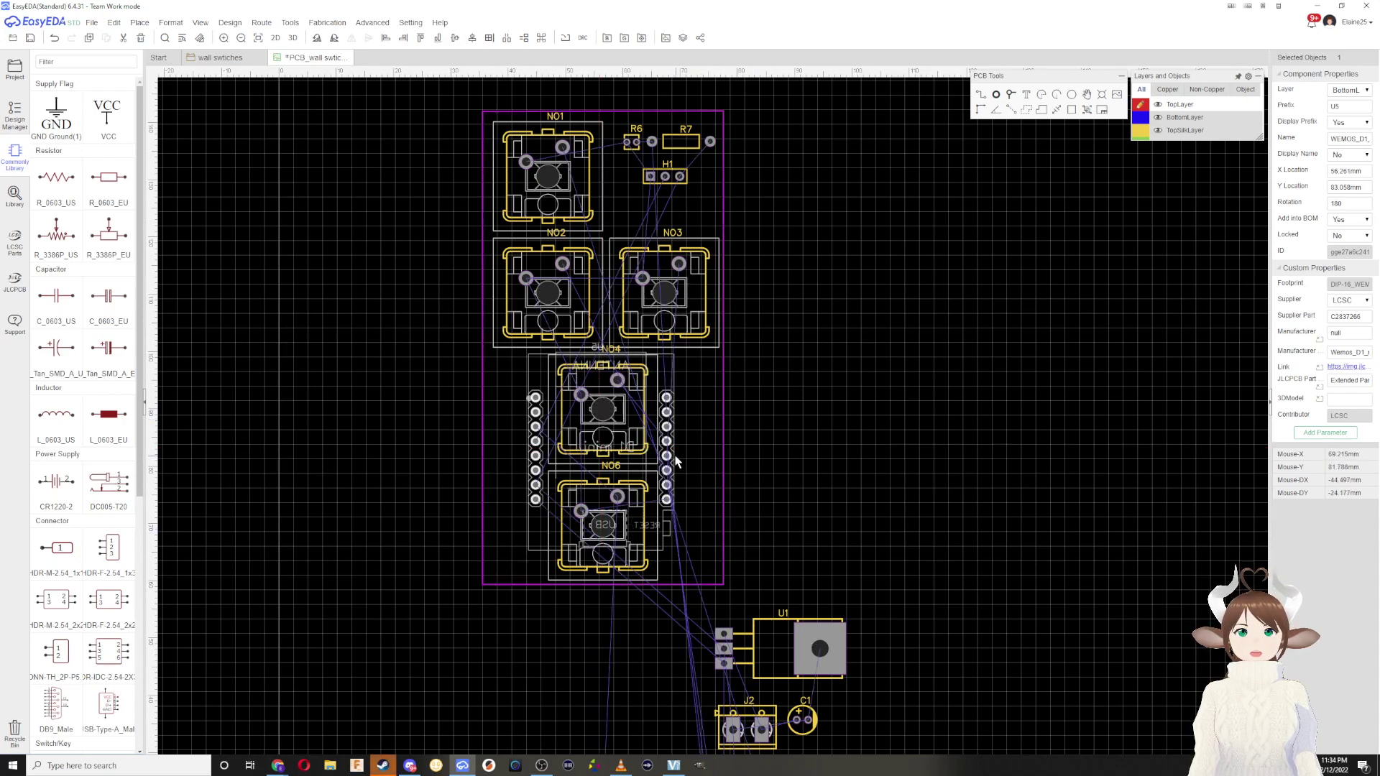
left_click_drag(668, 455, 667, 410)
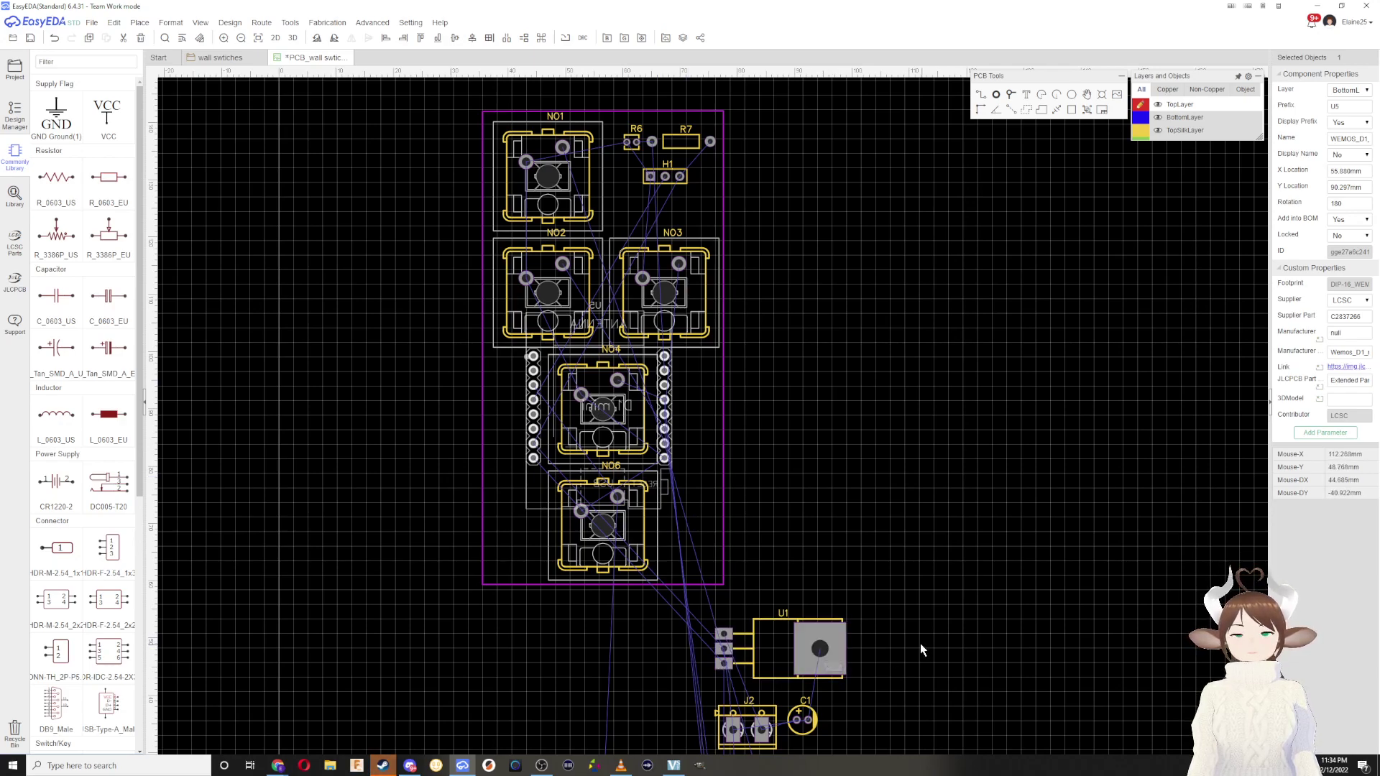
Step: Place capacitors C1 and C2 one above the other right of the D1 Mini's pin row and park power terminal J2 outside the outline's right edge
scroll(922, 645, "down", 4)
scroll(933, 650, "up", 3)
right_click_drag(938, 664, 885, 482)
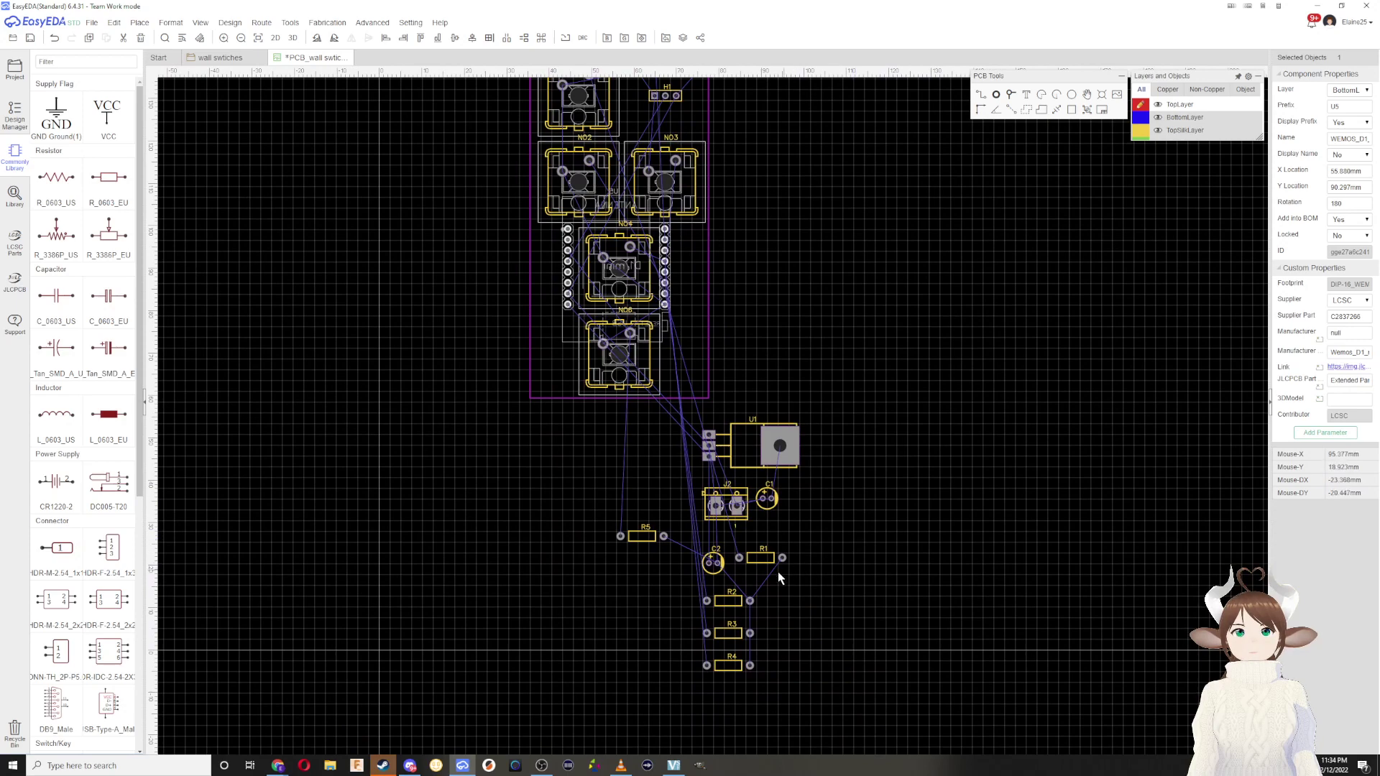
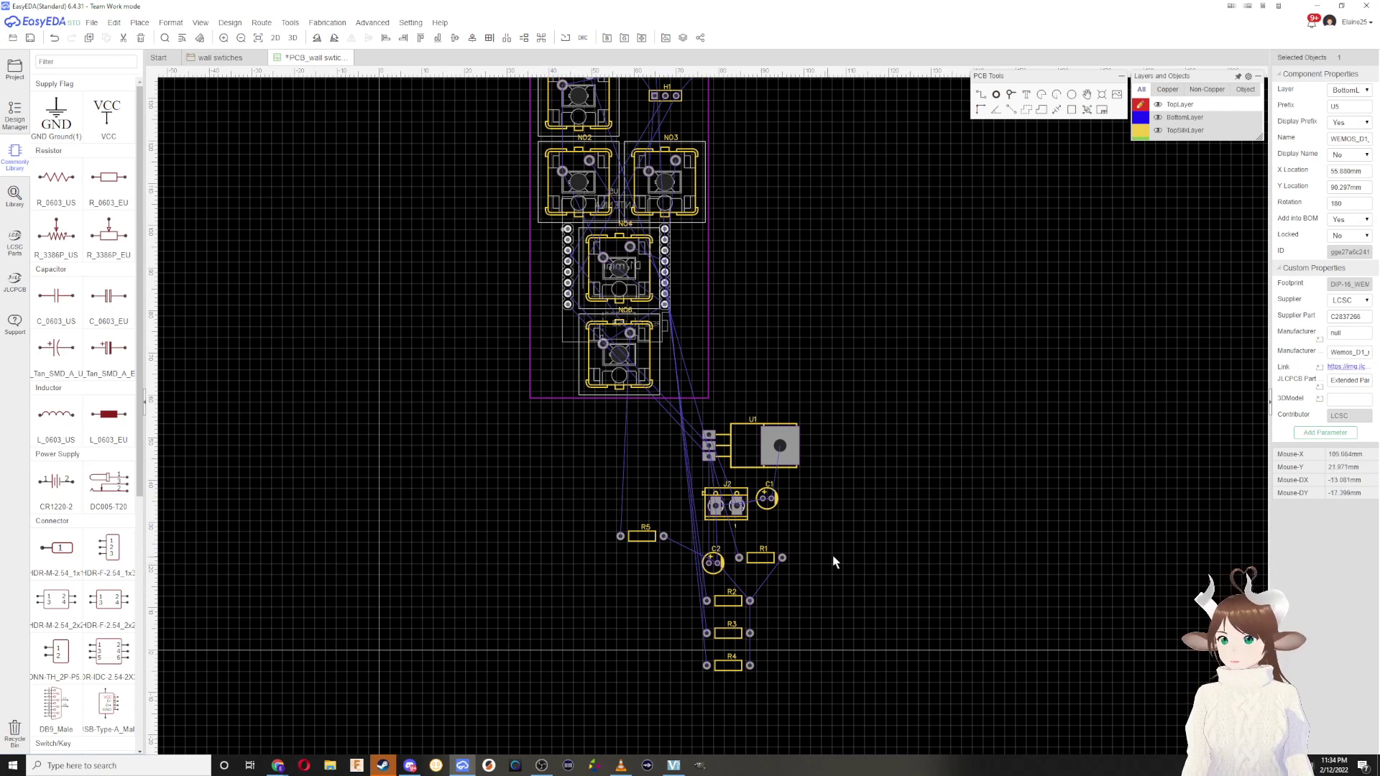
left_click_drag(769, 565, 796, 573)
left_click_drag(710, 563, 716, 479)
left_click_drag(800, 690, 716, 437)
left_click_drag(781, 699, 852, 490)
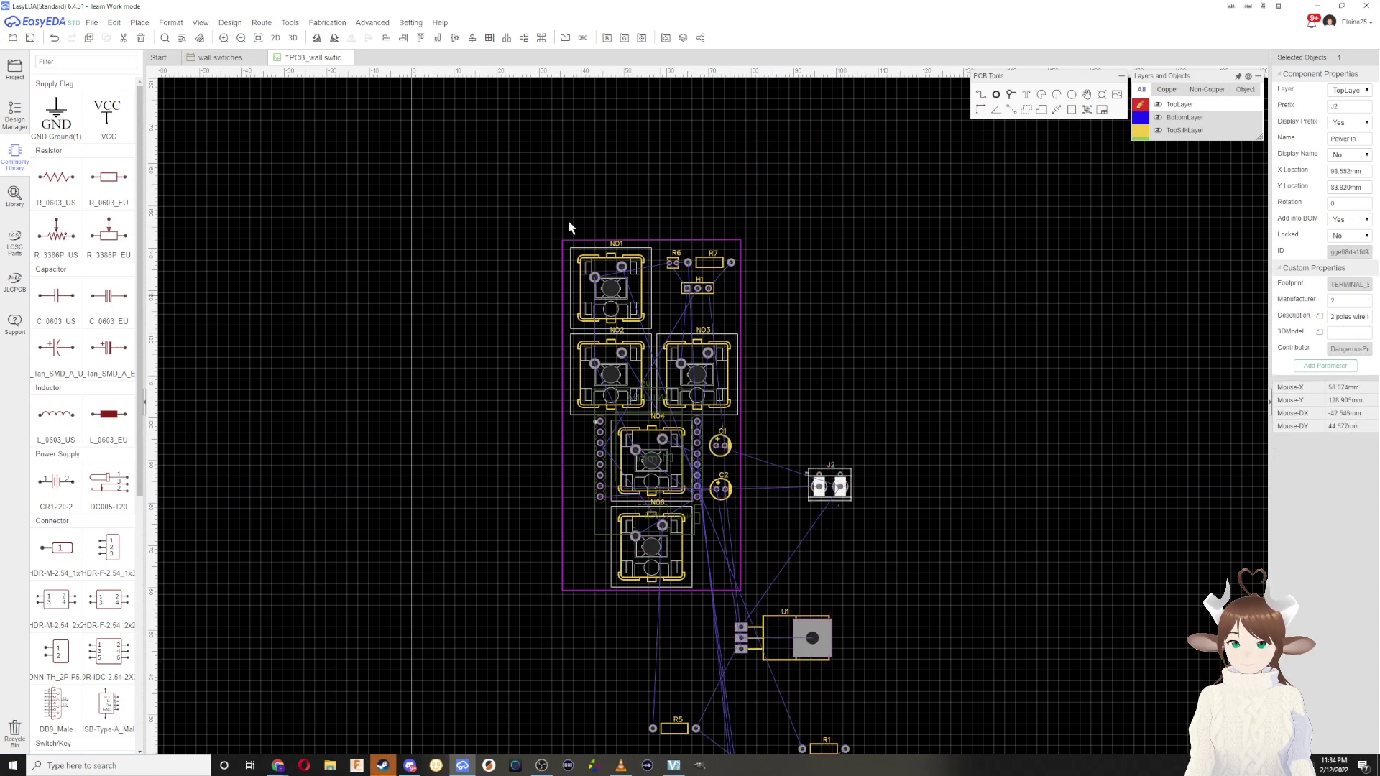
Step: Turn power terminal J2 upright closer to the outline's right edge and move capacitor C1 below C2
left_click(316, 41)
left_click_drag(726, 492, 734, 536)
left_click_drag(828, 487, 796, 486)
left_click_drag(729, 533, 726, 480)
scroll(757, 488, "up", 3)
left_click_drag(669, 375, 681, 564)
Step: Place capacitor C2 between the left outline edge and the D1 Mini's left pin row beside NO4, rotated to 90°
left_click_drag(684, 485, 289, 393)
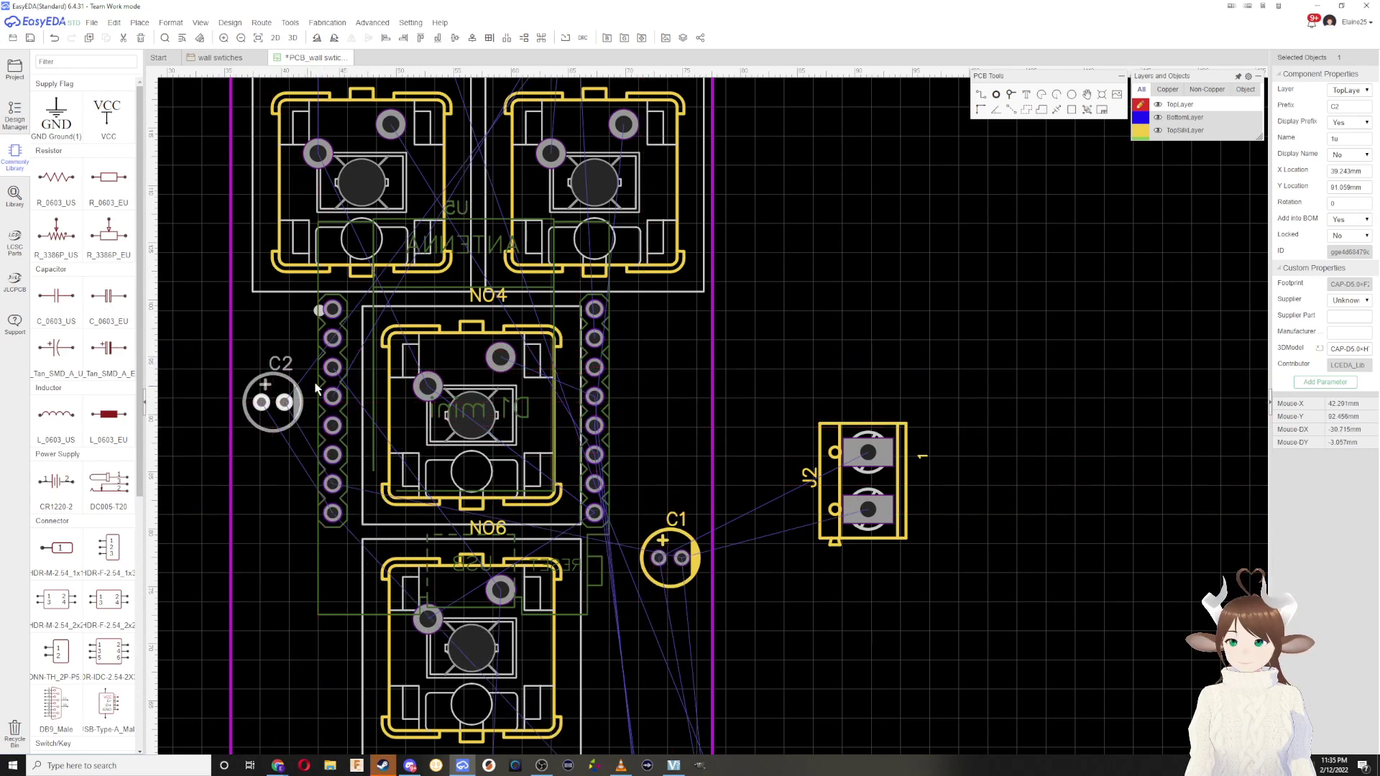
left_click(316, 39)
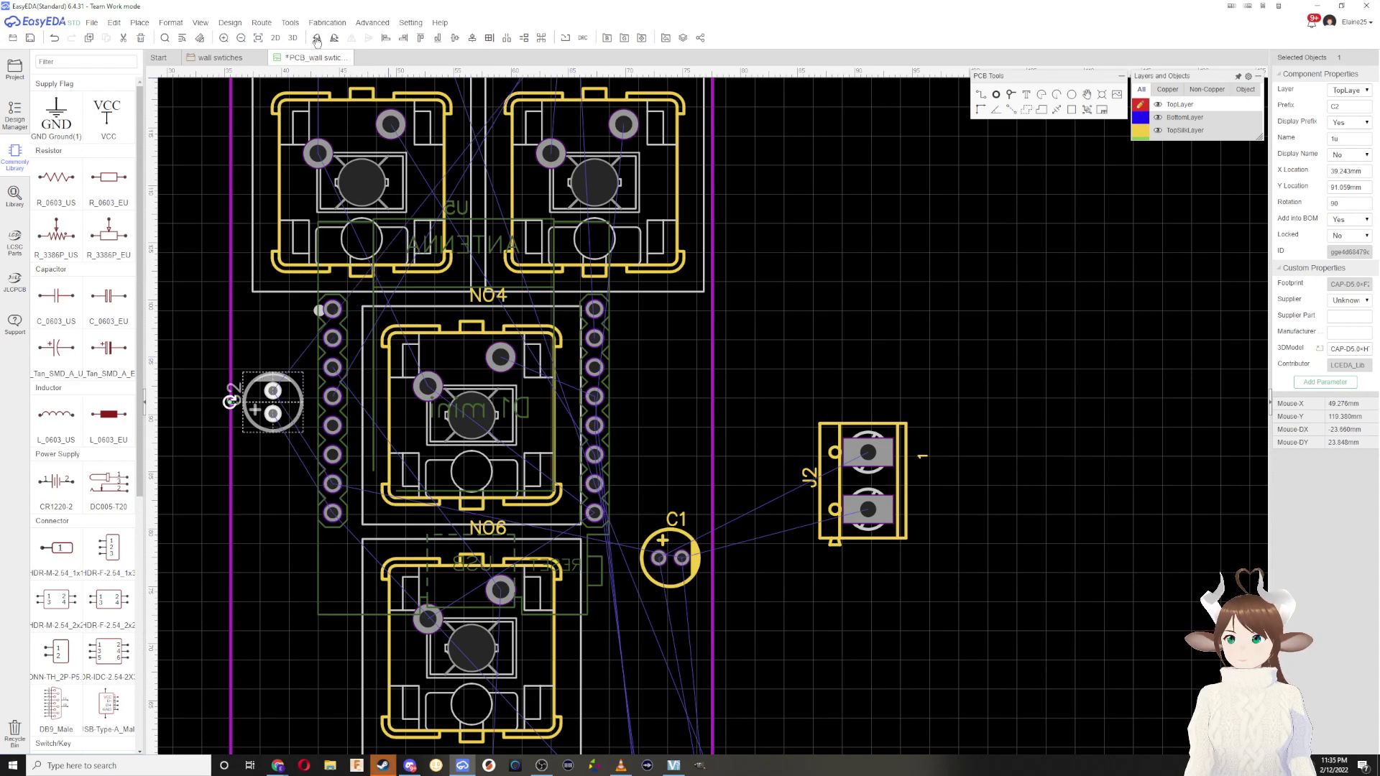
left_click(317, 40)
left_click(316, 40)
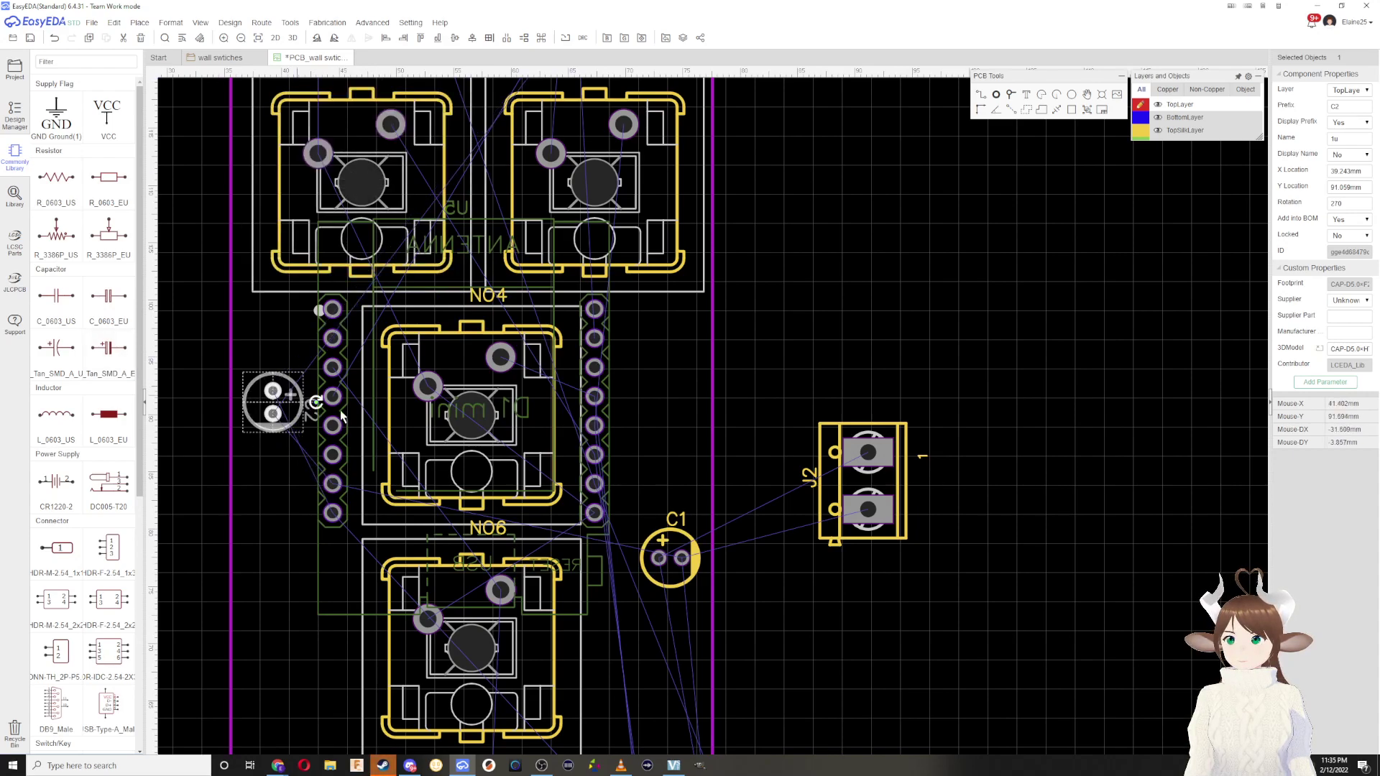
left_click_drag(282, 411, 284, 512)
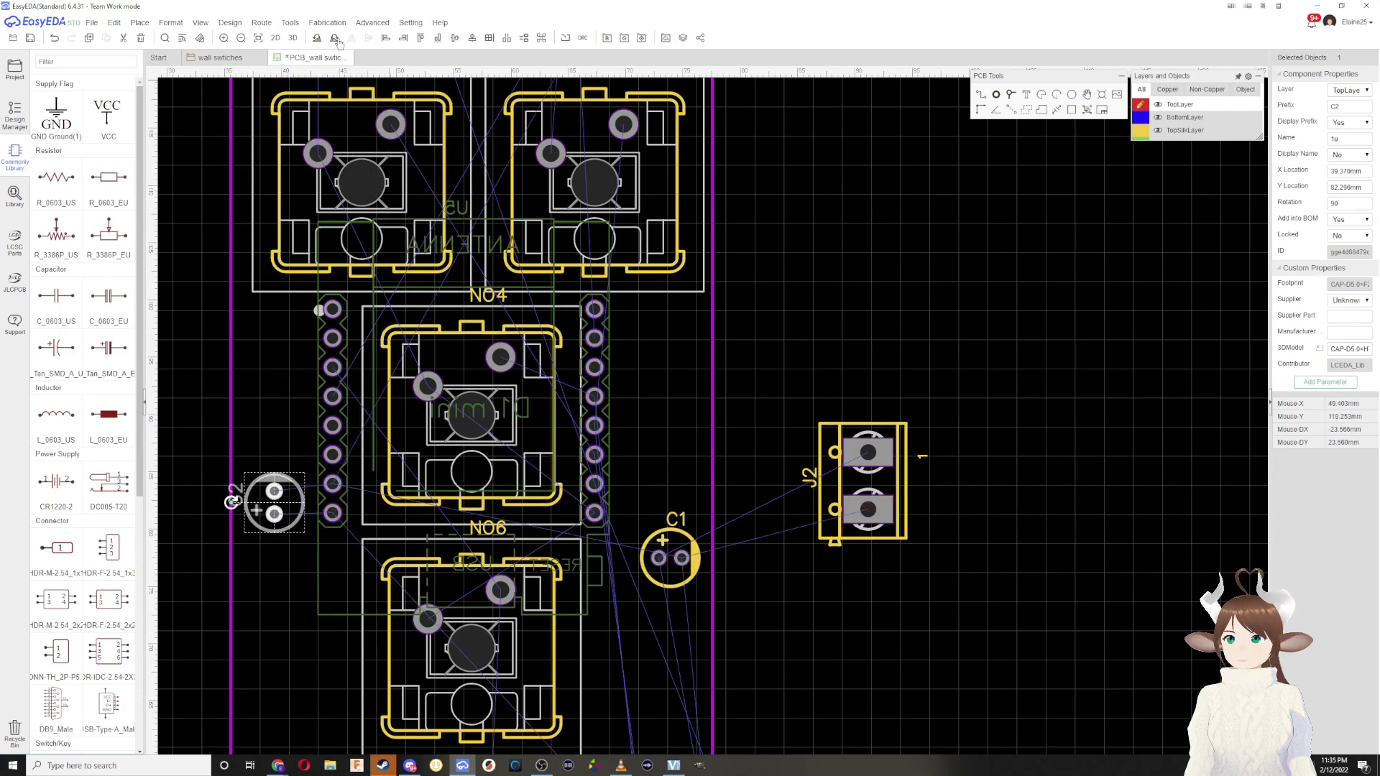
left_click_drag(279, 525, 287, 518)
Step: Rotate terminal J2 to 270° and place it at the left outline edge below C2, with capacitor C1 beneath it
left_click_drag(862, 475, 169, 352)
left_click(317, 38)
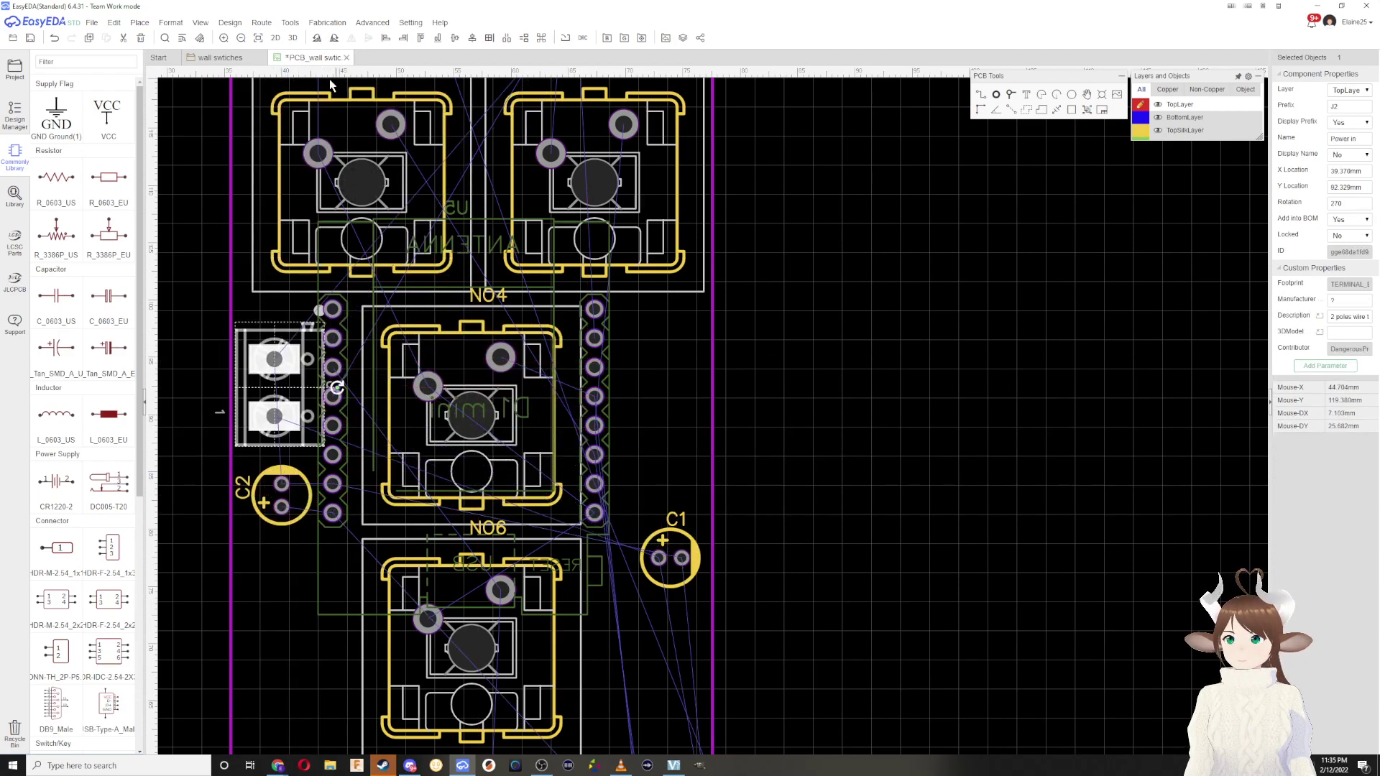
left_click_drag(288, 406, 287, 609)
left_click_drag(665, 557, 265, 694)
Step: Move regulator U1 to the free area right of the board and set its layer to BottomLayer
right_click_drag(690, 596, 760, 325)
right_click_drag(844, 492, 705, 426)
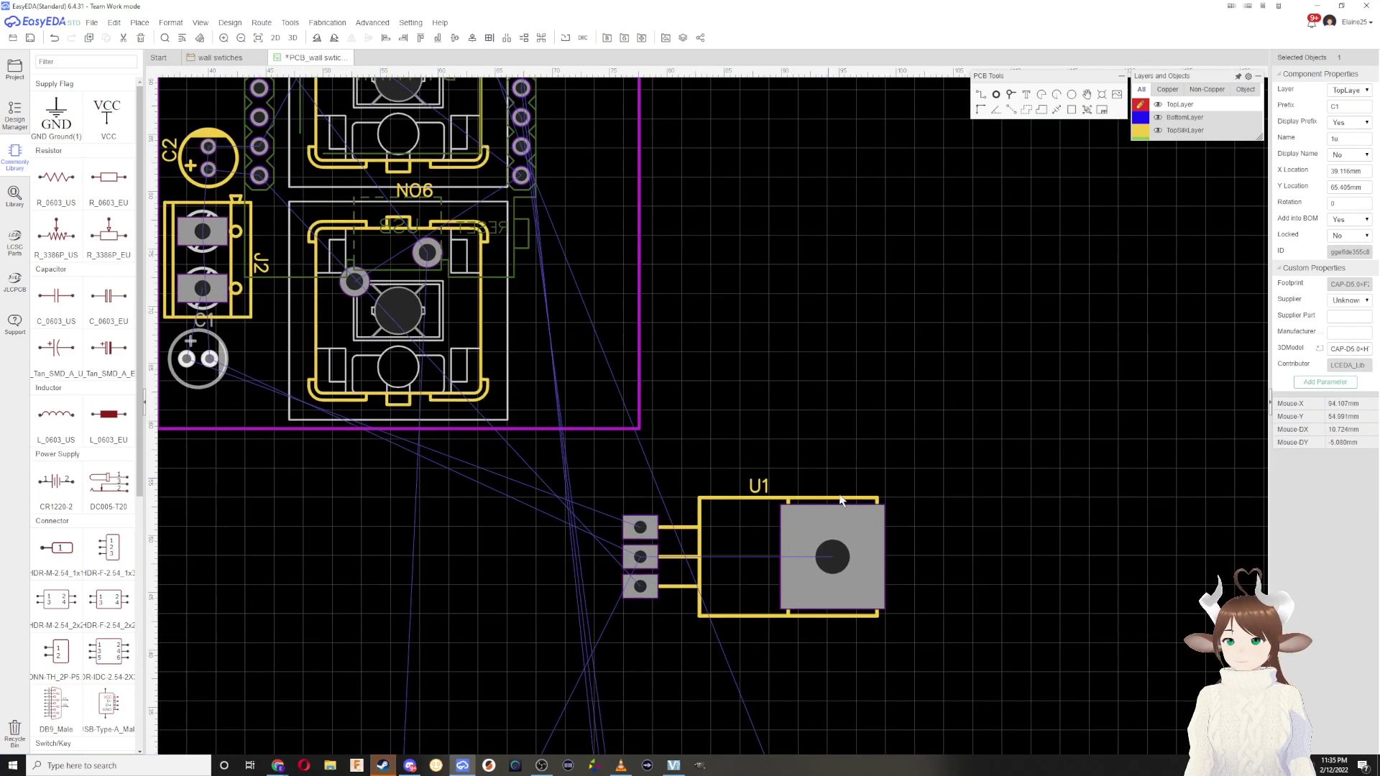
scroll(835, 491, "down", 3)
left_click_drag(834, 557, 942, 349)
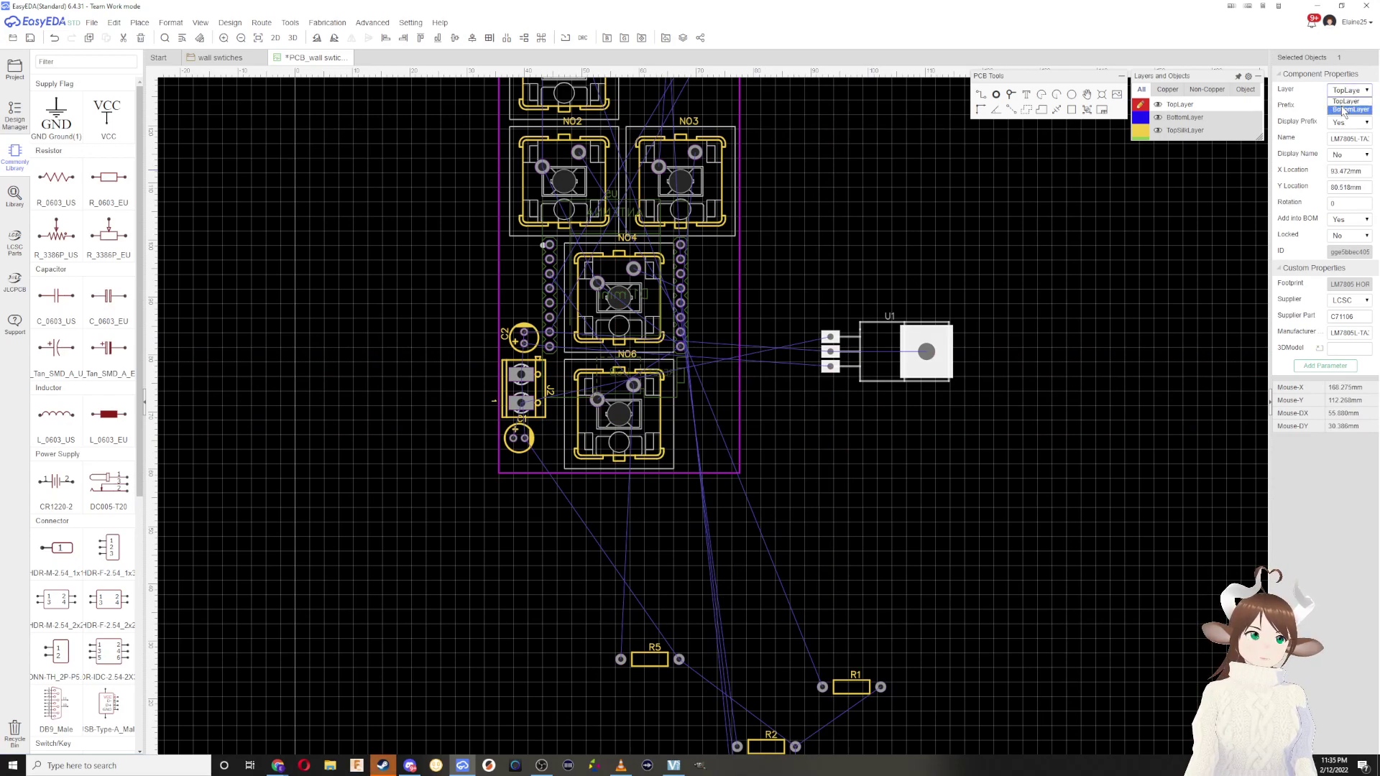
left_click(1343, 110)
left_click_drag(808, 357, 884, 329)
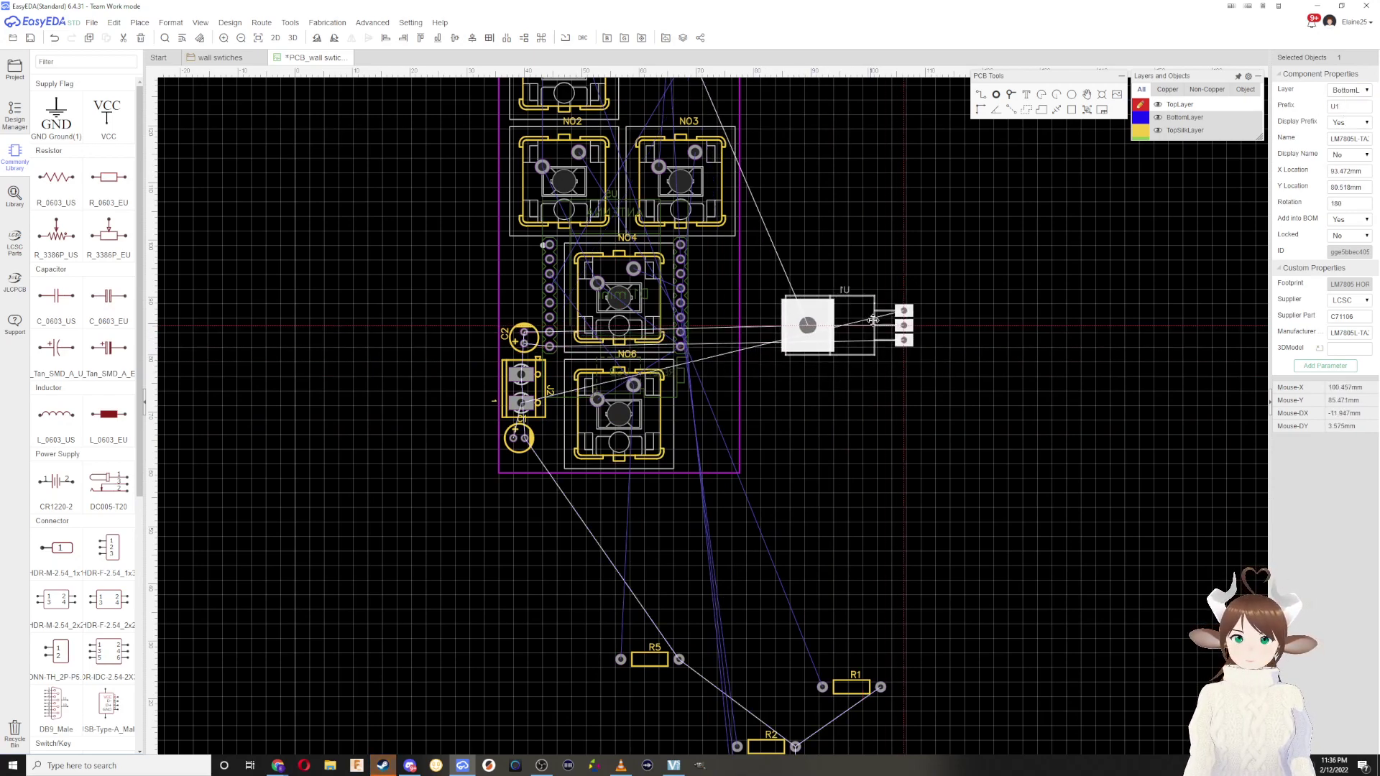
Step: Try regulator U1 around the board's lower-right corner beside NO6 at 90°, 0° and 270° rotation, and park it across the right edge at 0°
left_click(339, 37)
left_click_drag(918, 259, 734, 415)
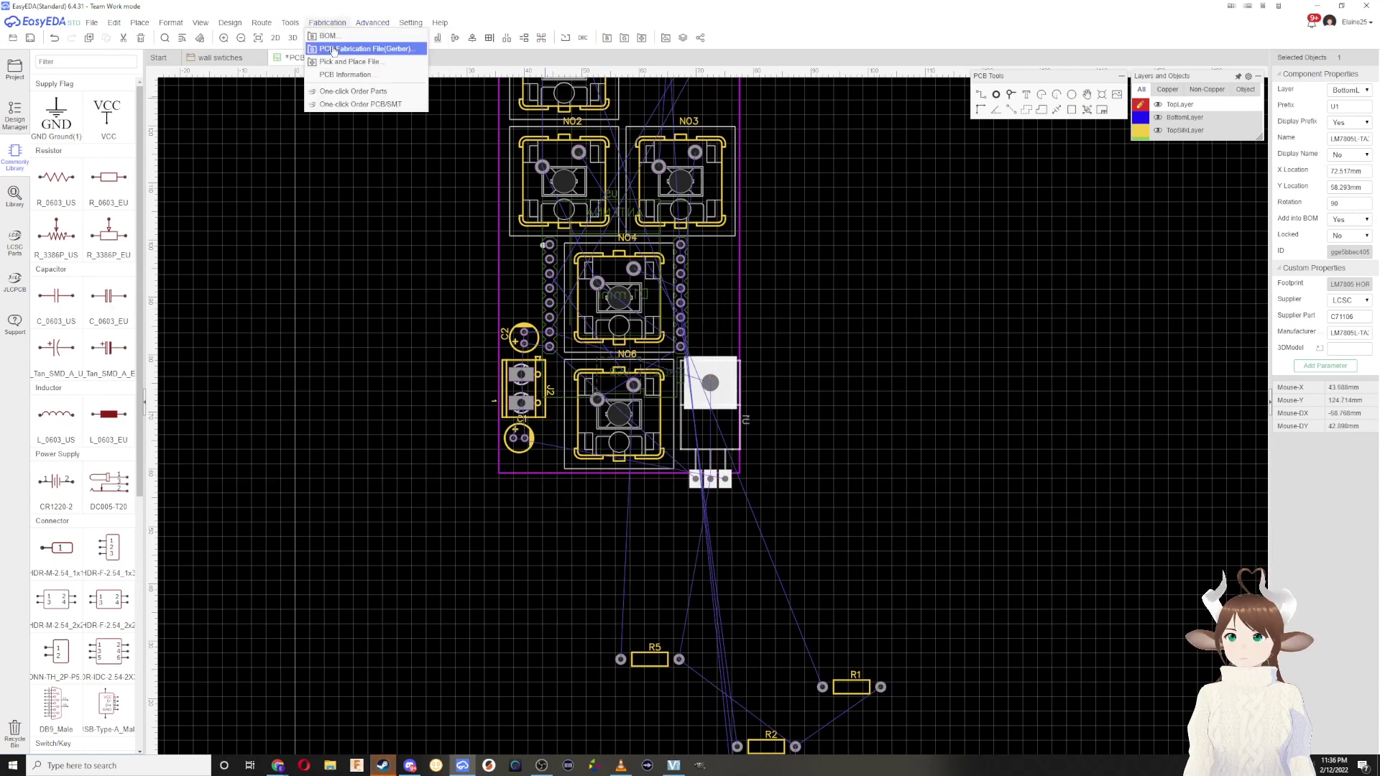
left_click(335, 39)
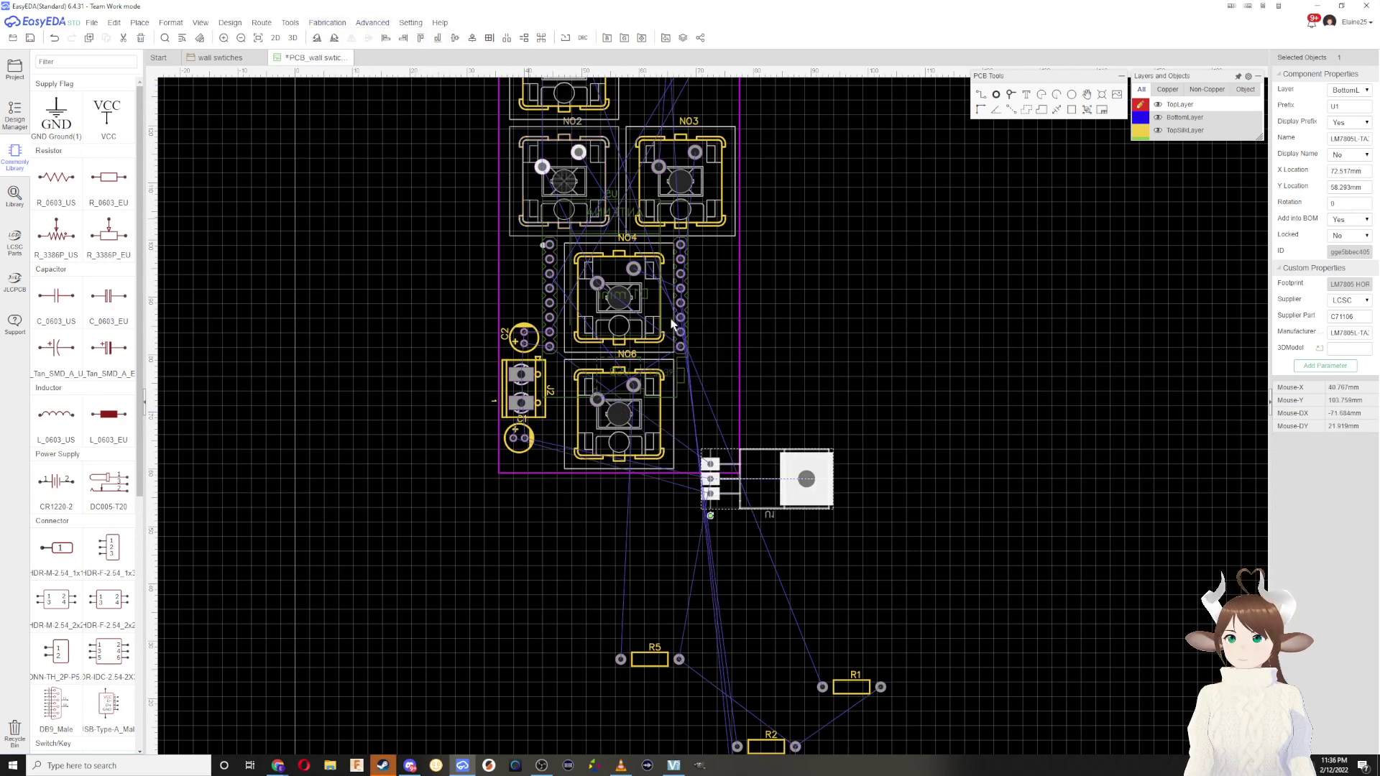
left_click_drag(812, 491, 756, 439)
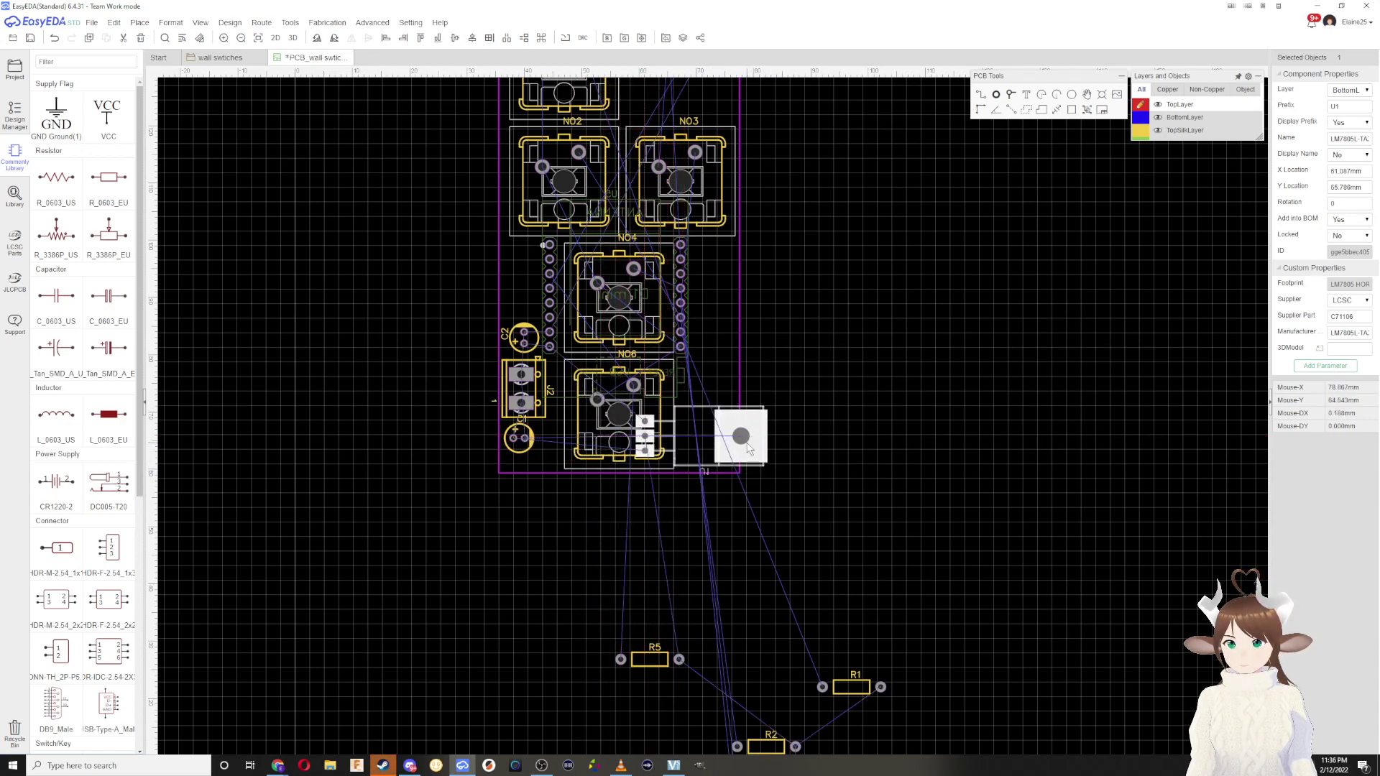
left_click(341, 44)
left_click_drag(655, 535, 708, 454)
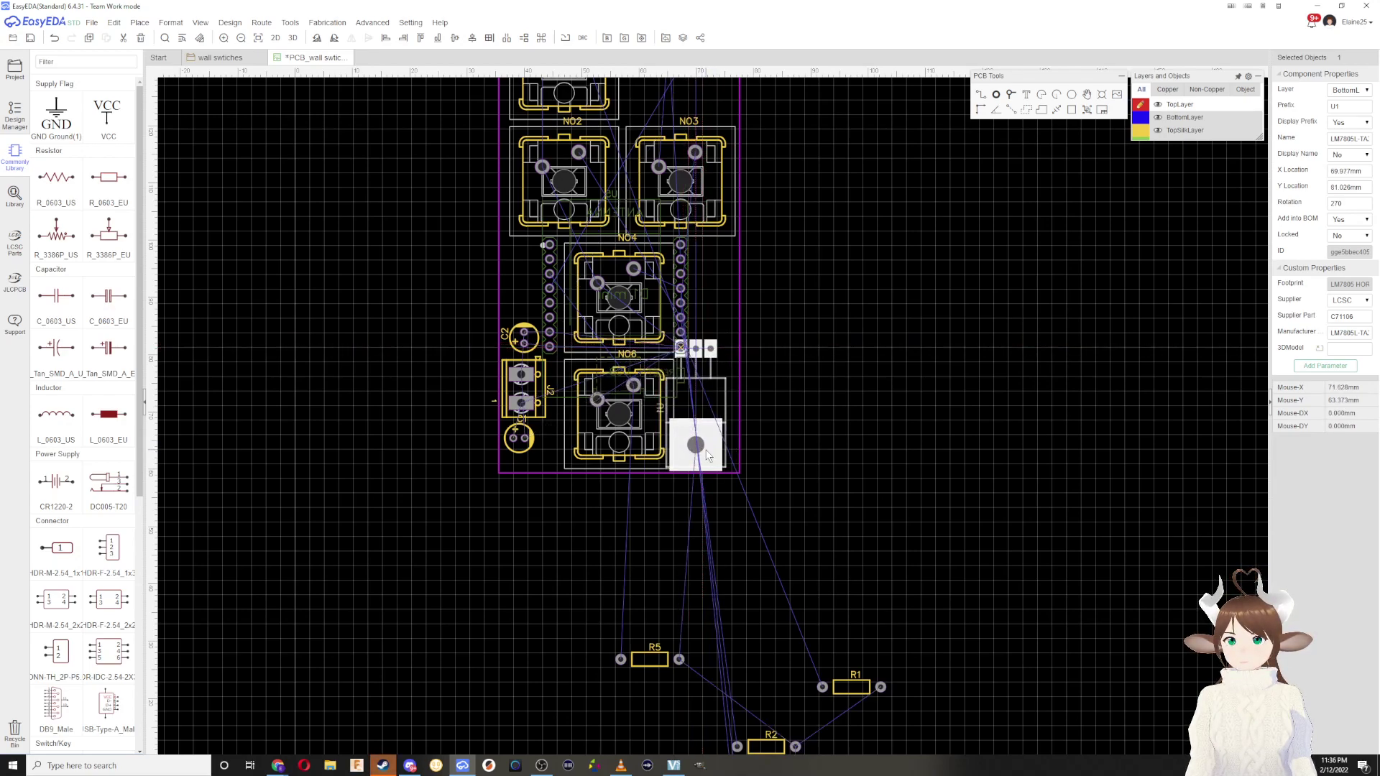
left_click(314, 41)
left_click_drag(774, 352, 825, 423)
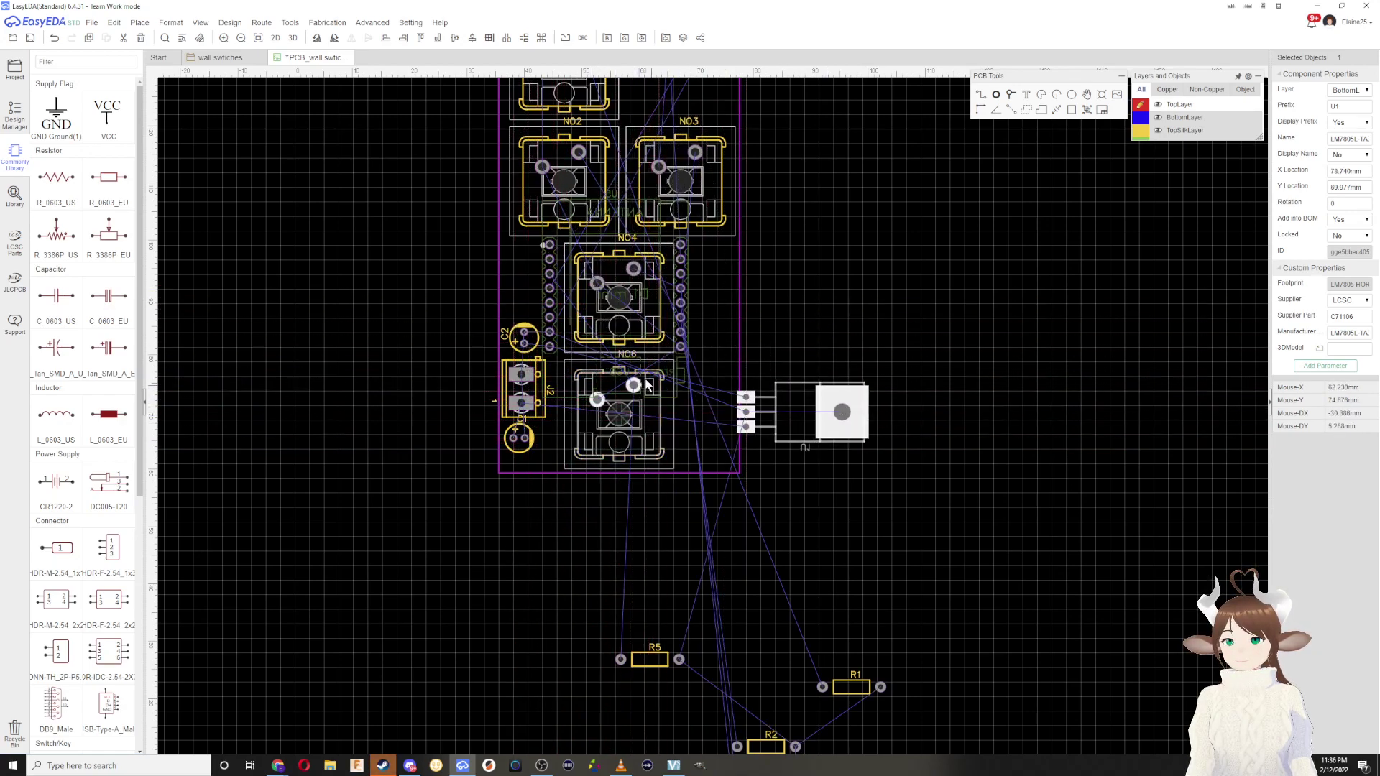
Step: Shift C2, J2 and C1 up beside NO4 and try regulator U1 in the board's lower-left corner, including at 180° rotation
left_click_drag(528, 321, 525, 247)
left_click_drag(536, 385, 525, 308)
left_click_drag(520, 440, 529, 365)
left_click_drag(826, 429, 588, 447)
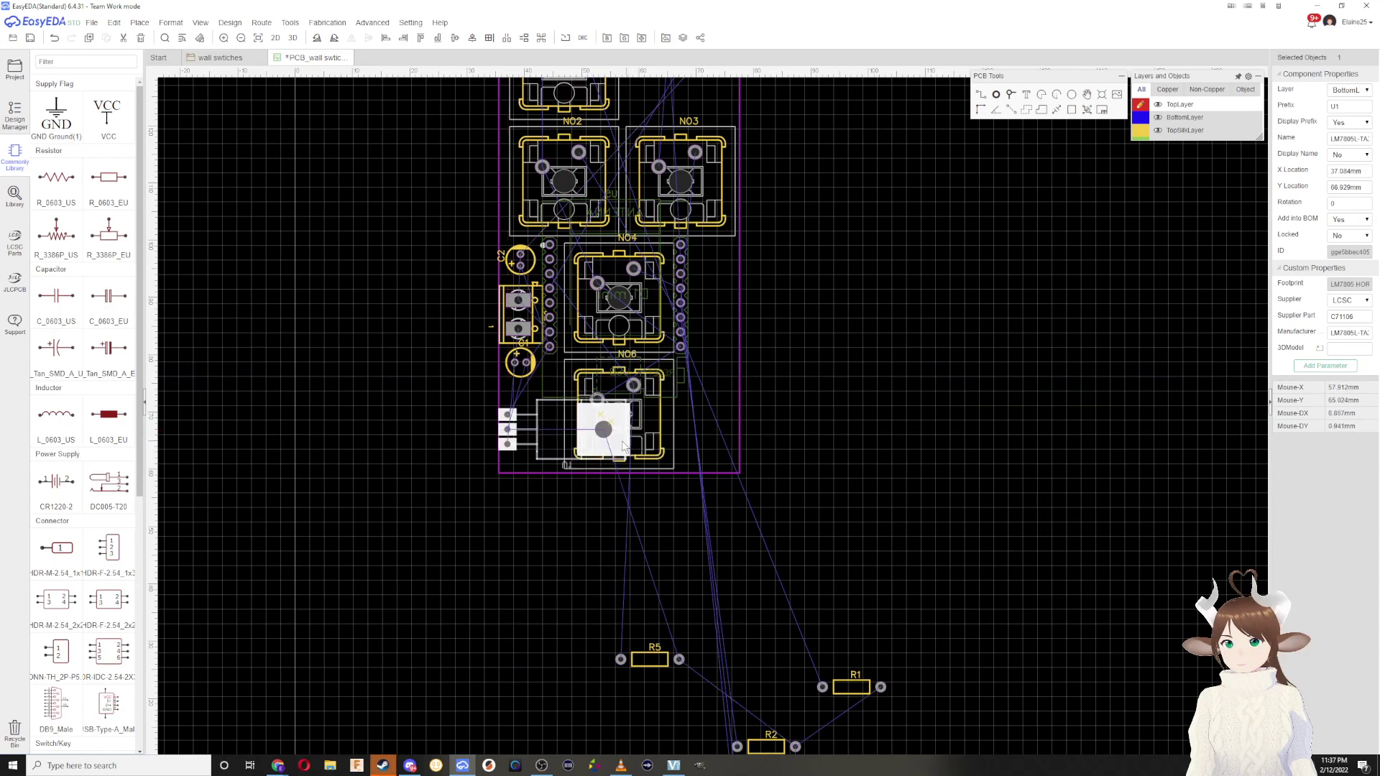
left_click(333, 38)
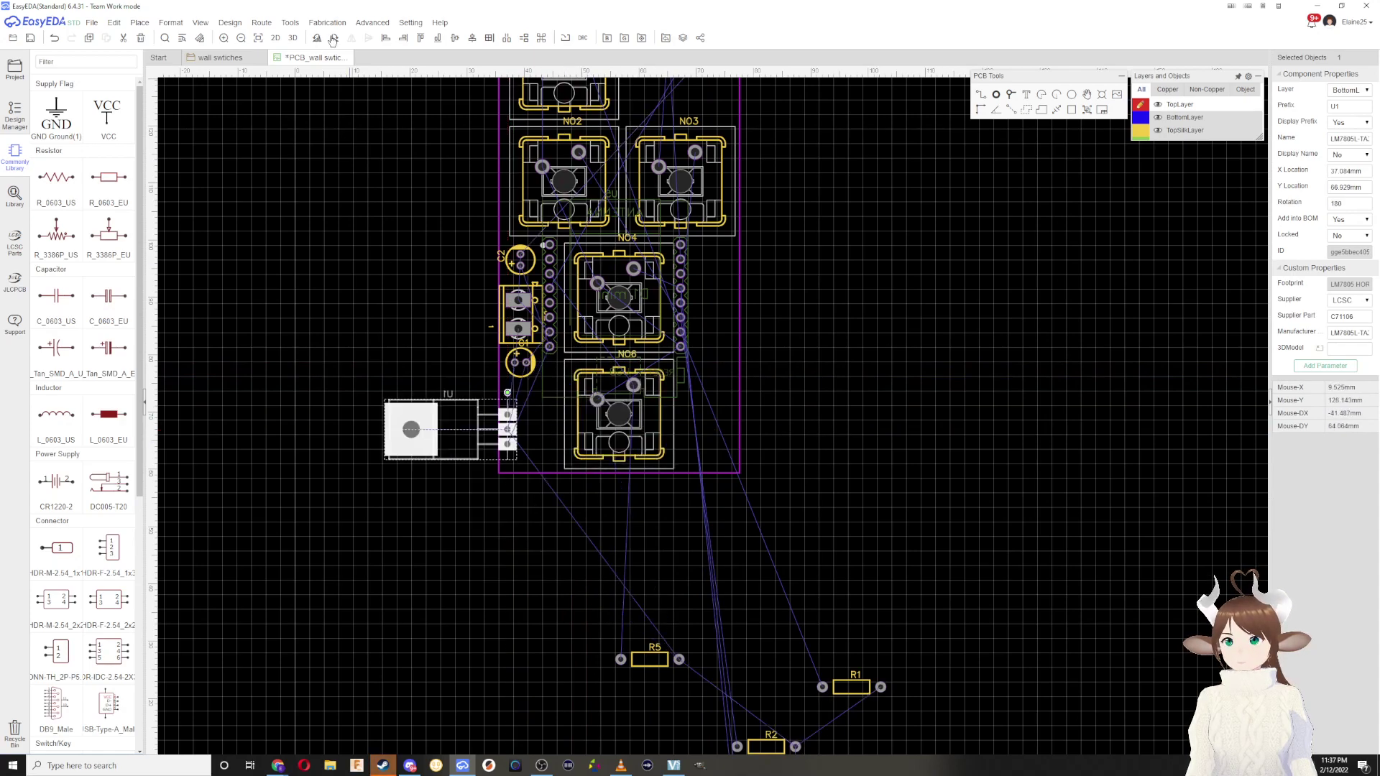
left_click_drag(444, 446, 770, 417)
Step: Rotate regulator U1 to 270° and place it inside the right outline edge, pins up beside NO4 and body beside NO6
left_click(317, 43)
left_click(318, 44)
left_click(317, 43)
left_click(317, 43)
left_click(317, 43)
left_click_drag(840, 529, 731, 405)
scroll(725, 317, "up", 3)
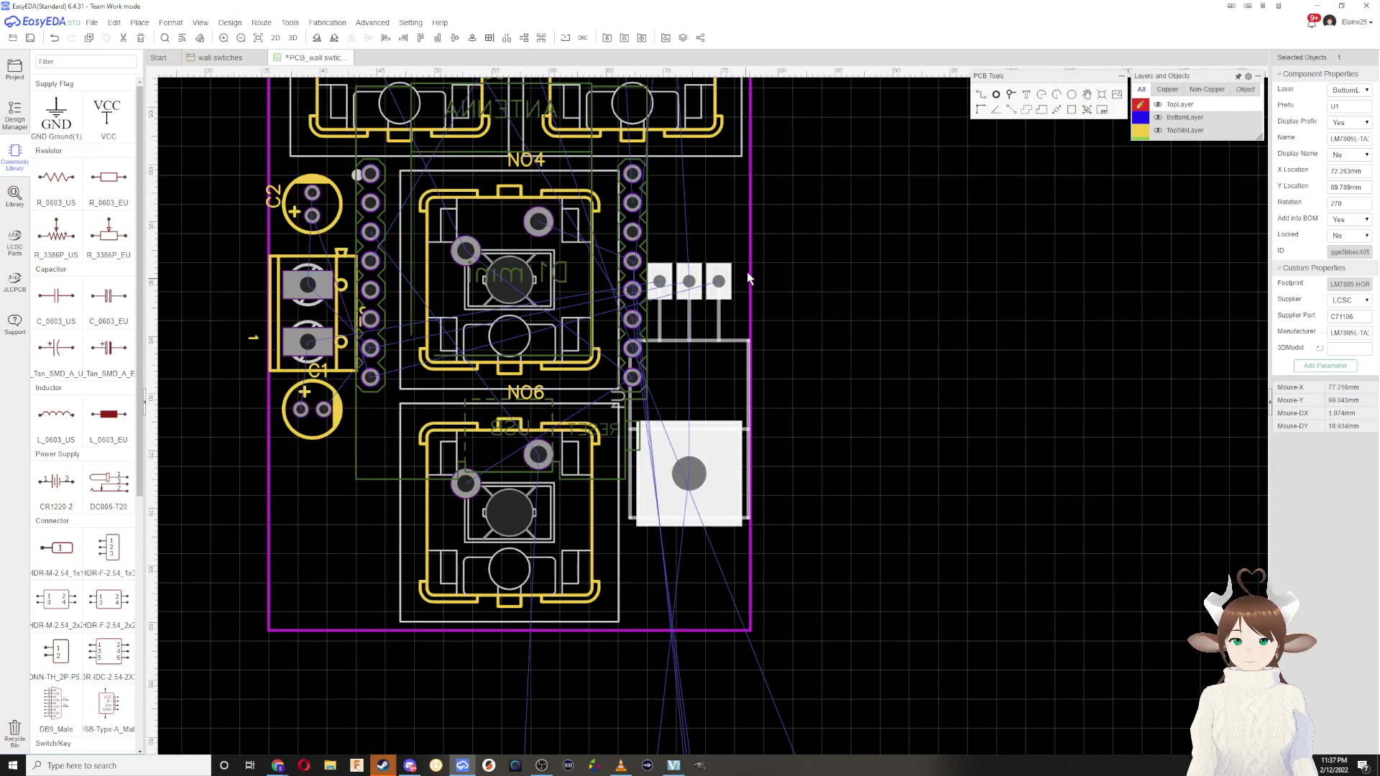
Step: Widen the board outline slightly on its right side and shift regulator U1 right and down beside NO6
left_click(766, 346)
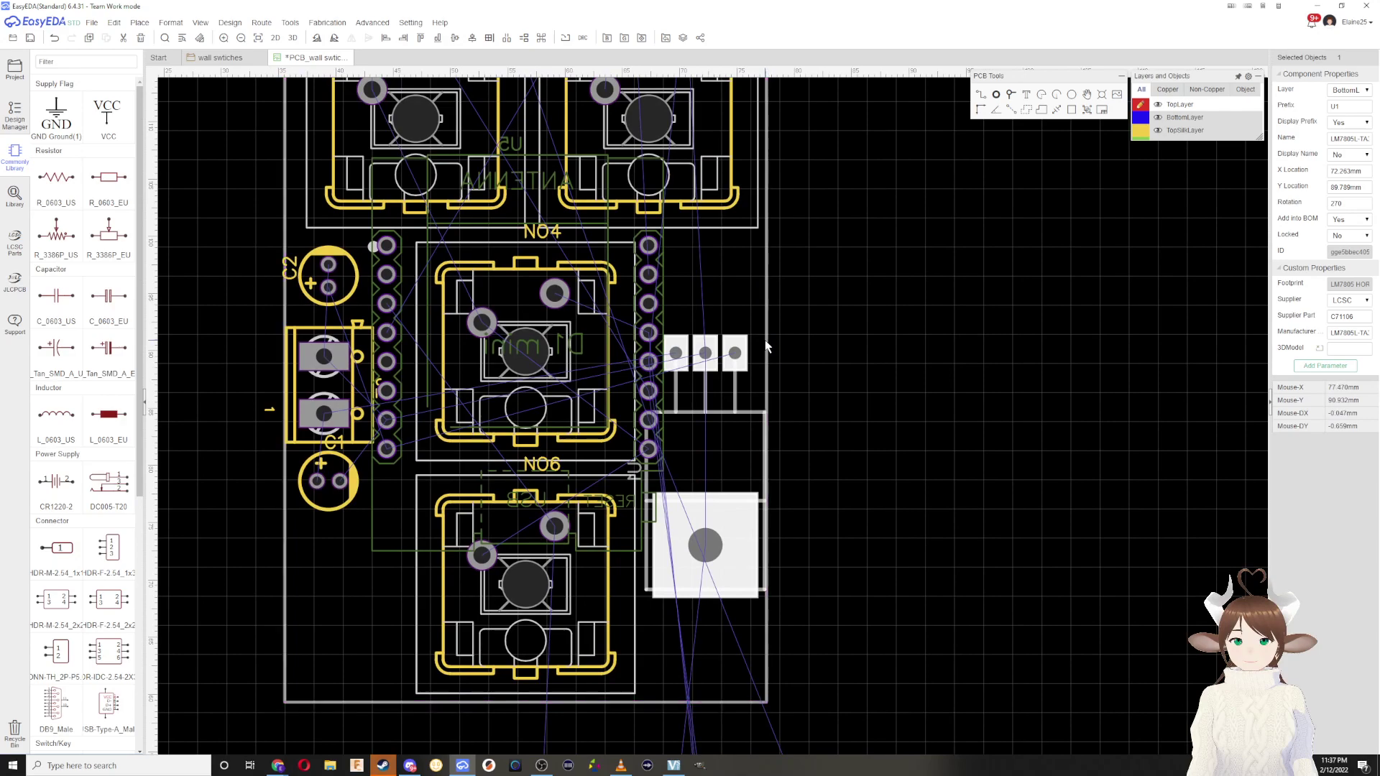
left_click_drag(756, 417, 767, 416)
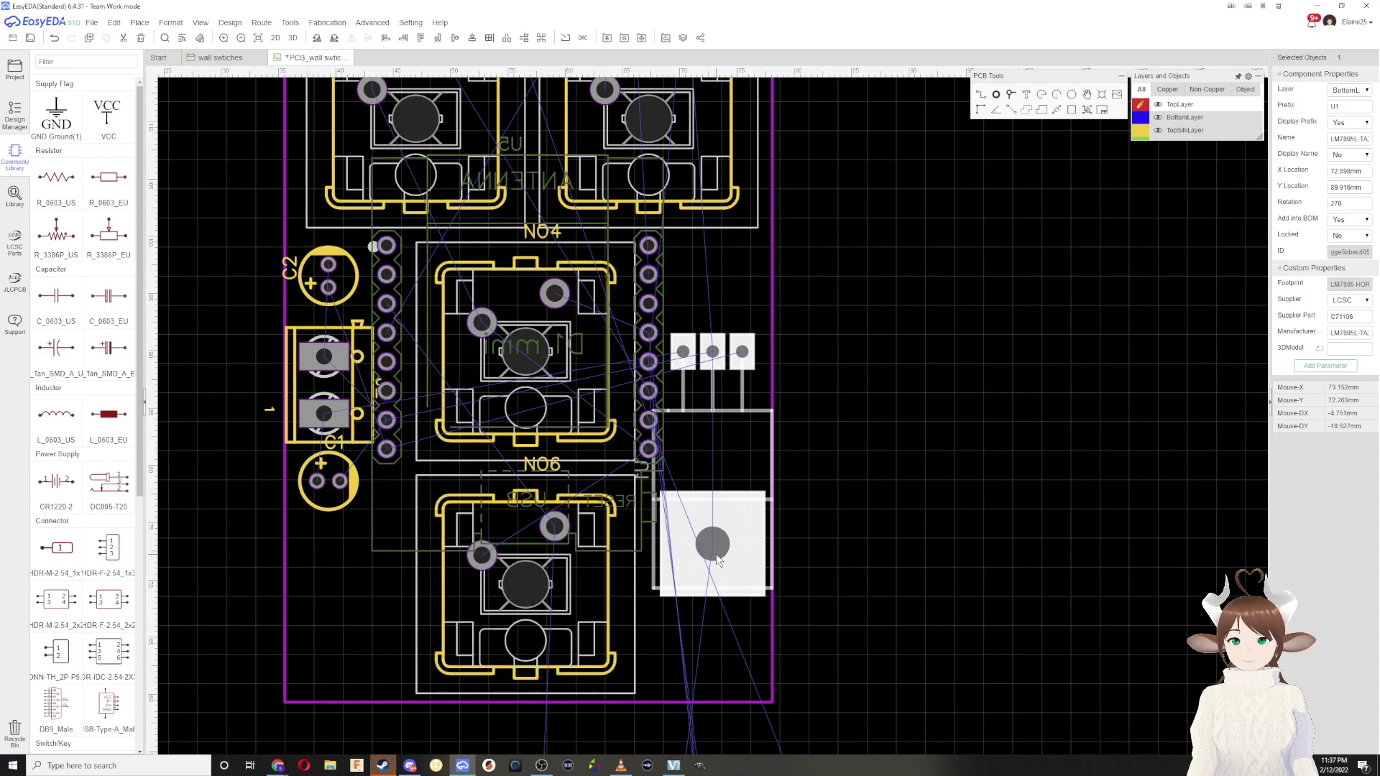
left_click_drag(719, 559, 714, 608)
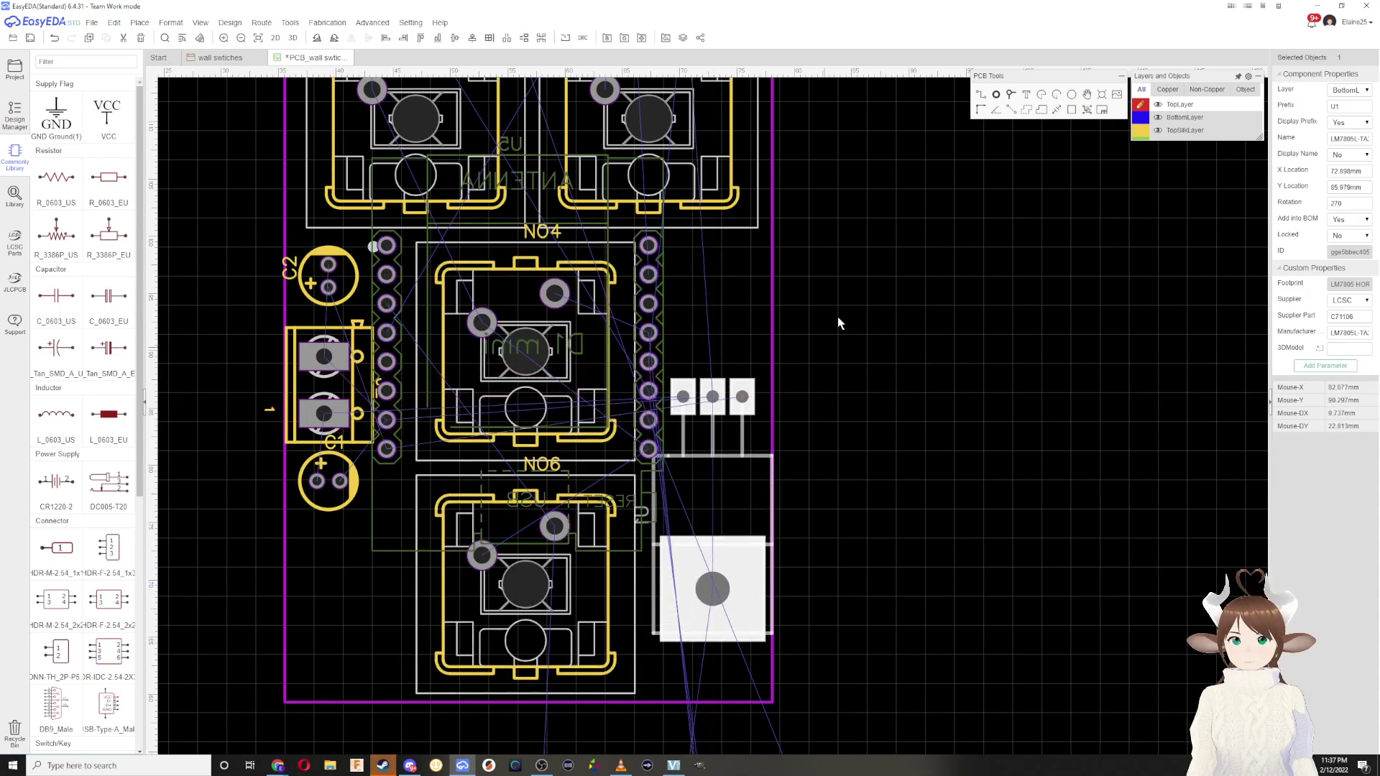
Step: Move C1, J2 and C2 down the left outline edge, stacking C2 above J2 and C1 below it beside NO6
right_click_drag(844, 290, 826, 422)
scroll(828, 429, "down", 3)
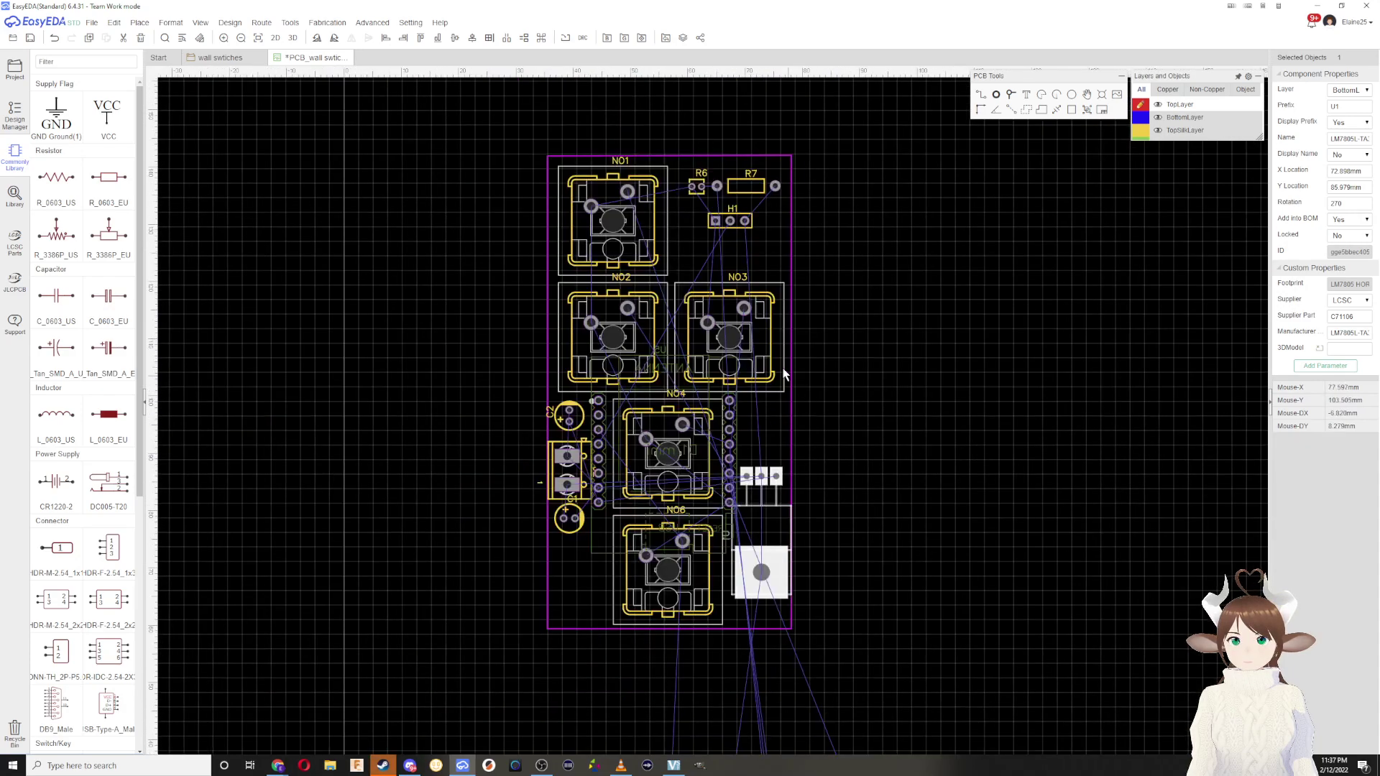
scroll(735, 355, "up", 1)
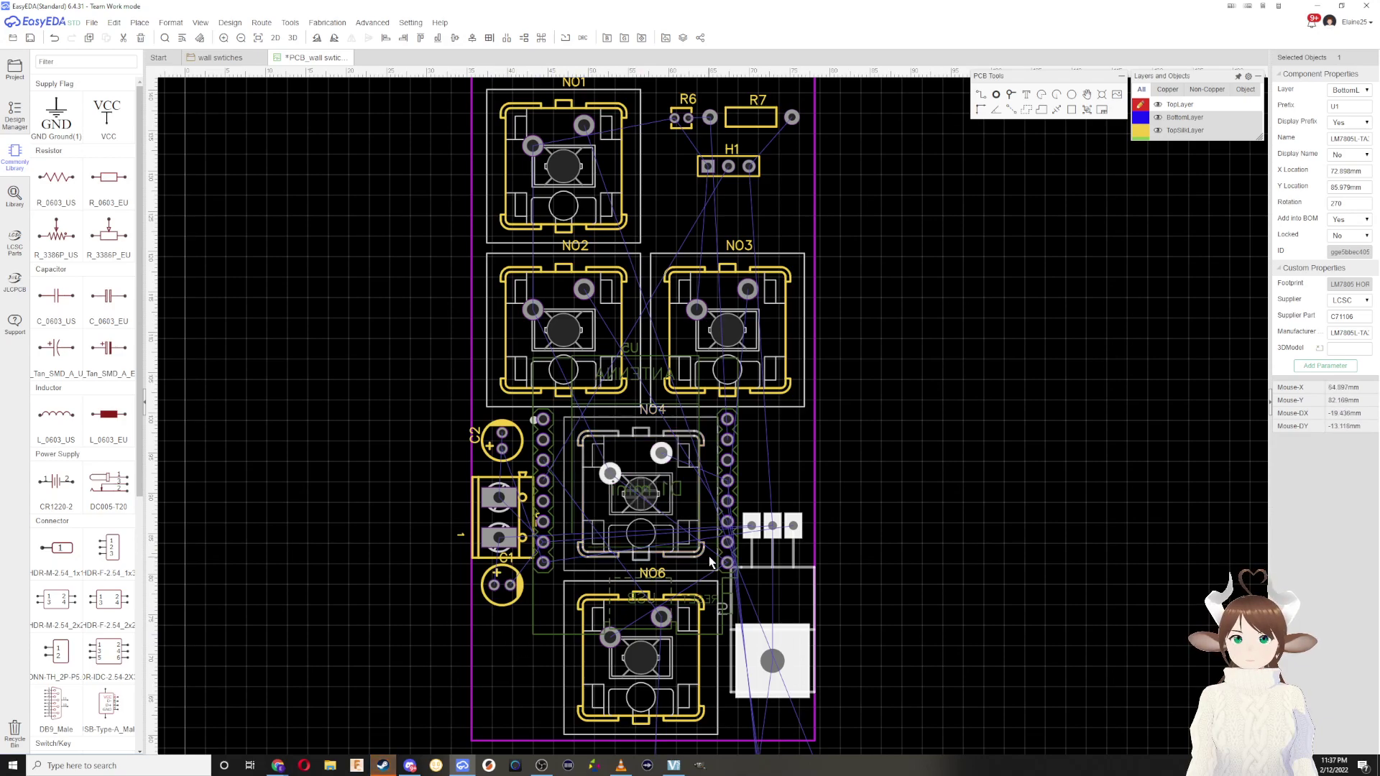
left_click_drag(494, 602, 504, 641)
left_click_drag(513, 560, 510, 625)
left_click_drag(504, 453, 506, 506)
right_click_drag(552, 607, 560, 422)
mouse_move(512, 456)
left_mouse_down()
mouse_move(506, 492)
mouse_move(520, 457)
left_mouse_up()
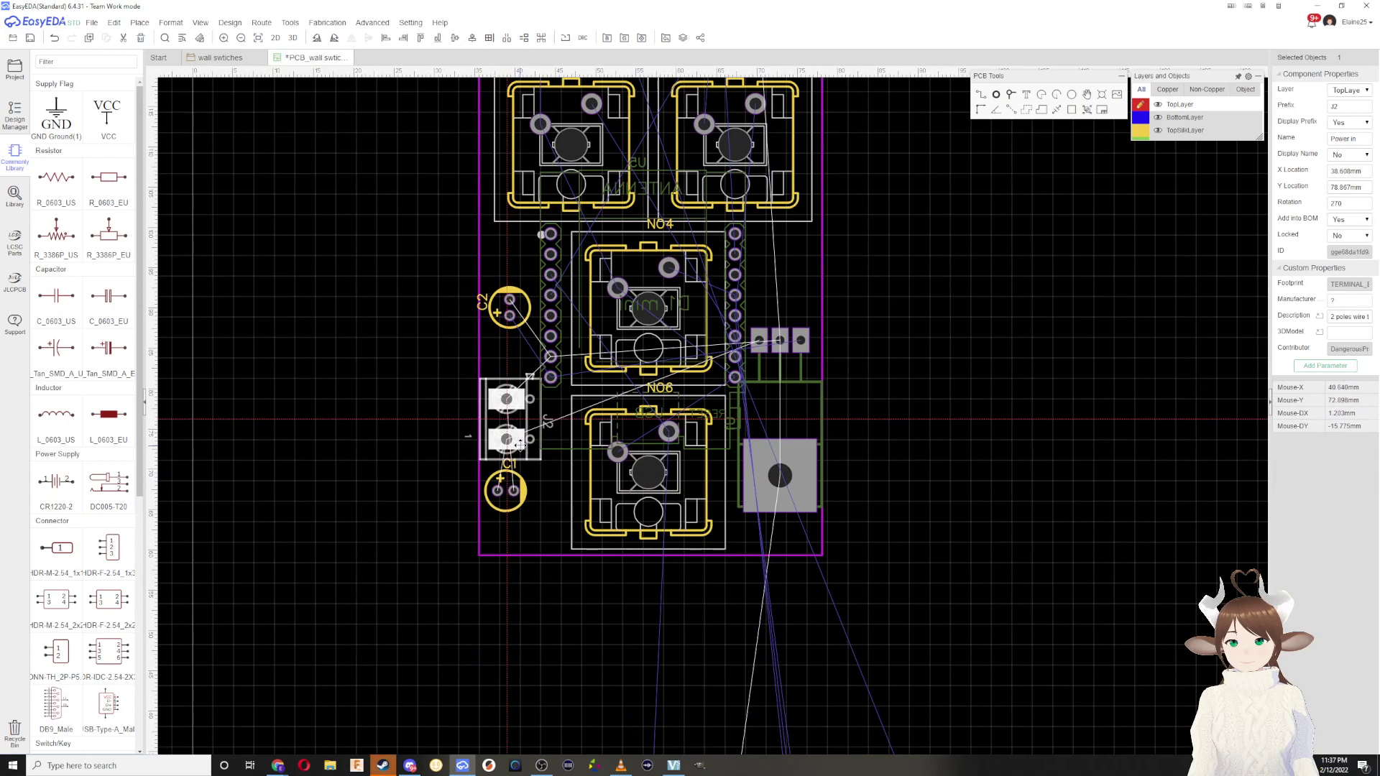
left_click_drag(525, 329, 526, 371)
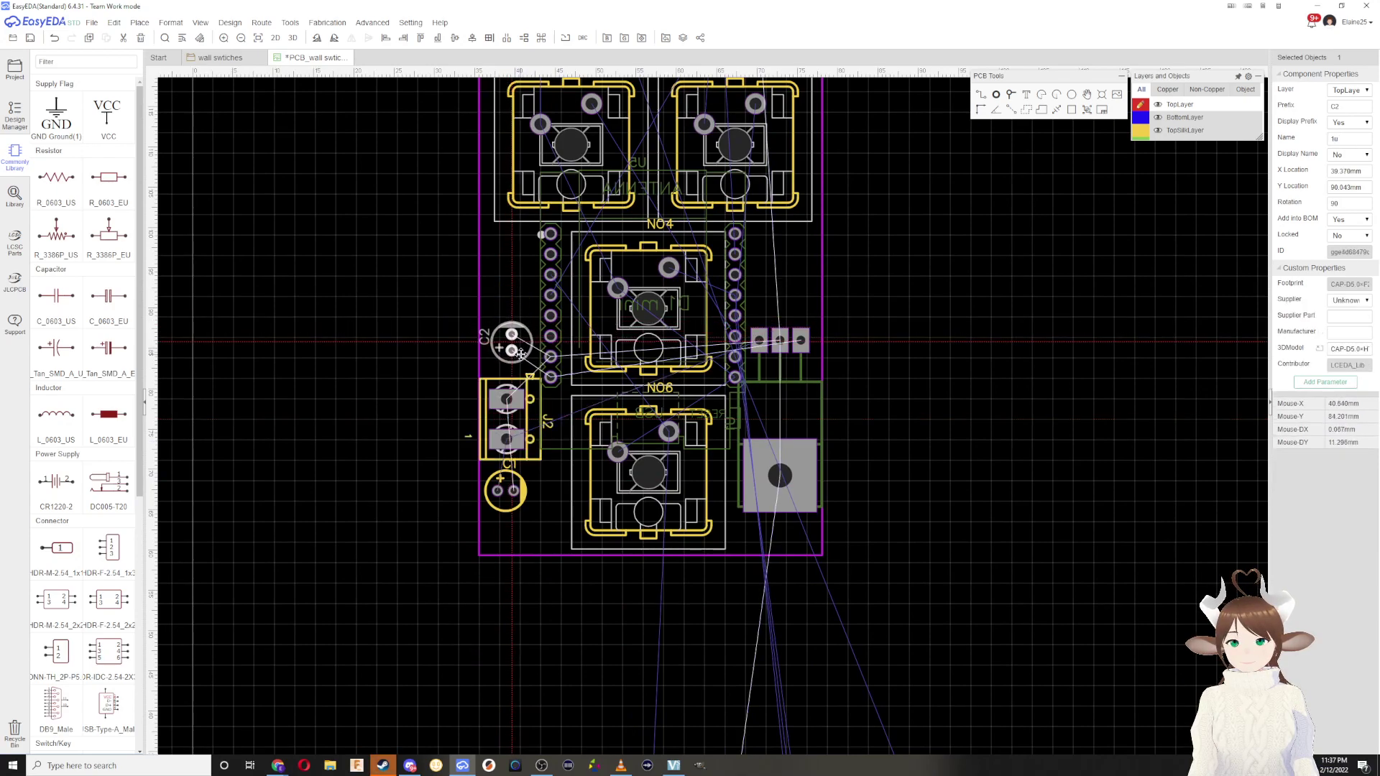
Step: Distribute the five 10k resistors R1 to R5 as a matrix array with 1 item per row and 5mm row spacing
right_click_drag(657, 539, 610, 421)
scroll(770, 564, "down", 3)
left_click_drag(895, 721, 677, 587)
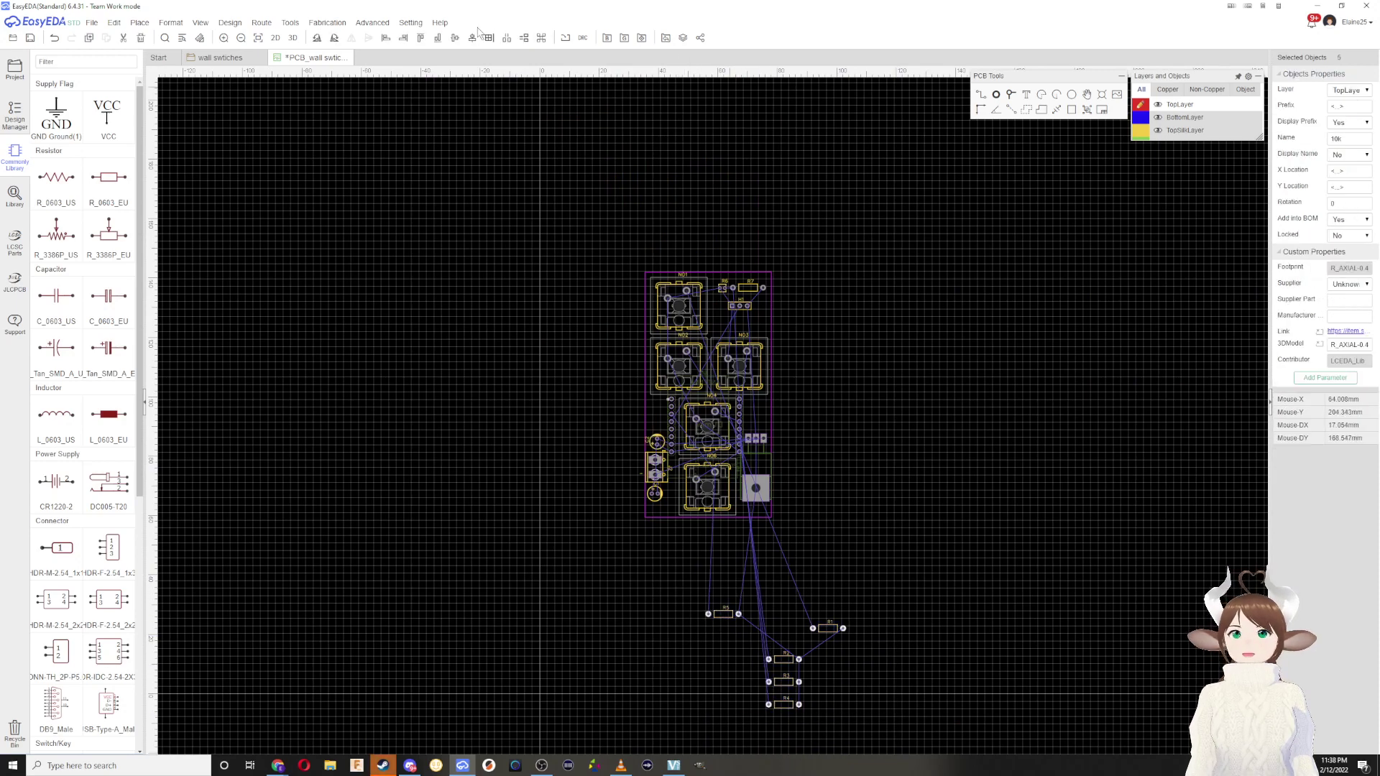
key("Left")
key("Up")
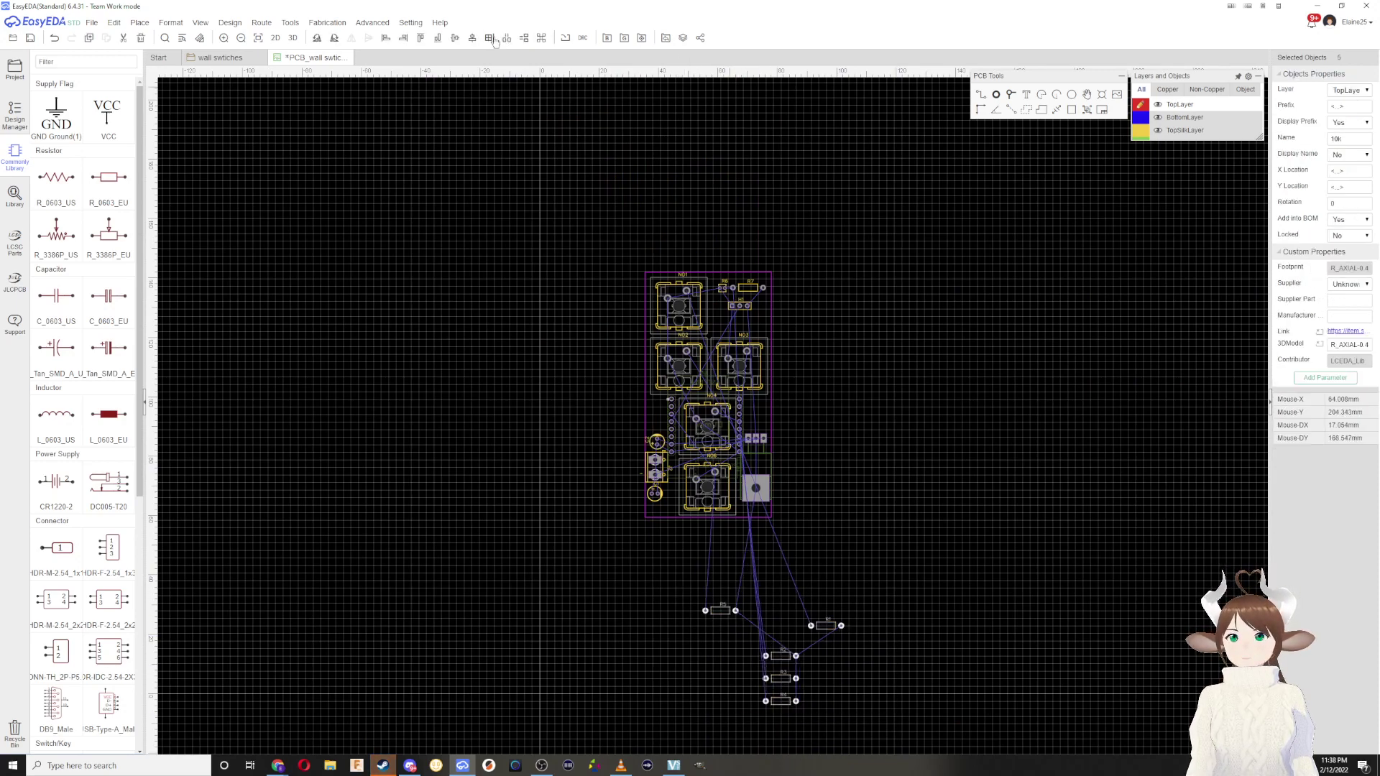
left_click(541, 38)
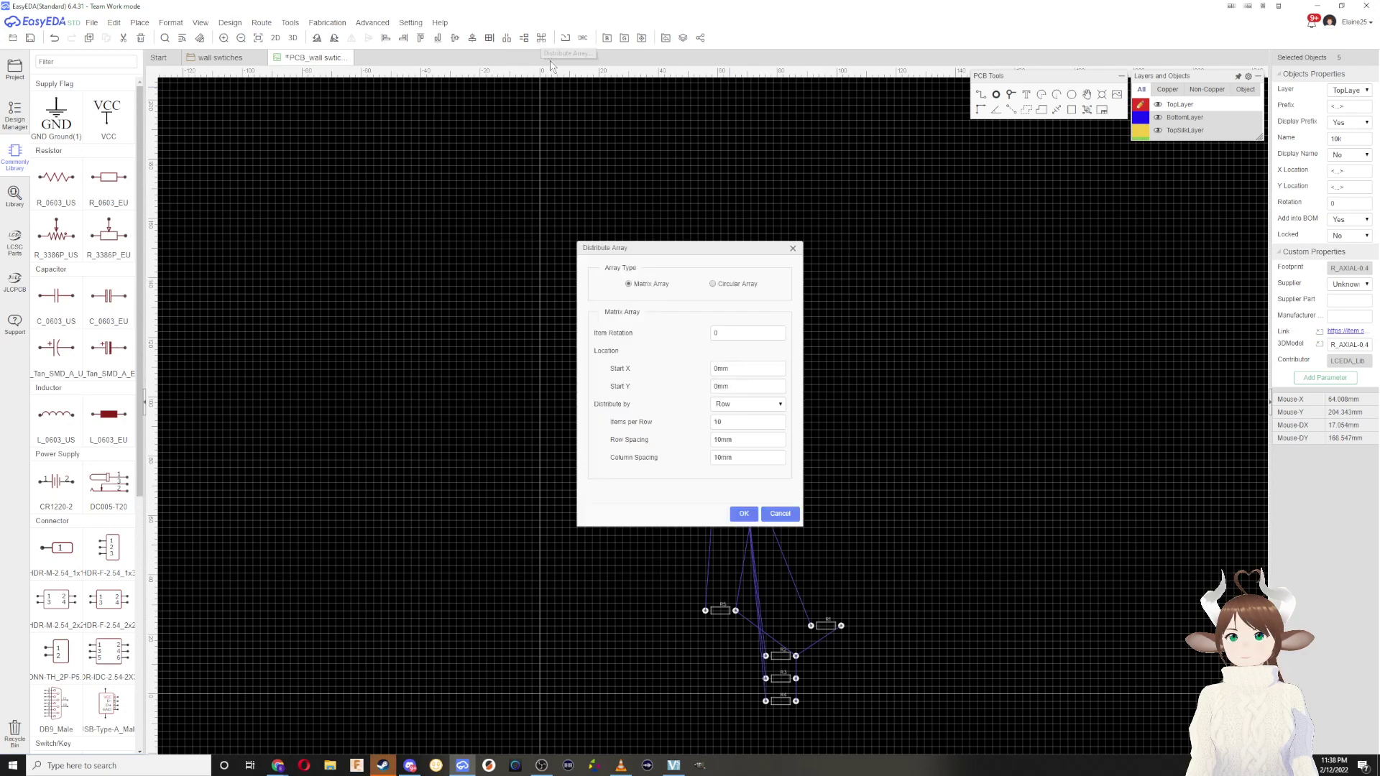
left_click(735, 369)
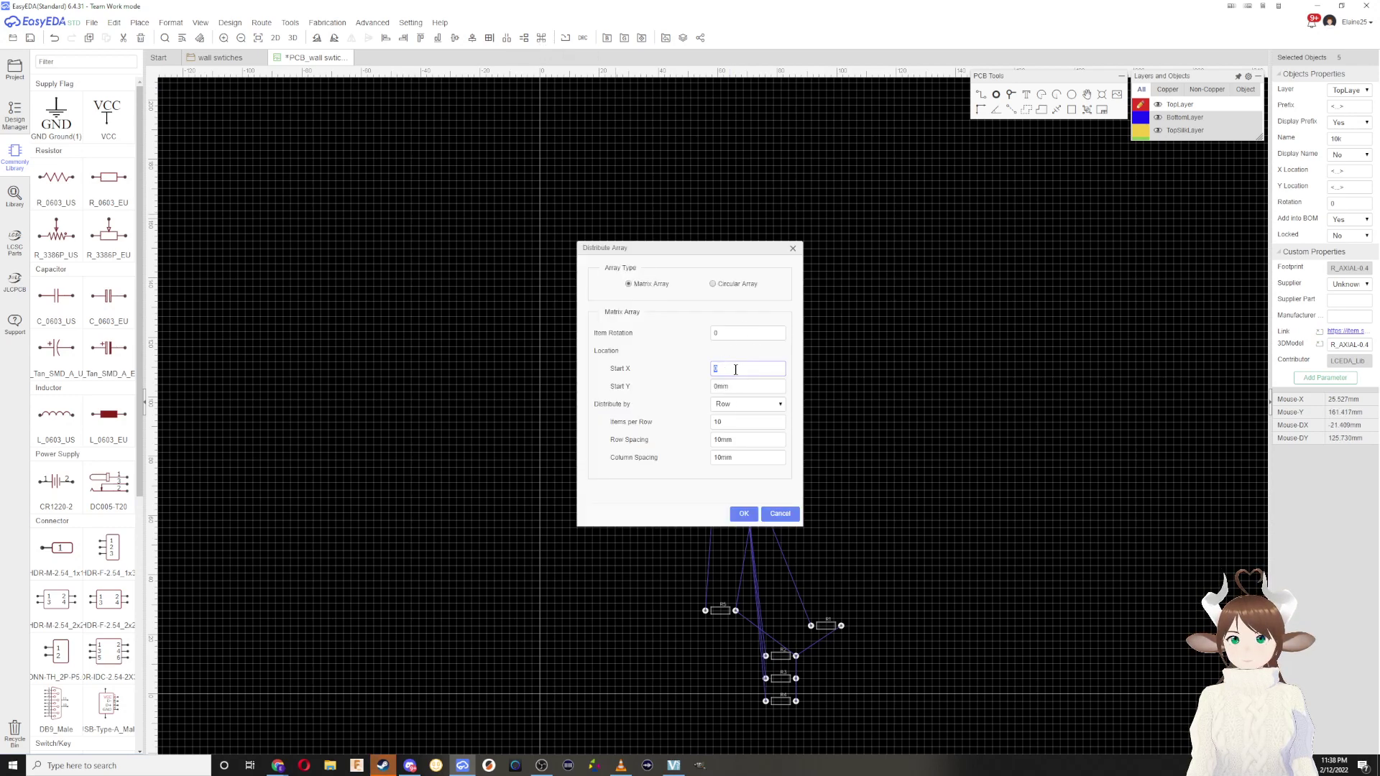
left_click(738, 334)
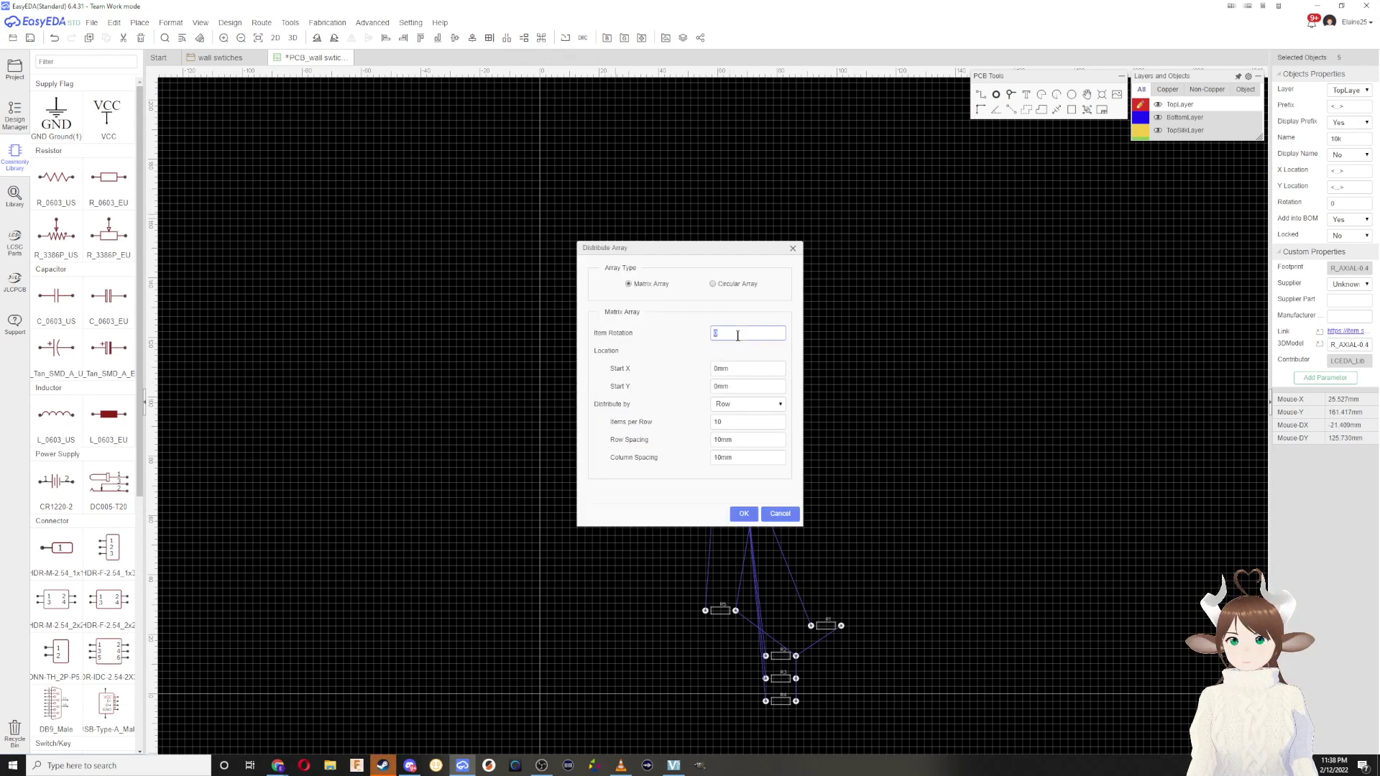
left_click(735, 422)
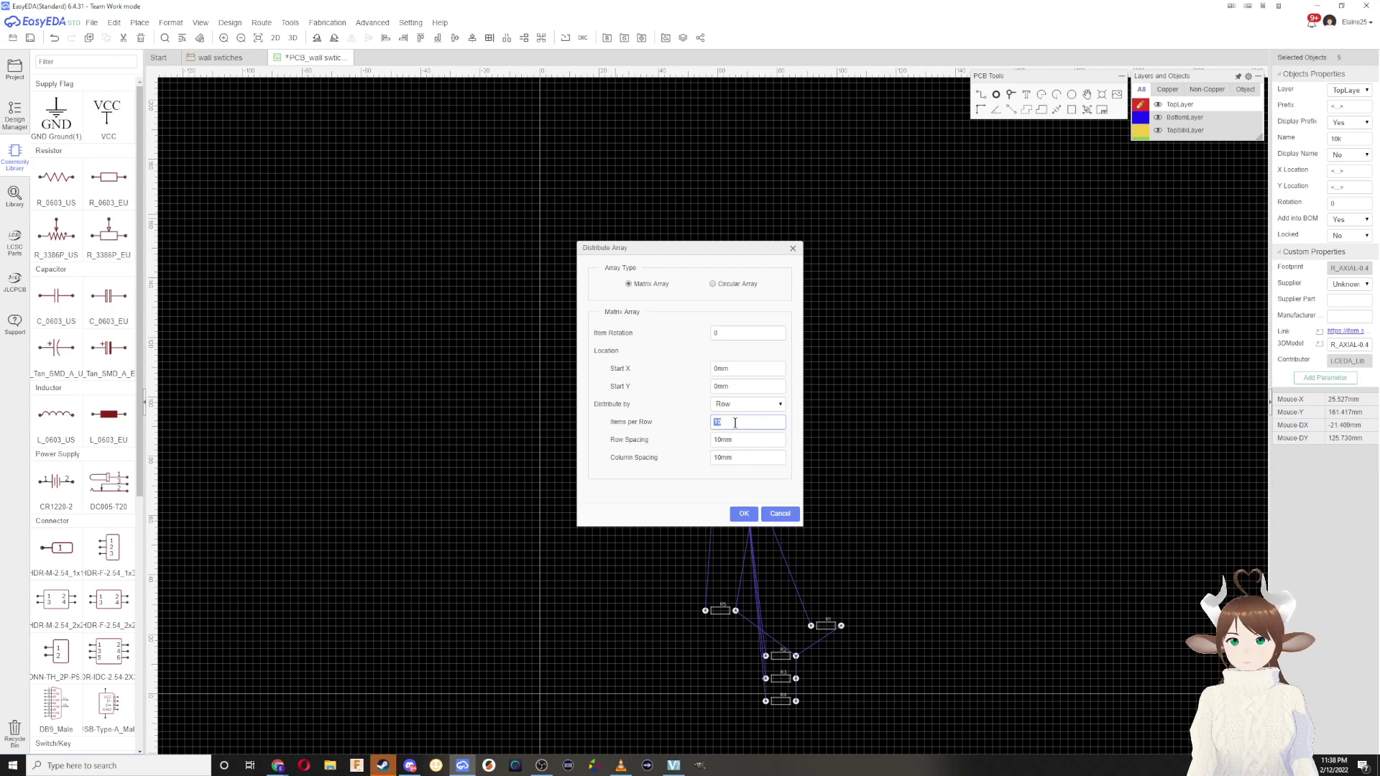
type("2")
key("BackSpace")
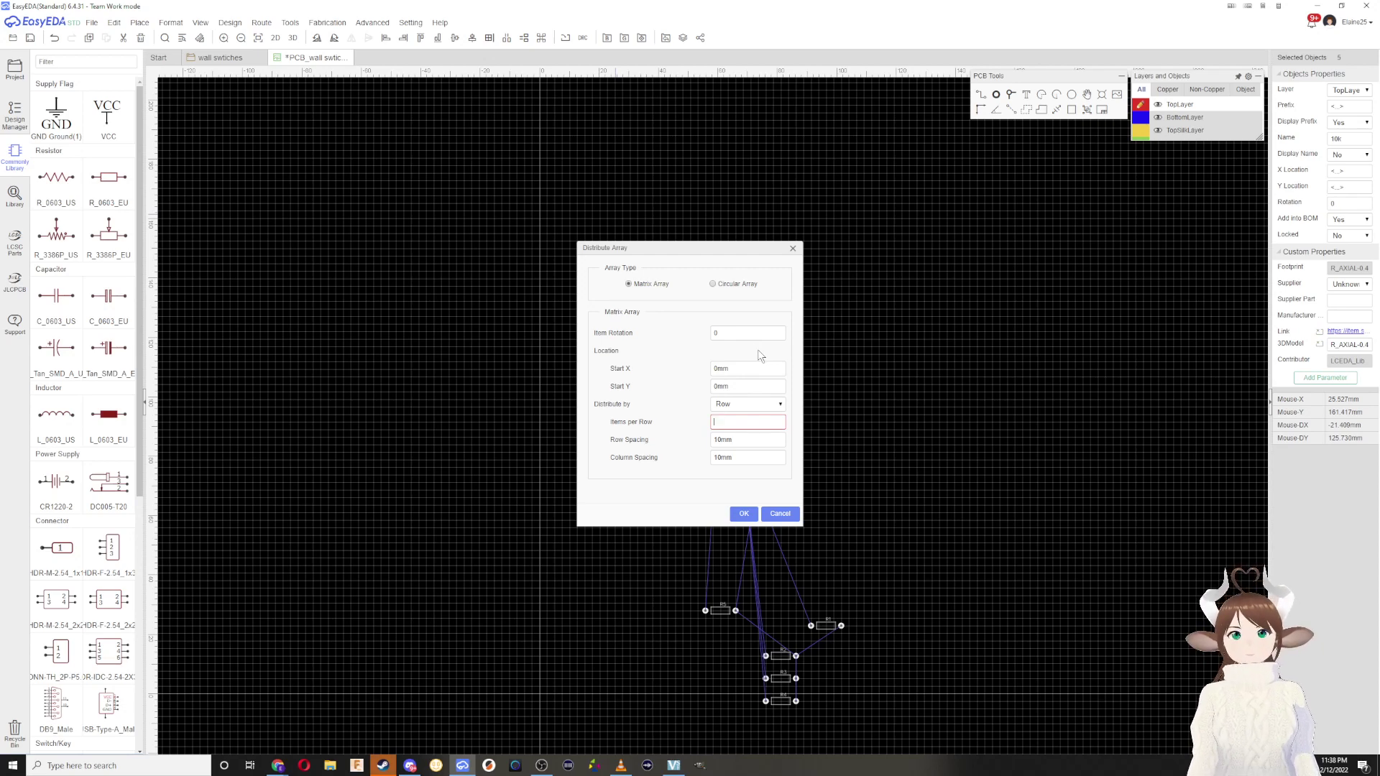
type("1")
left_click(743, 434)
type("5mm")
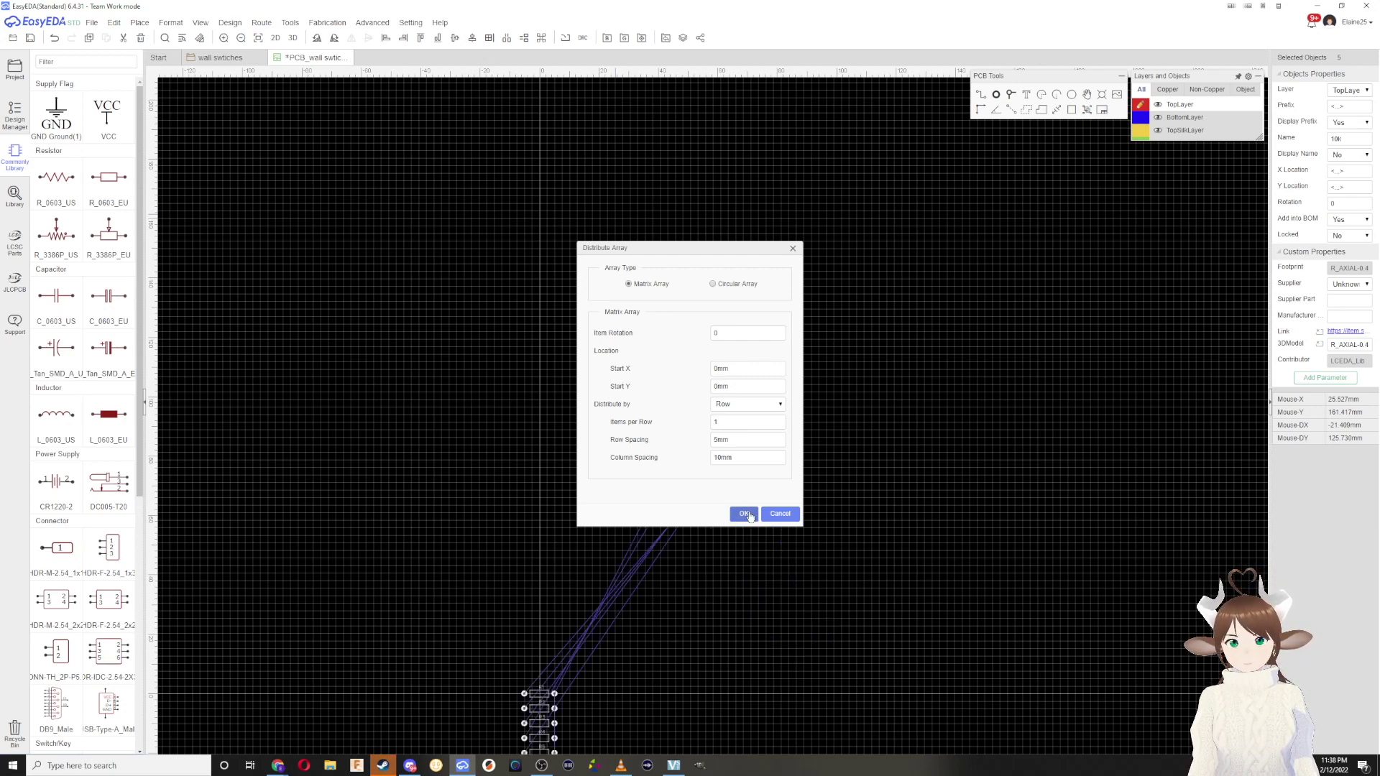
left_click(779, 514)
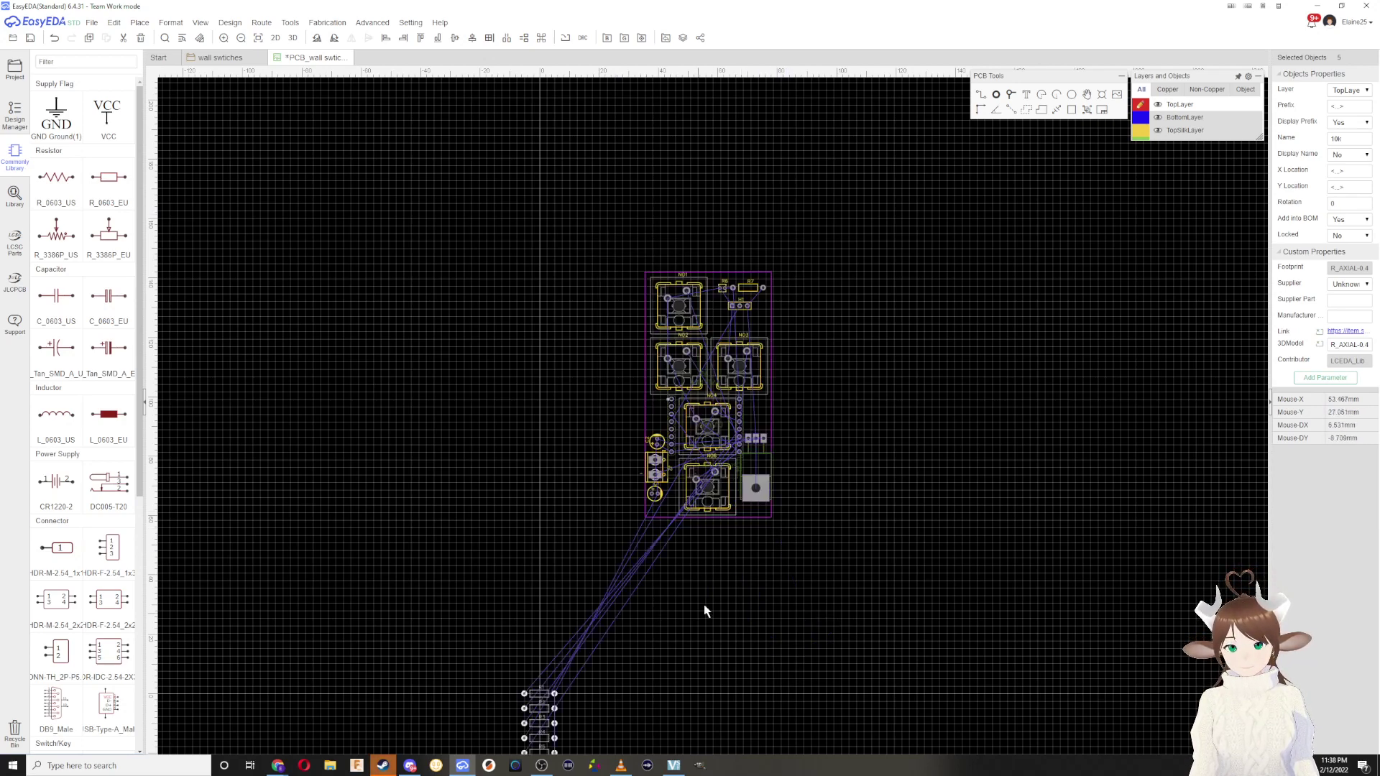
Step: Move the column of resistors R1 to R5 outside the board's right edge, level with switch NO3
left_click_drag(637, 665, 521, 466)
mouse_move(601, 560)
left_mouse_down()
mouse_move(644, 453)
mouse_move(624, 451)
mouse_move(538, 671)
left_mouse_up()
mouse_move(652, 652)
left_mouse_down()
mouse_move(564, 510)
mouse_move(816, 295)
left_mouse_up()
right_click_drag(818, 291, 781, 512)
left_click_drag(781, 512, 925, 399)
scroll(832, 431, "up", 5)
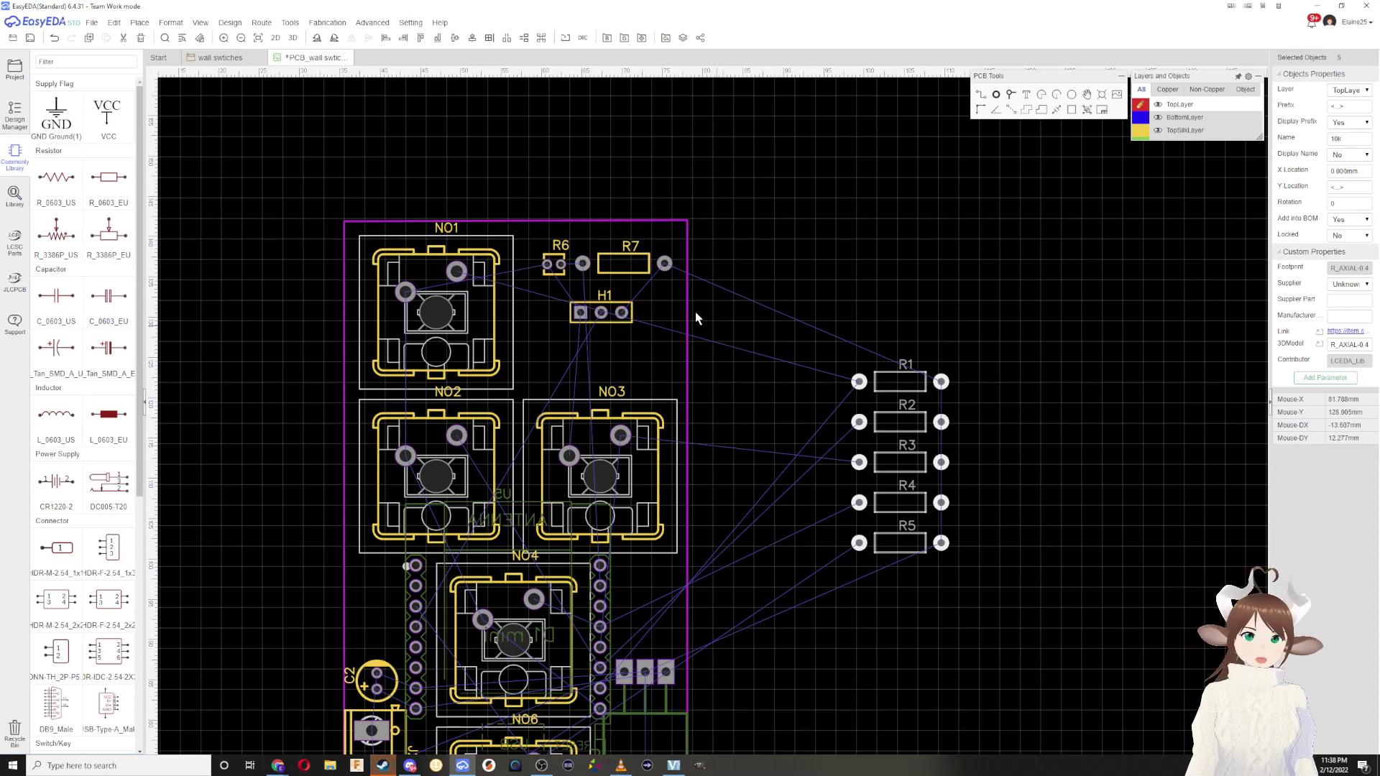
Step: Nudge header H1 slightly down and right beneath resistor R7
left_click(603, 313)
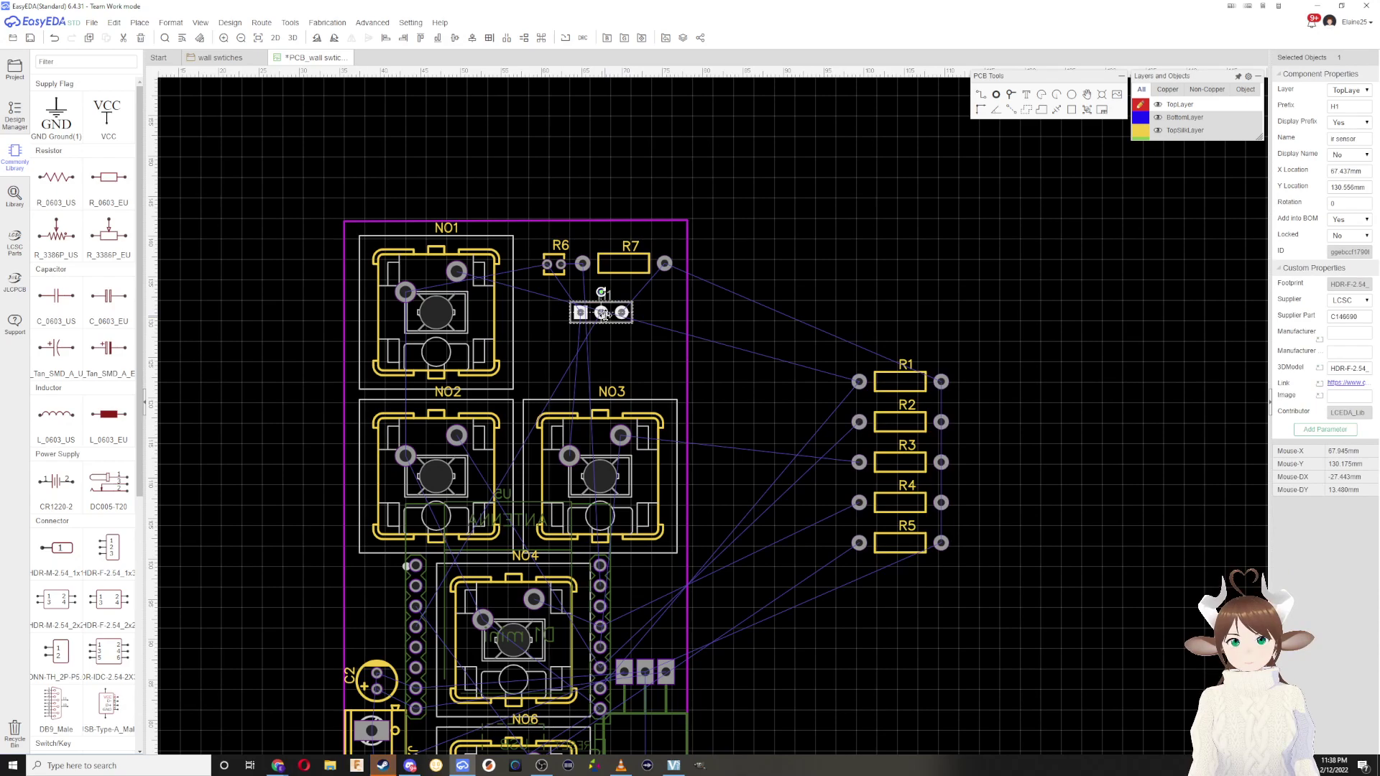
left_click_drag(604, 314, 607, 320)
right_click_drag(738, 426, 752, 381)
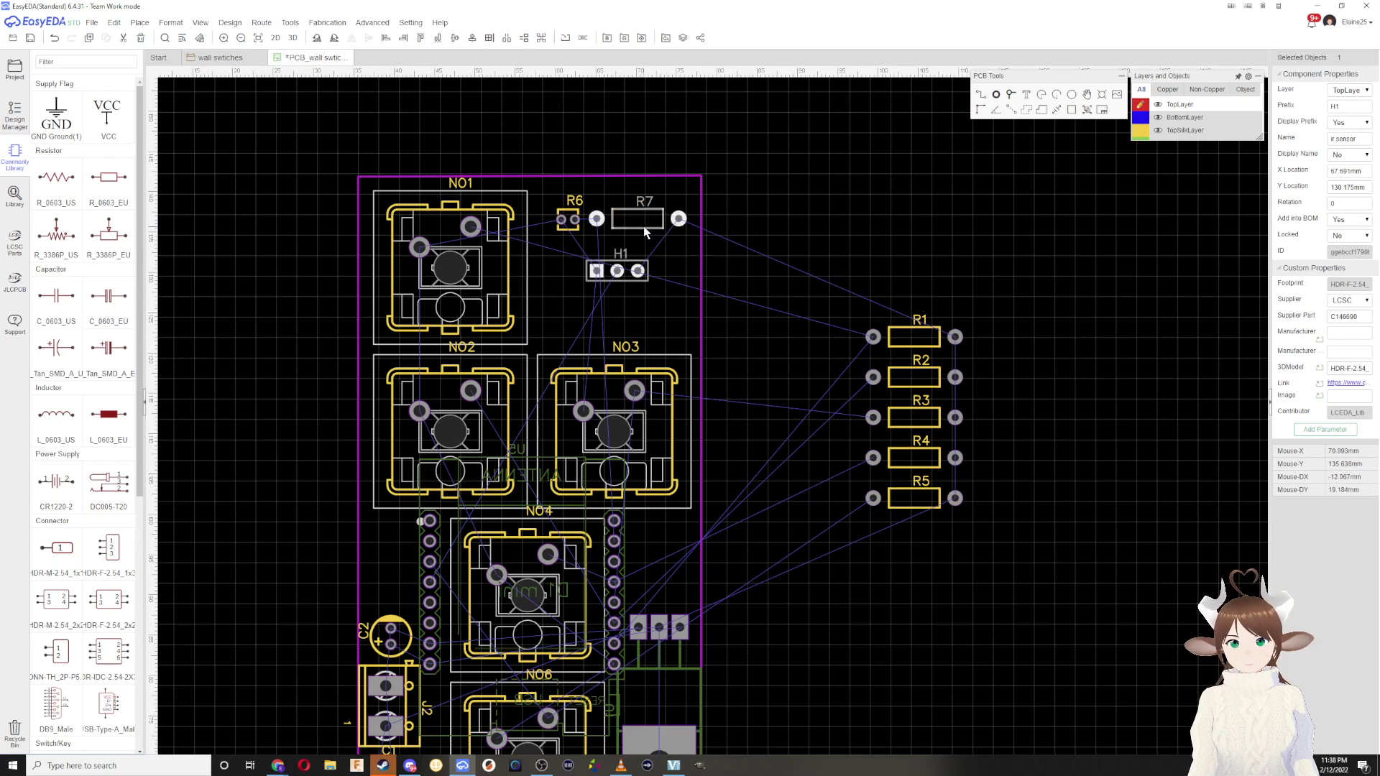
Step: Shift R7 and R6 slightly down and place a hole above R7 near the board's upper-right corner
left_click_drag(639, 234, 563, 232)
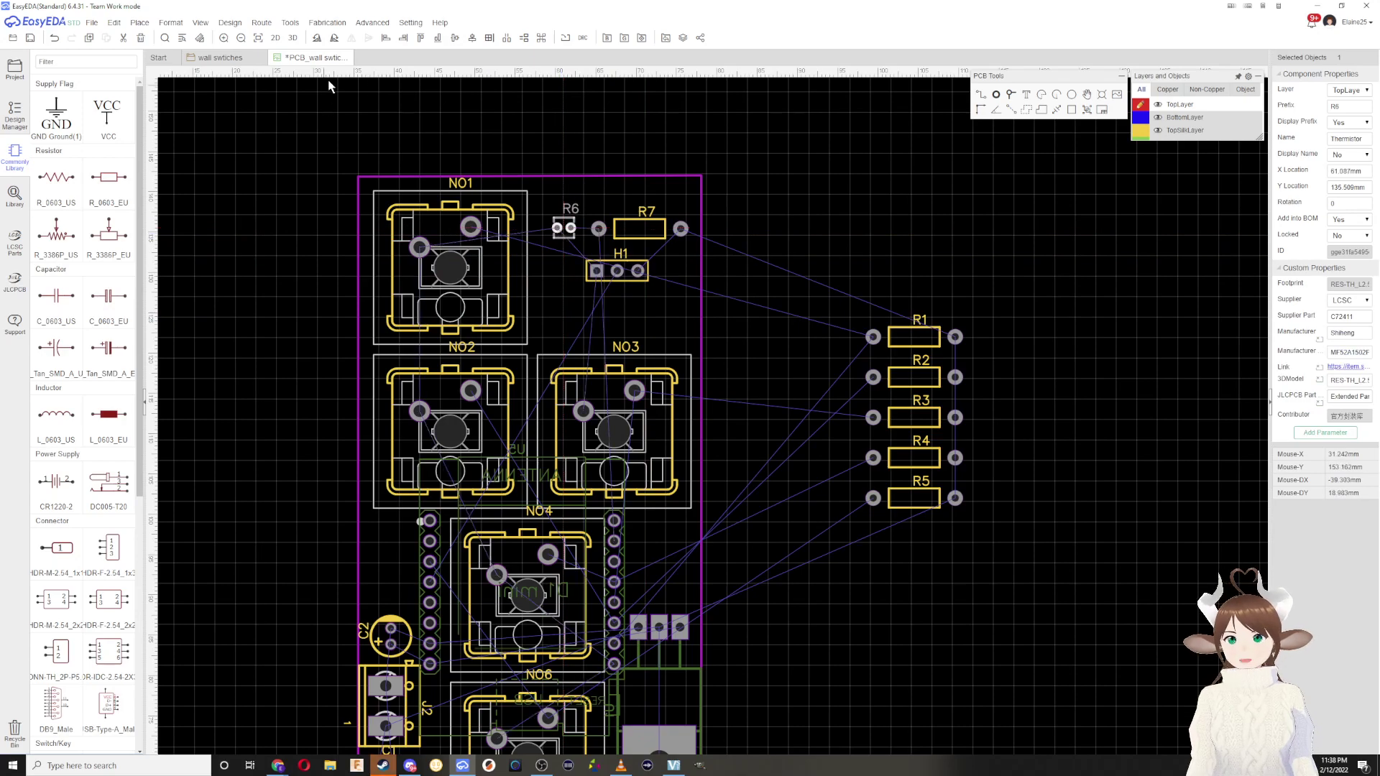
left_click(1105, 101)
left_click(669, 197)
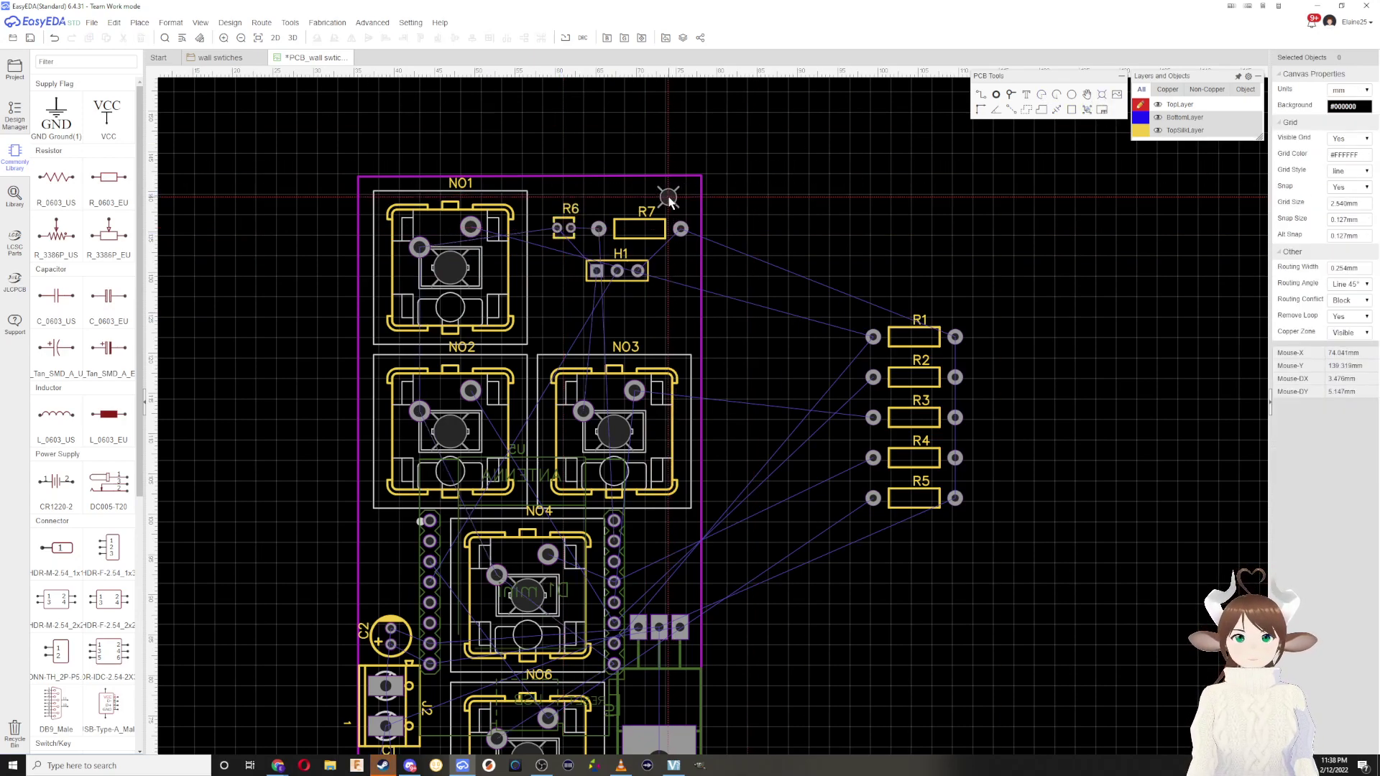
left_click(673, 198)
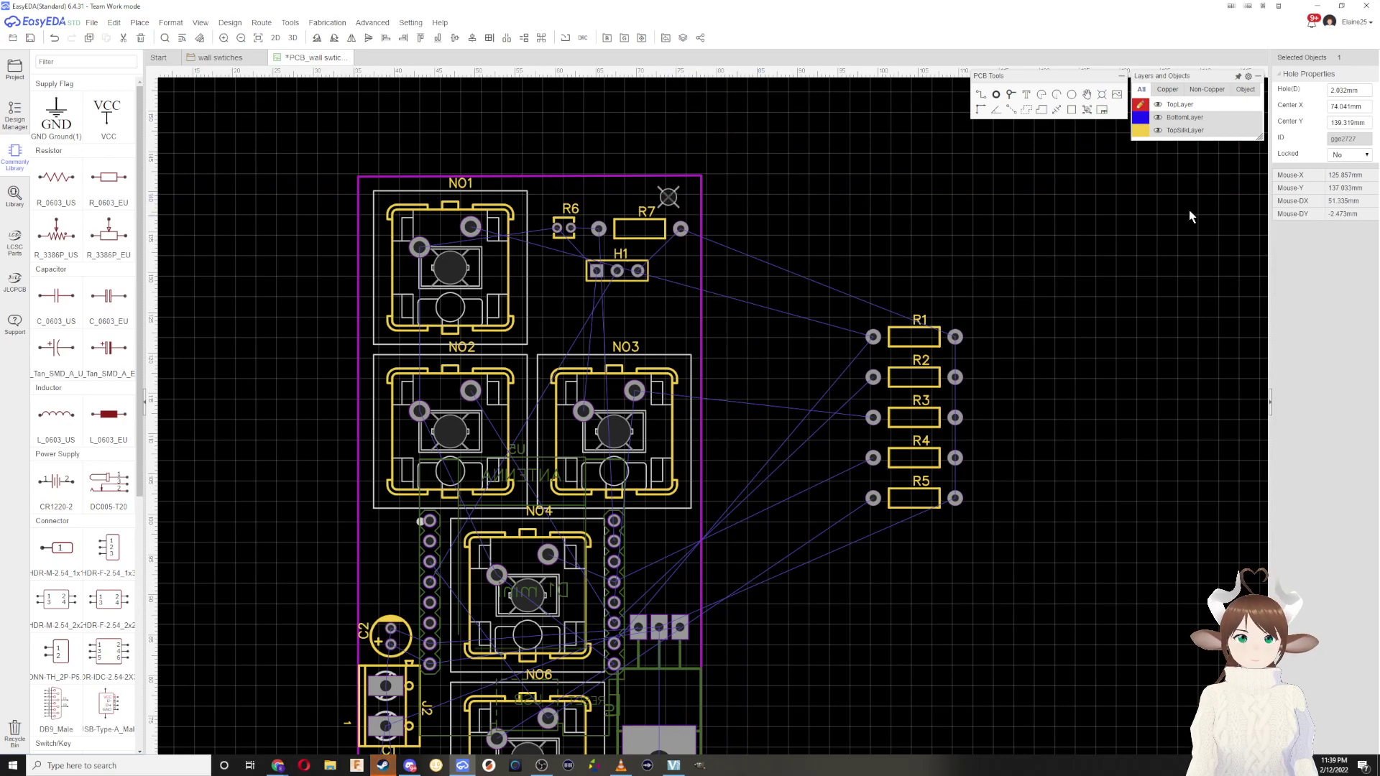
Step: Set the new hole's diameter to 3 mm and move it closer to the upper-right corner of the outline
left_click(1347, 91)
type("3")
key("Return")
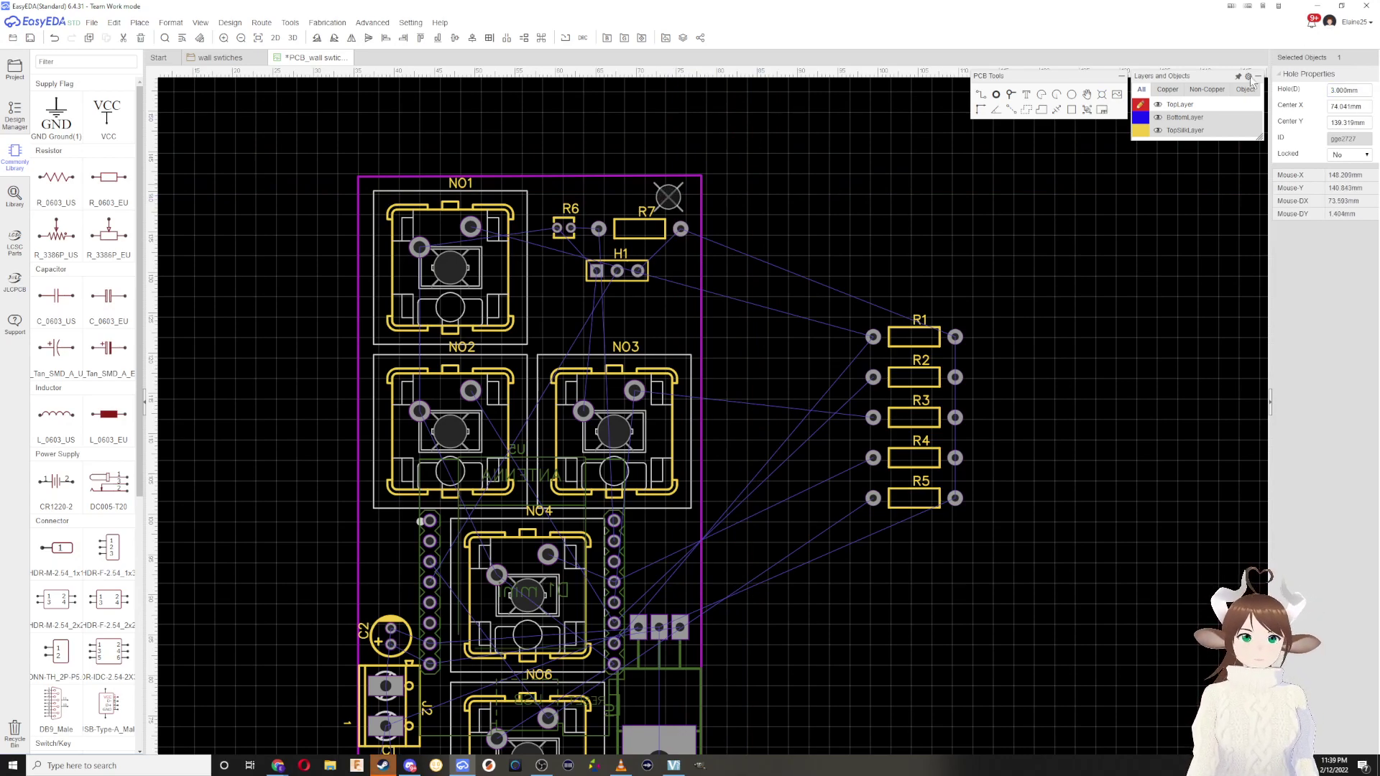
left_click_drag(668, 199, 687, 193)
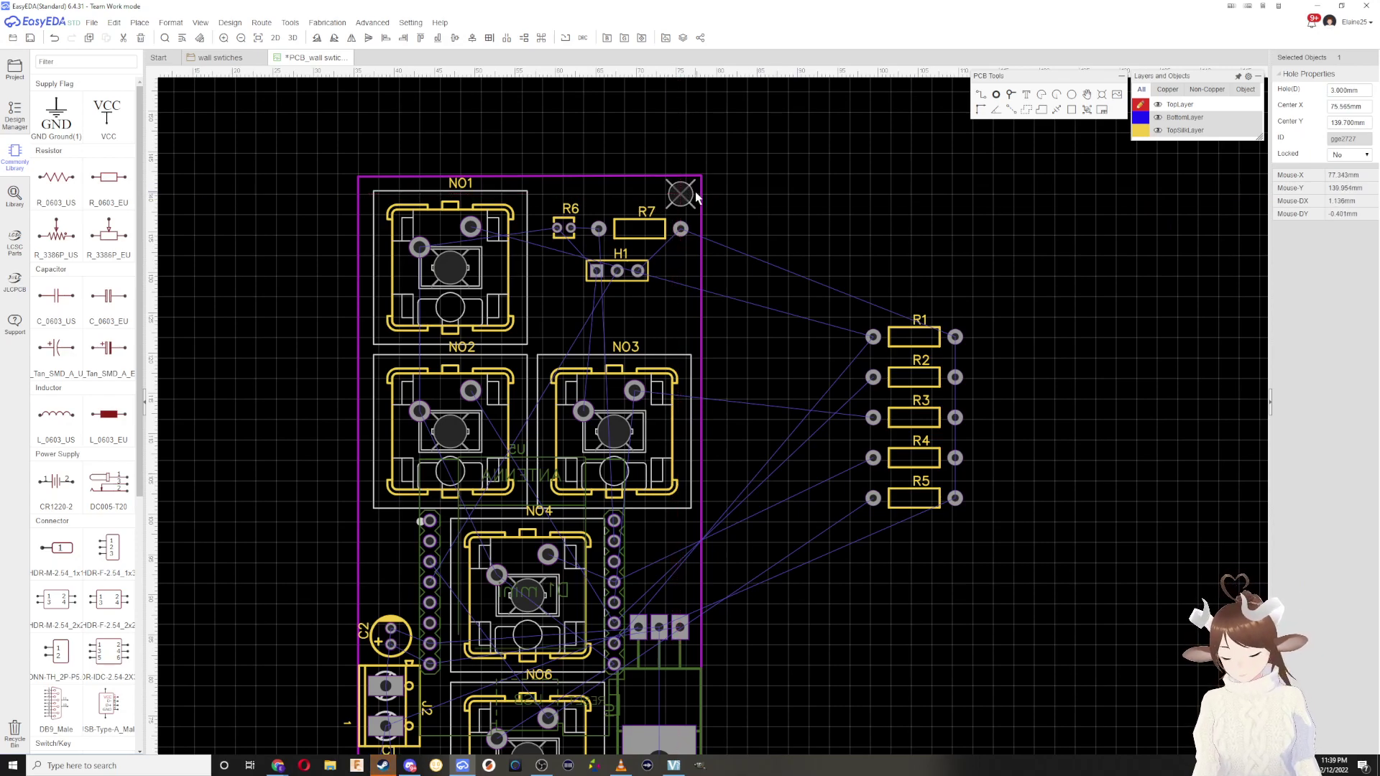
Step: Copy the 3 mm hole to the board's lower-left, lower-right and upper-left corners
key("ctrl+c")
key("ctrl+v")
right_click_drag(615, 535, 631, 300)
scroll(632, 300, "down", 2)
left_click(467, 503)
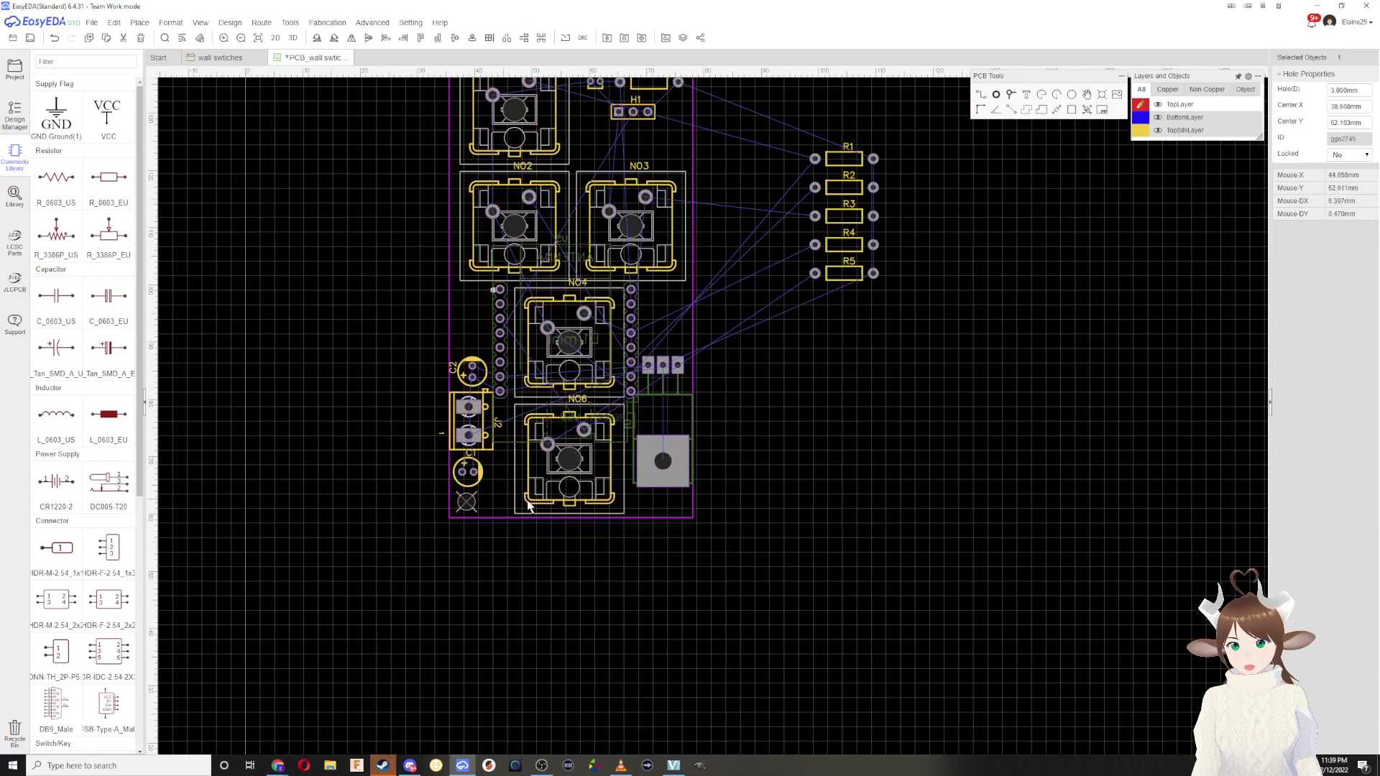
left_click(671, 499)
right_click_drag(659, 329, 714, 433)
key("ctrl+v")
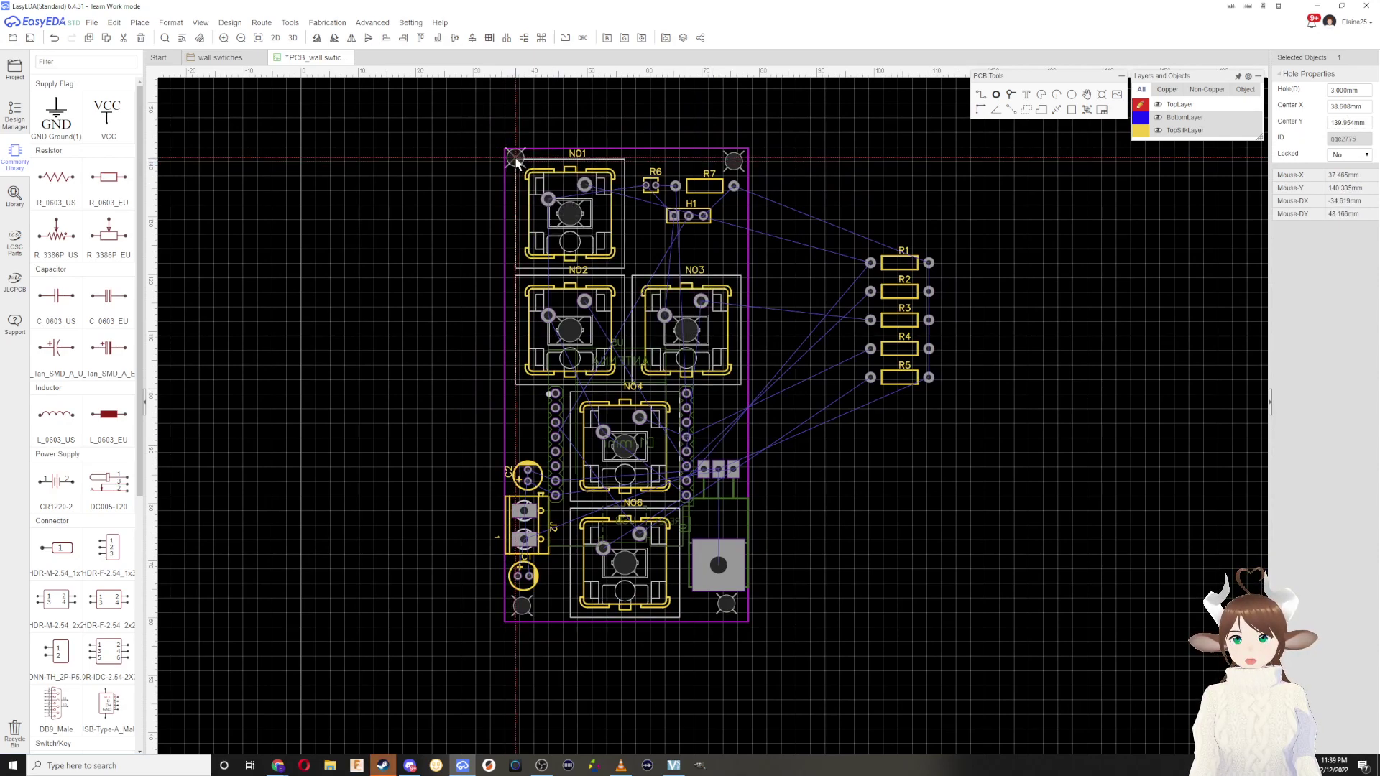
scroll(514, 158, "up", 1)
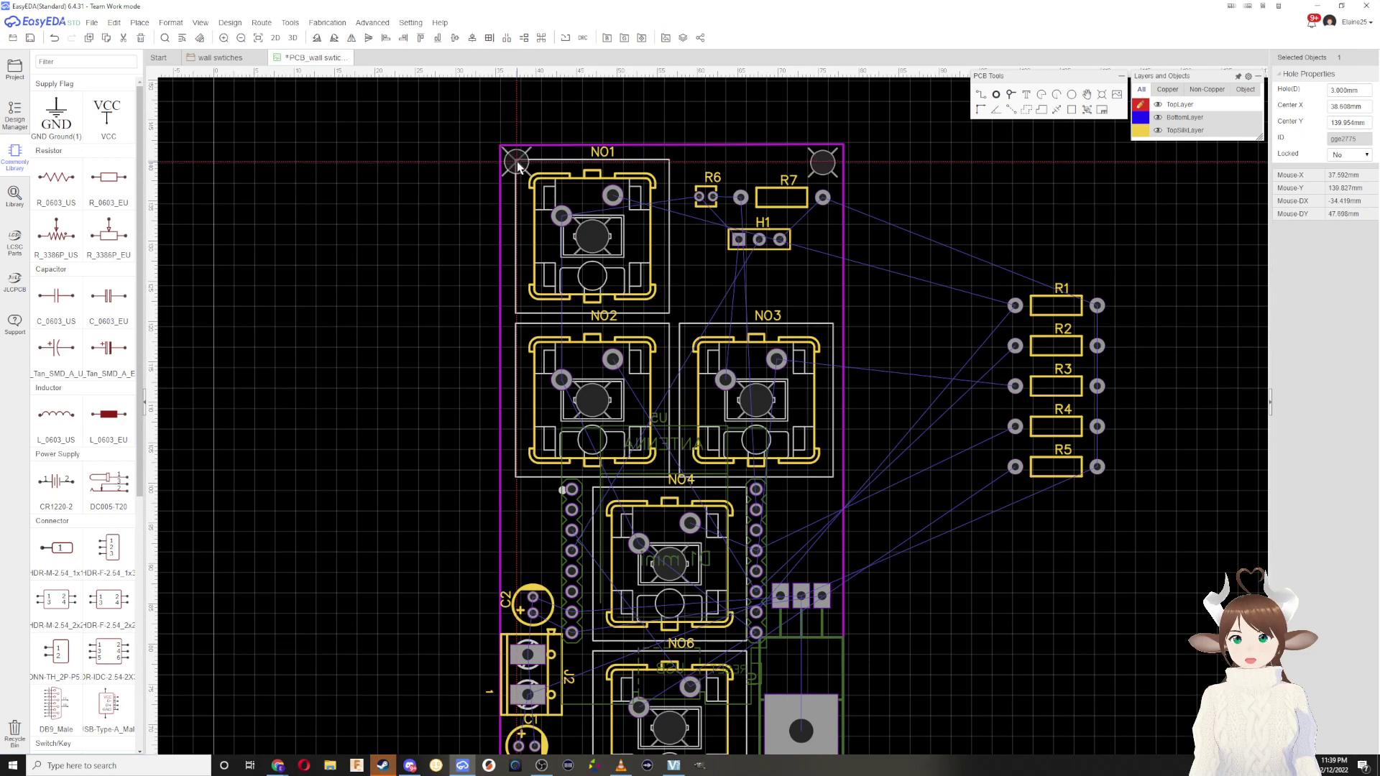
left_click(516, 163)
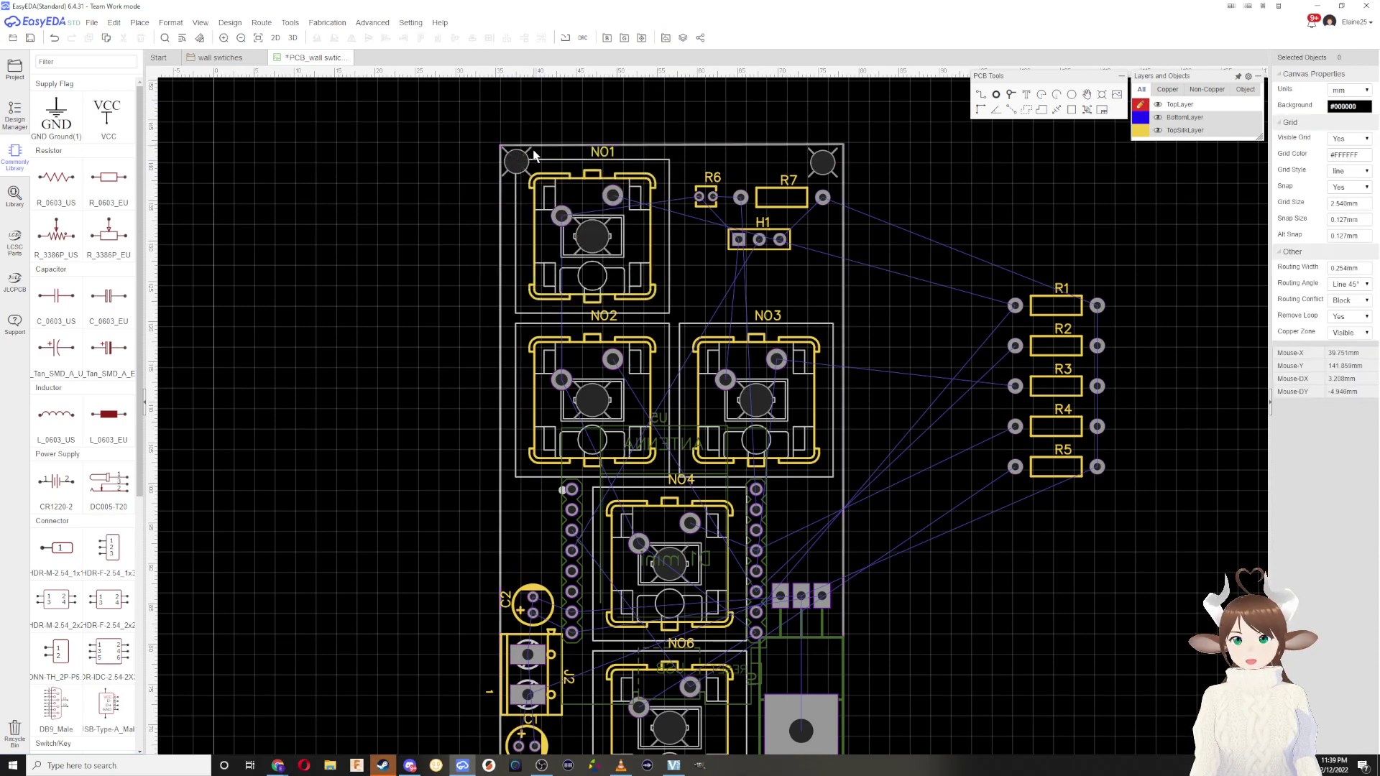
Step: Align the lower-left hole under the upper-left hole and level it with the lower-right hole
scroll(537, 367, "down", 3)
scroll(538, 366, "down", 2)
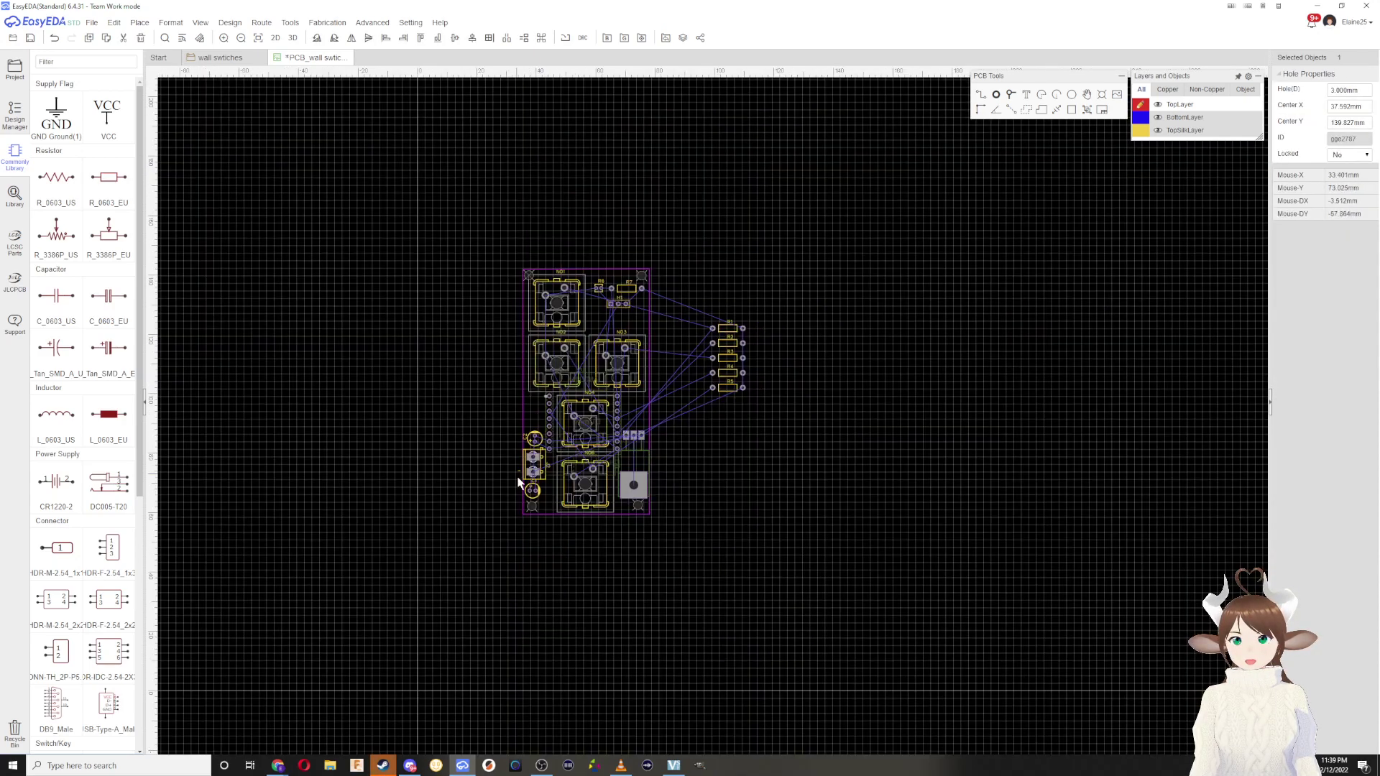
left_click(533, 507, "ctrl")
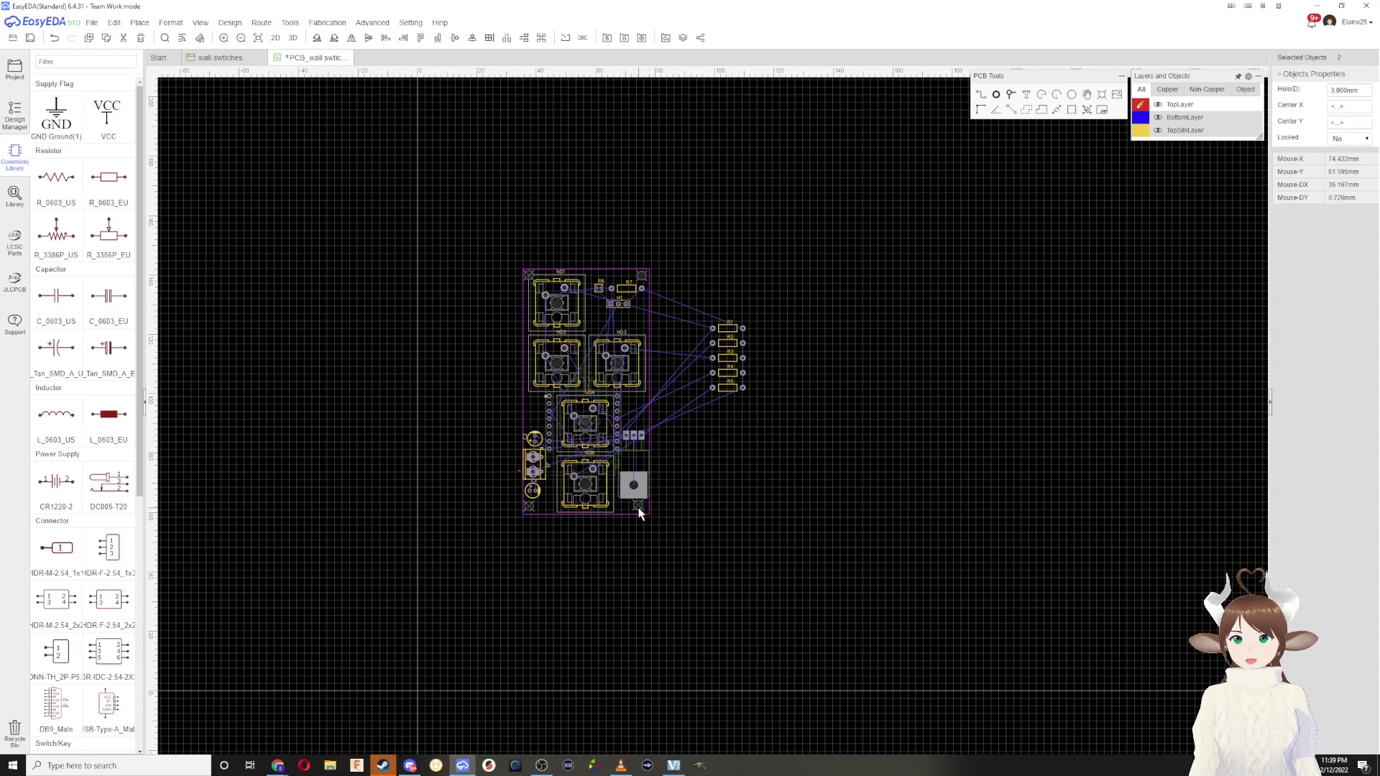
left_click(638, 508)
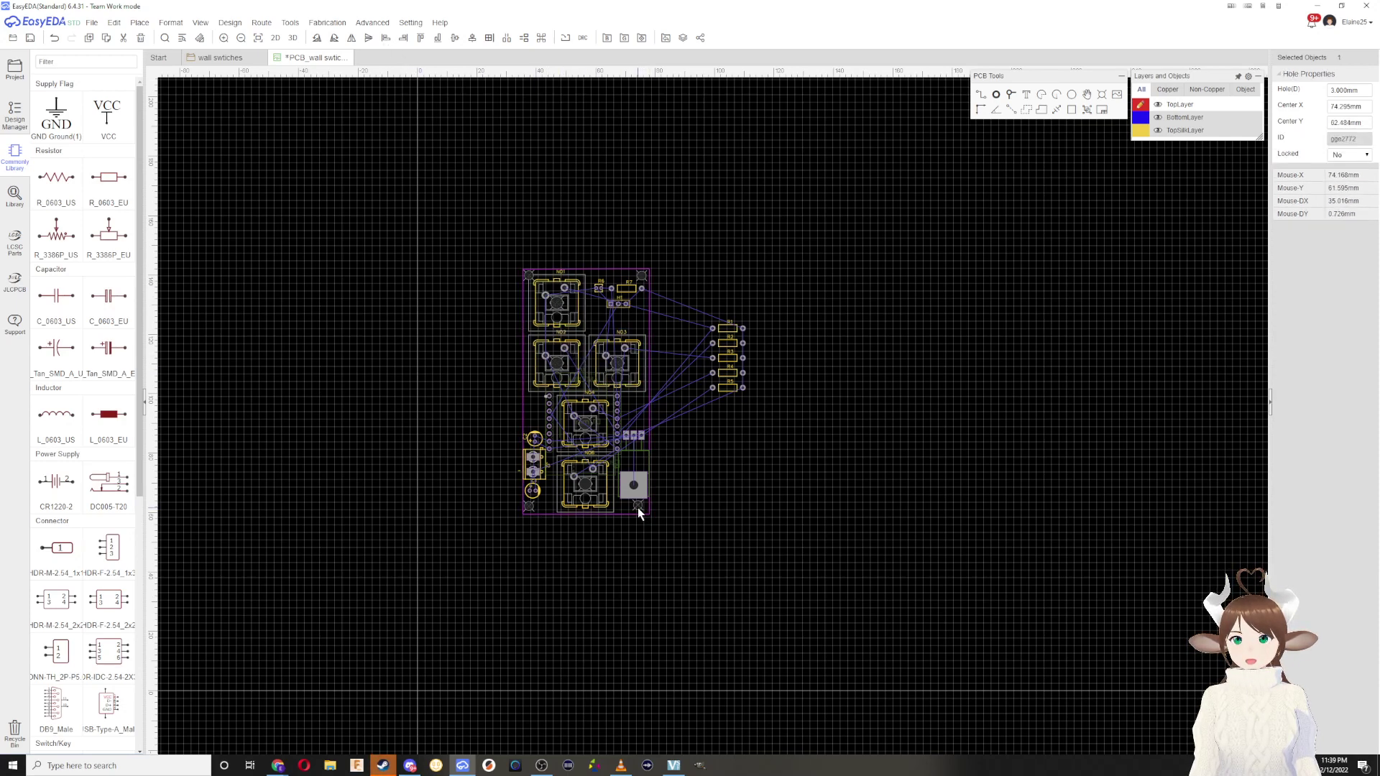
left_click(529, 506, "ctrl")
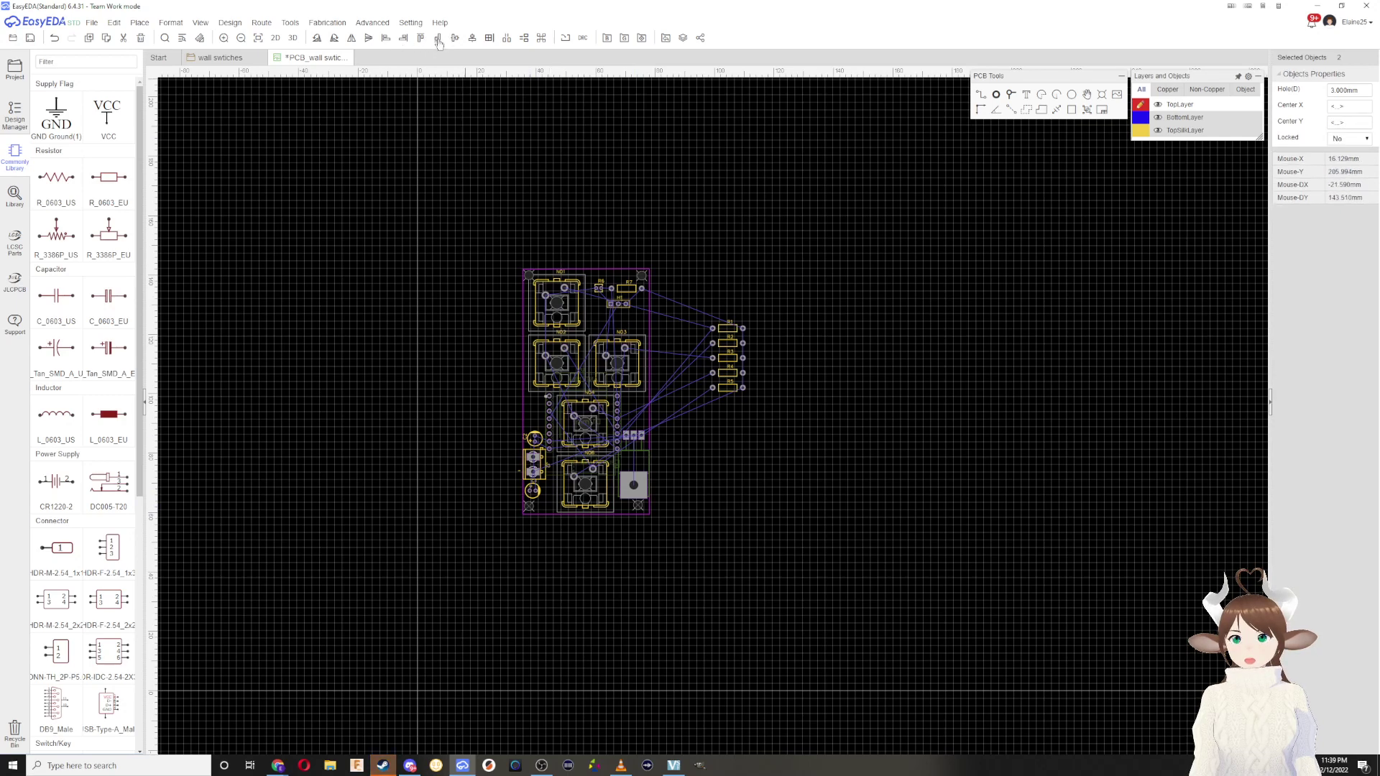
Step: Align the lower-right hole under the upper-right hole and level the two upper holes with each other
left_click(642, 276)
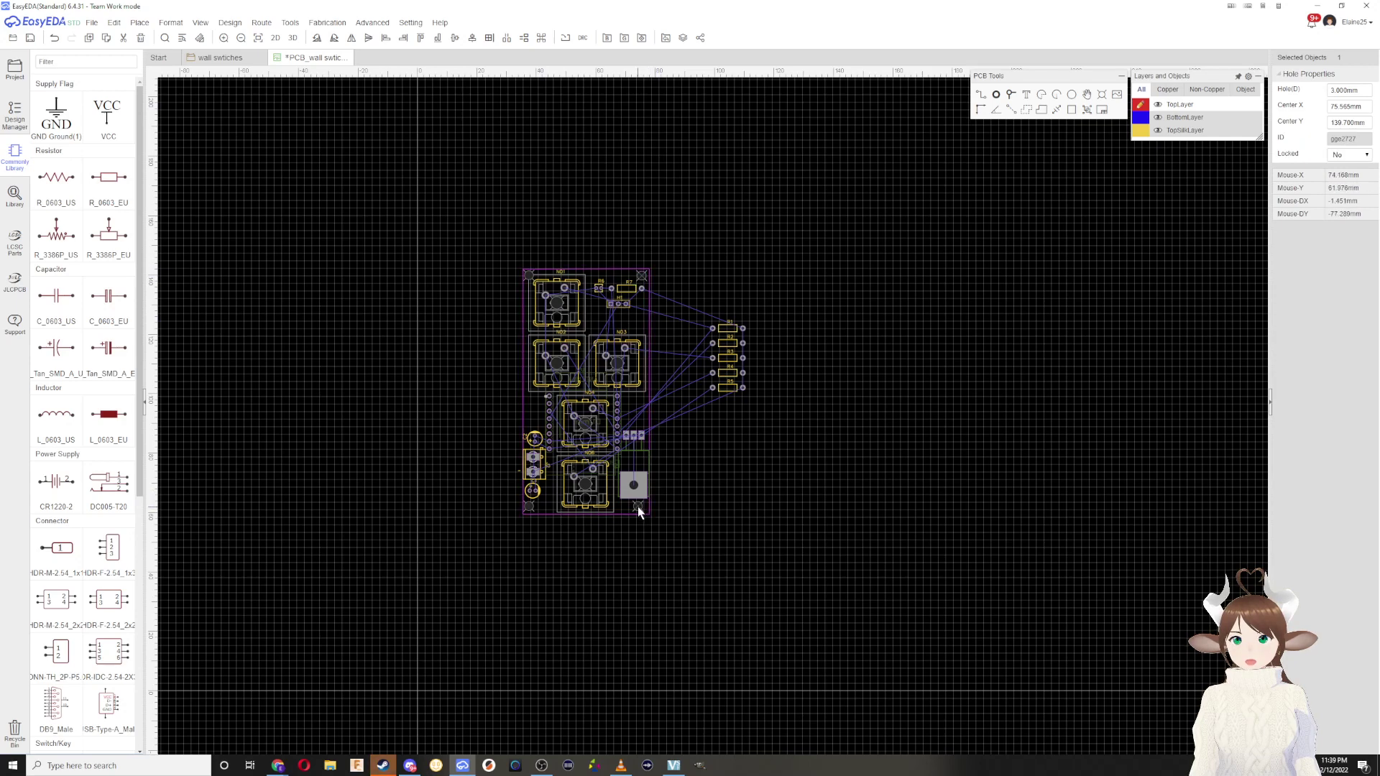
left_click(638, 506, "ctrl")
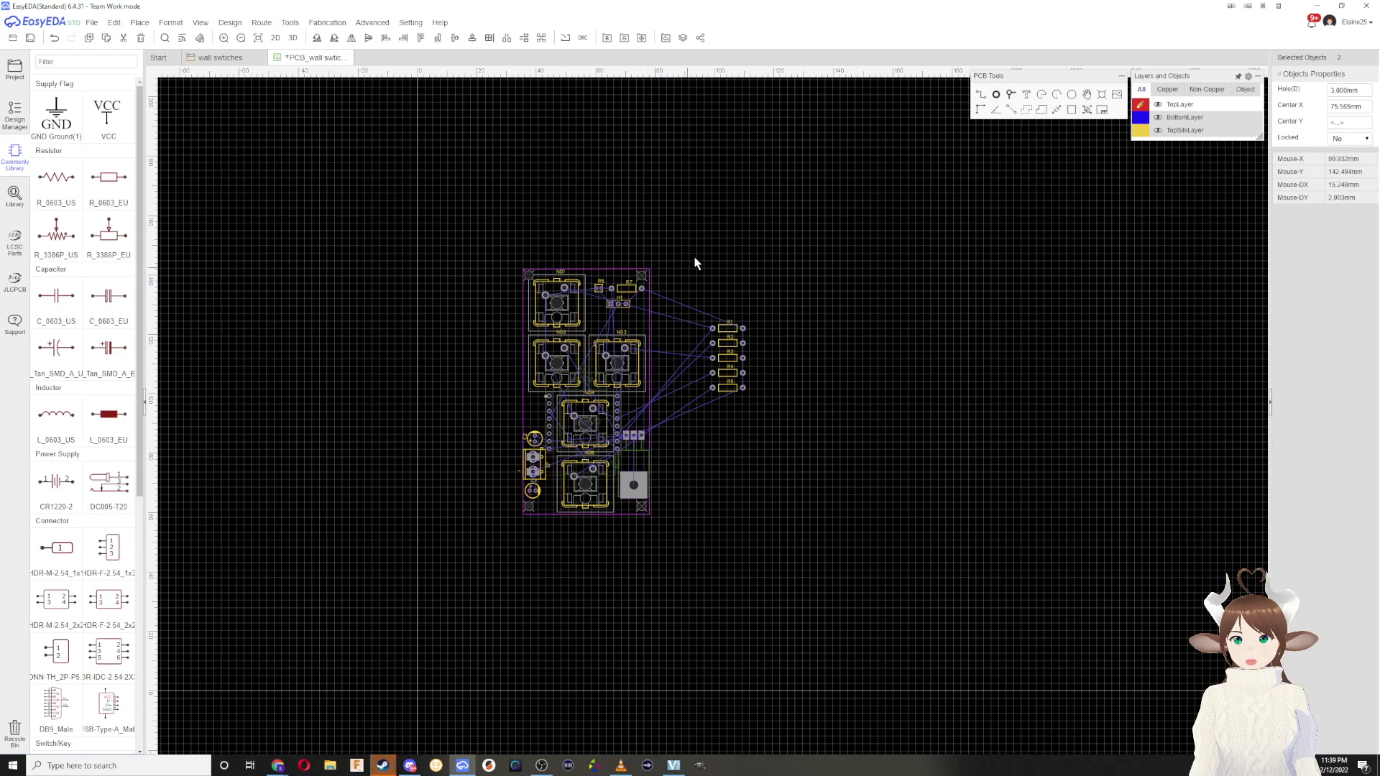
left_click(650, 273)
left_click(640, 275)
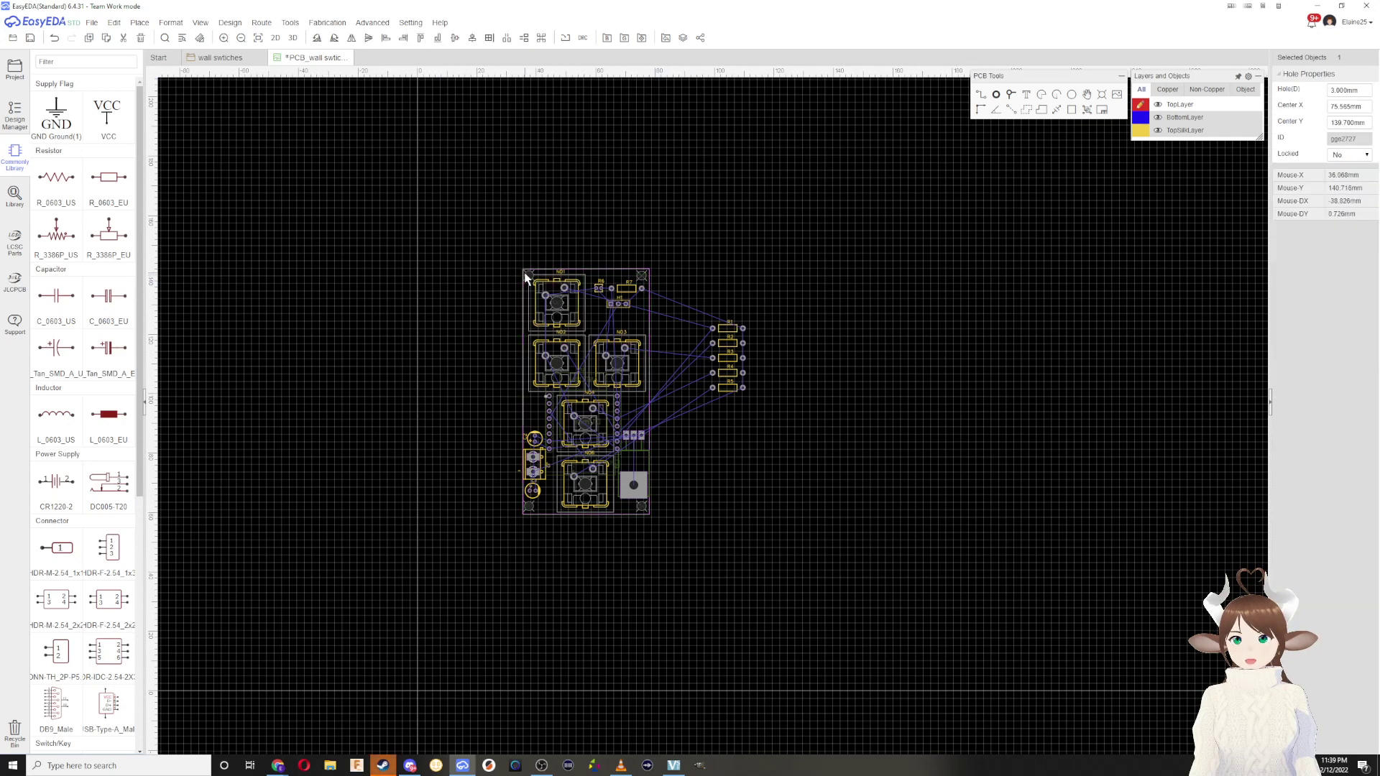
left_click(528, 275, "ctrl")
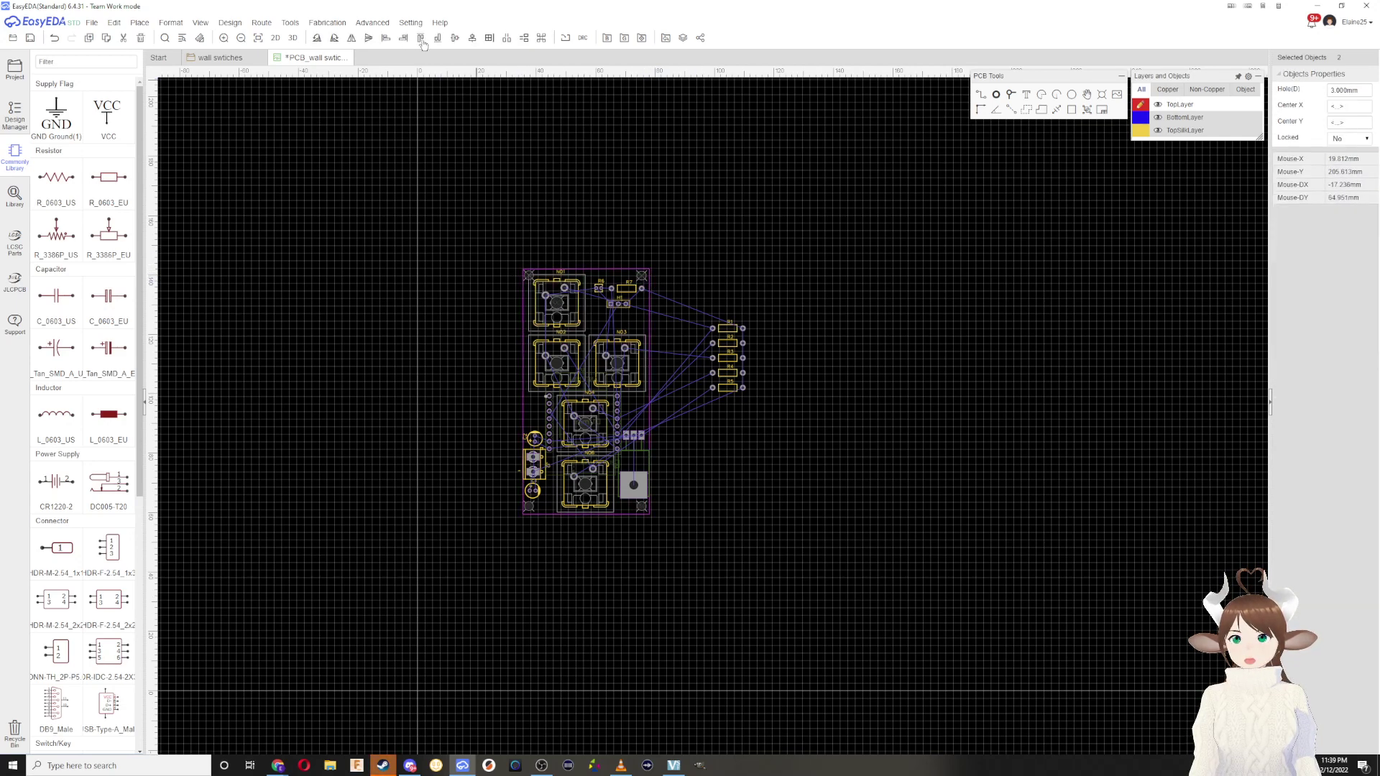
left_click(688, 238)
Step: Examine the corner holes' clearance to the board outline and their overall alignment
scroll(688, 238, "up", 3)
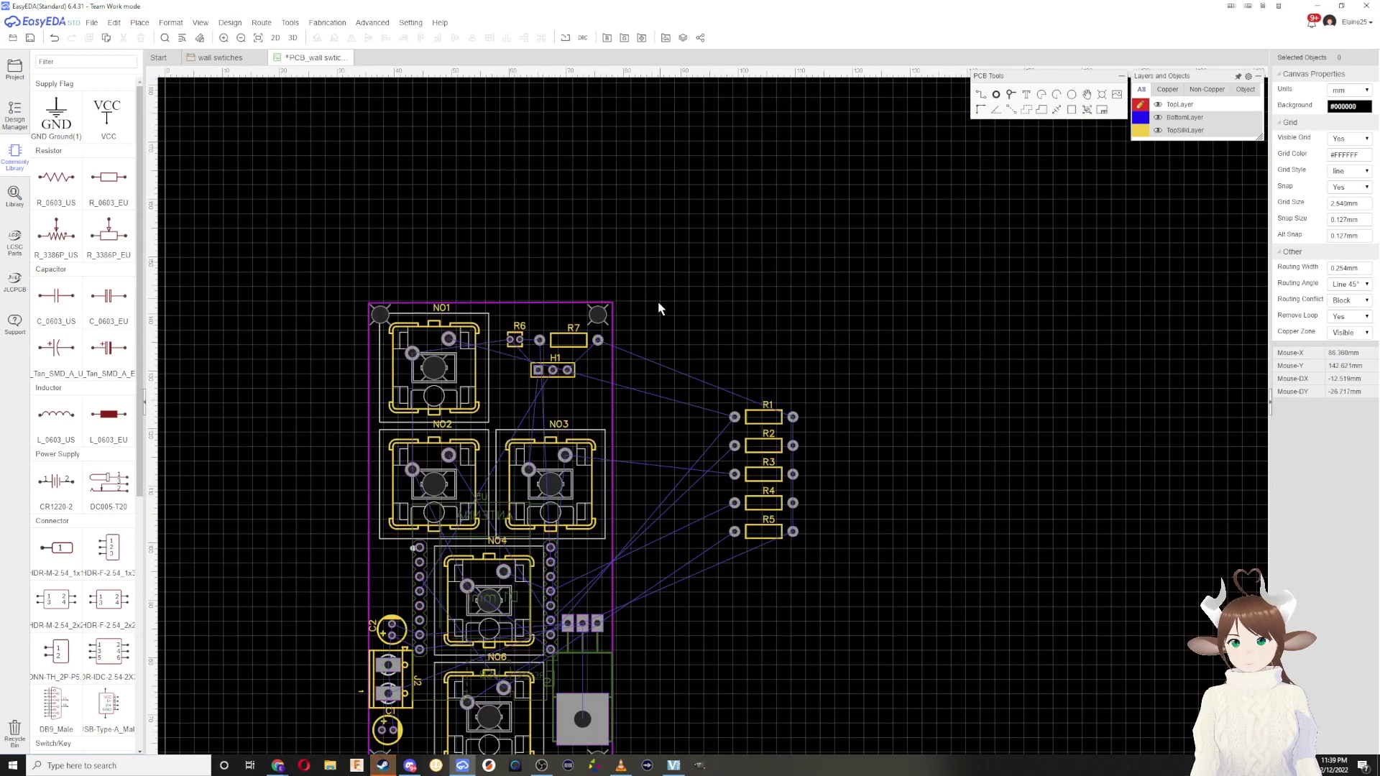
scroll(660, 306, "up", 2)
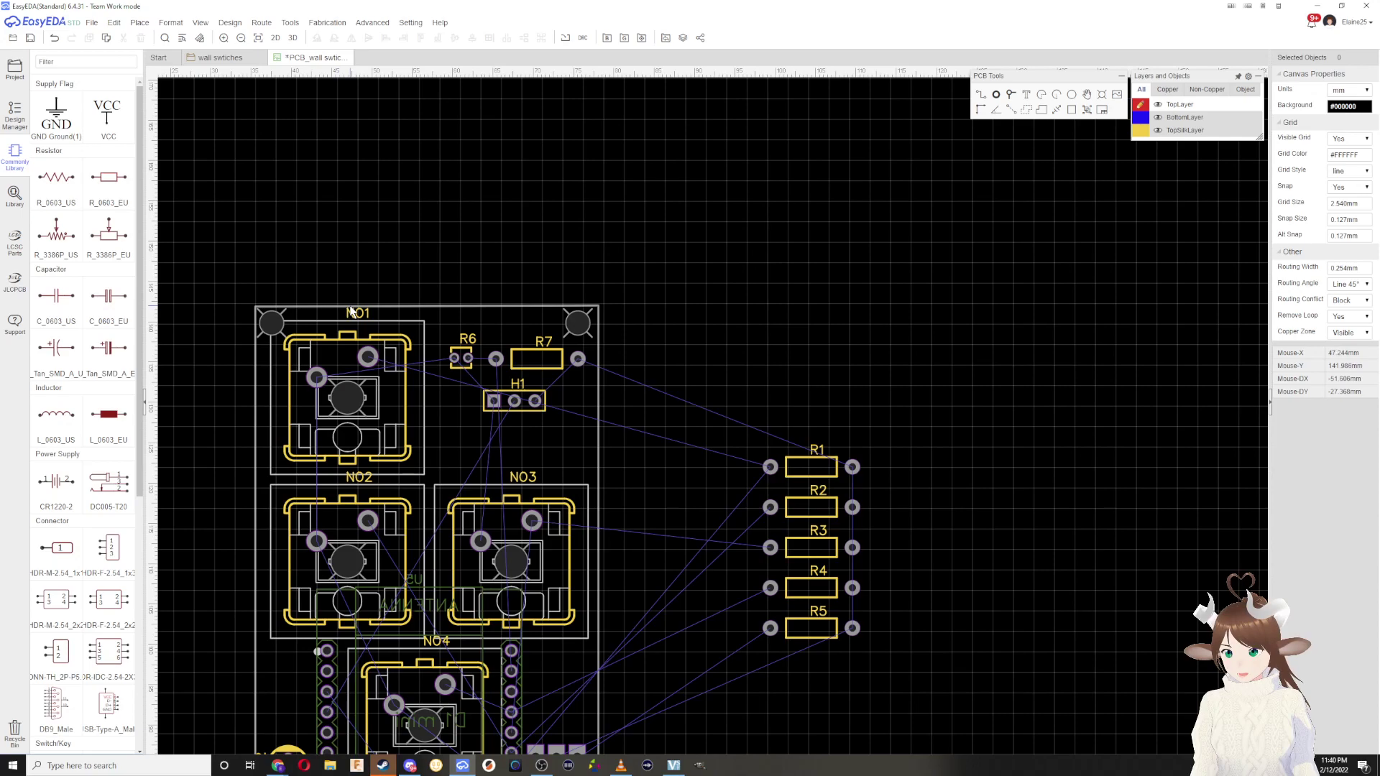
scroll(595, 329, "up", 5)
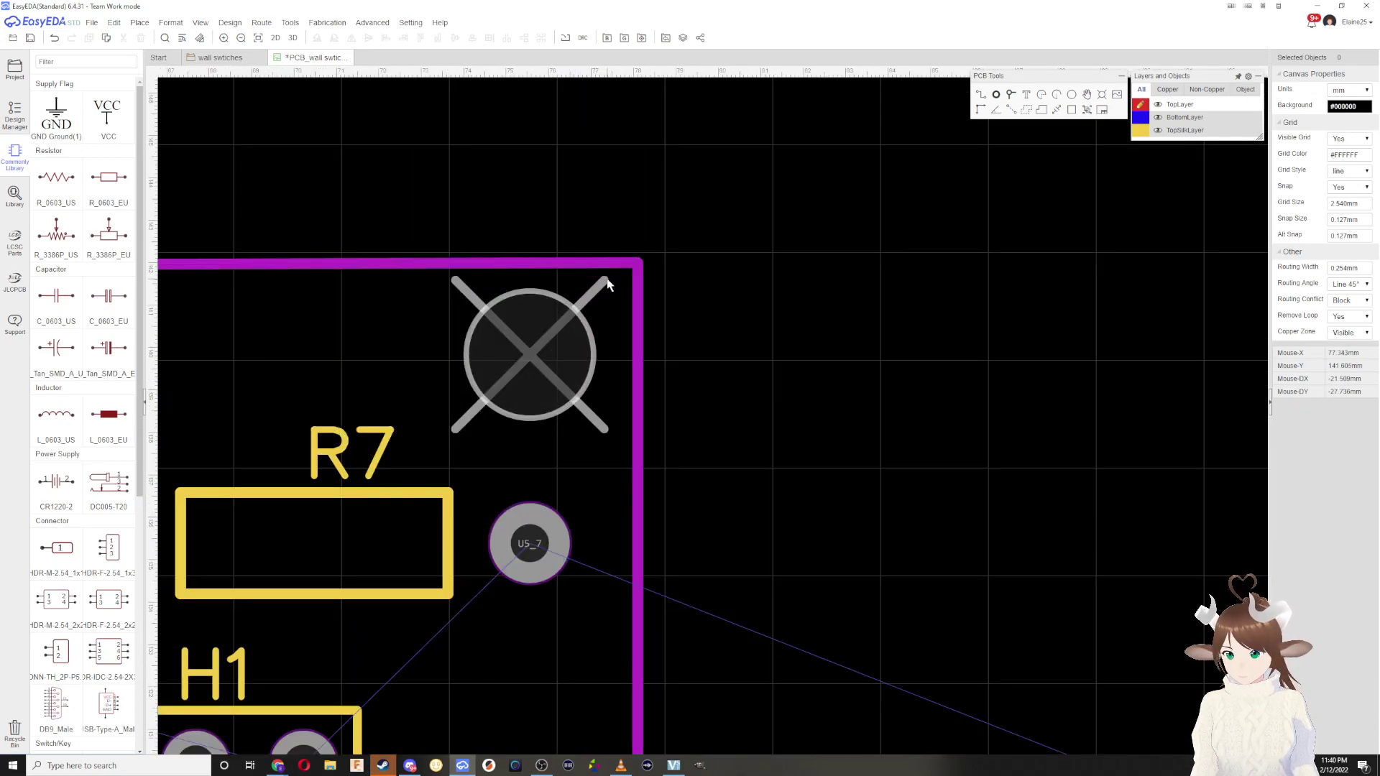
scroll(635, 417, "down", 5)
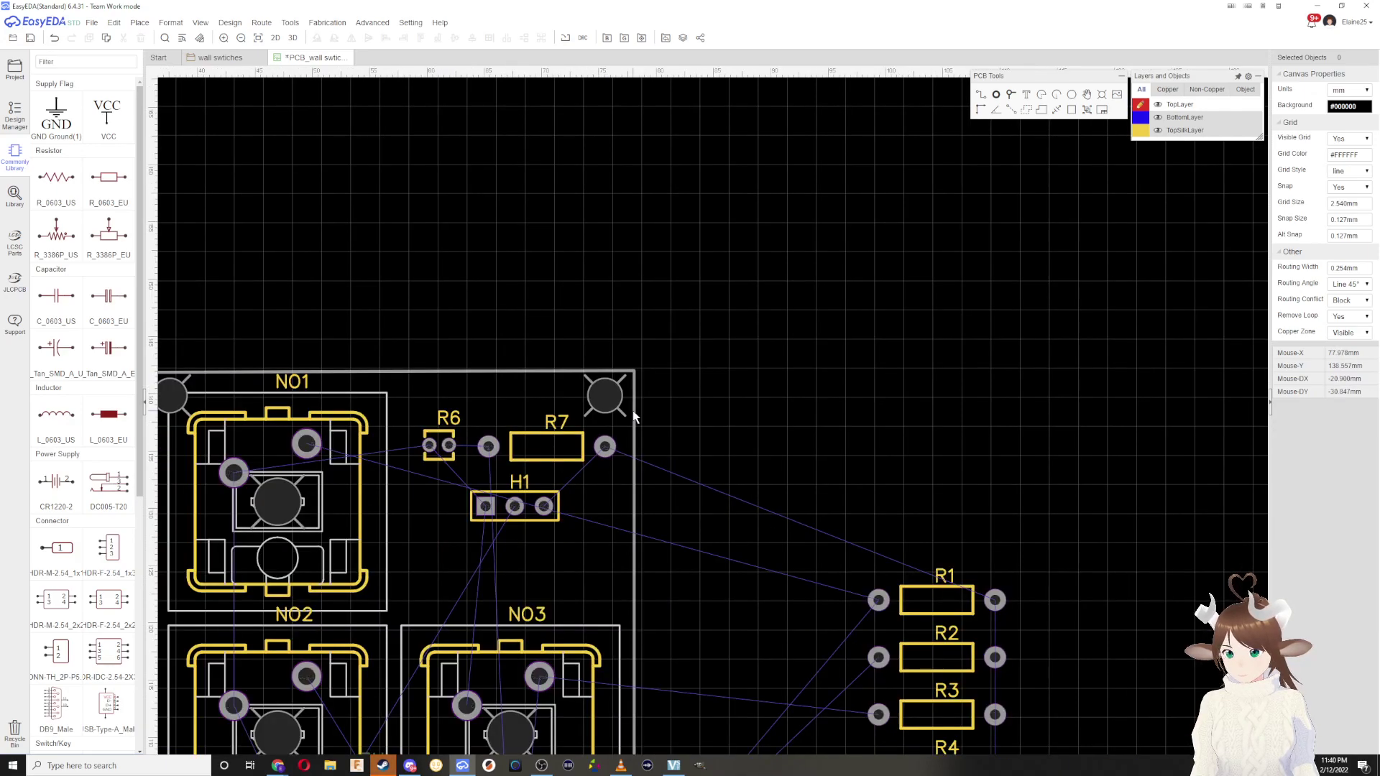
scroll(629, 406, "down", 2)
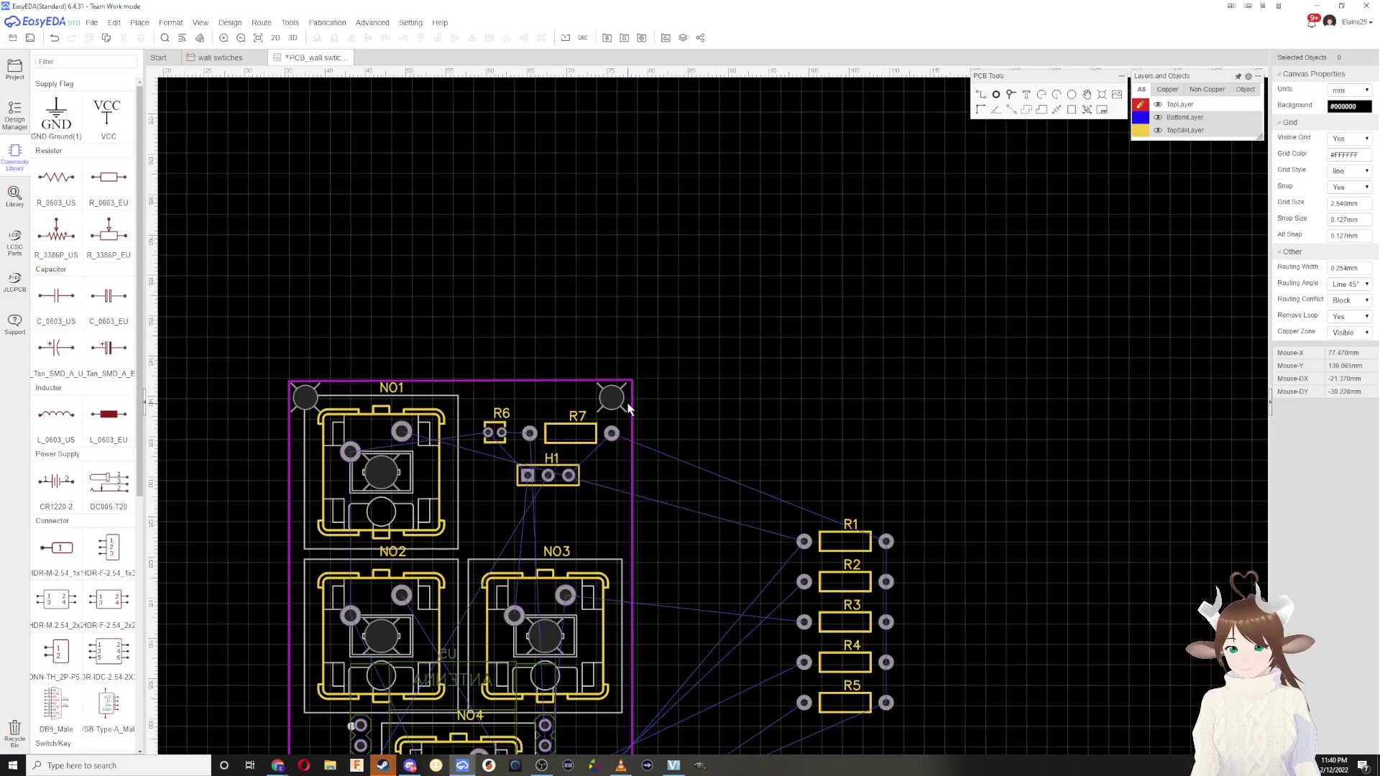
scroll(675, 375, "down", 4)
scroll(674, 377, "up", 3)
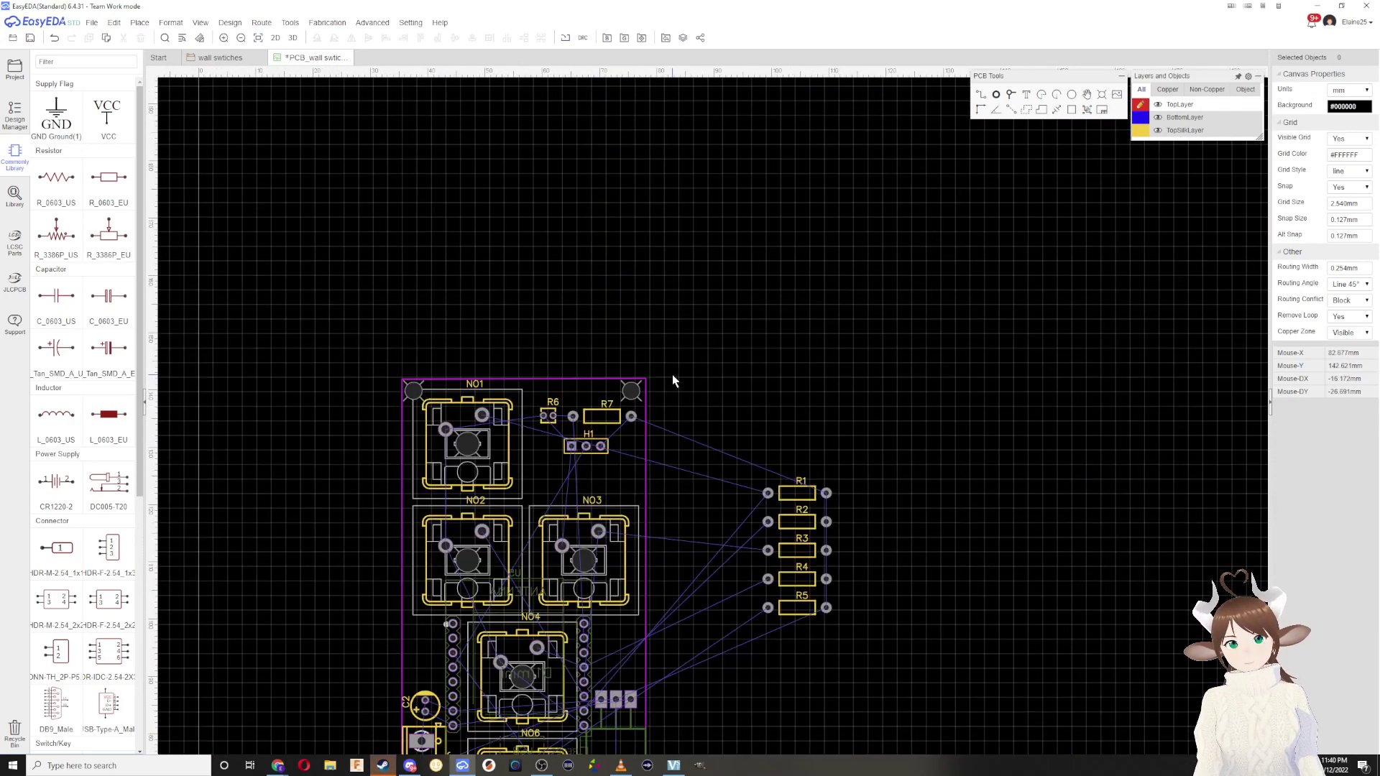
right_click_drag(811, 300, 900, 175)
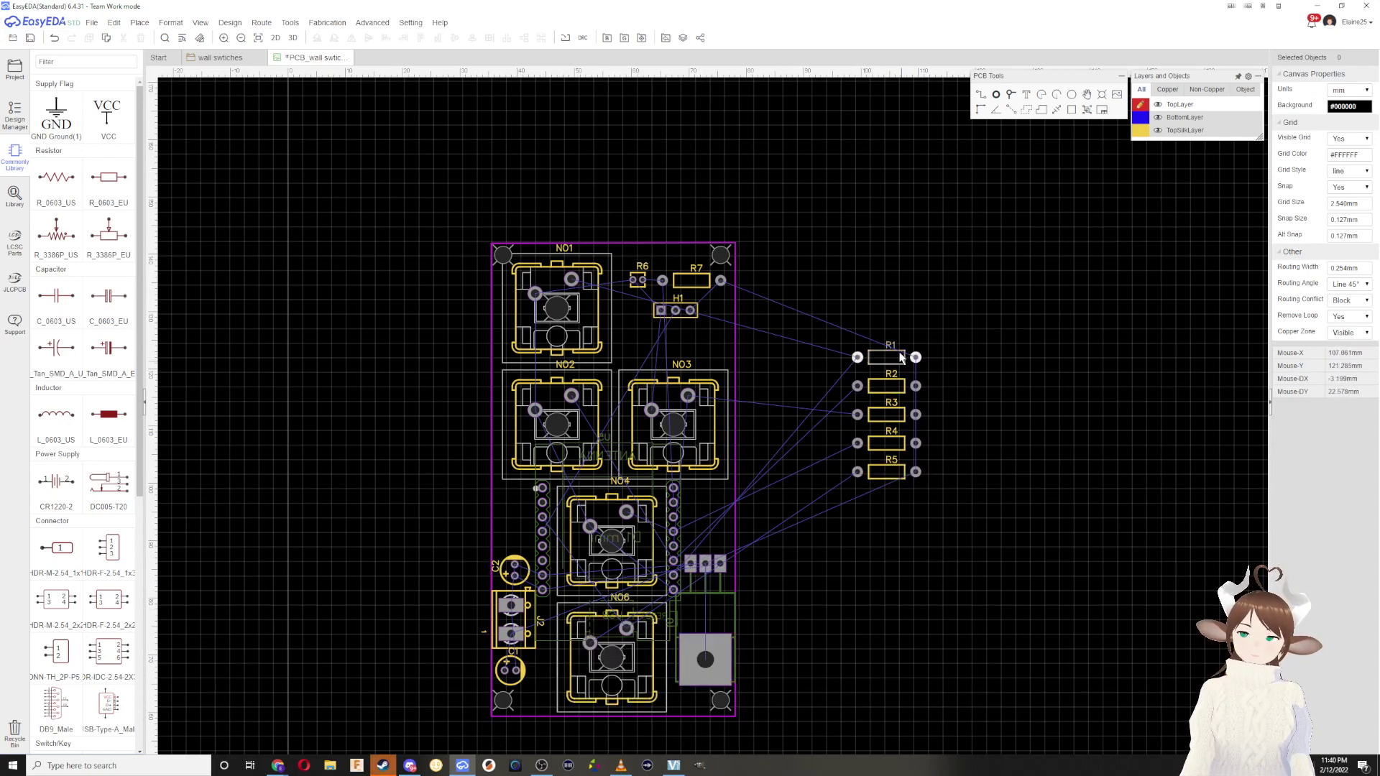
Step: Nudge R1 slightly up and assign resistors R1 to R5 to the bottom layer
left_click_drag(700, 364, 892, 354)
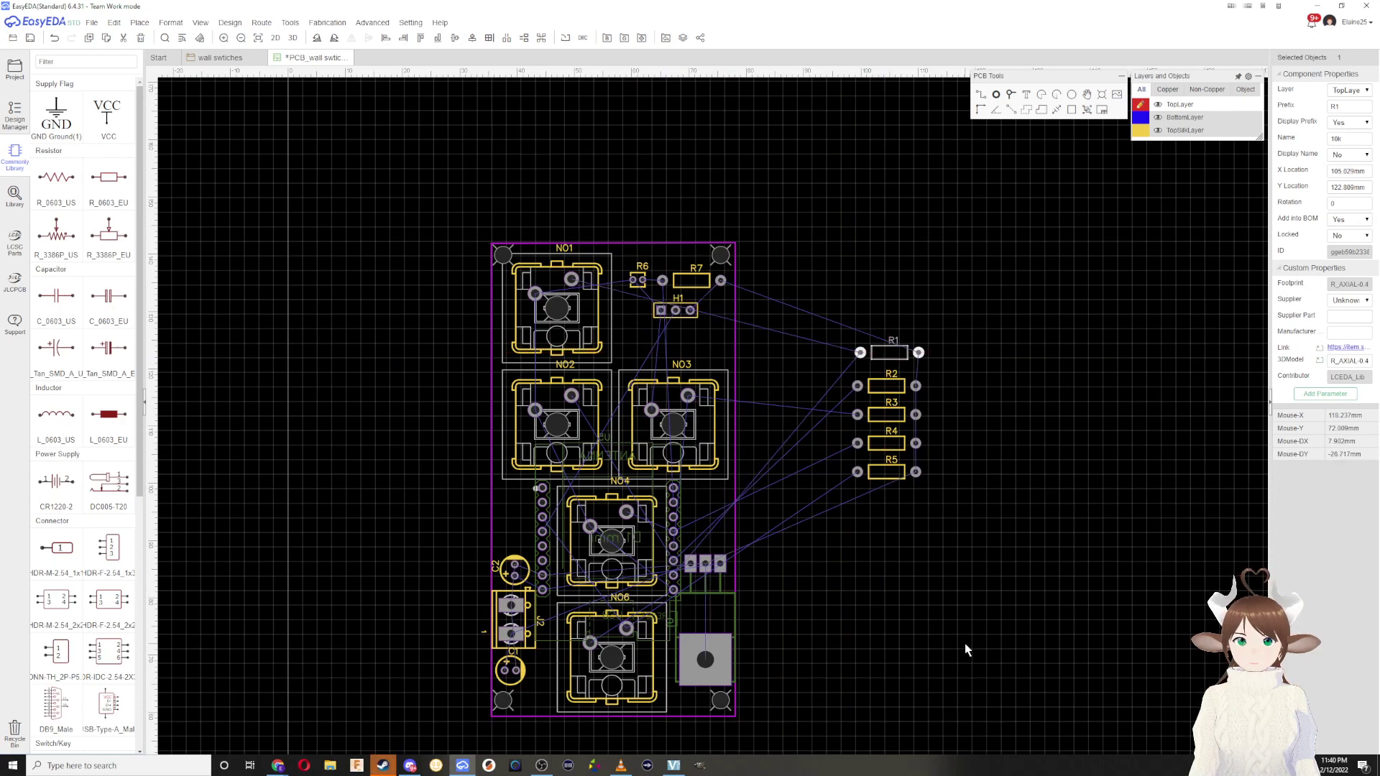
left_click_drag(964, 647, 777, 198)
left_click(1343, 90)
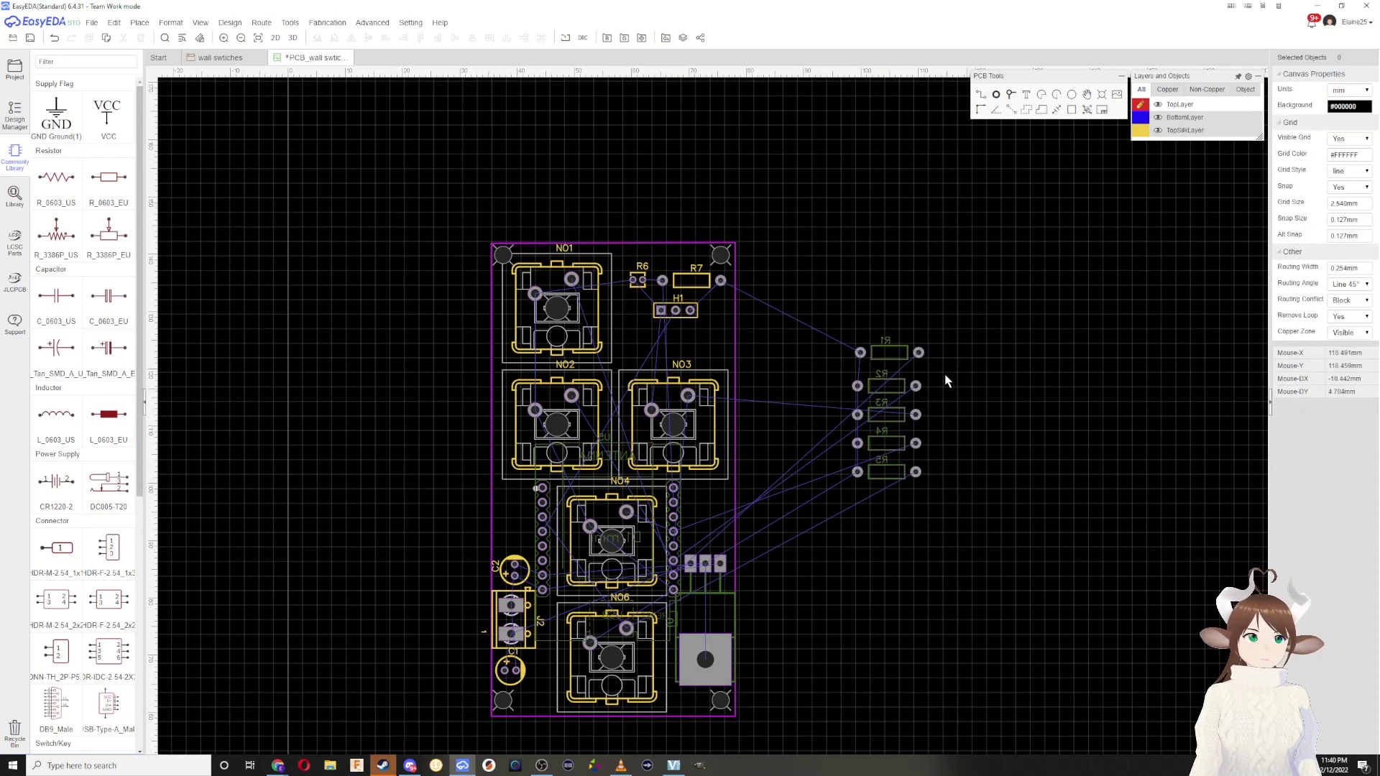
Step: Rotate R1 to vertical and place it inside the board between switch NO1 and header H1
left_click_drag(889, 352, 836, 330)
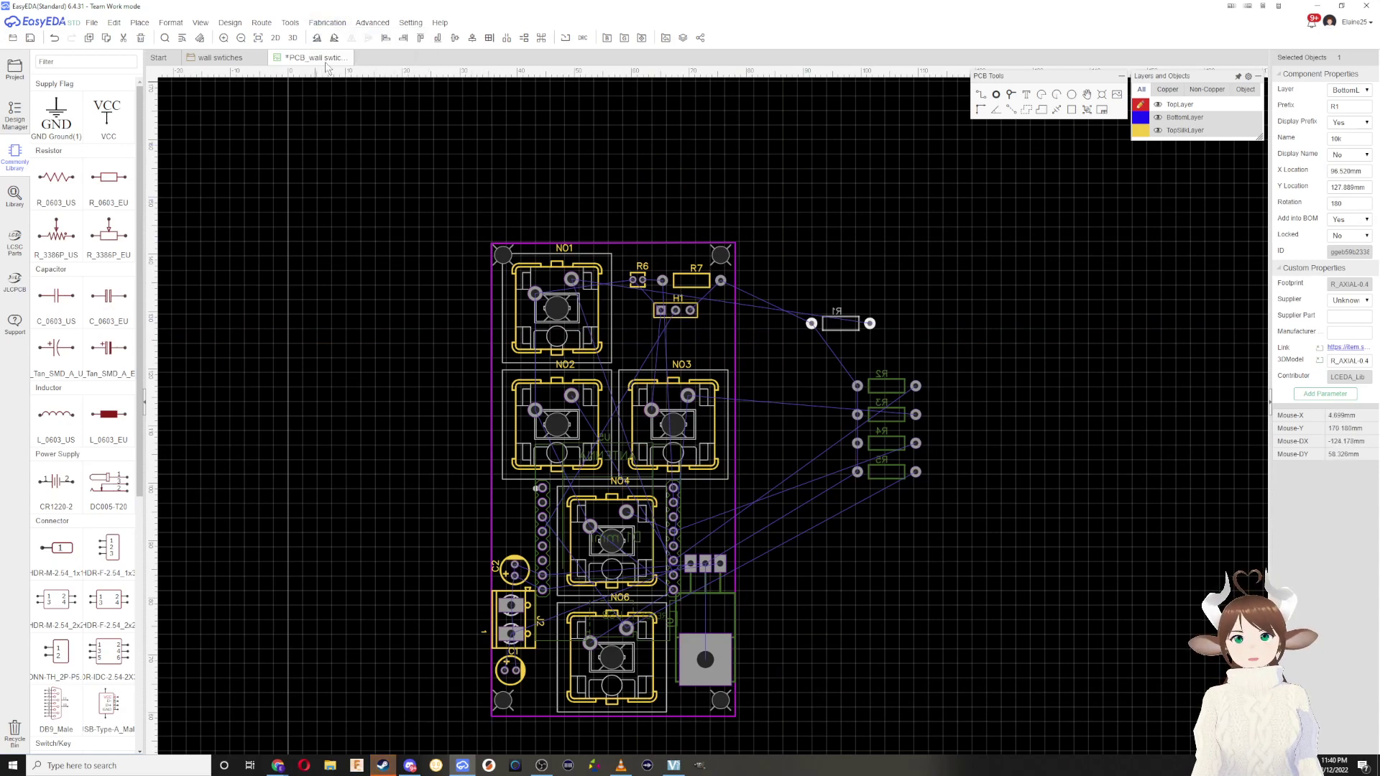
left_click(318, 40)
left_click_drag(840, 322, 628, 323)
Step: Place R2 and R3 horizontally, one above the other, between header H1 and switch NO3
left_click(886, 386)
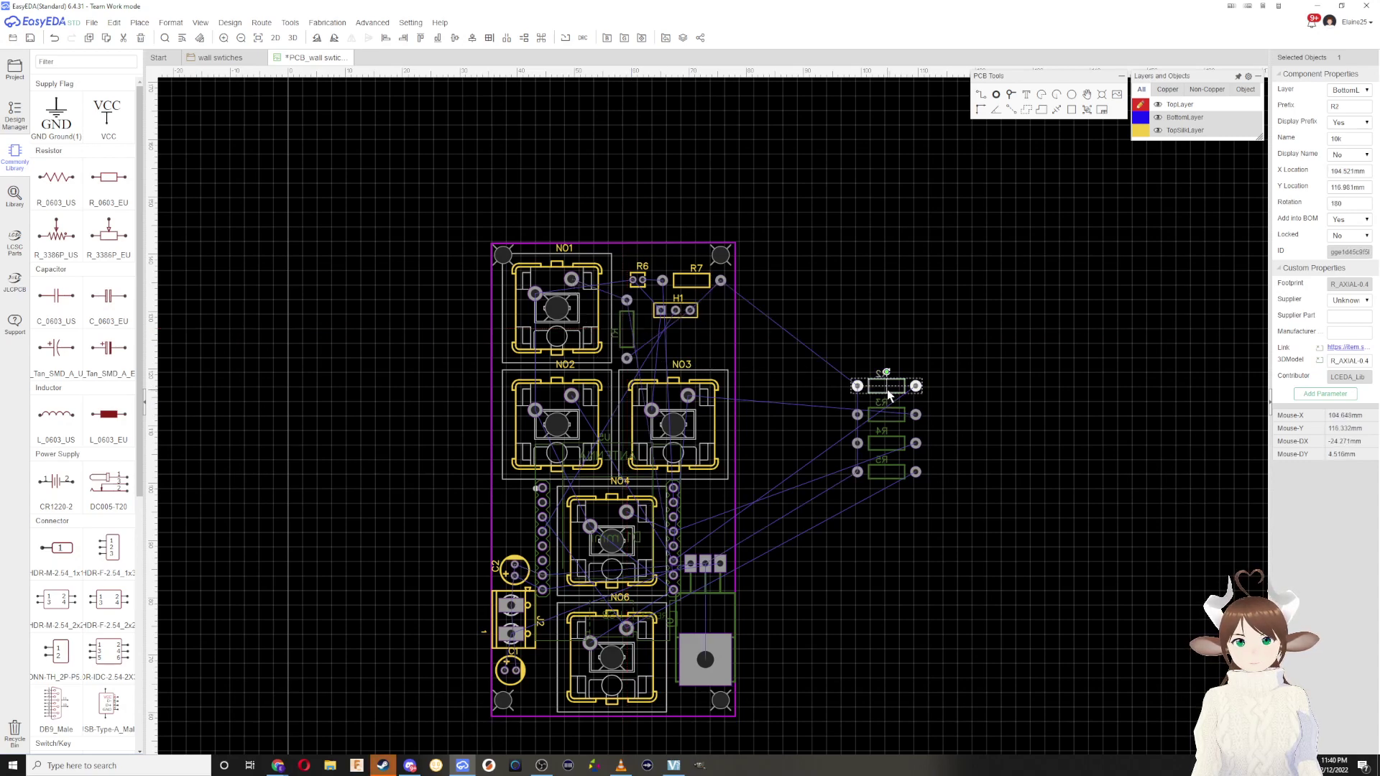
key("space")
left_click_drag(886, 386, 688, 340)
left_click(333, 38)
left_click_drag(886, 414, 662, 330)
Step: Line up R2 and R3 in a column and shift the pair slightly right, away from R1
left_click(721, 356)
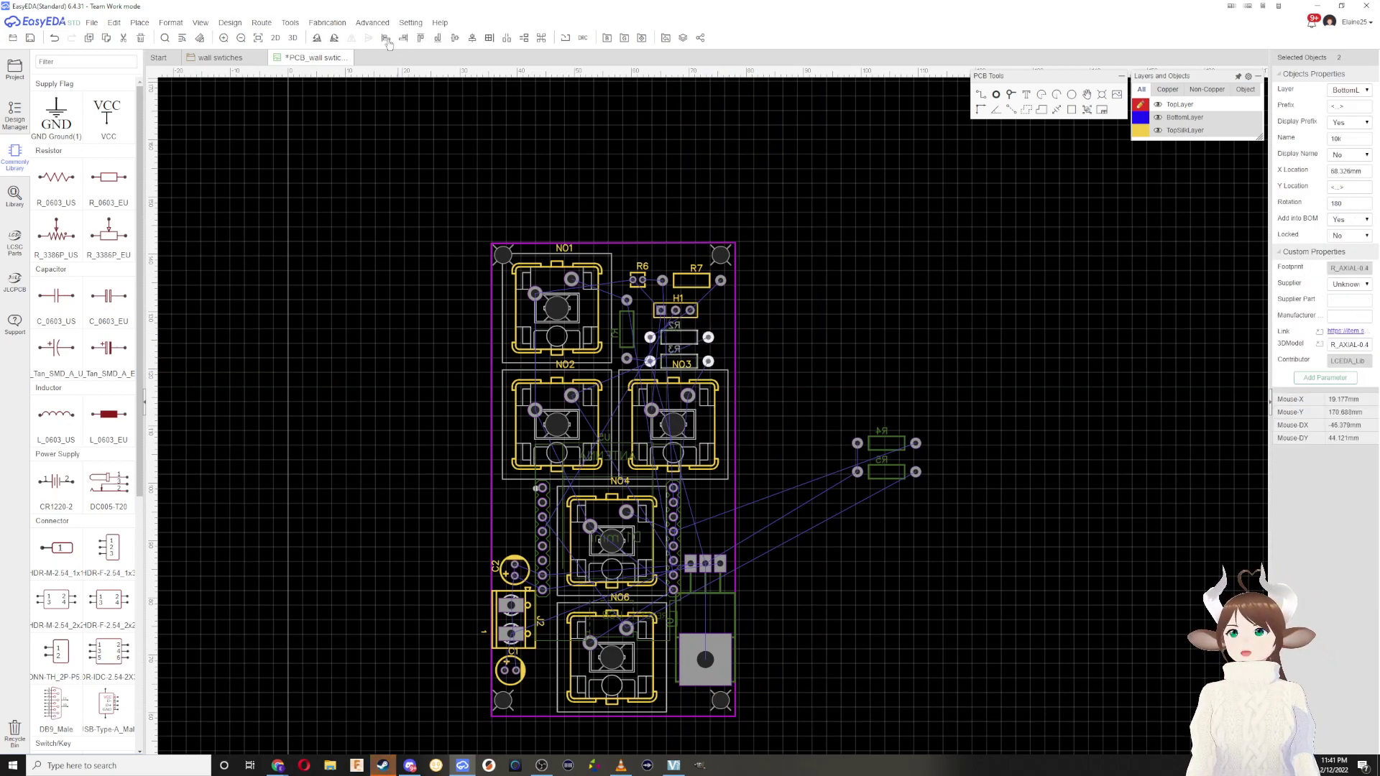
left_click_drag(703, 343, 713, 336)
left_click(807, 329)
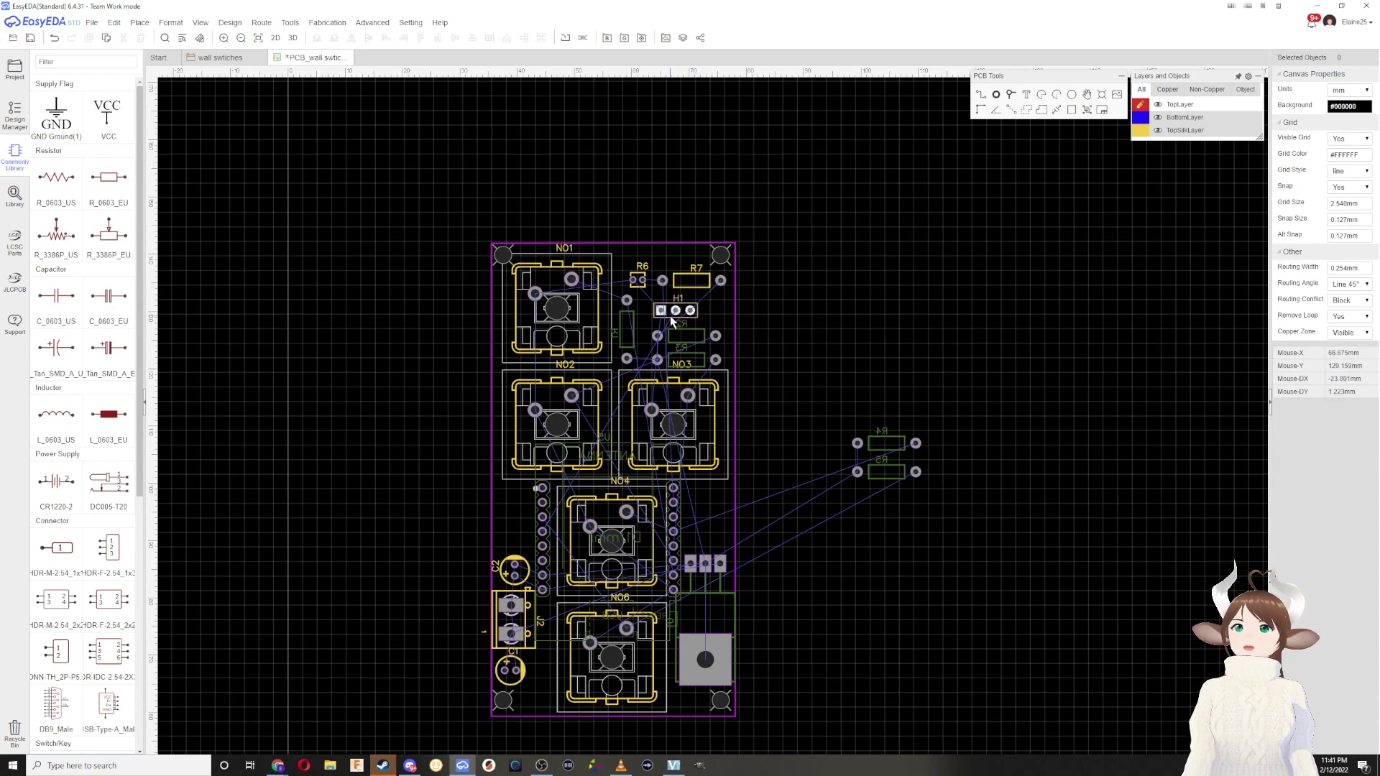
Step: Fine-tune the position of header H1 between R7 and R2
left_click_drag(677, 314, 676, 309)
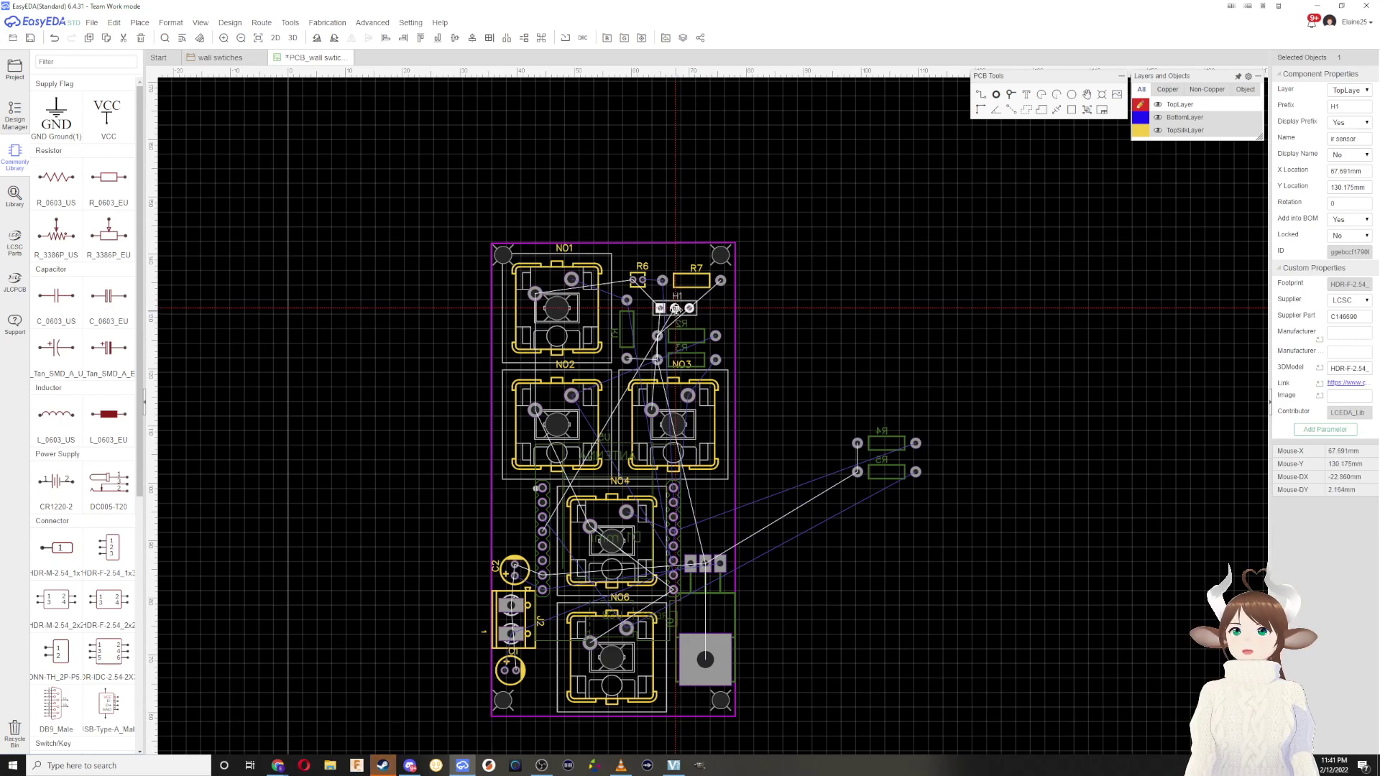
left_click_drag(675, 309, 676, 309)
left_click(675, 308)
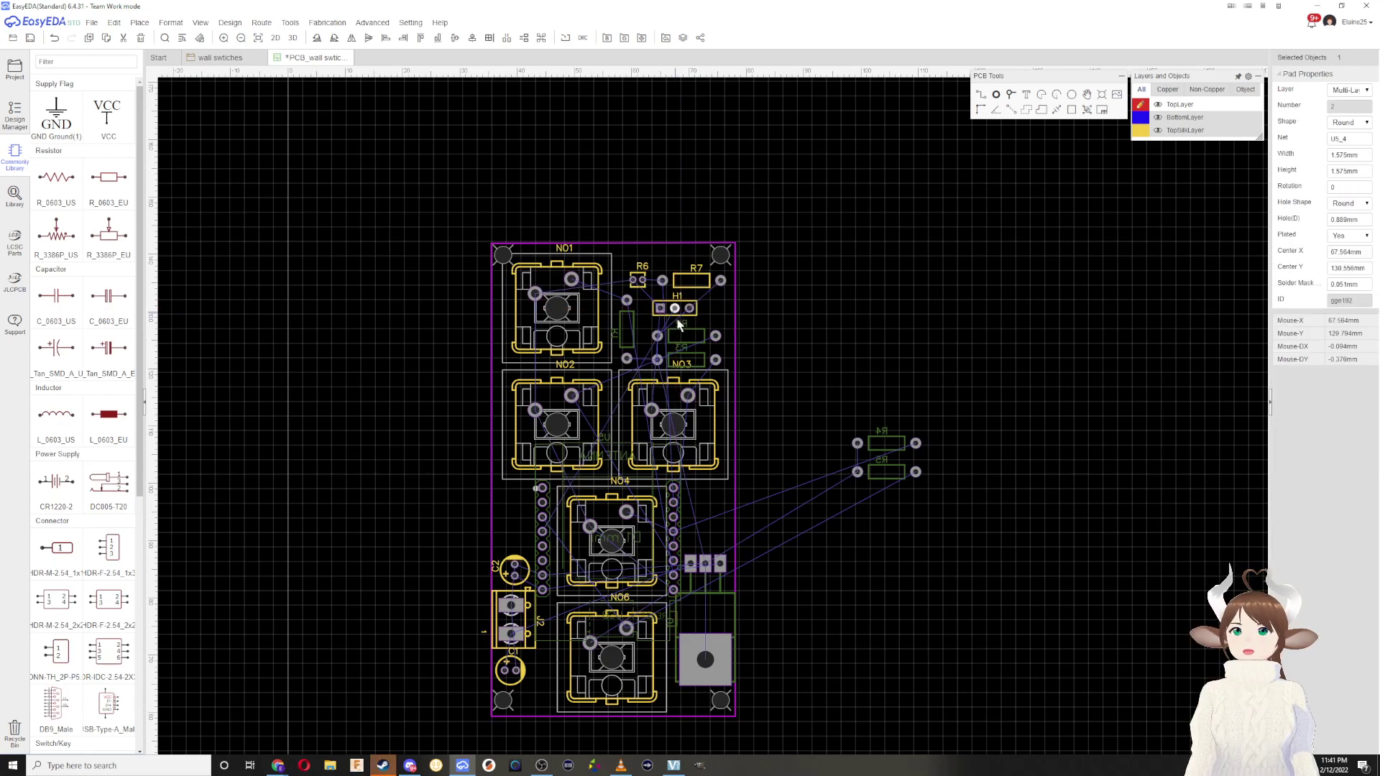
left_click(883, 381)
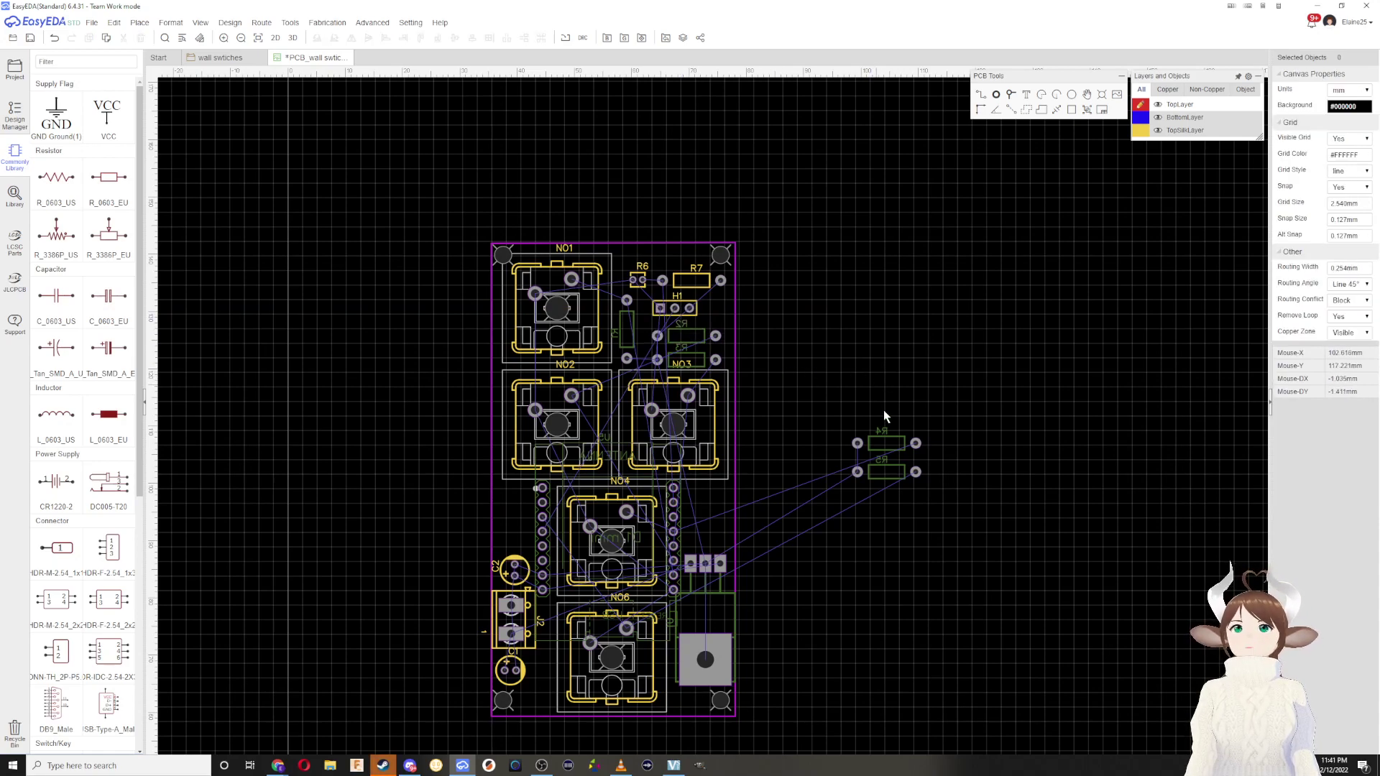
left_click_drag(675, 309, 678, 315)
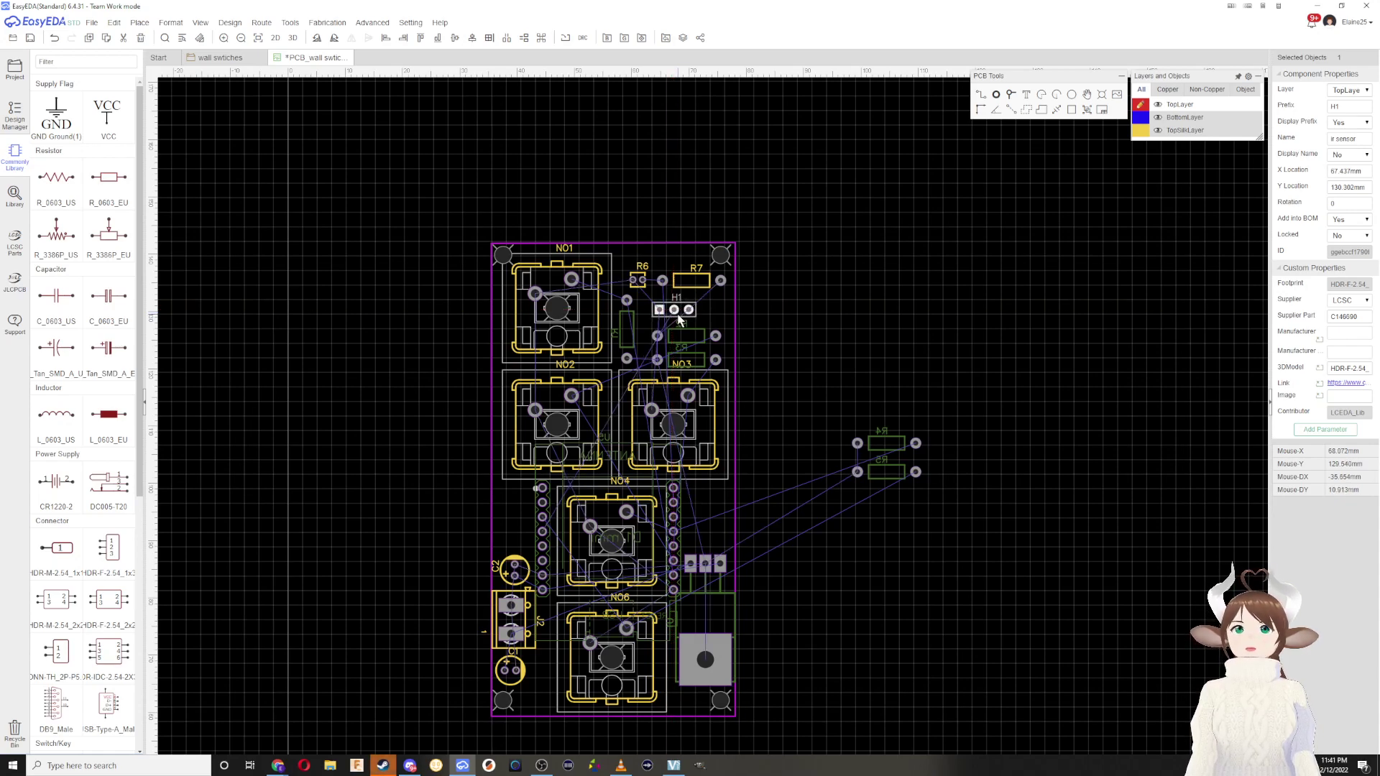
Step: Move R4 and R5 together to just outside the board's right edge, beside switch NO4
left_click_drag(946, 503, 780, 498)
left_click(923, 468)
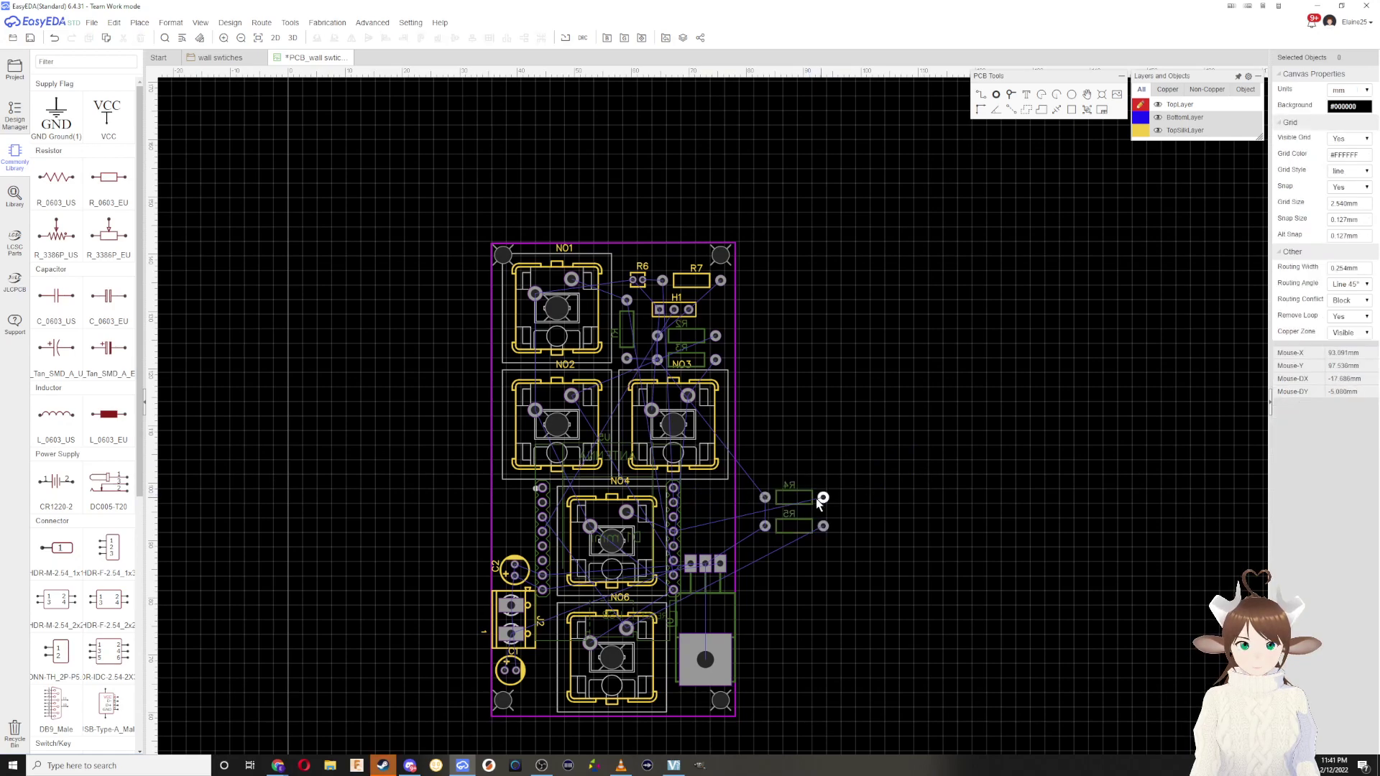
Step: Rotate R4 to vertical and place it inside the board, beside switch NO4 and above the three-pad component
left_click(824, 498)
key("space")
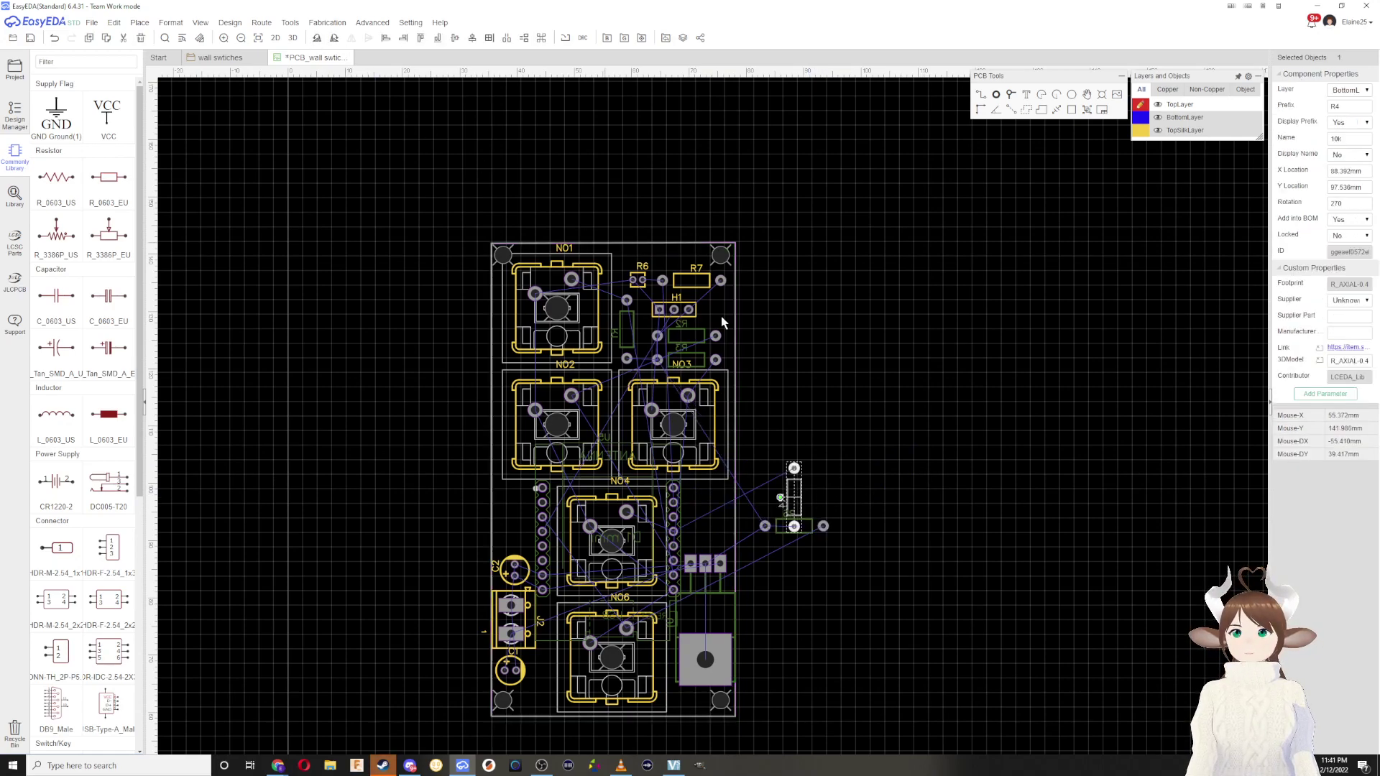
left_click_drag(793, 483, 707, 513)
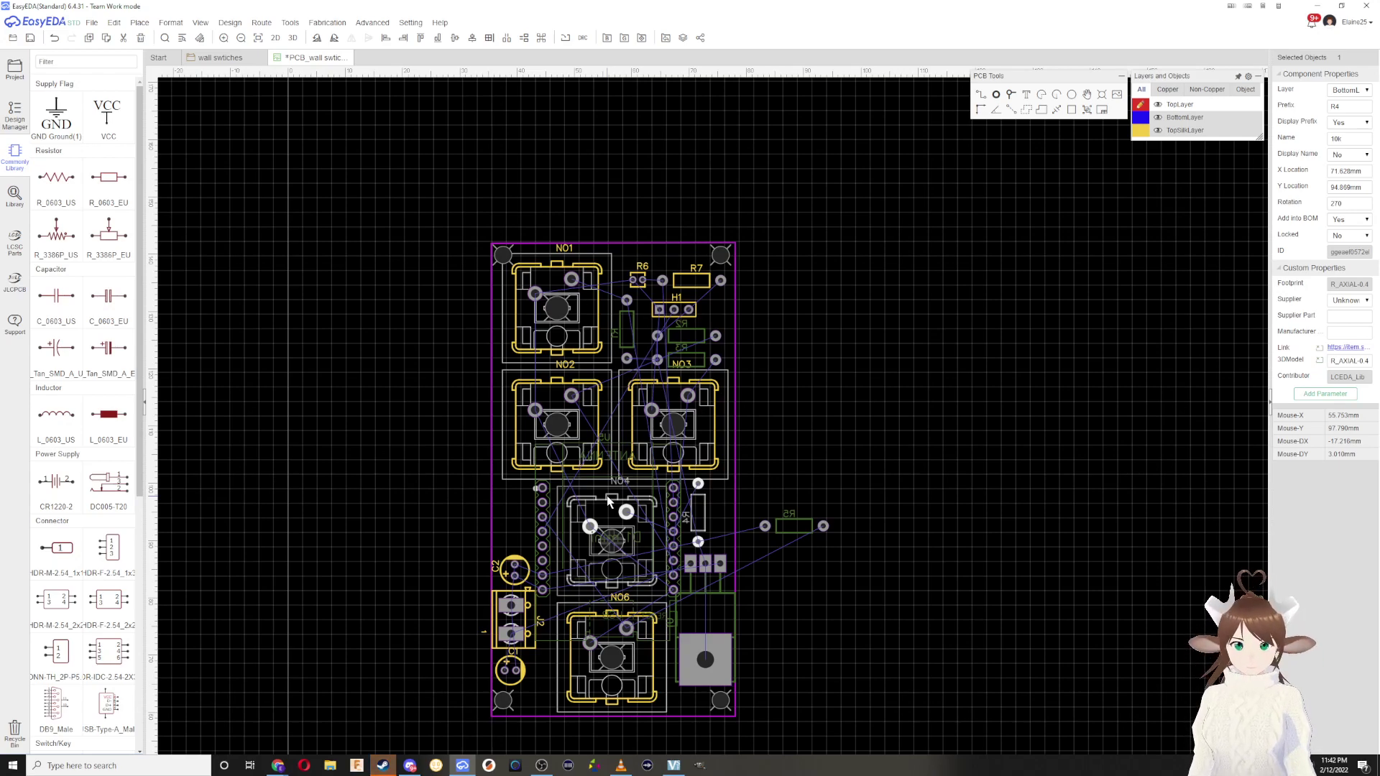
Step: Rotate R5 to vertical, place it between R4 and the board's right edge, and align both resistors at the same height
left_click(796, 529)
left_click(327, 23)
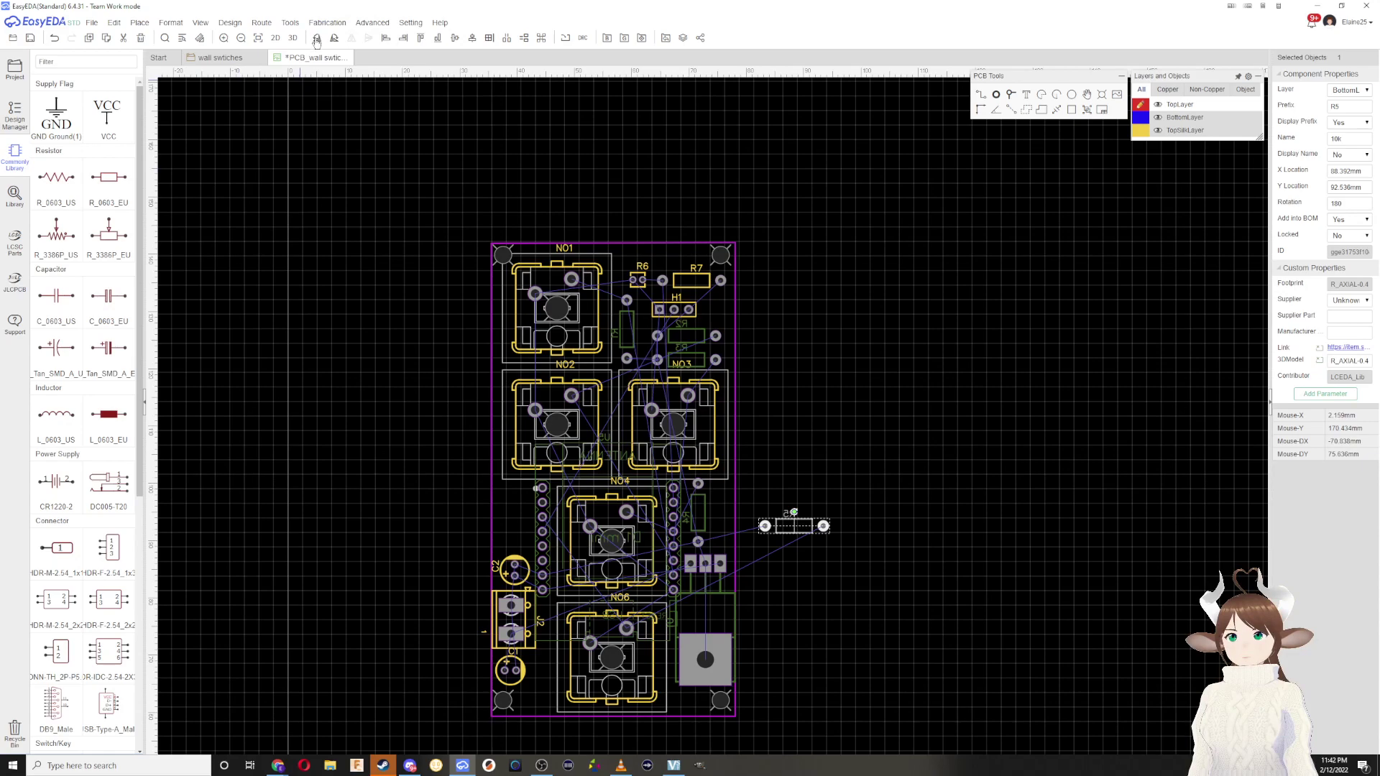
left_click(316, 39)
left_click_drag(794, 530, 720, 511)
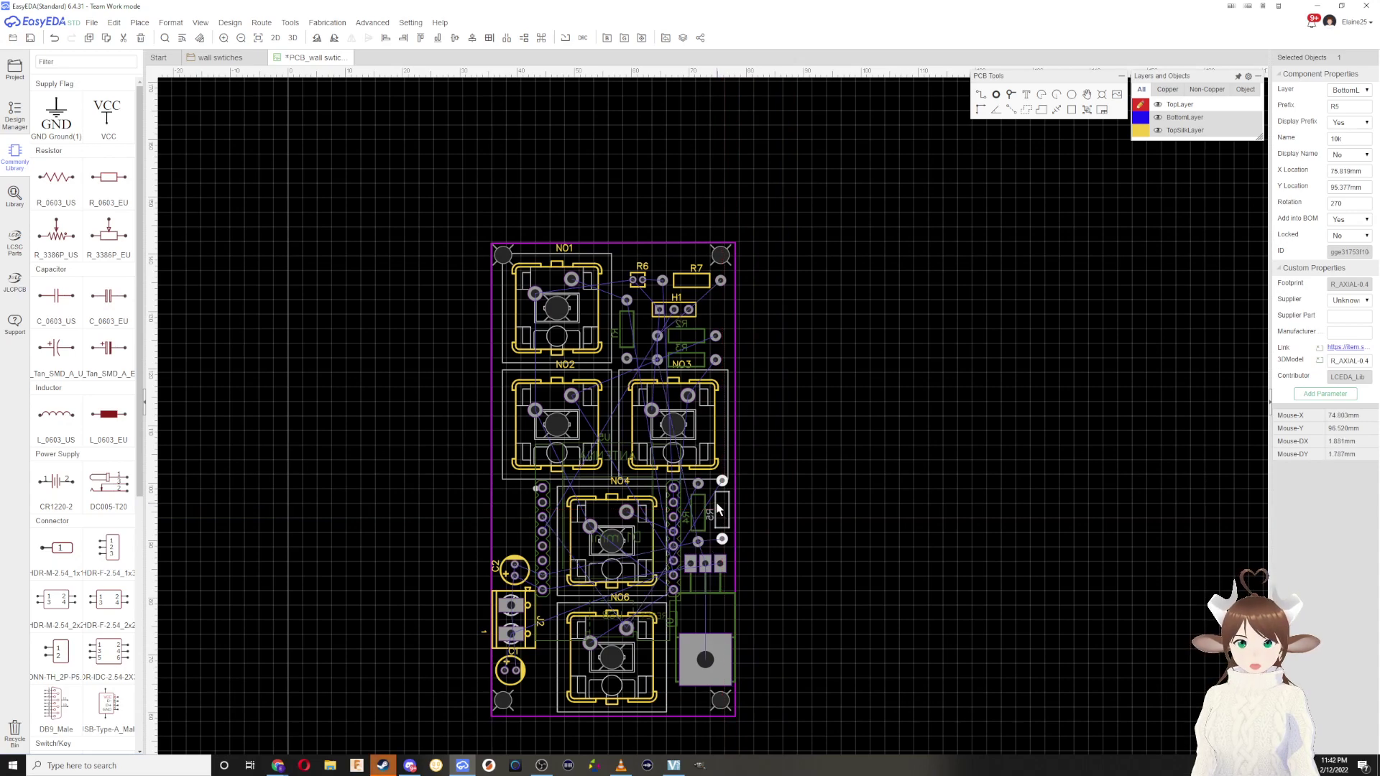
left_click(701, 509, "ctrl")
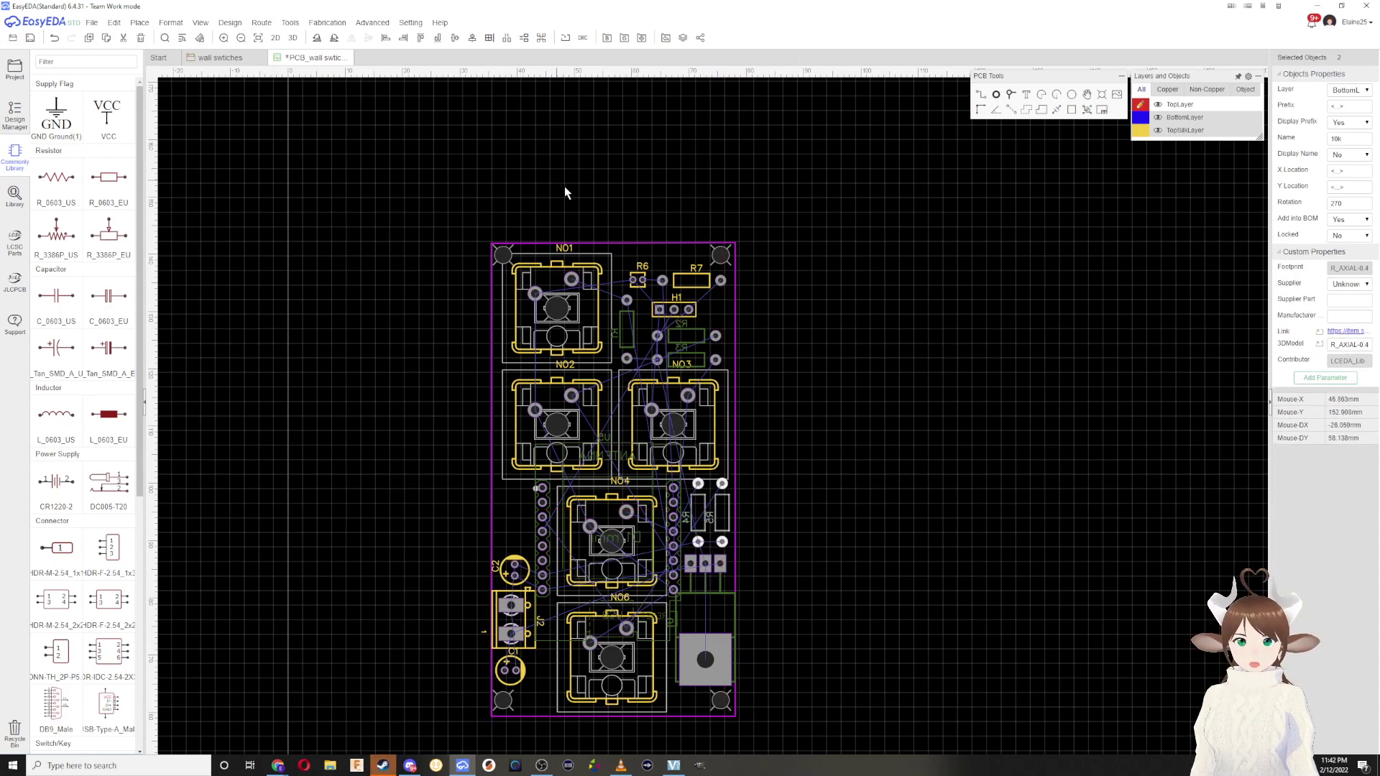
left_click(790, 476)
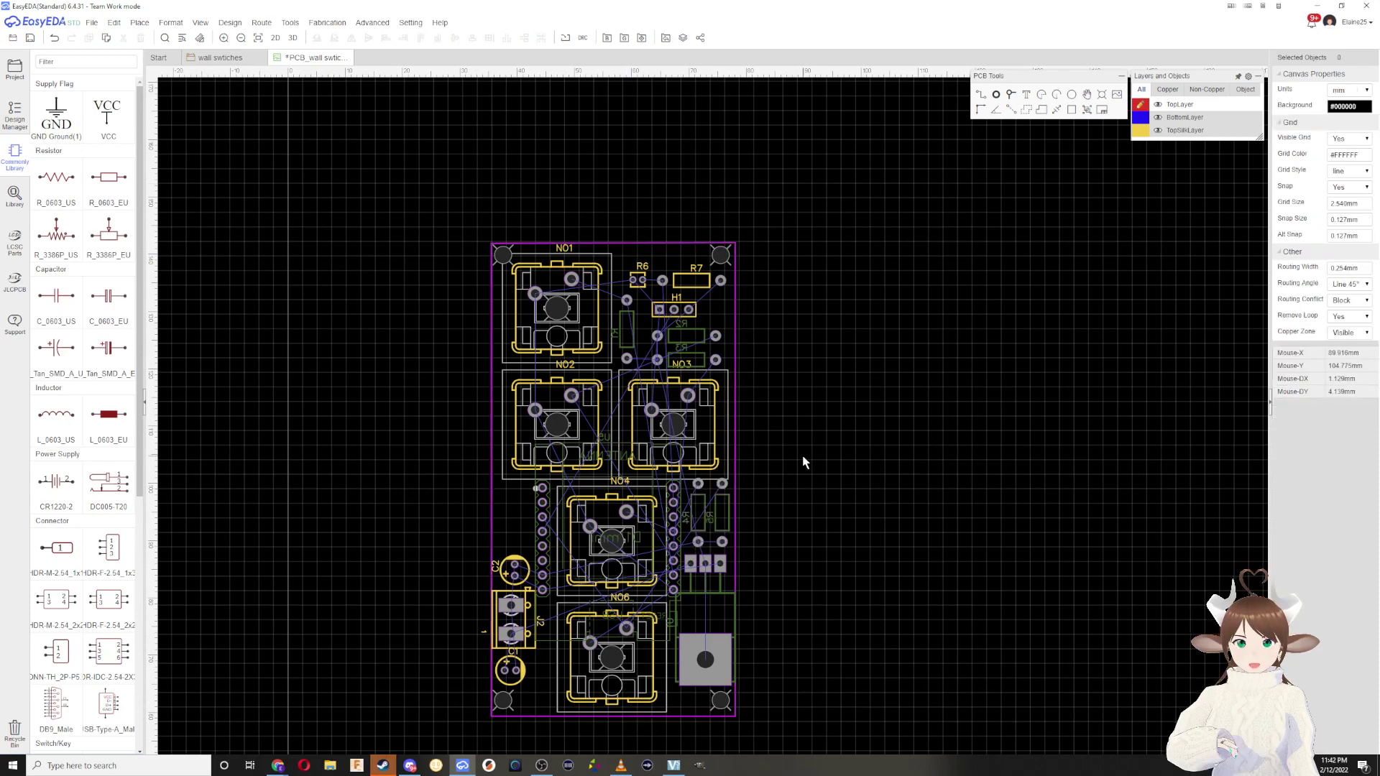
Step: Select resistor R2 between header H1 and R3
scroll(726, 500, "up", 2)
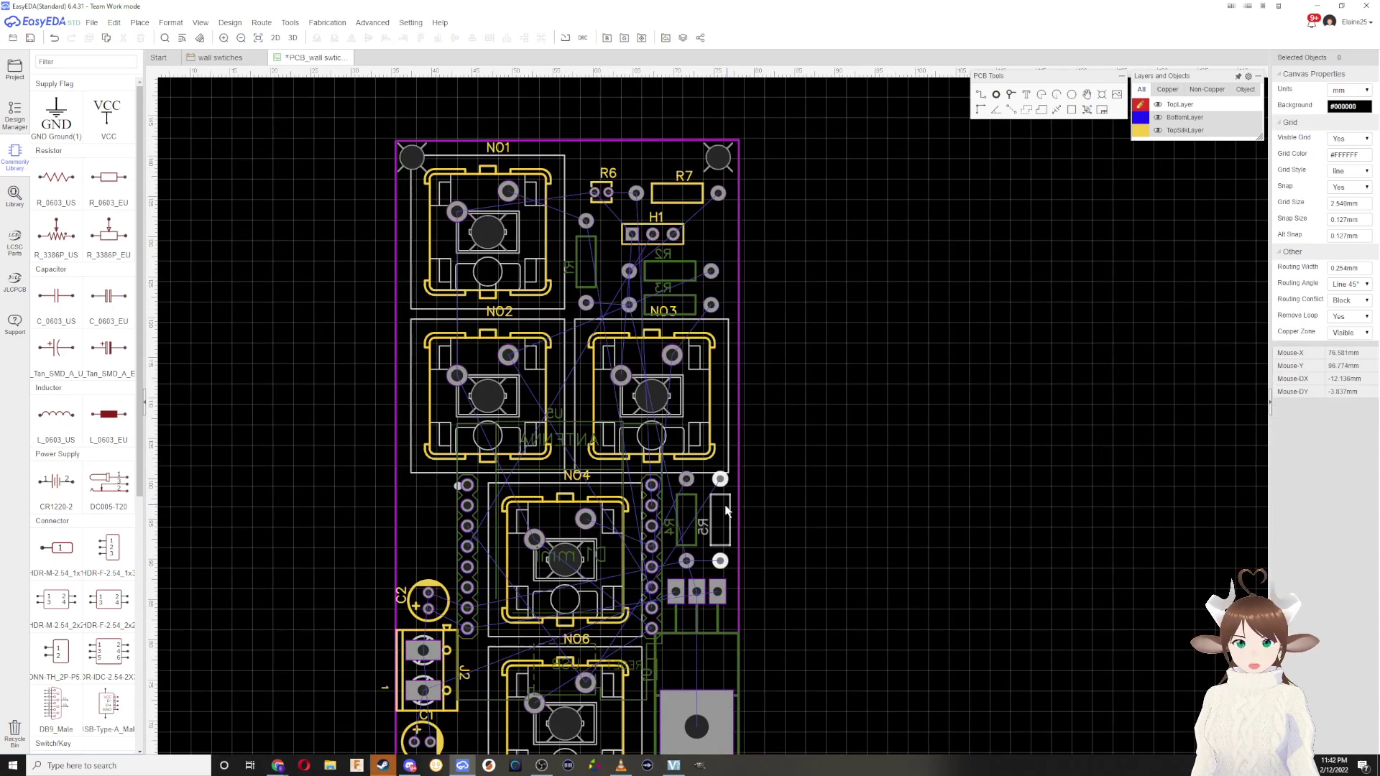
scroll(453, 624, "down", 3)
scroll(452, 624, "up", 2)
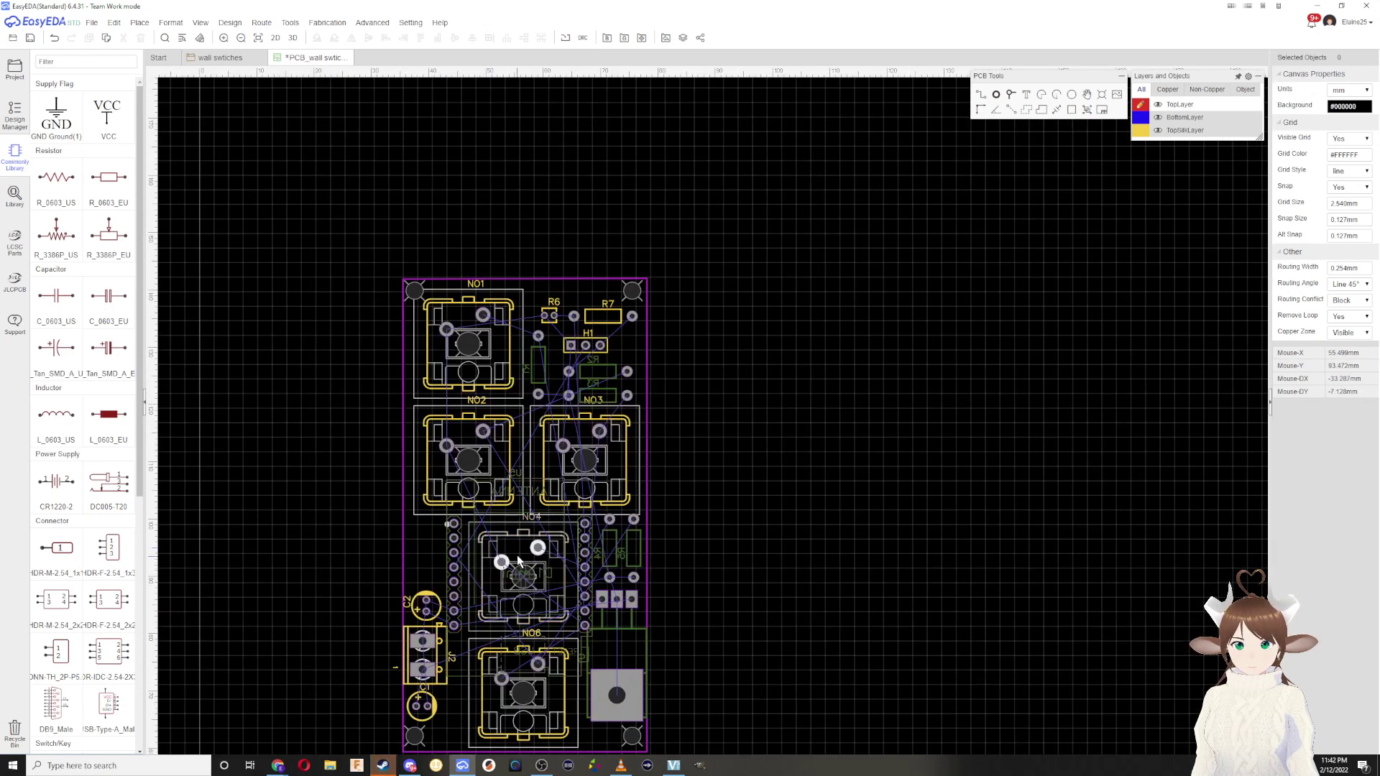
left_click(588, 374)
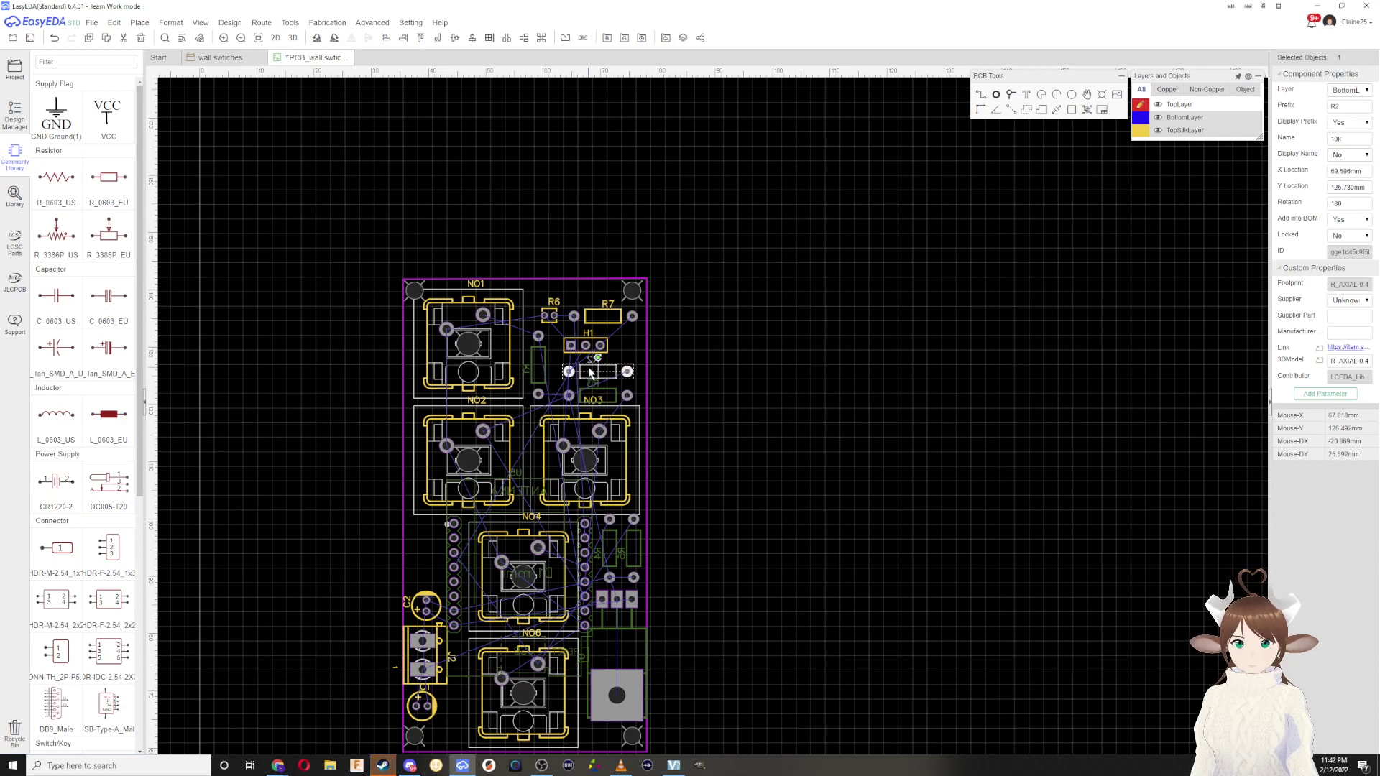
Step: Move resistor R6 slightly upward beside R7 and save the PCB layout
left_click(619, 314)
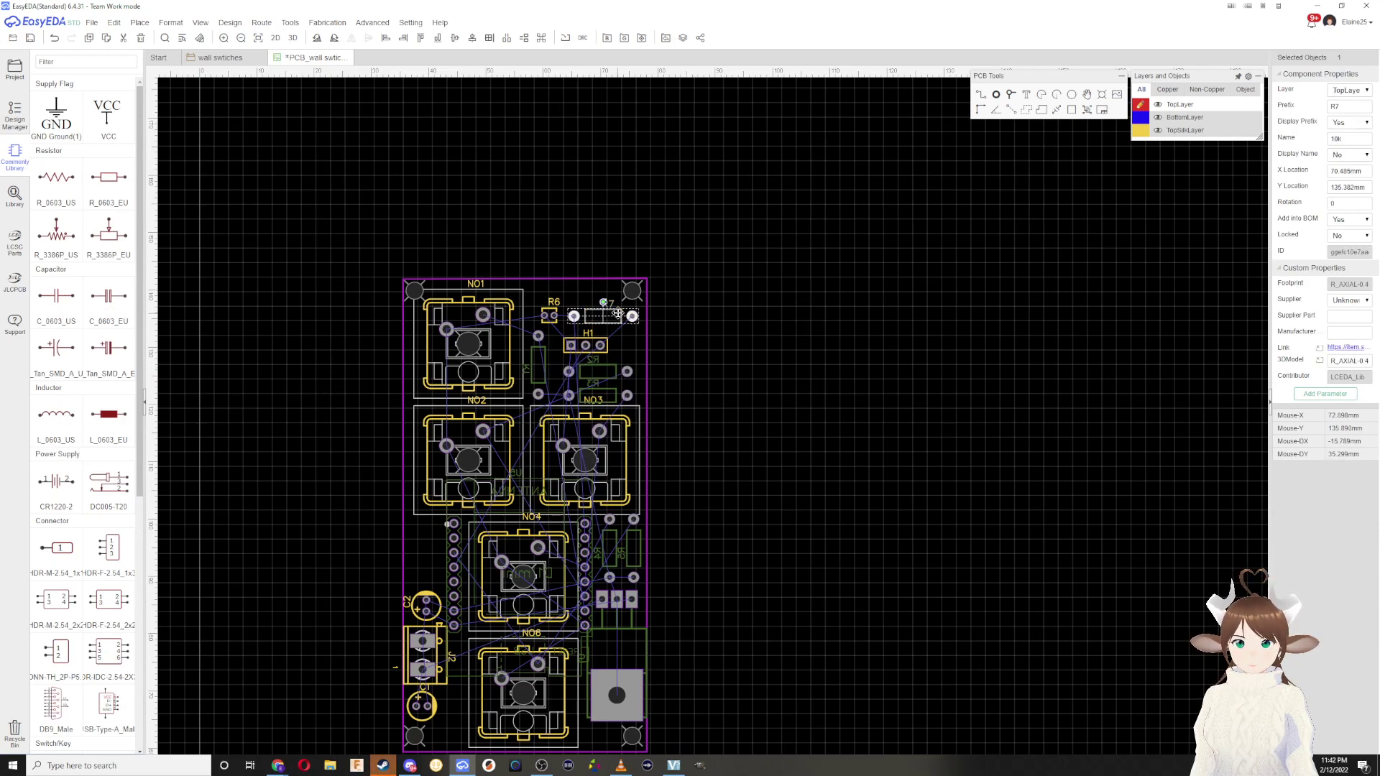
left_click(688, 286)
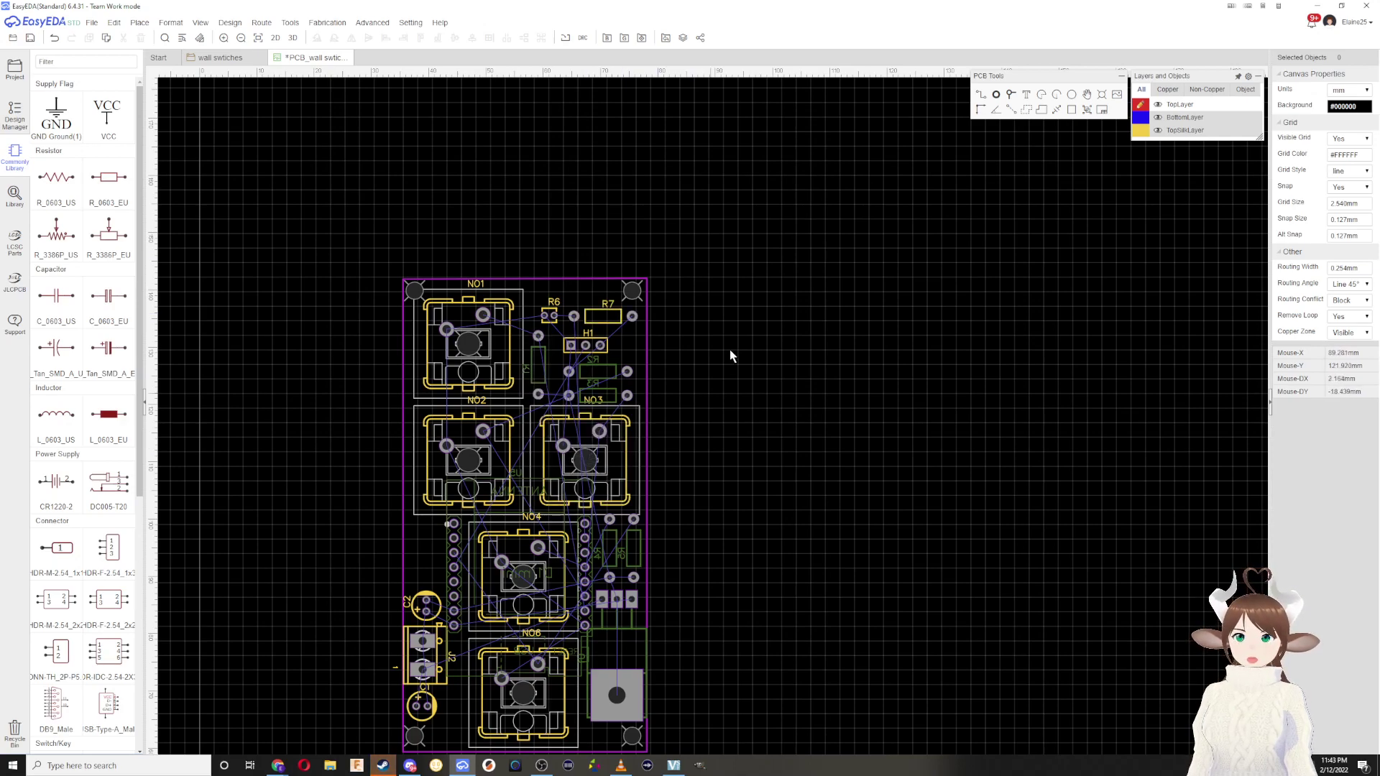
mouse_move(549, 315)
left_mouse_down()
mouse_move(558, 296)
mouse_move(550, 311)
left_mouse_up()
left_click(745, 385)
scroll(730, 398, "down", 1)
scroll(730, 398, "up", 1)
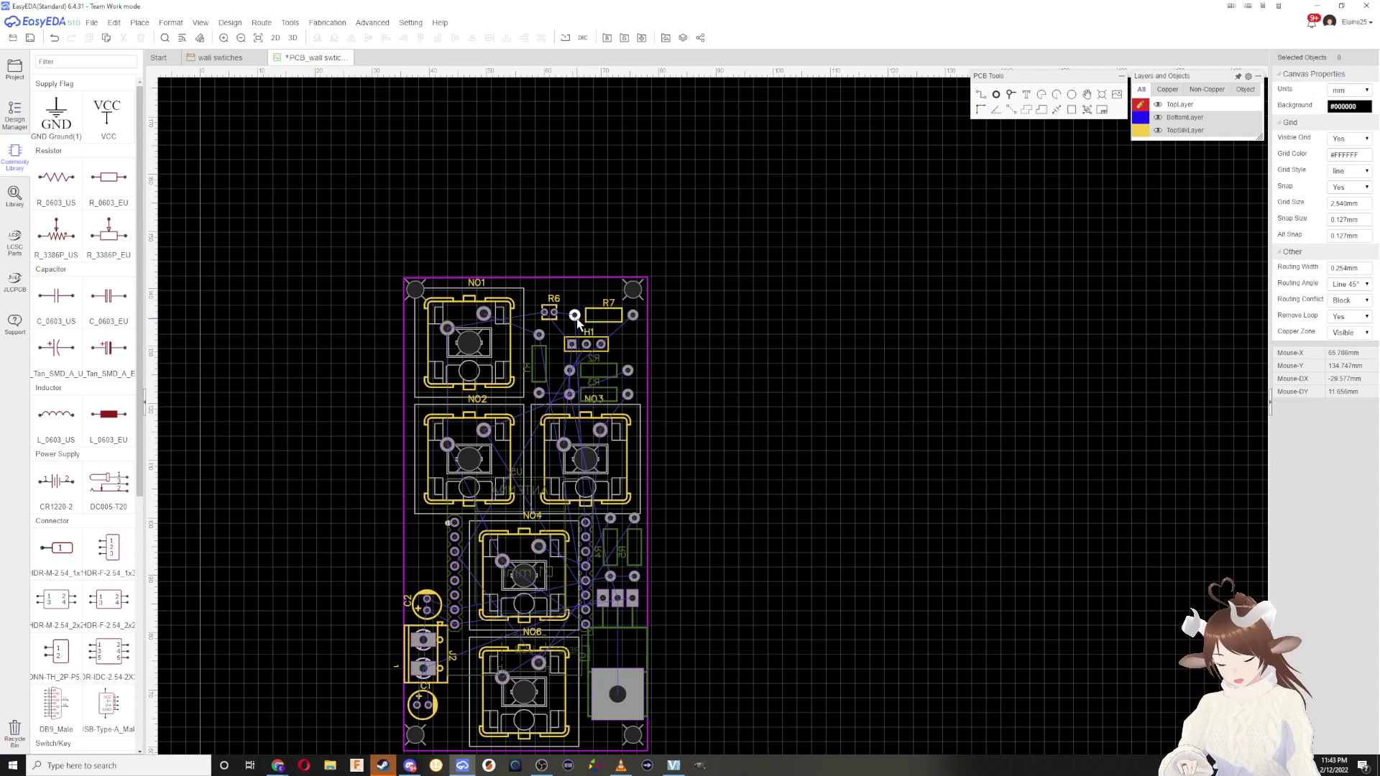
key("ctrl+s")
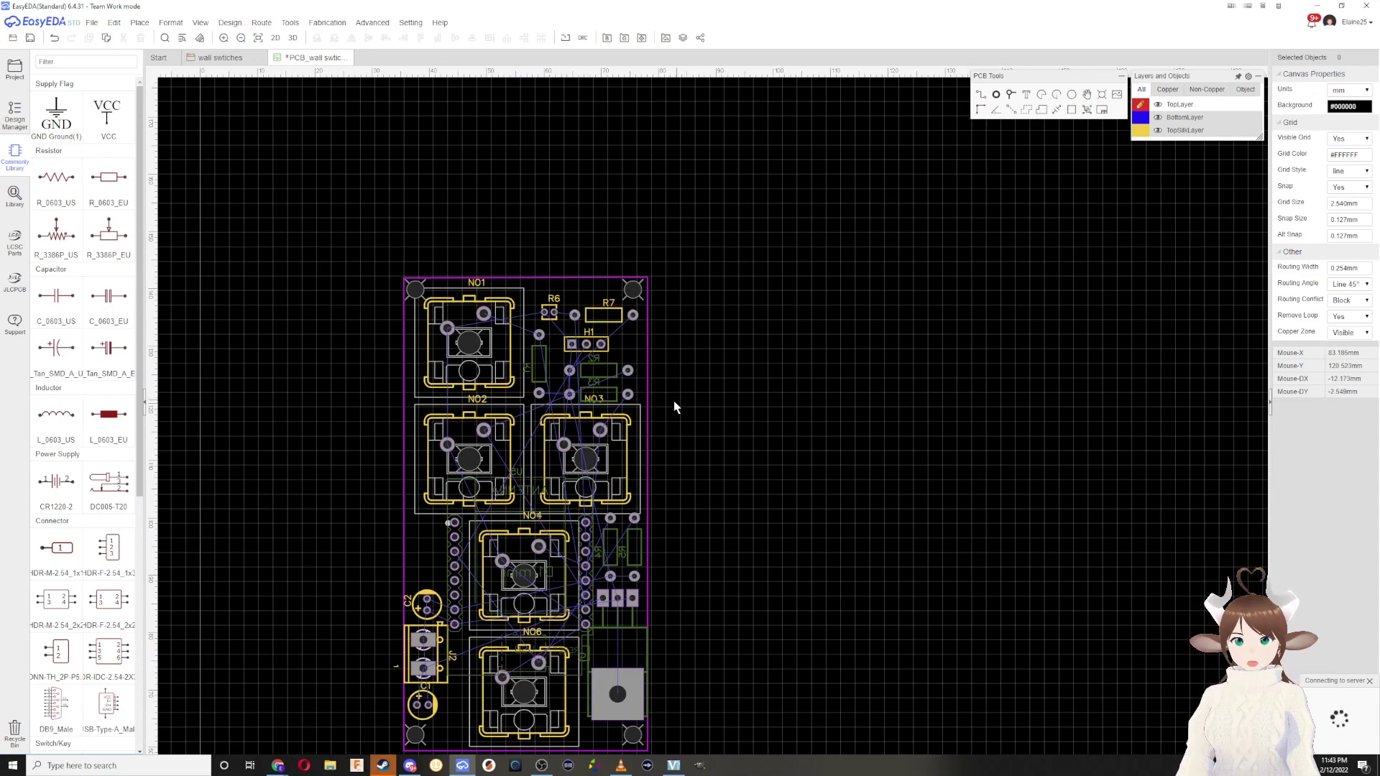
scroll(672, 413, "down", 1)
scroll(668, 433, "up", 1)
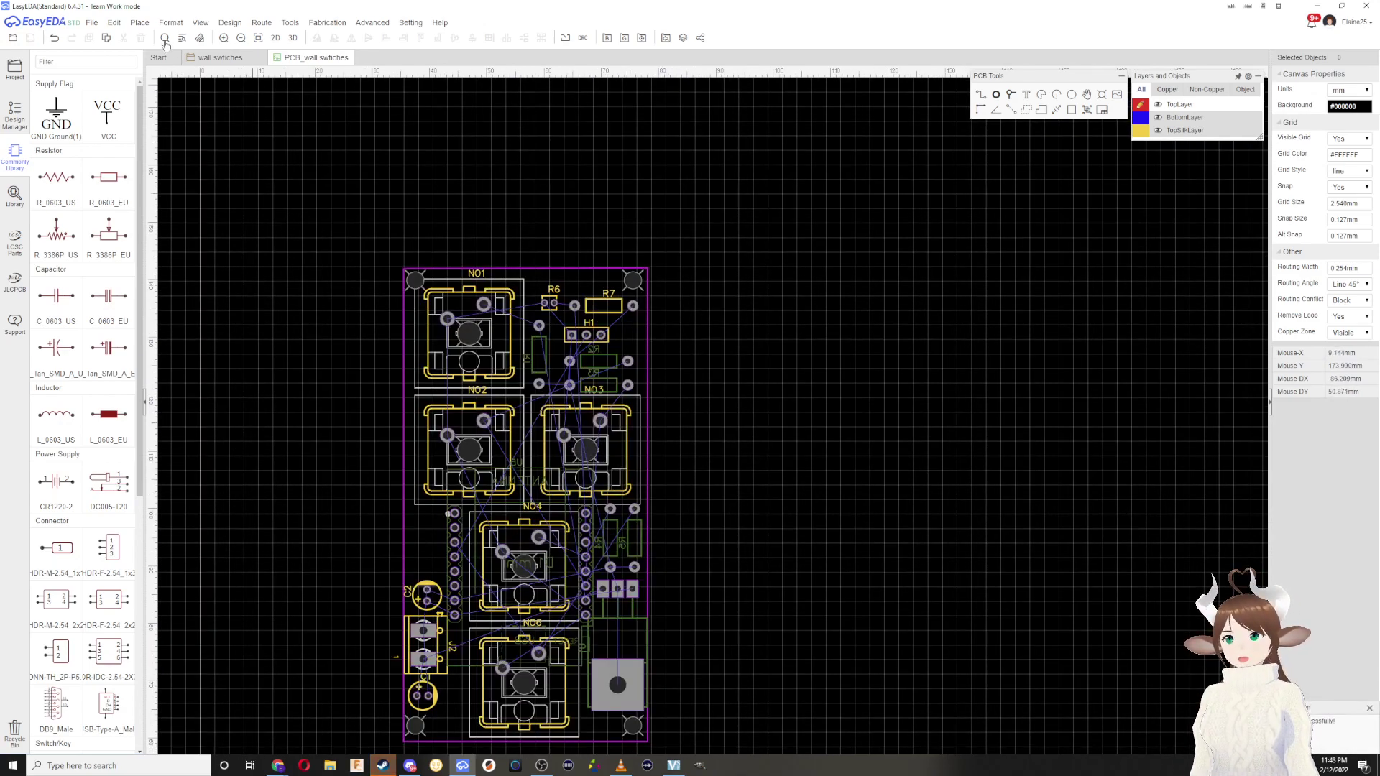
Step: Try to autoroute the board on all layers with the cloud router, retrying once
left_click(262, 22)
left_click(300, 52)
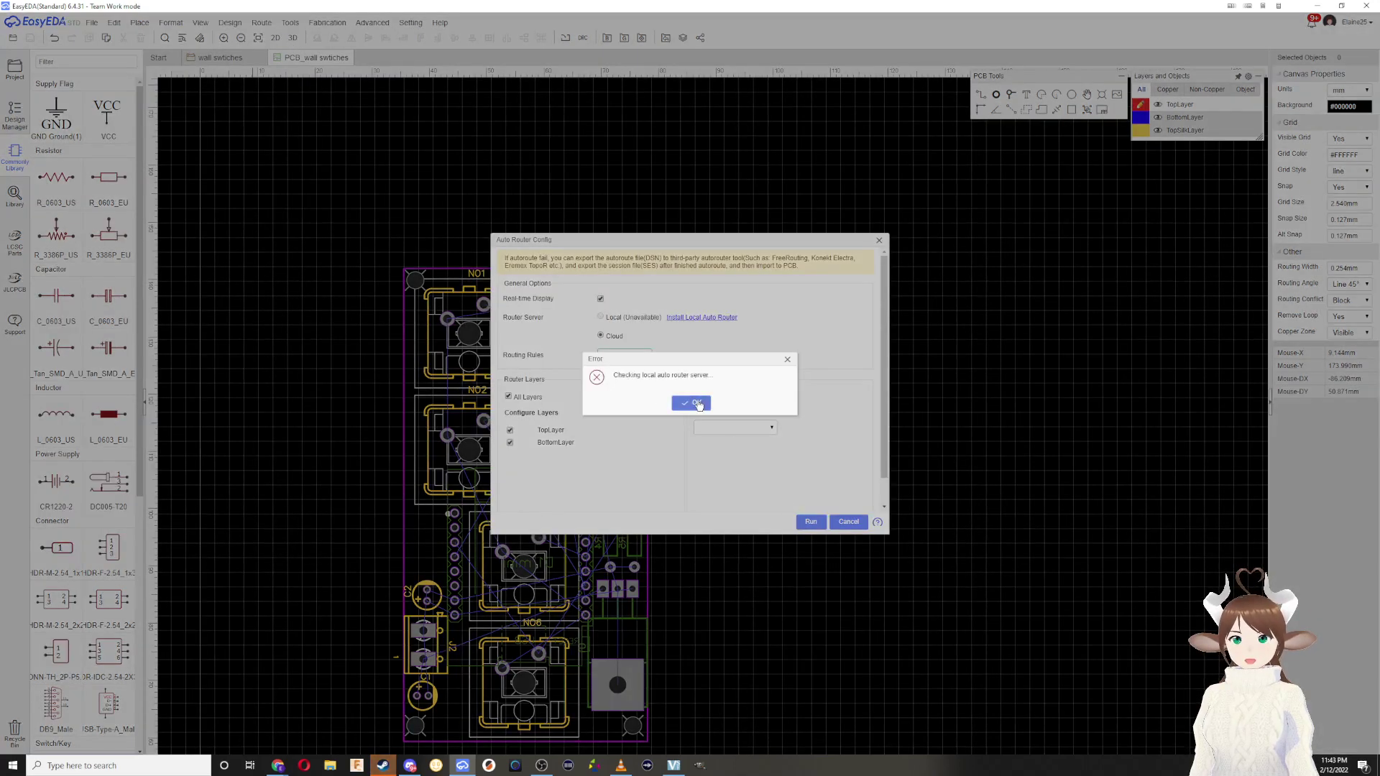
left_click(694, 401)
left_click(813, 522)
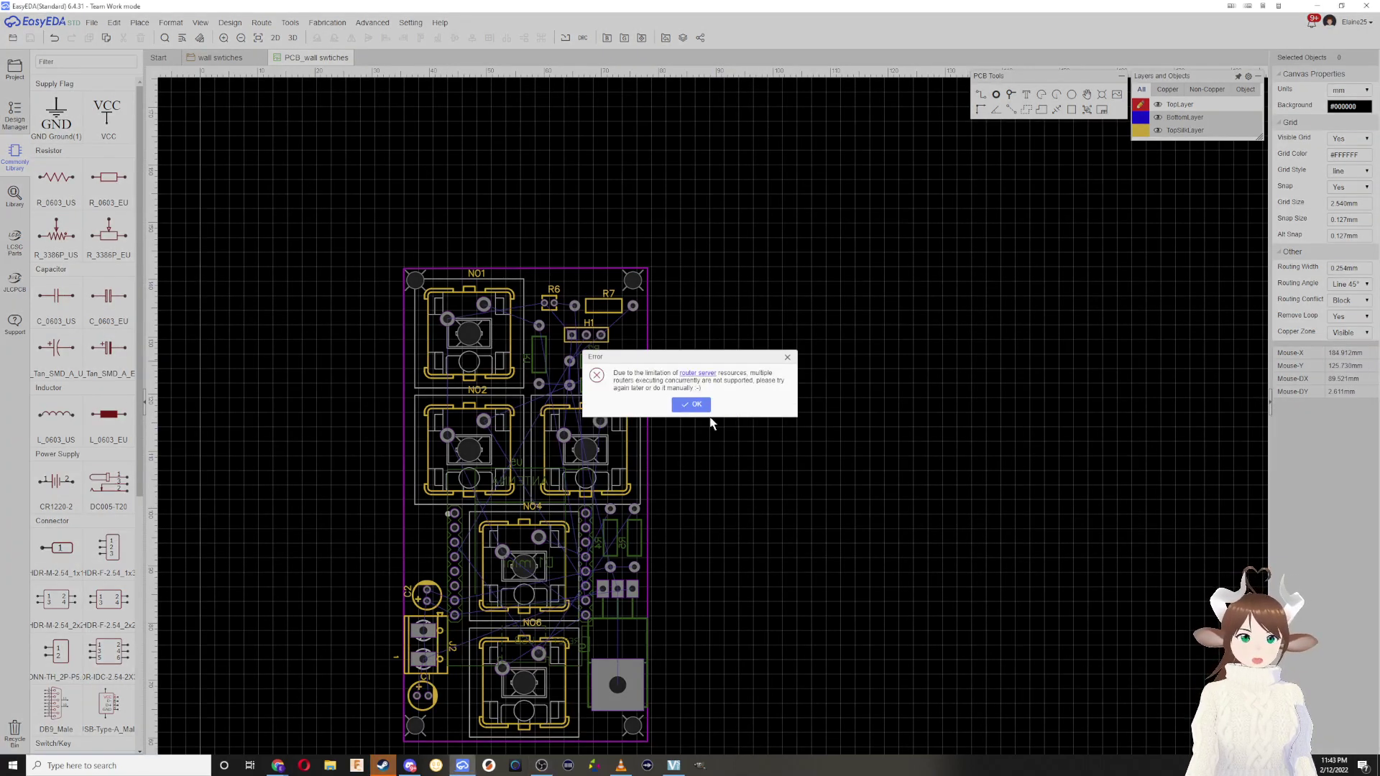
left_click(691, 404)
left_click(1270, 401)
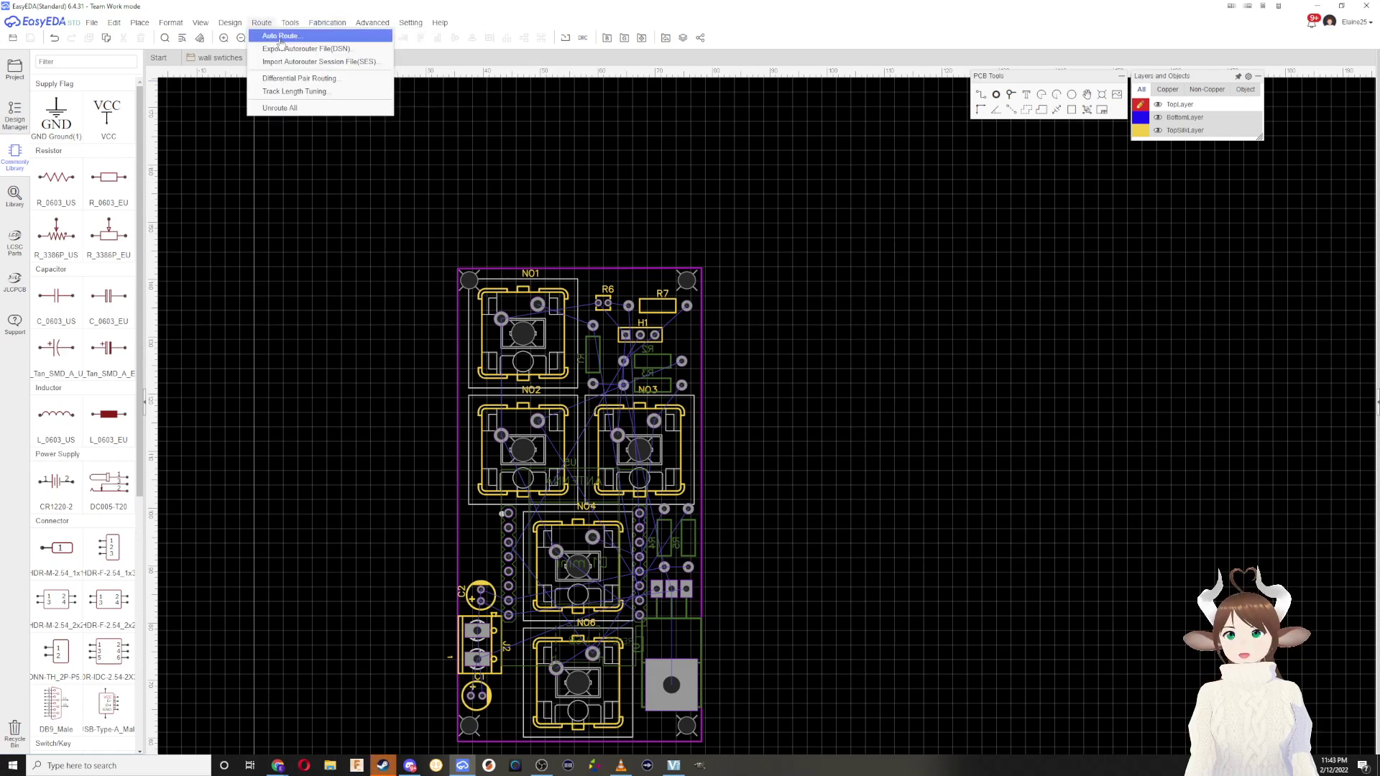
left_click(284, 31)
left_click(812, 522)
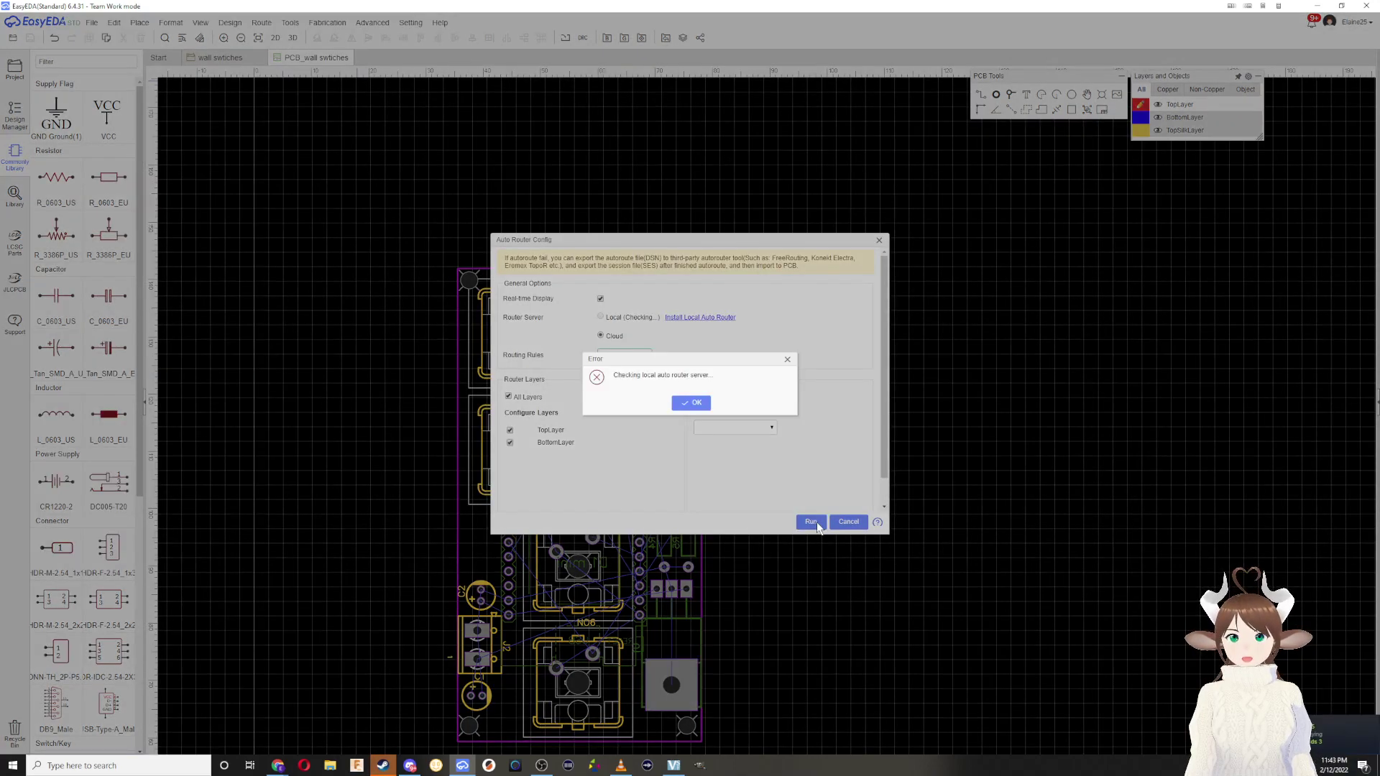
left_click(692, 403)
left_click(811, 522)
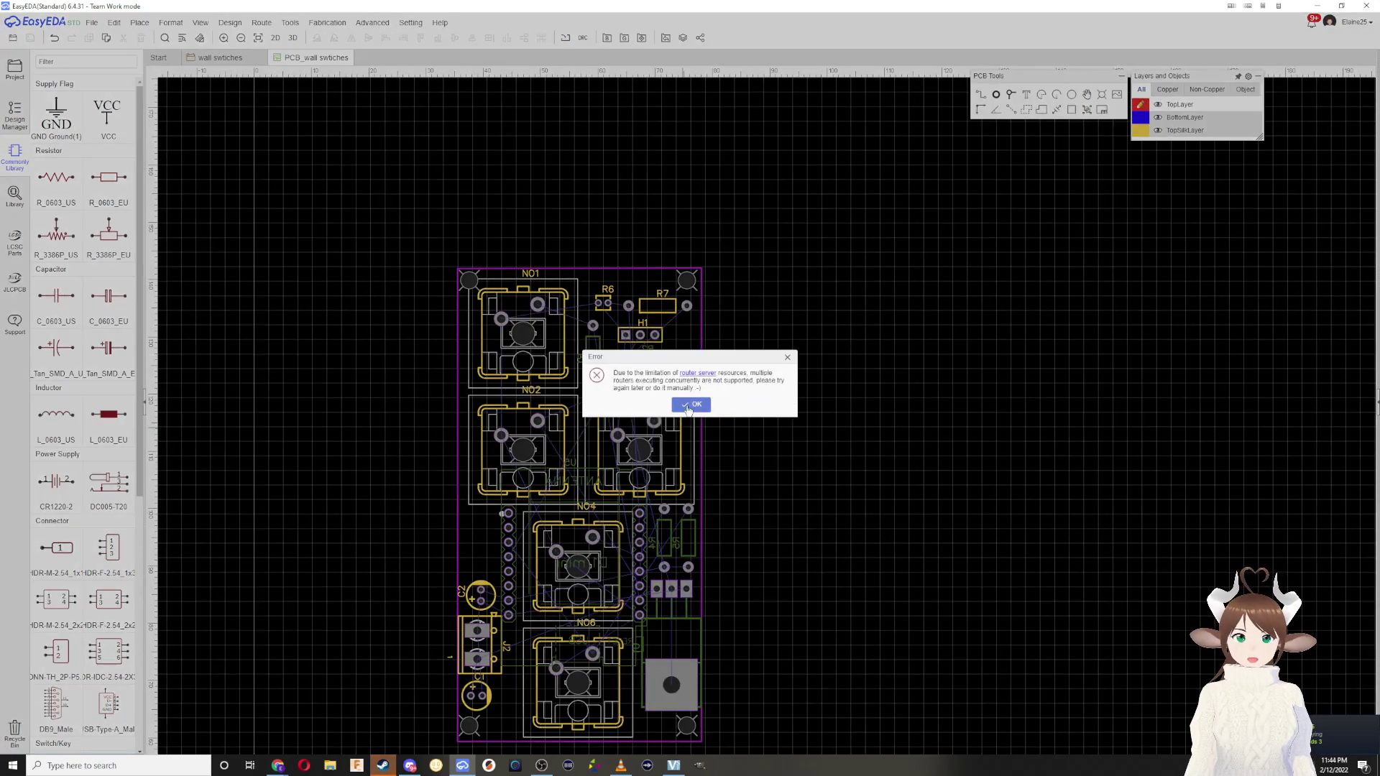
left_click(691, 404)
Step: Autoroute the board's top and bottom layers with the cloud router, using the existing design rules
left_click(263, 22)
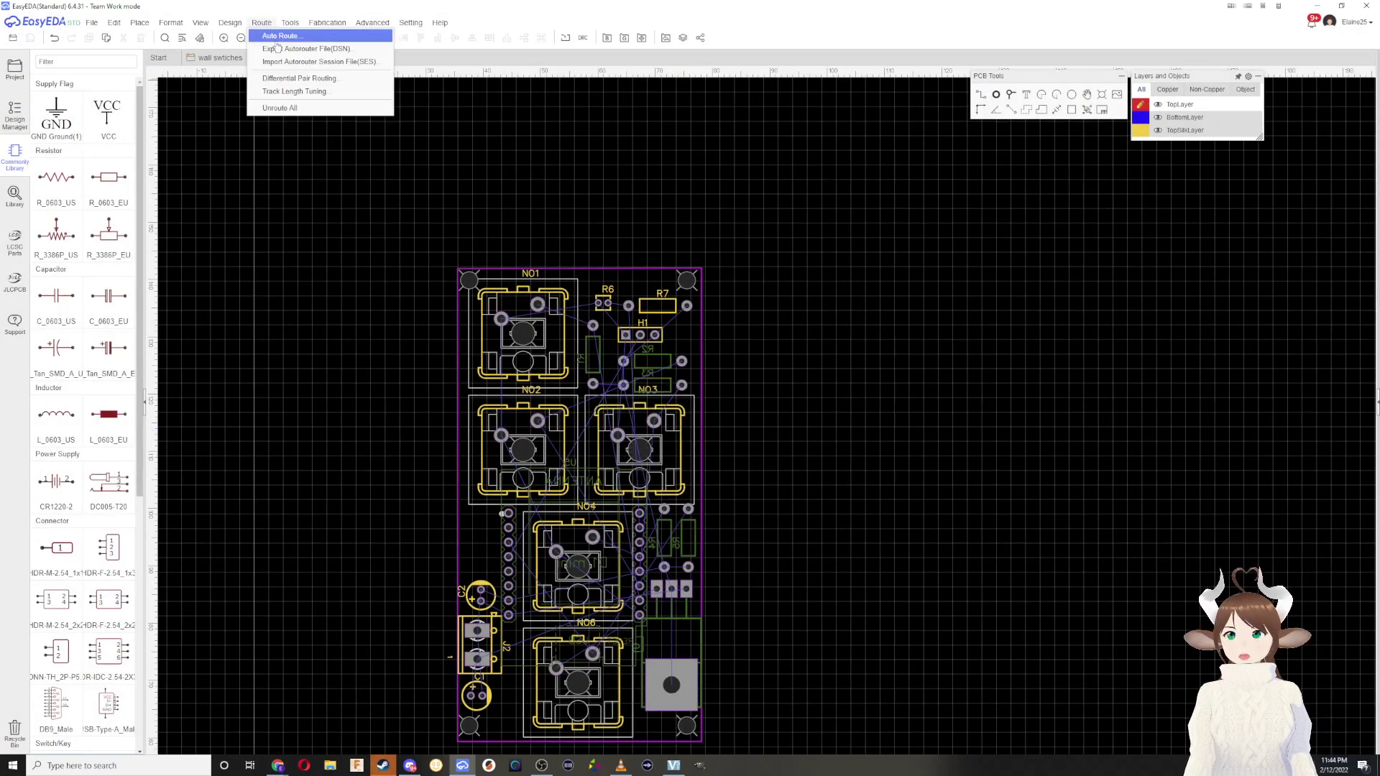
left_click(273, 36)
left_click(812, 522)
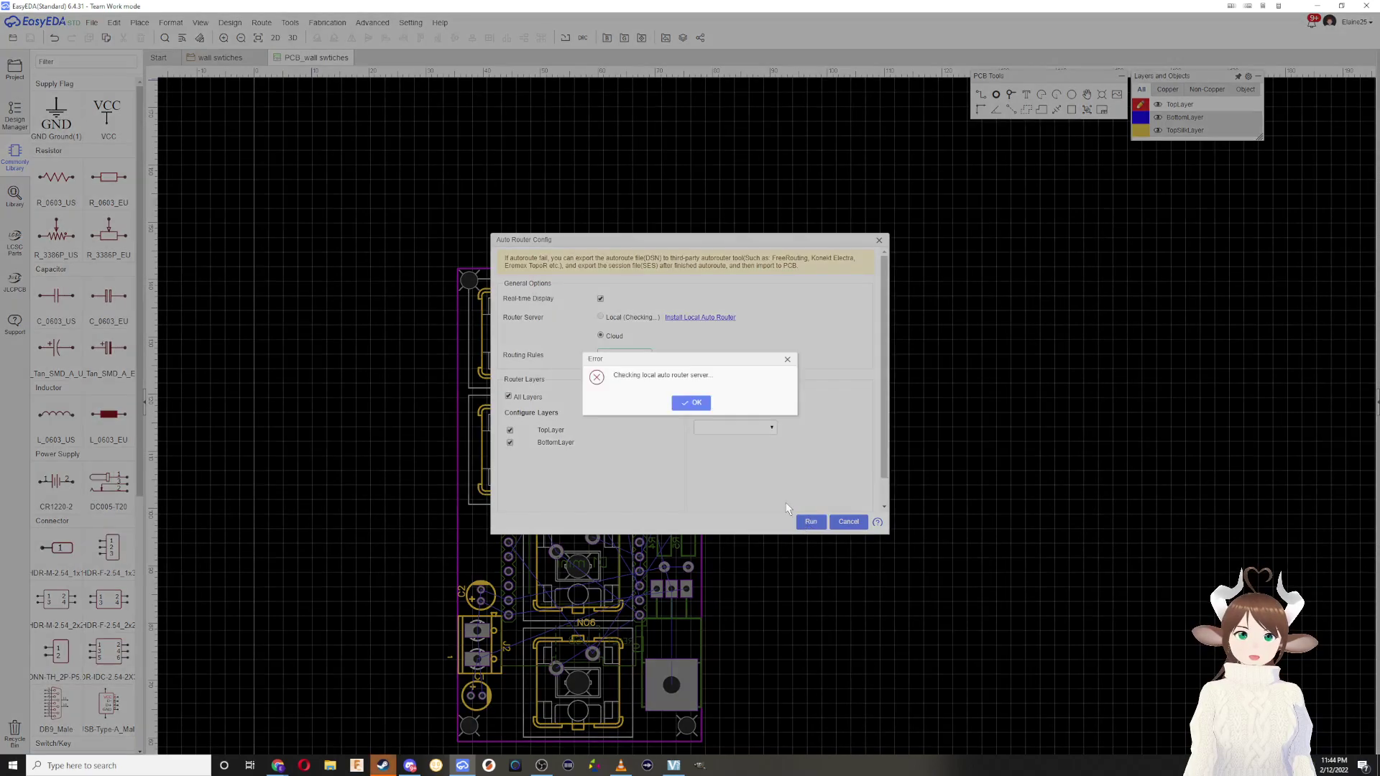
left_click(691, 403)
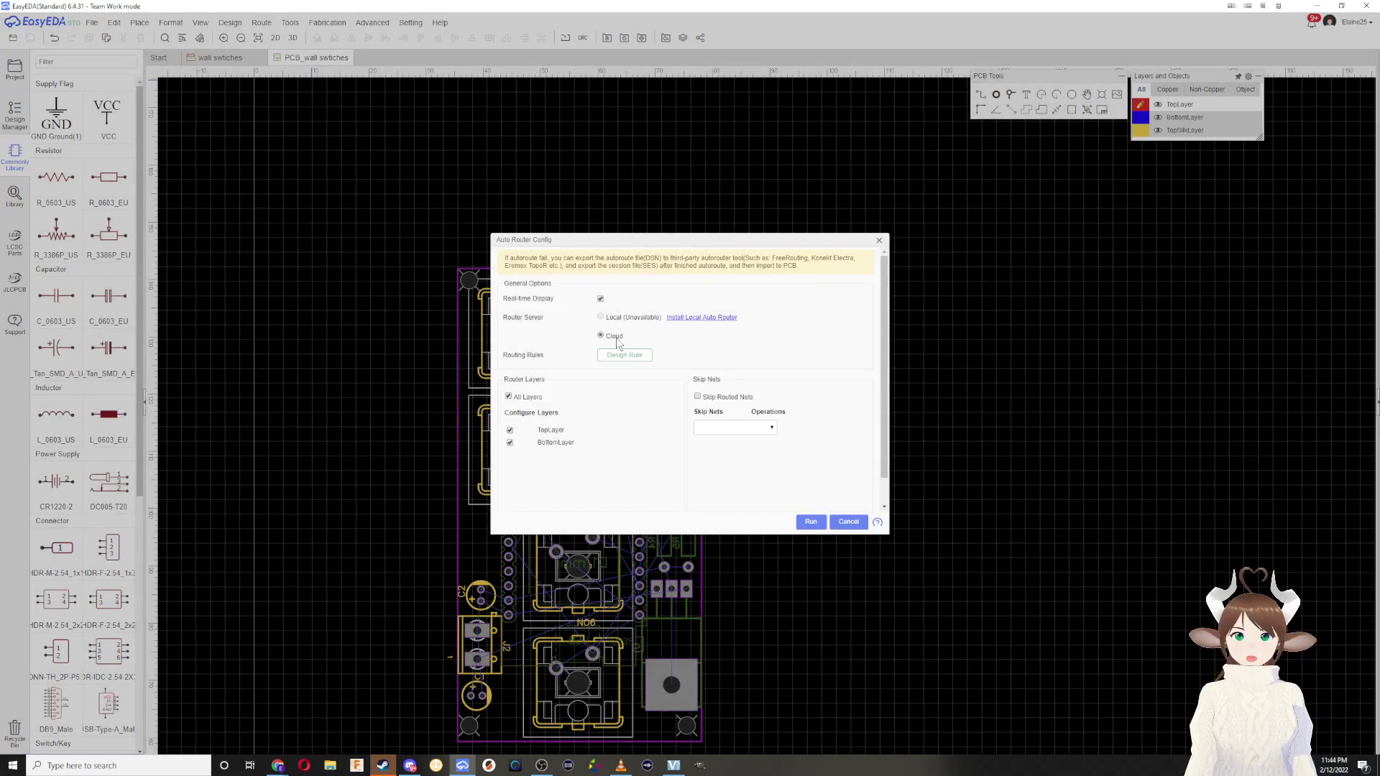
left_click(810, 522)
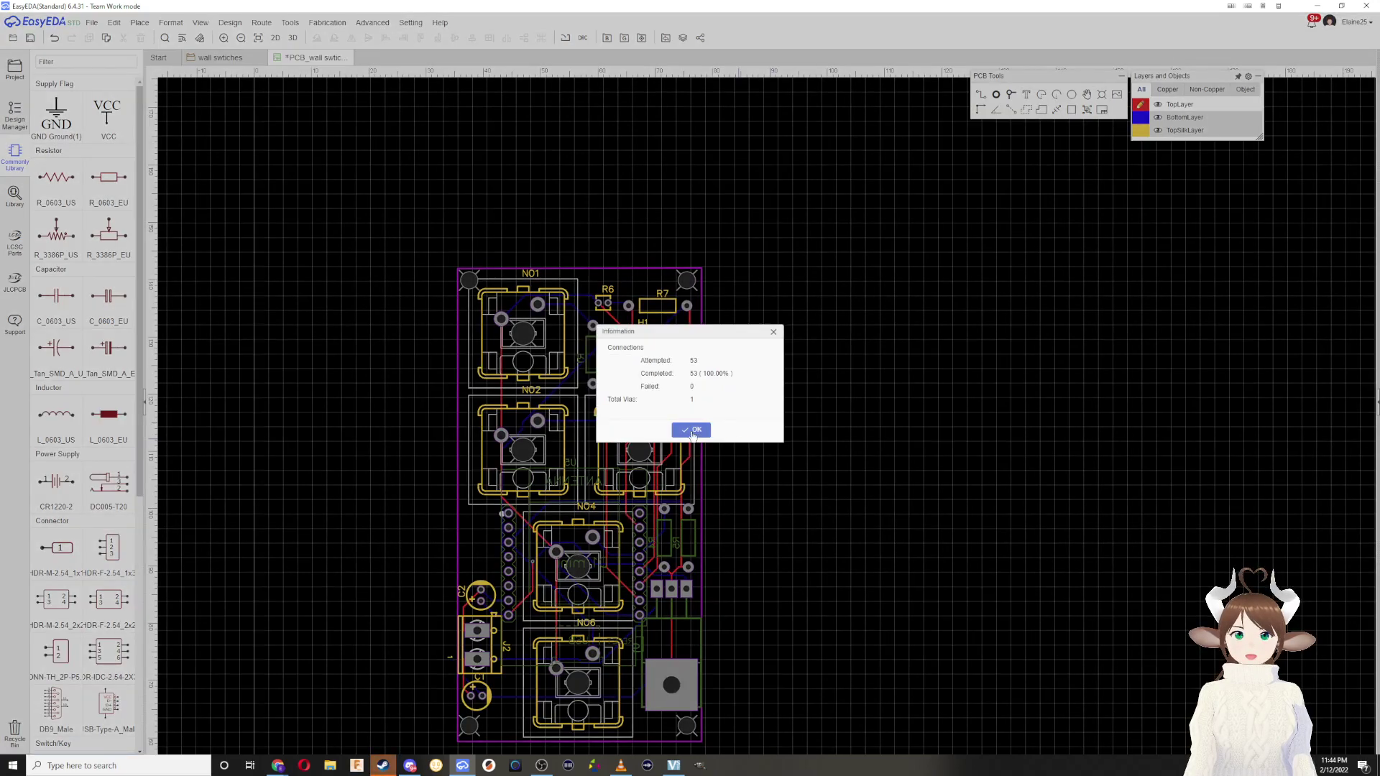
left_click(692, 433)
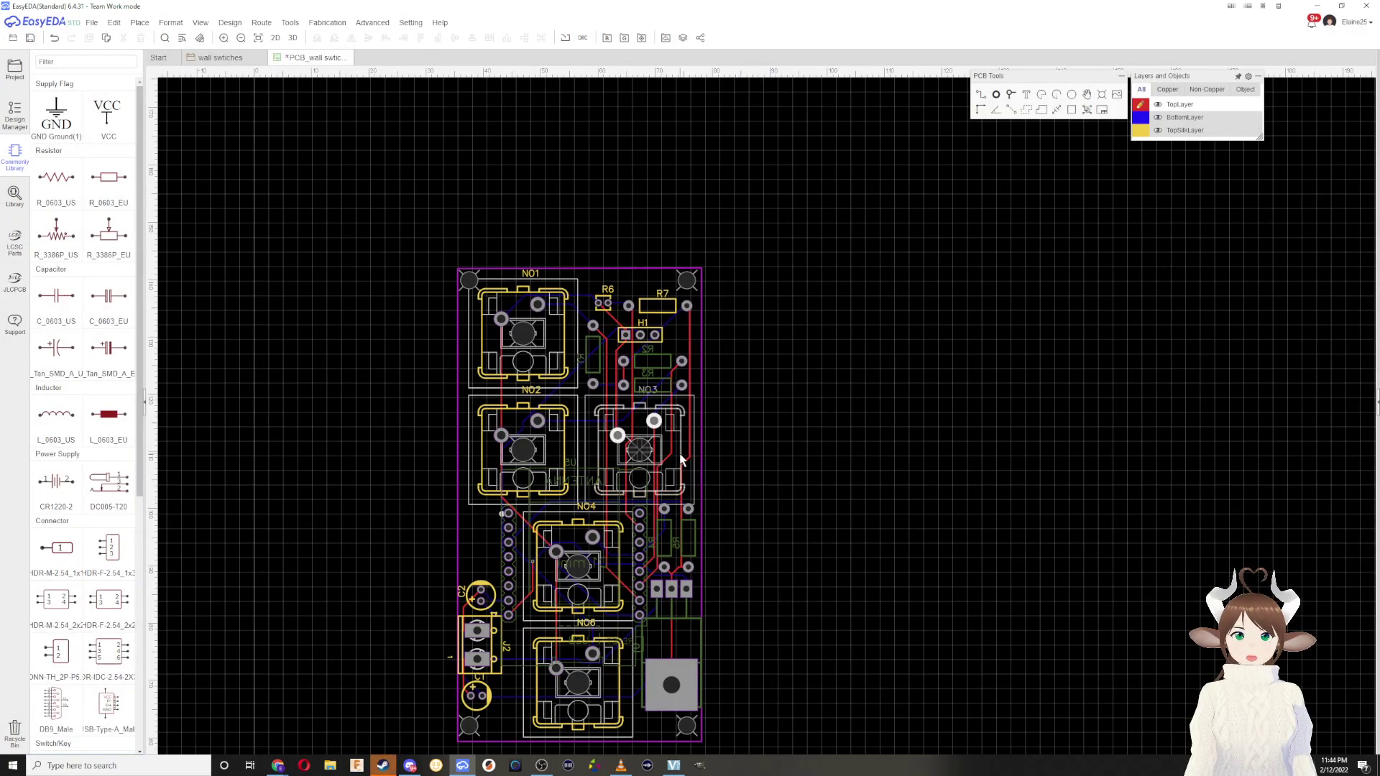
Step: Inspect the properties of the top-layer track running down the board's edge from R7's outer pad
scroll(681, 460, "up", 3)
left_click(701, 455)
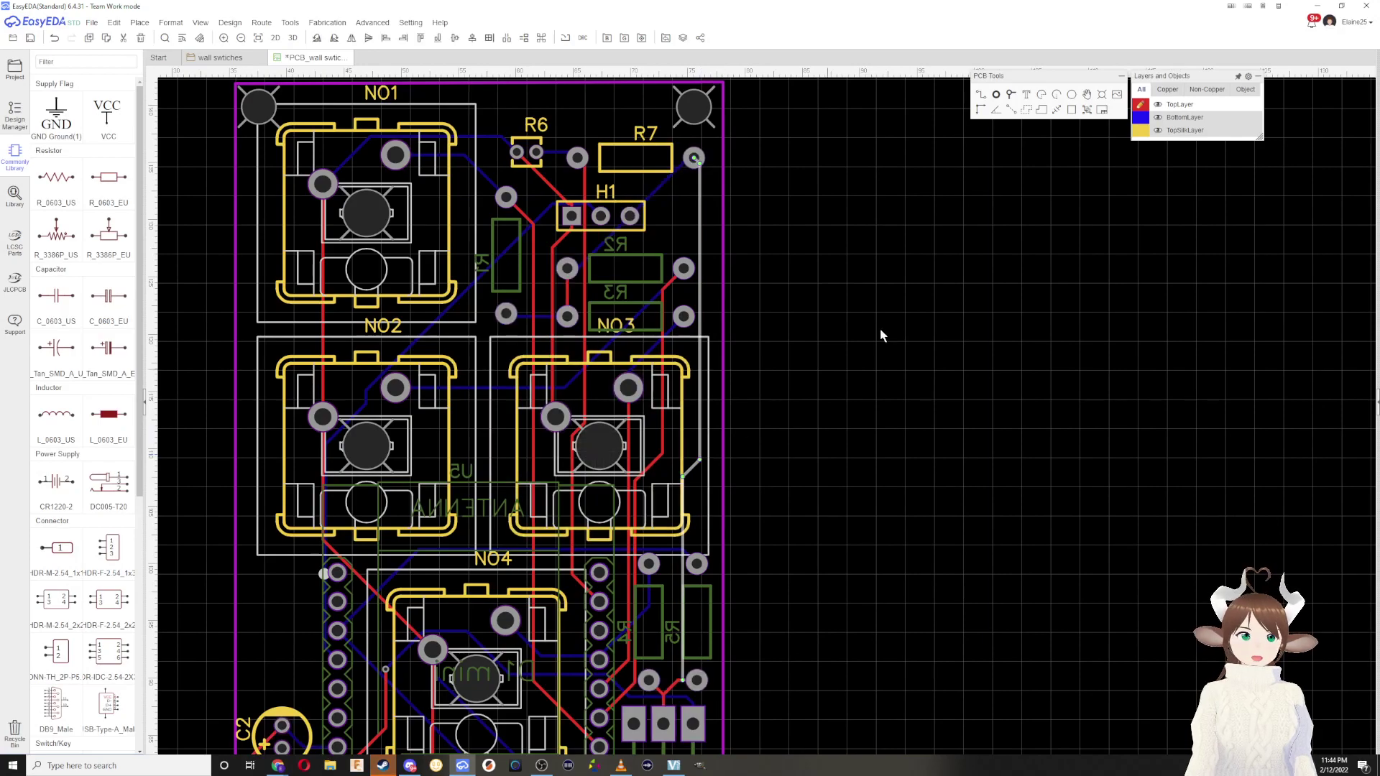
left_click(1377, 407)
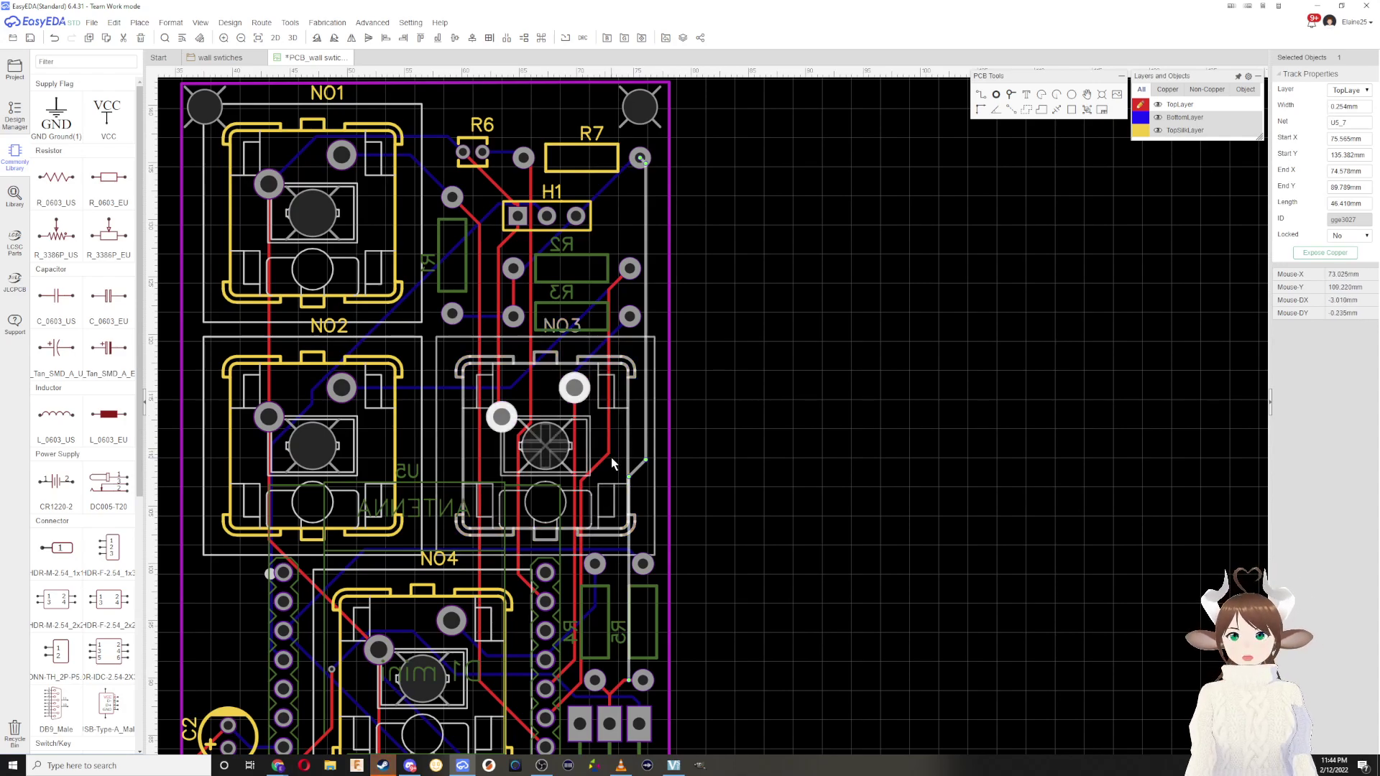
scroll(611, 457, "up", 4)
scroll(609, 455, "down", 5)
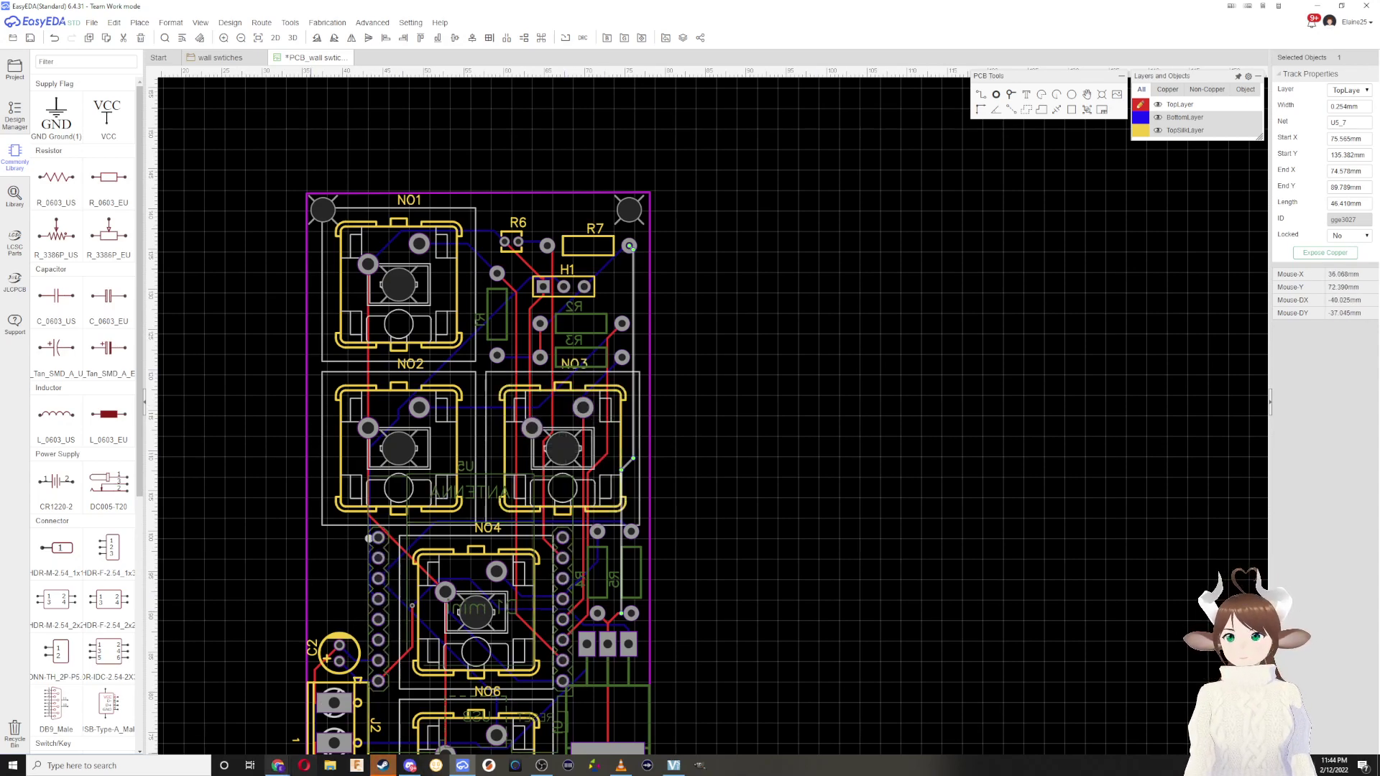
Step: Switch to the browser and open the 4pcb.com PCB trace width calculator
mouse_move(277, 765)
left_click(347, 719)
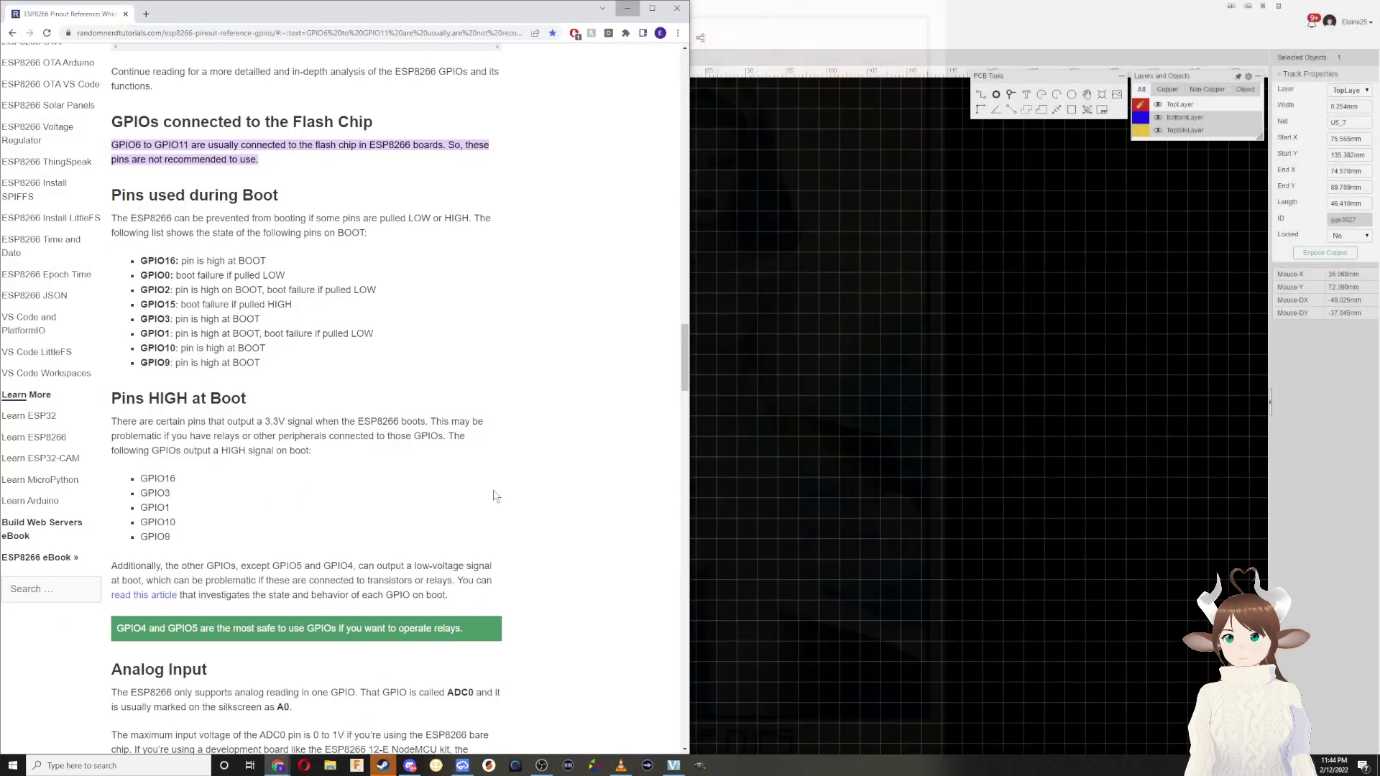
left_click(289, 32)
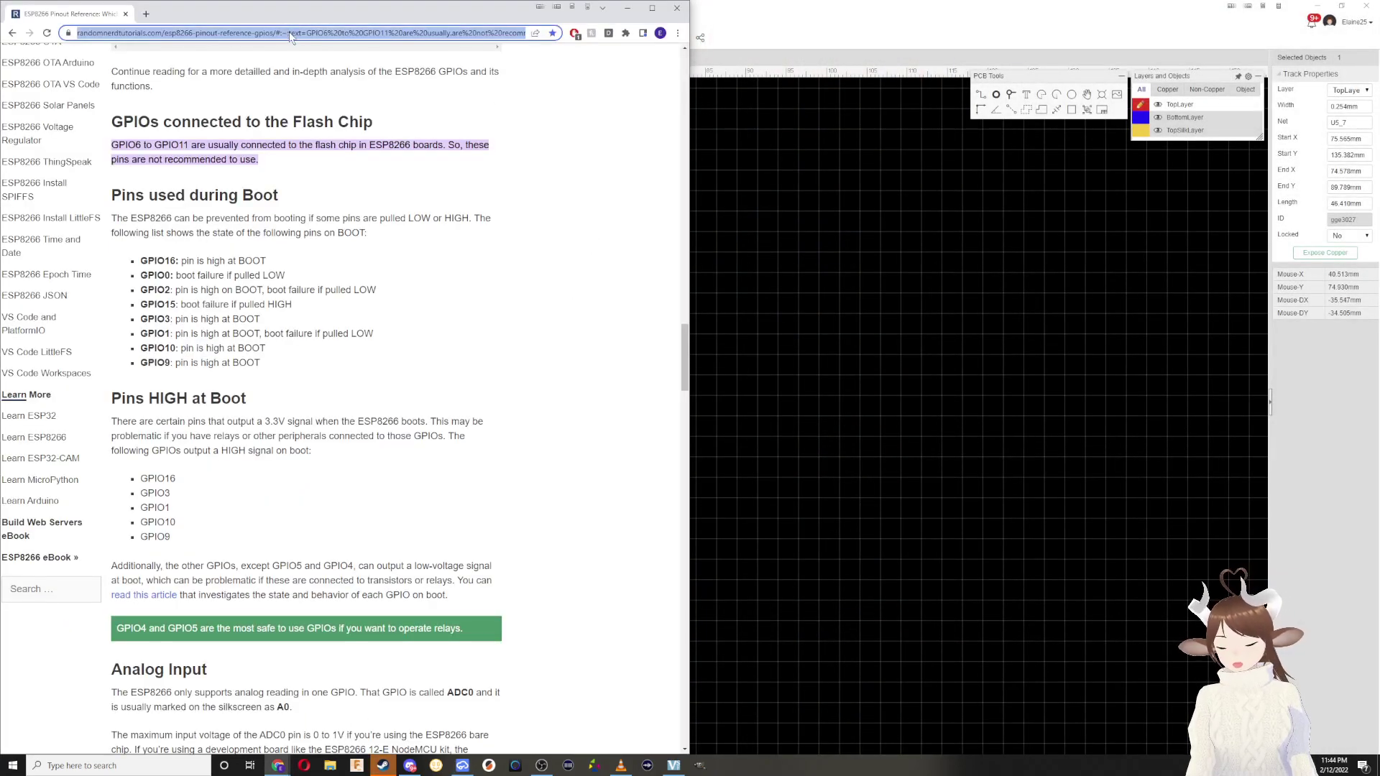
type("tra")
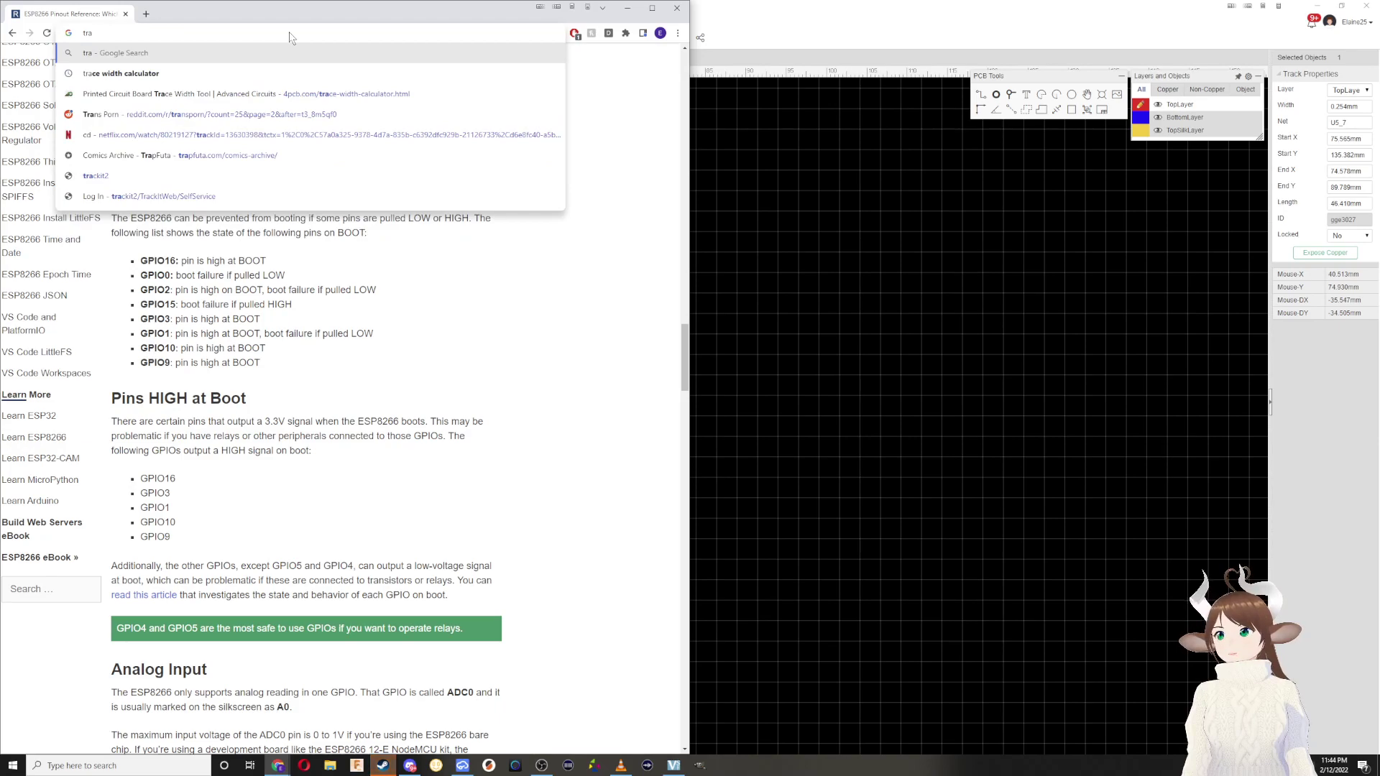
key("Down")
key("Down")
key("Return")
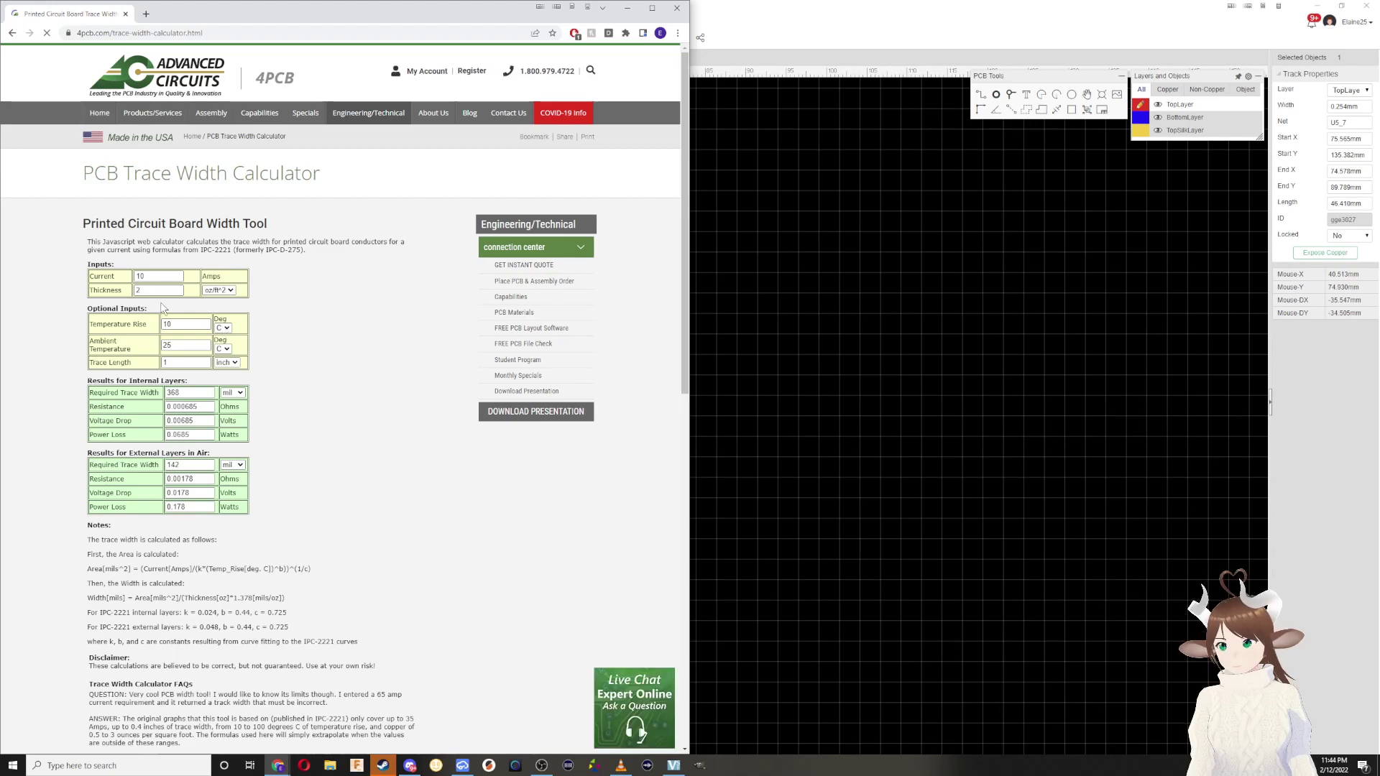
Step: Calculate the required trace widths in mm for a current of 1 A and a thickness of 1 oz/ft^2
double_click(161, 291)
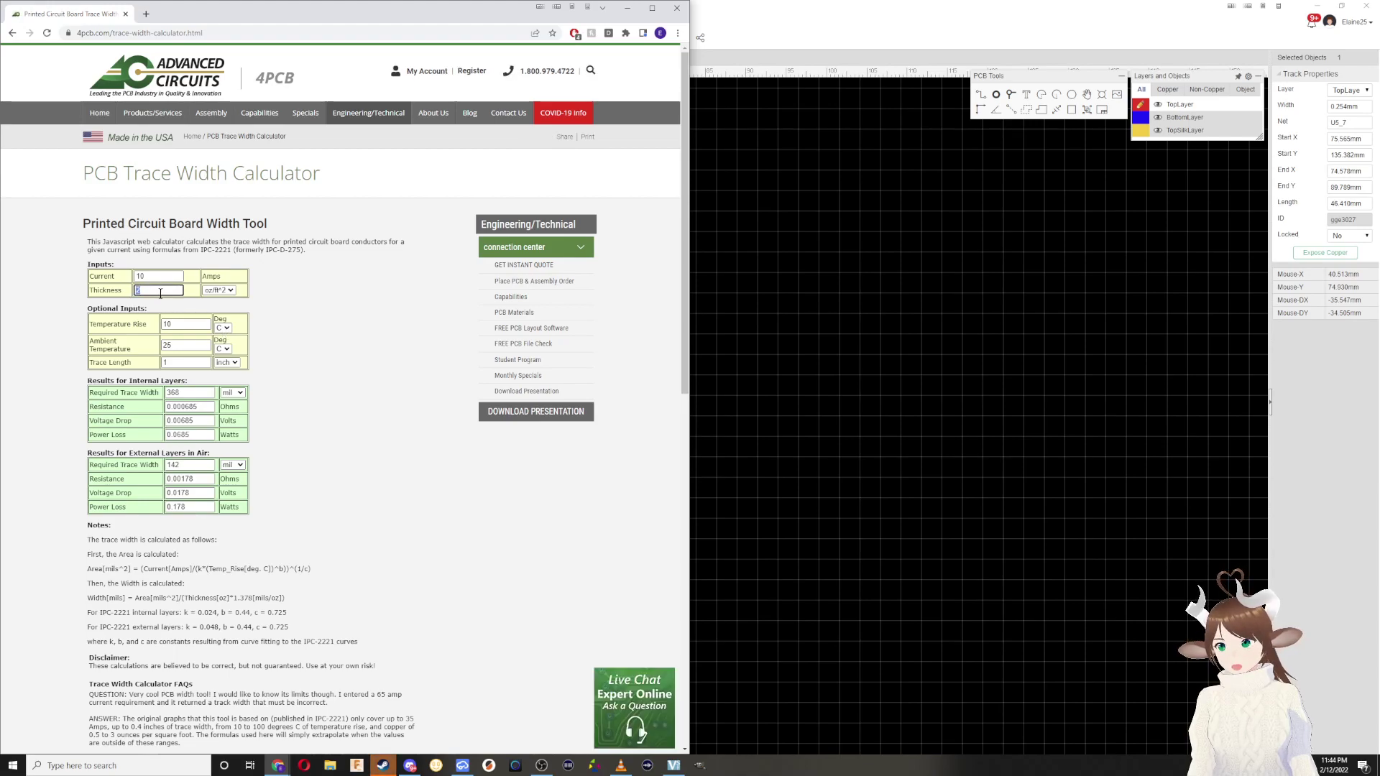
double_click(159, 277)
type("1")
left_click(236, 465)
left_click(231, 483)
left_click(240, 393)
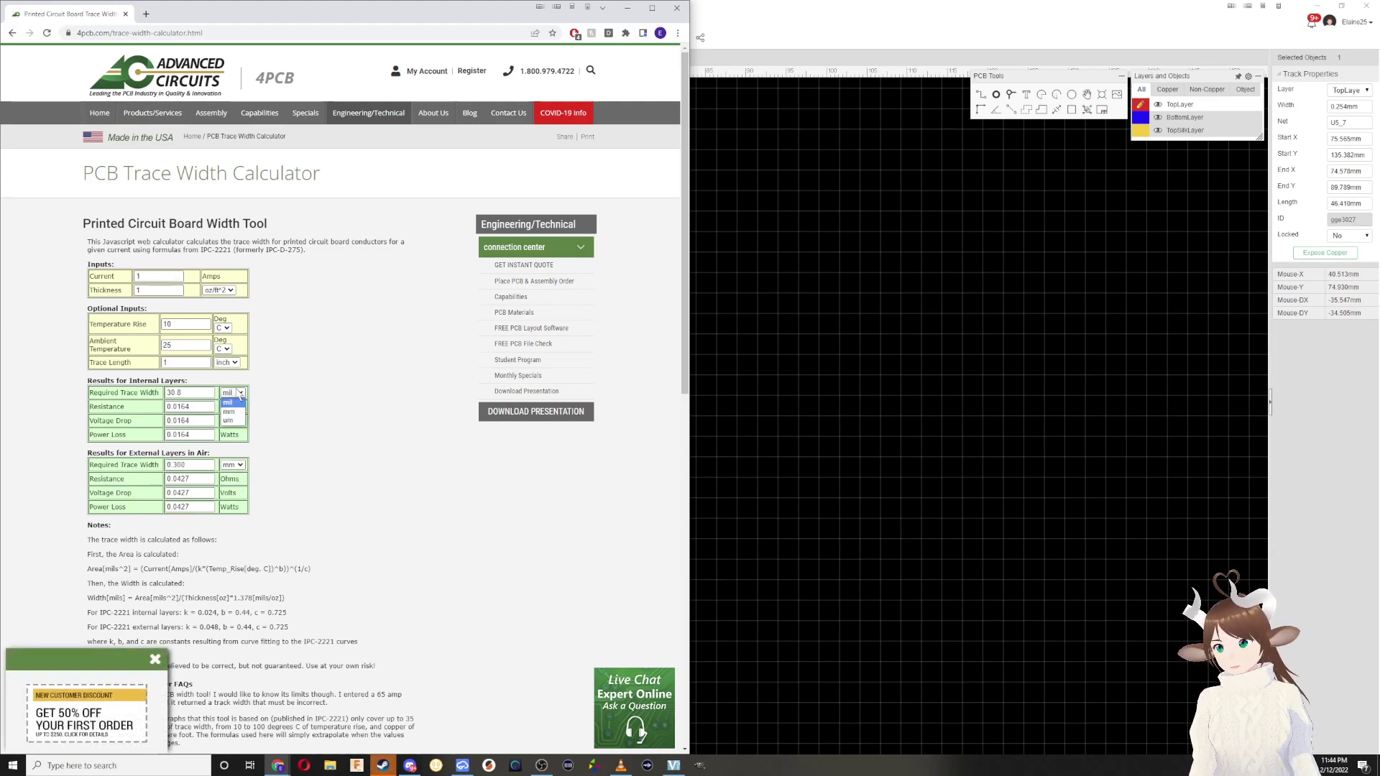
left_click(230, 412)
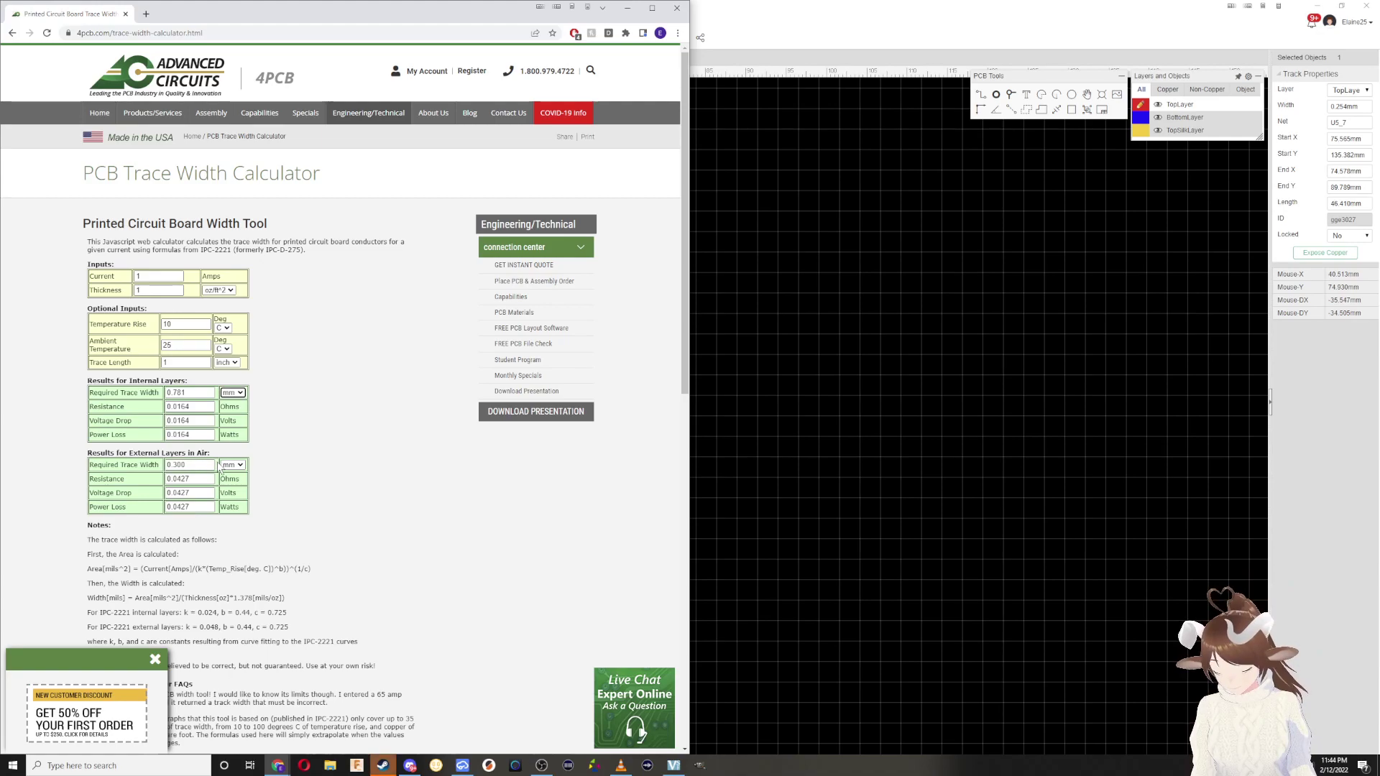
Step: Switch back to EasyEDA and set the default design rule's track width to 0.4 mm from the autorouter configuration
left_click(756, 273)
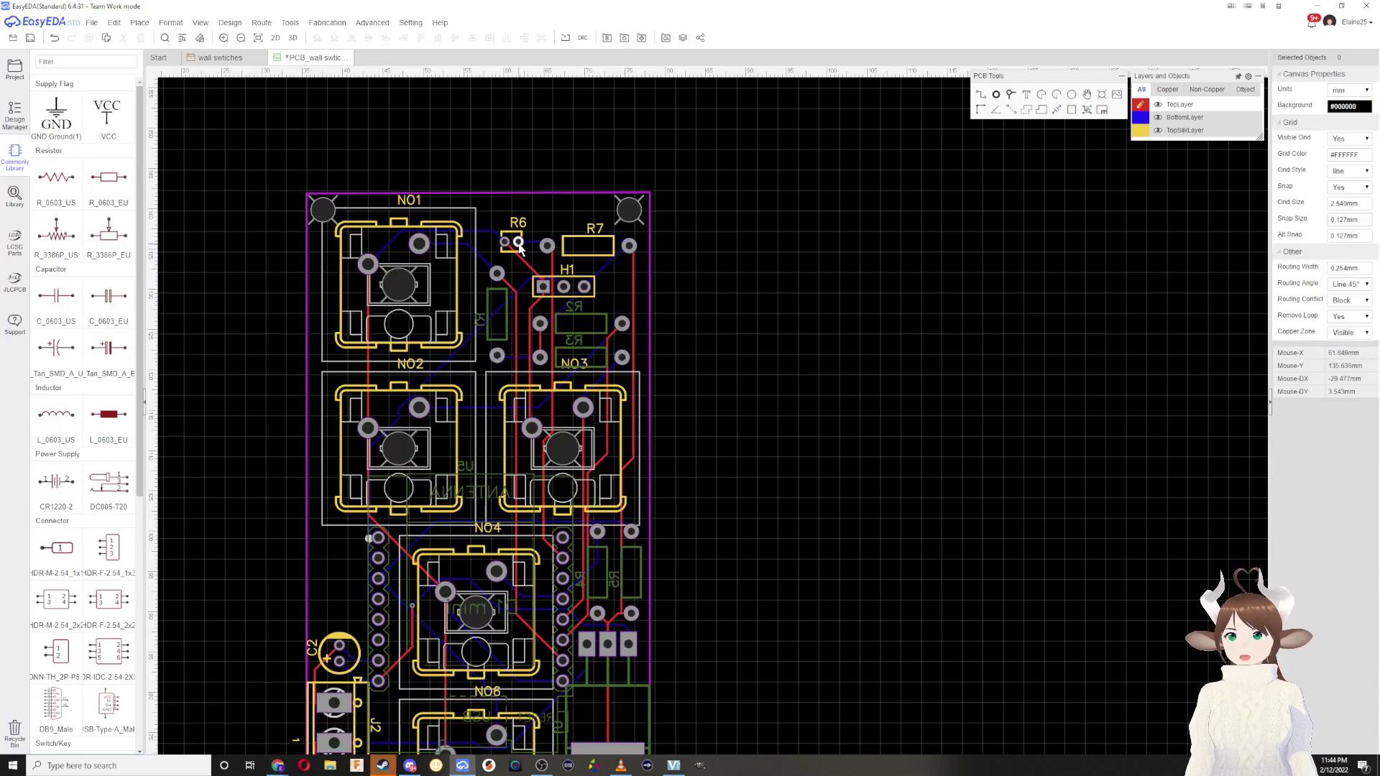
scroll(525, 409, "down", 5)
scroll(432, 410, "up", 5)
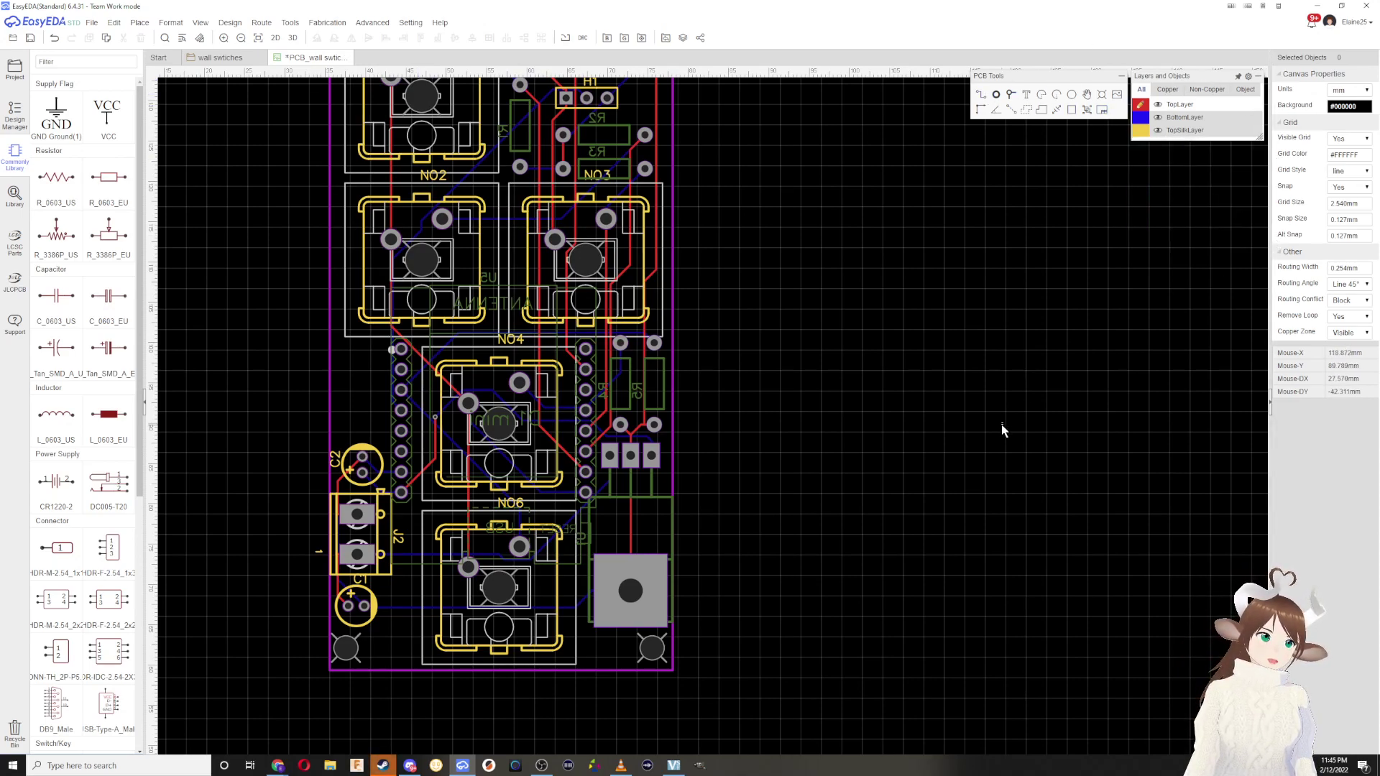
mouse_move(266, 25)
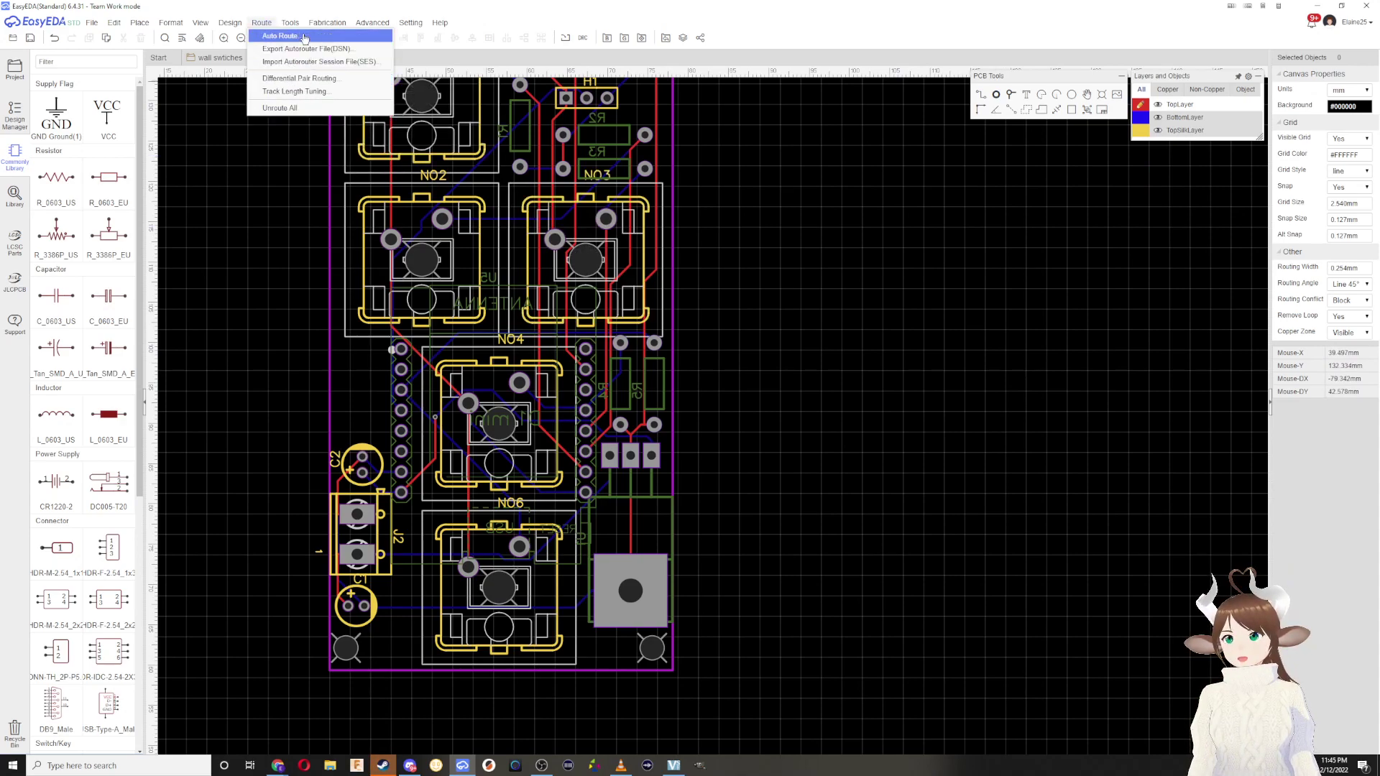
left_click(280, 35)
left_click(635, 366)
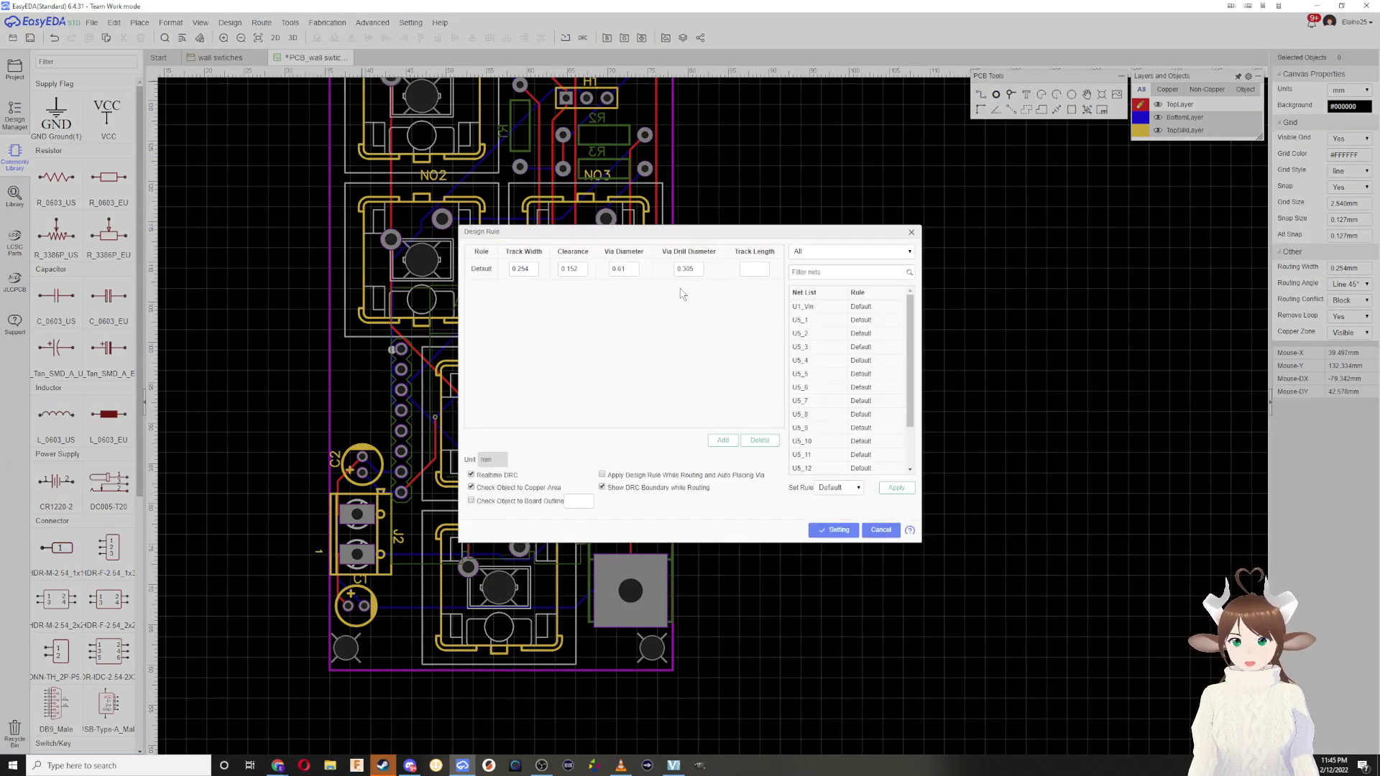
double_click(529, 269)
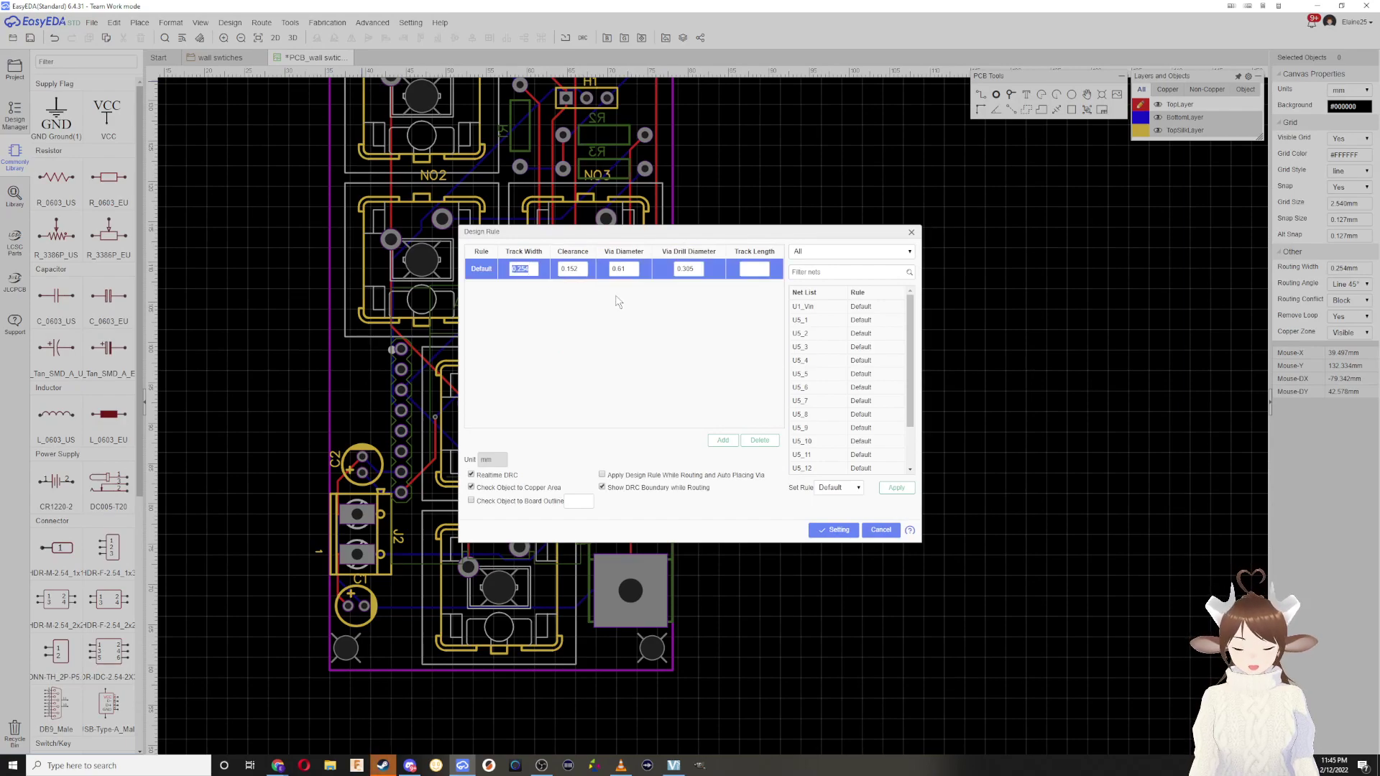
type("0.")
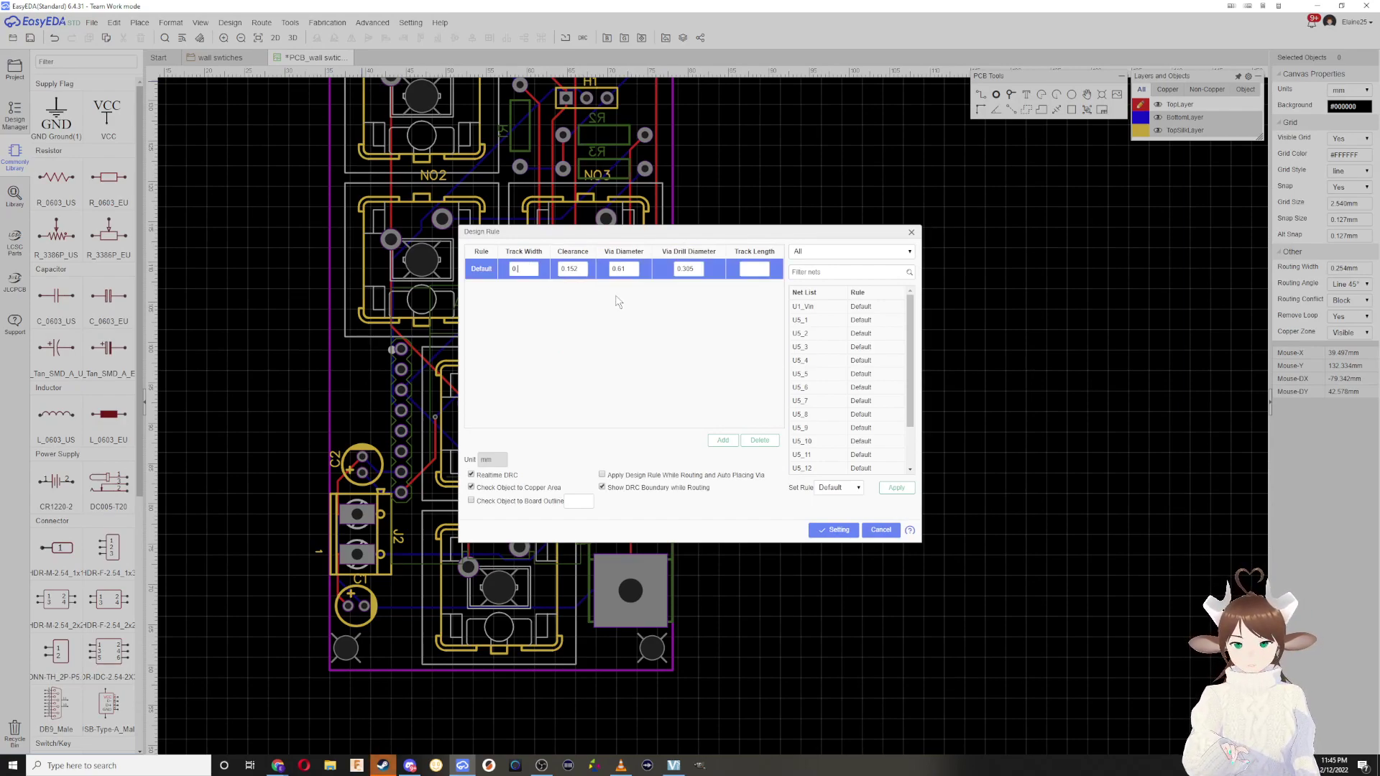
type("254")
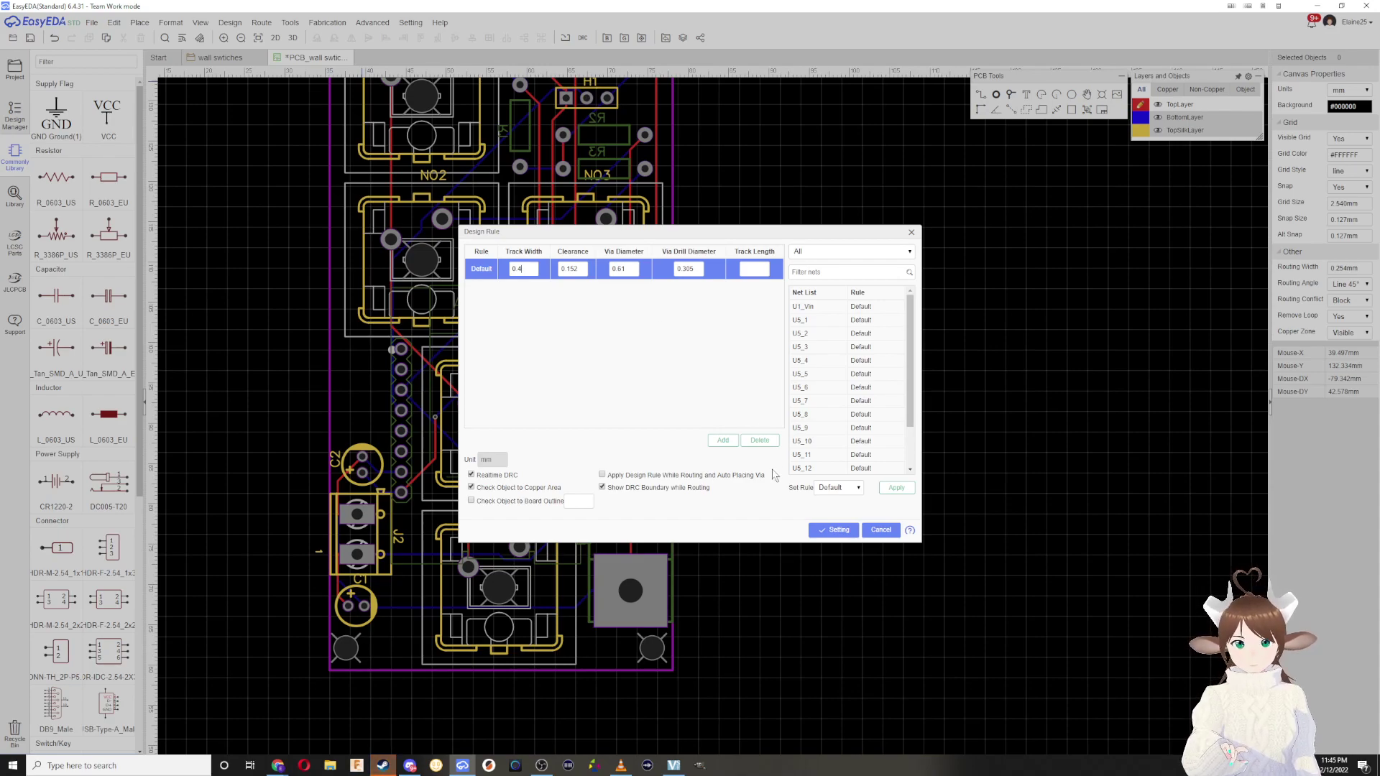
left_click(825, 532)
Step: Rerun the autorouter on the whole board with the updated track width rule
left_click(811, 522)
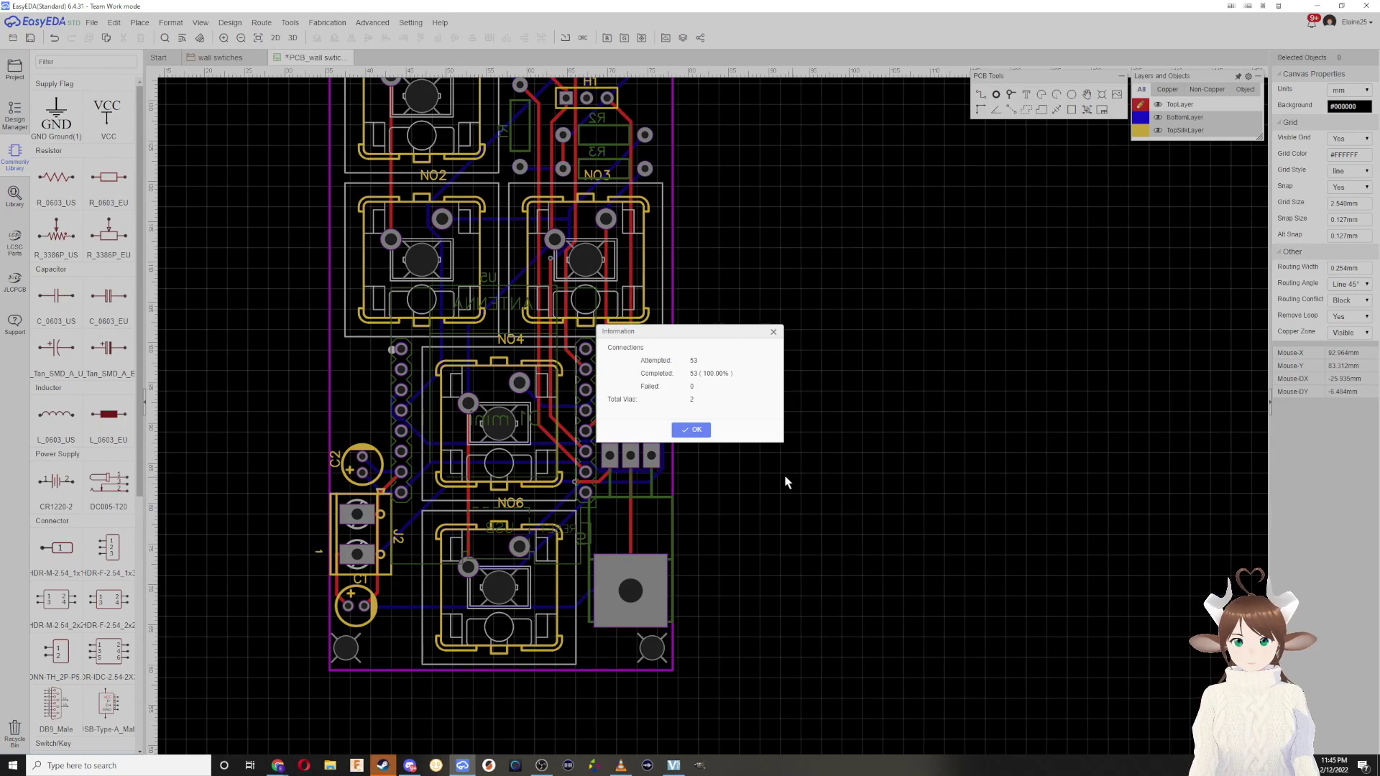
left_click(692, 430)
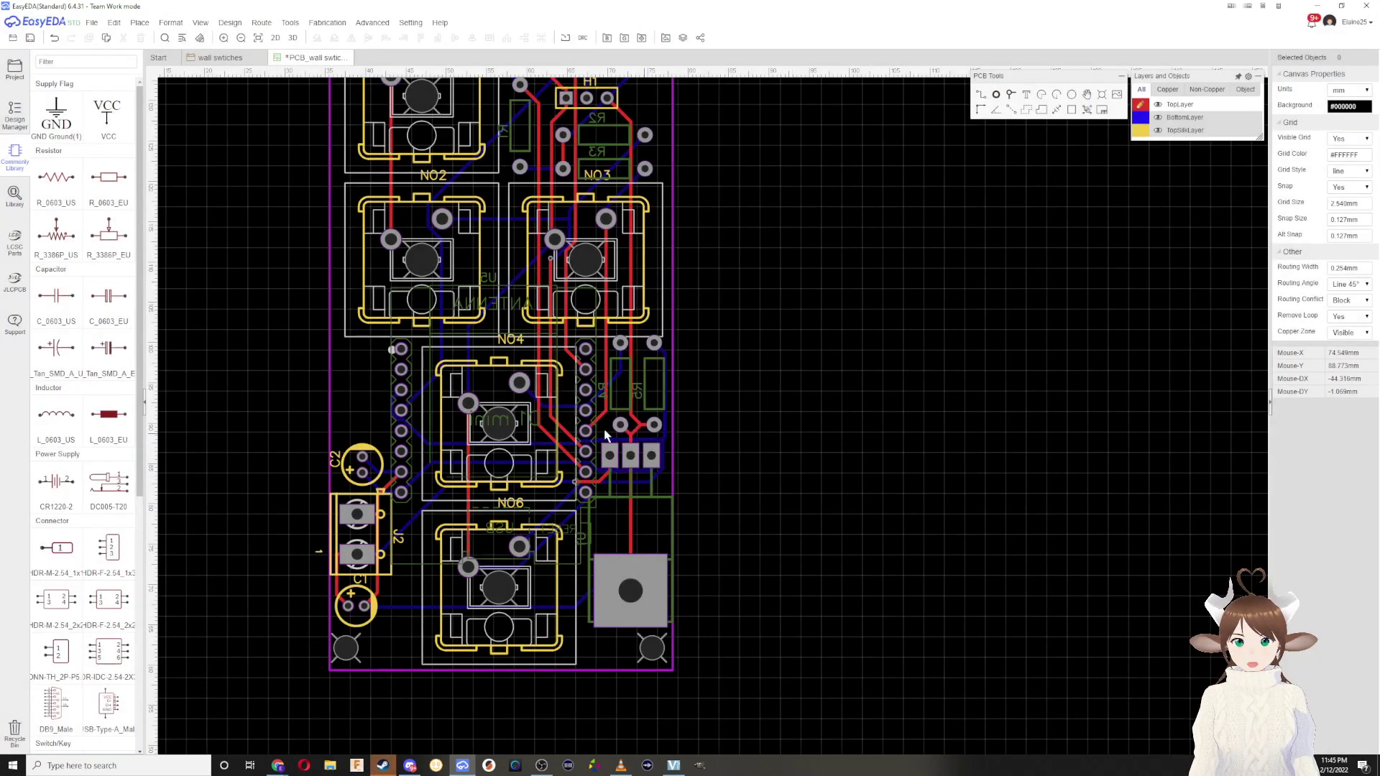
mouse_move(277, 765)
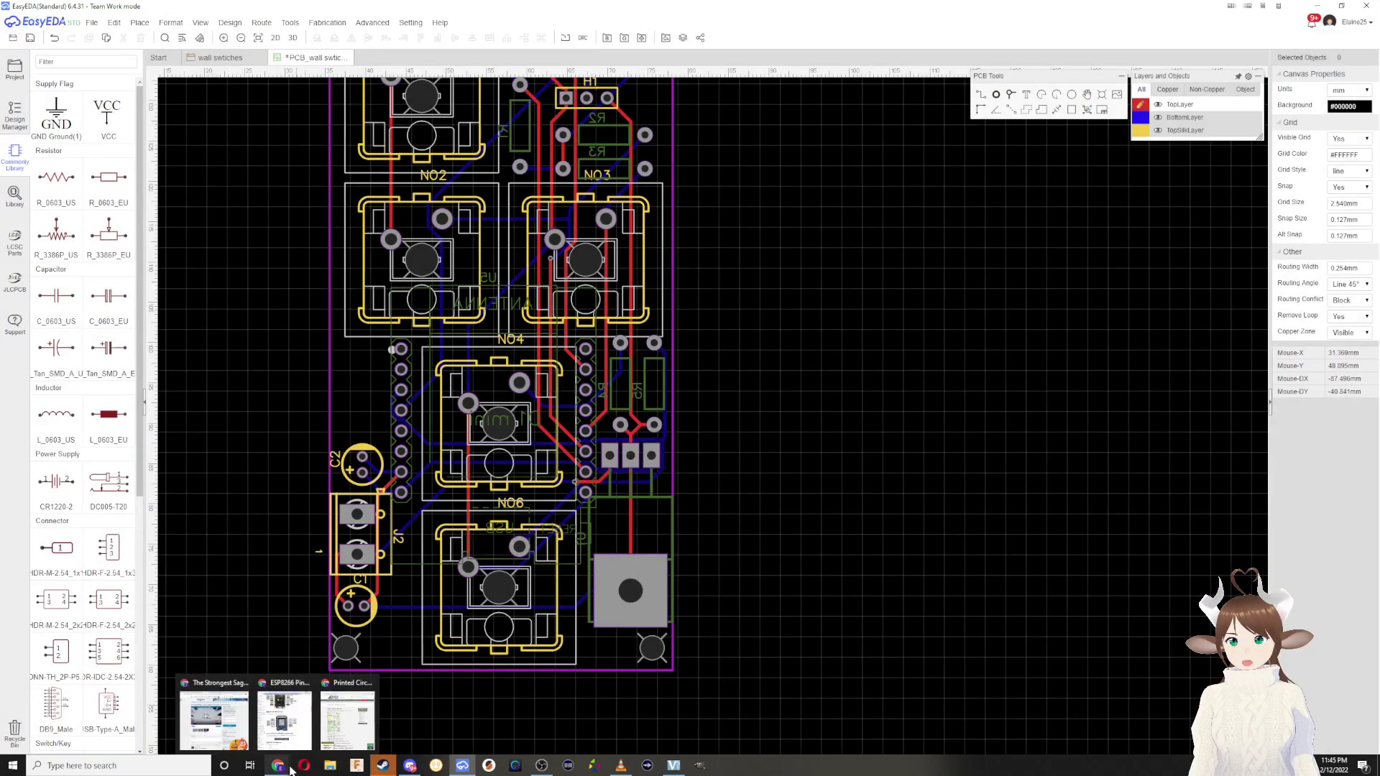
Step: Check the required trace widths for a current of 1.25 A in the browser's trace width calculator and return to EasyEDA
left_click(333, 731)
left_click(158, 276)
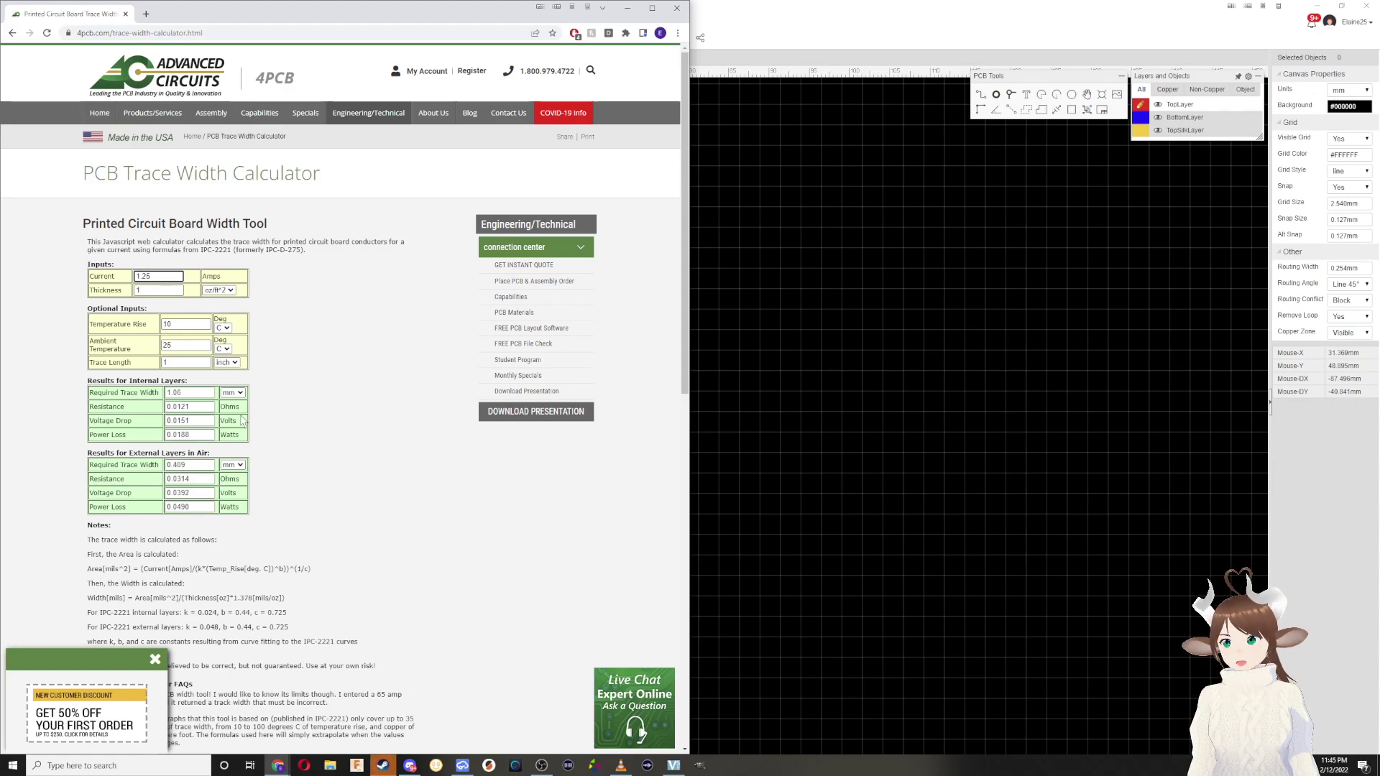
key("BackSpace")
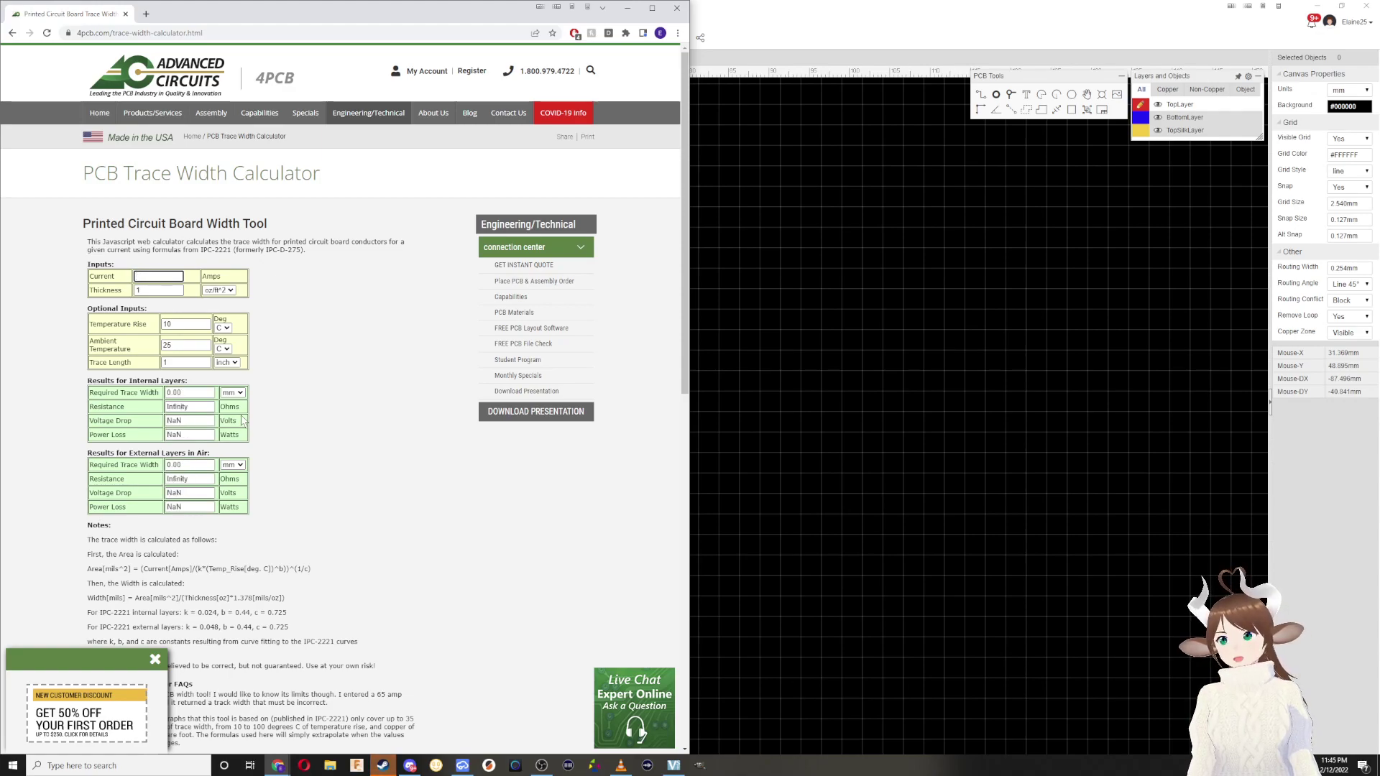
left_click(673, 12)
Step: Reroute the U1_Vin connection, shifting its top-layer track down past the last U5 pin and its bottom-layer segment between the NO4 and NO6 switches
scroll(464, 493, "up", 3)
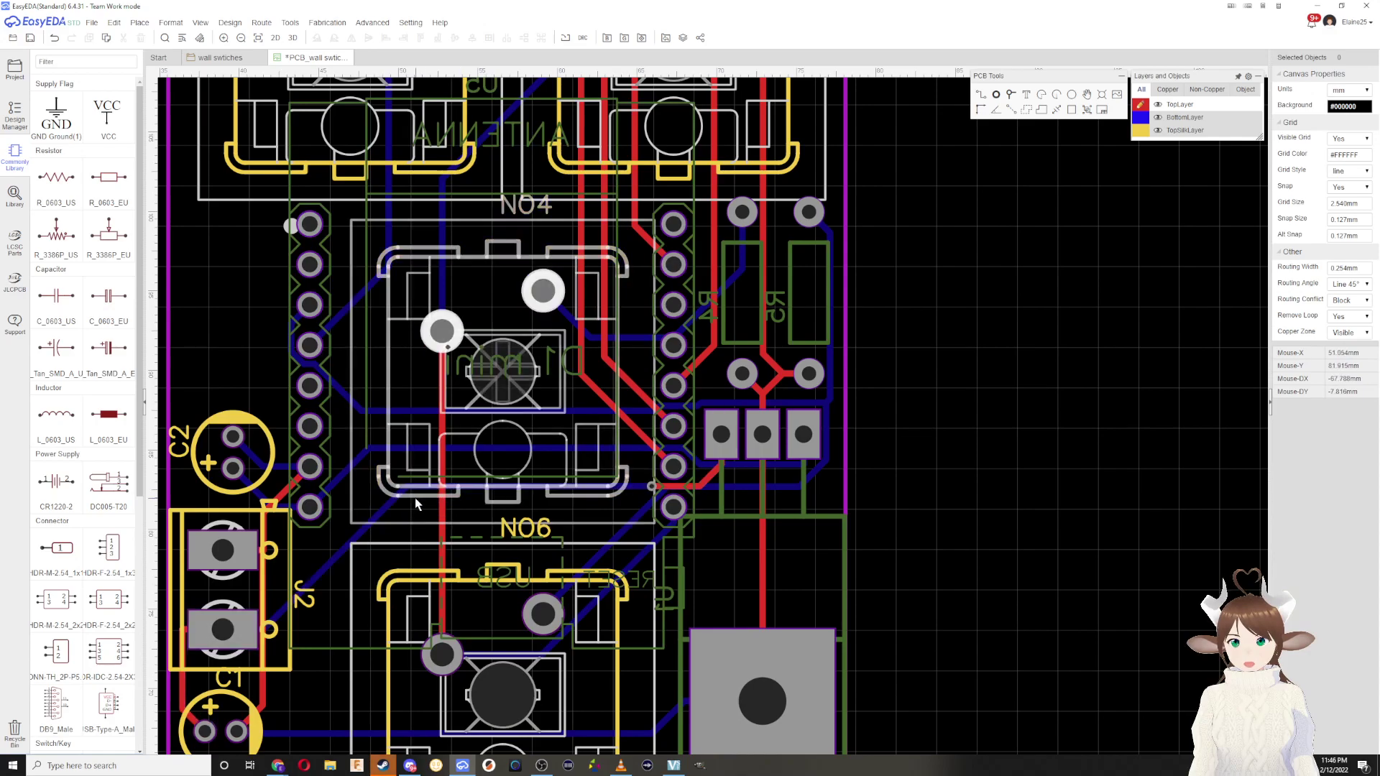
left_click(531, 487)
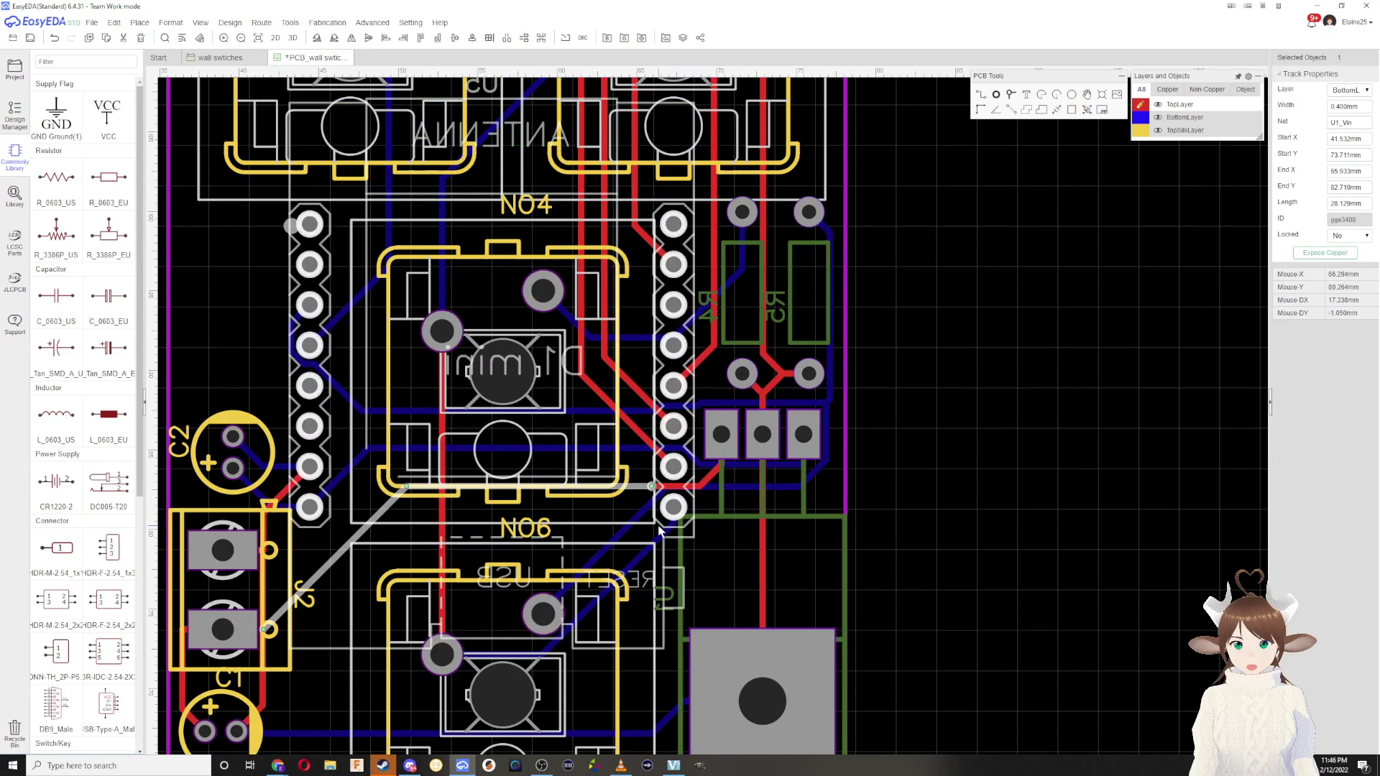
left_click_drag(675, 487, 666, 585)
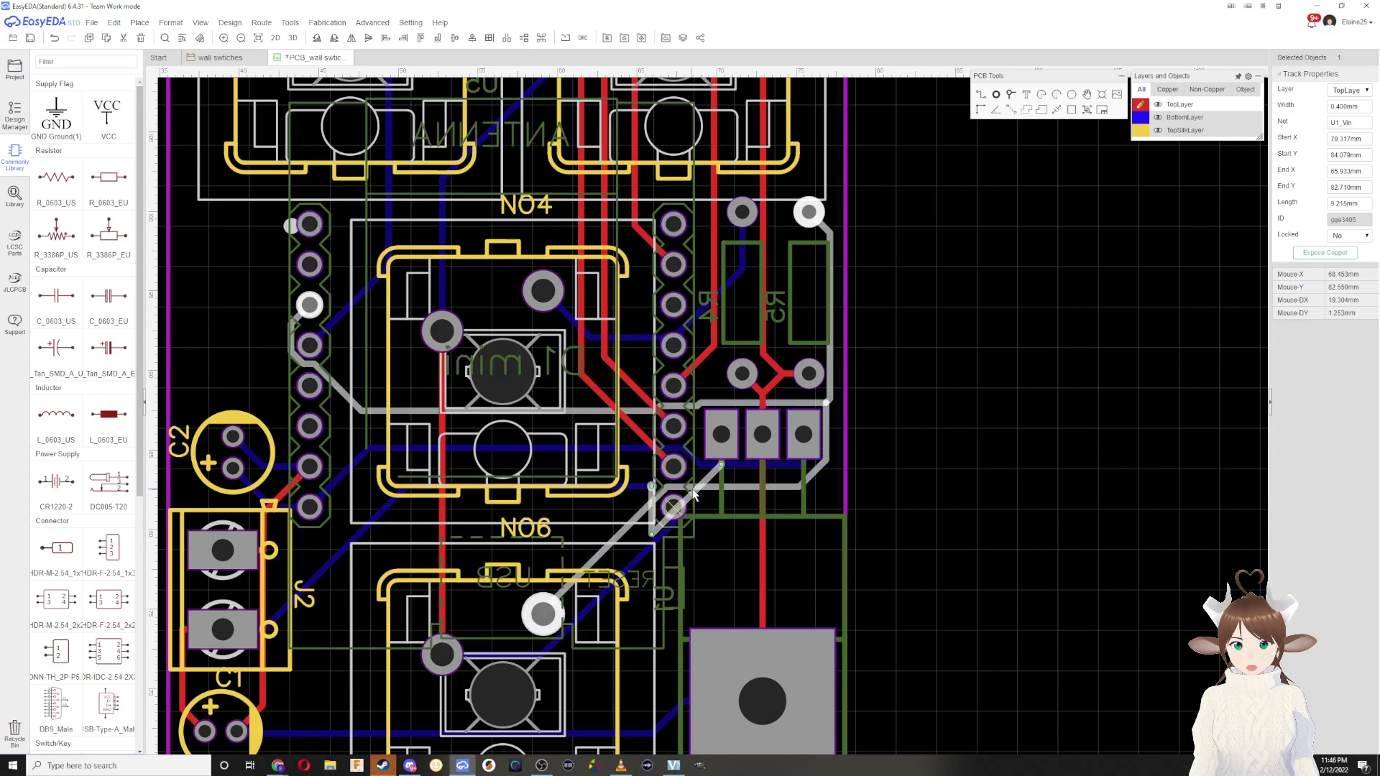
left_click_drag(693, 537, 692, 605)
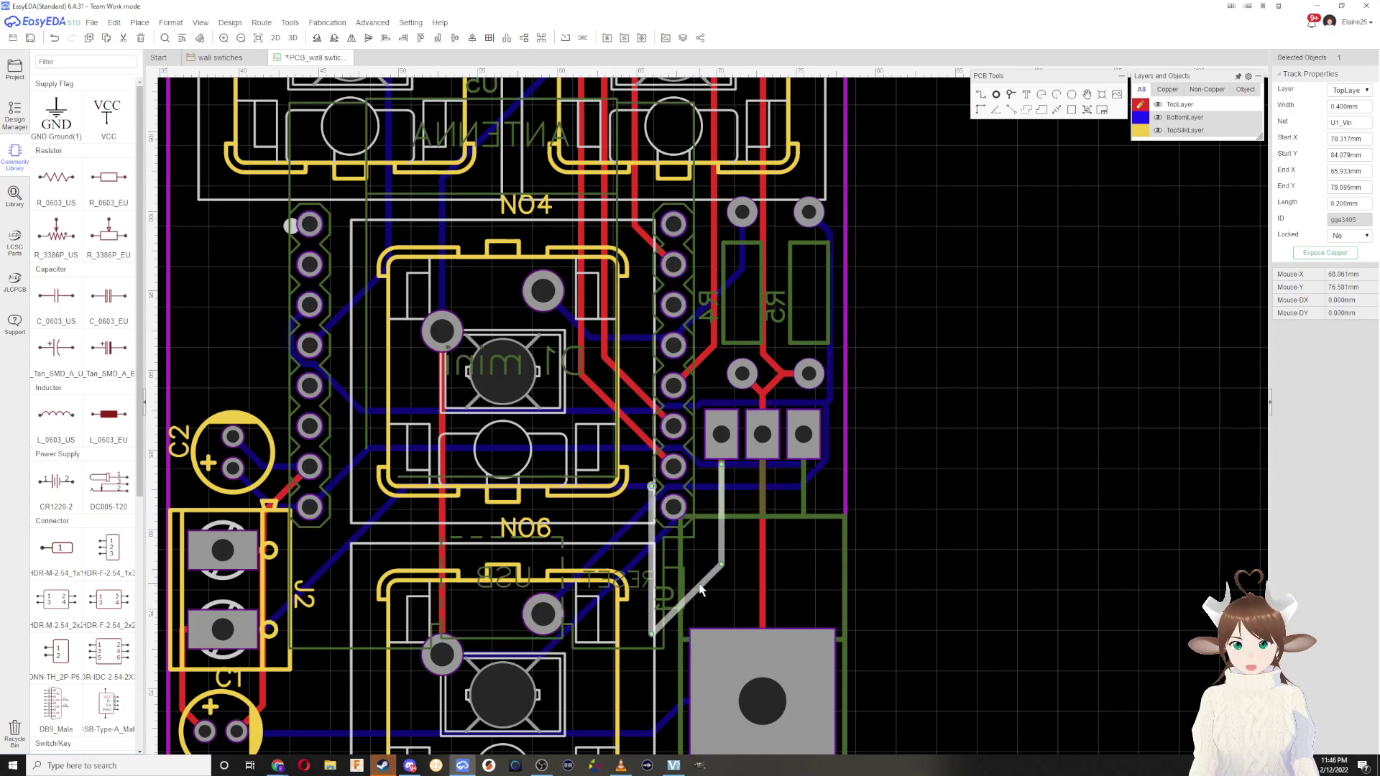
left_click_drag(629, 487, 619, 526)
scroll(622, 532, "up", 2)
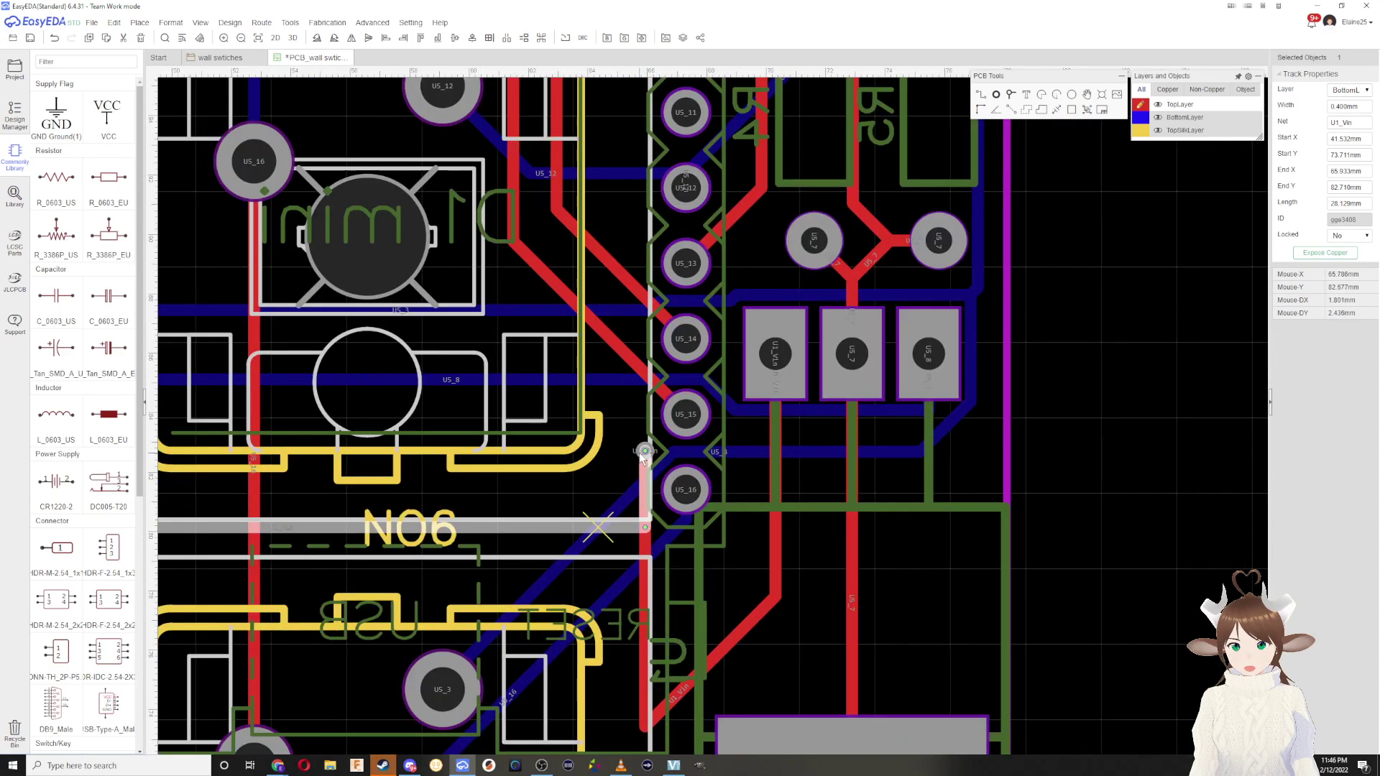
left_click_drag(644, 457, 575, 508)
scroll(562, 536, "down", 2)
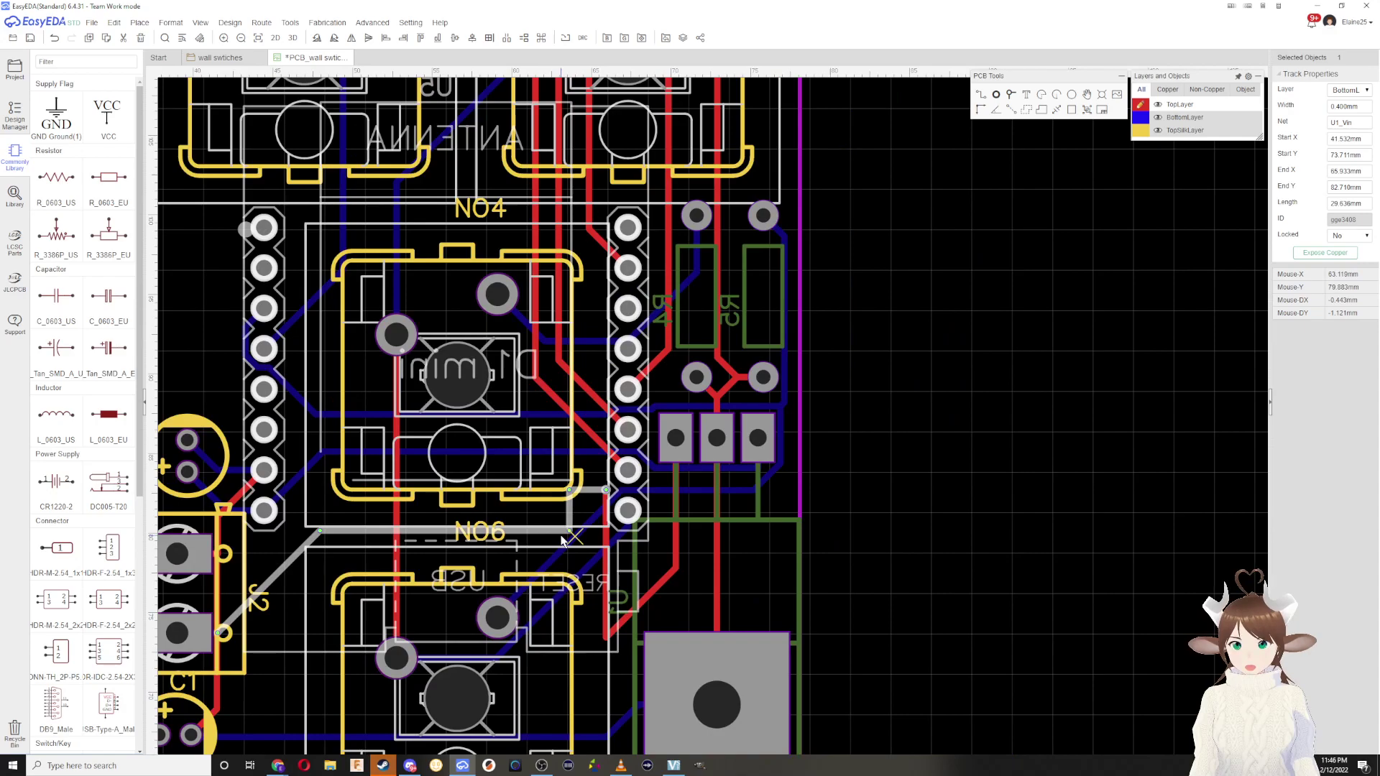
key("ctrl+z")
Step: Move the U1_Vin via and its top-layer track into the gap between NO4 and NO6, at about X 62.5 mm, Y 79.8 mm
scroll(614, 501, "up", 3)
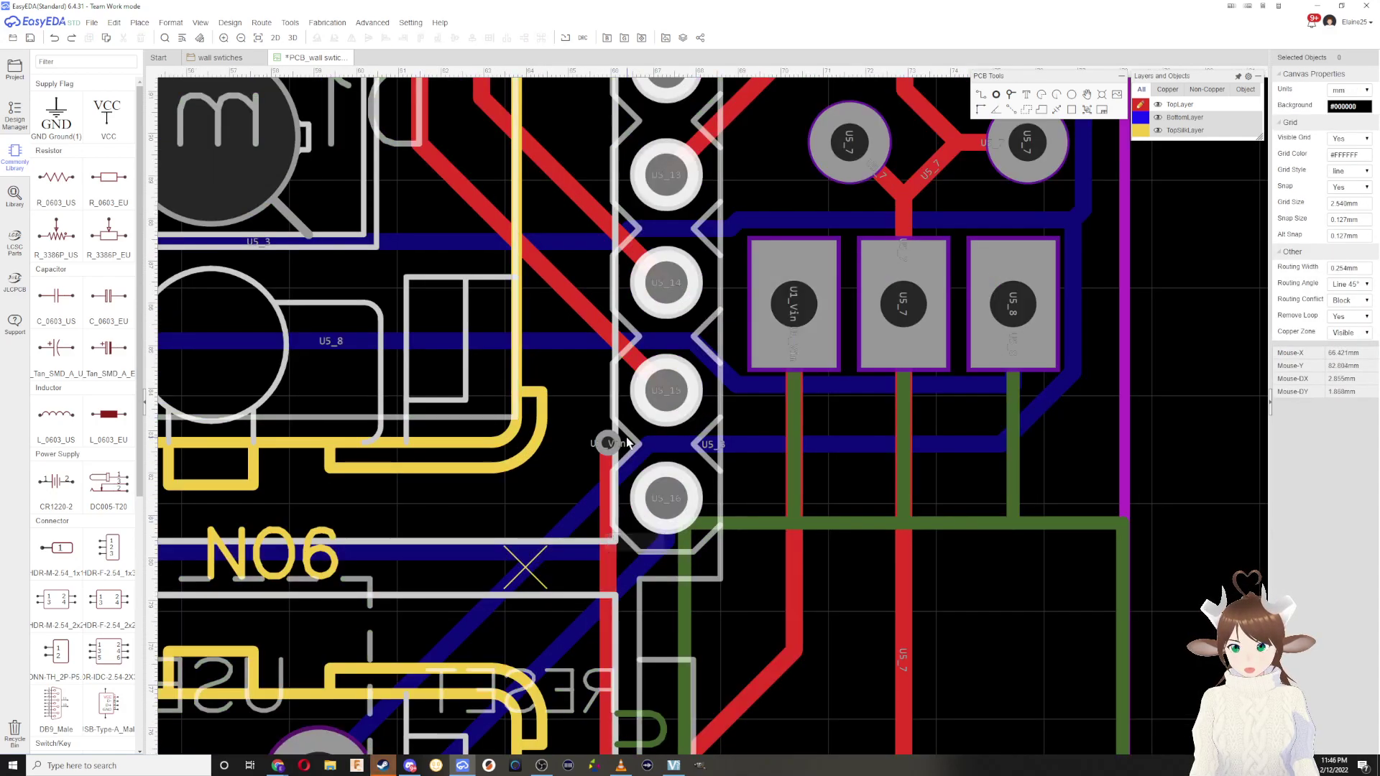
left_click(606, 490)
left_click_drag(526, 535, 468, 569)
scroll(453, 579, "down", 2)
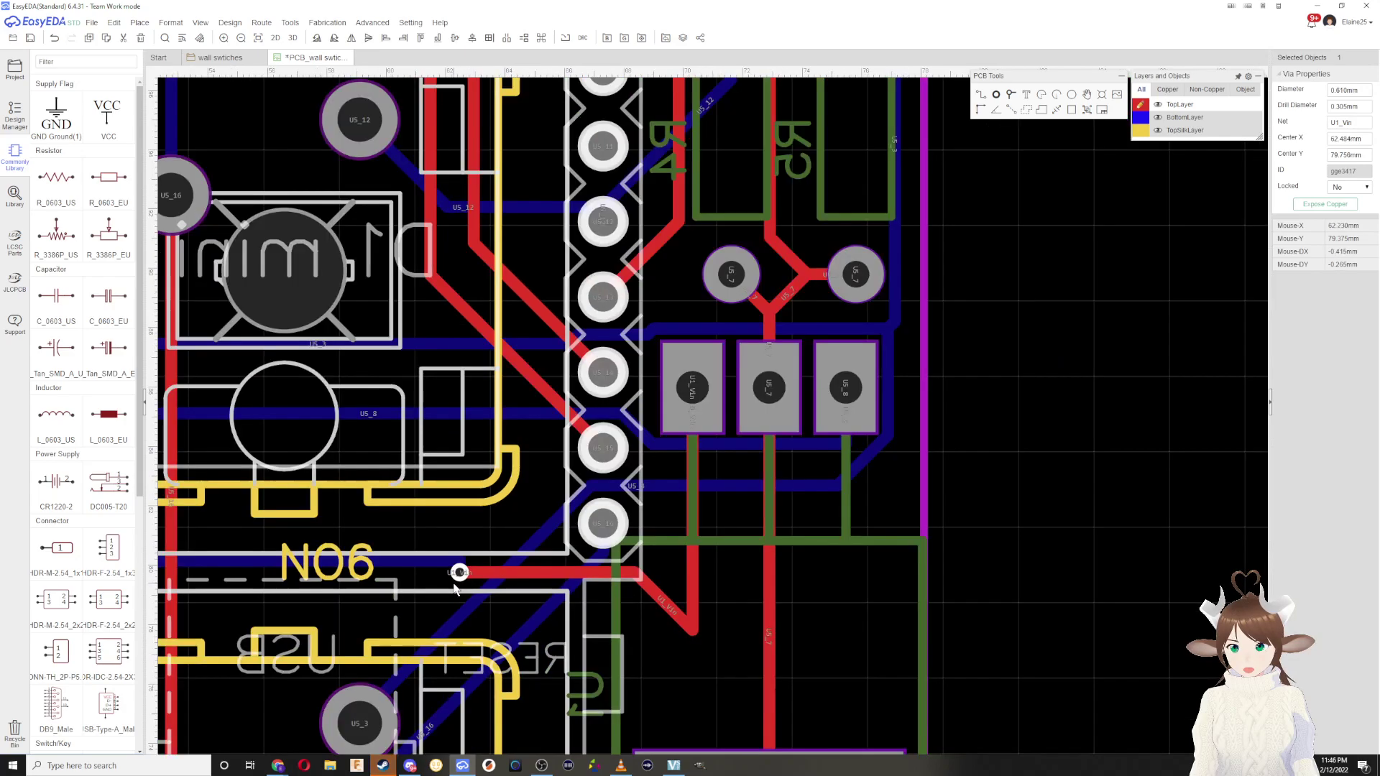
right_click_drag(472, 549, 576, 501)
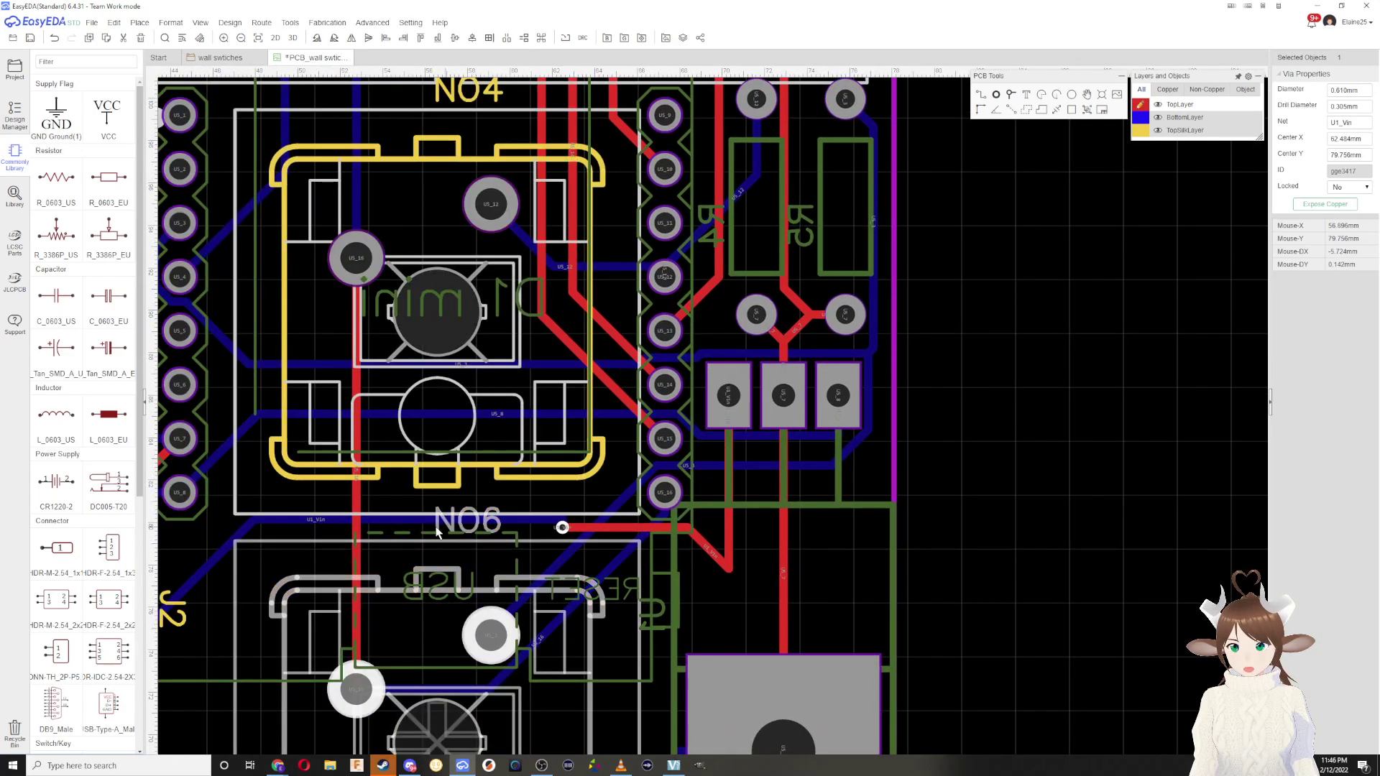
Step: Align the bottom-layer U1_Vin track with the via between NO4 and NO6 and reconnect its end to the via
left_click(411, 526)
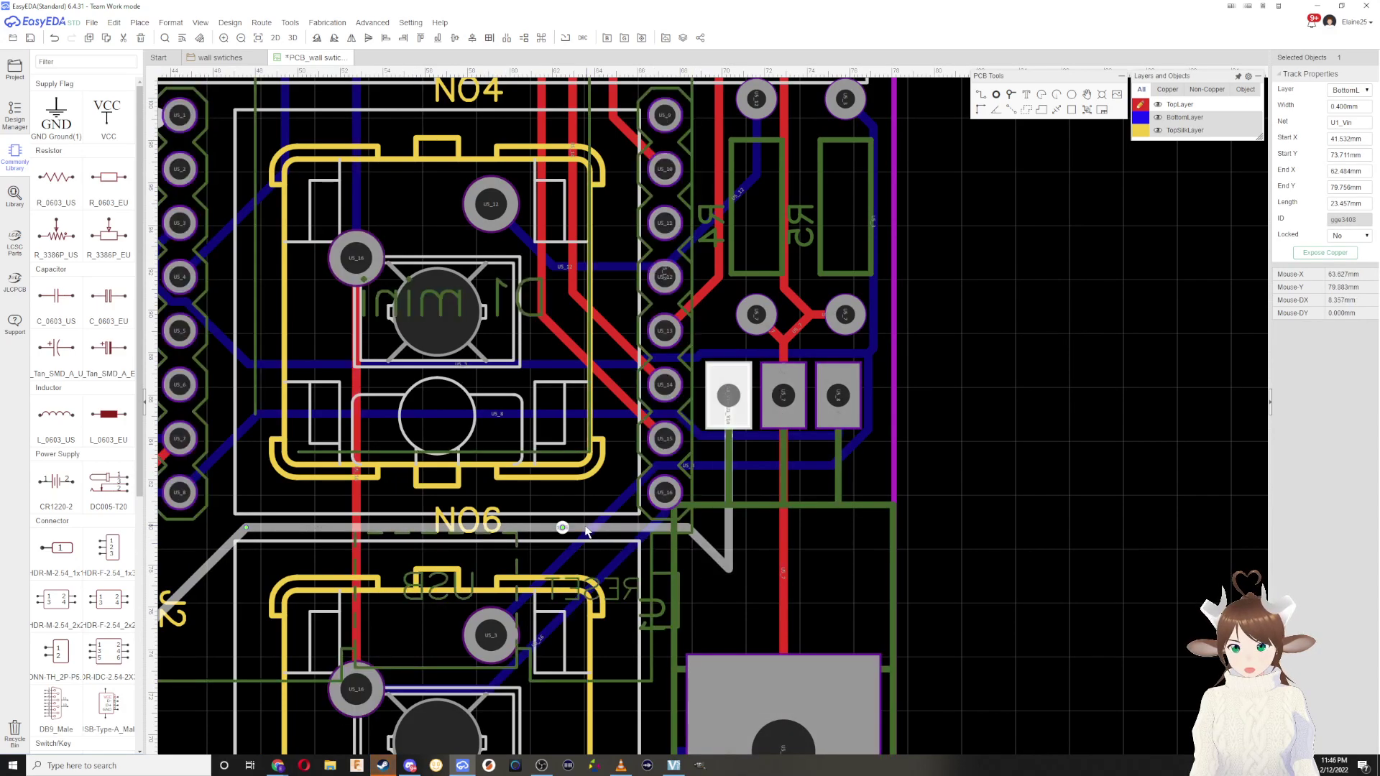
left_click_drag(563, 528, 523, 525)
scroll(514, 550, "down", 3)
scroll(512, 546, "up", 2)
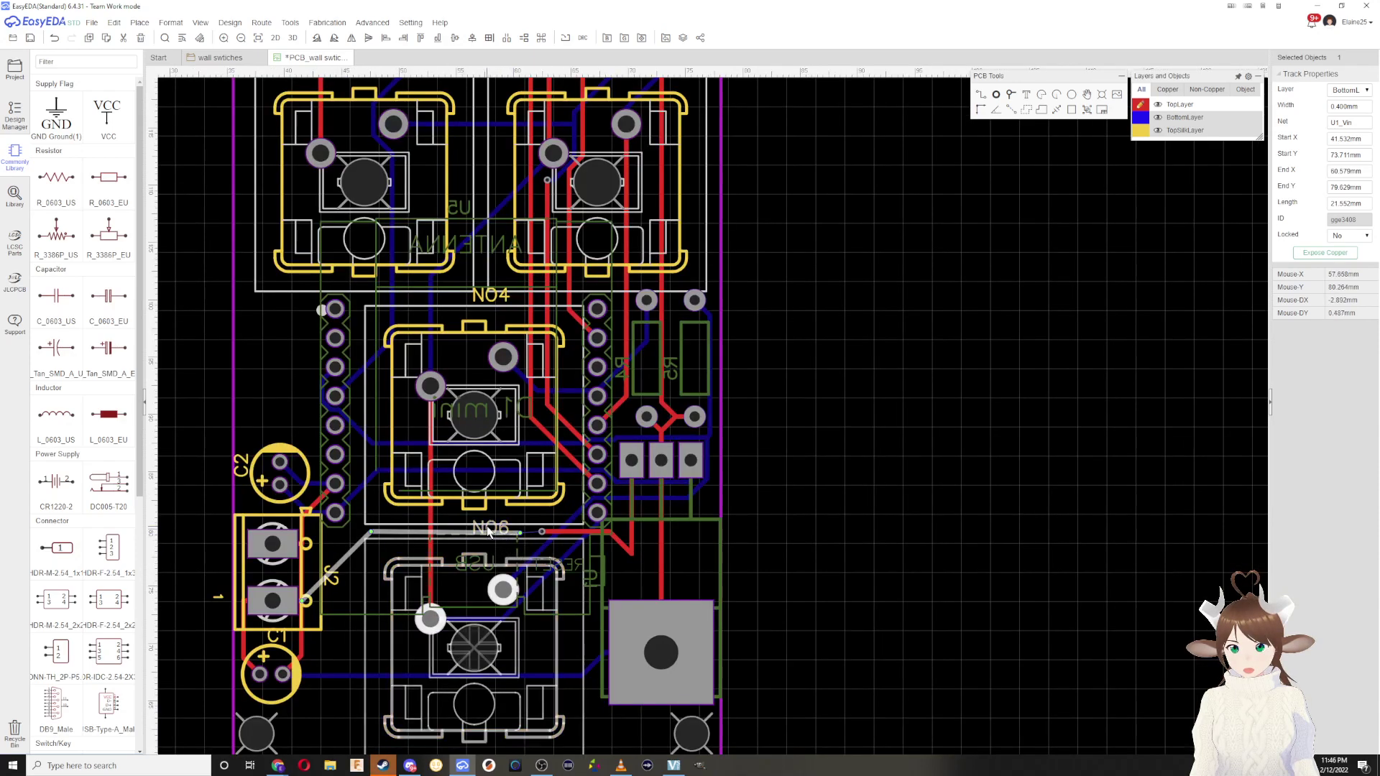
left_click_drag(521, 533, 543, 532)
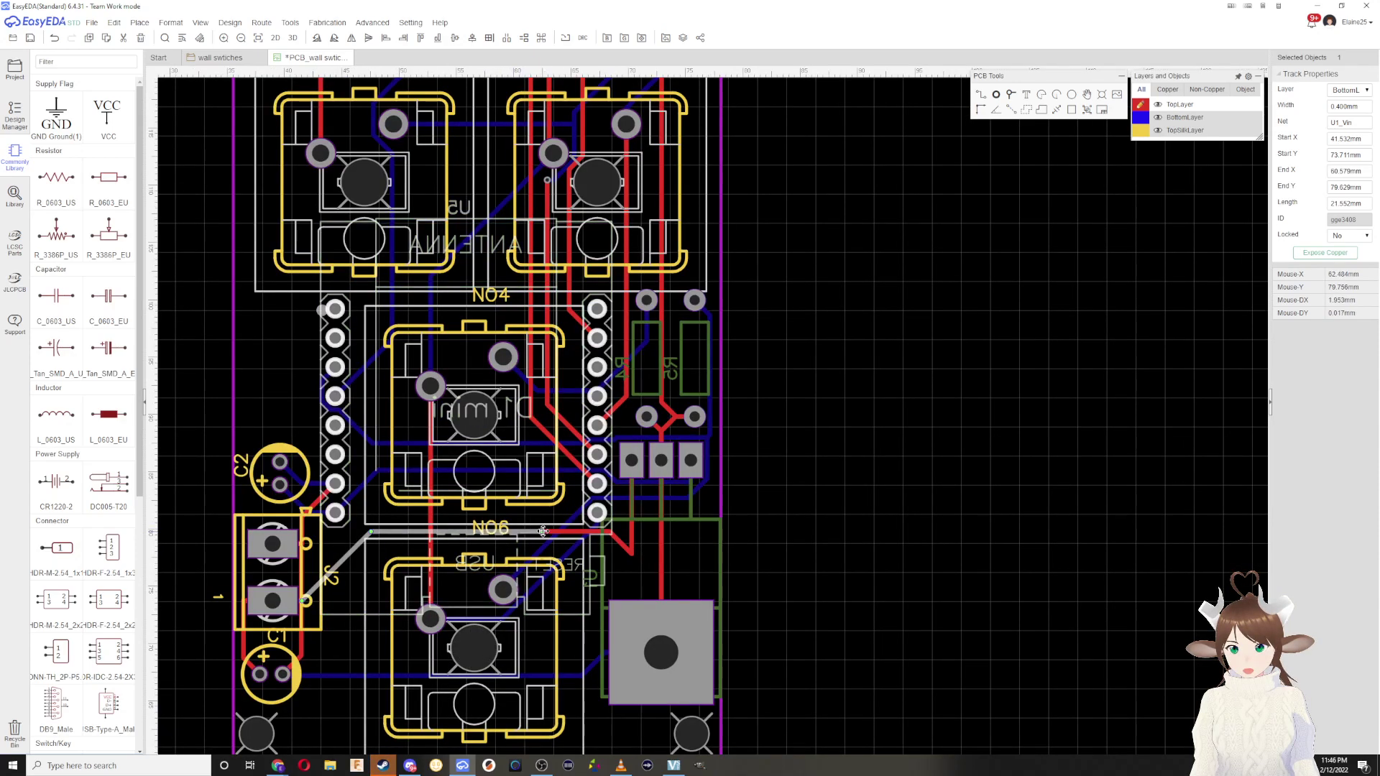
Step: Move the U1_Vin via down to the lower edge of the NO6 switch, at about X 59.7 mm, Y 61.2 mm
scroll(545, 537, "up", 3)
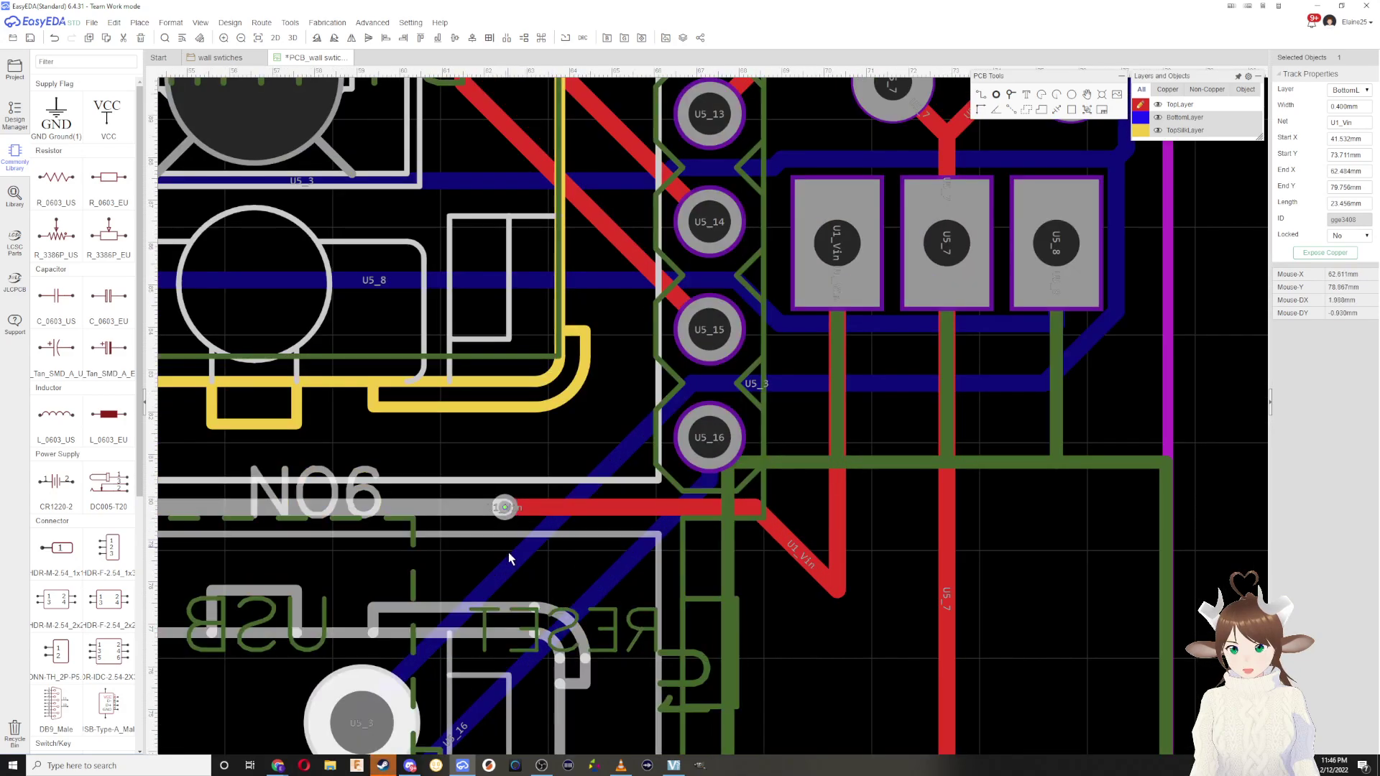
left_click(505, 508)
scroll(504, 508, "down", 3)
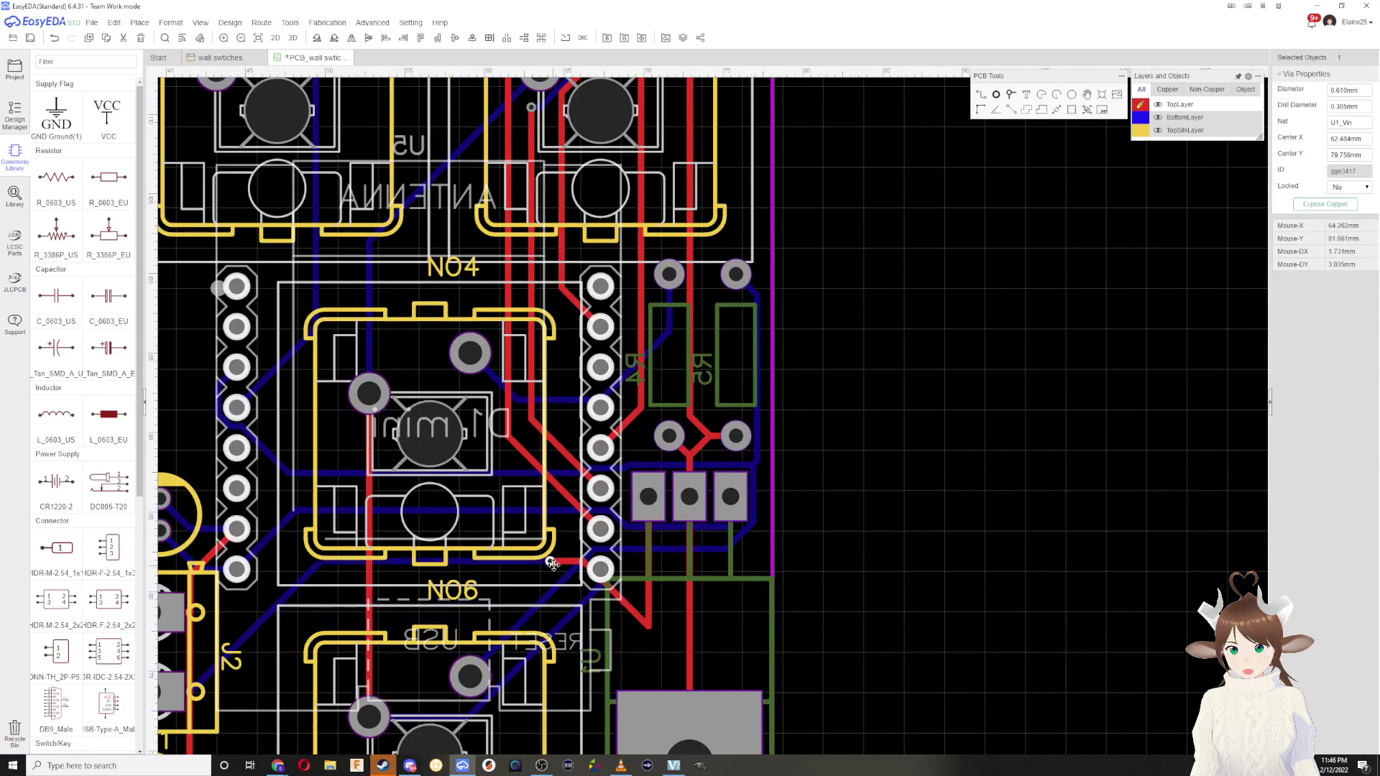
scroll(552, 564, "down", 2)
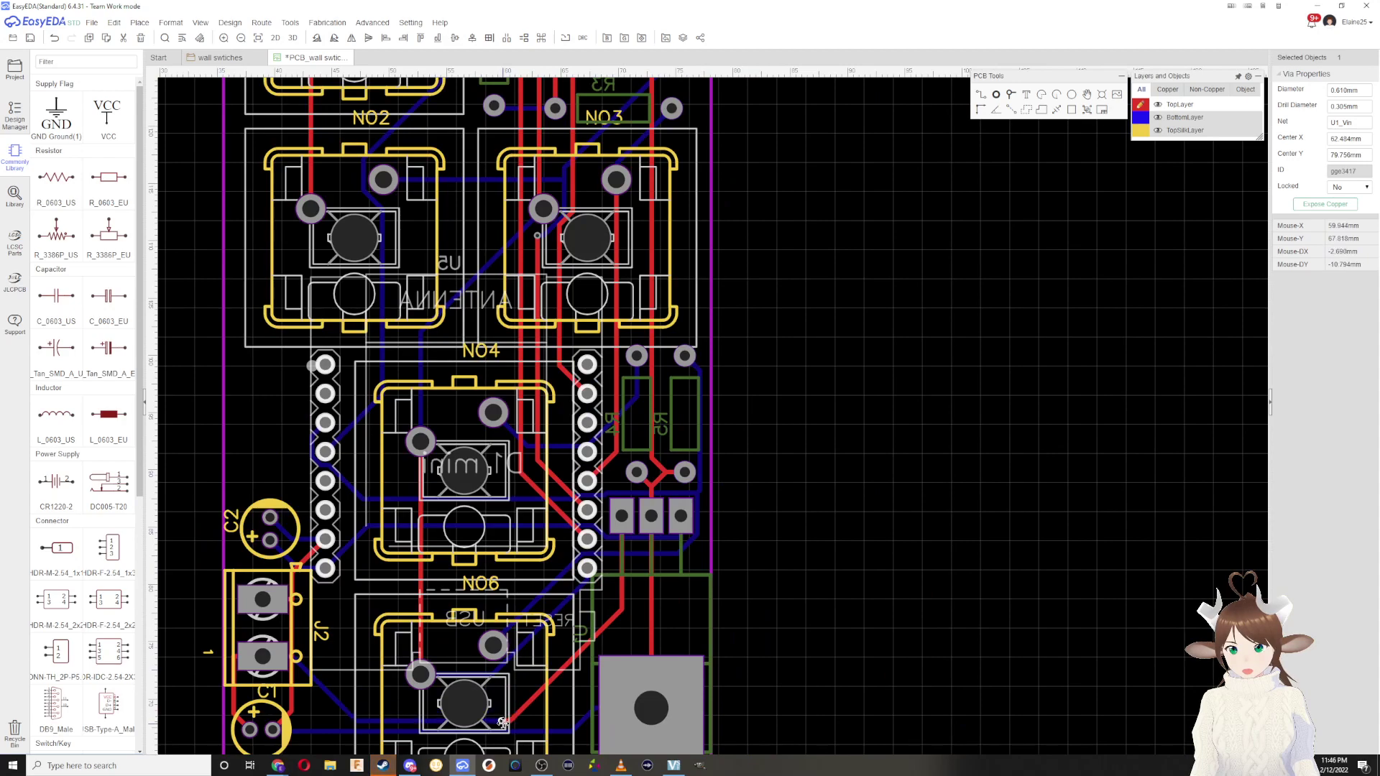
scroll(503, 713, "down", 2)
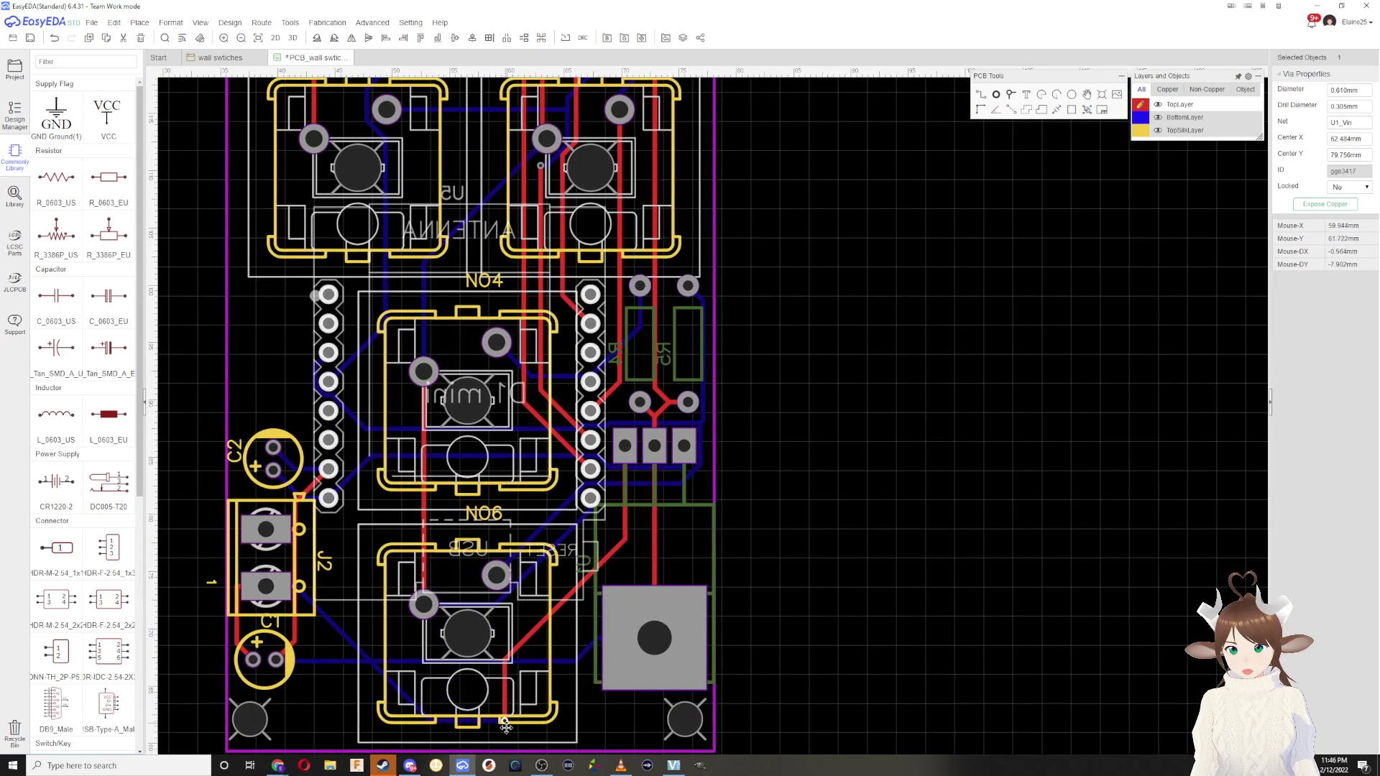
left_click_drag(506, 733, 504, 730)
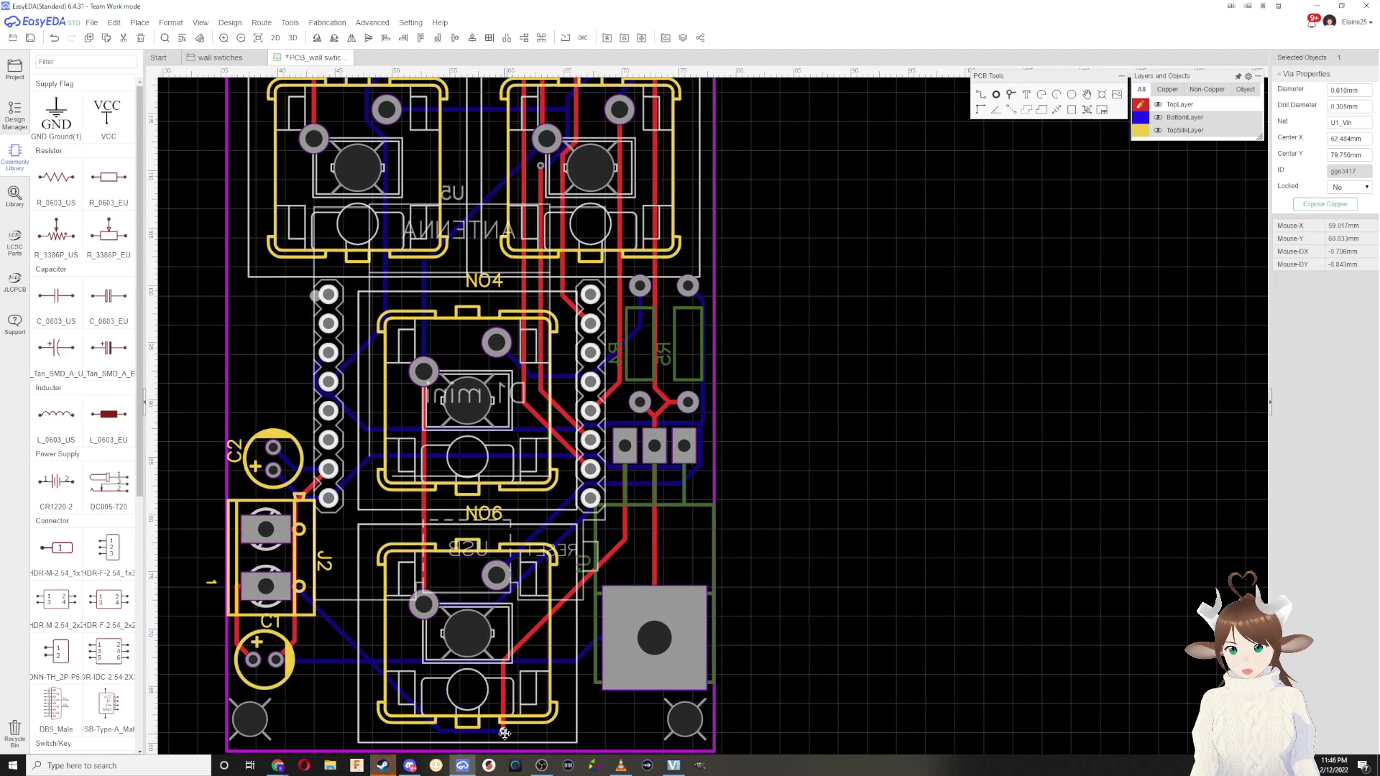
Step: Shift the vertical top-layer U1_Vin segment out of the NO6 switch to run between NO6 and the U1 regulator
scroll(518, 649, "up", 2)
left_click(539, 631)
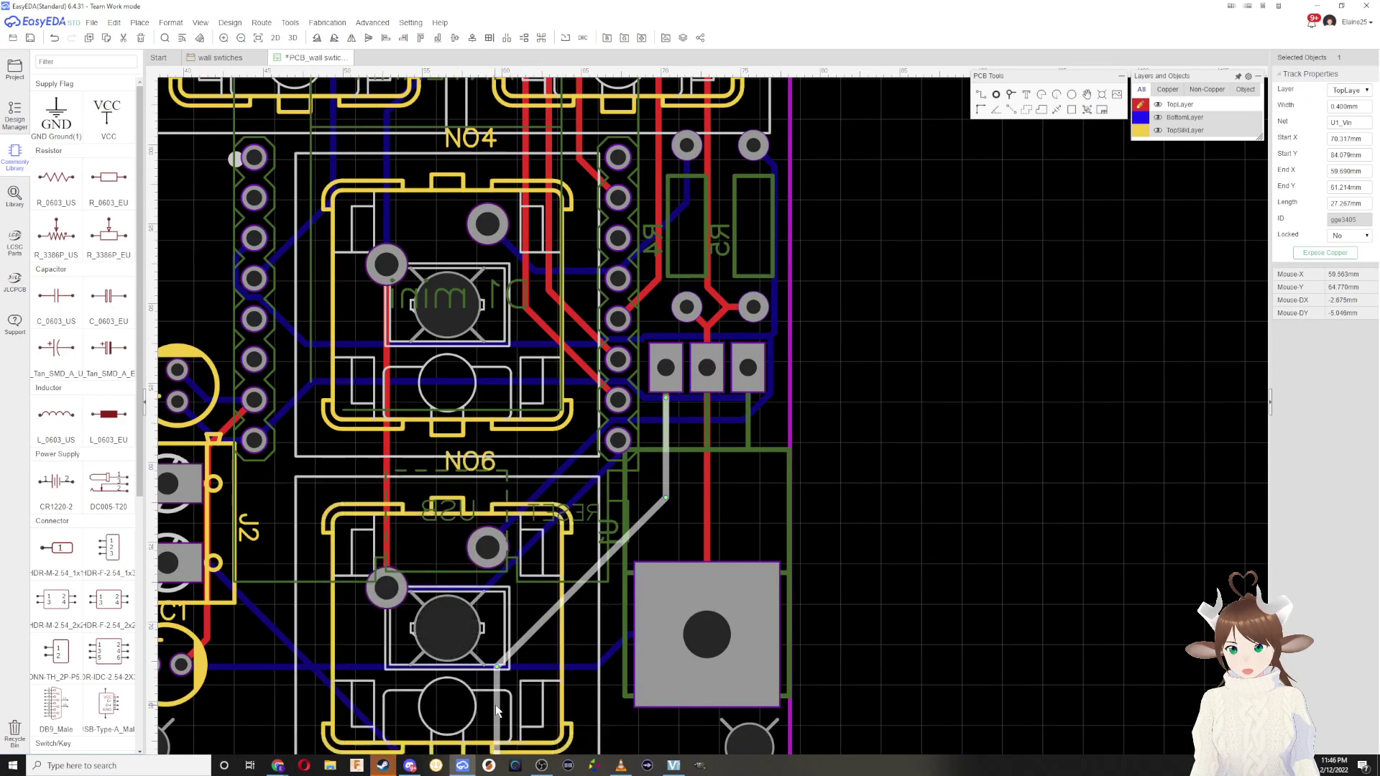
left_click_drag(496, 711, 600, 721)
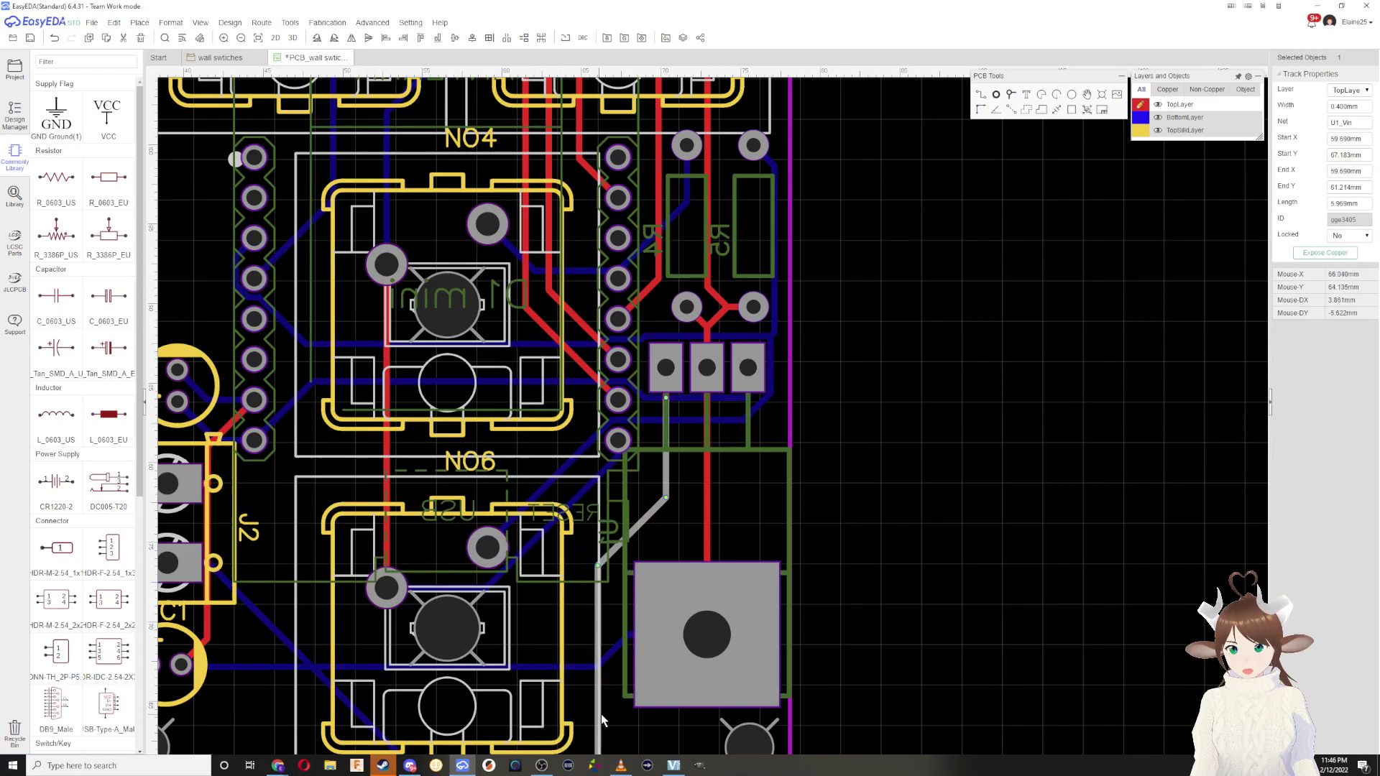
scroll(636, 427, "up", 1)
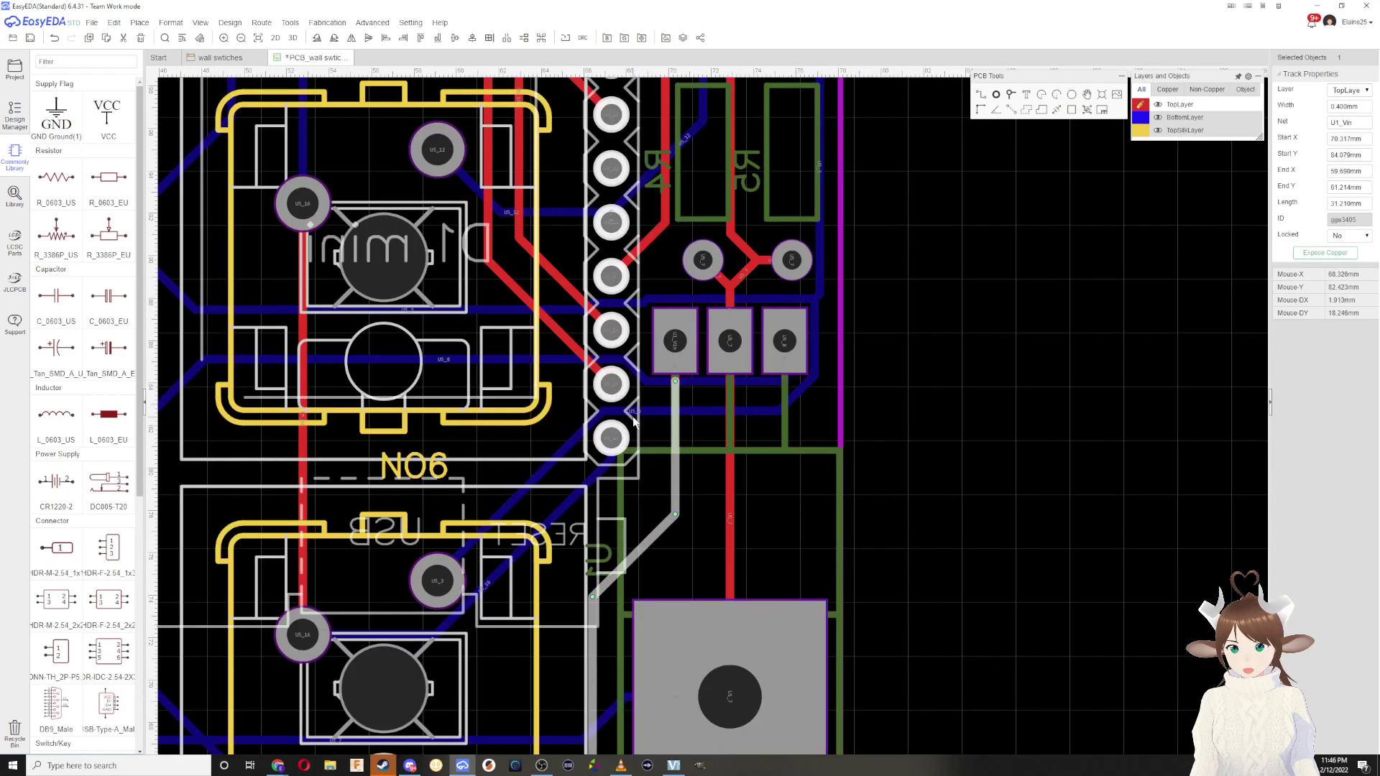
scroll(635, 424, "down", 2)
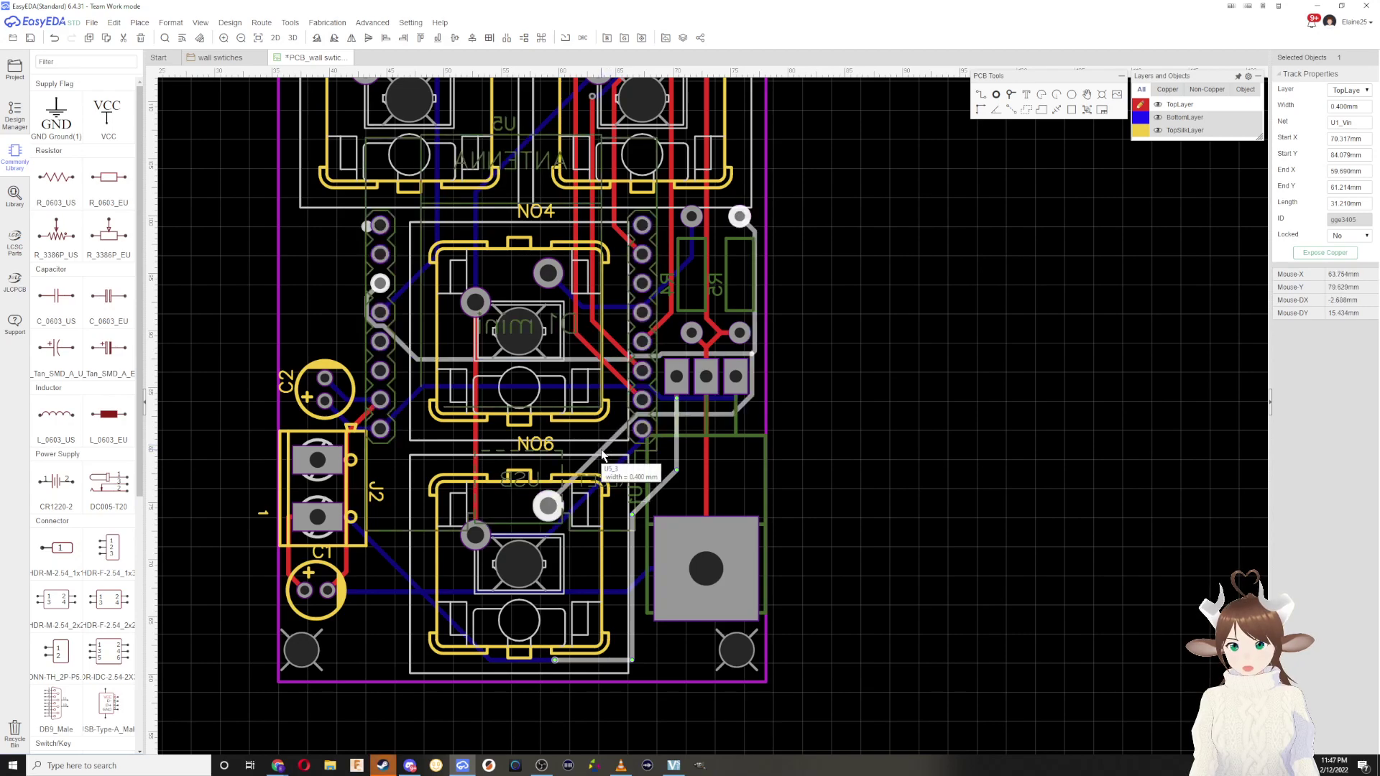
scroll(603, 454, "up", 2)
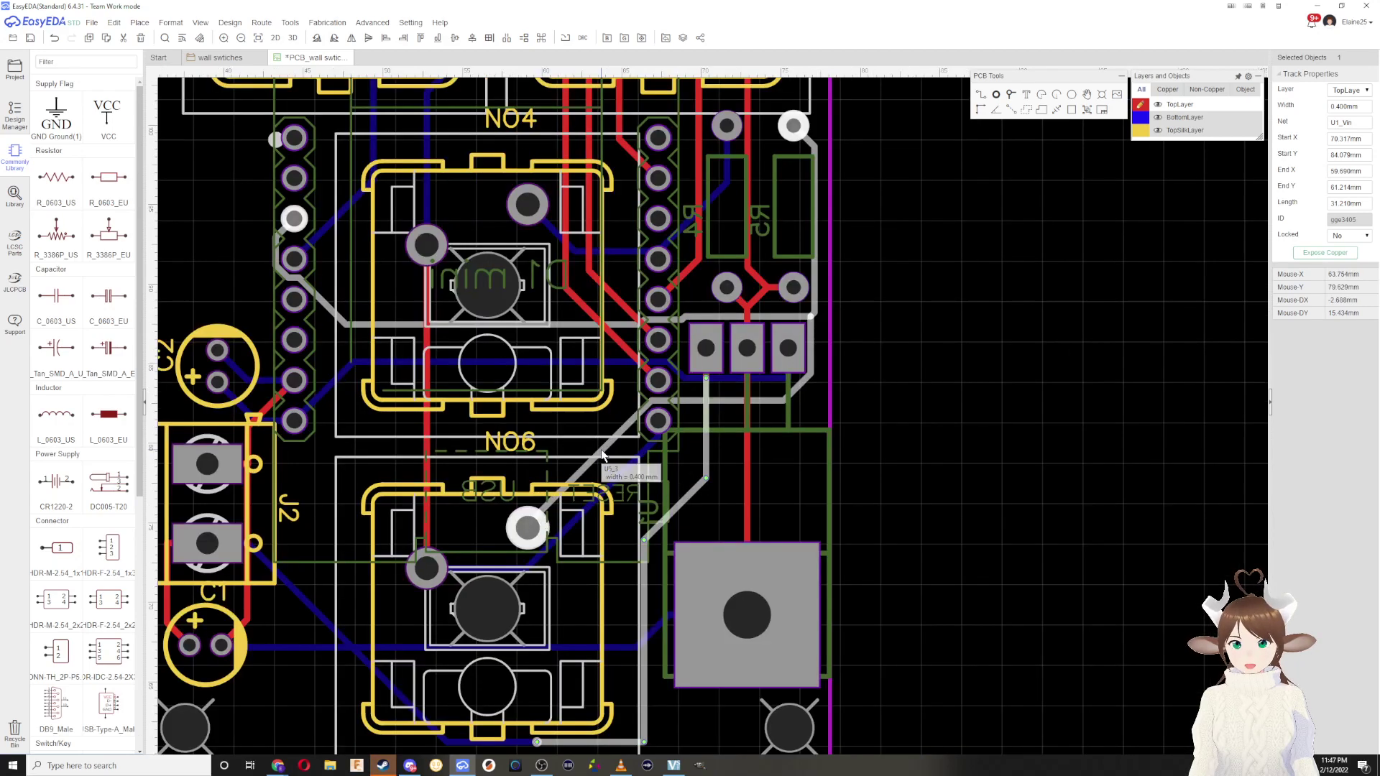
Step: Delete the bottom-layer U5_3 track running from the third U5 pin under the NO4 switch to above the U1 pins
left_click(730, 450)
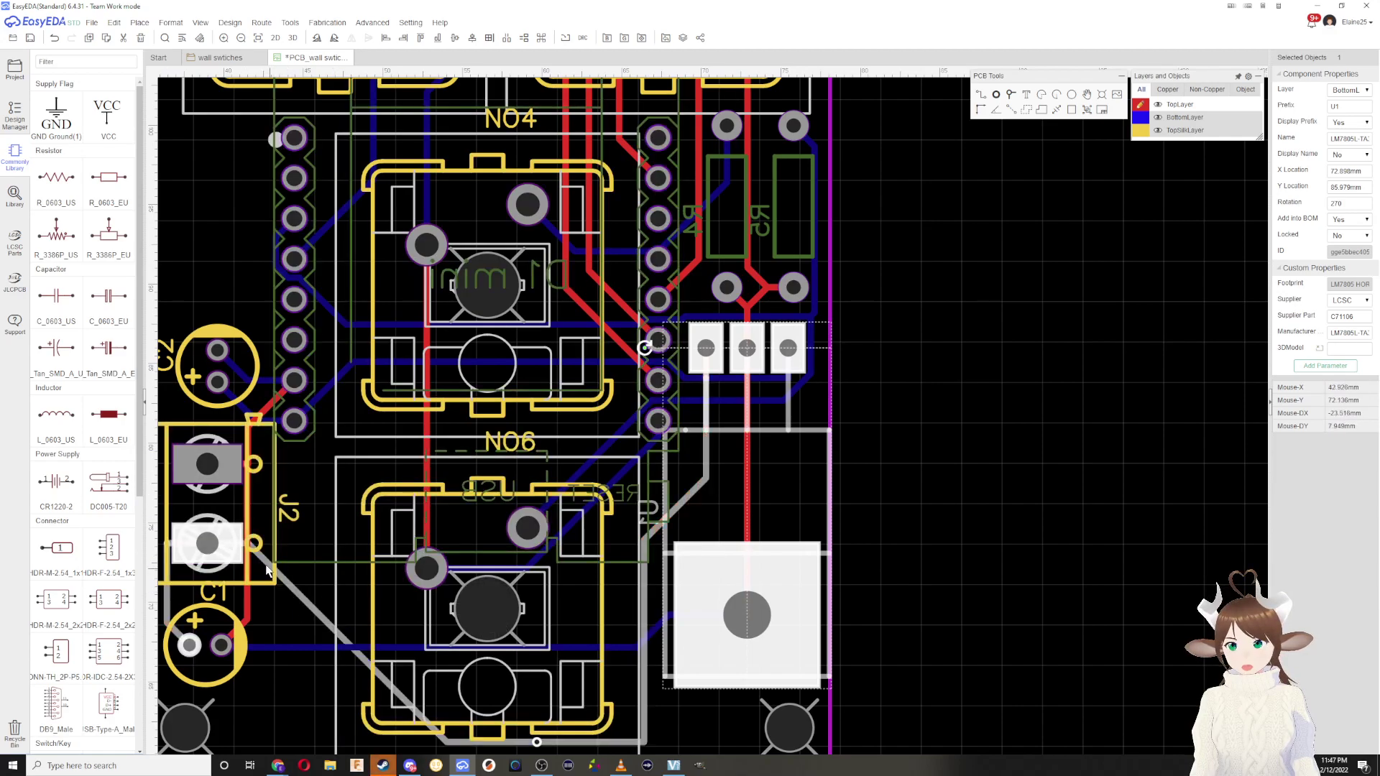
scroll(261, 532, "up", 2)
scroll(359, 354, "down", 3)
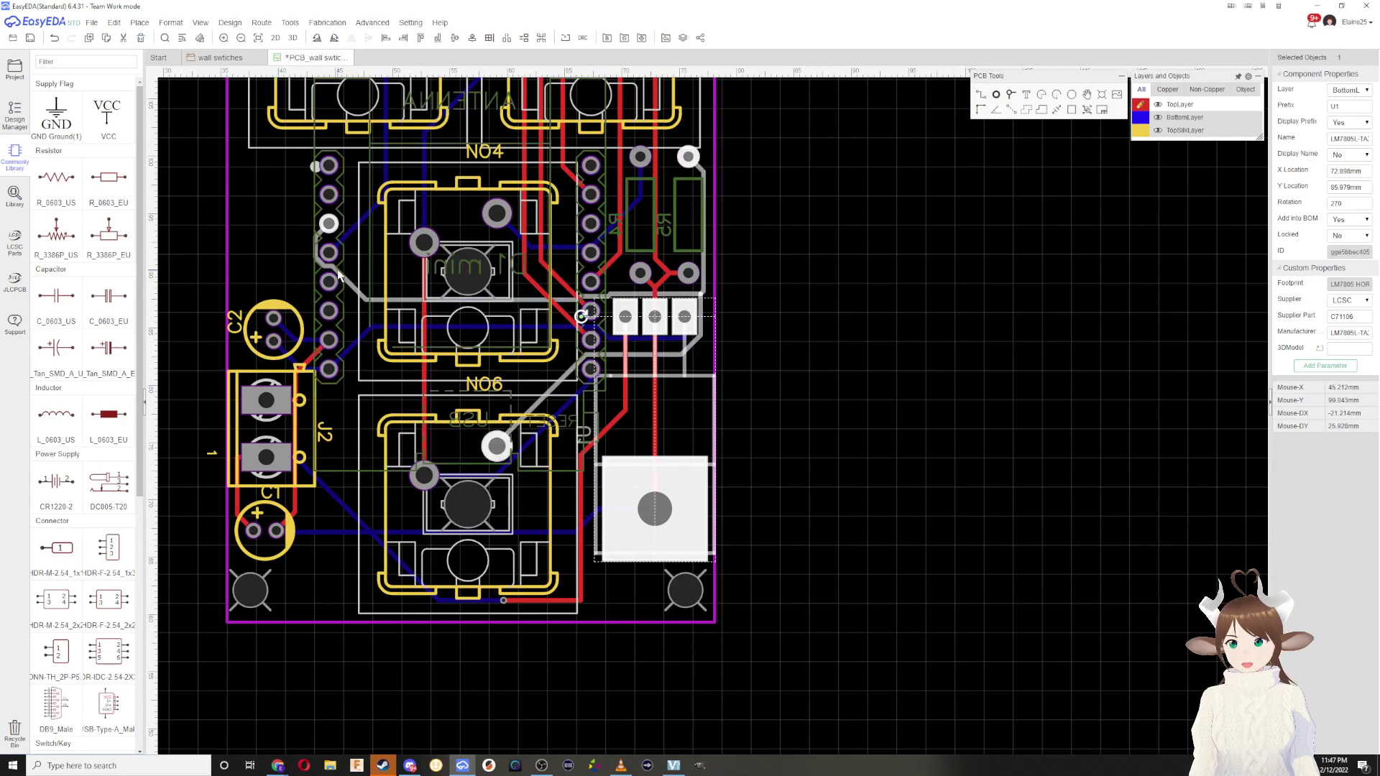
left_click(360, 298)
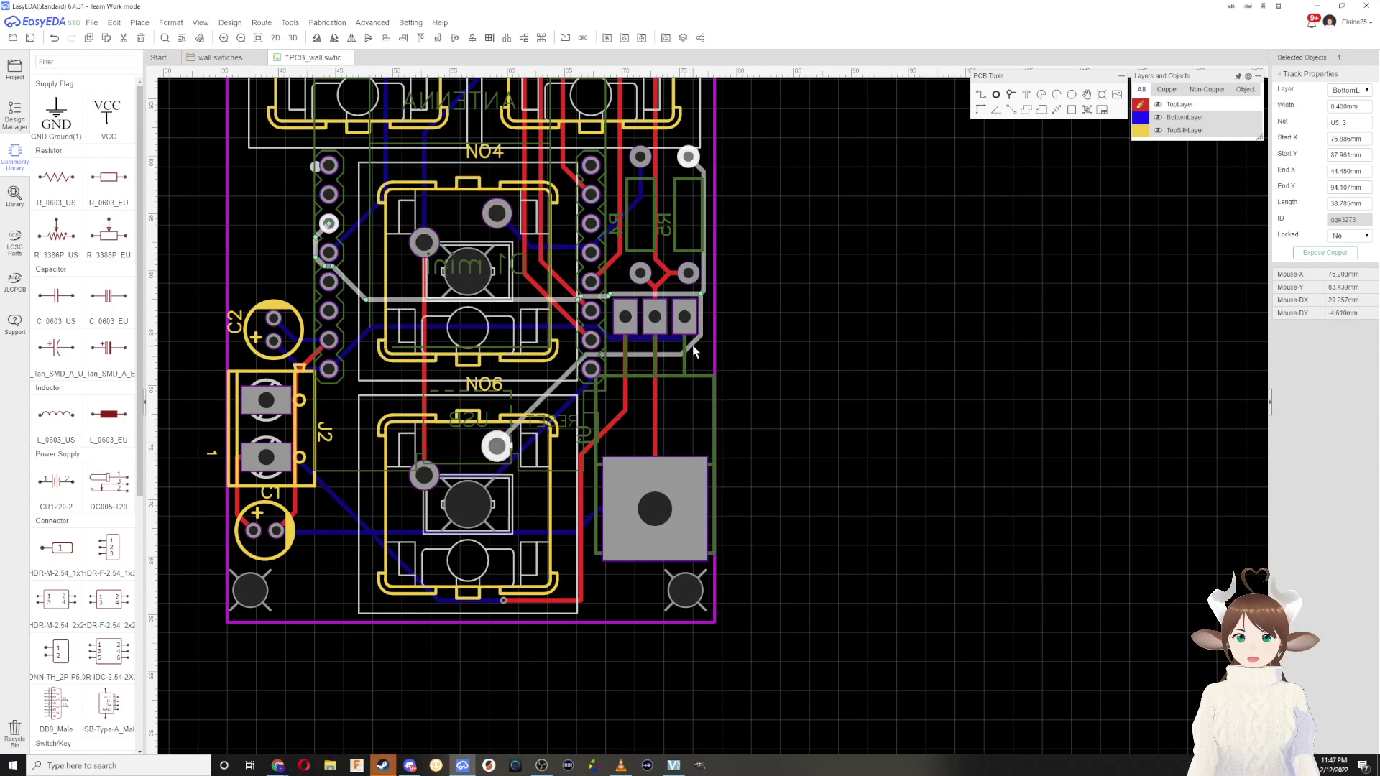
scroll(694, 350, "down", 1)
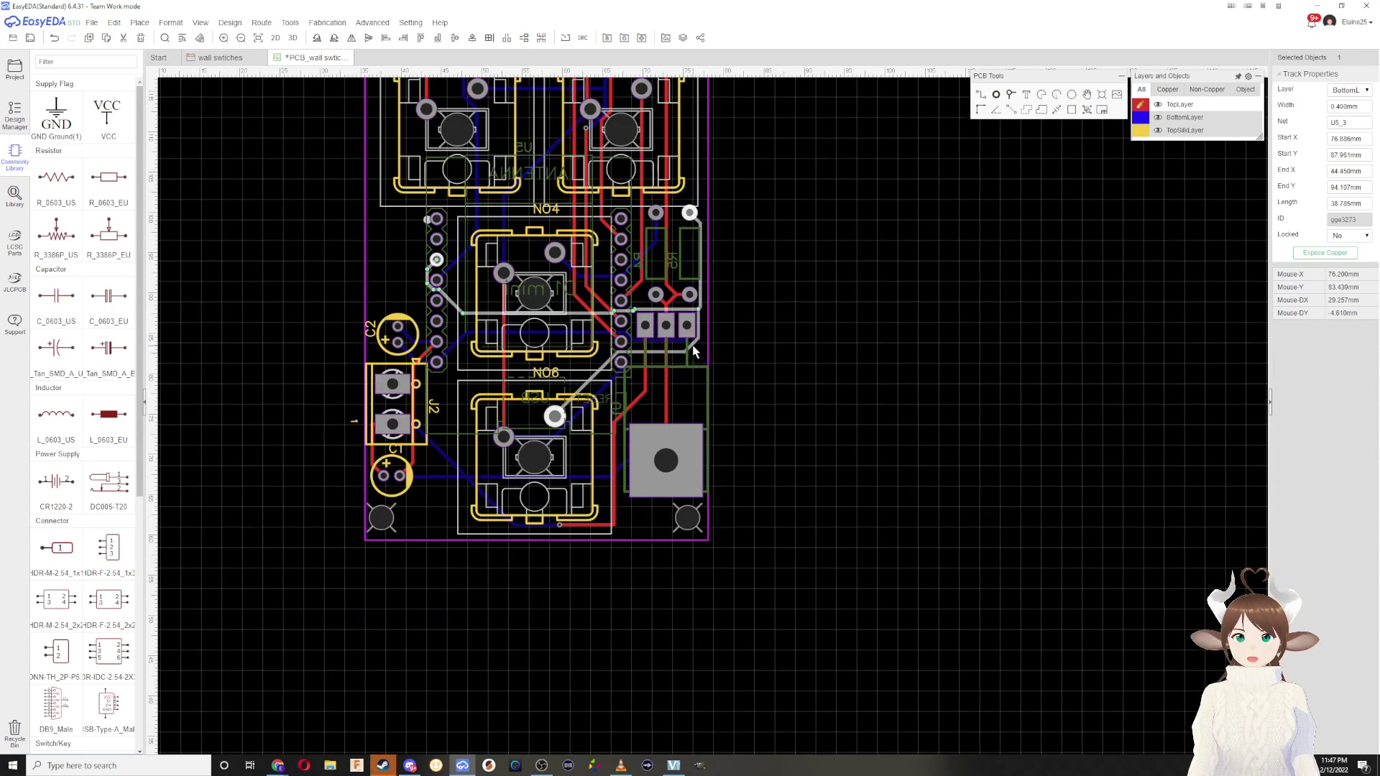
scroll(486, 302, "up", 1)
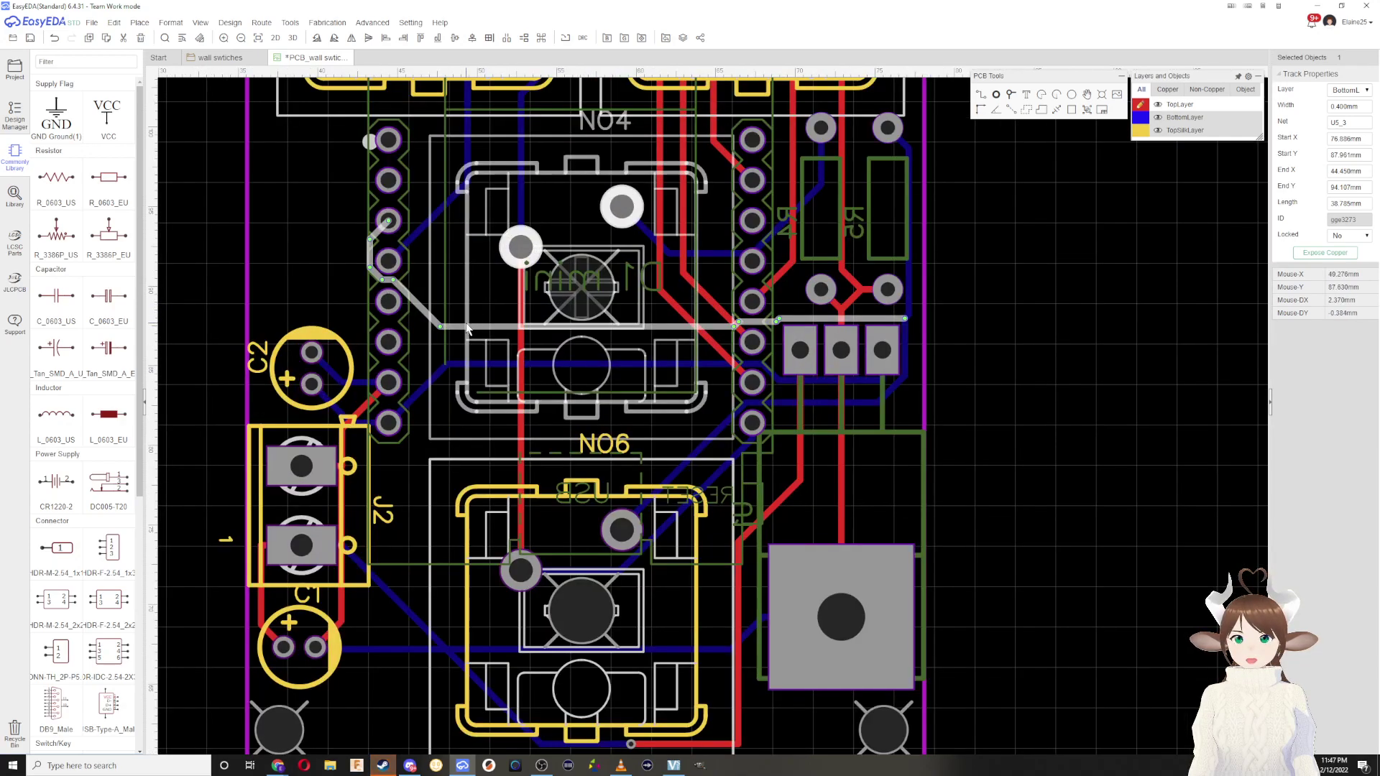
key("Delete")
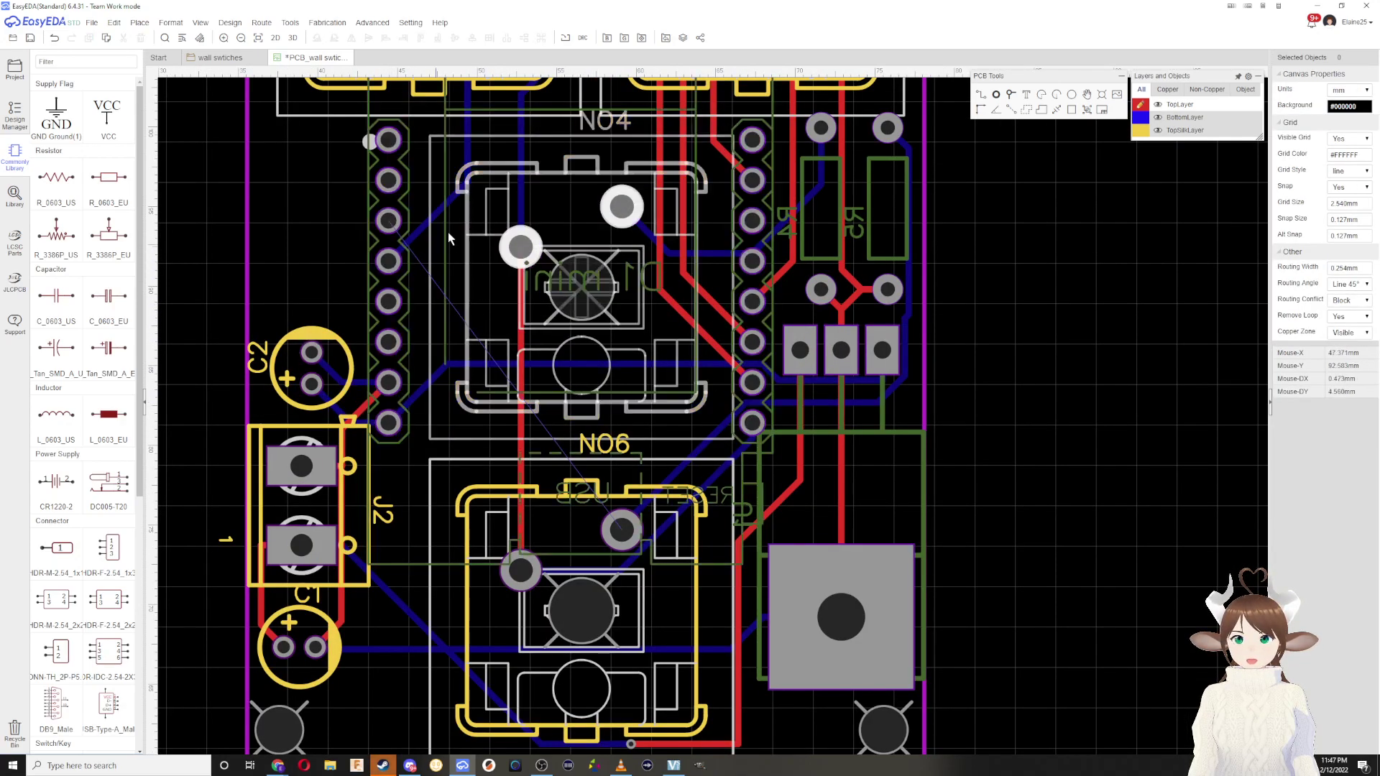
Step: Route a new top-layer U5_3 track from the third U5 pin down past NO4 and around to the upper pad of NO6
left_click(982, 97)
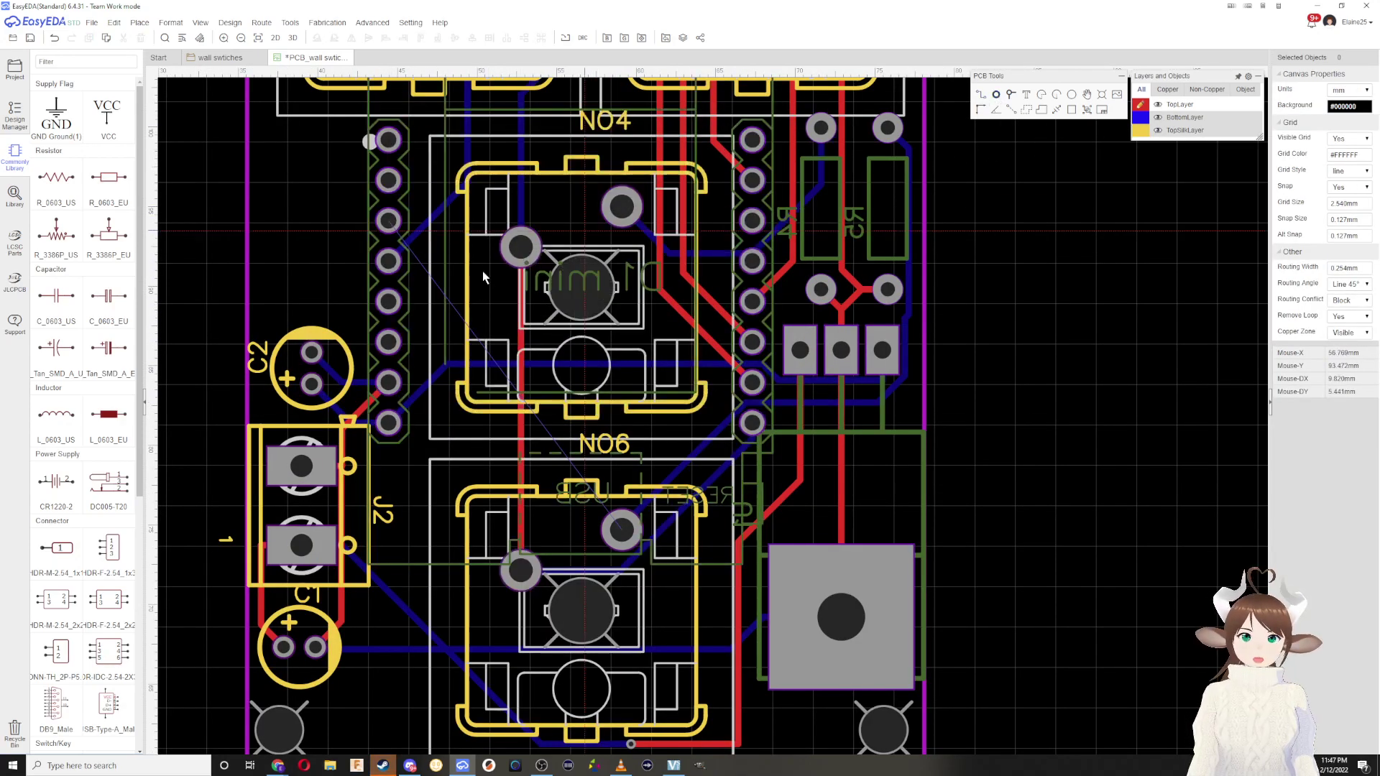
left_click(389, 221)
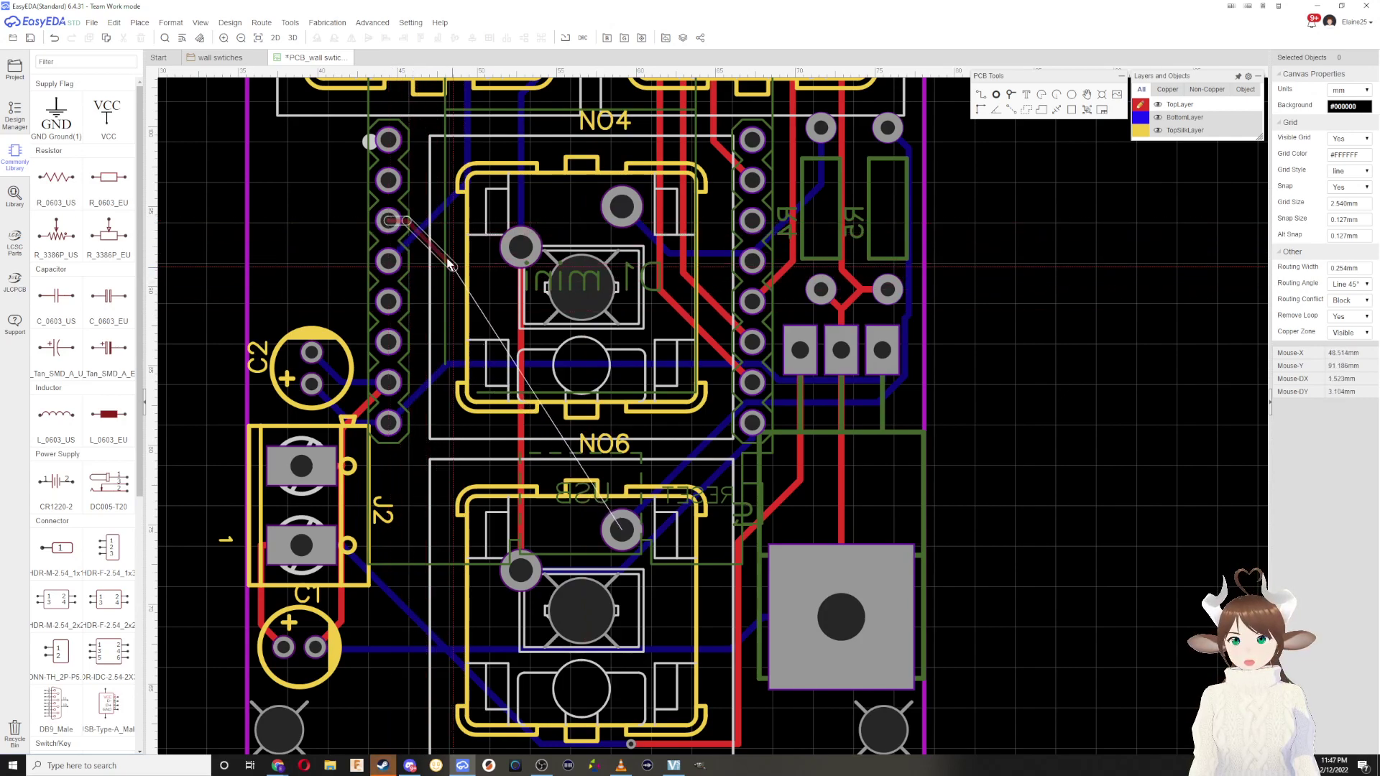
left_click(435, 230)
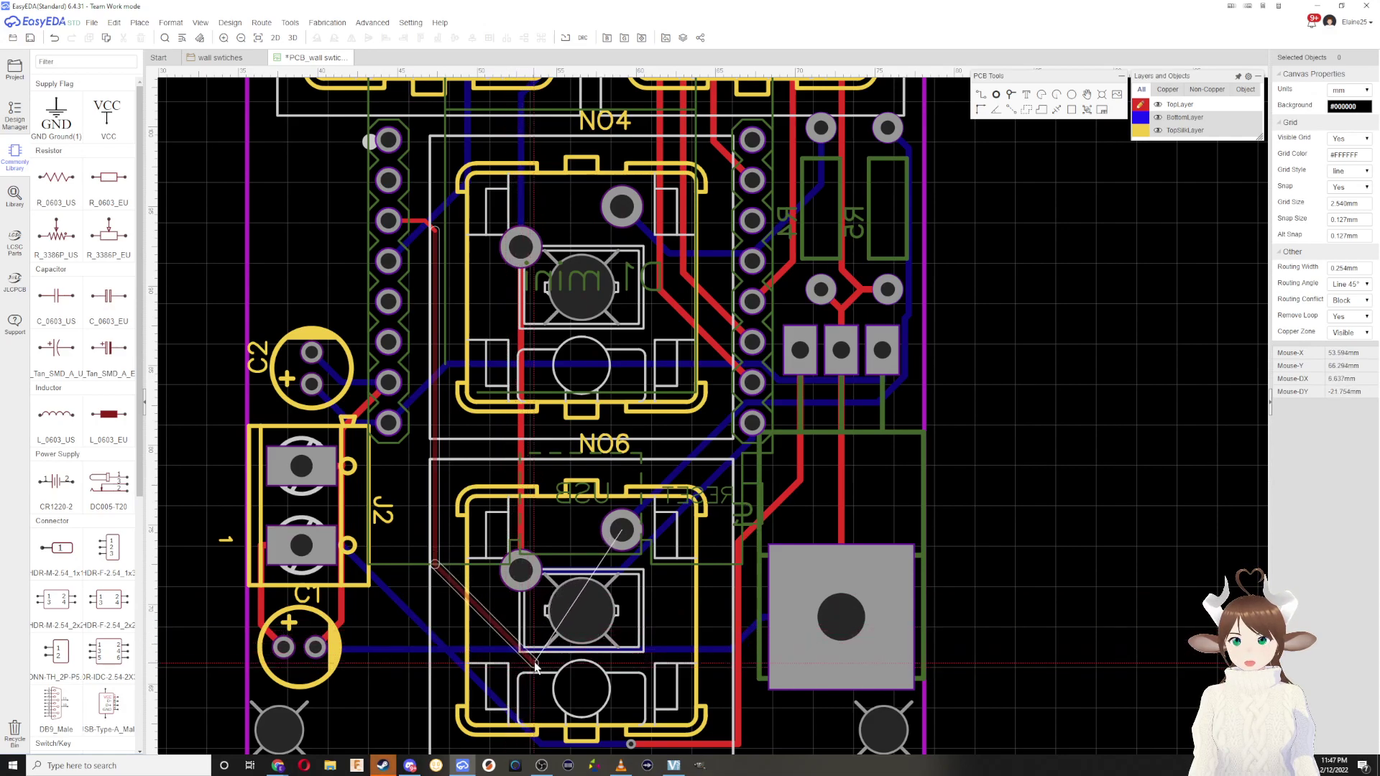
left_click(538, 655)
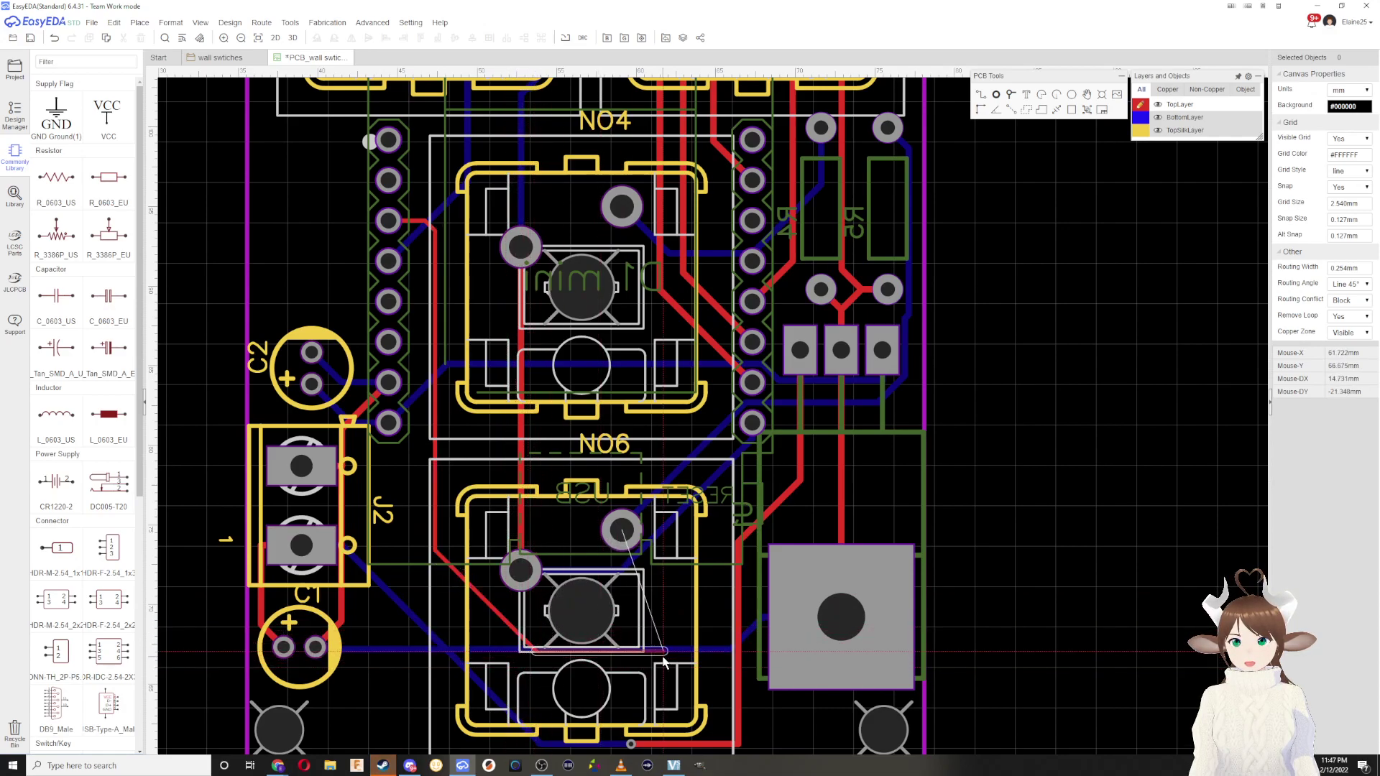
left_click(663, 653)
left_click(621, 531)
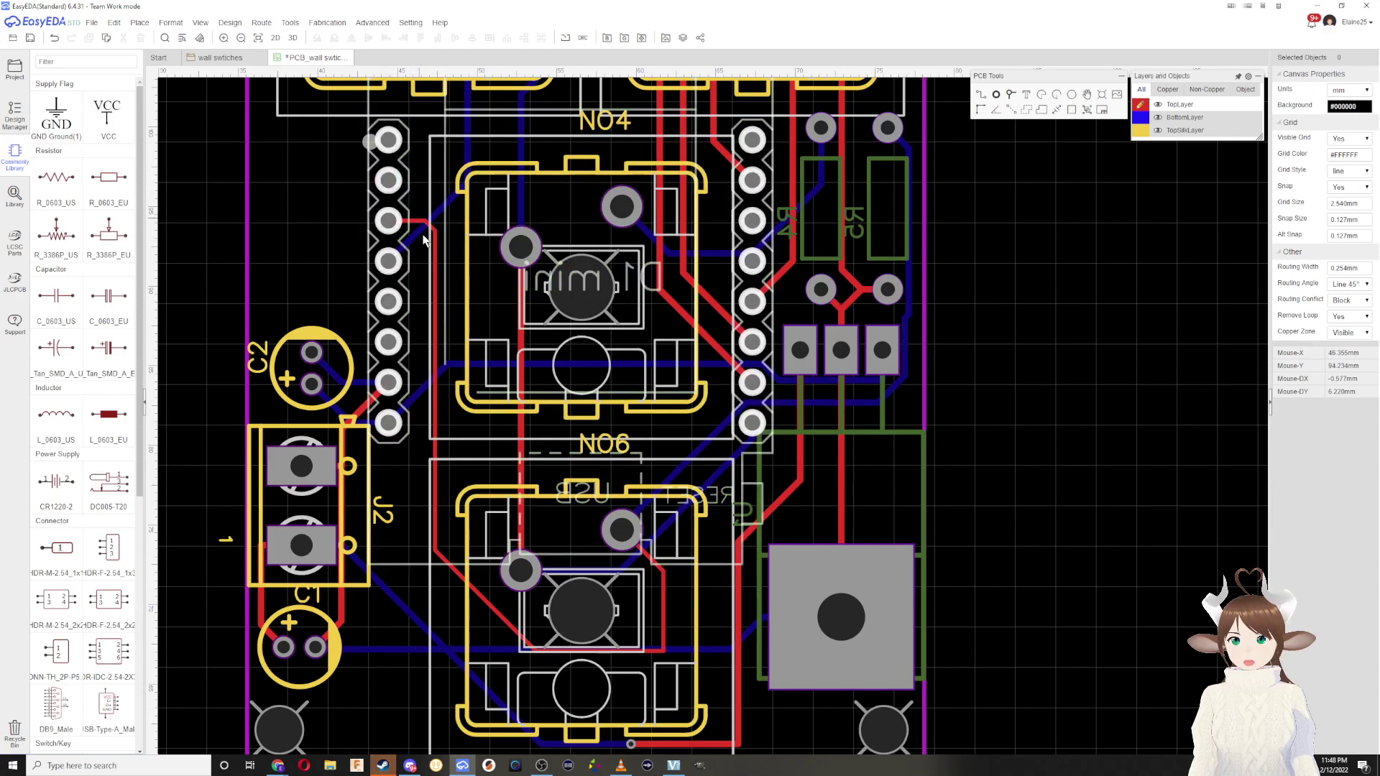
Step: Reshape the bottom-layer U5_4 track beside the fourth U5 pin and move its bend farther from the upper pad of NO2
left_click_drag(419, 232, 467, 287)
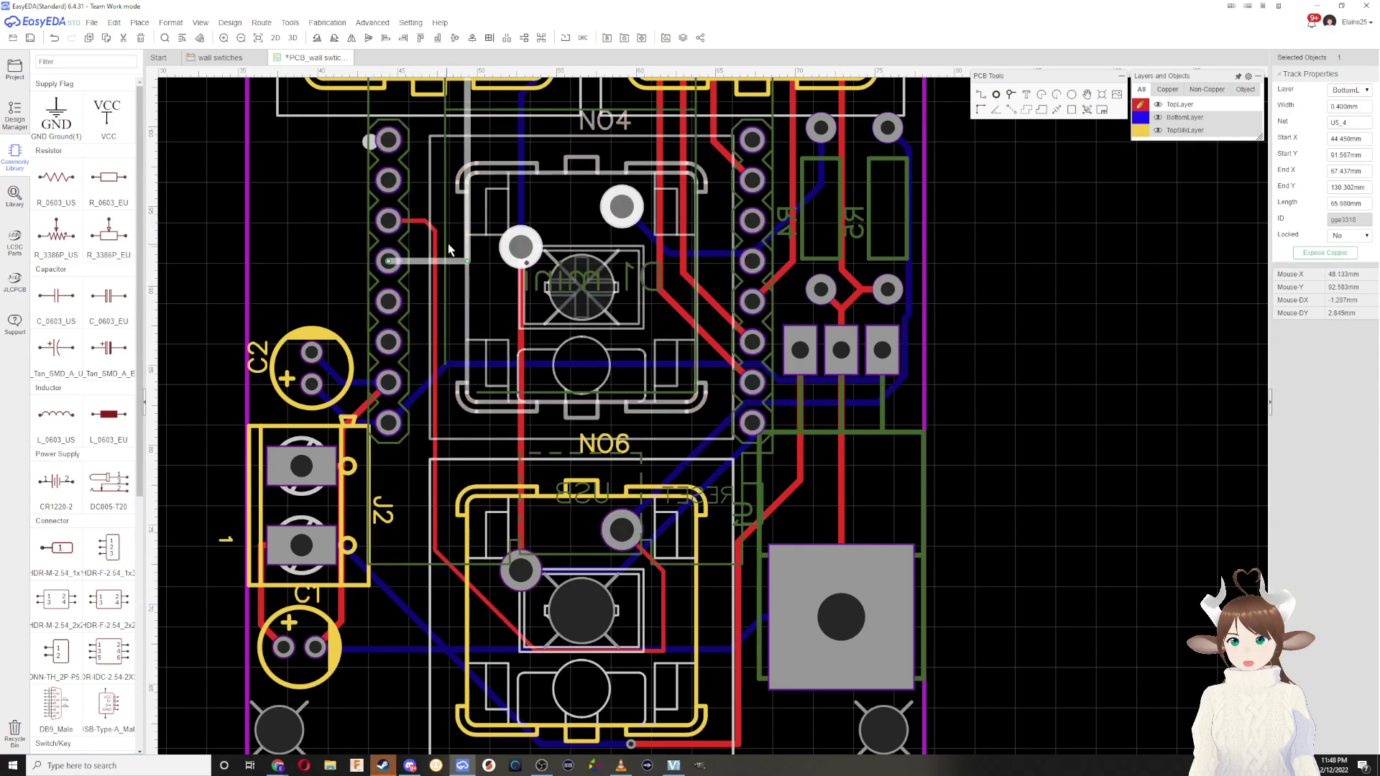
scroll(447, 250, "up", 1)
scroll(447, 250, "down", 5)
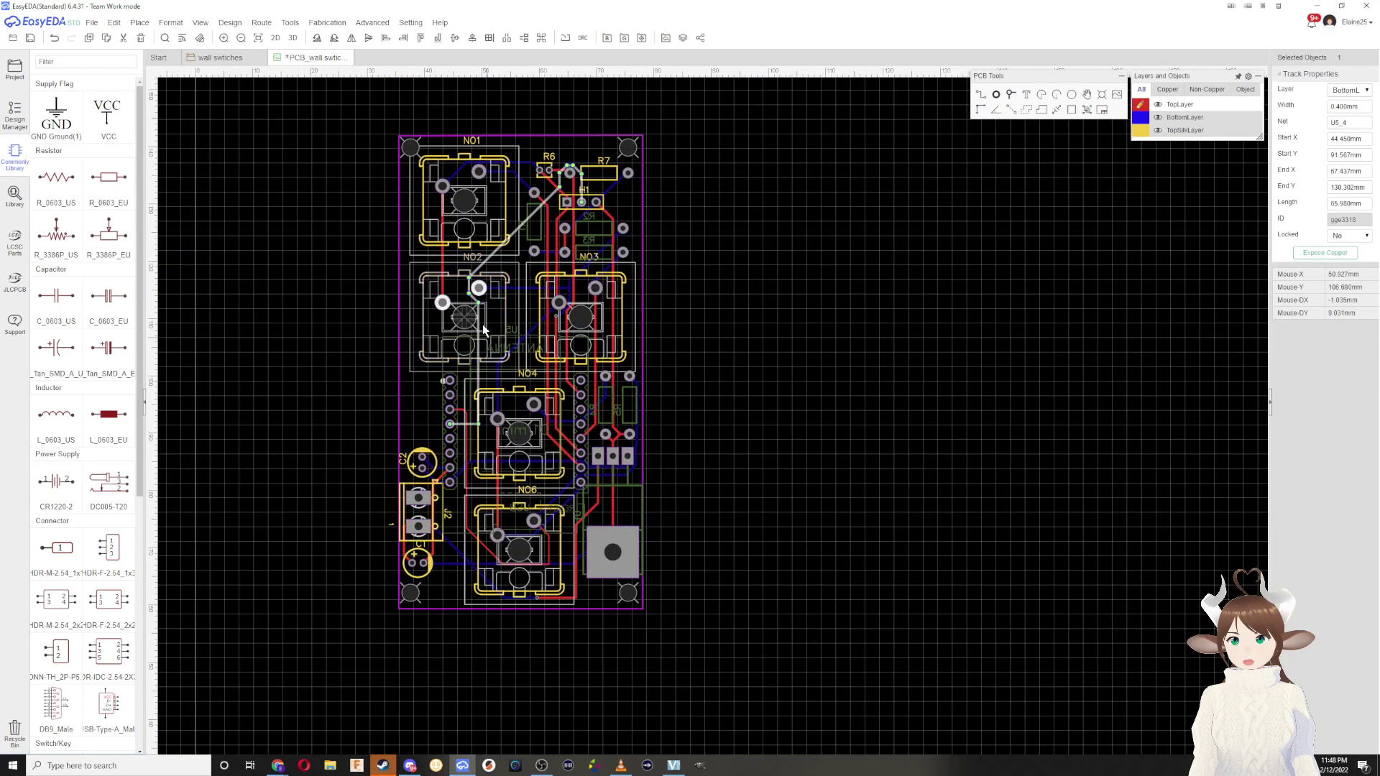
scroll(485, 331, "up", 4)
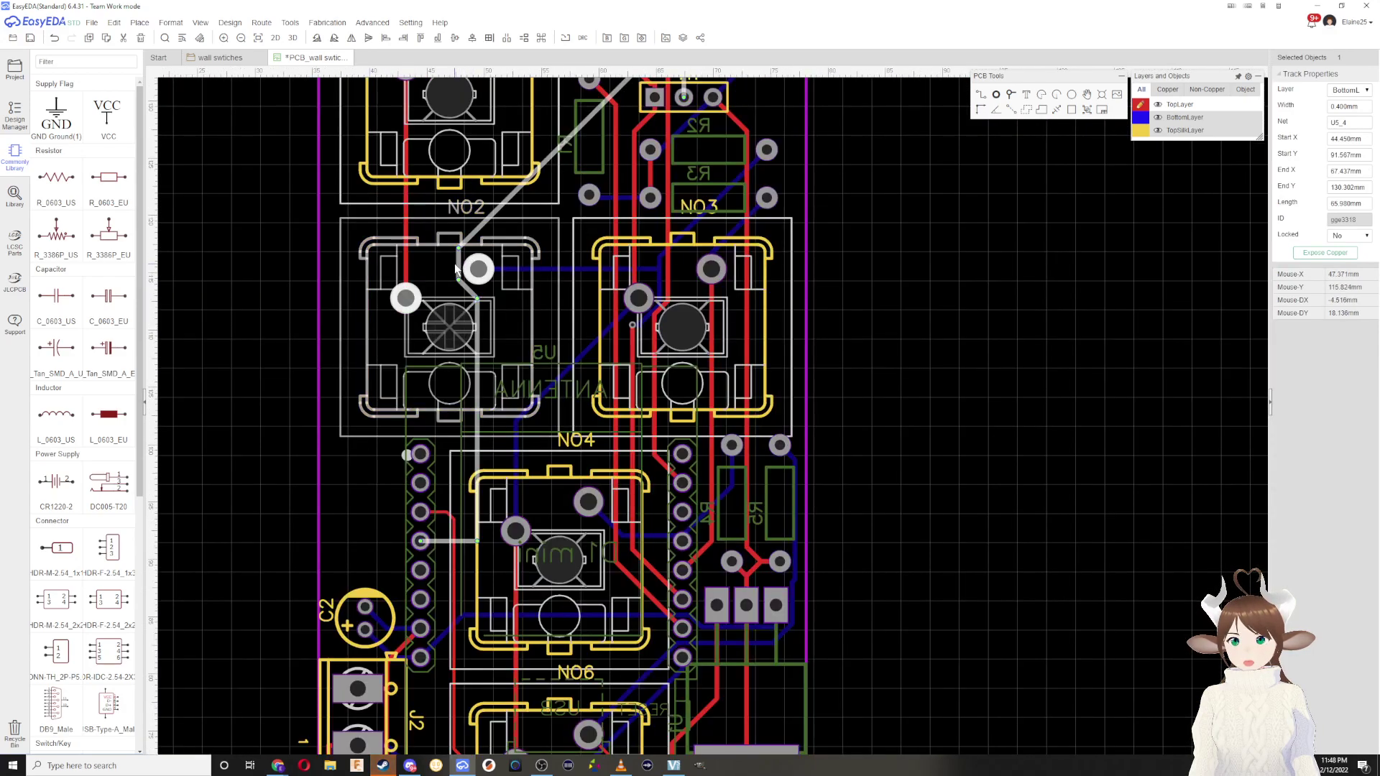
left_click(458, 273)
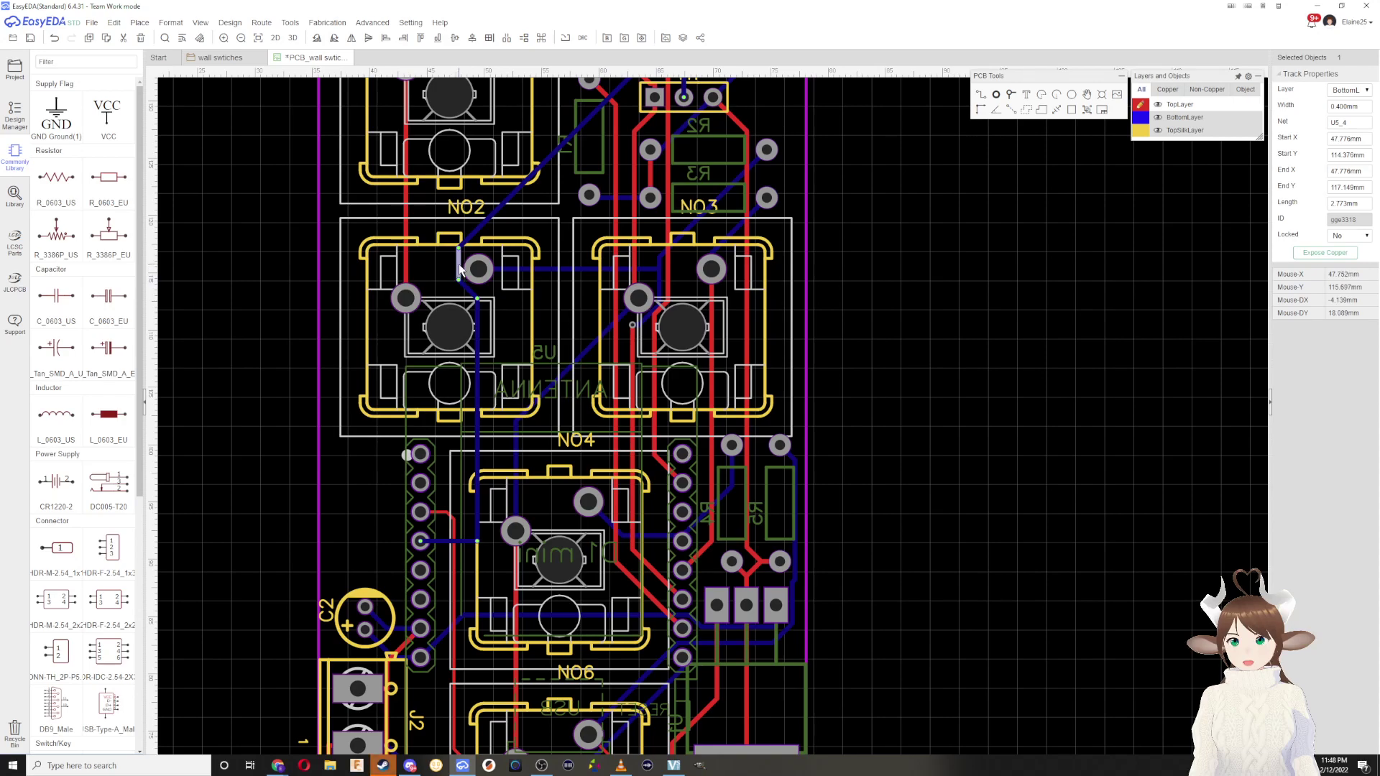
left_click(458, 271)
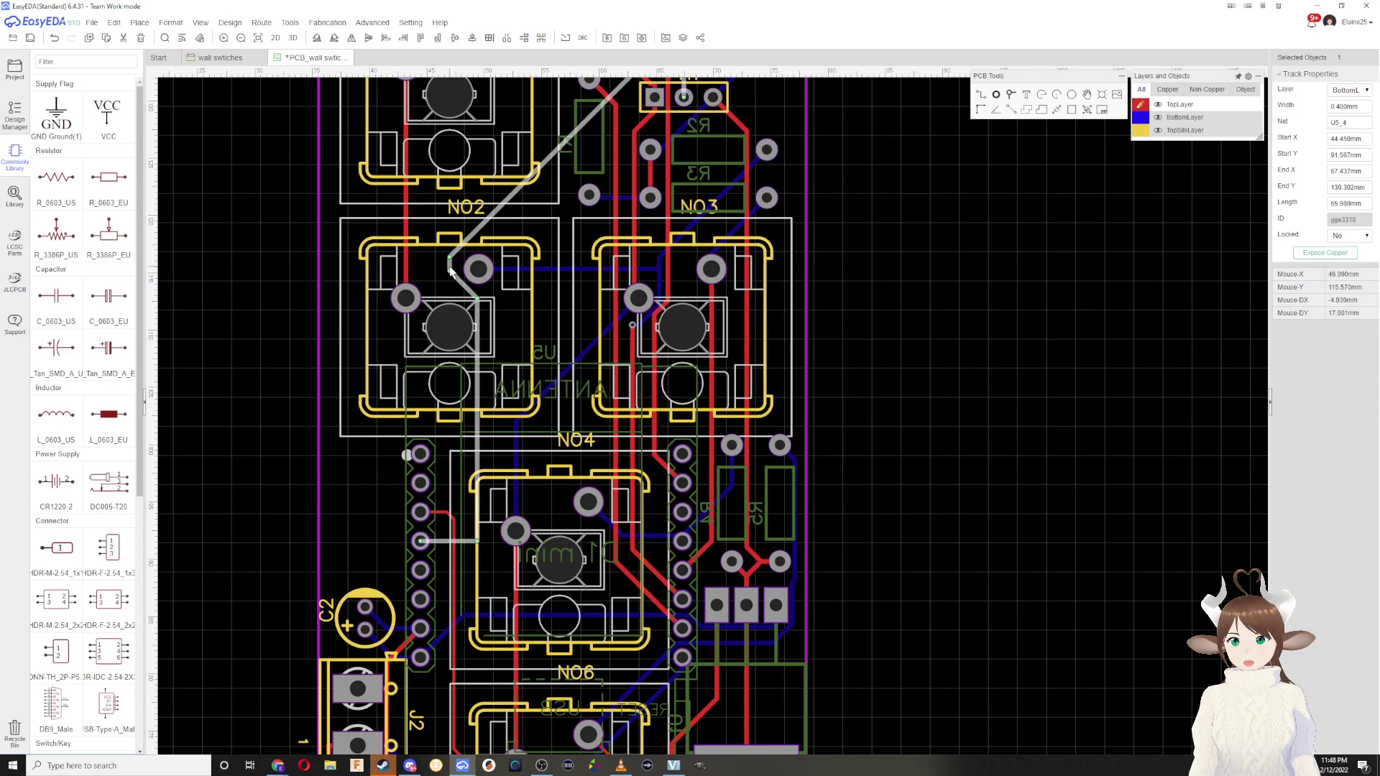
left_click_drag(451, 271, 460, 234)
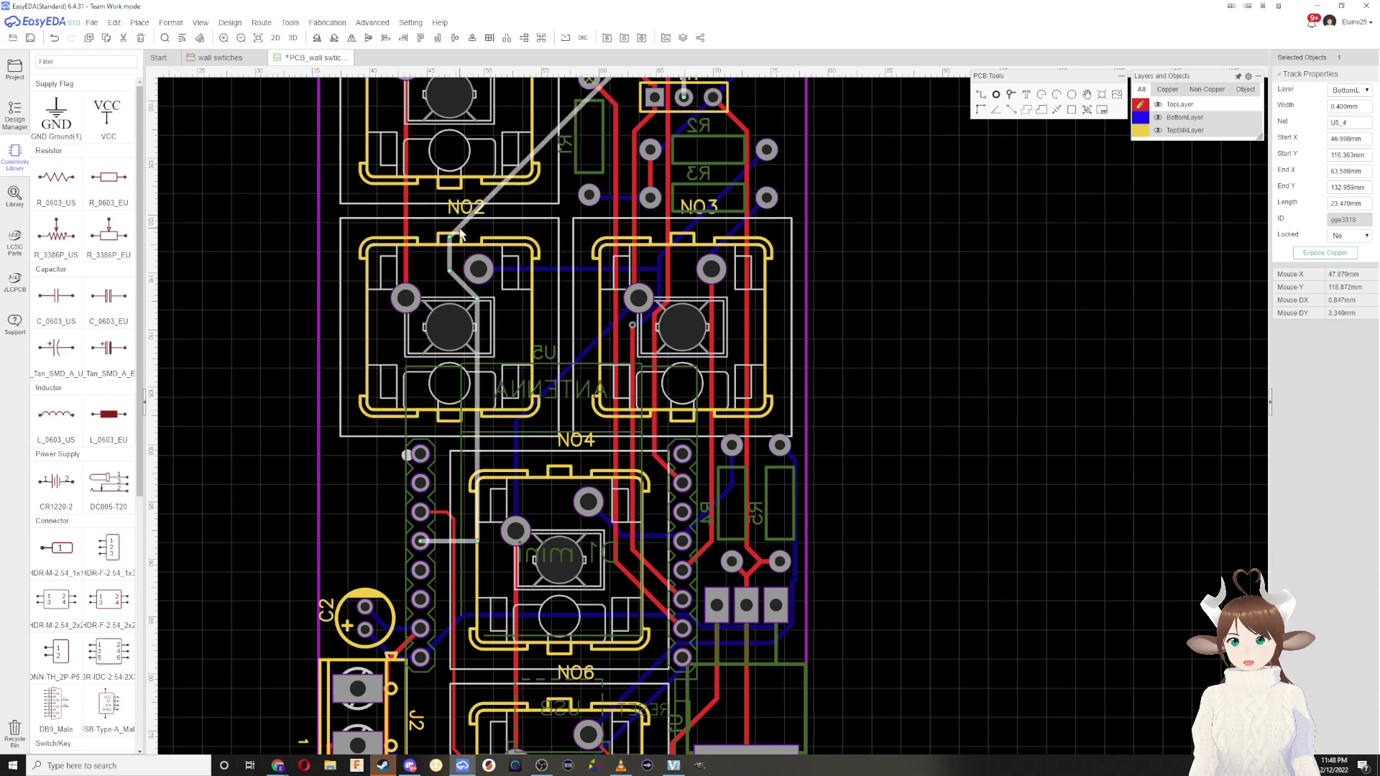
Step: Move the U1_Vin via inside NO6 to about X 54.2 mm, Y 63.9 mm, and delete its bottom-layer track from J2
scroll(481, 432, "down", 2)
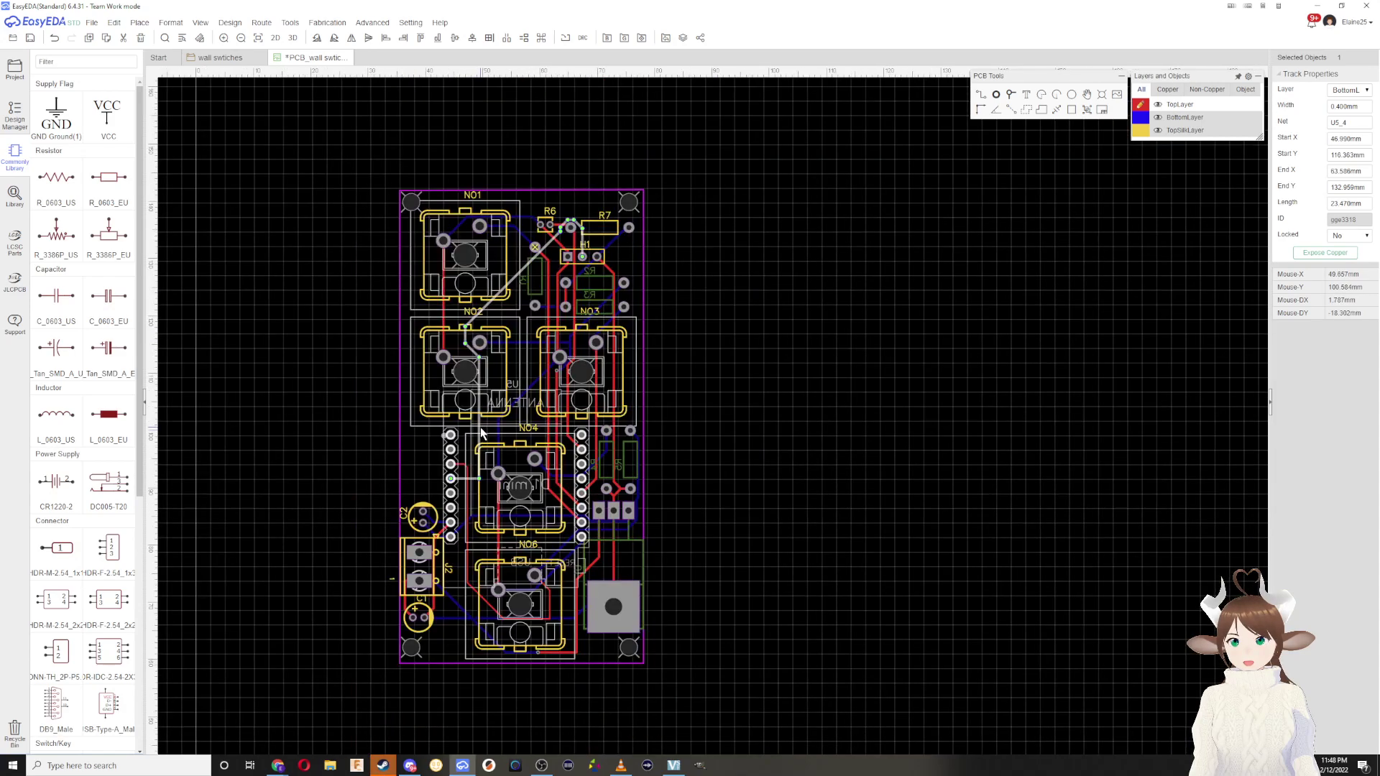
scroll(615, 461, "down", 1)
scroll(597, 527, "up", 3)
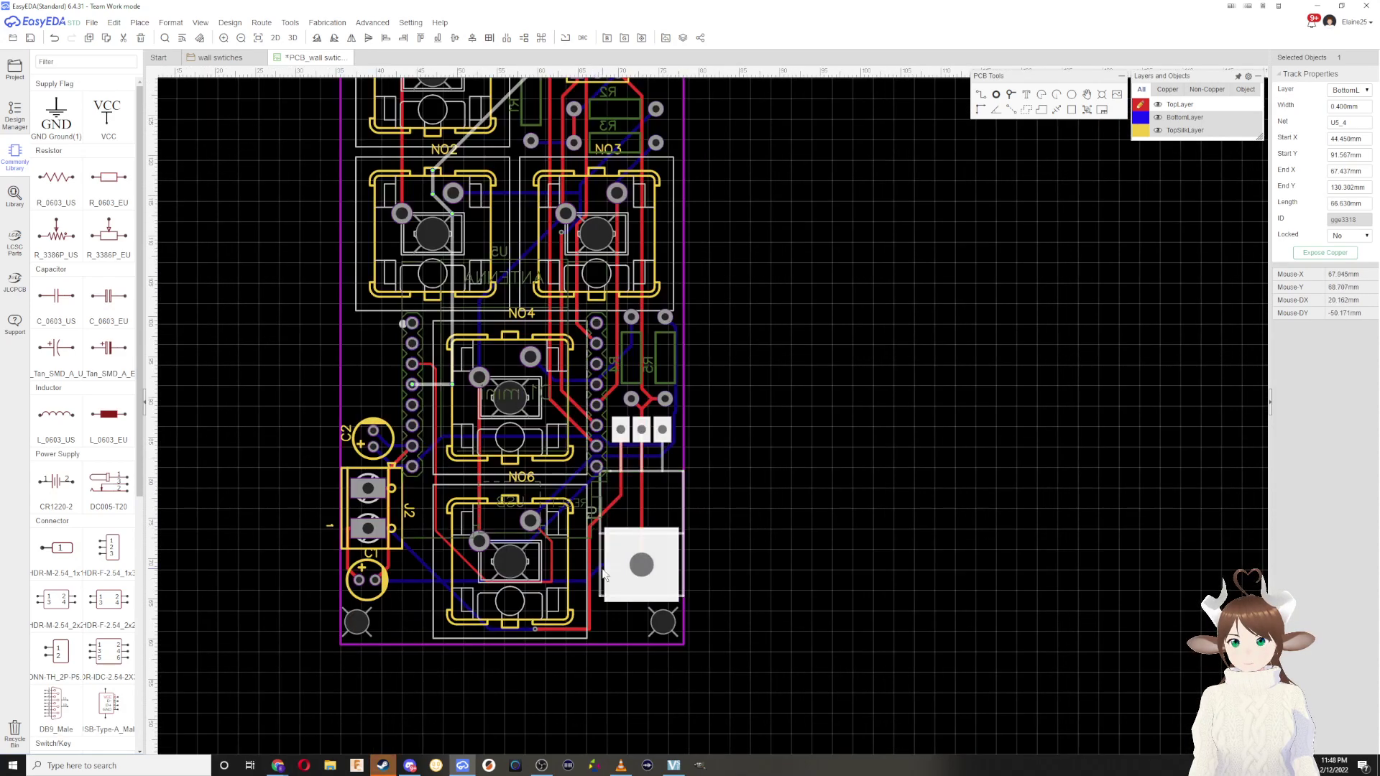
left_click(542, 591)
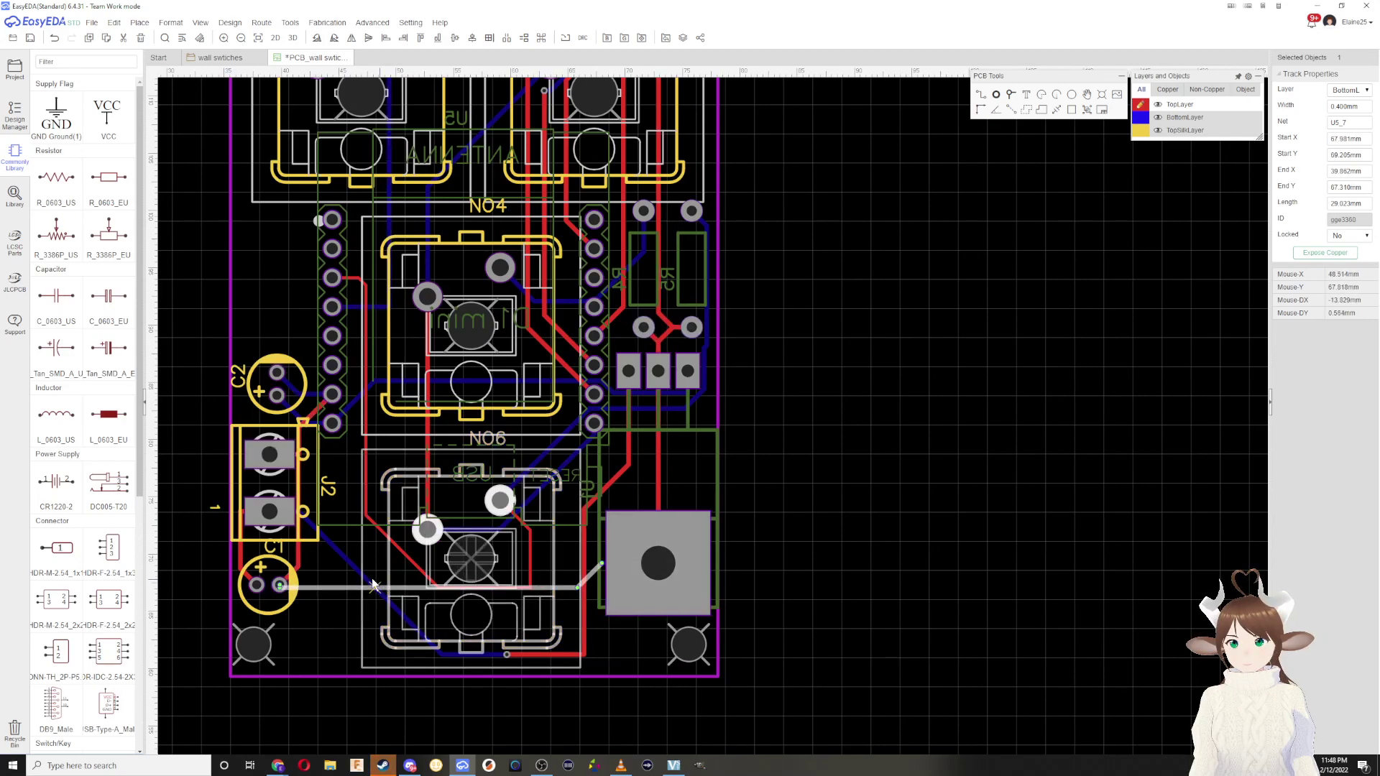
left_click(303, 615)
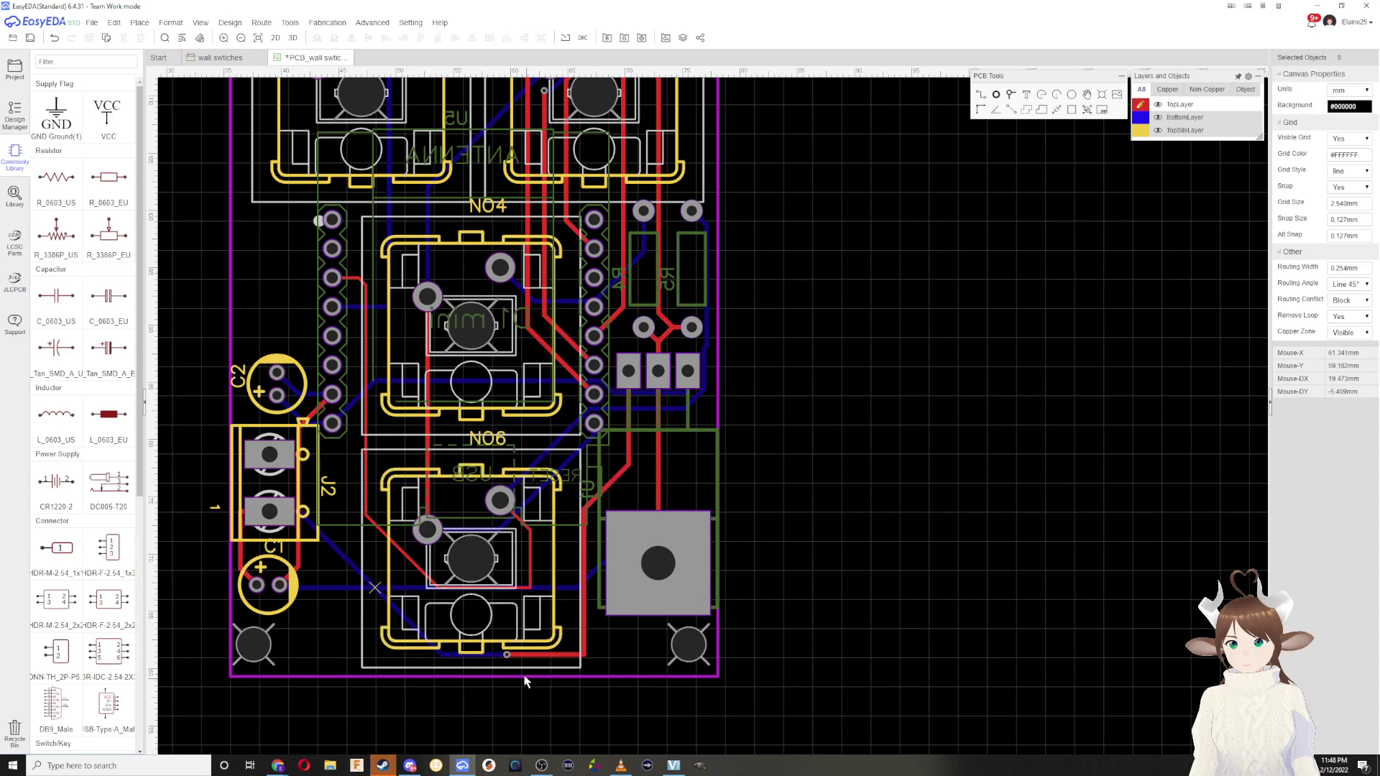
left_click_drag(507, 655, 444, 625)
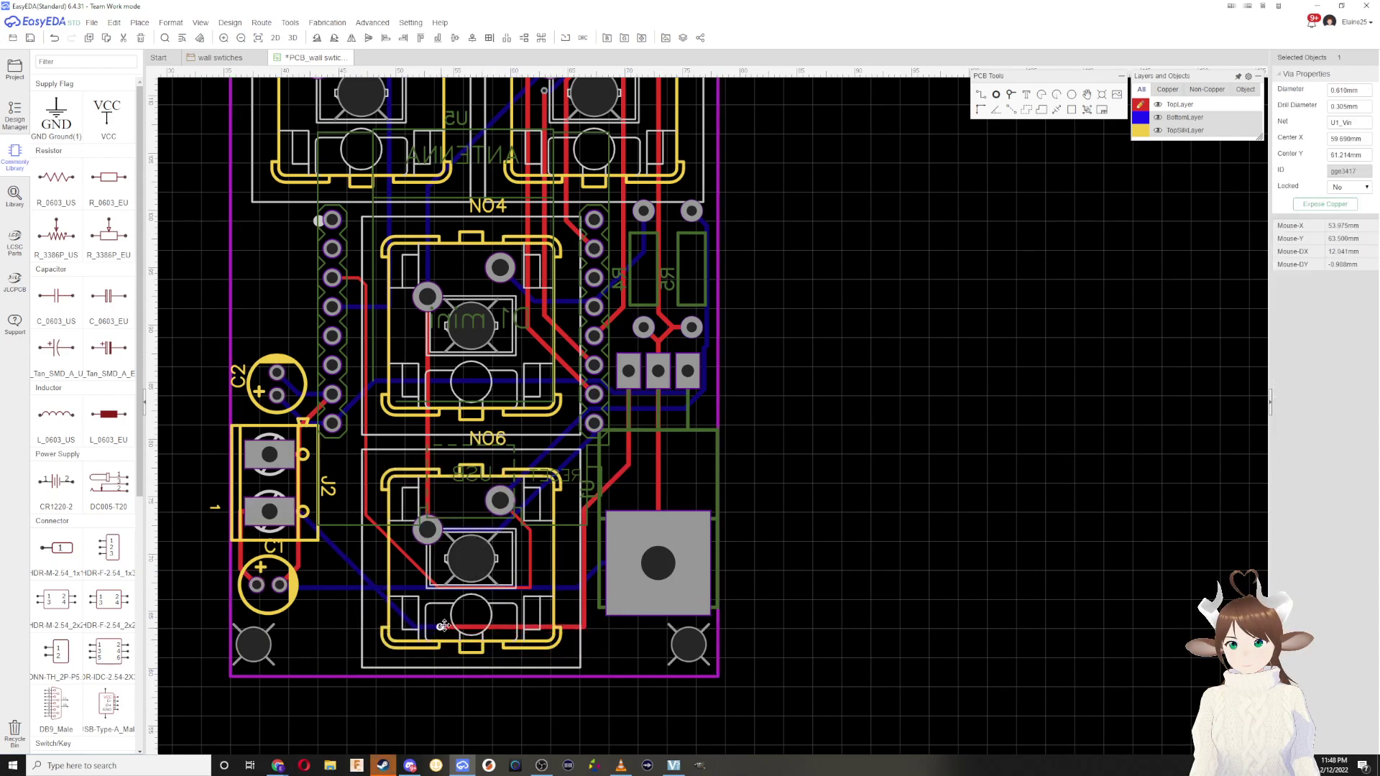
left_click(348, 560)
key("Delete")
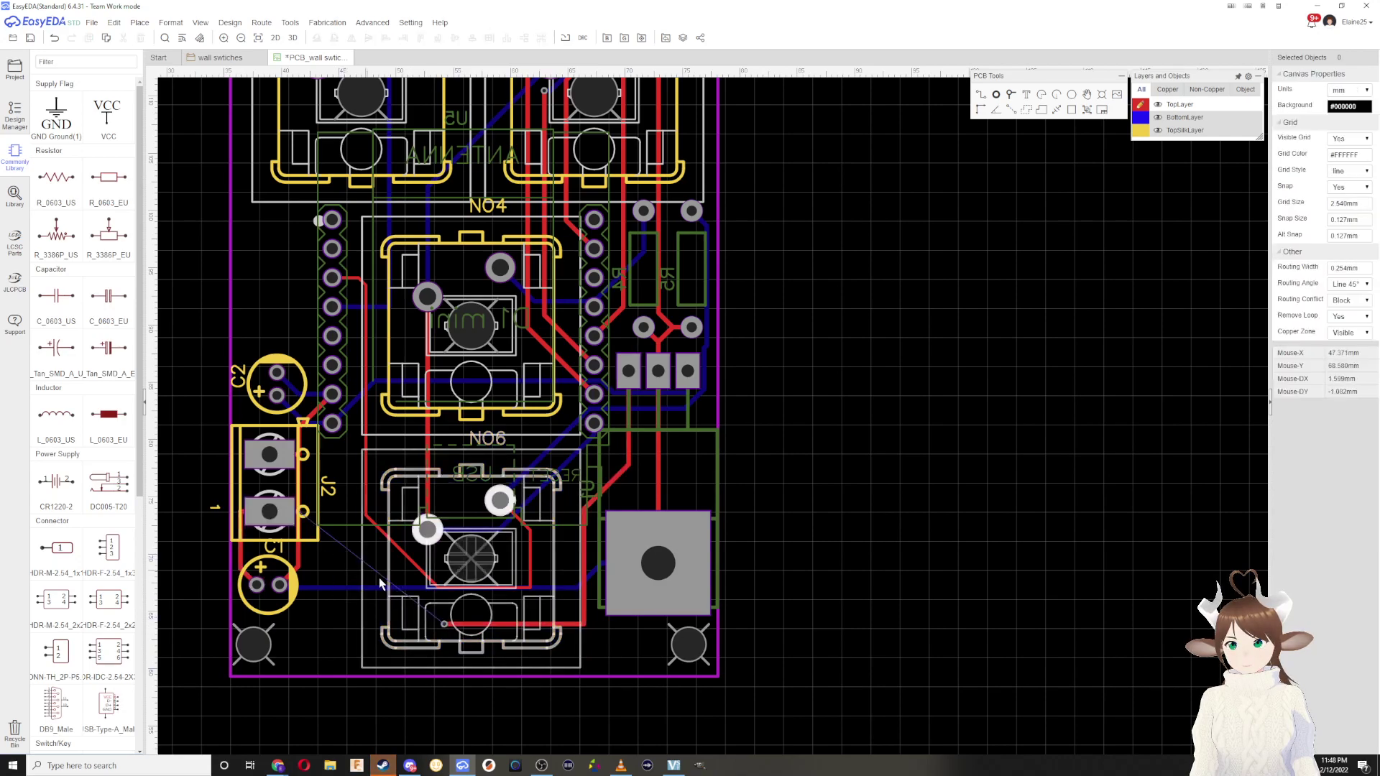
Step: Remove the U1_Vin via inside NO6 and route a top-layer U1_Vin track from that spot to the lower J2 pad
scroll(435, 614, "up", 2)
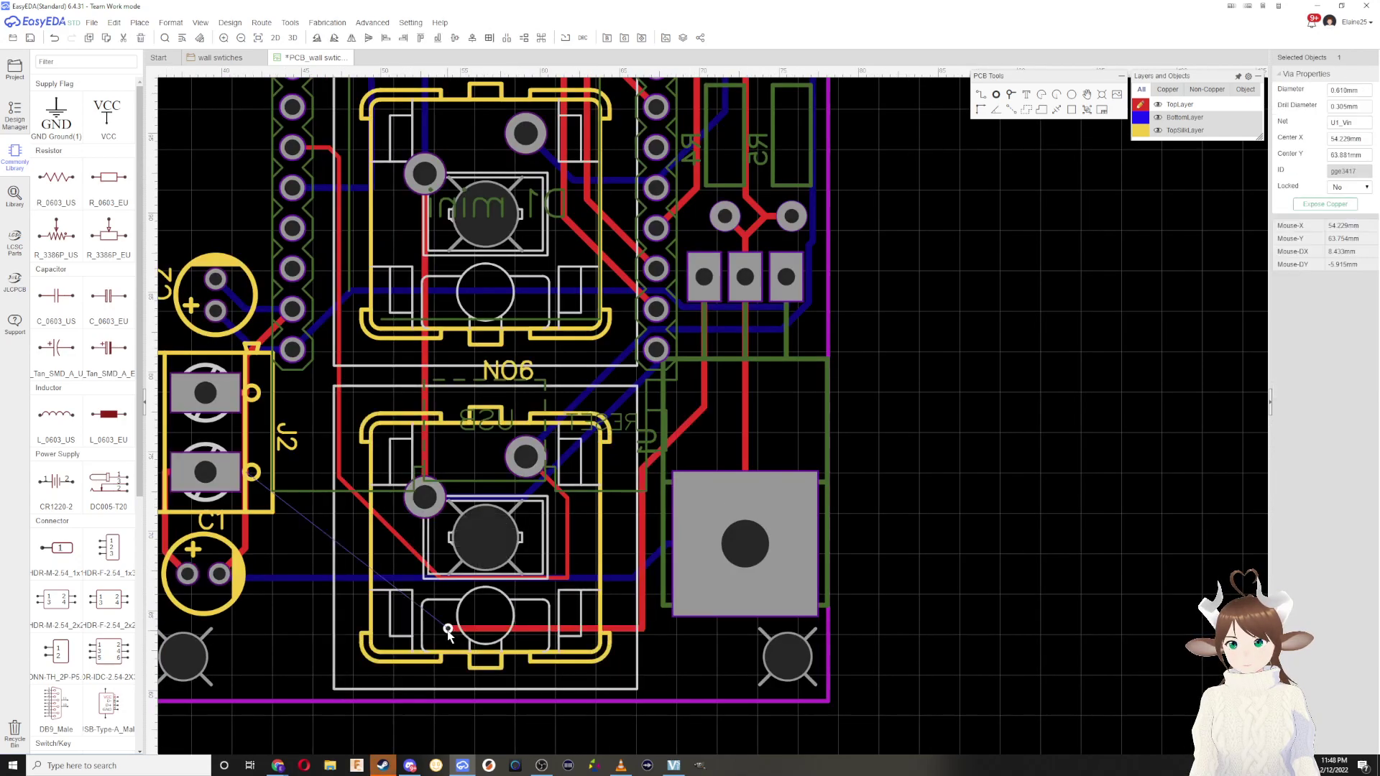
key("w")
left_click(205, 473)
key("Escape")
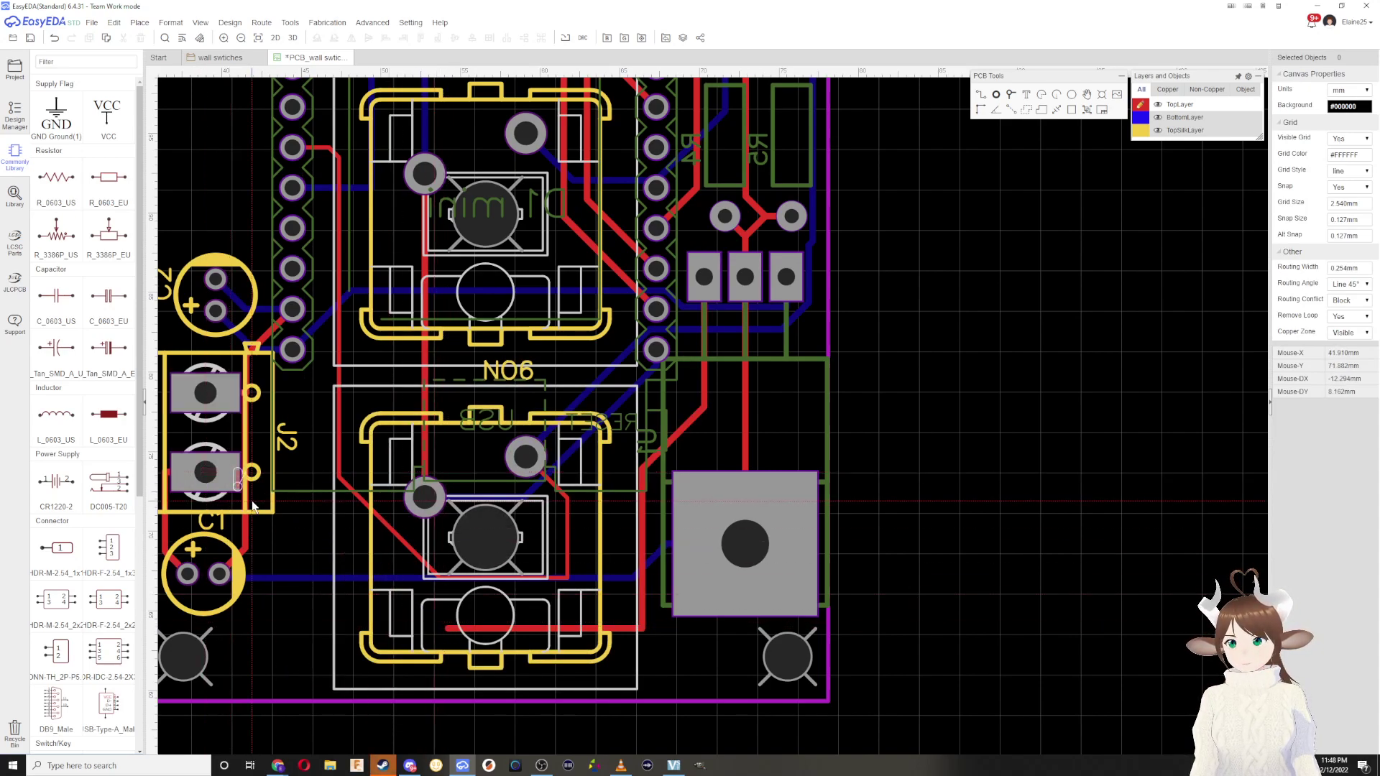
left_click(451, 637)
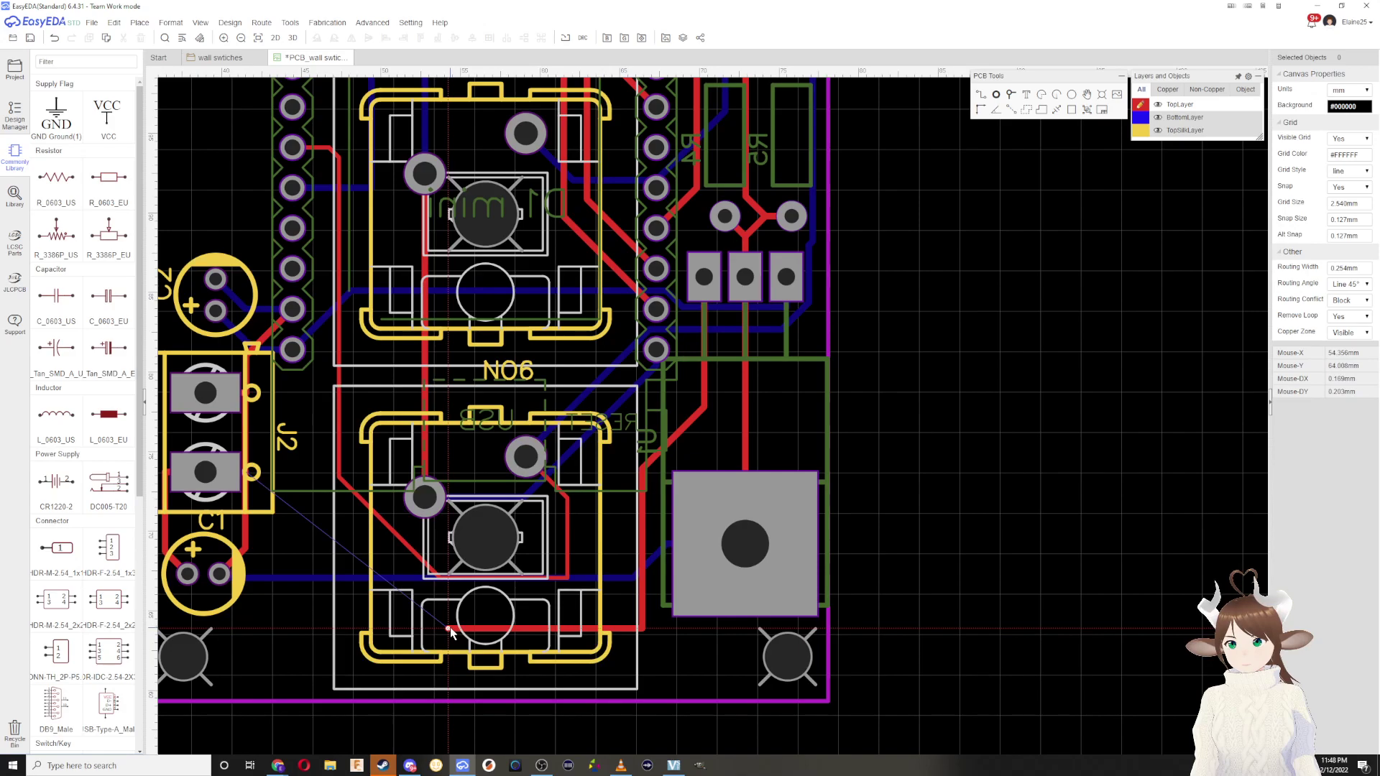
left_click(216, 474)
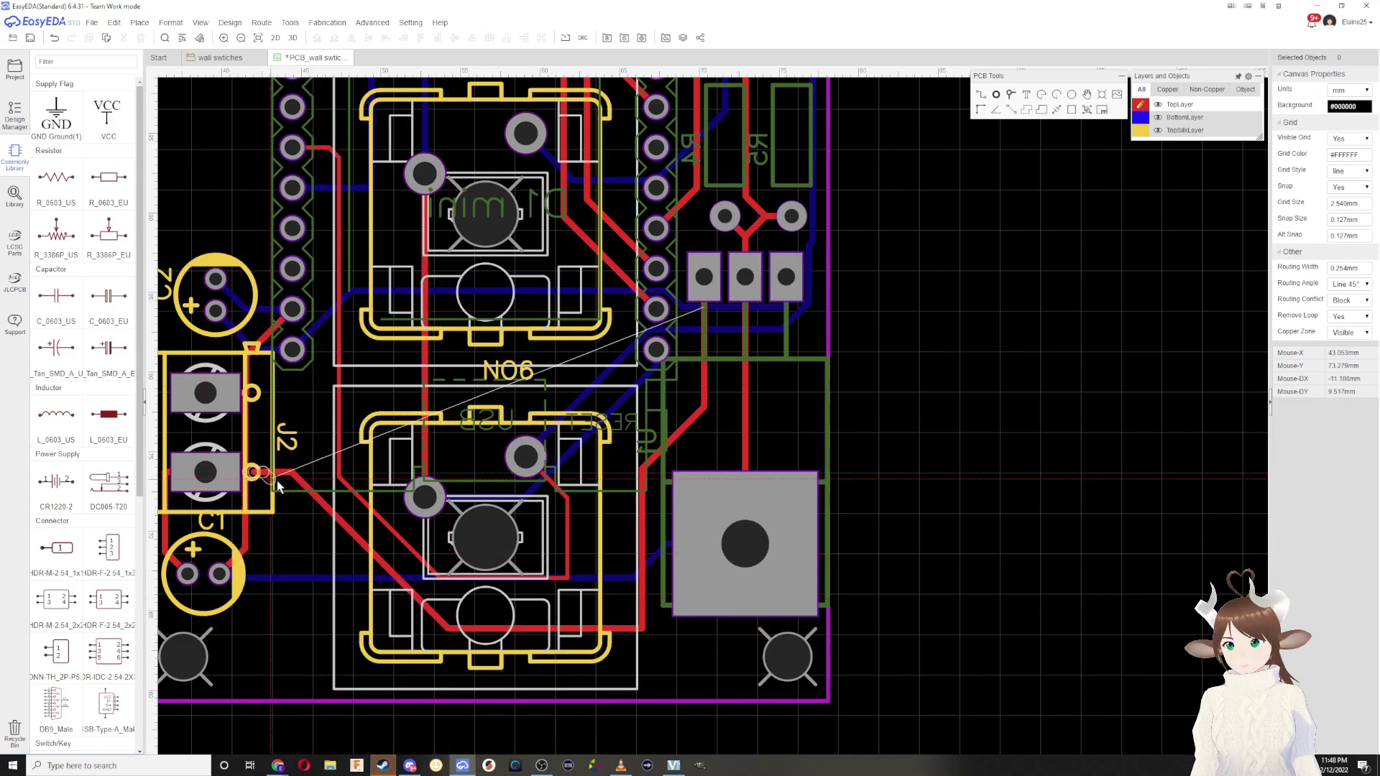
key("Escape")
Step: Delete the entire top-layer U1_Vin track running from the lower J2 pad through NO6 to the U1 regulator pin
left_click(251, 475)
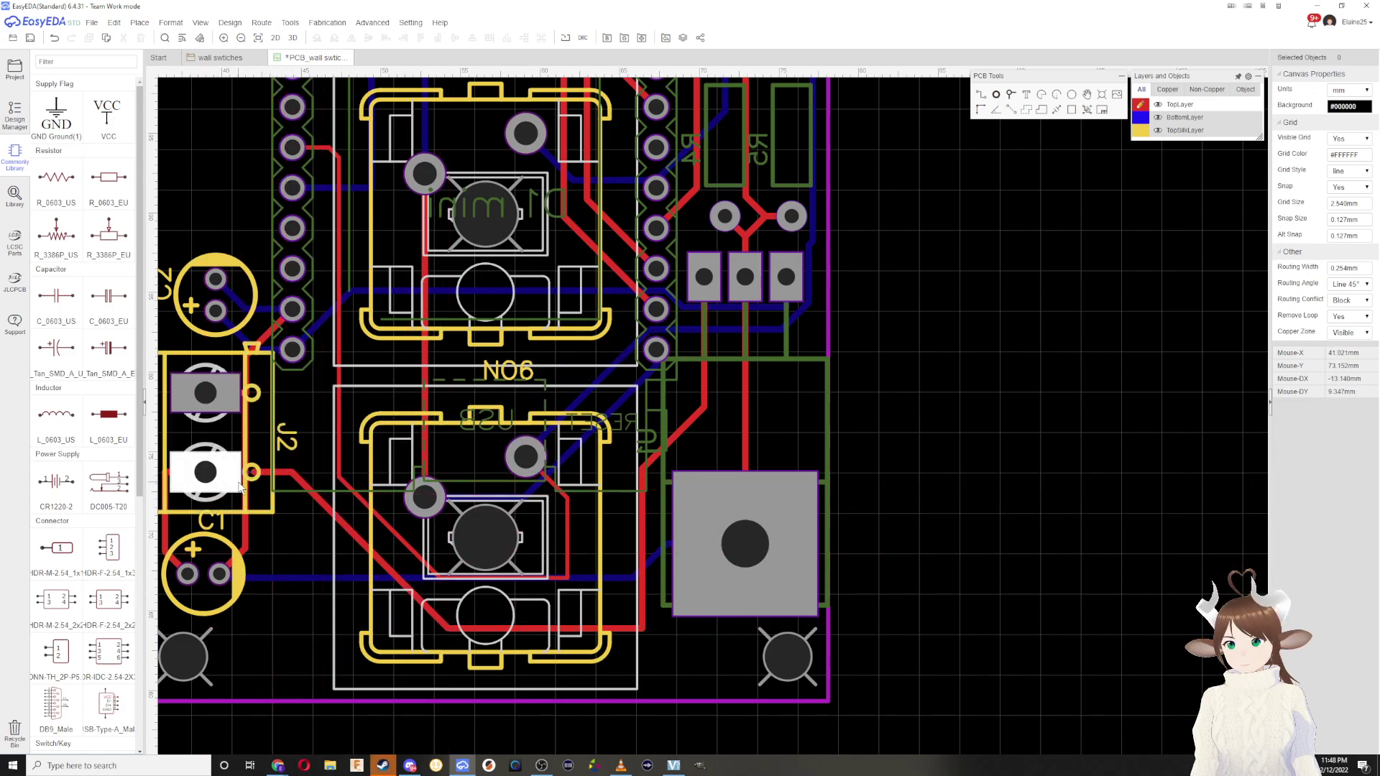
scroll(251, 476, "up", 3)
scroll(250, 479, "down", 3)
left_click(271, 476)
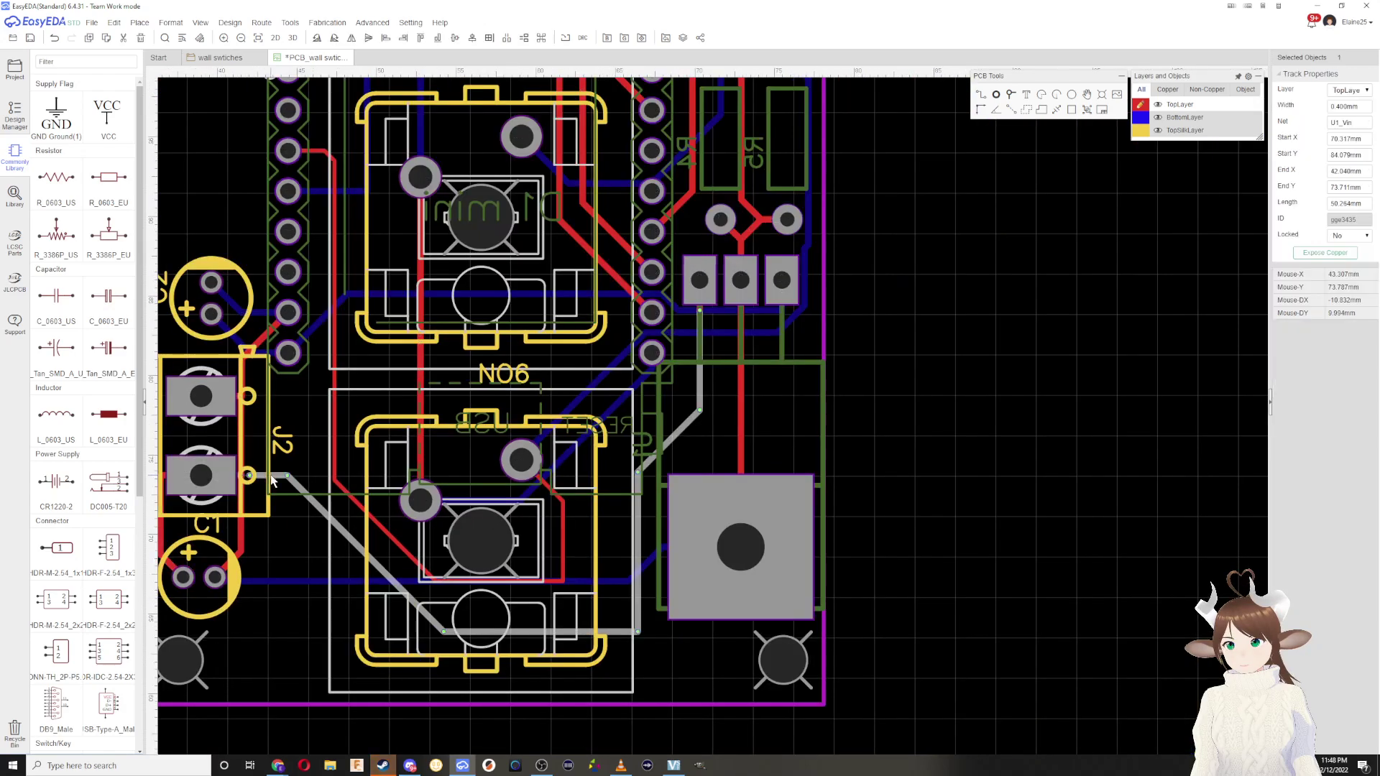
key("ctrl+z")
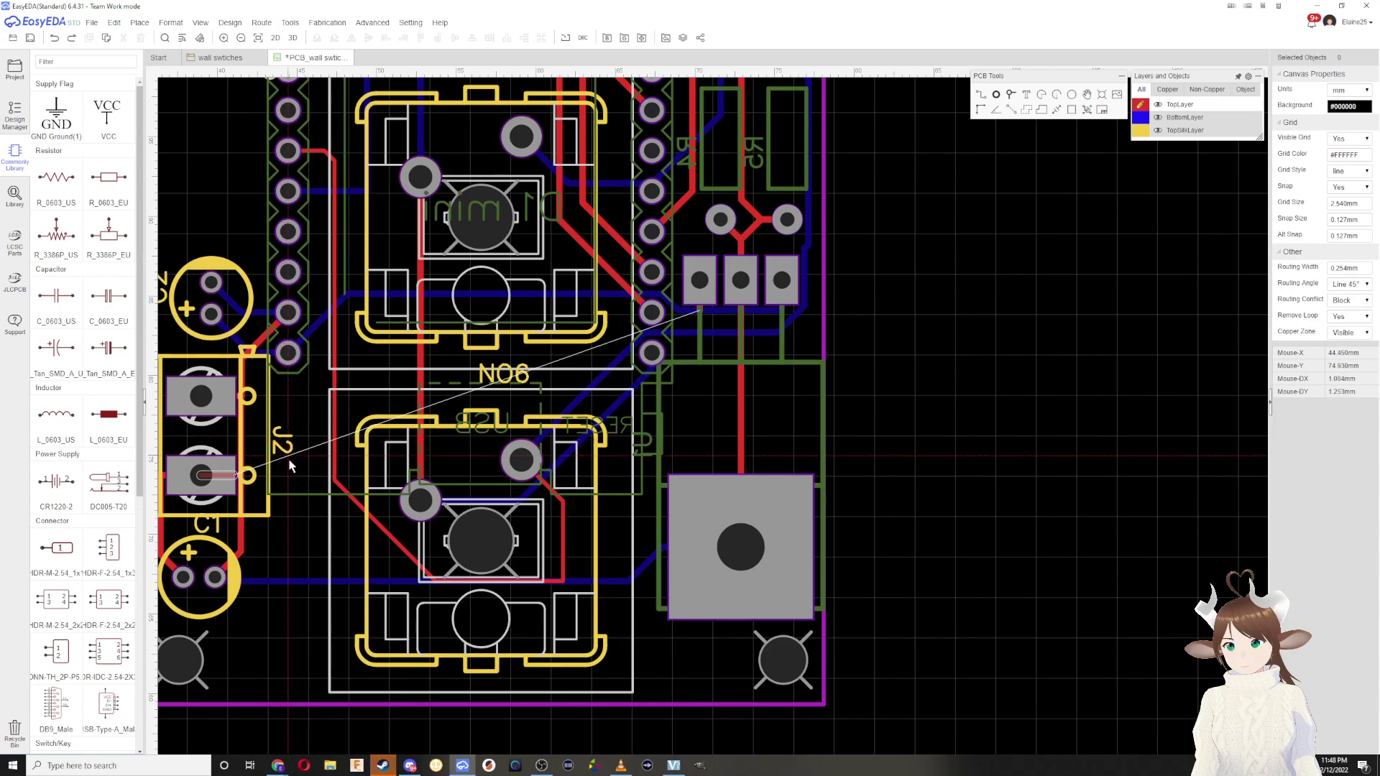
Step: Shift the vertical top-layer U5_7 track between the upper J2 pad and C1 outside the J2 outline, toward the switches
right_click_drag(218, 487, 450, 489)
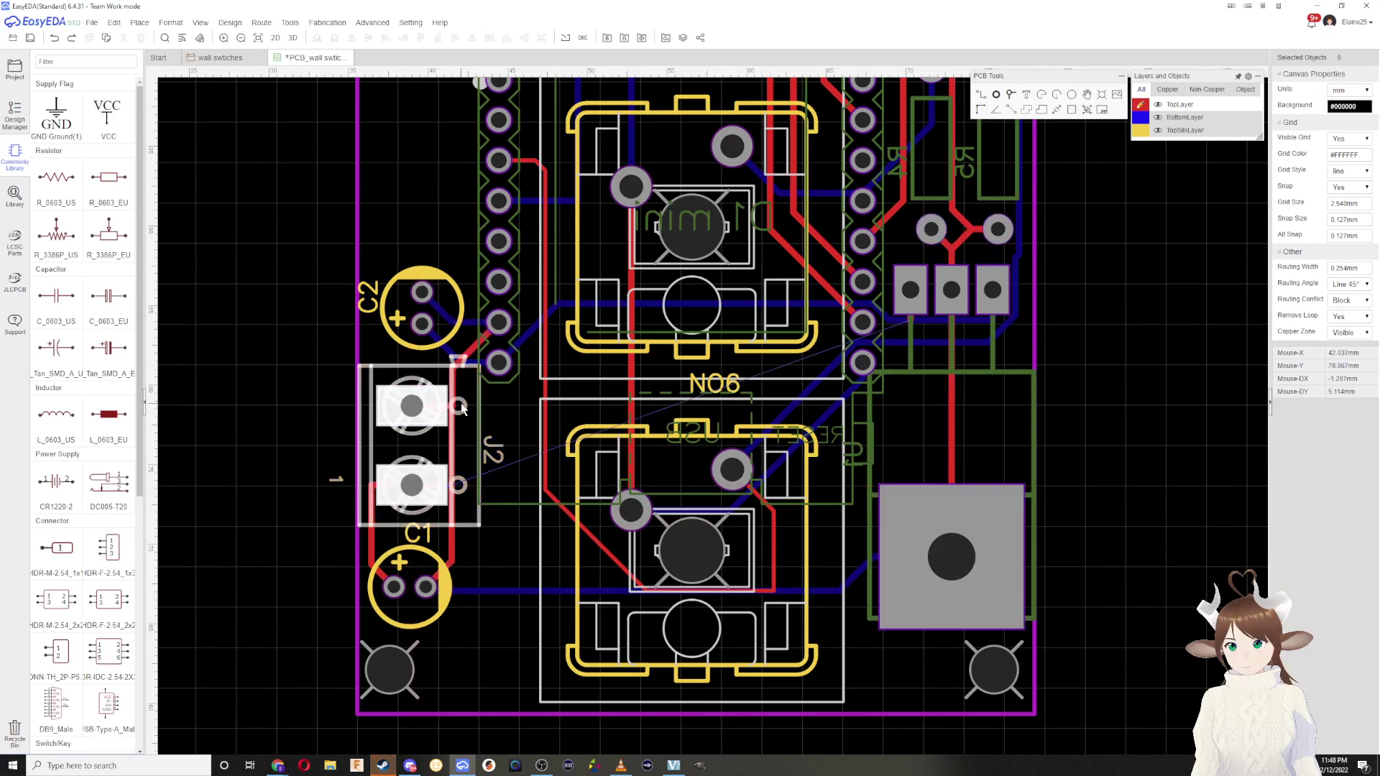
left_click(463, 359)
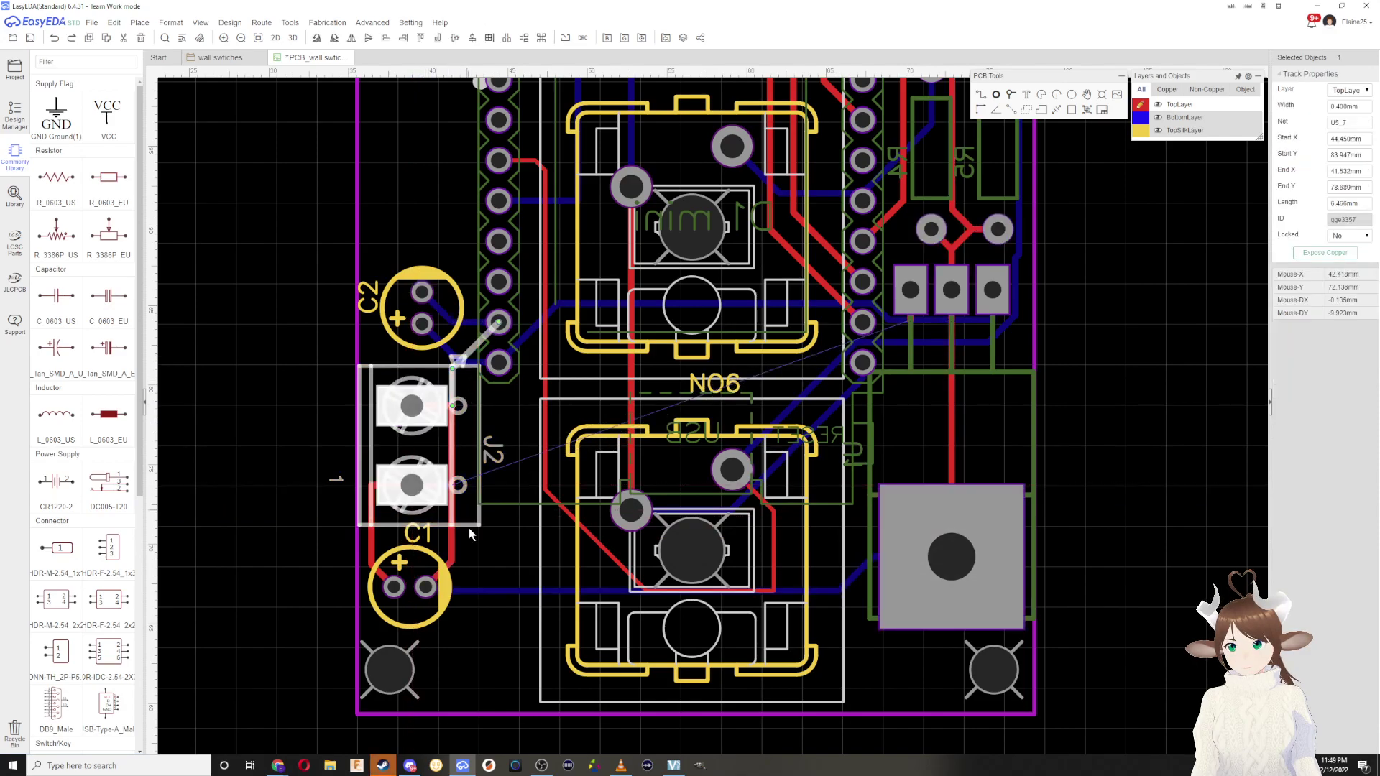
scroll(455, 512, "down", 1)
scroll(454, 507, "up", 3)
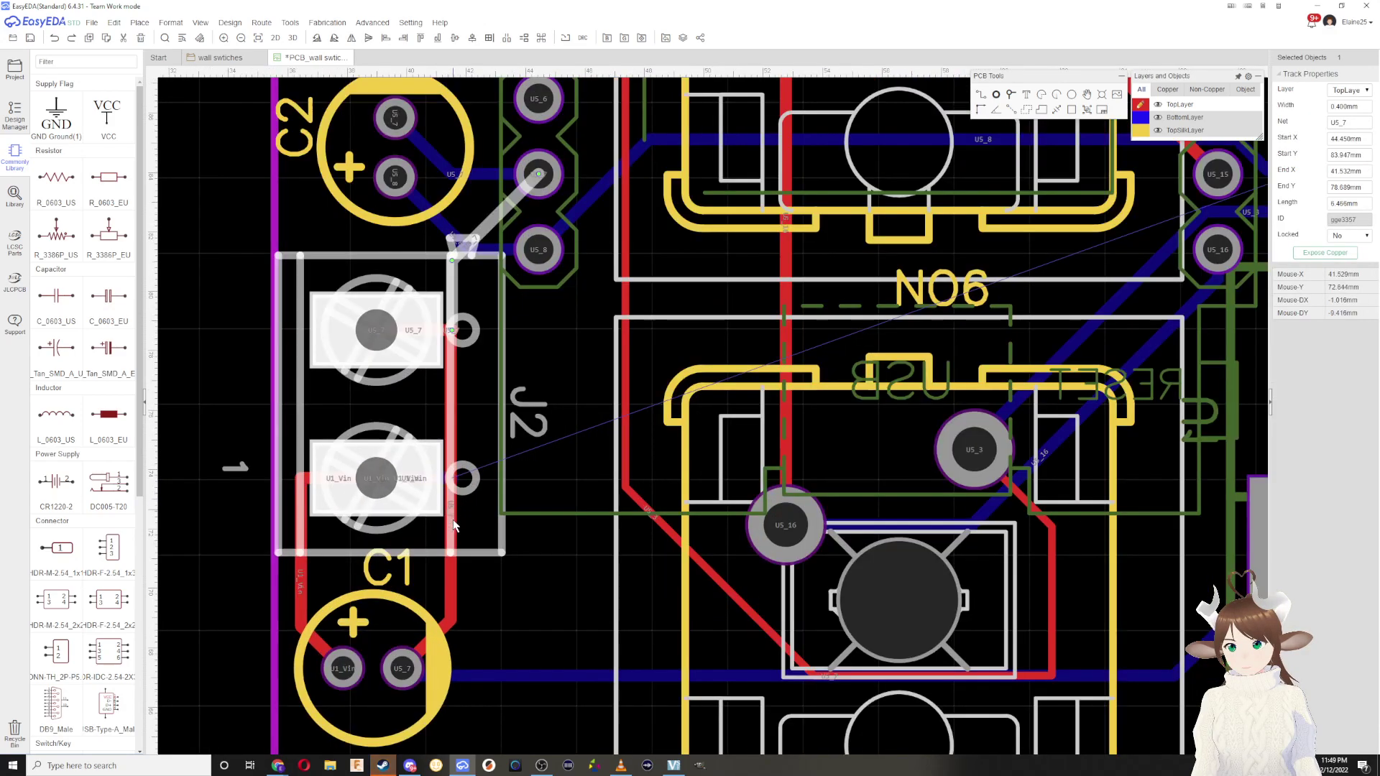
left_click_drag(447, 598, 523, 596)
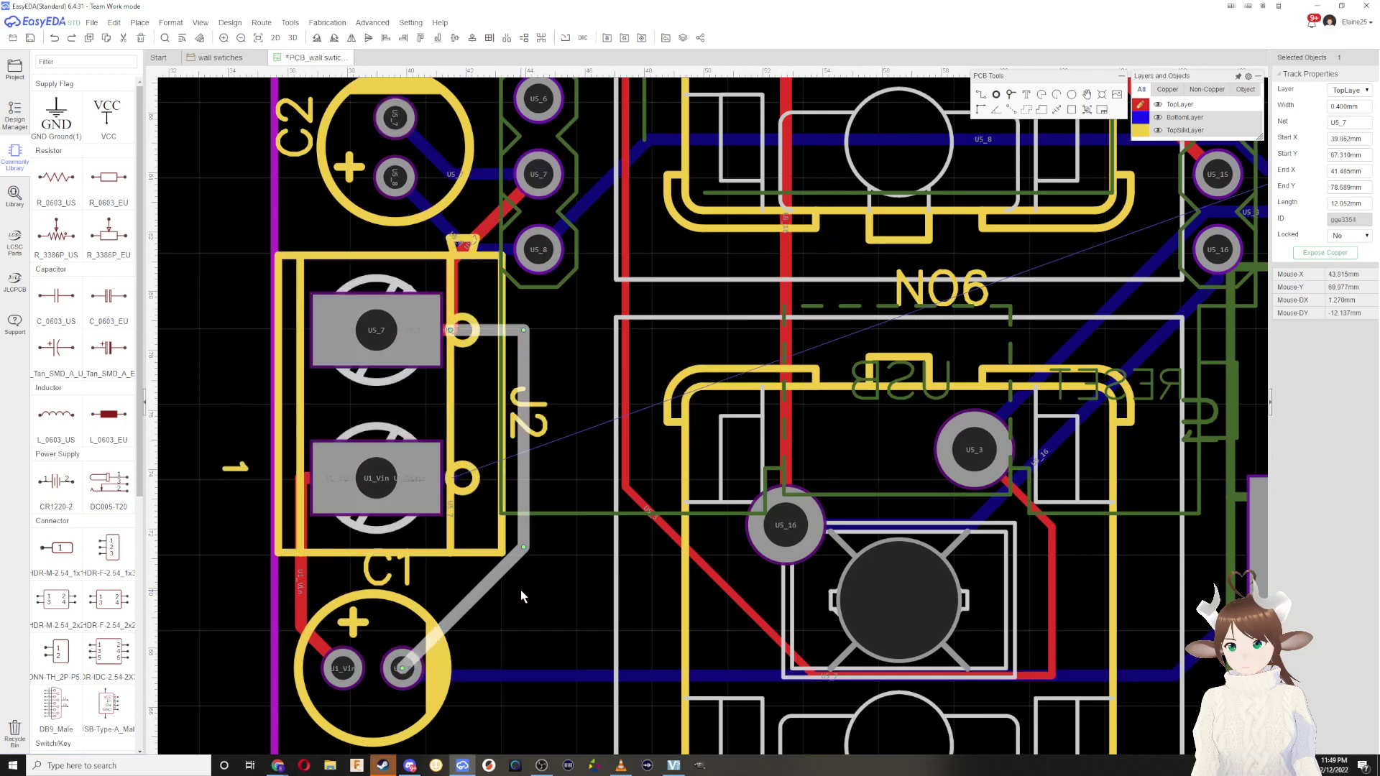
scroll(515, 586, "down", 1)
scroll(474, 408, "up", 1)
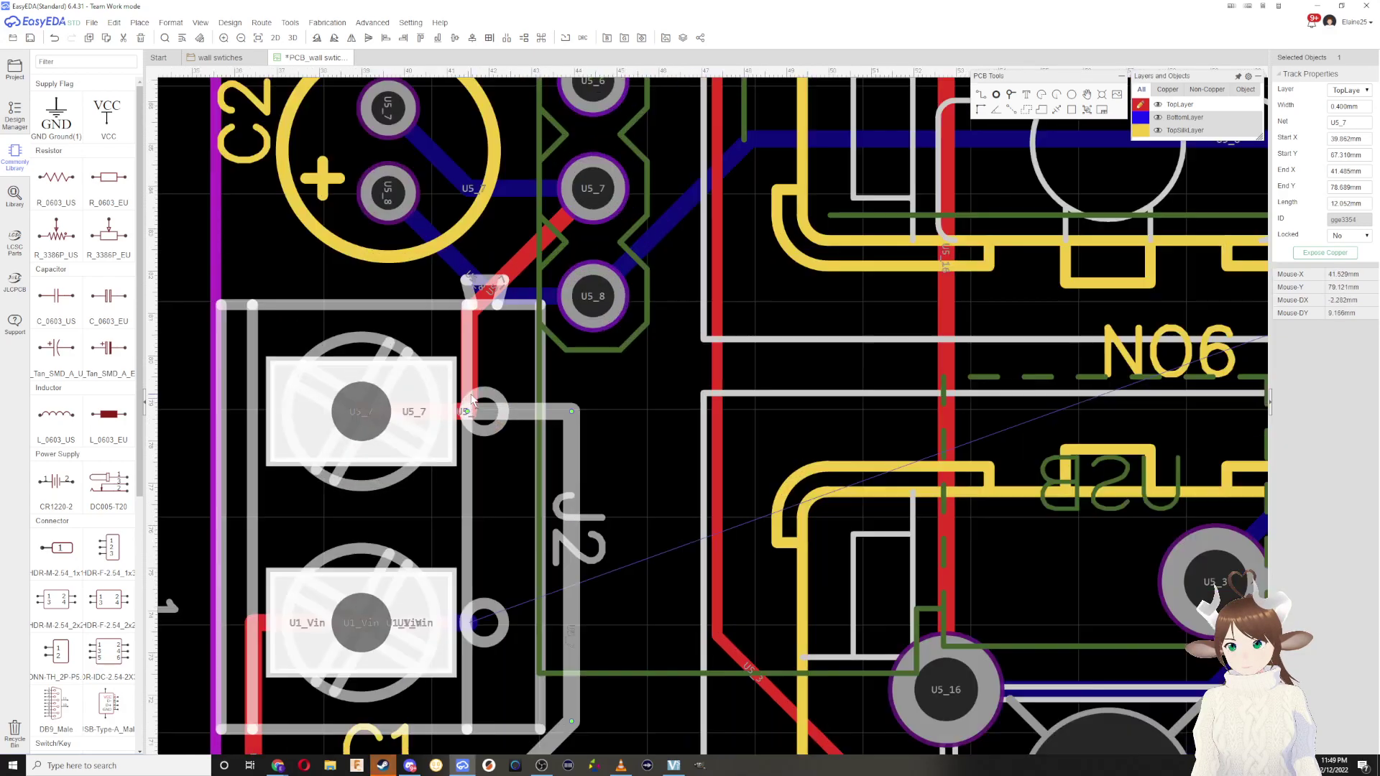
scroll(474, 408, "down", 1)
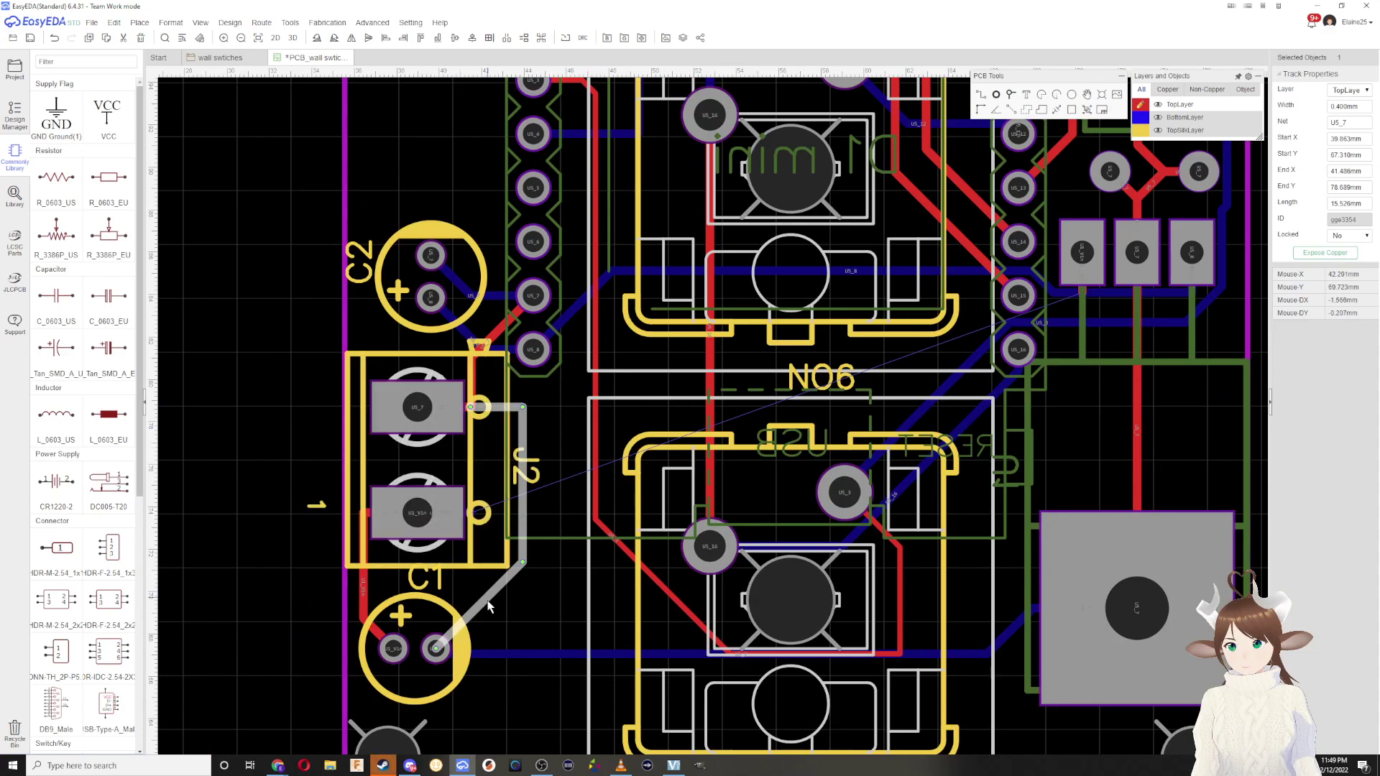
scroll(487, 610, "down", 1)
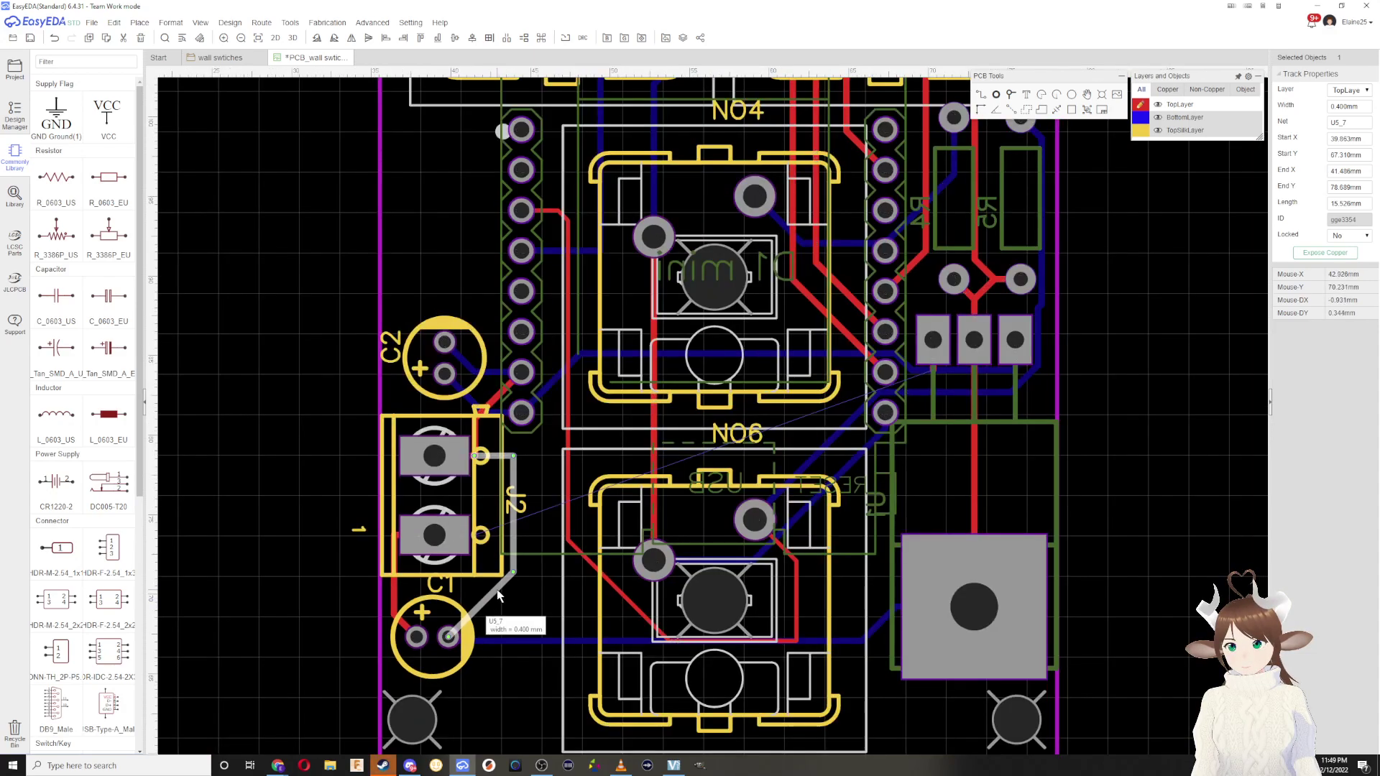
Step: Change the layer of the U5_7 track between J2 and C1 to BottomLayer
mouse_move(1136, 118)
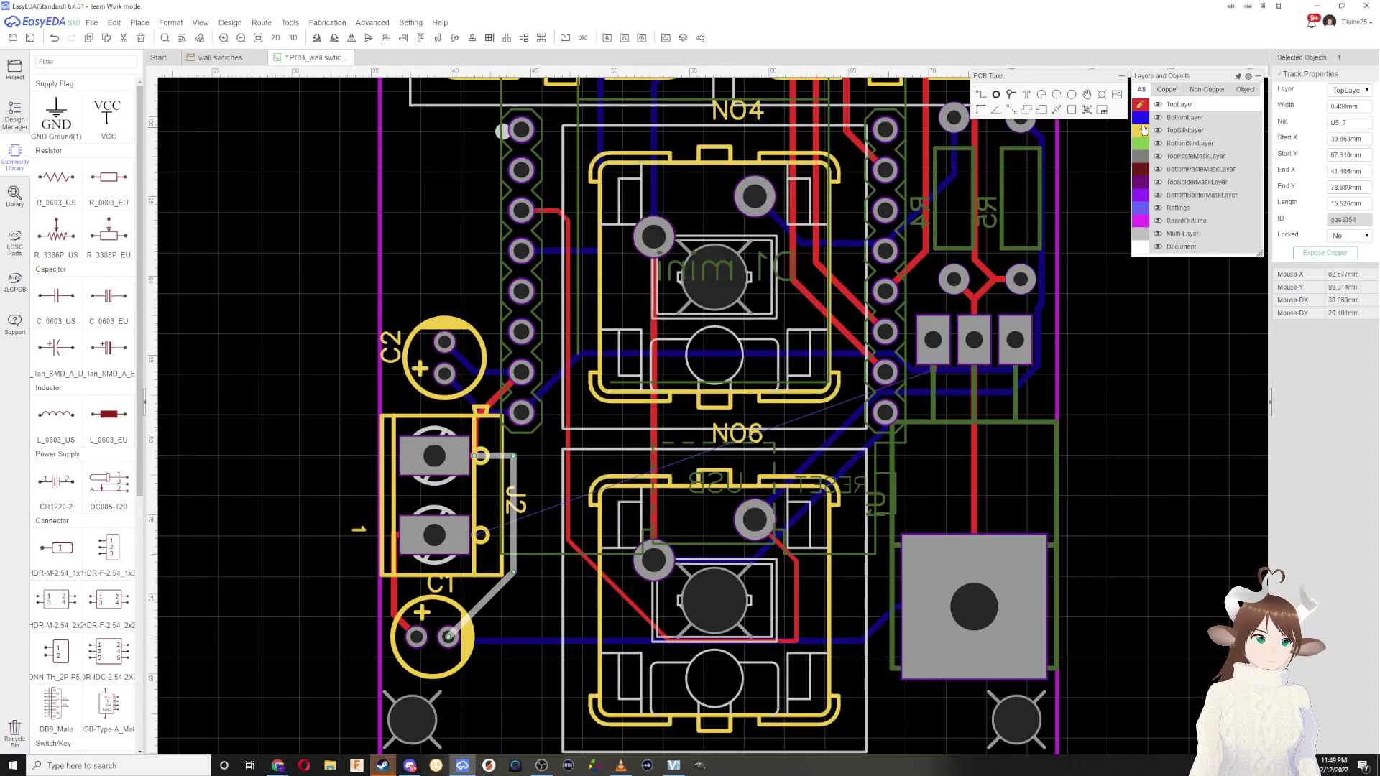
left_click(1340, 90)
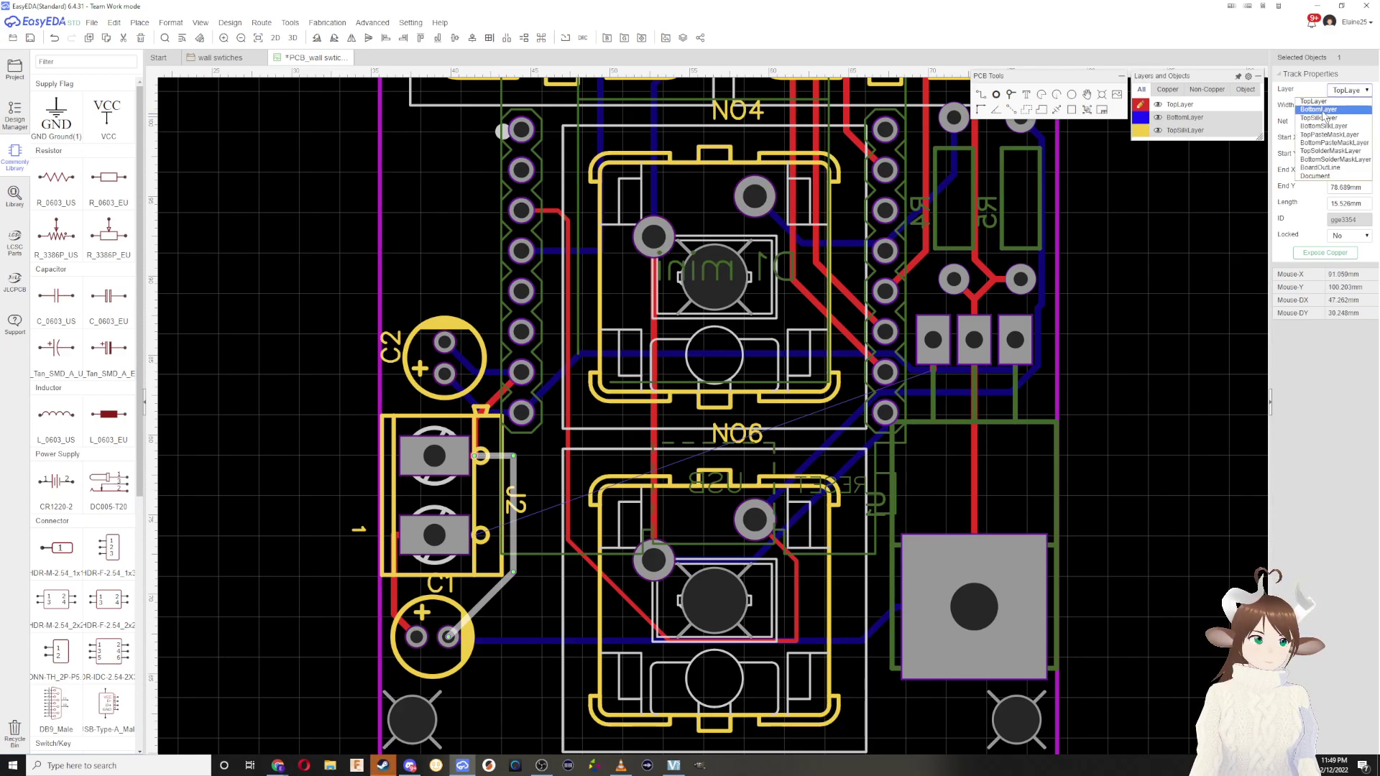
left_click(1333, 110)
Step: Delete the bottom-layer U5_7 track running from the upper J2 pad around the connector to C1
scroll(485, 454, "up", 3)
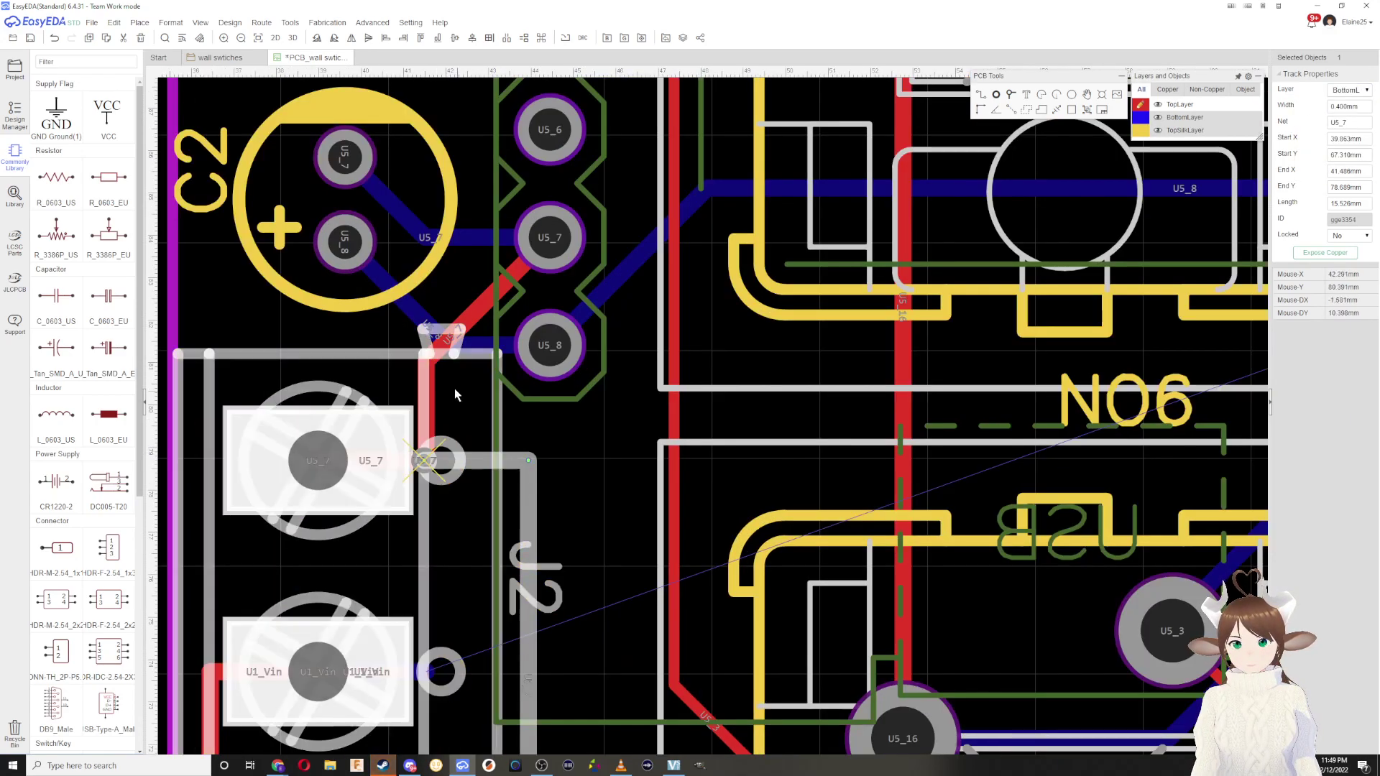
left_click(449, 463)
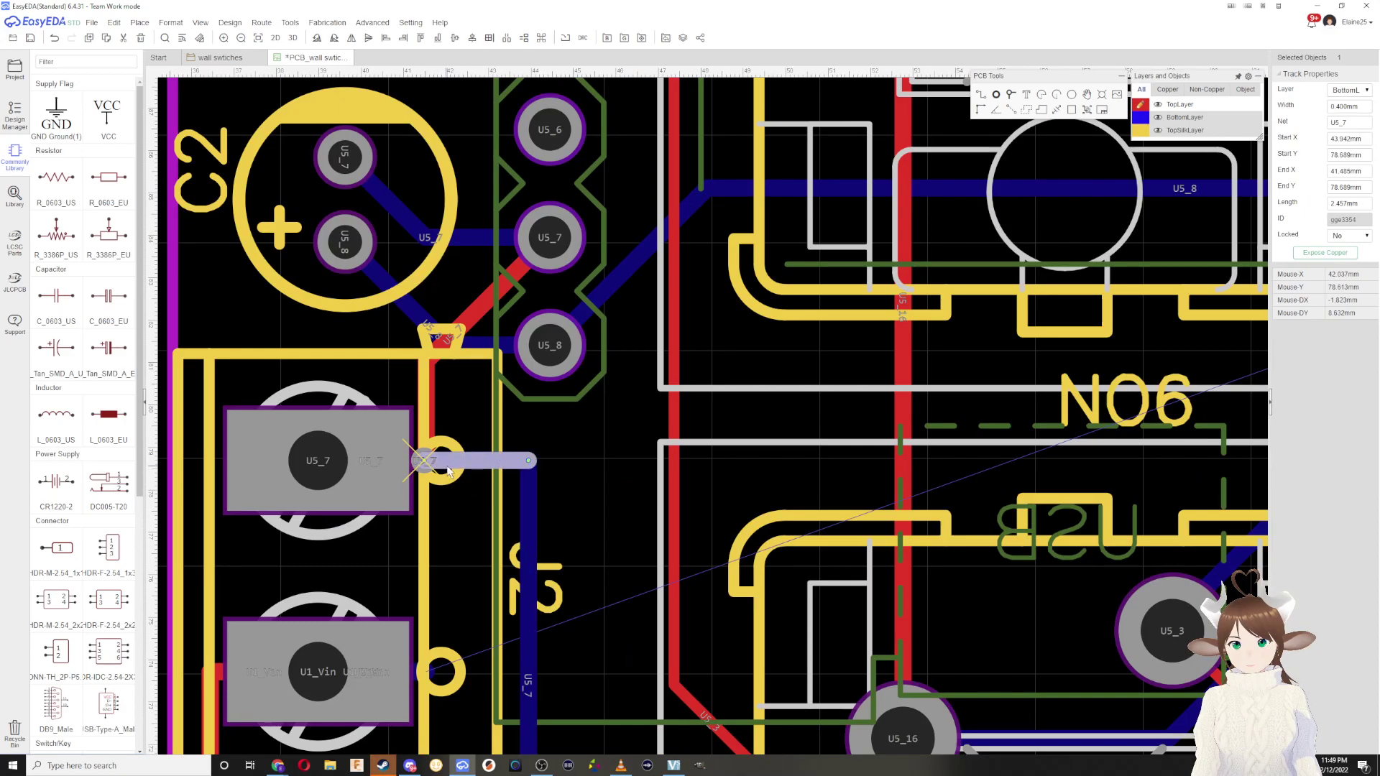
key("ctrl+z")
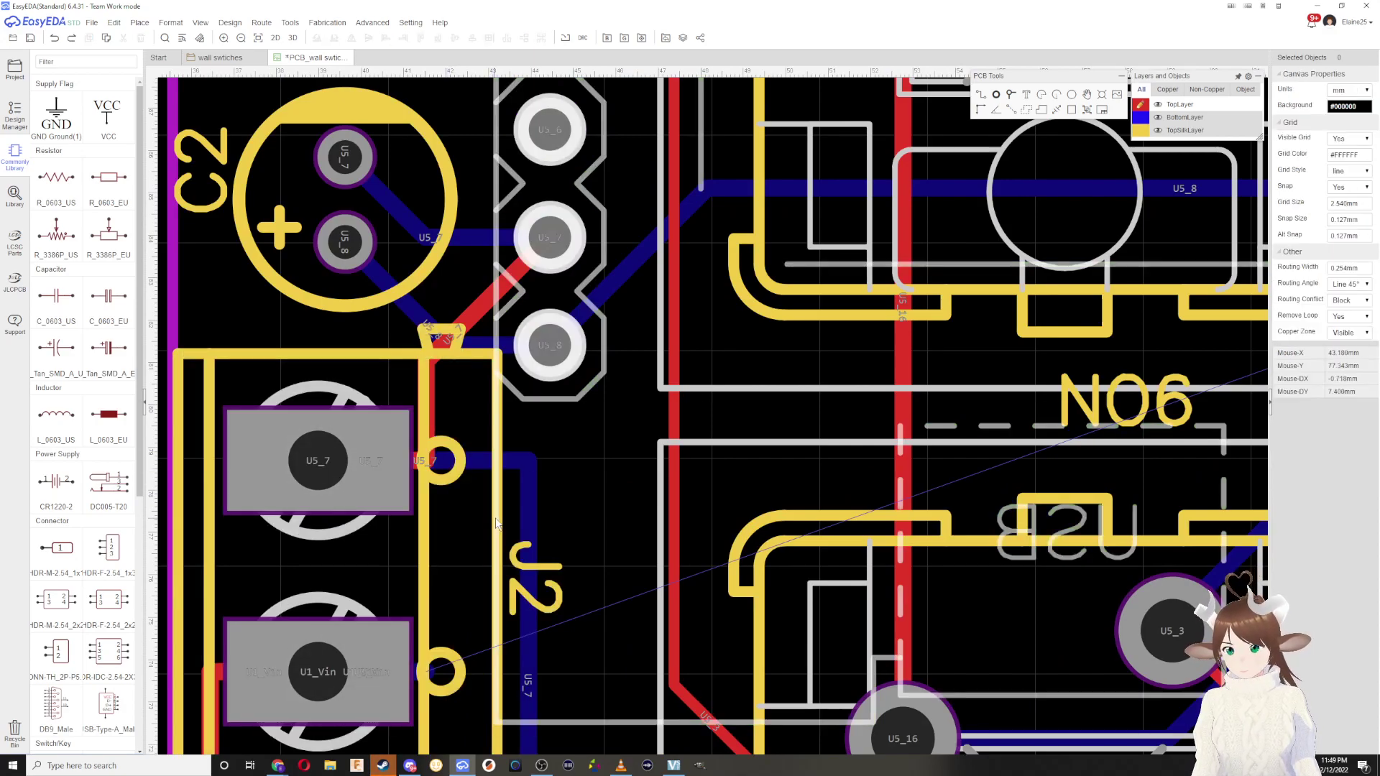
key("ctrl+y")
key("Delete")
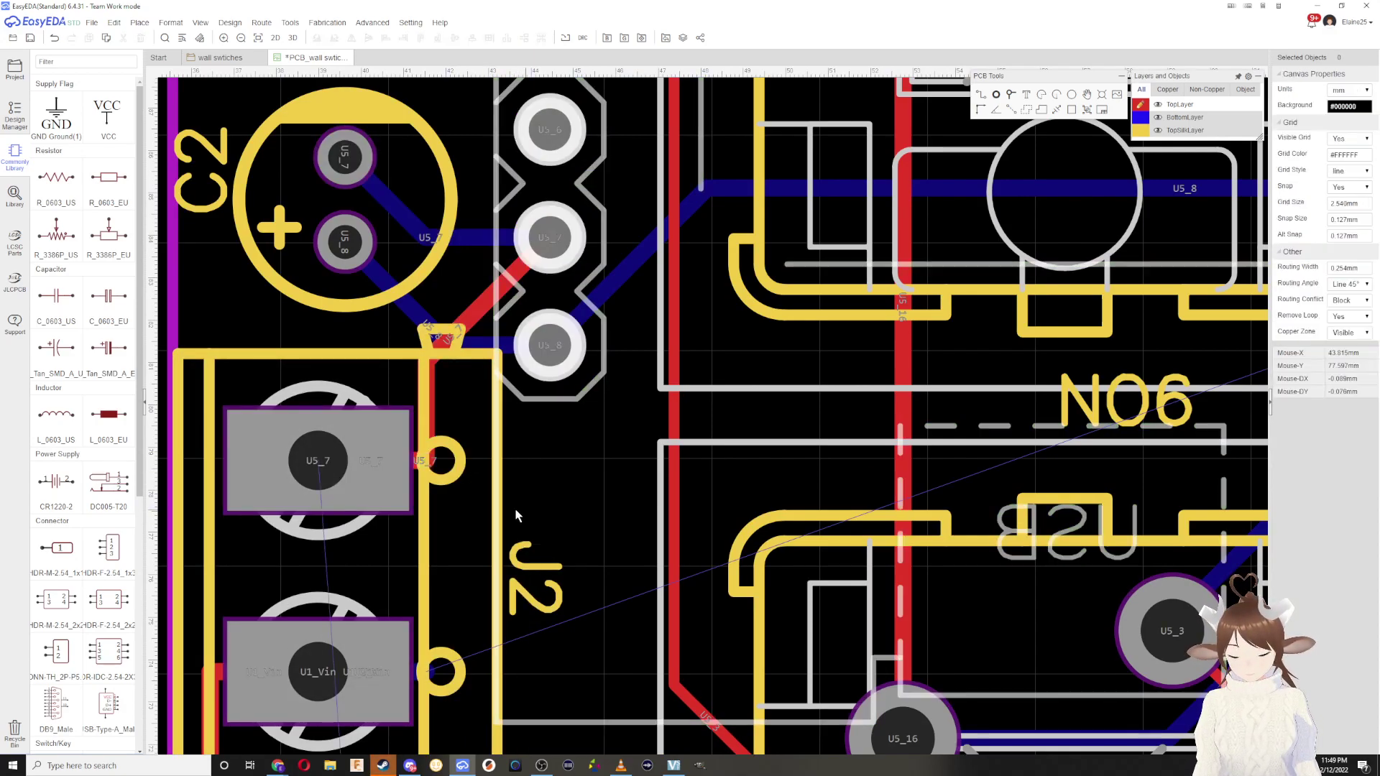
Step: Route a bottom-layer U5_7 track from the upper J2 pad around the outside of the J2 outline to the U5_7 pad of C1
scroll(322, 471, "down", 4)
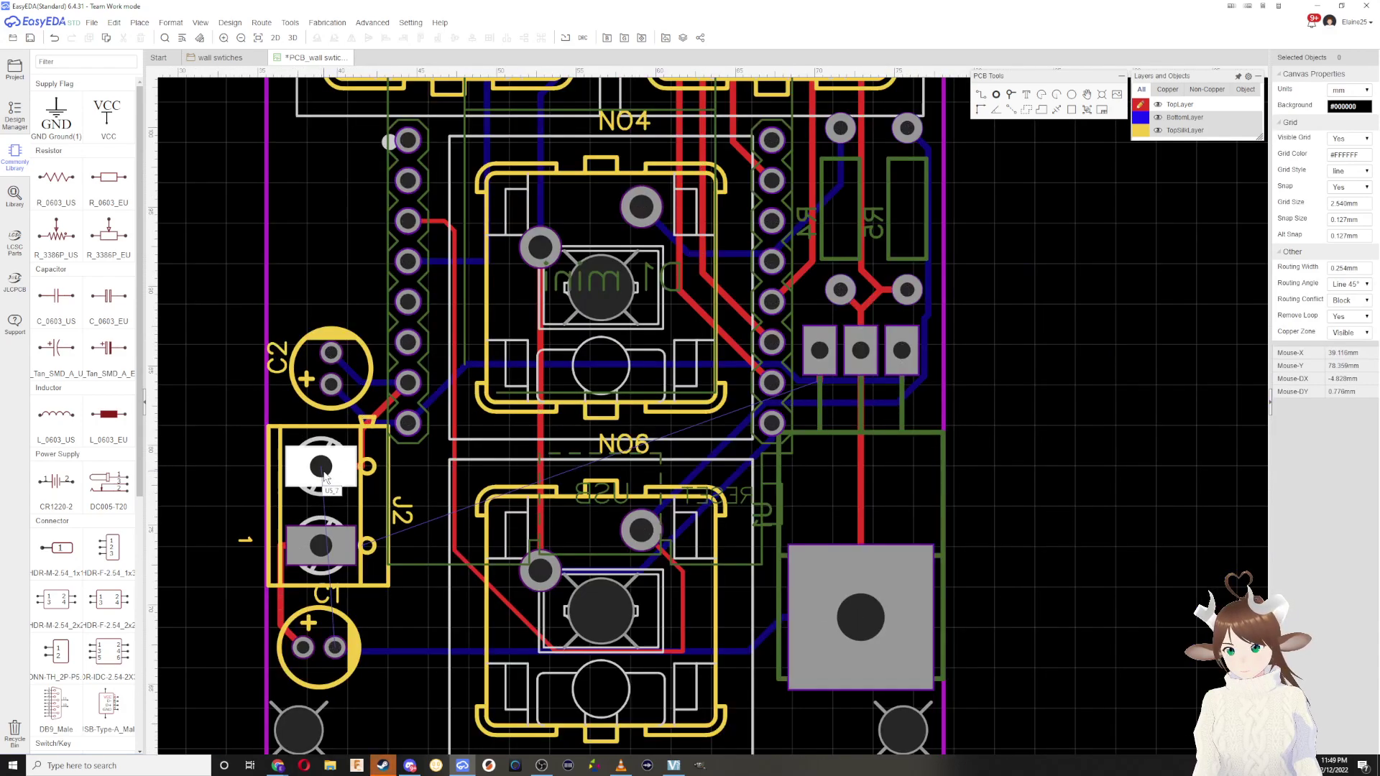
scroll(323, 475, "up", 3)
left_click(1140, 117)
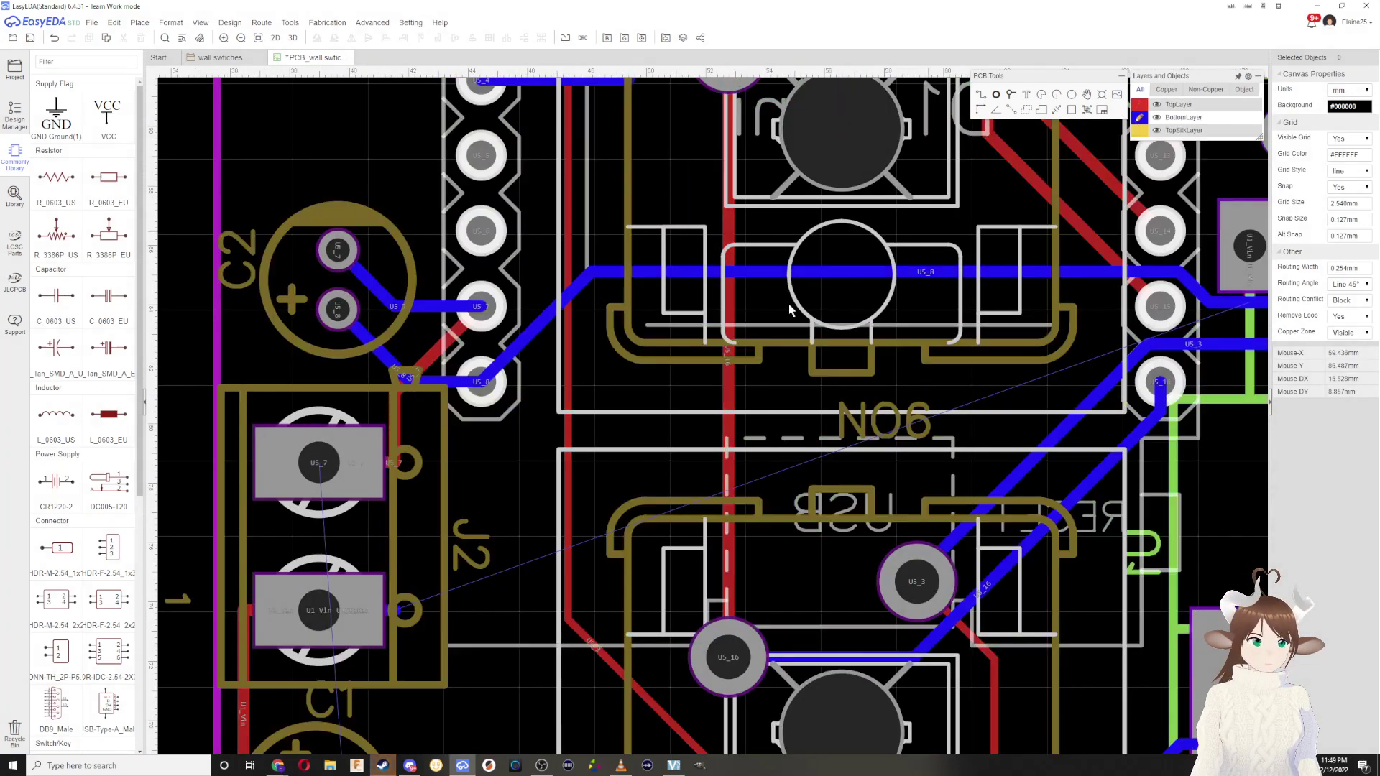
left_click(337, 476)
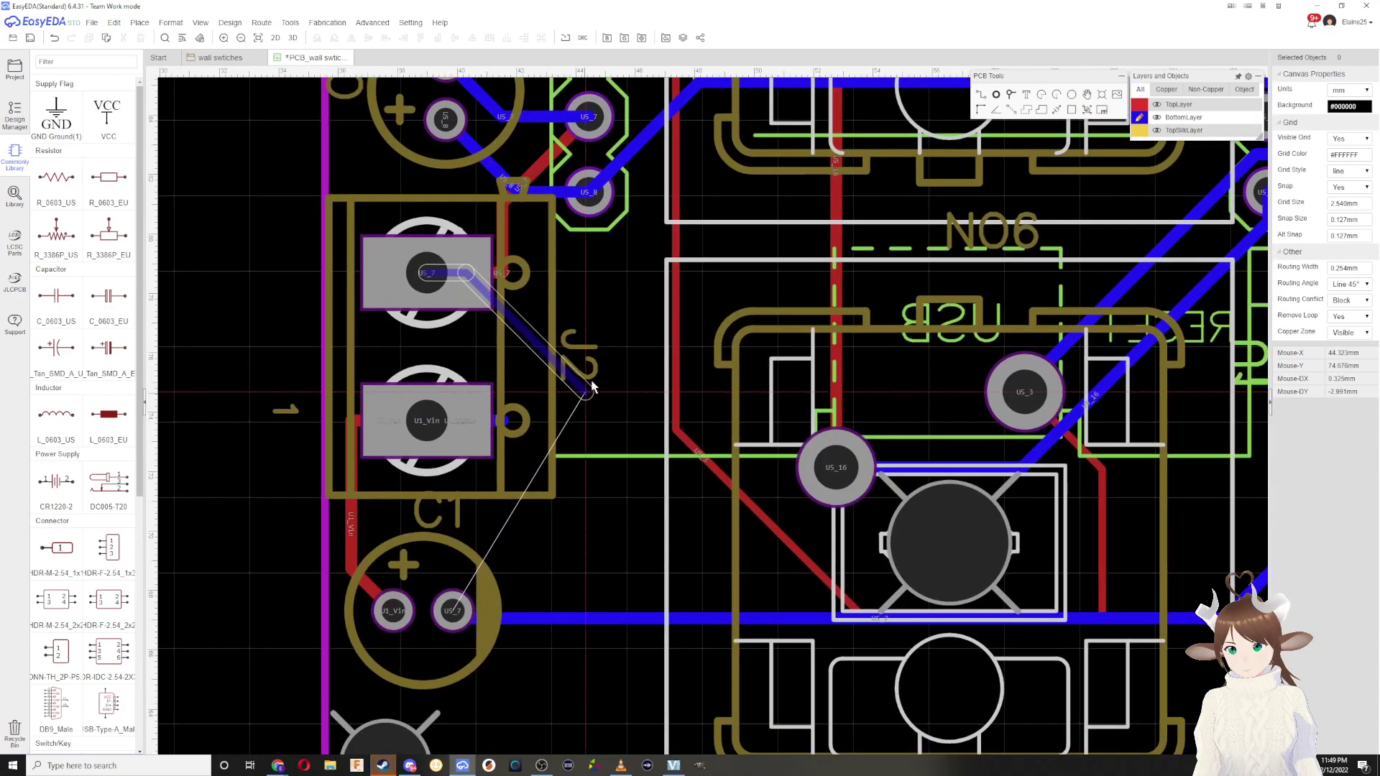
left_click(608, 309)
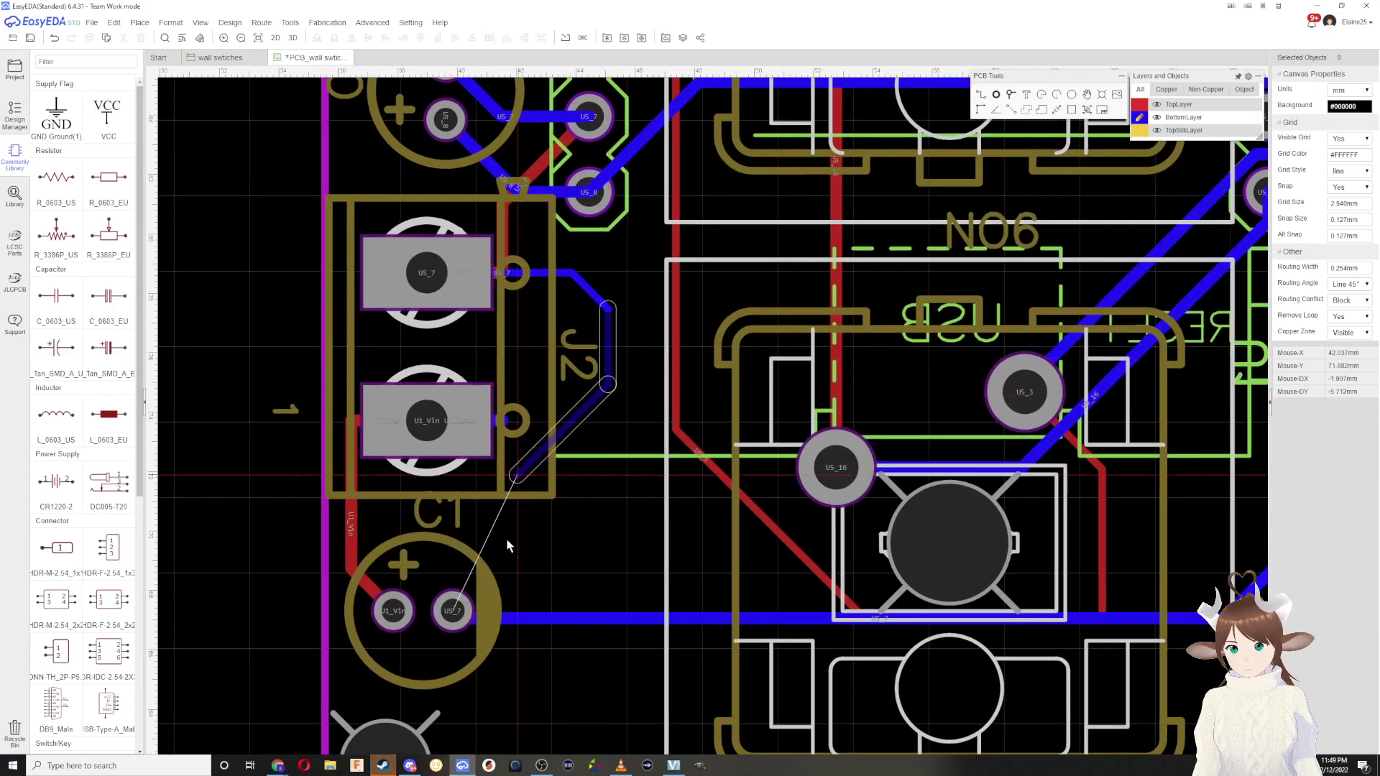
left_click(453, 610)
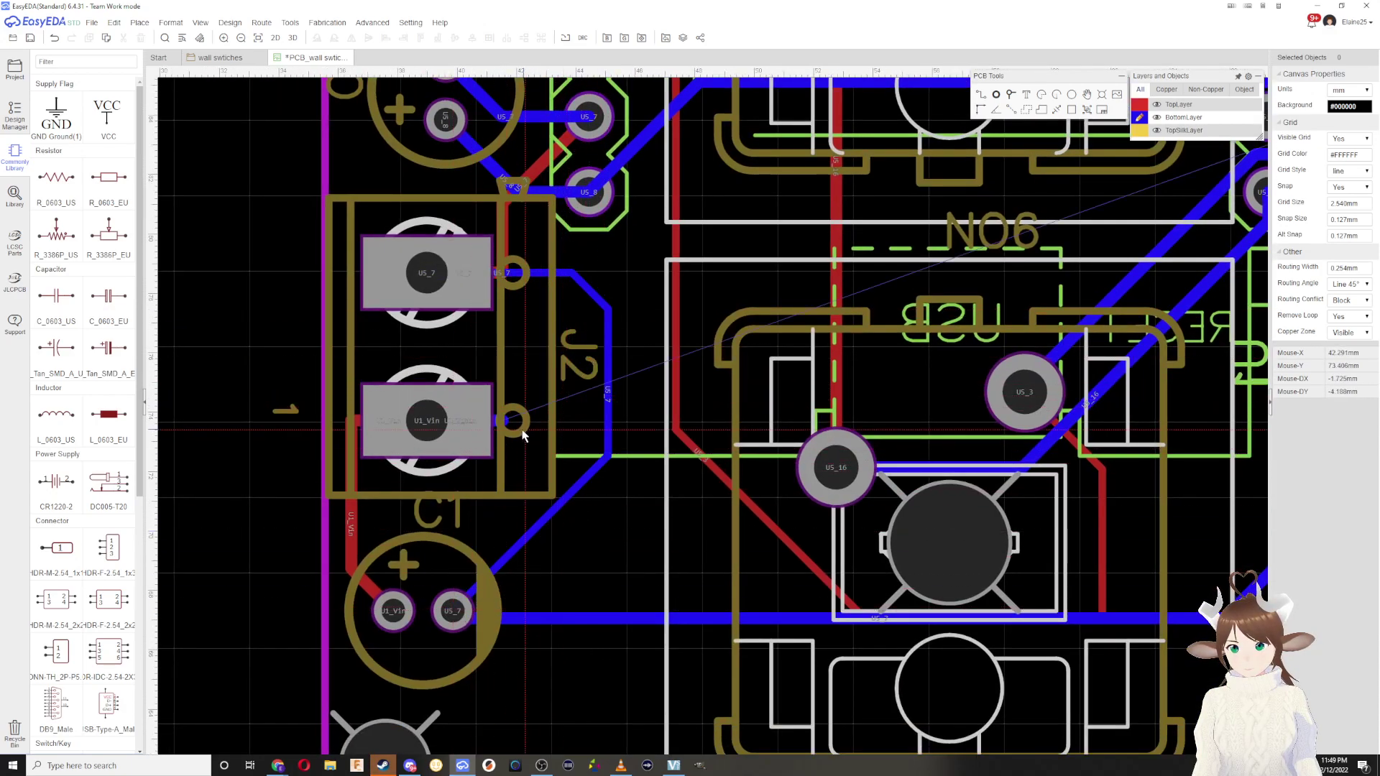
Step: Delete the leftover bottom-layer U1_Vin stub at the lower J2 pad
left_click(494, 422)
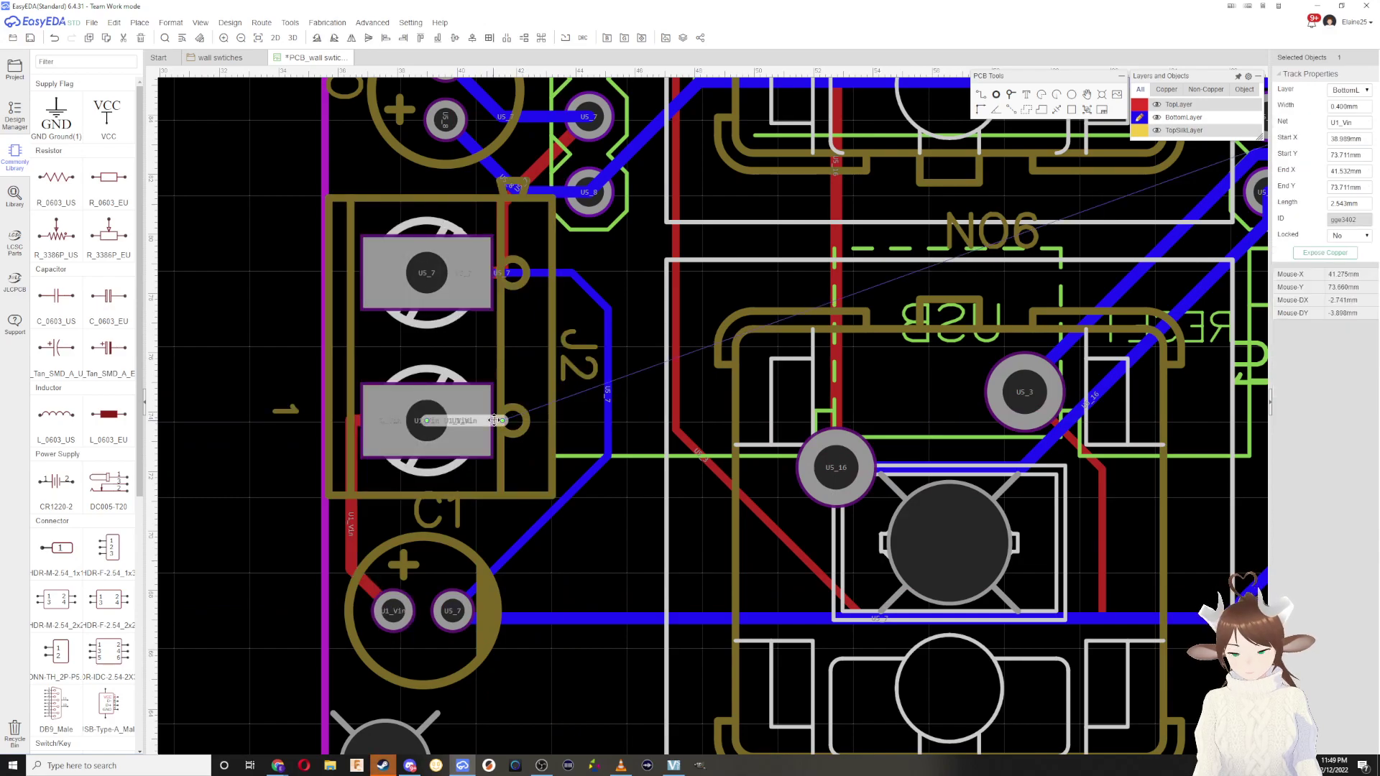
key("Delete")
scroll(547, 392, "down", 3)
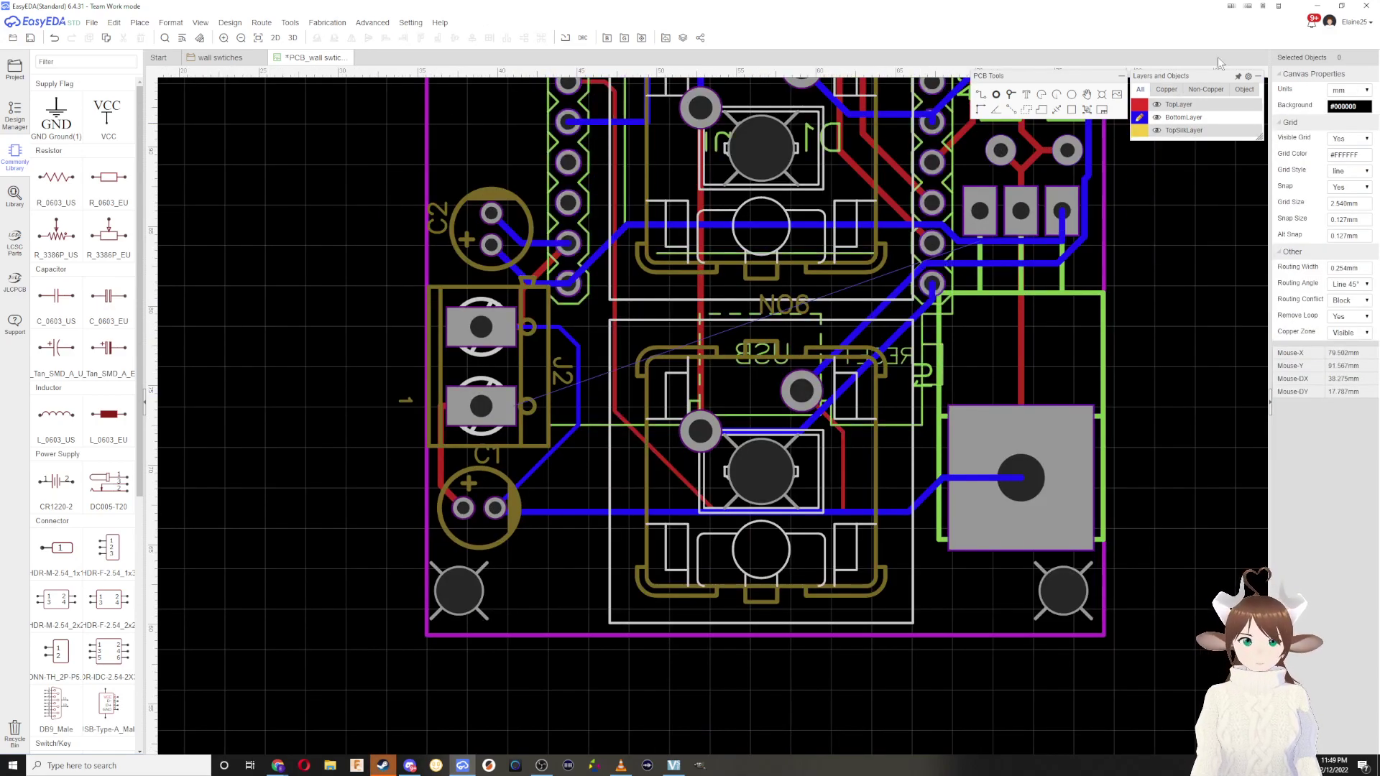
Step: Route a top-layer U1_Vin track from the lower J2 pad across the lower part of NO6 and up to the U1_Vin pin of regulator U1
left_click(1139, 105)
key("w")
left_click(493, 413)
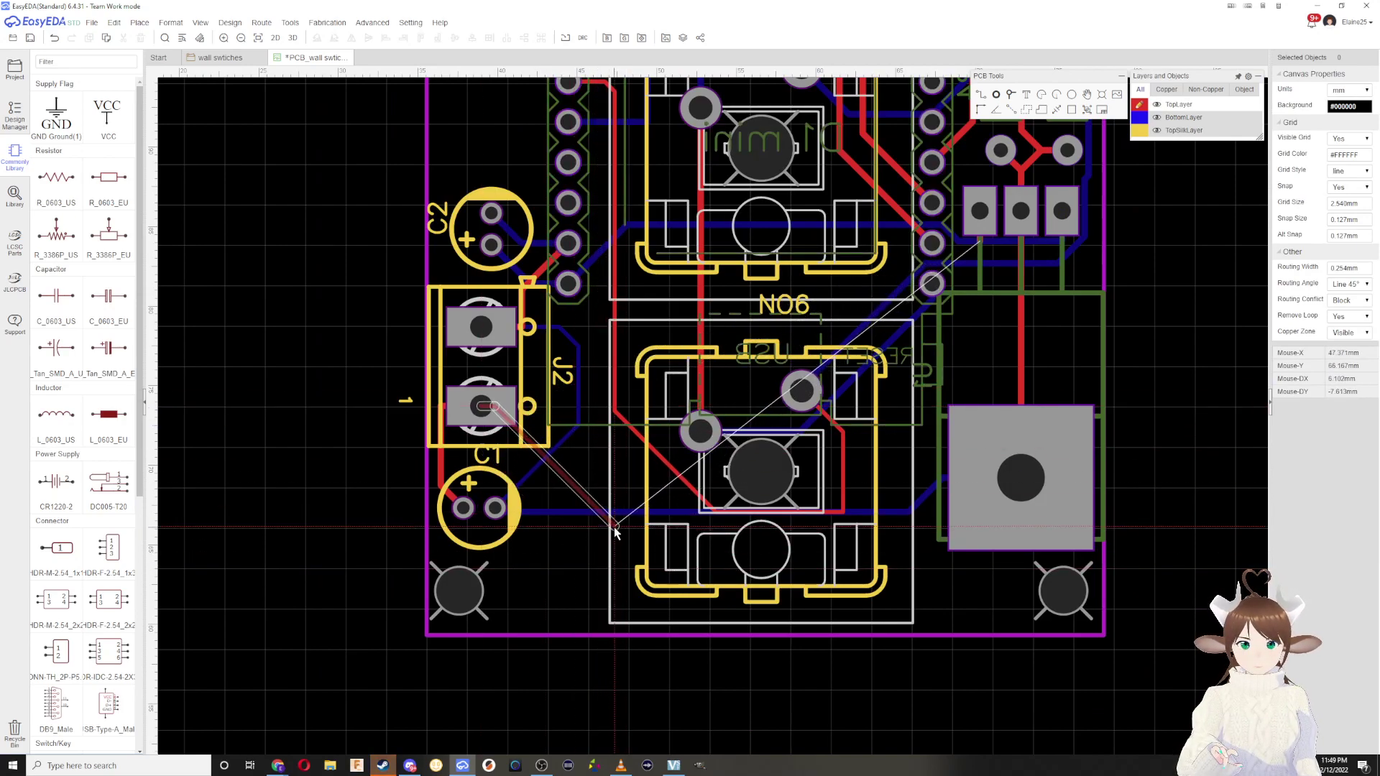
left_click(615, 528)
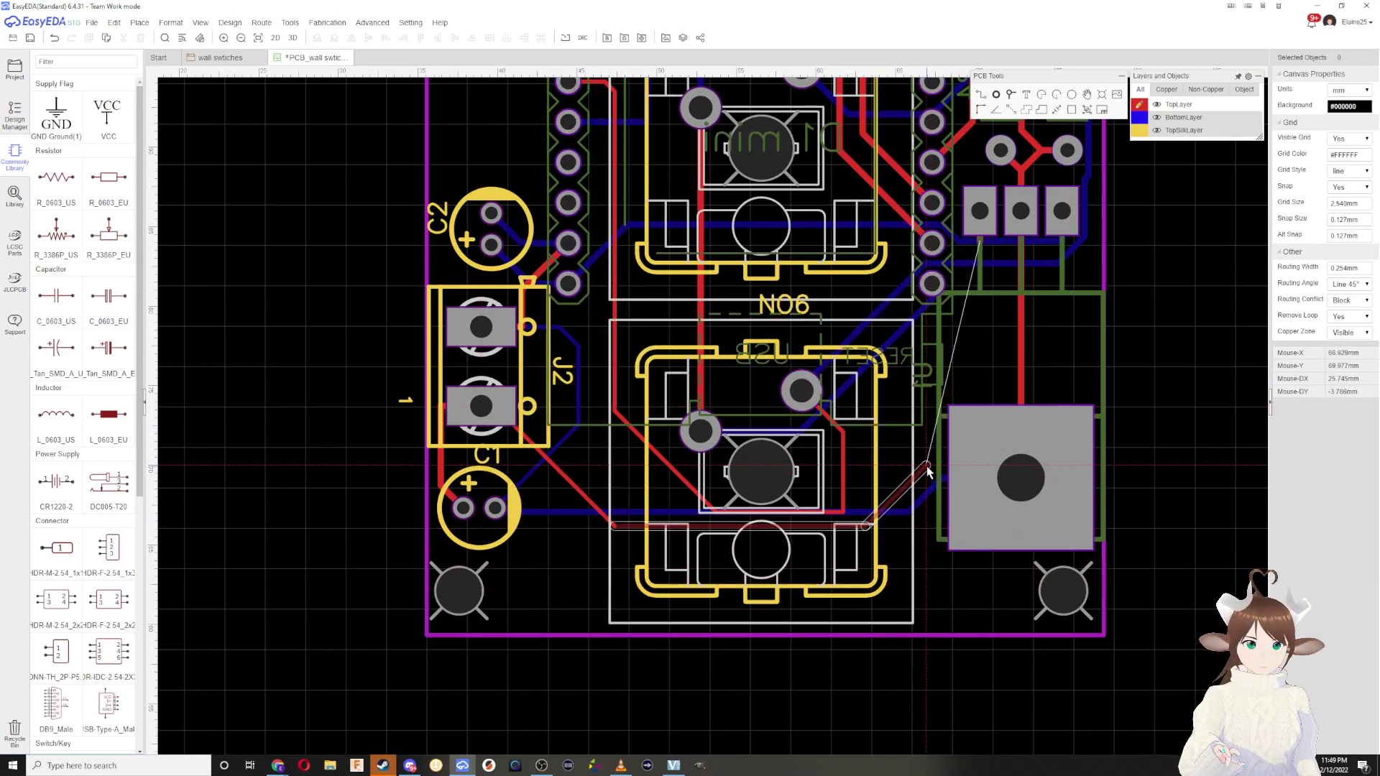
left_click(925, 466)
left_click(954, 321)
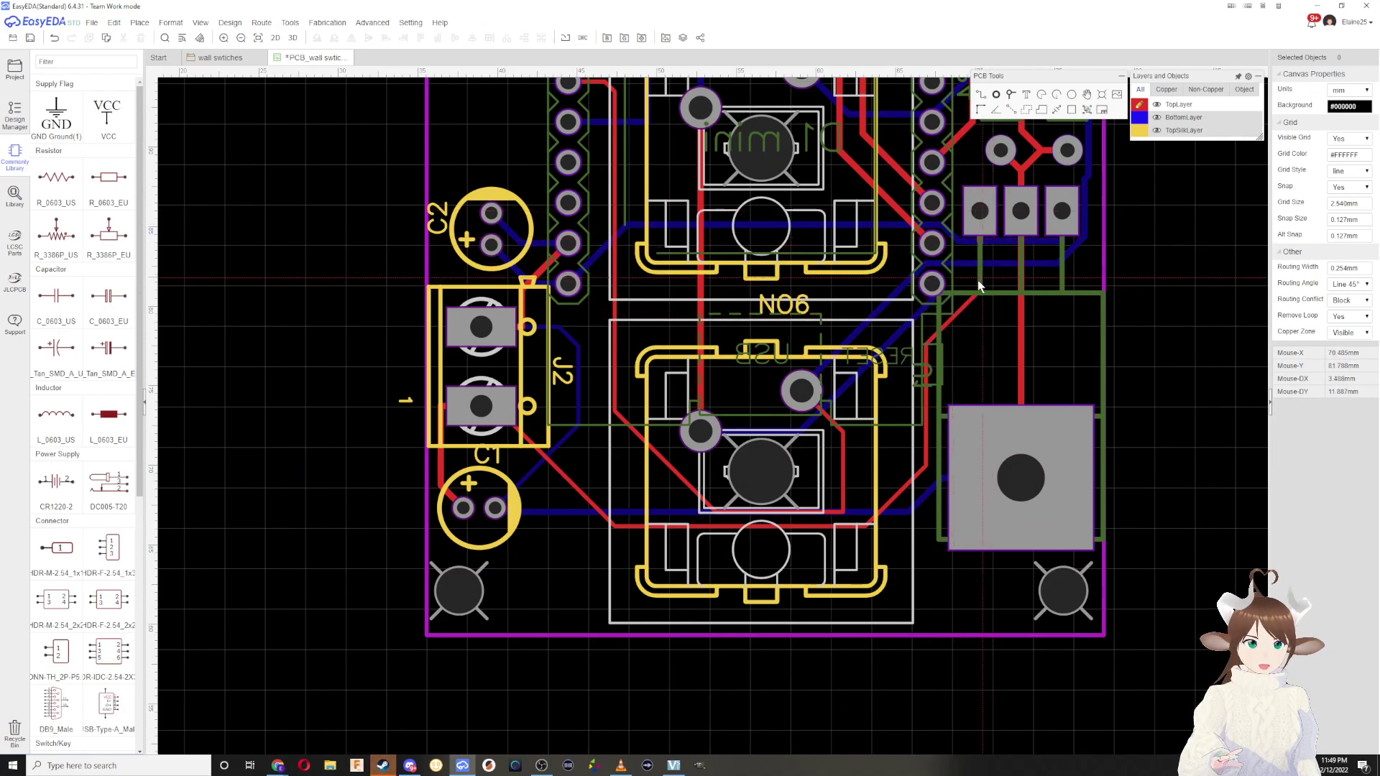
scroll(981, 278, "up", 3)
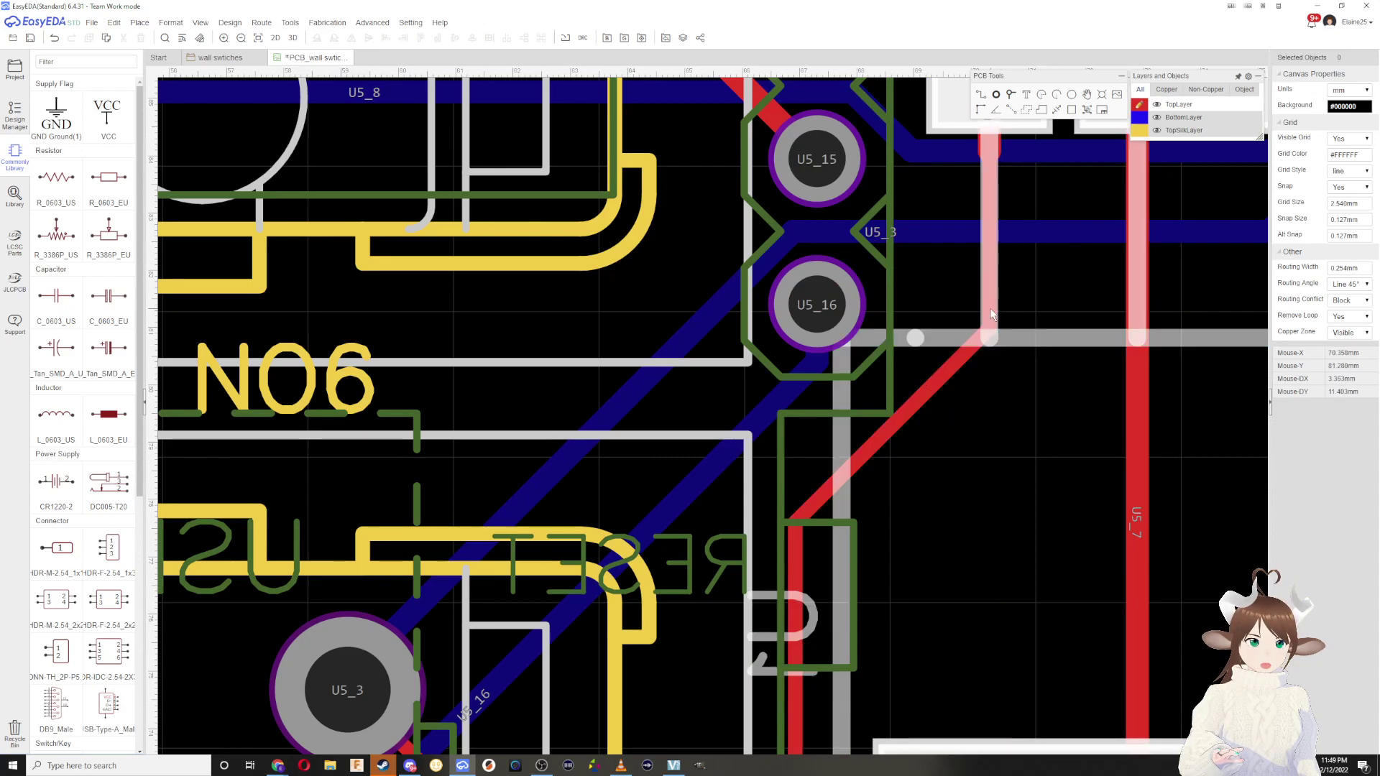
scroll(951, 462, "down", 2)
scroll(954, 413, "up", 2)
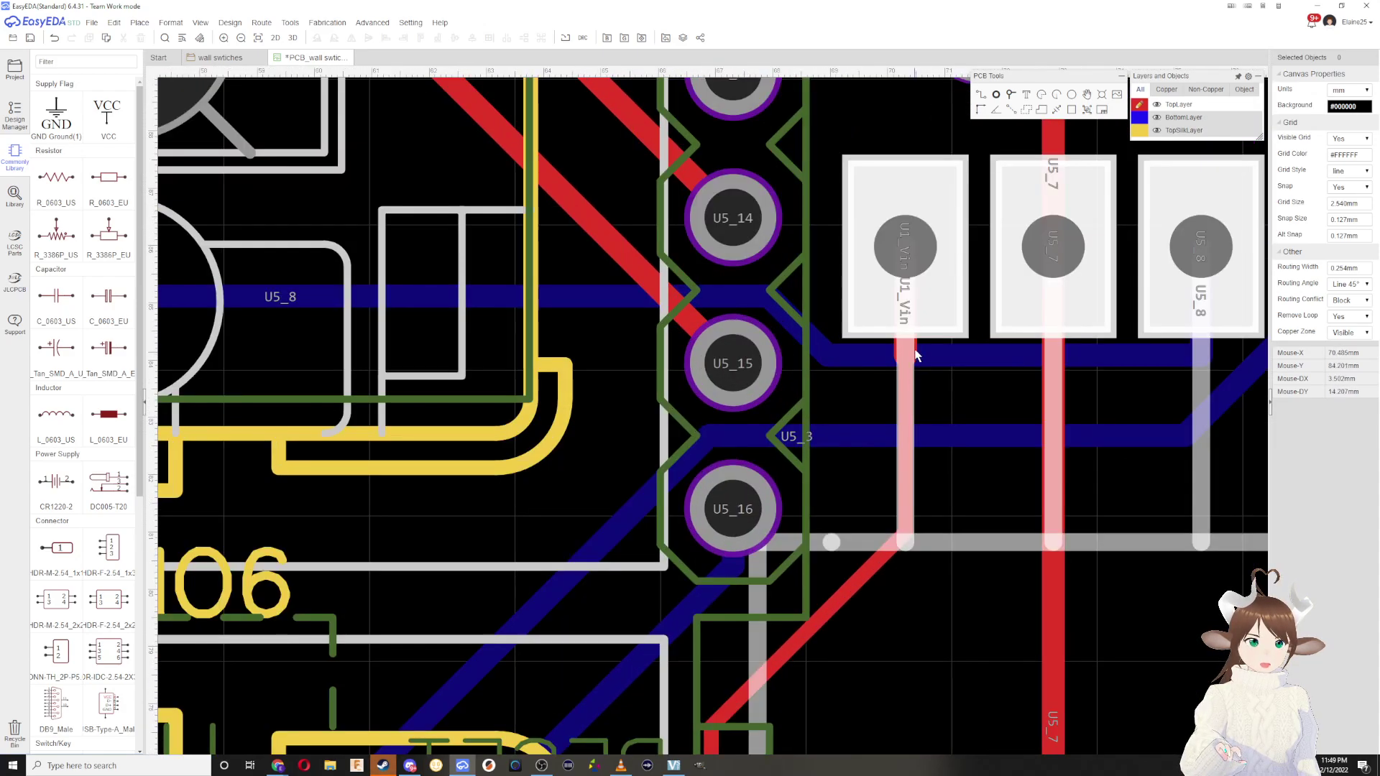
left_click(895, 351)
Step: Set the width of the new top-layer U1_Vin track between J2 and U1 to 0.4 mm
scroll(895, 370, "down", 4)
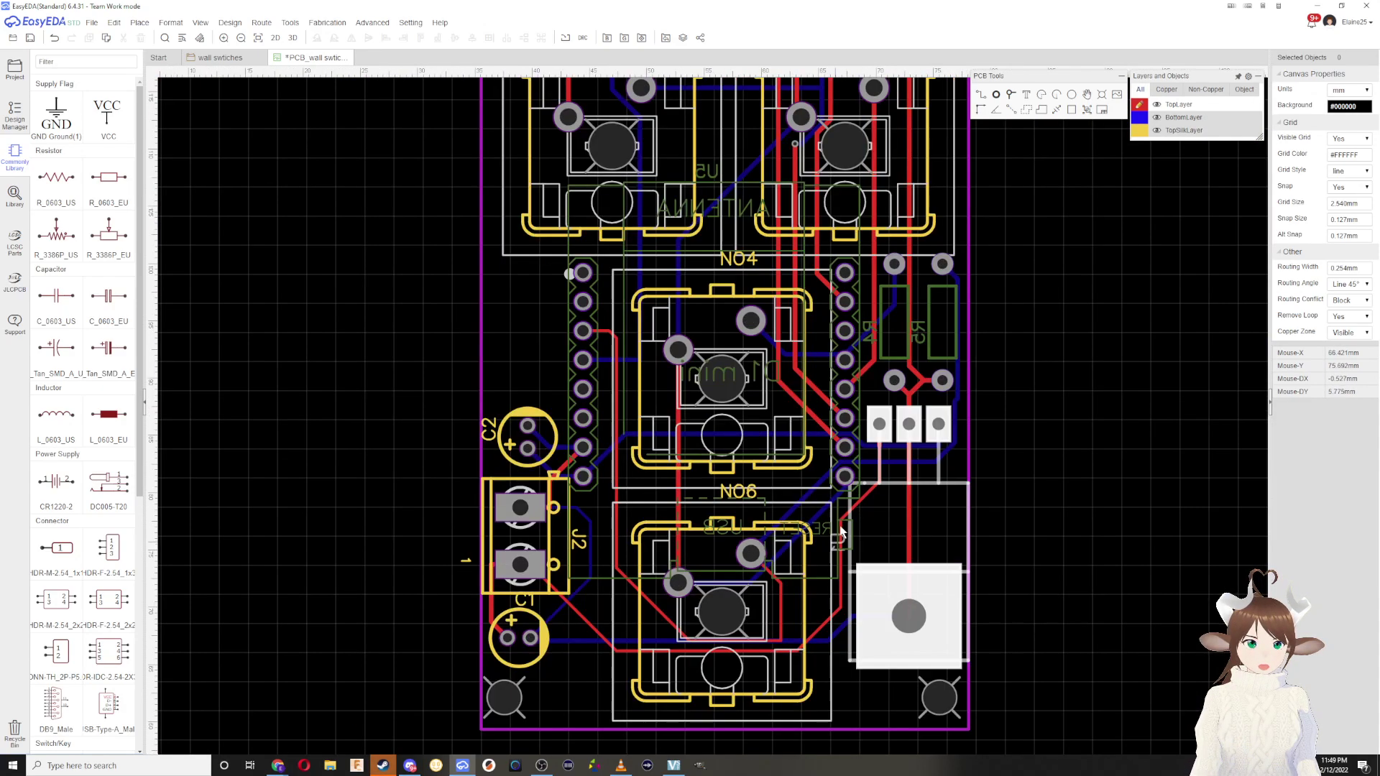
left_click(867, 502)
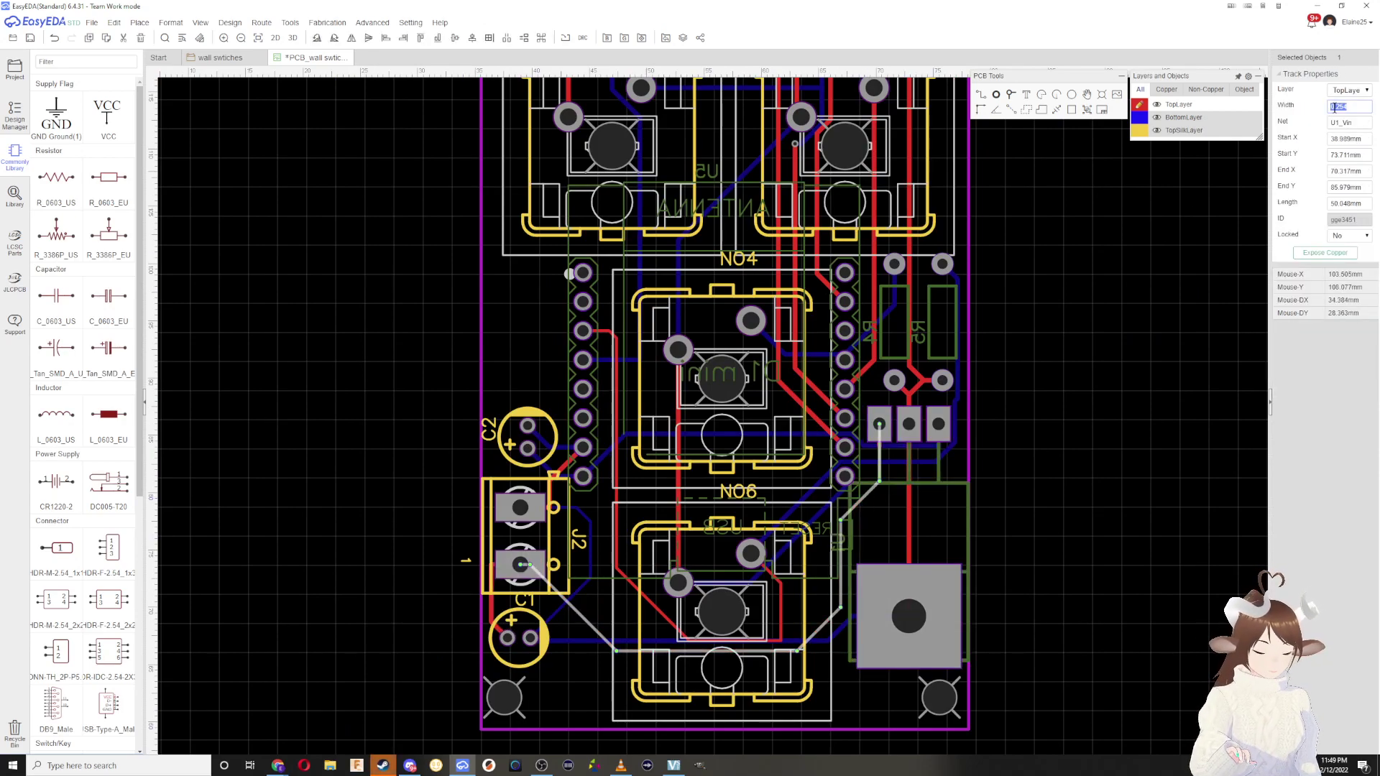
key("Return")
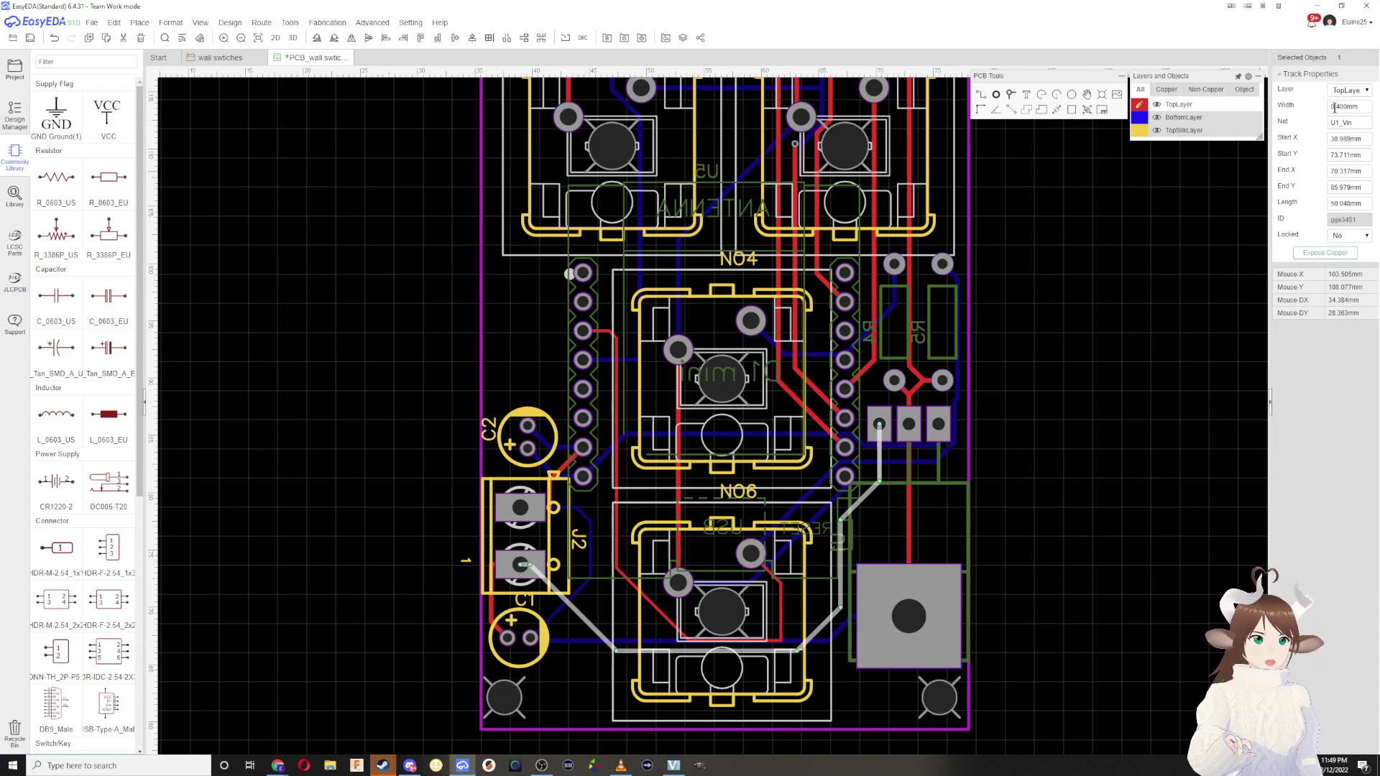
scroll(796, 584, "up", 1)
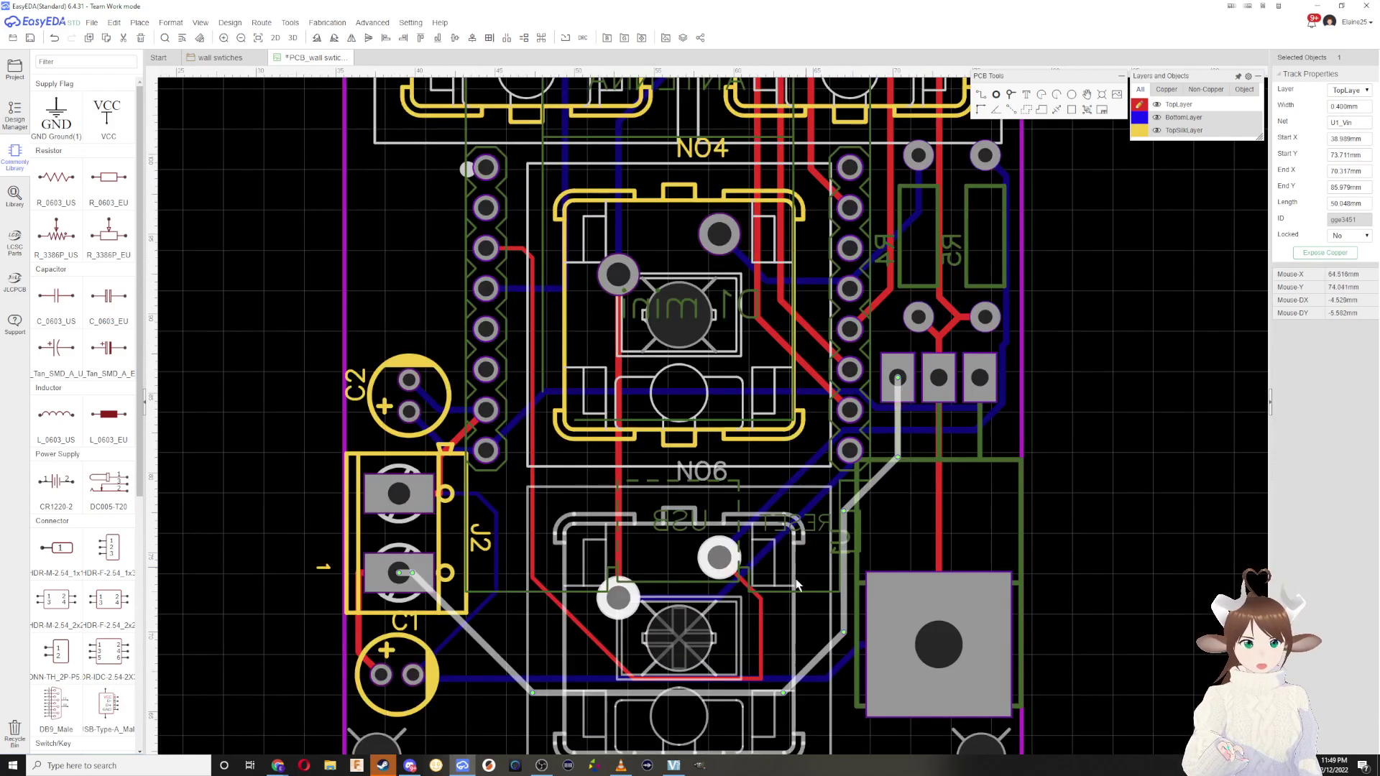
Step: Set the width of the bottom-layer U5_7 track between J2 and C1 to 0.5 mm
left_click(599, 638)
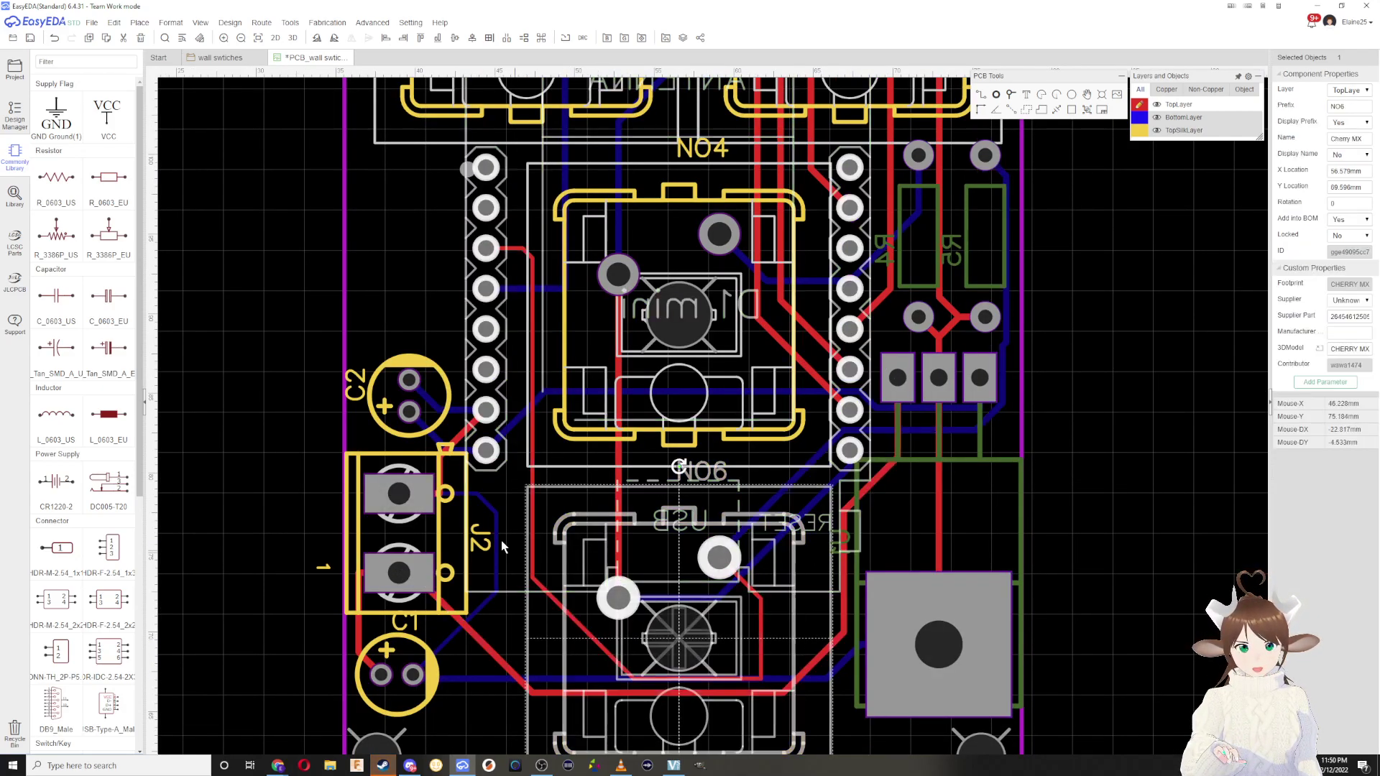
left_click(489, 599)
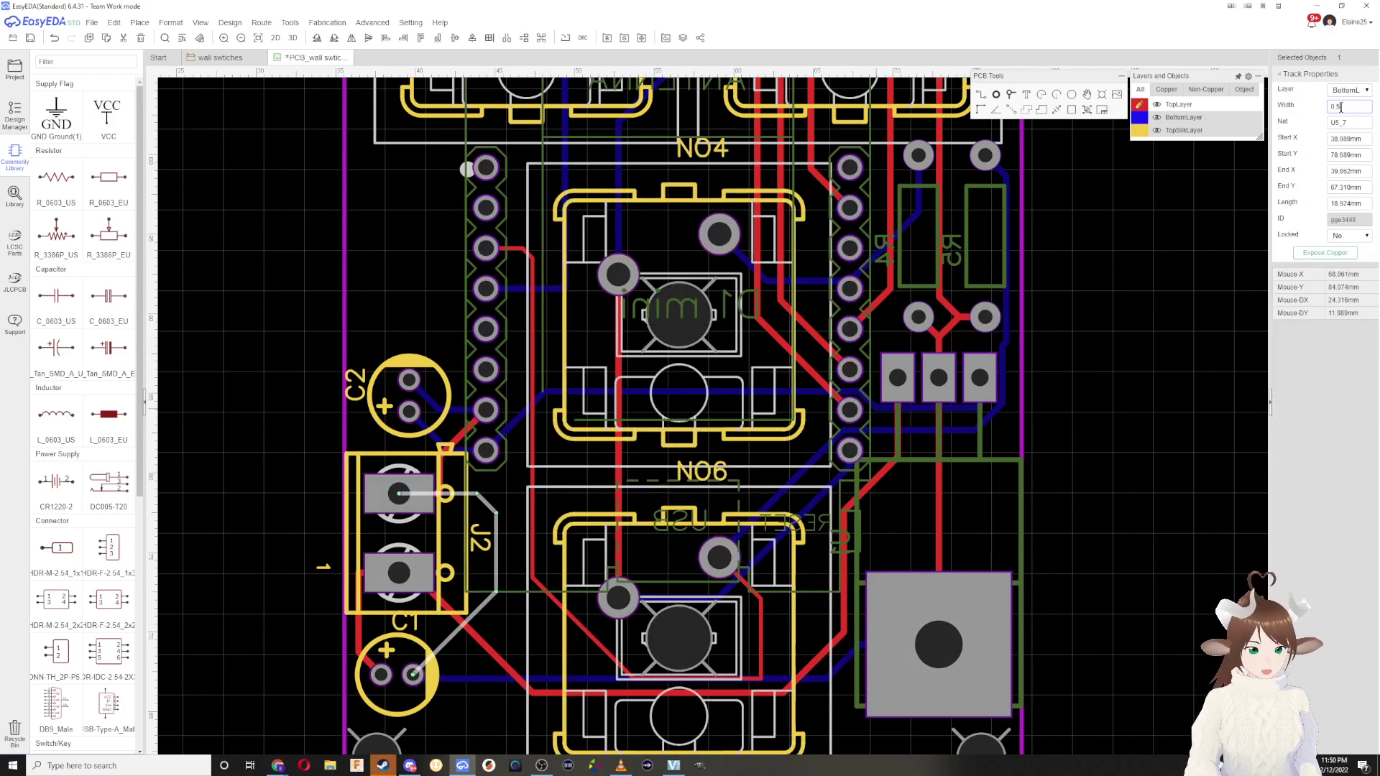
left_click(1342, 107)
type("0.5")
key("Return")
Step: Shift the horizontal bottom-layer U5_8 segment beneath the U1 pads slightly further away from the pads
left_click(502, 492)
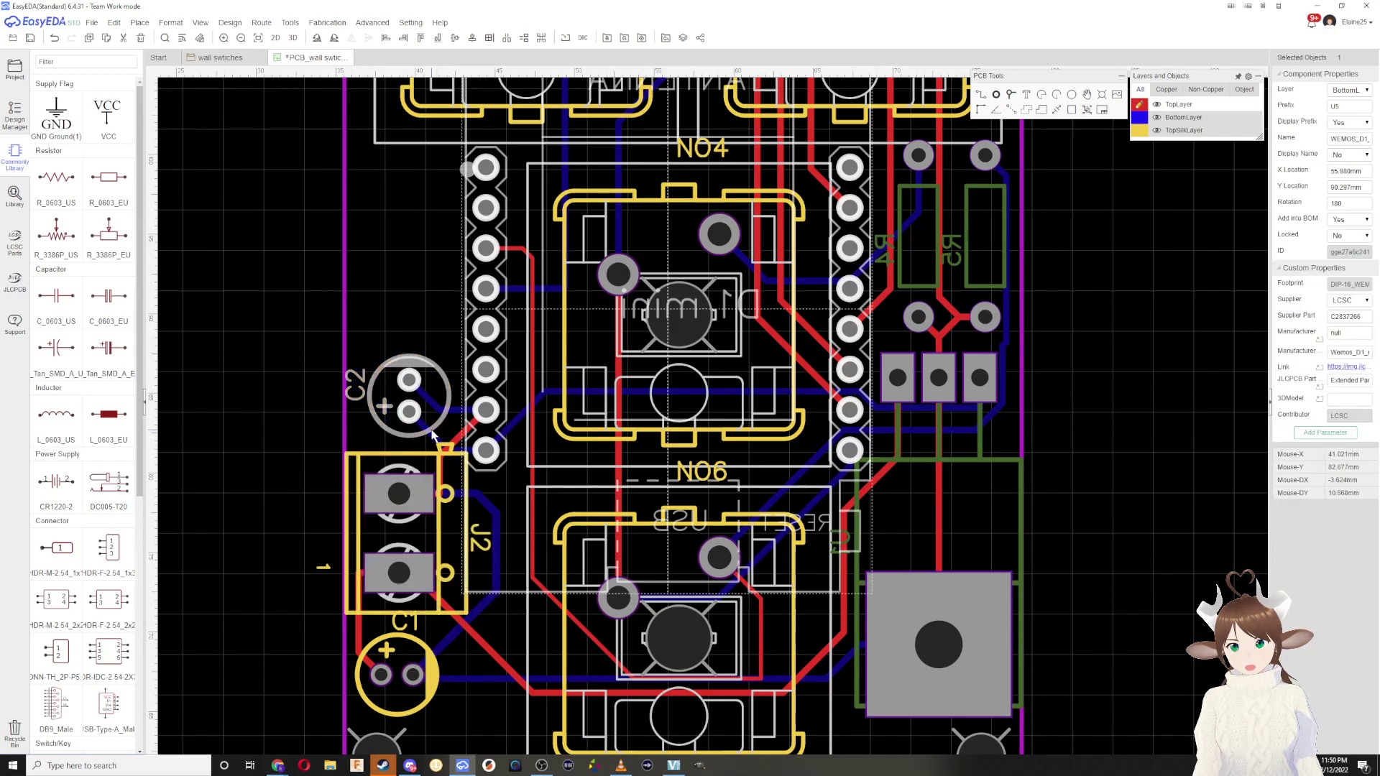
left_click(509, 431)
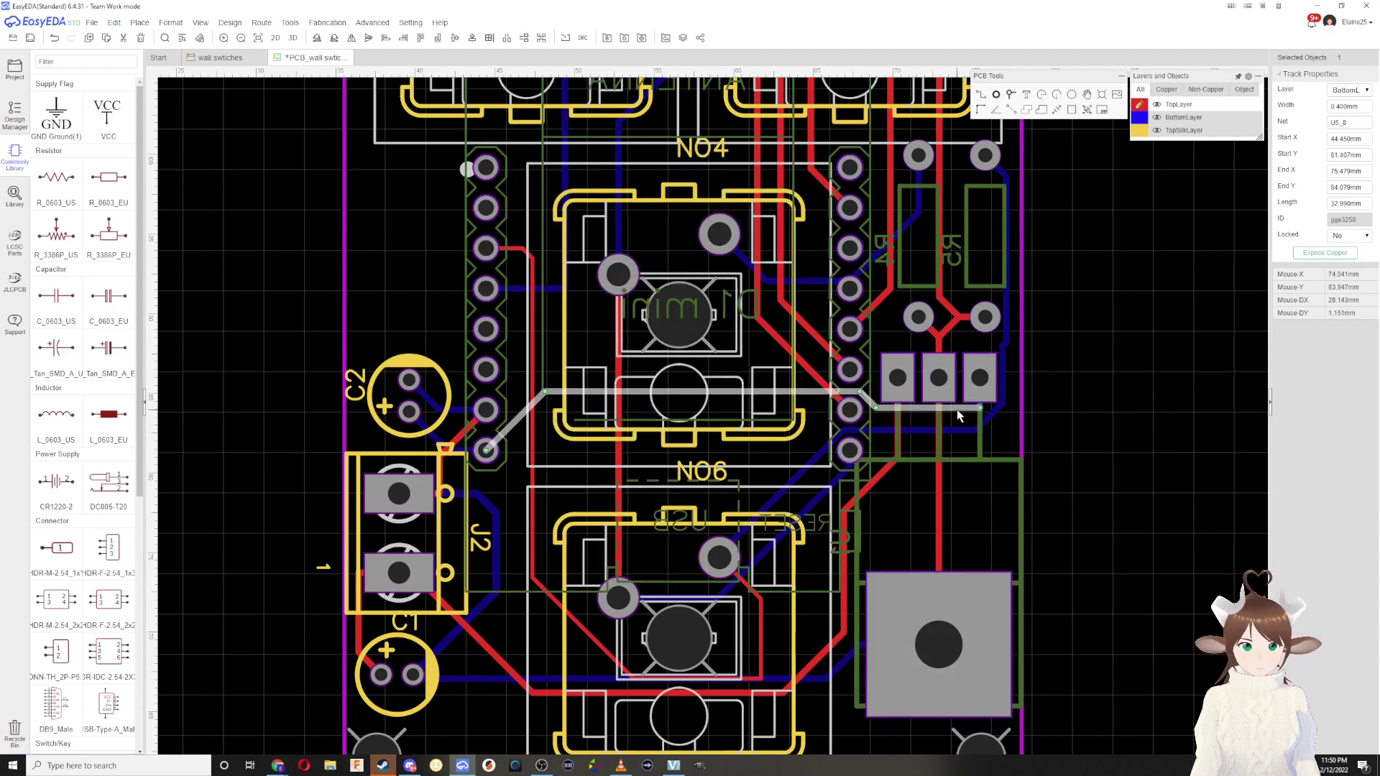
scroll(979, 412, "up", 1)
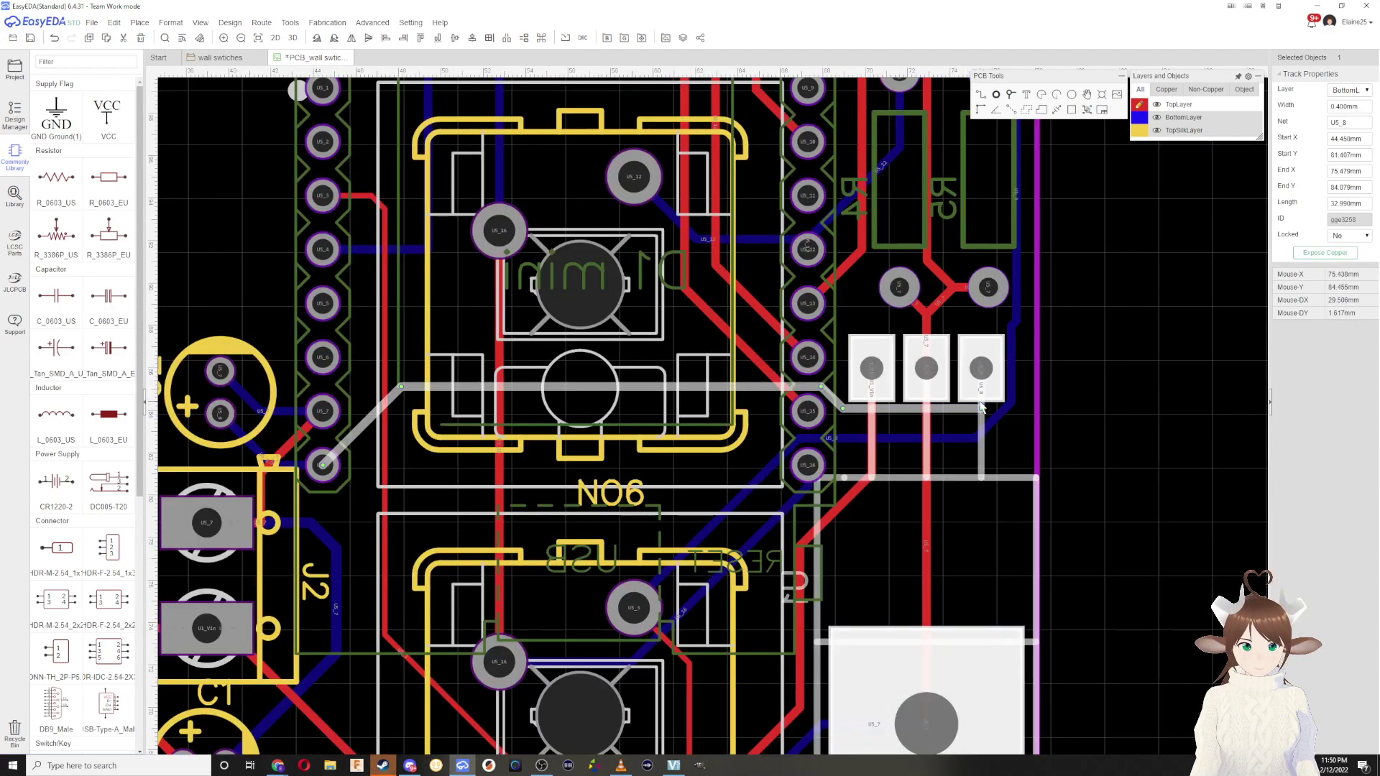
left_click(1142, 118)
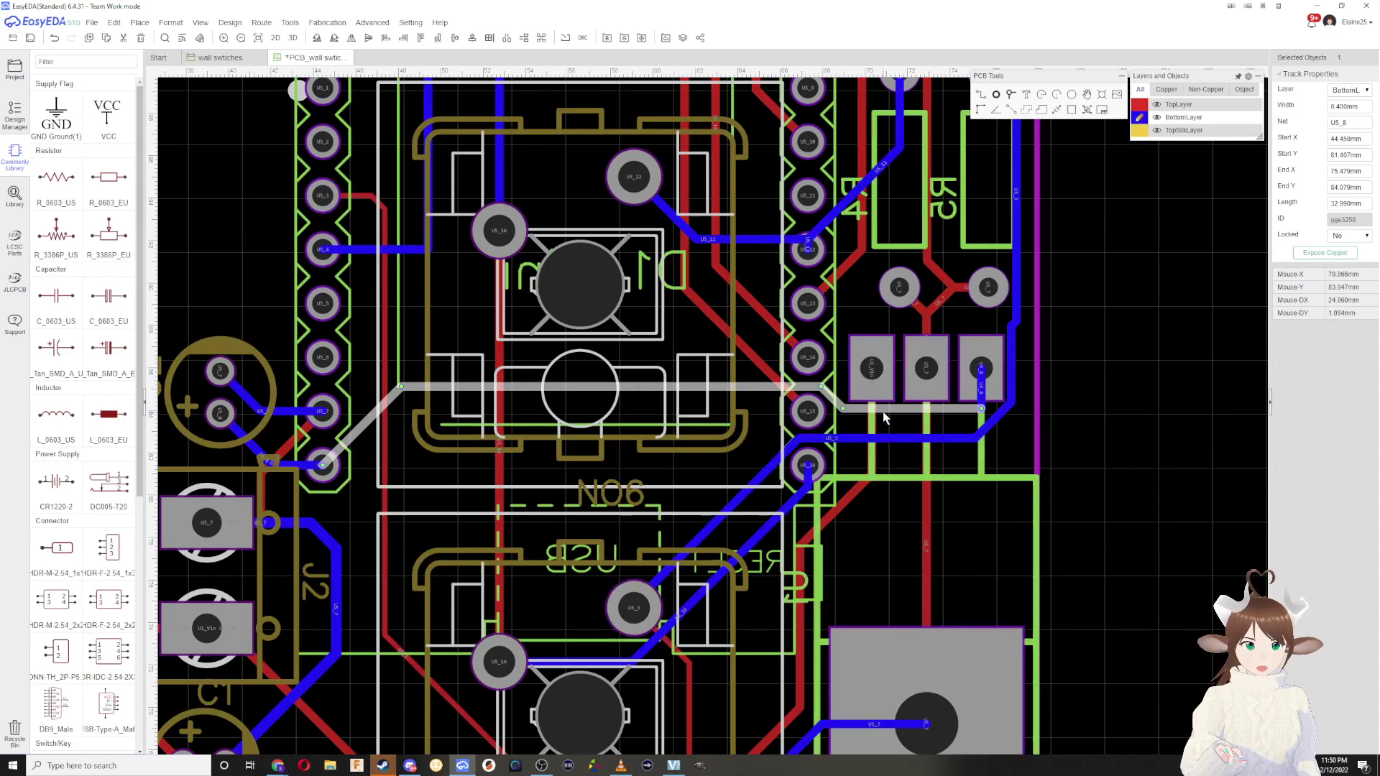
mouse_move(882, 417)
left_mouse_down()
mouse_move(868, 424)
mouse_move(878, 419)
left_mouse_up()
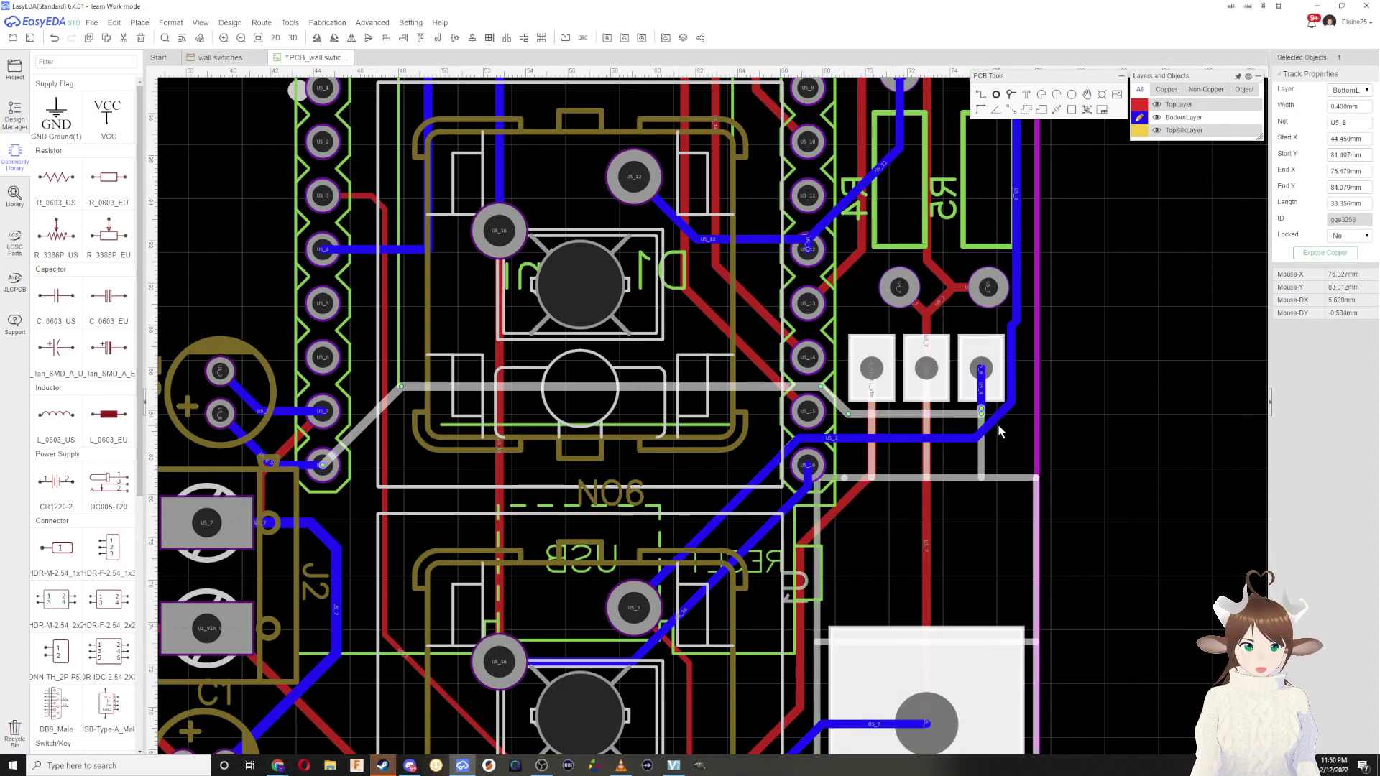
Step: Straighten the bottom-layer U5_3 track around the U1 pads into a square corner nearer the board edge, without the small jog
left_click_drag(994, 424, 1014, 447)
left_click_drag(1012, 380, 1019, 316)
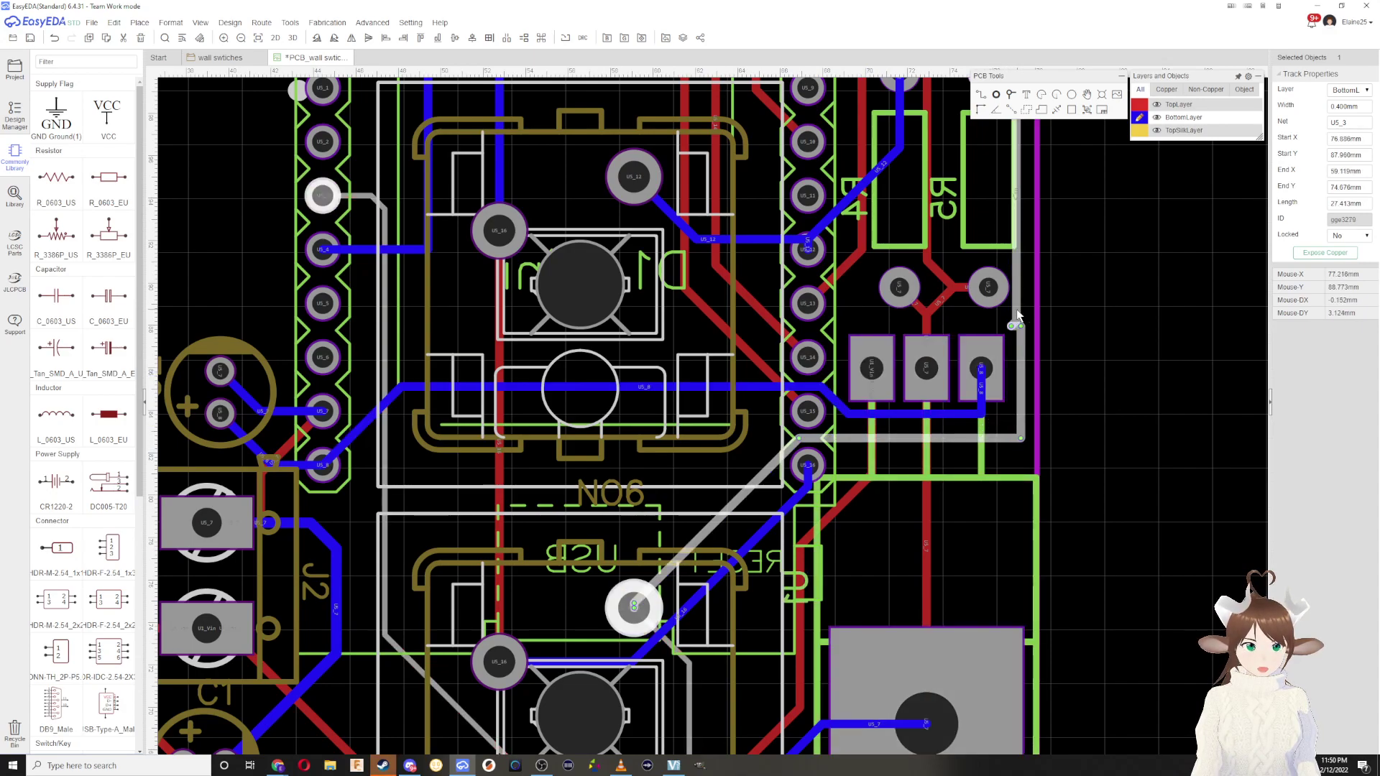
left_click(1020, 316)
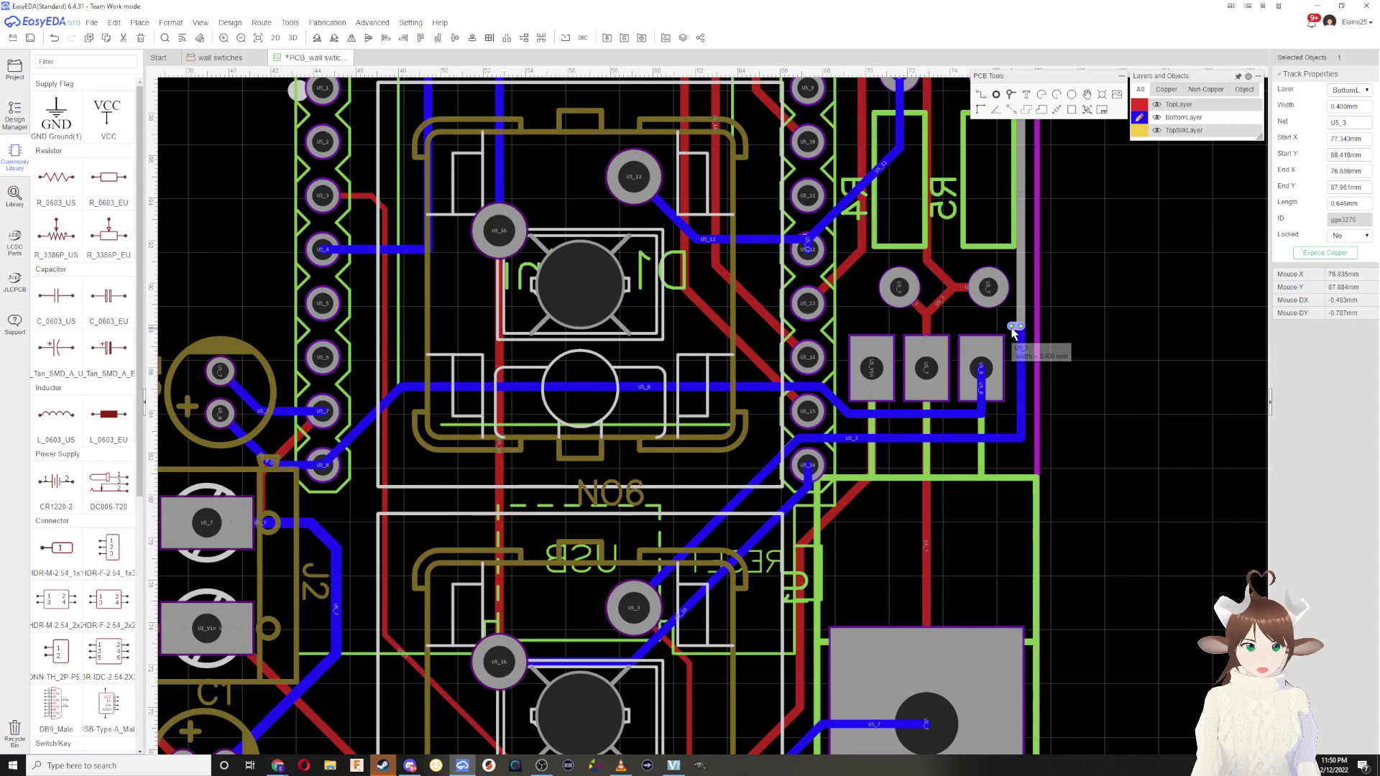
left_click(1012, 329)
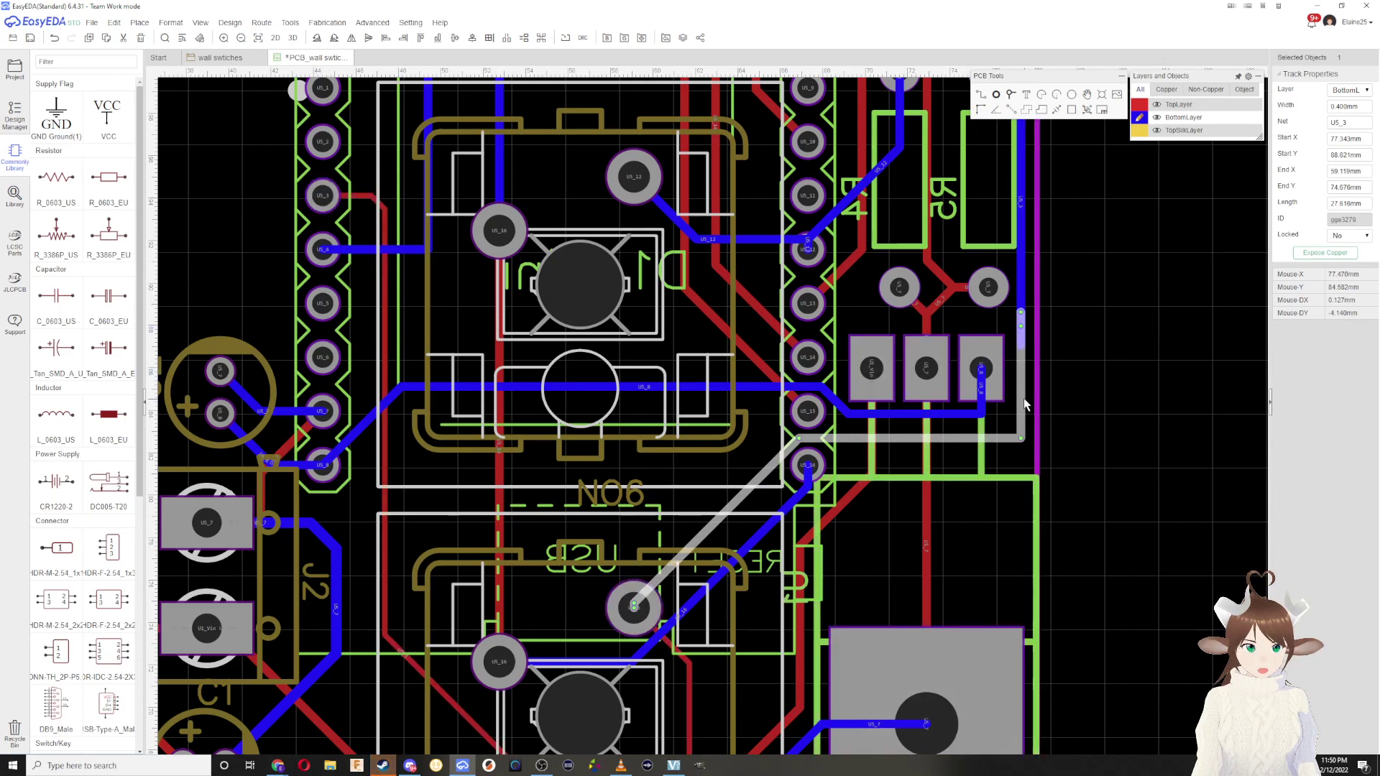
left_click(1092, 469)
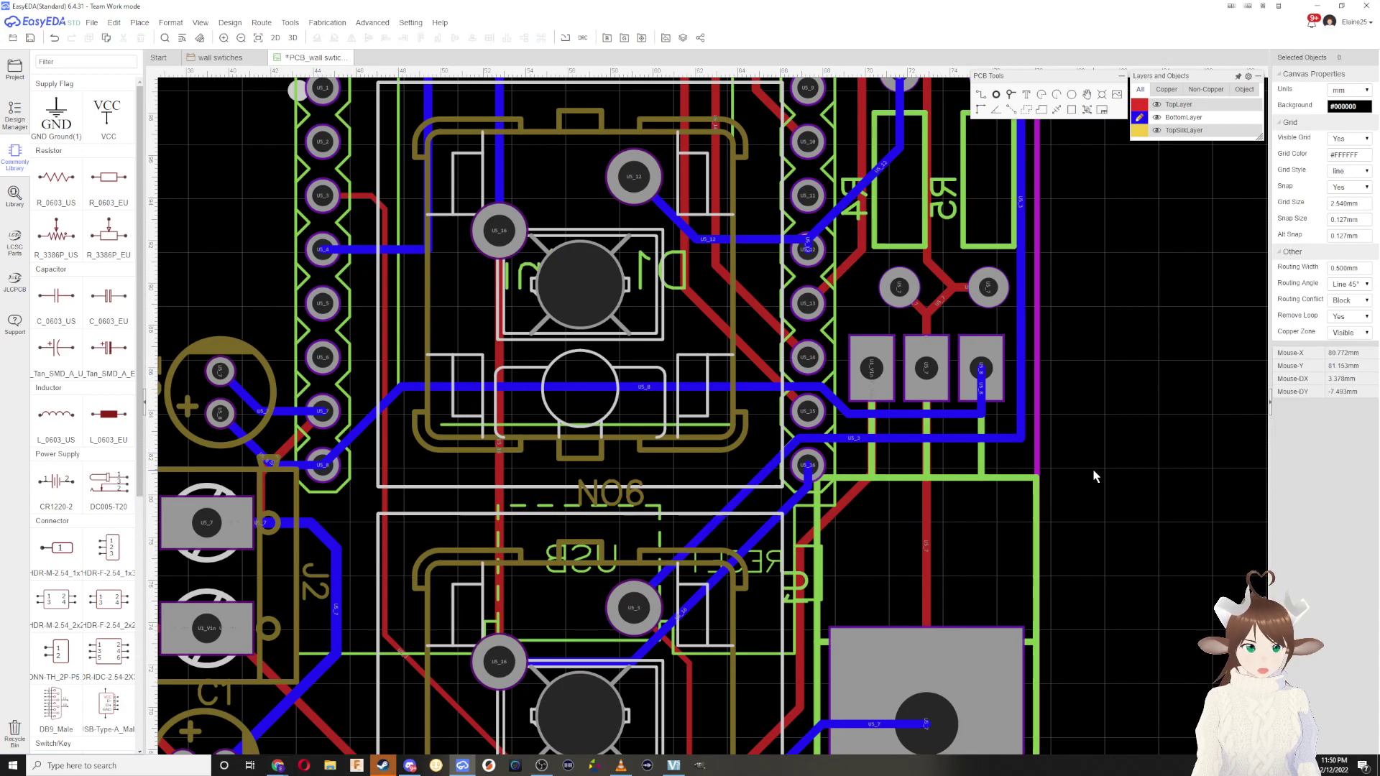
Step: Review the routing over the whole board, from the regulator and connector area to the switches, header and resistors
scroll(1081, 480, "down", 1)
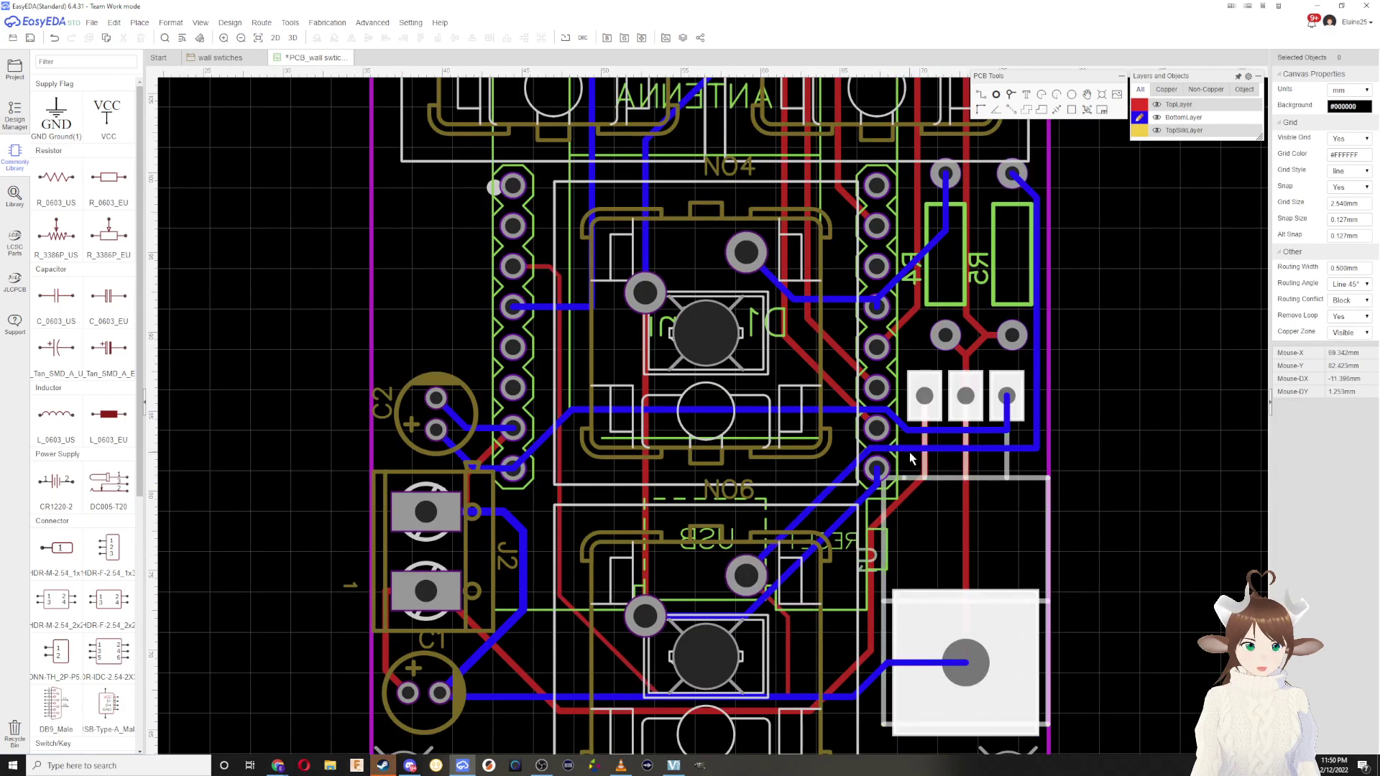
scroll(879, 480, "up", 2)
scroll(777, 617, "down", 1)
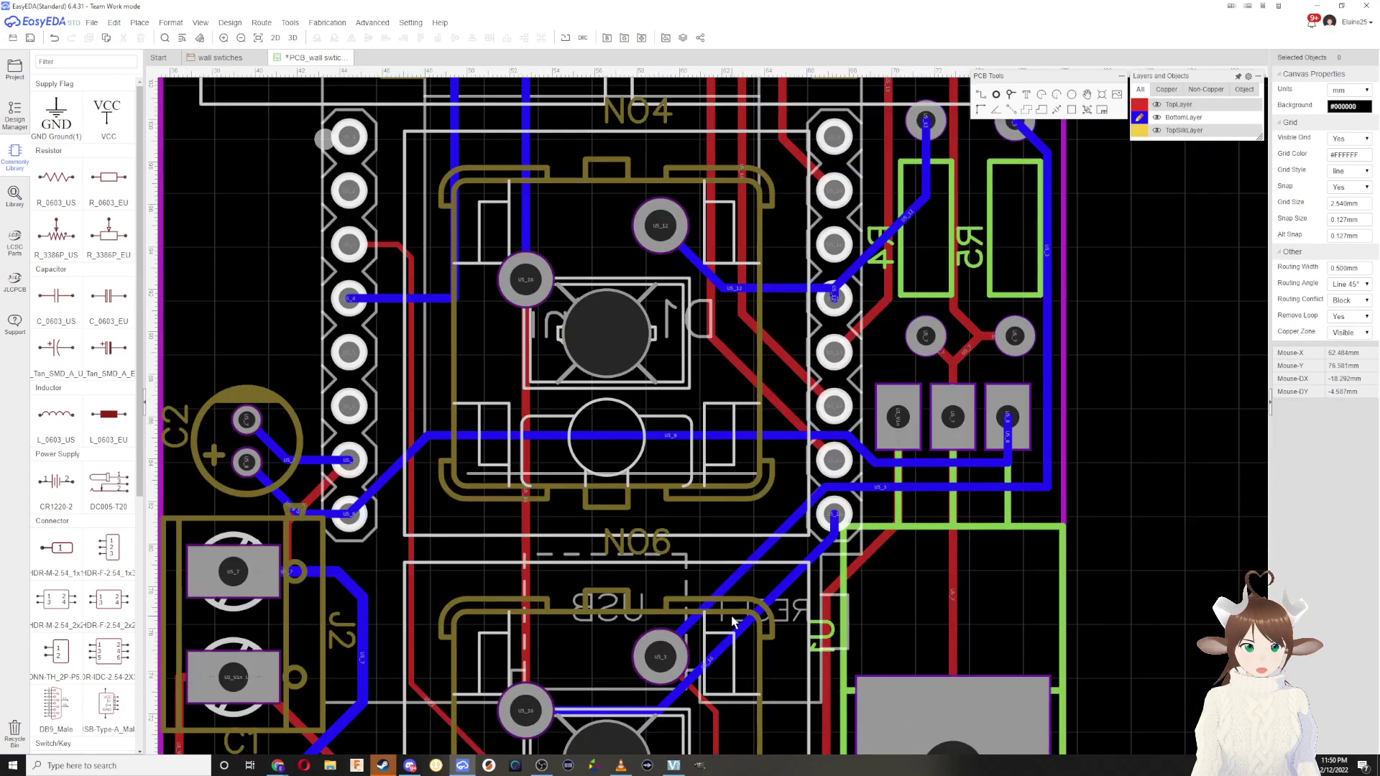
scroll(807, 589, "down", 5)
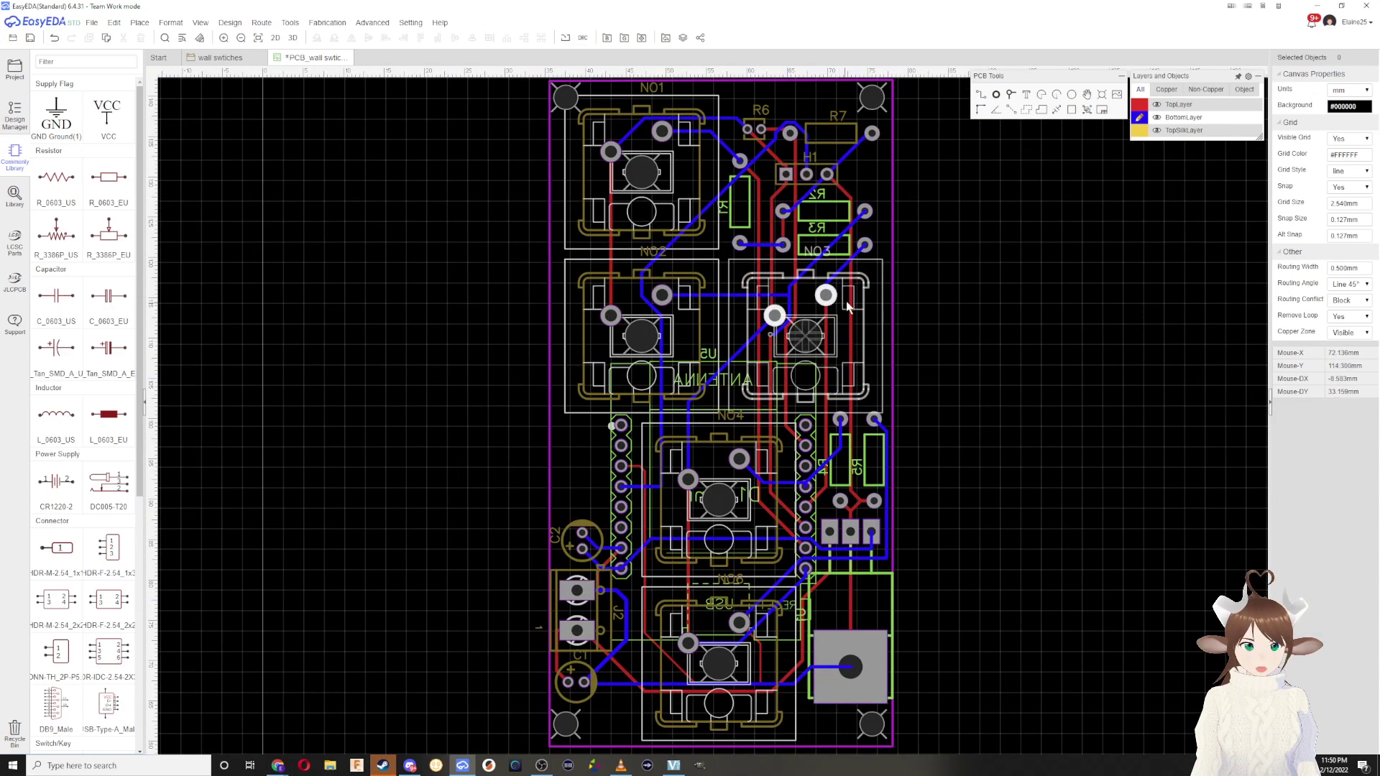
scroll(827, 320, "up", 4)
right_click_drag(827, 320, 898, 546)
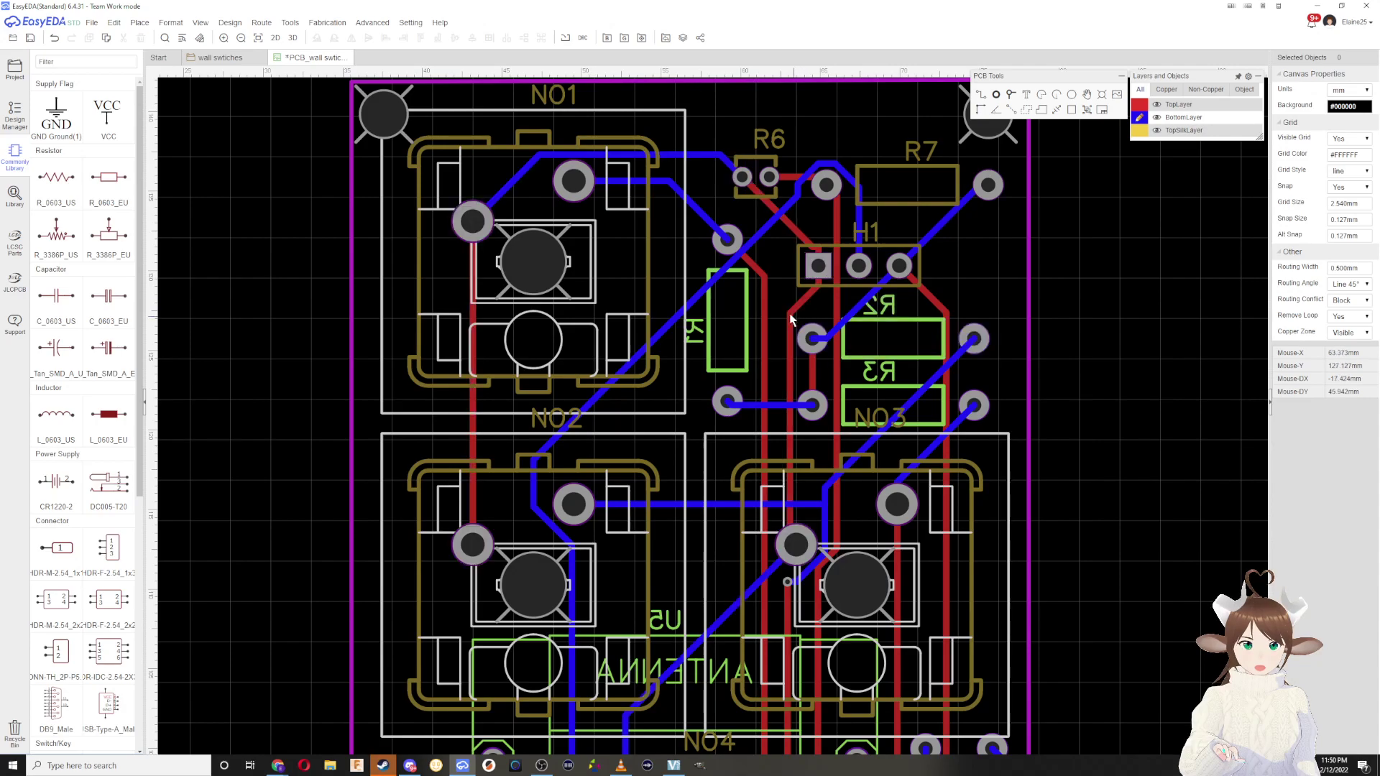
scroll(783, 337, "down", 1)
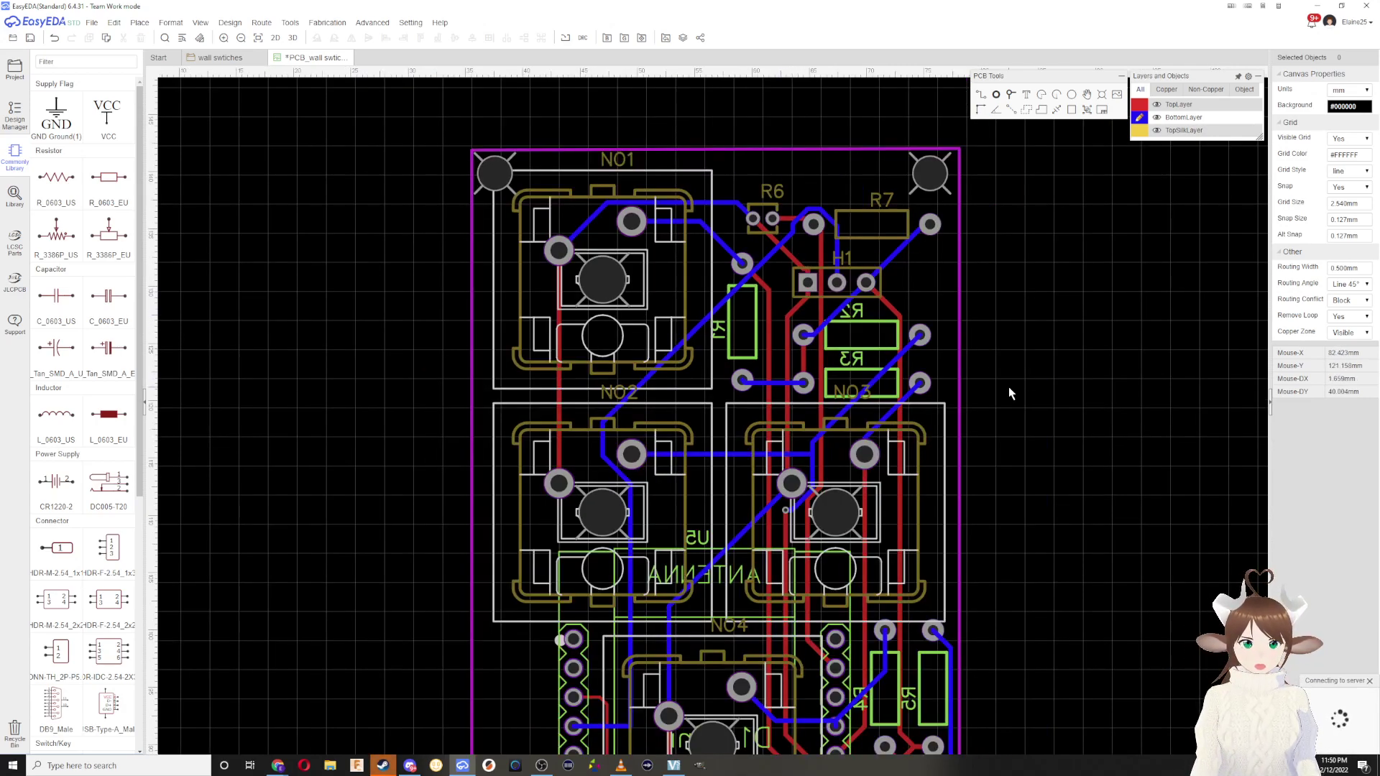
scroll(1021, 378, "down", 1)
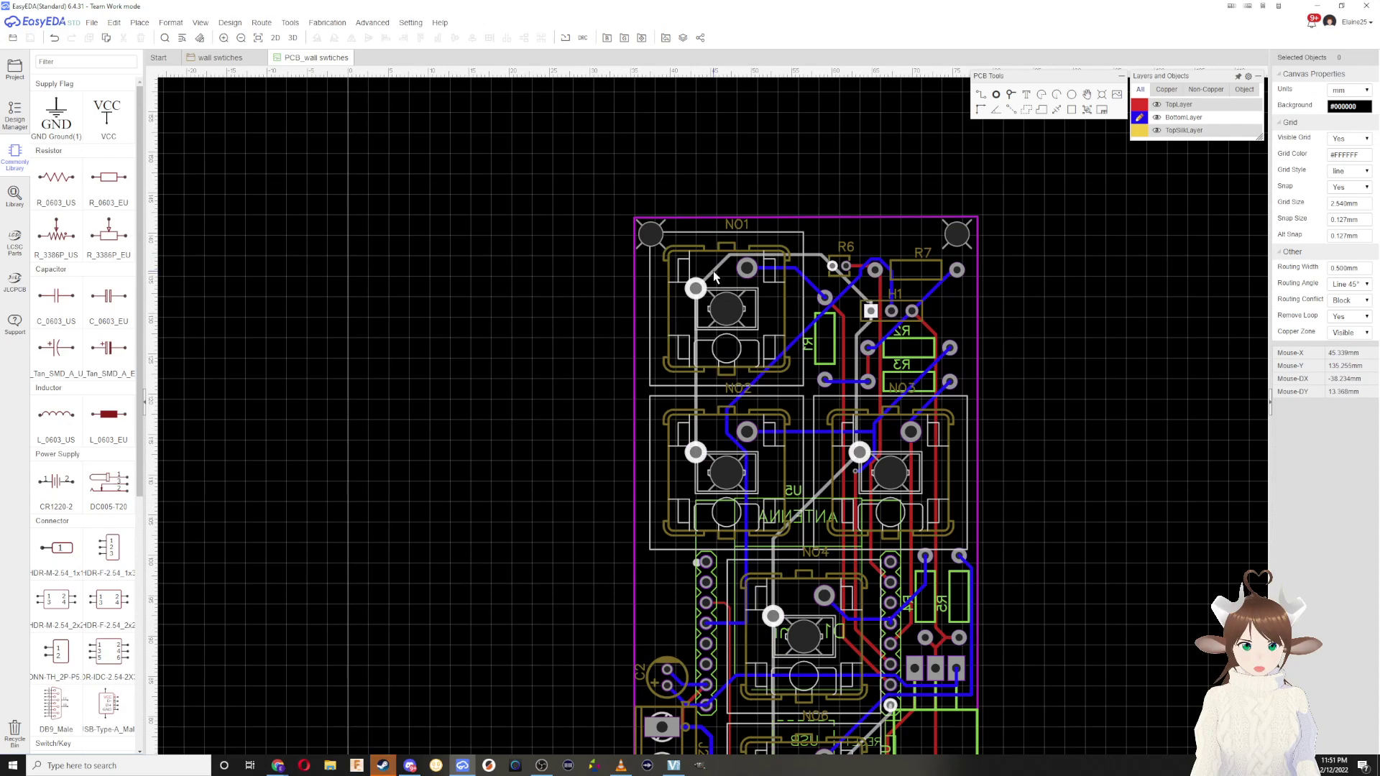
scroll(715, 276, "down", 1)
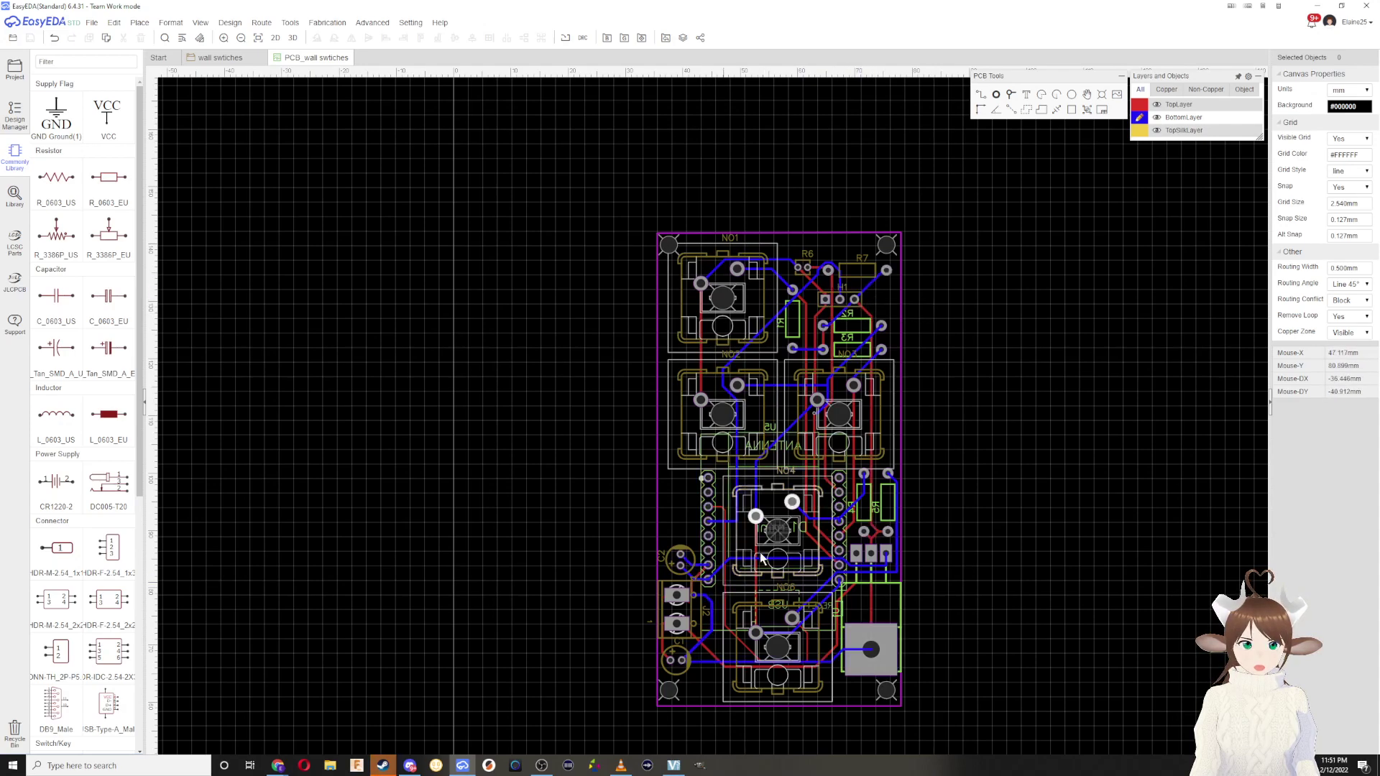
scroll(848, 525, "up", 3)
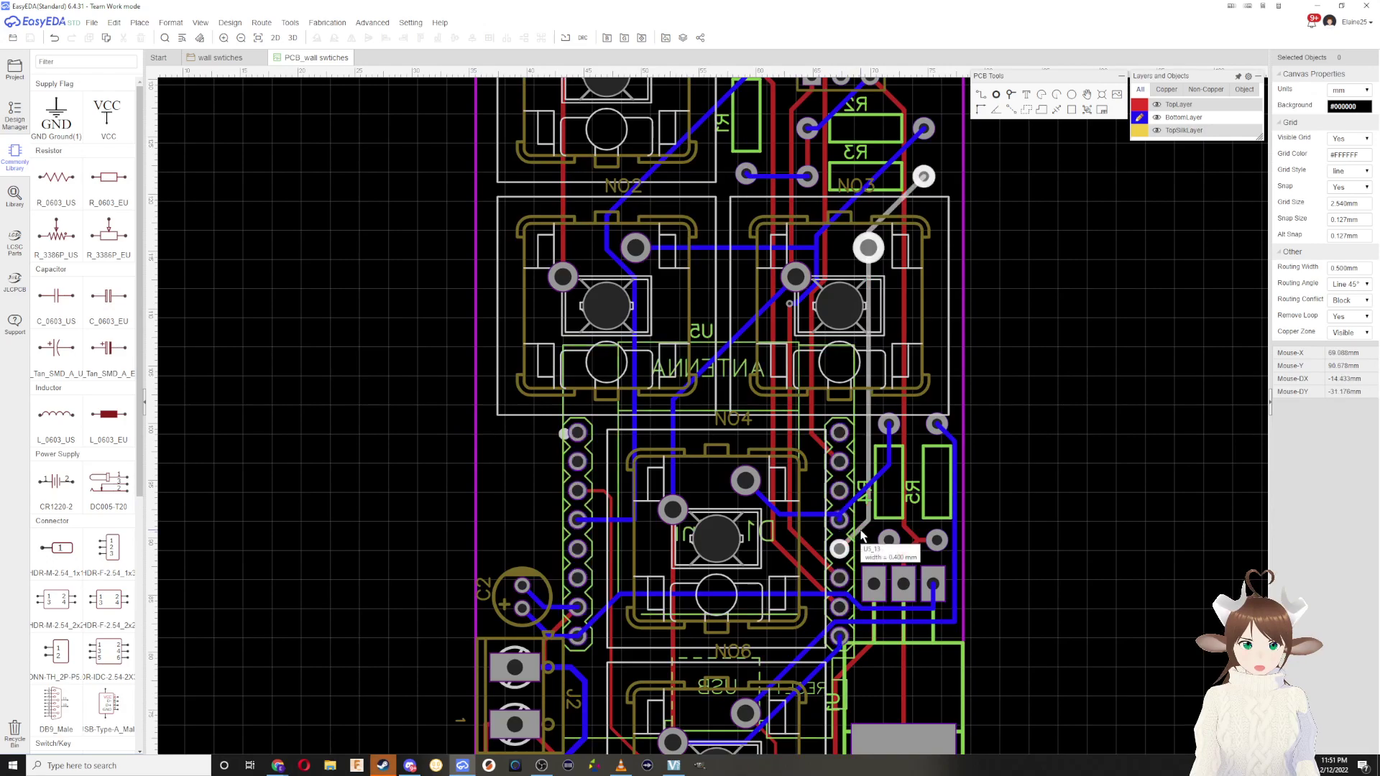
Step: Check the U5, H1 and switch connections in the wall switches schematic, and return to the PCB layout
scroll(859, 534, "down", 1)
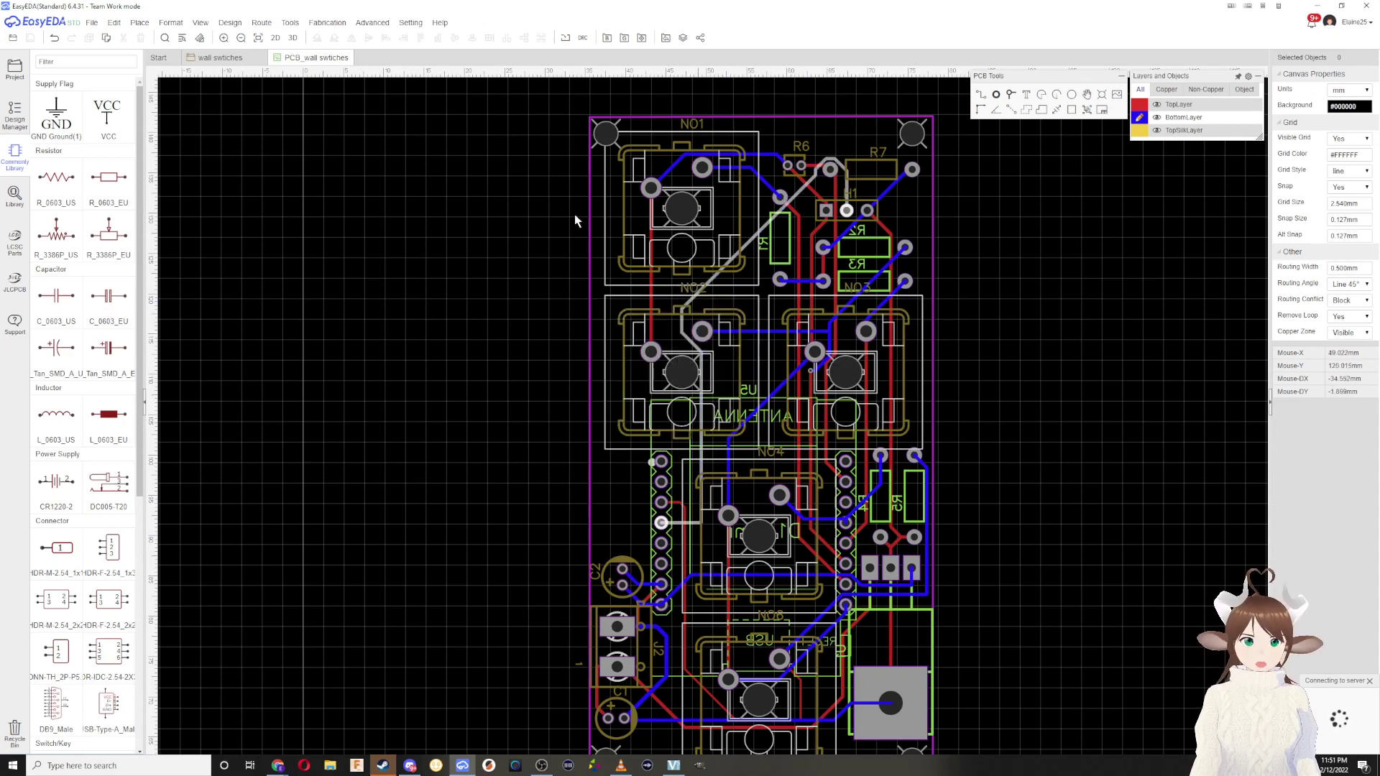
left_click(222, 57)
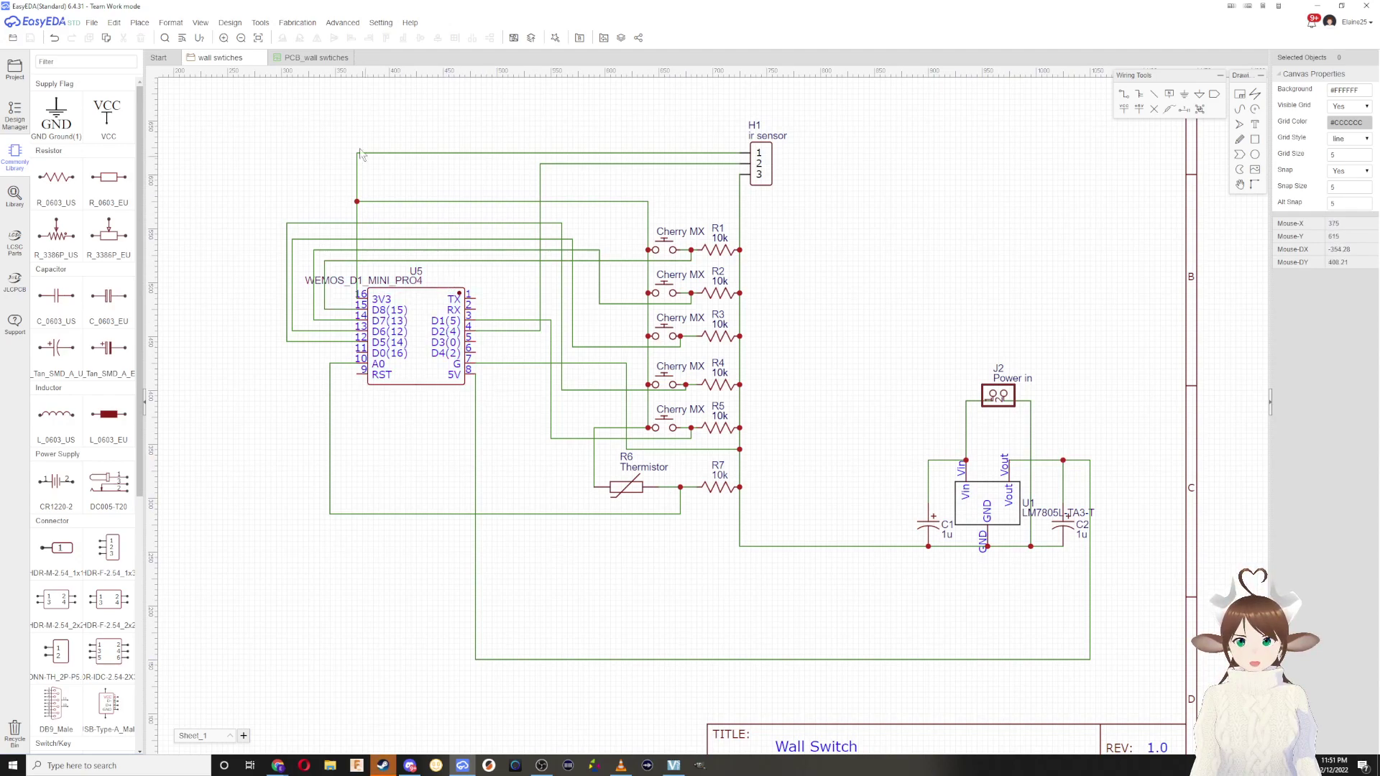
left_click(314, 57)
right_click_drag(855, 251, 825, 354)
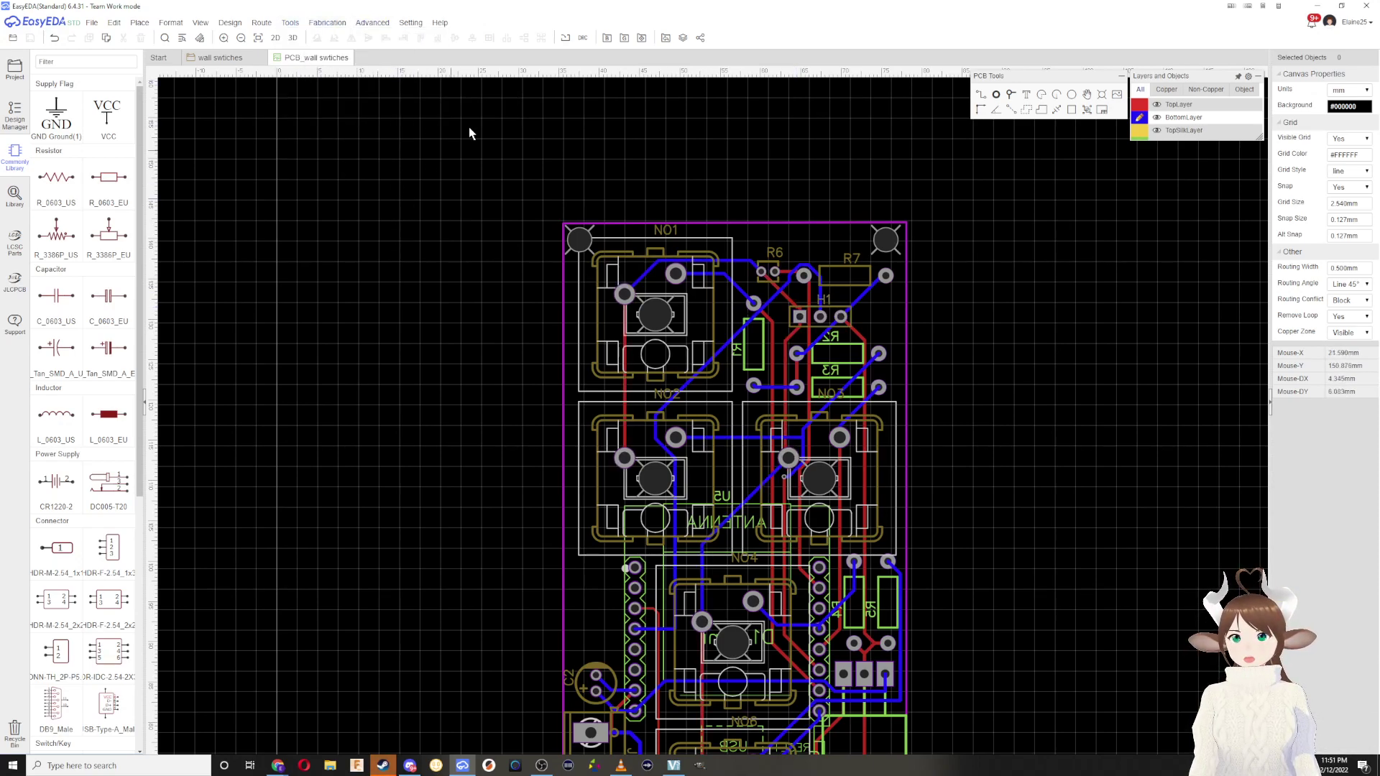
Step: Run the design rule check and locate the U1_Vin track width error at connector J2
left_click(584, 38)
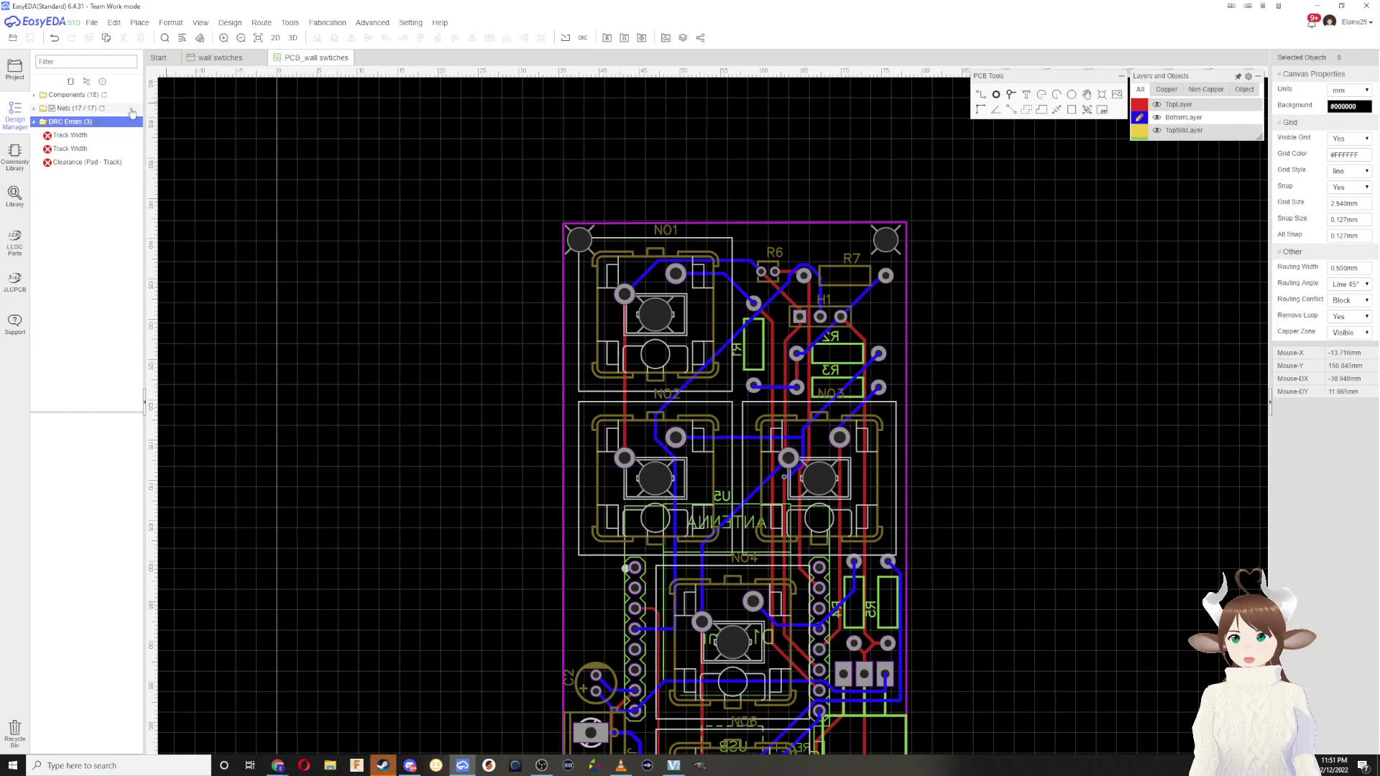
left_click(70, 135)
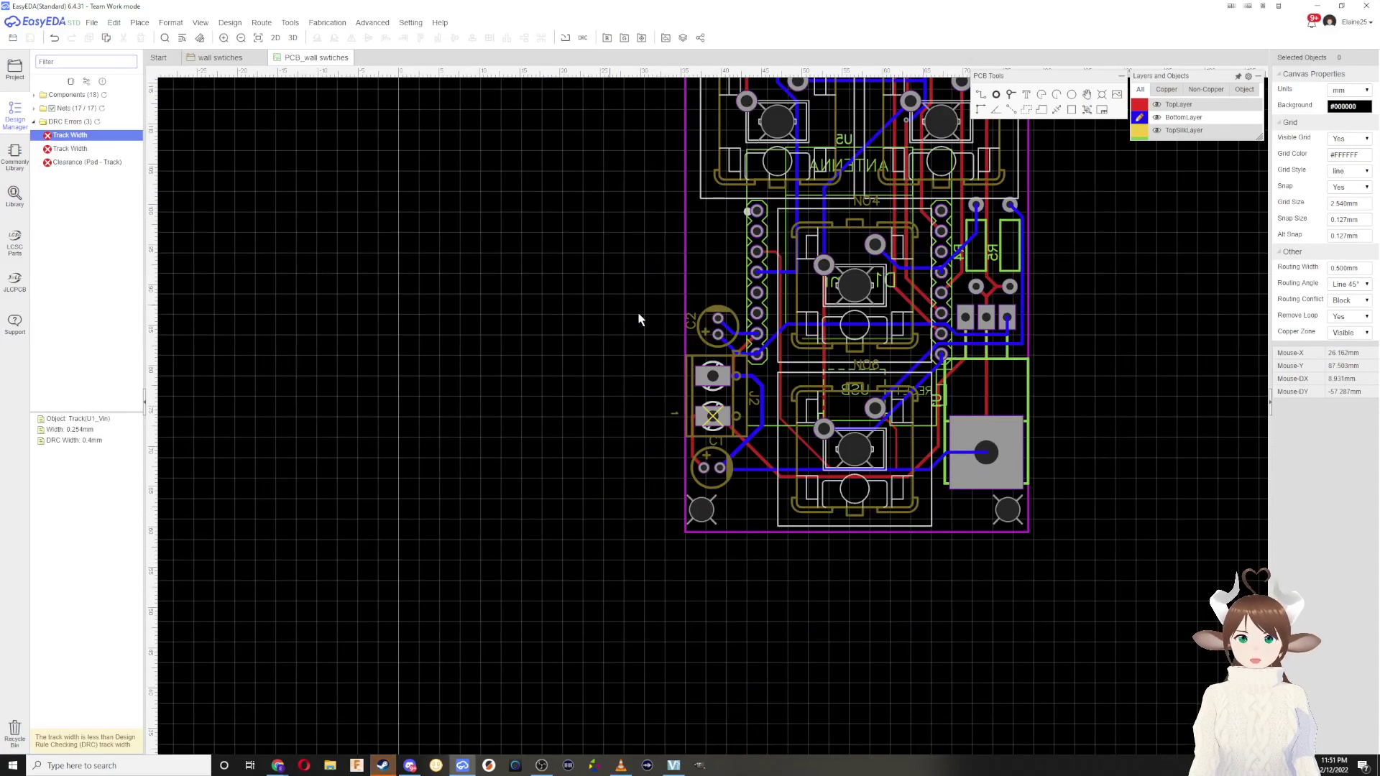
scroll(790, 416, "up", 2)
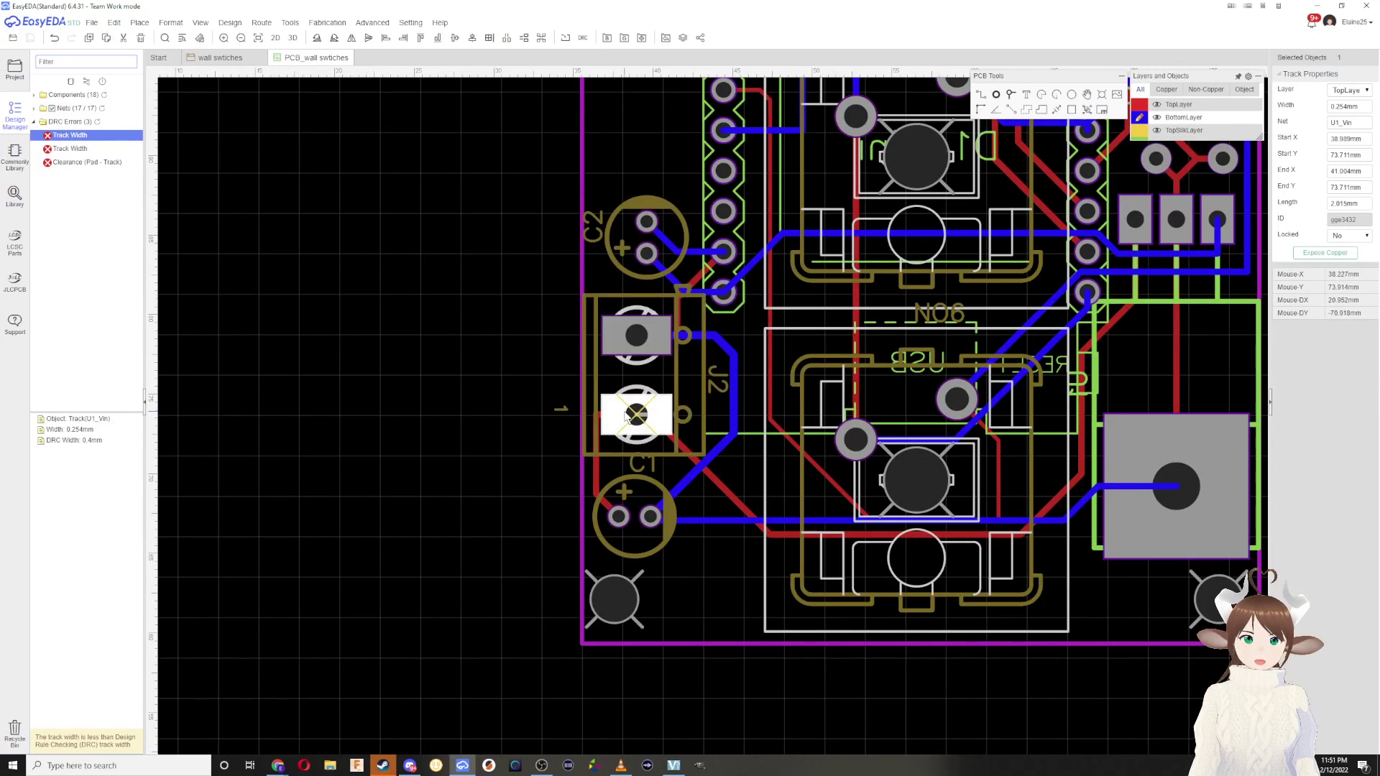
Step: Locate the U5_3 track width error and set the width of that top-layer track to 0.4 mm
left_click(70, 149)
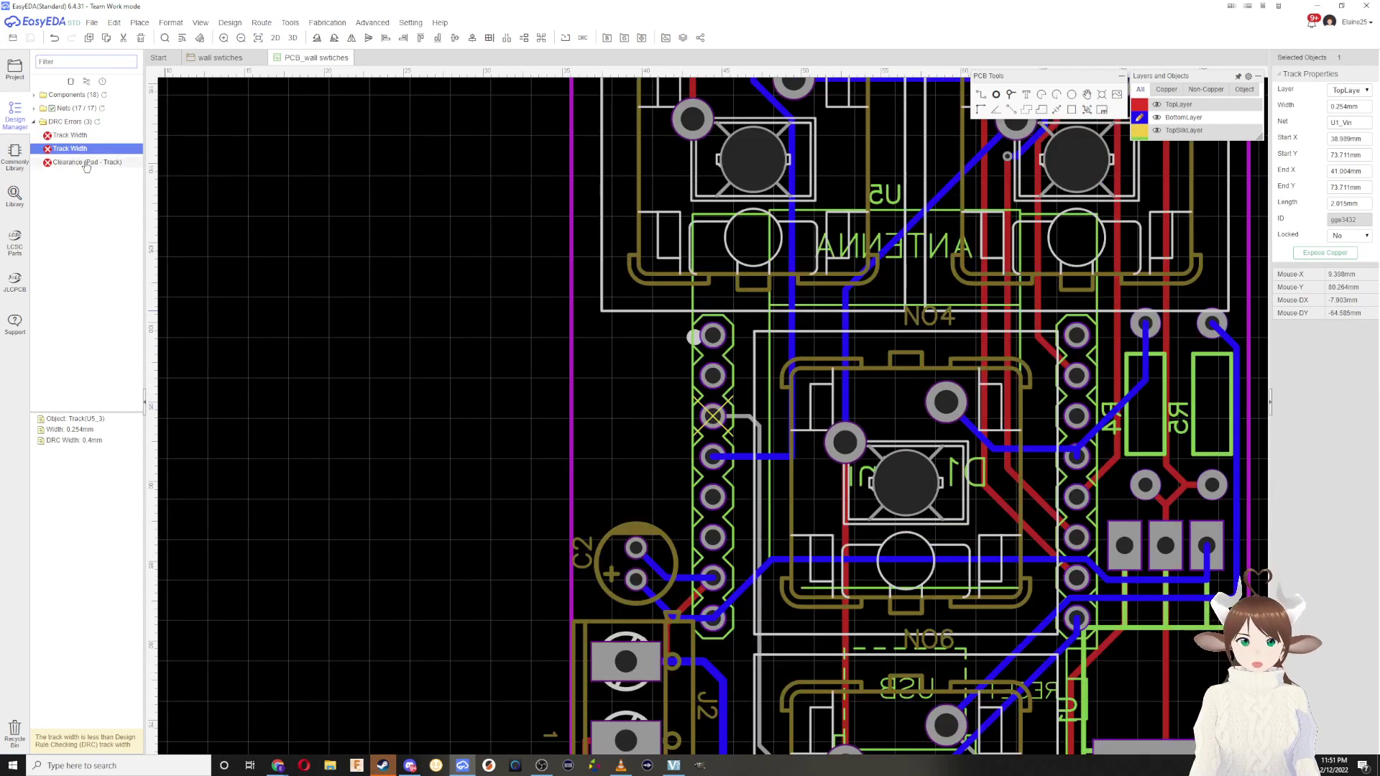
left_click(738, 420)
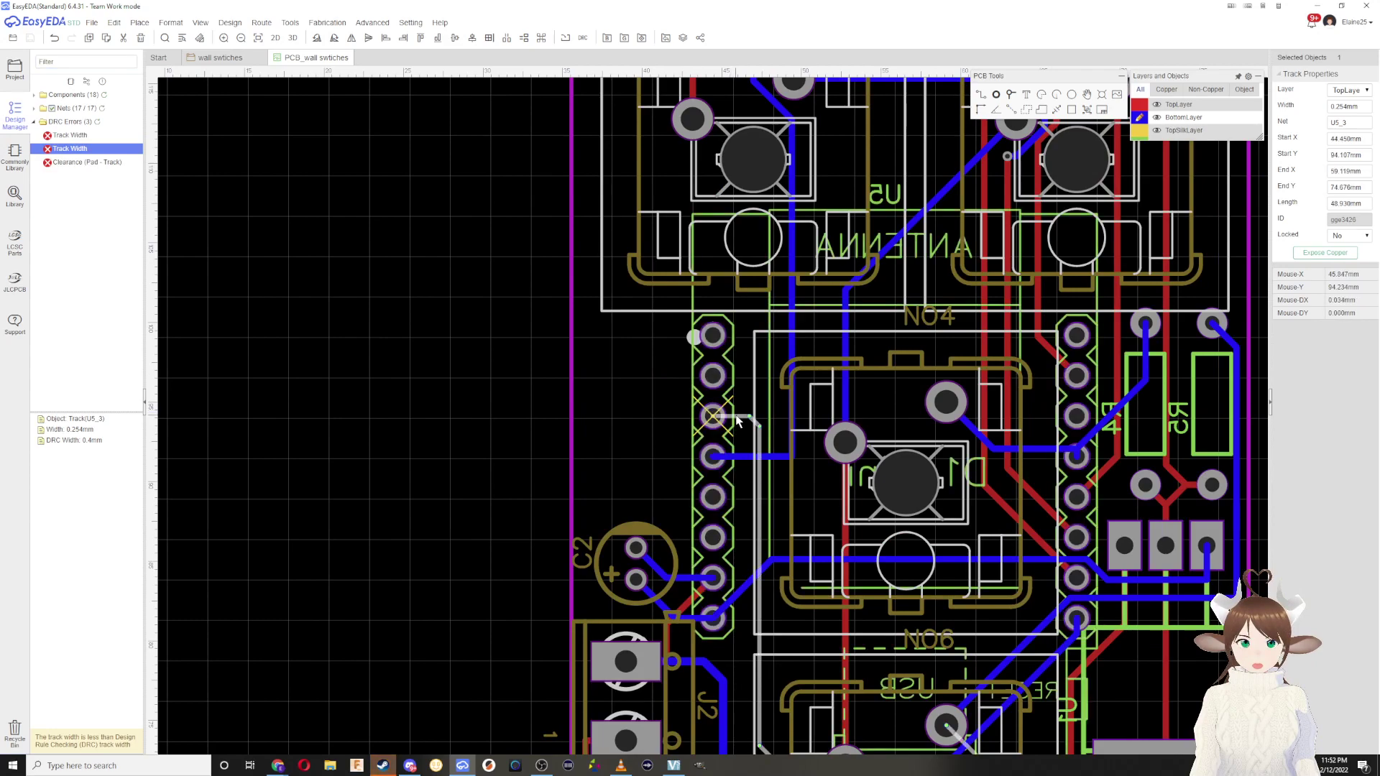
left_click(1339, 106)
type("0.4")
key("Return")
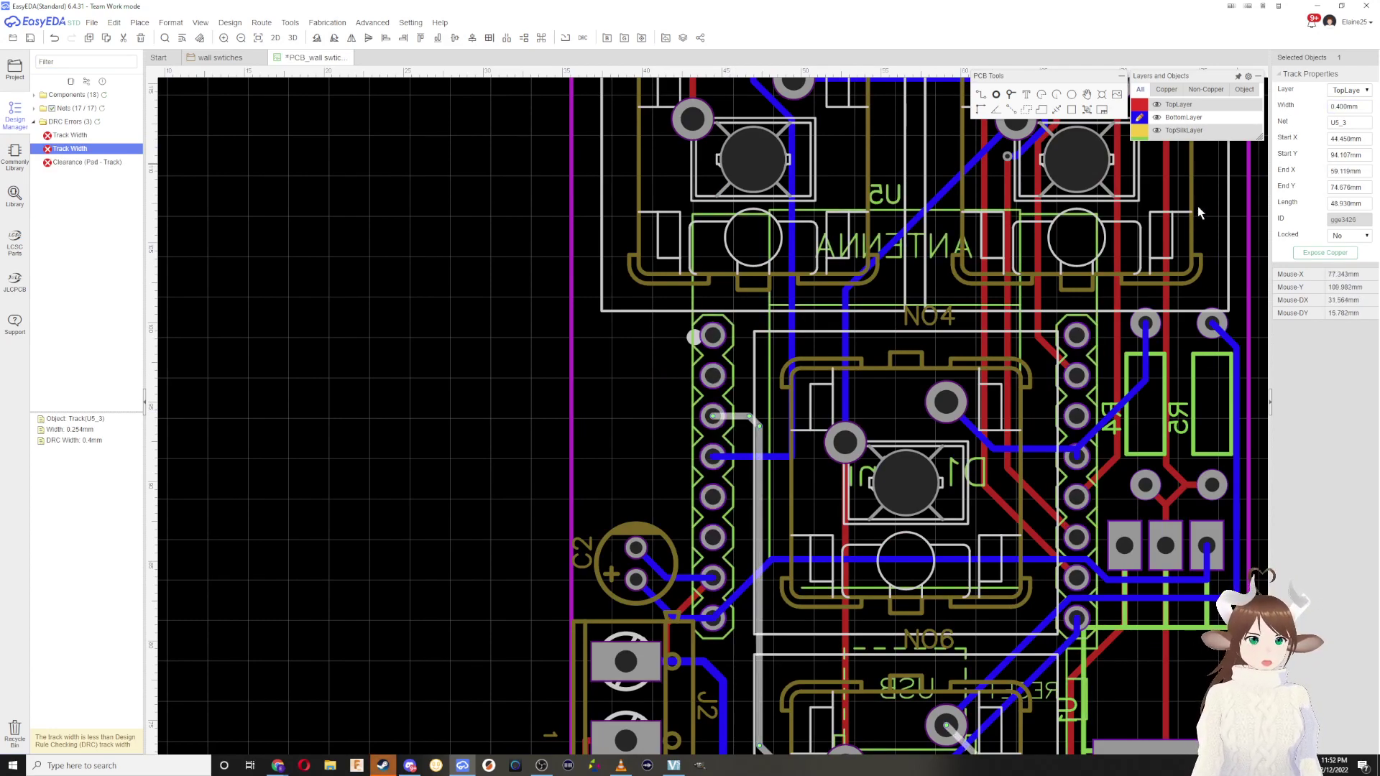
Step: Inspect the widths of the top-layer U1_Vin tracks meeting at the J2 pad for the reported track width error
left_click(69, 136)
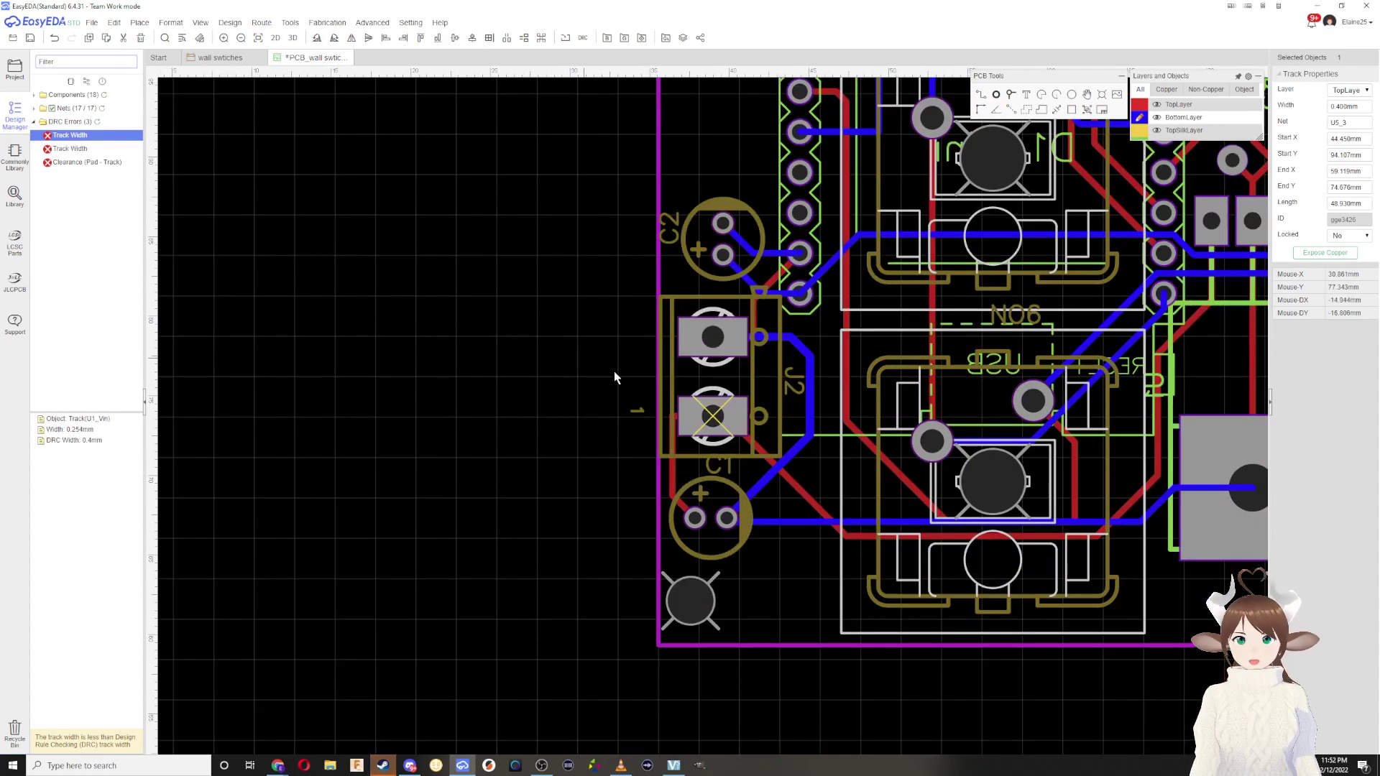
left_click(712, 419)
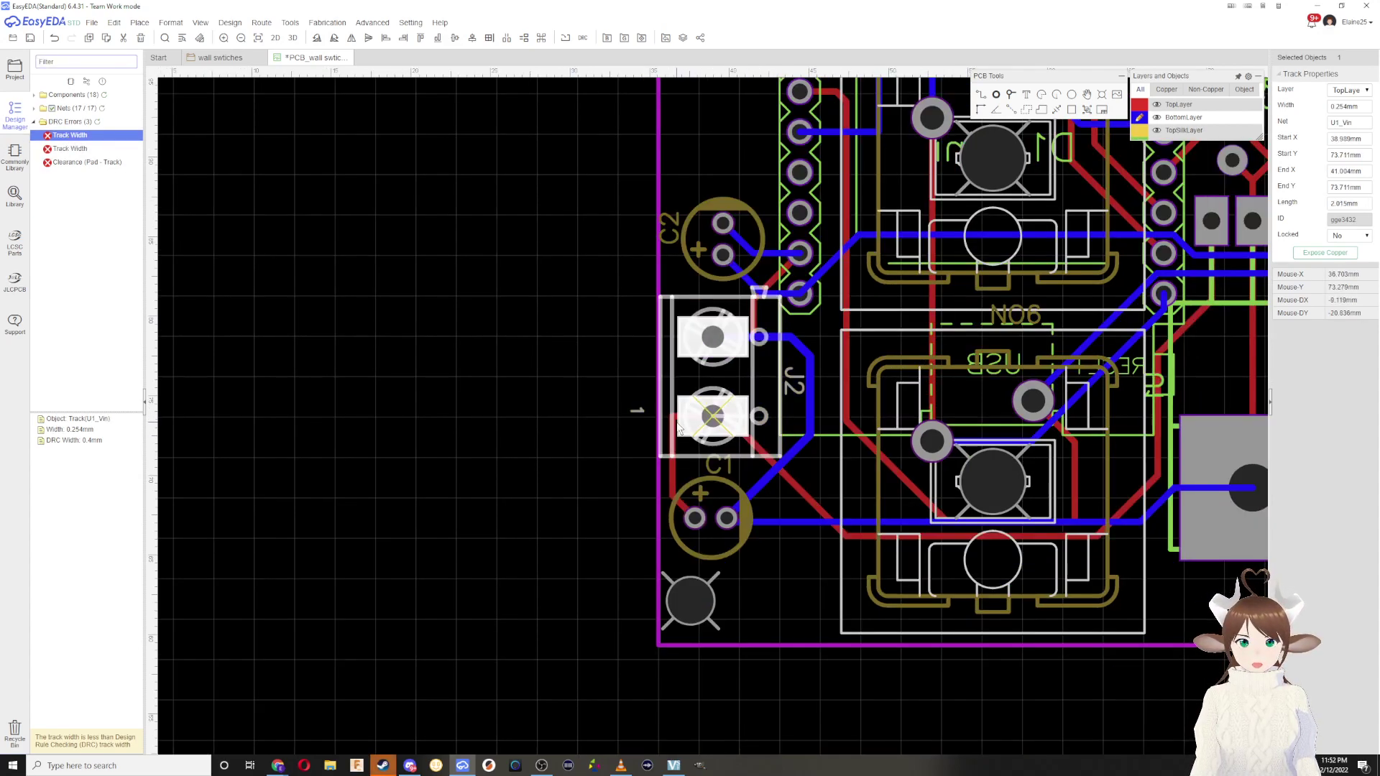
scroll(725, 426, "up", 3)
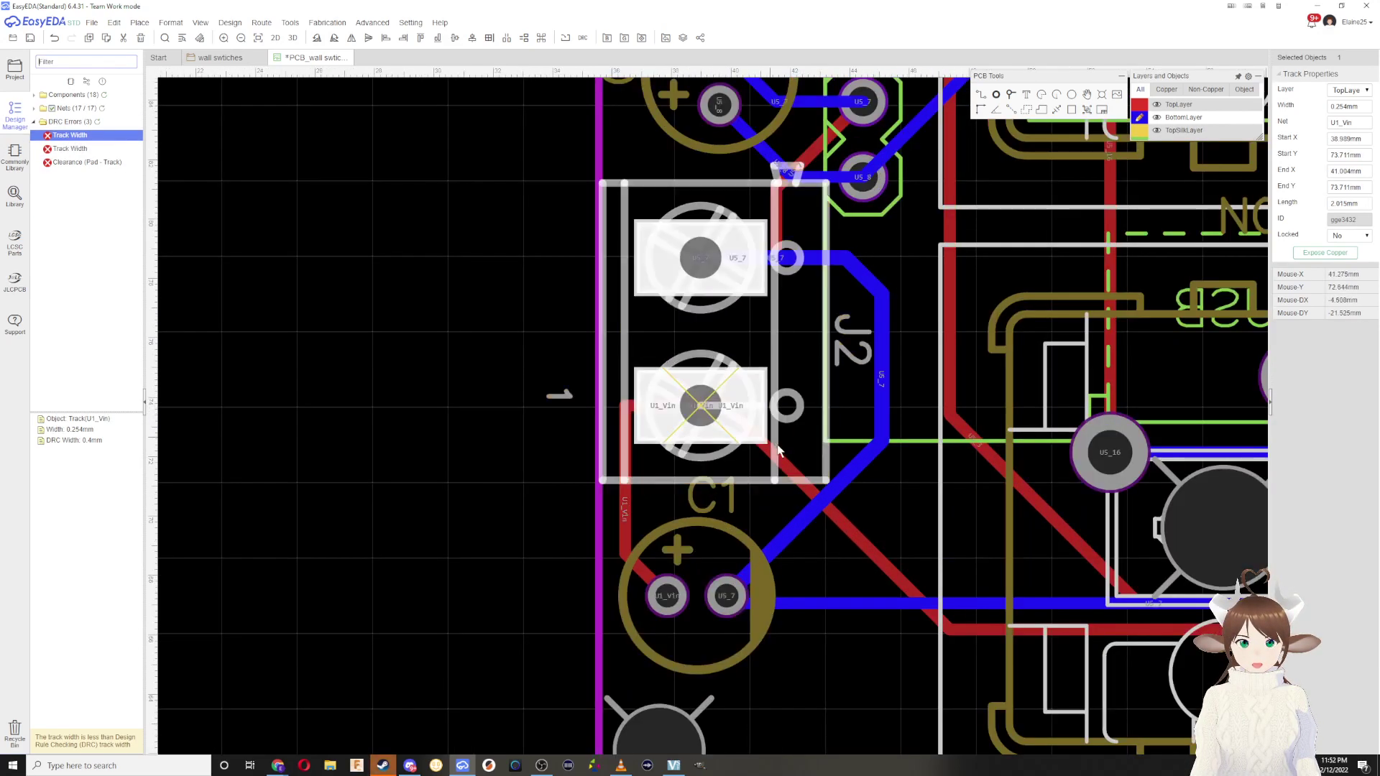
left_click(803, 485)
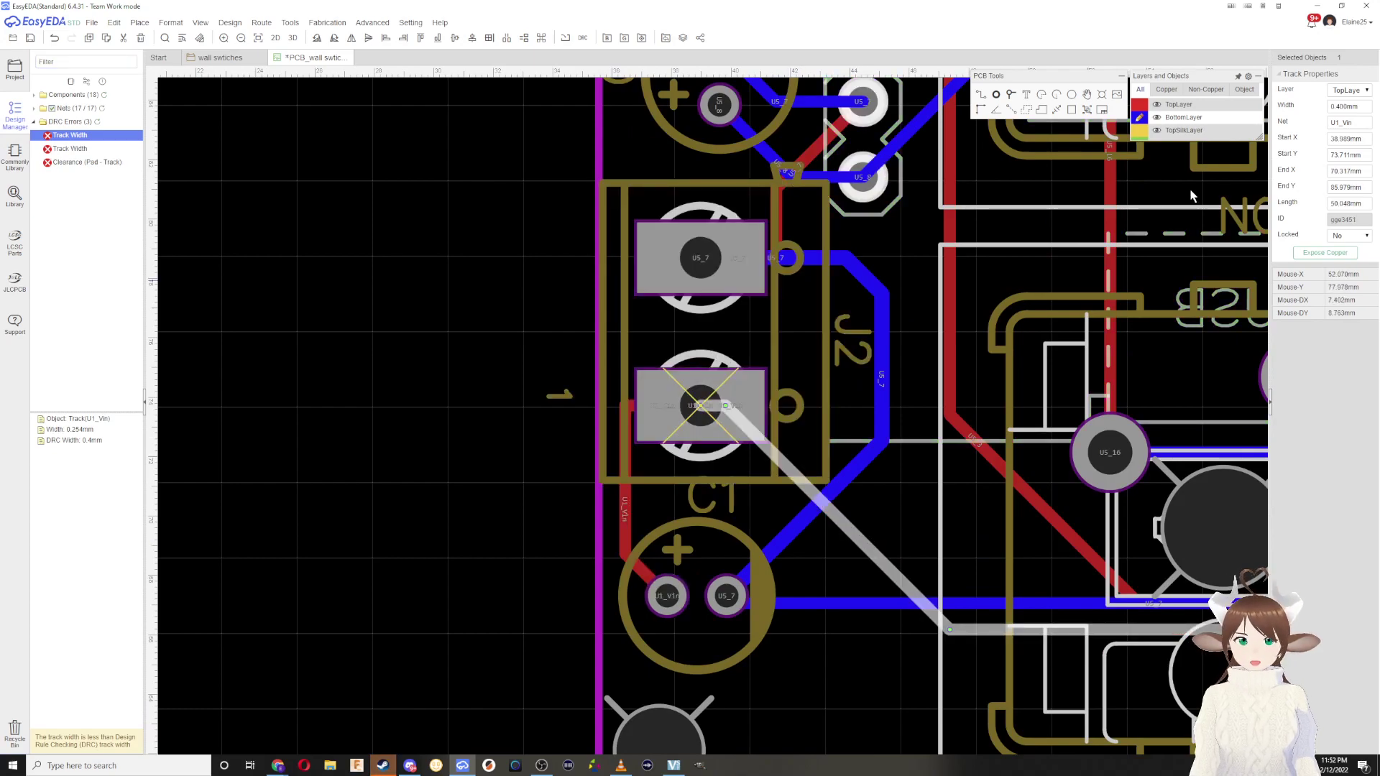
scroll(701, 408, "up", 2)
left_click(712, 407)
left_click(570, 406)
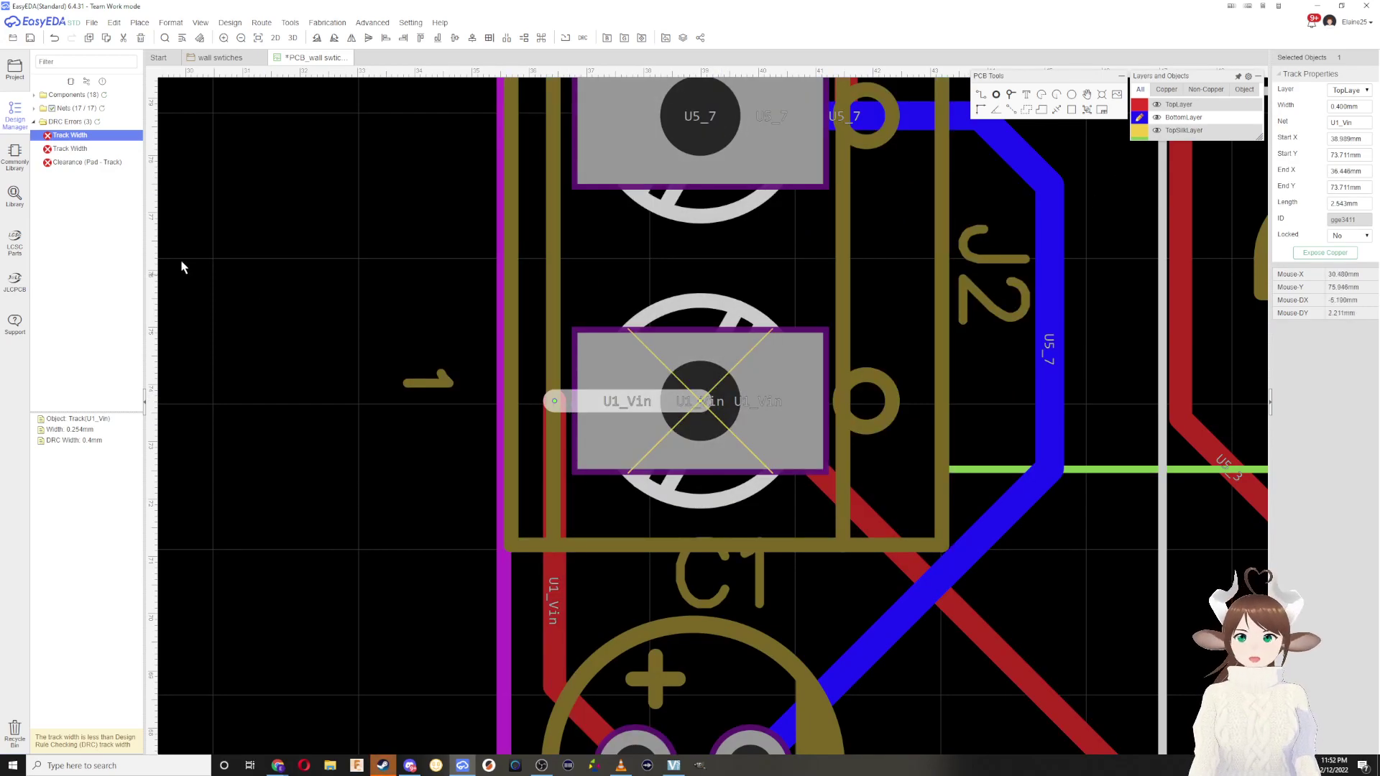
Step: Shift the diagonal bottom-layer U5_4 segment away from the U5_15 pad near R1, and rerun the design rule check
left_click(82, 162)
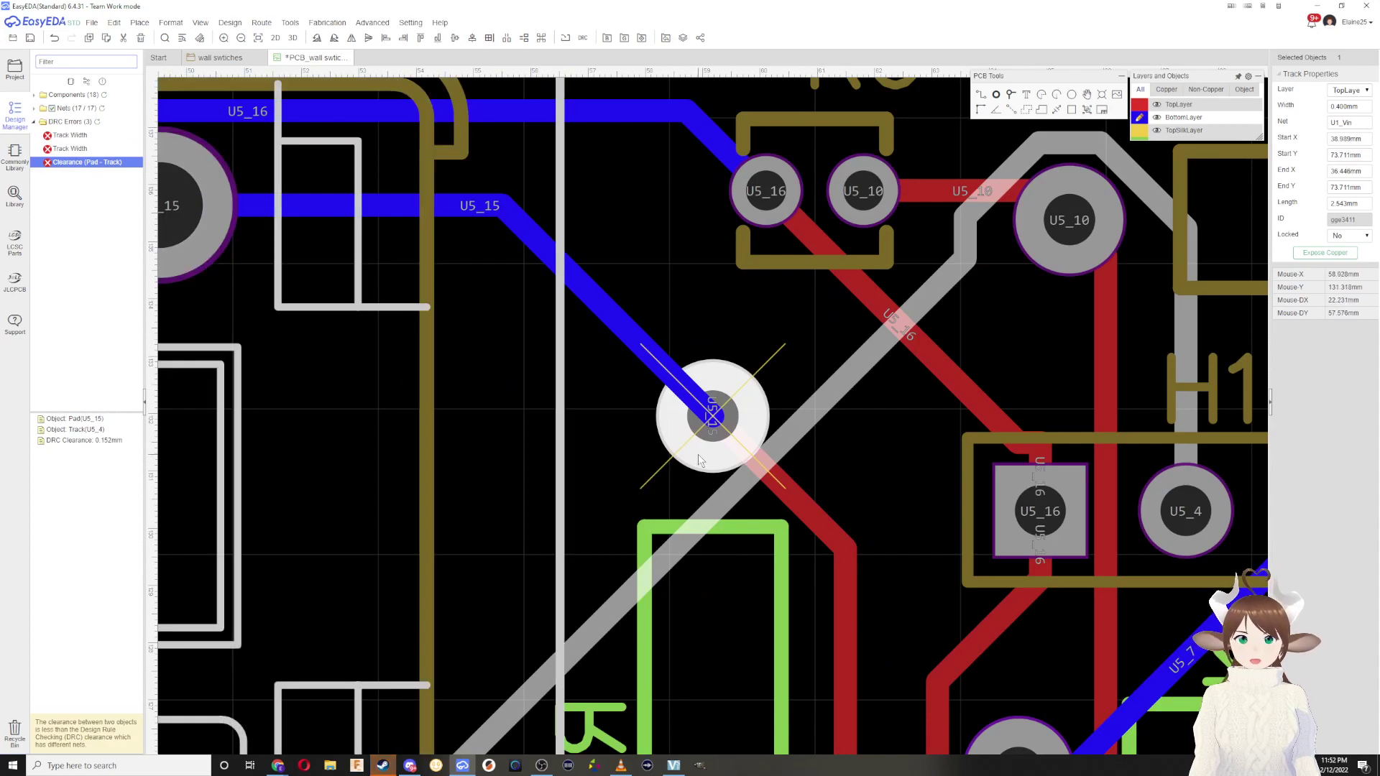
scroll(697, 454, "down", 4)
scroll(699, 446, "up", 4)
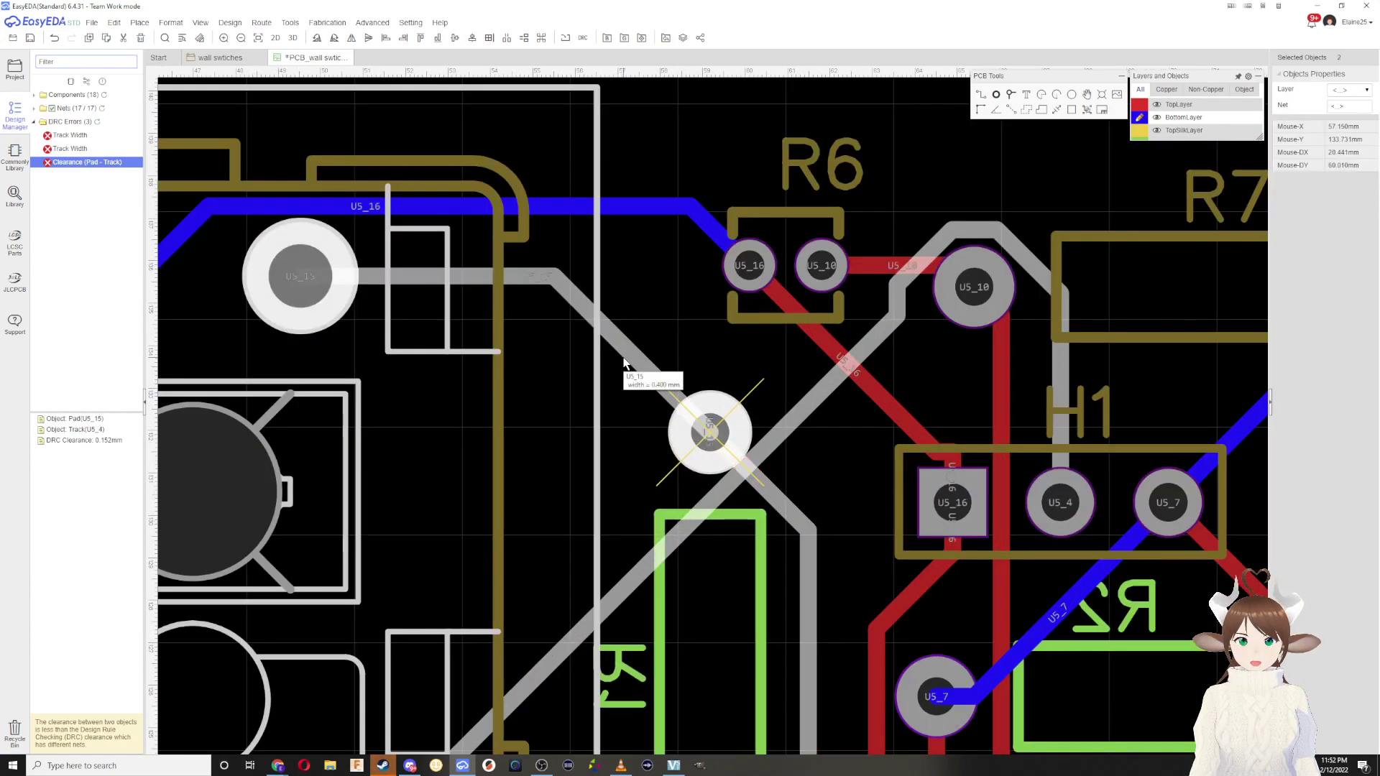
left_click(793, 460)
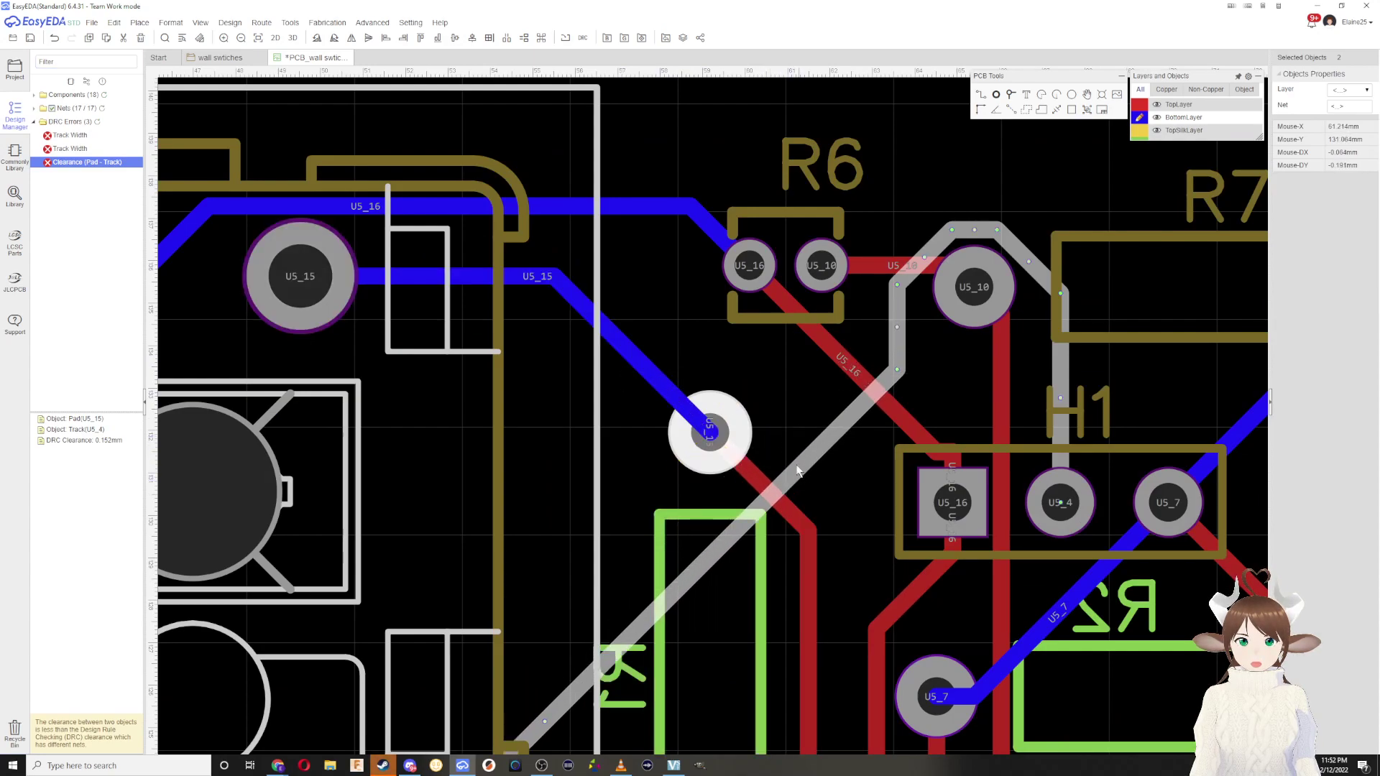
left_click(97, 121)
Step: Set the width of the short horizontal top-layer U1_Vin segment at the J2 pad to 0.5 mm
left_click(88, 136)
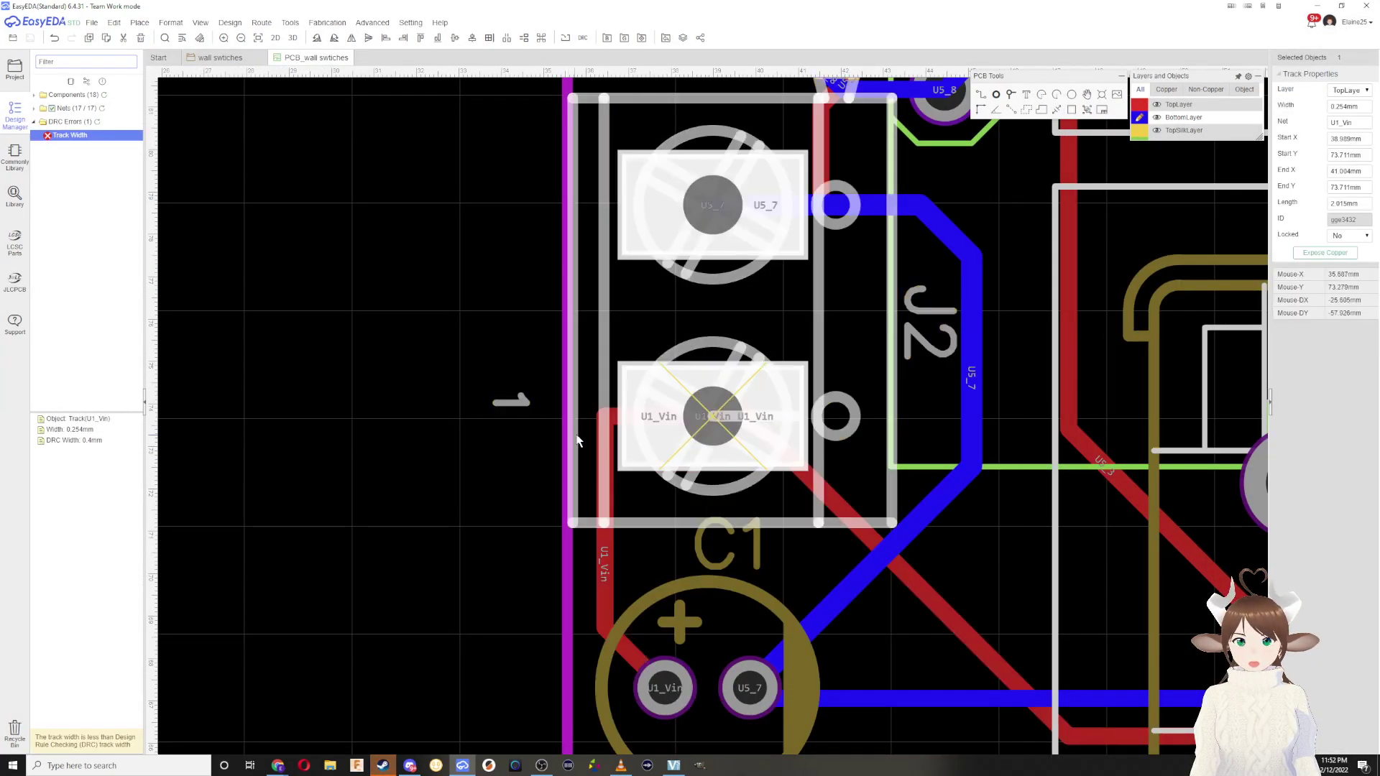
left_click(607, 431)
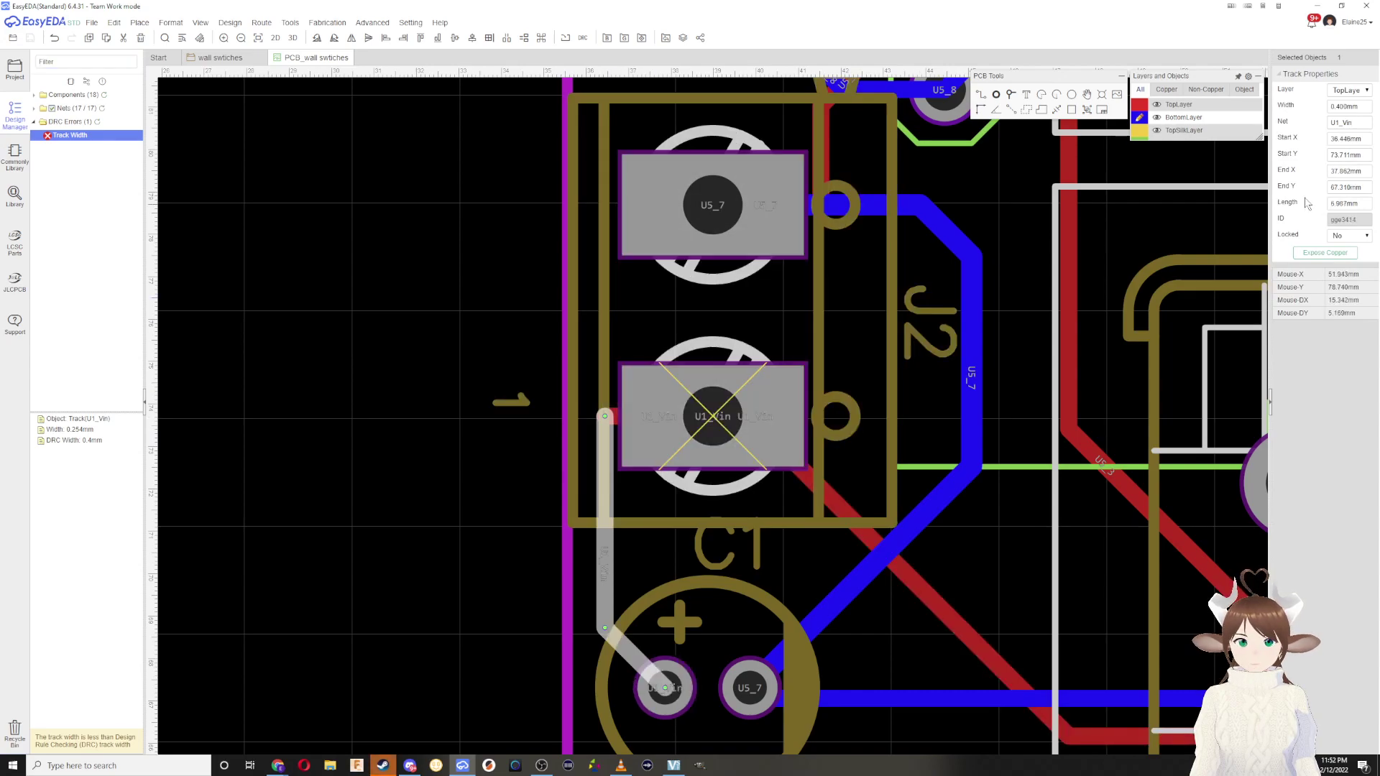
left_click(618, 417)
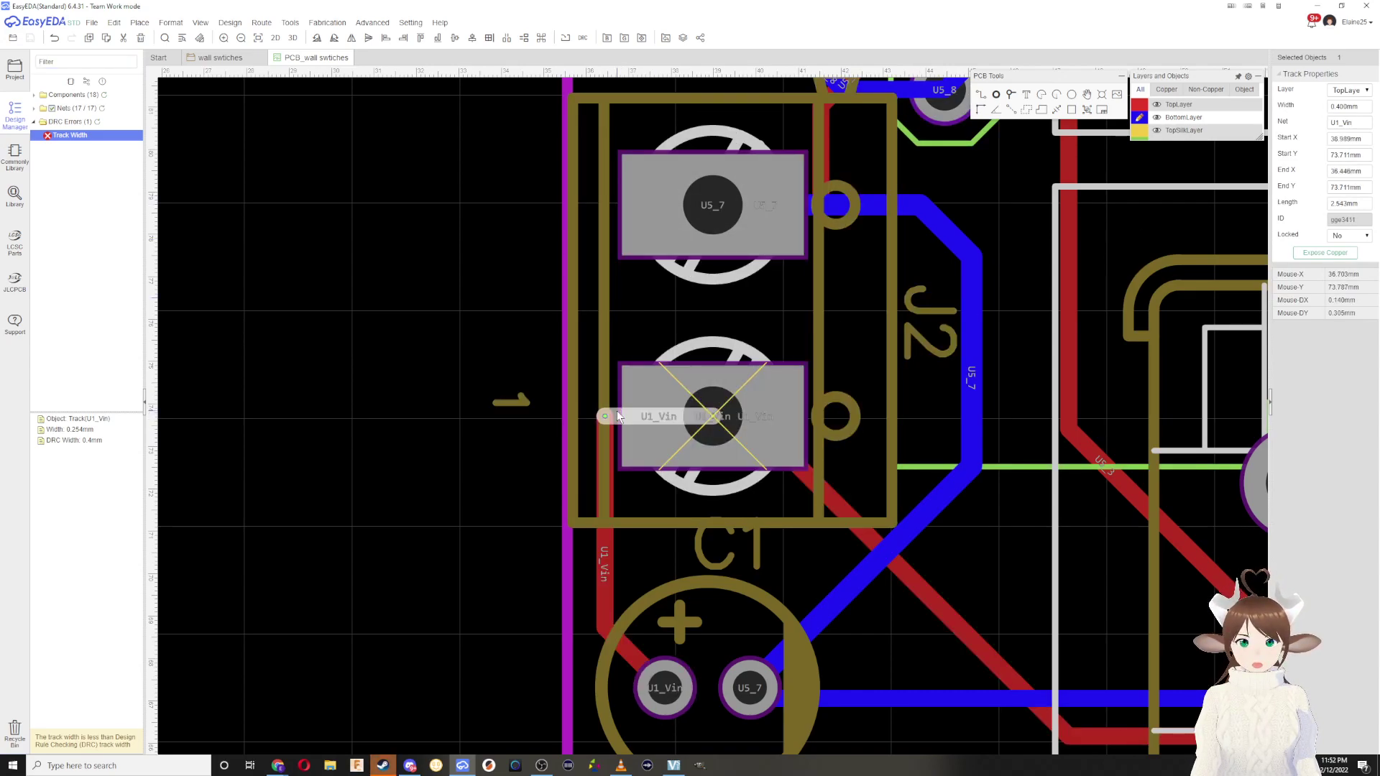
left_click(1347, 103)
type("0.5")
key("Return")
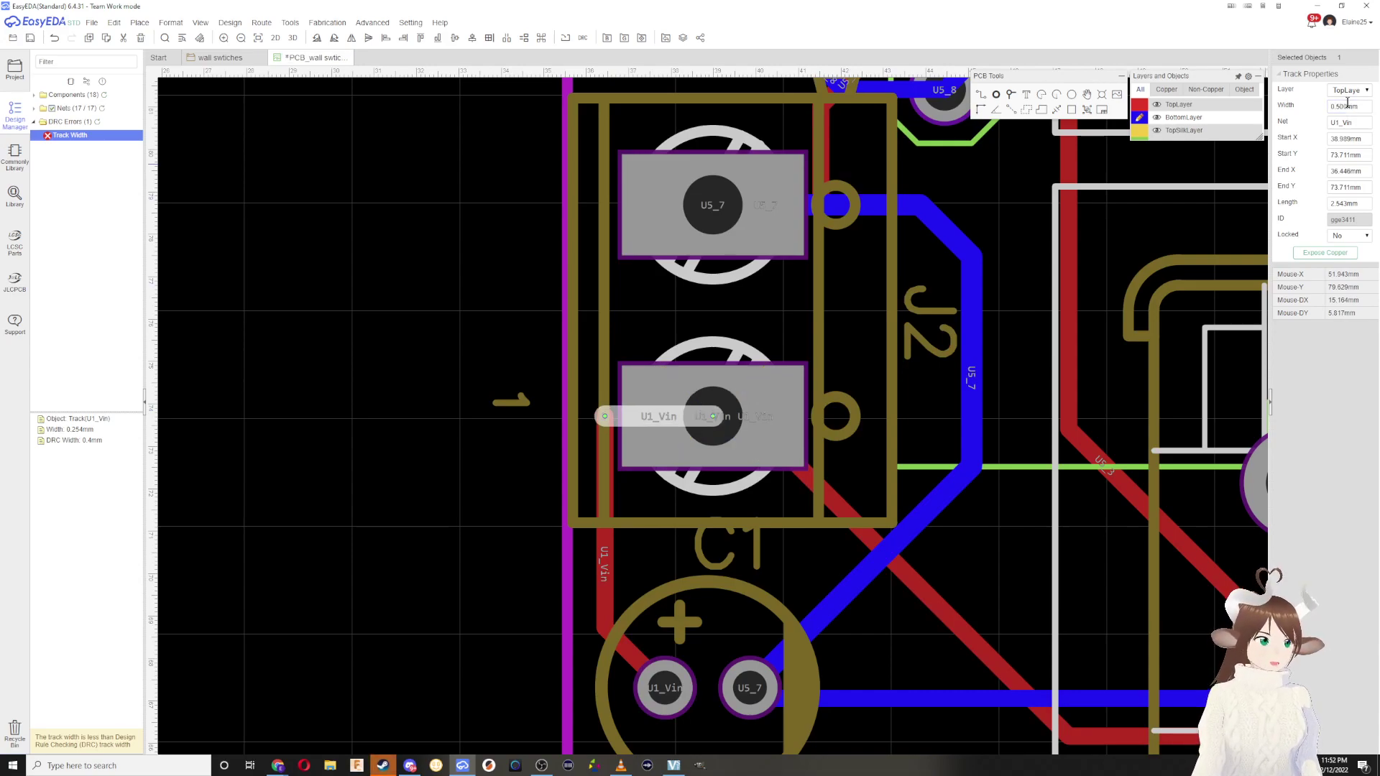
Step: Set the width of the long top-layer U1_Vin track from J2 toward the regulator to 0.5 mm and save the board
left_click(864, 538)
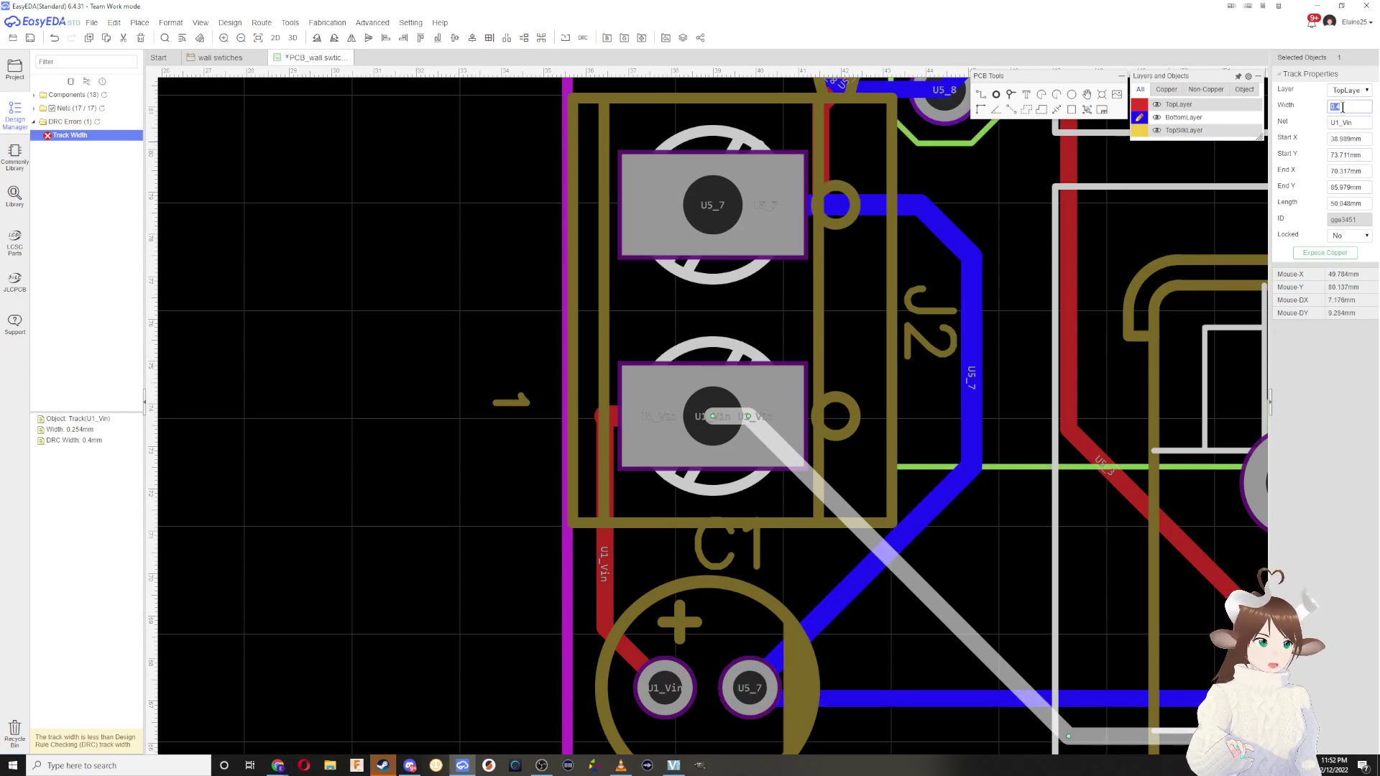
left_click(1343, 107)
type("0.5")
key("Return")
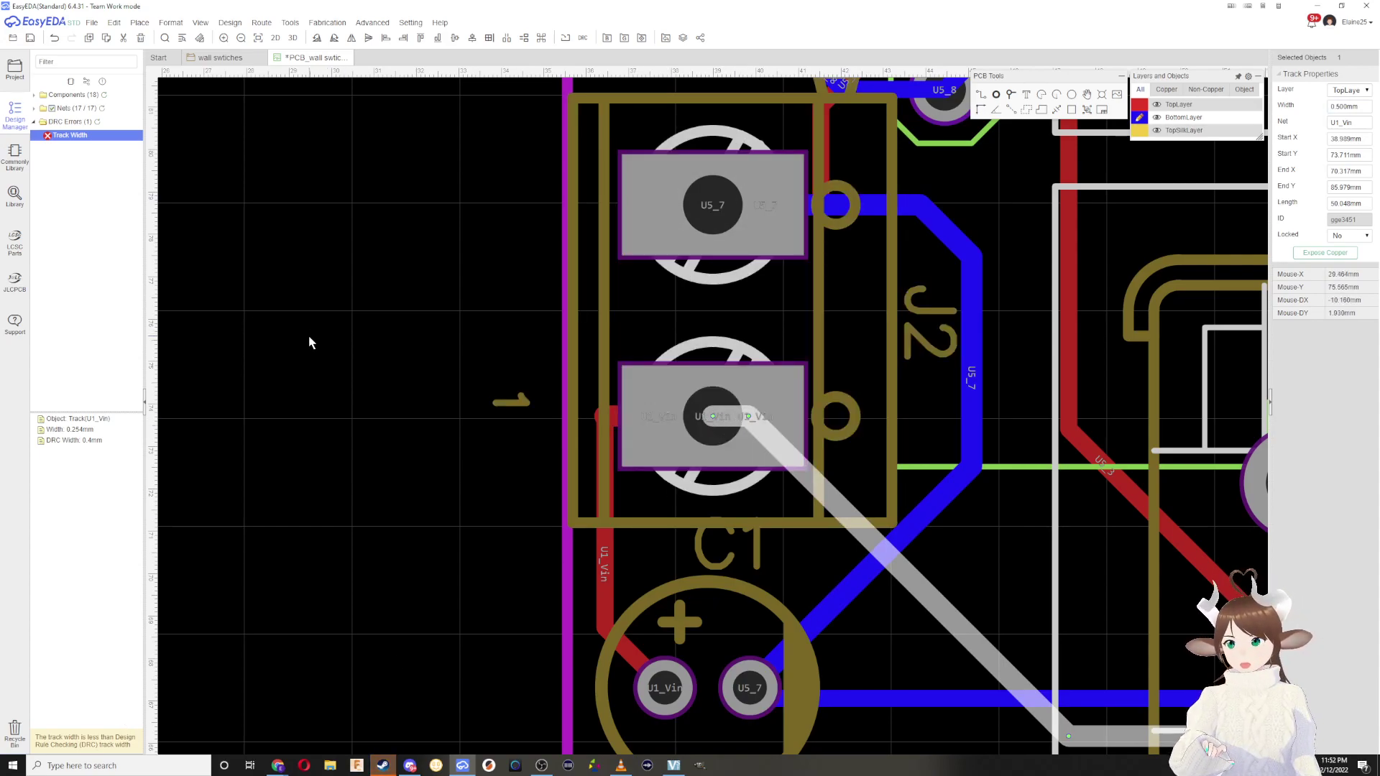
key("ctrl+s")
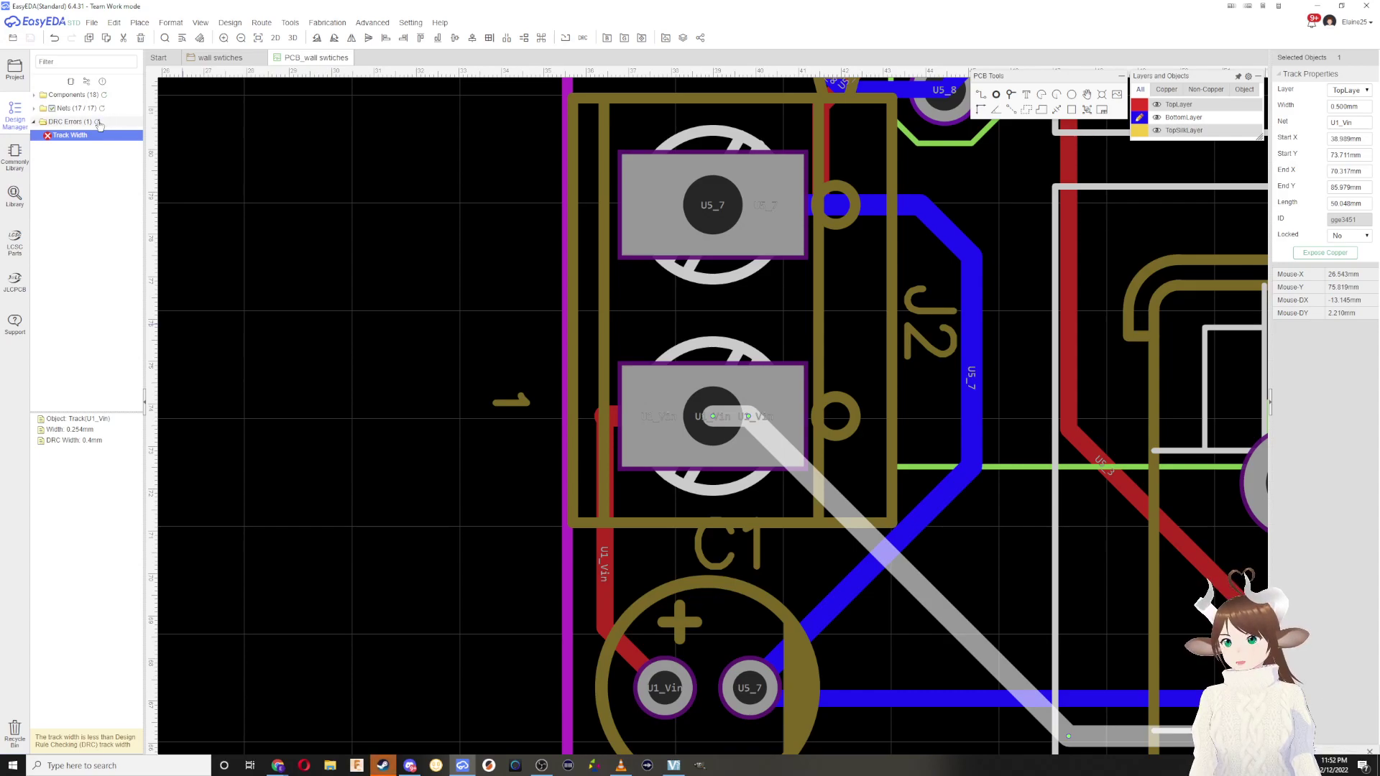
Step: Rerun the design rule check and inspect J2's U1_Vin pad and its tracks for the source of the track width error
left_click(98, 122)
left_click(75, 136)
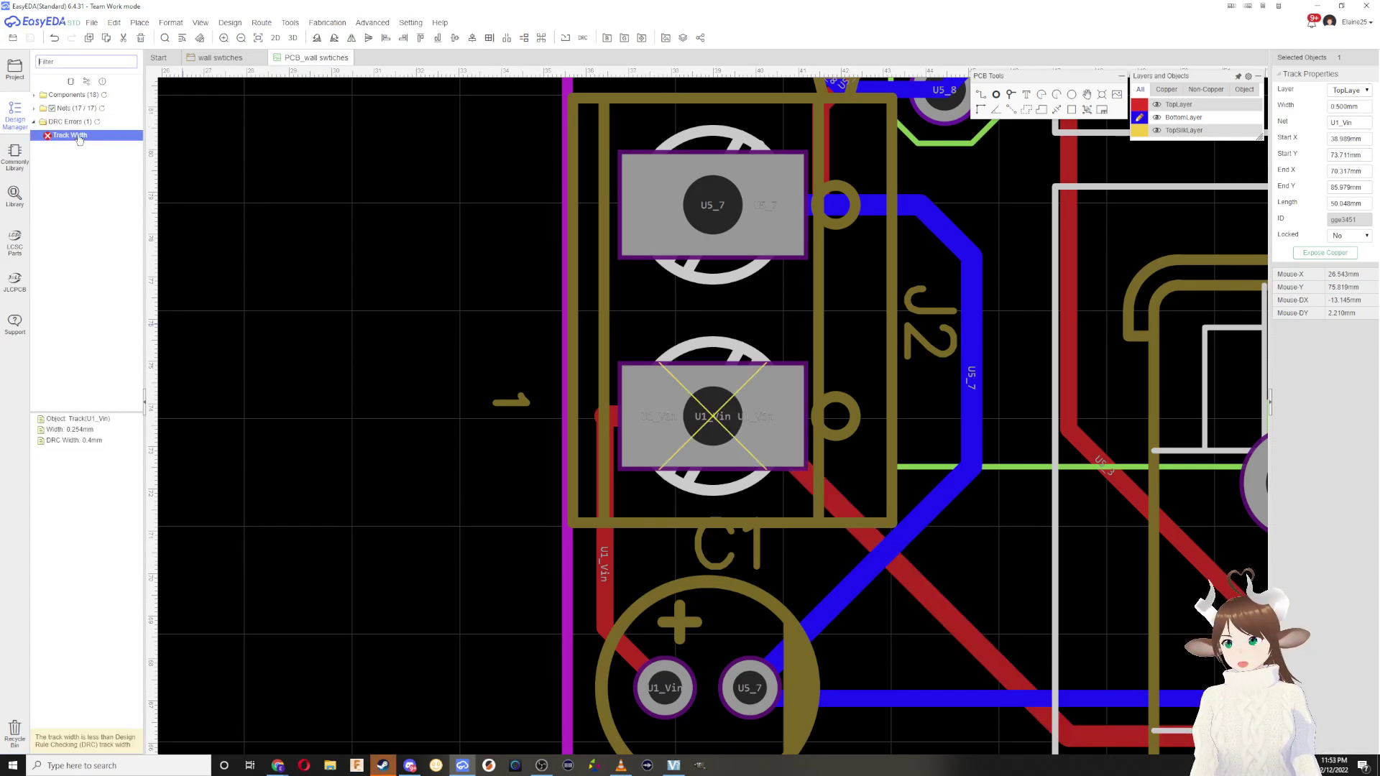
left_click(813, 480)
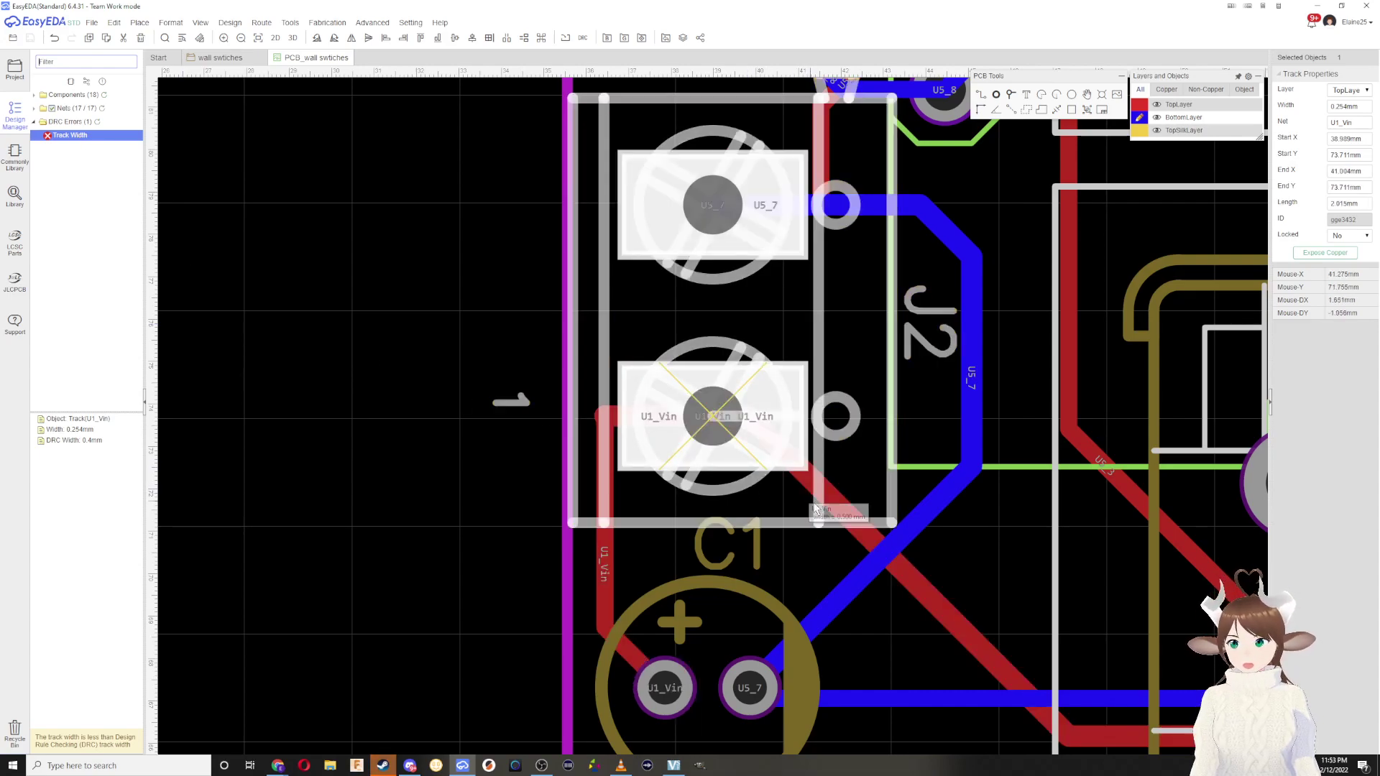
left_click(829, 502)
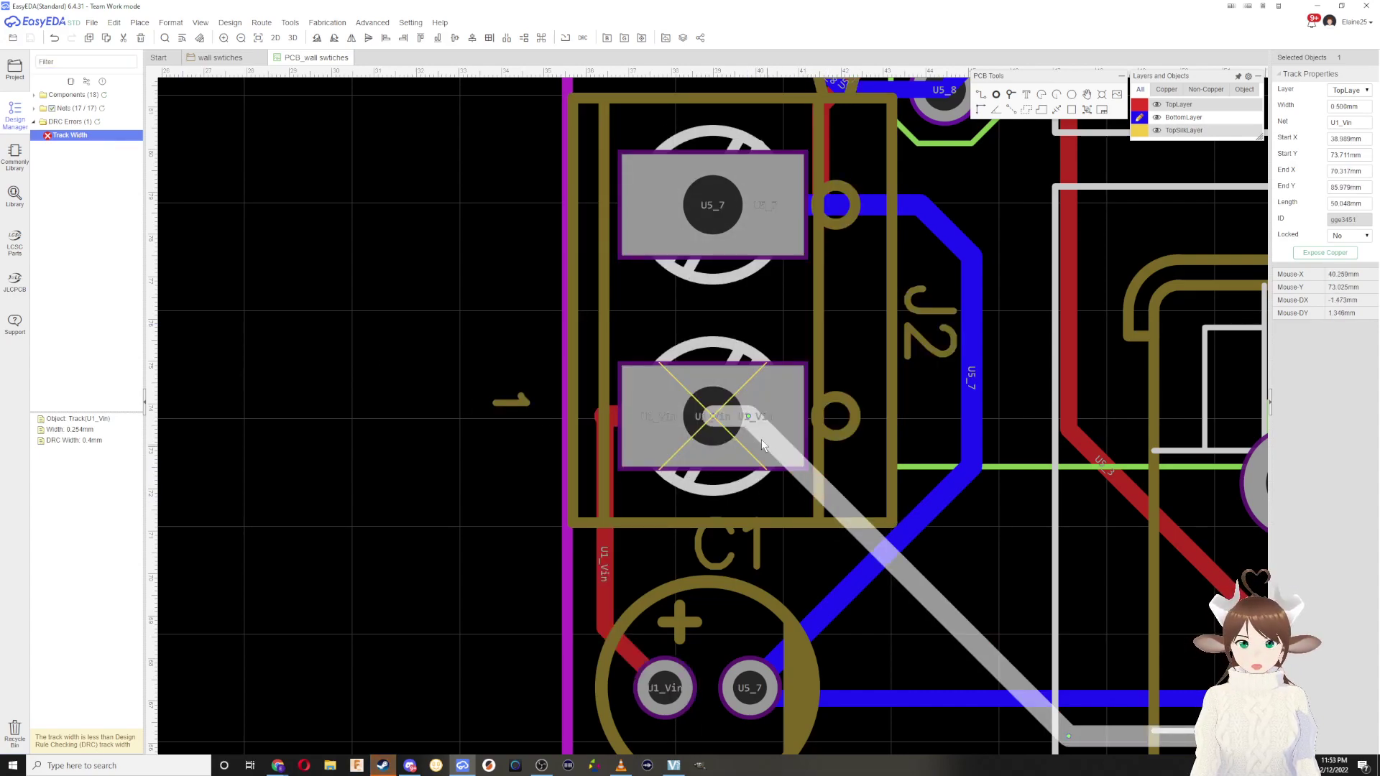
left_click(717, 422)
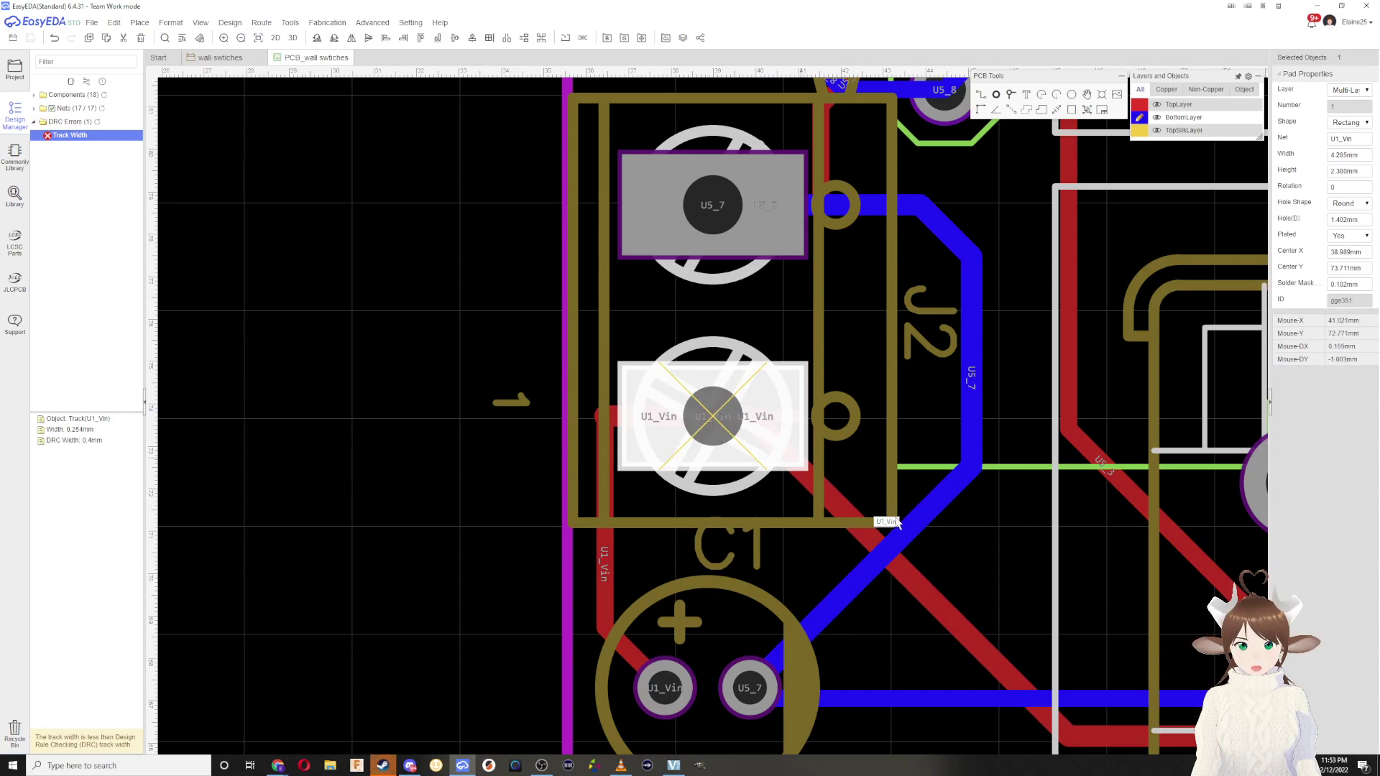
left_click(615, 414)
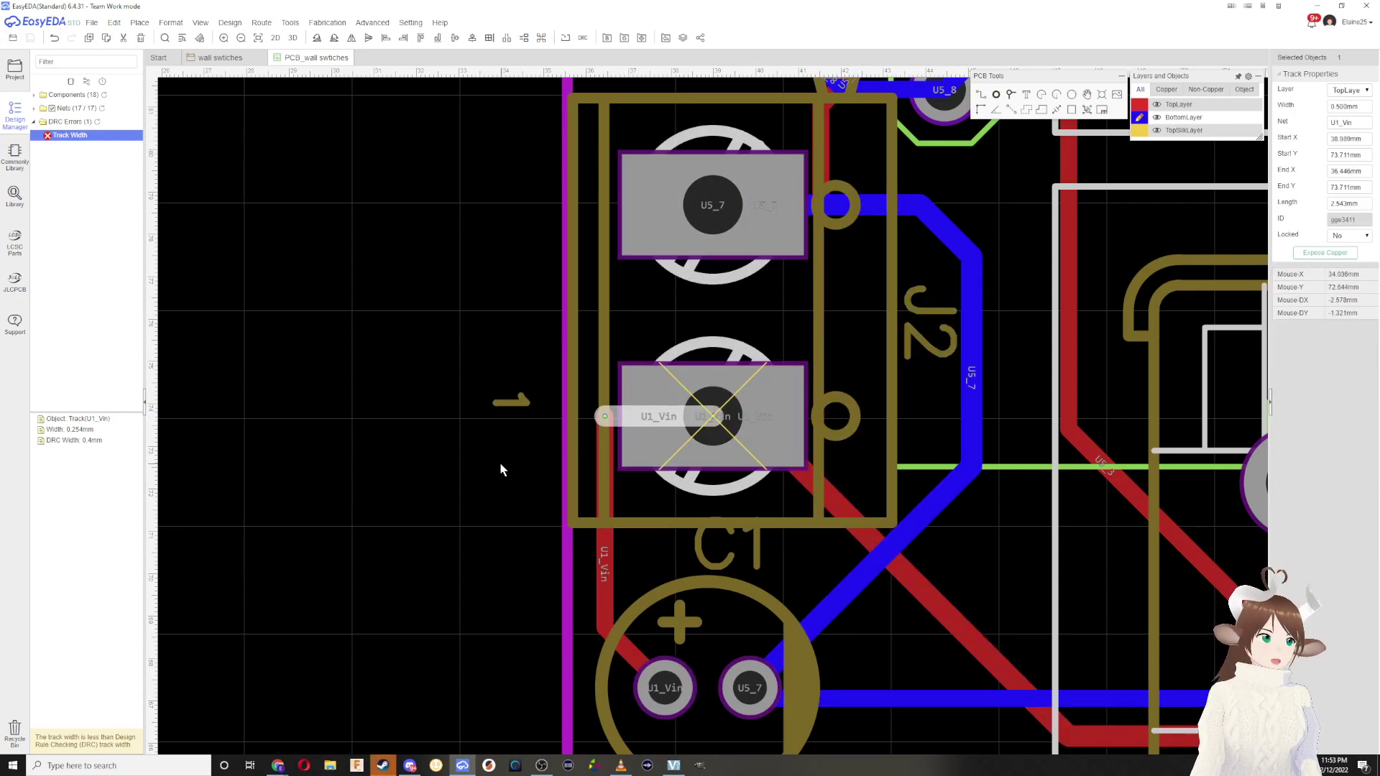
left_click(606, 443)
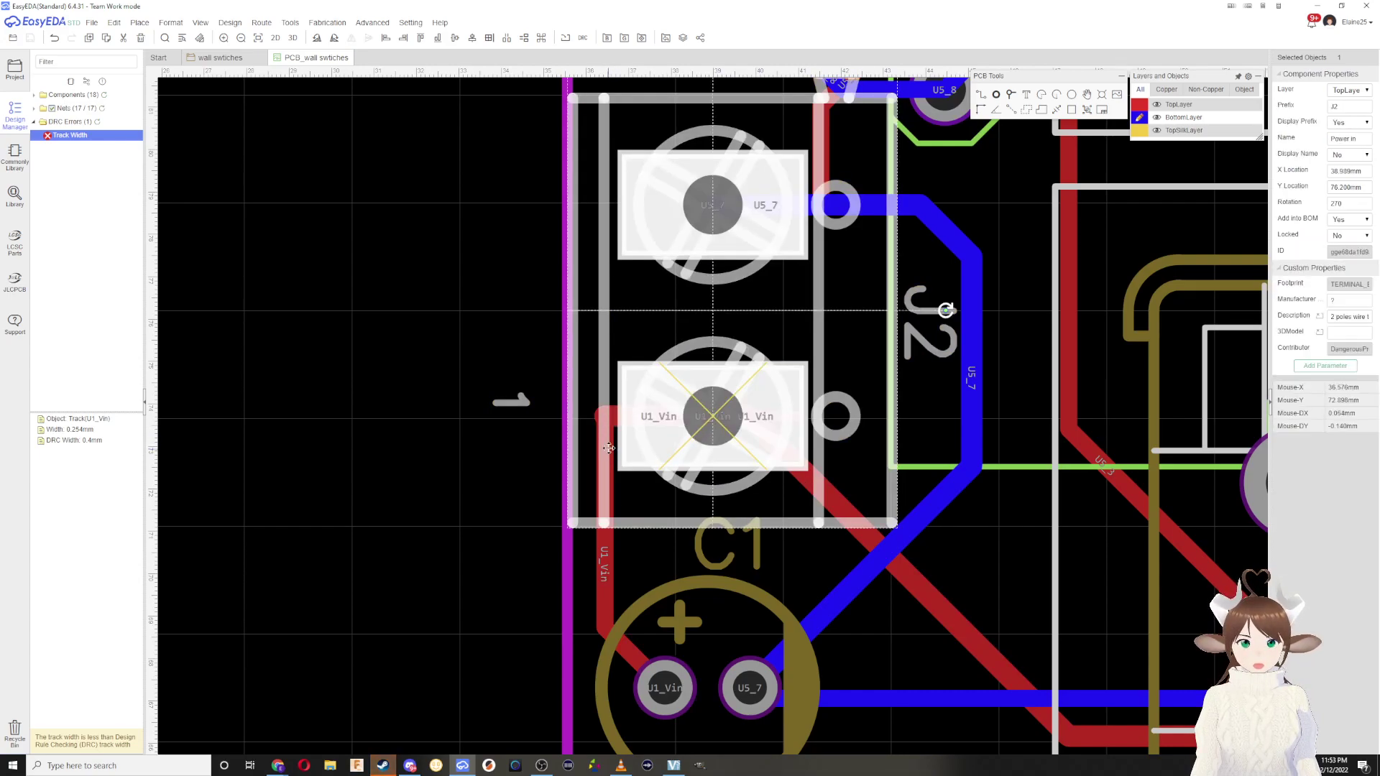
Step: Delete the top-layer U1_Vin tracks that run from the J2 pad to C1 and toward the regulator
left_click(619, 416)
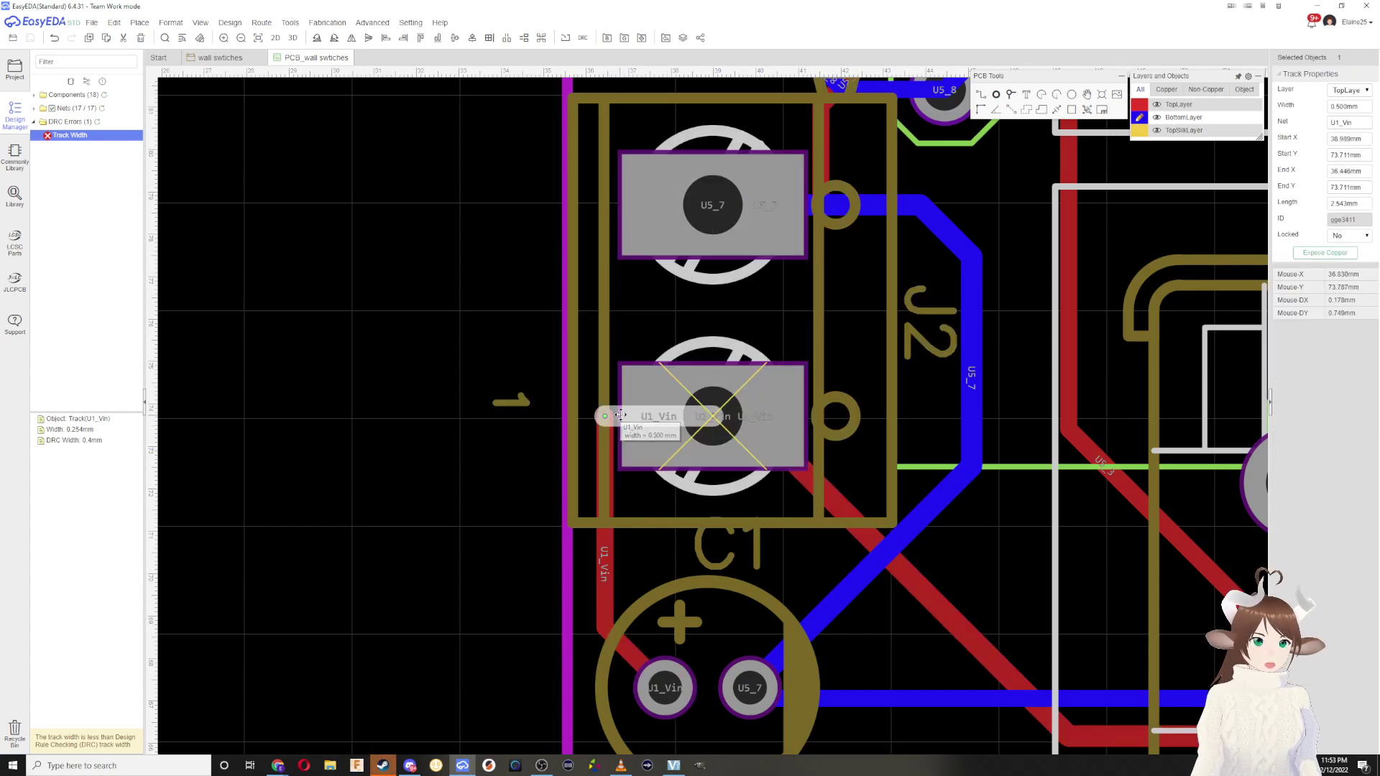
key("Delete")
left_click(604, 467)
left_click(603, 555)
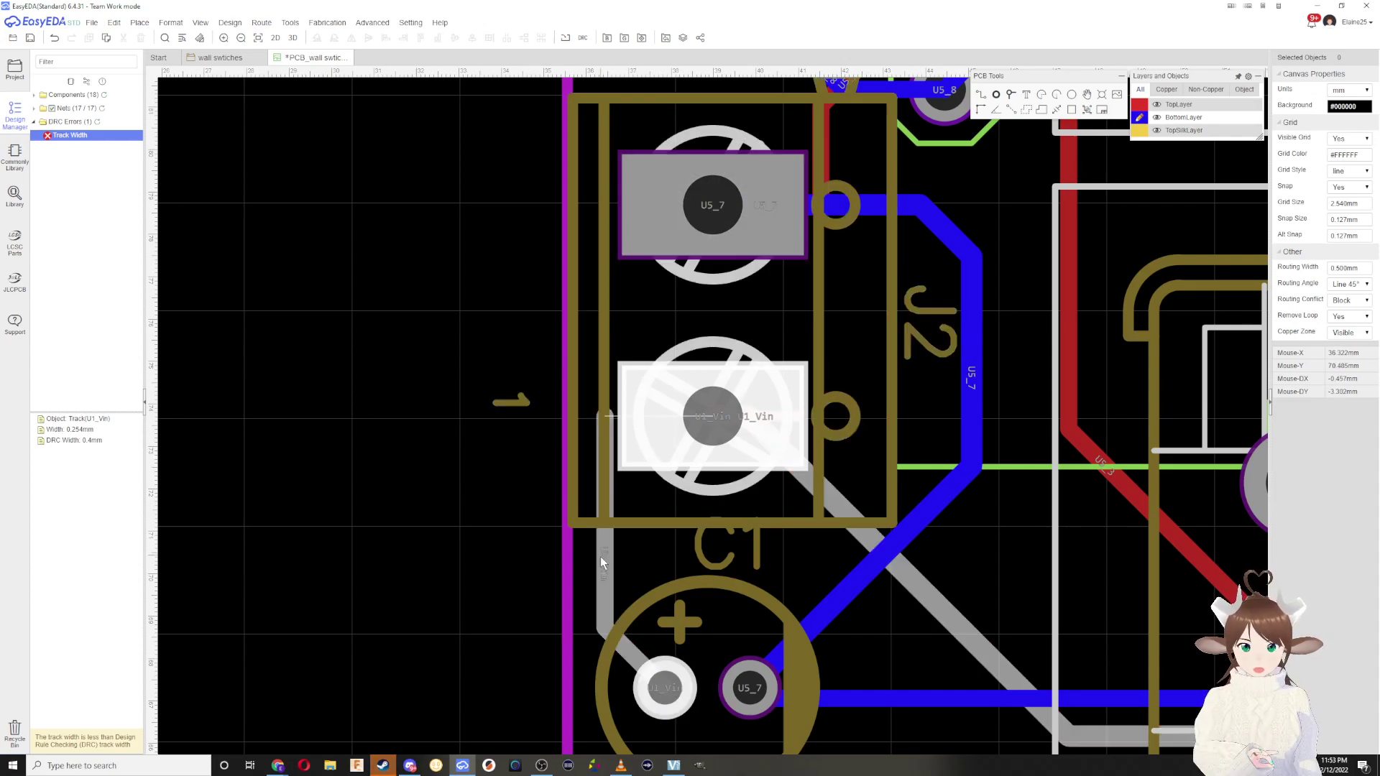
scroll(603, 556, "up", 2)
key("Delete")
scroll(863, 464, "down", 2)
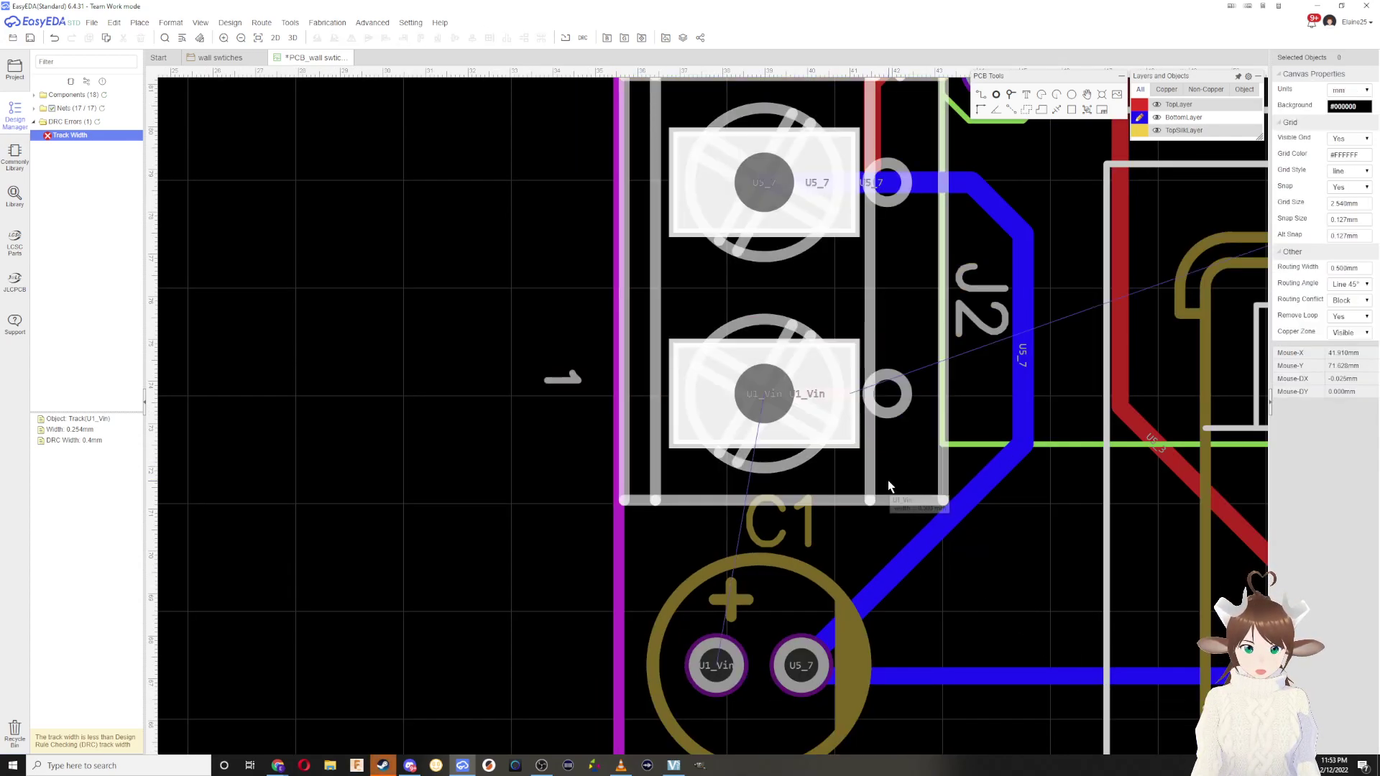
Step: Locate the remaining track width error at J2 with the U1_Vin tracks removed
scroll(903, 465, "down", 4)
scroll(863, 449, "up", 2)
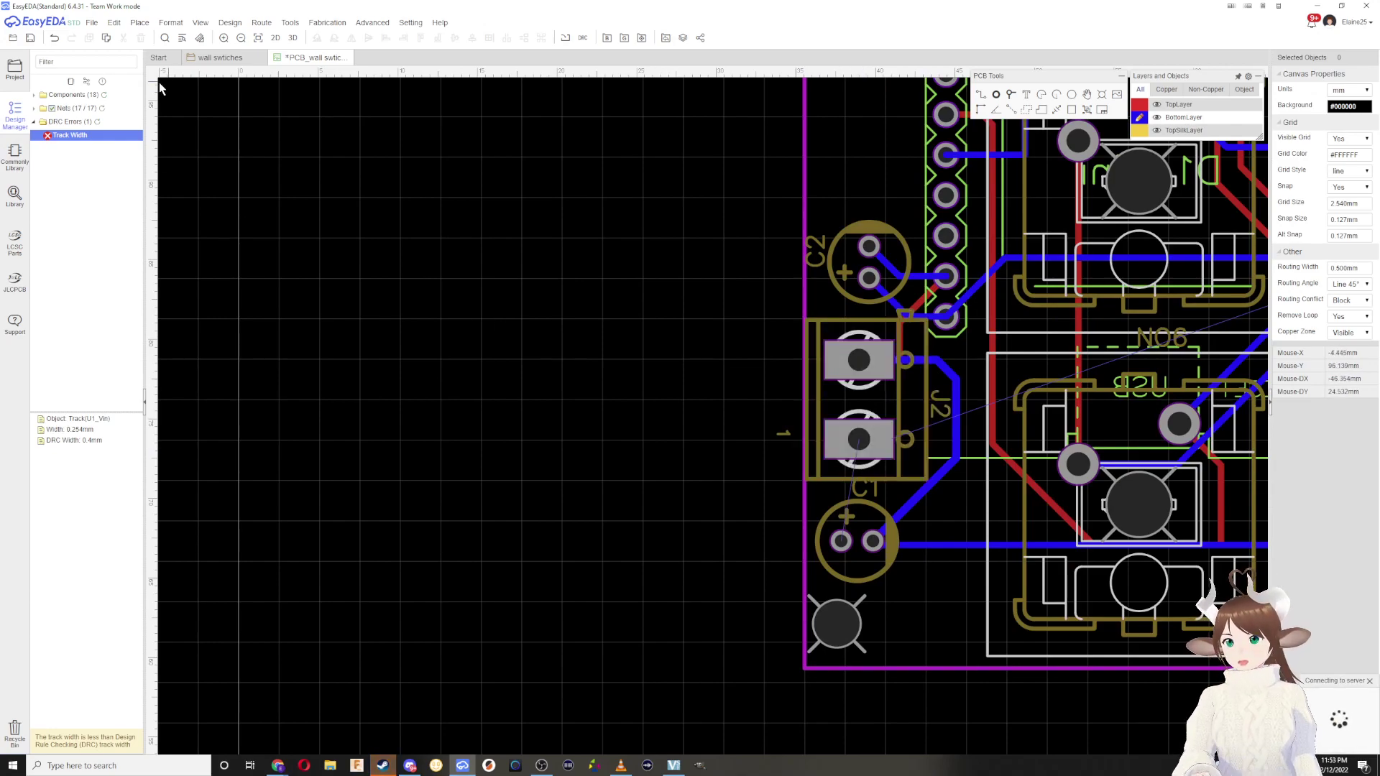
left_click(81, 136)
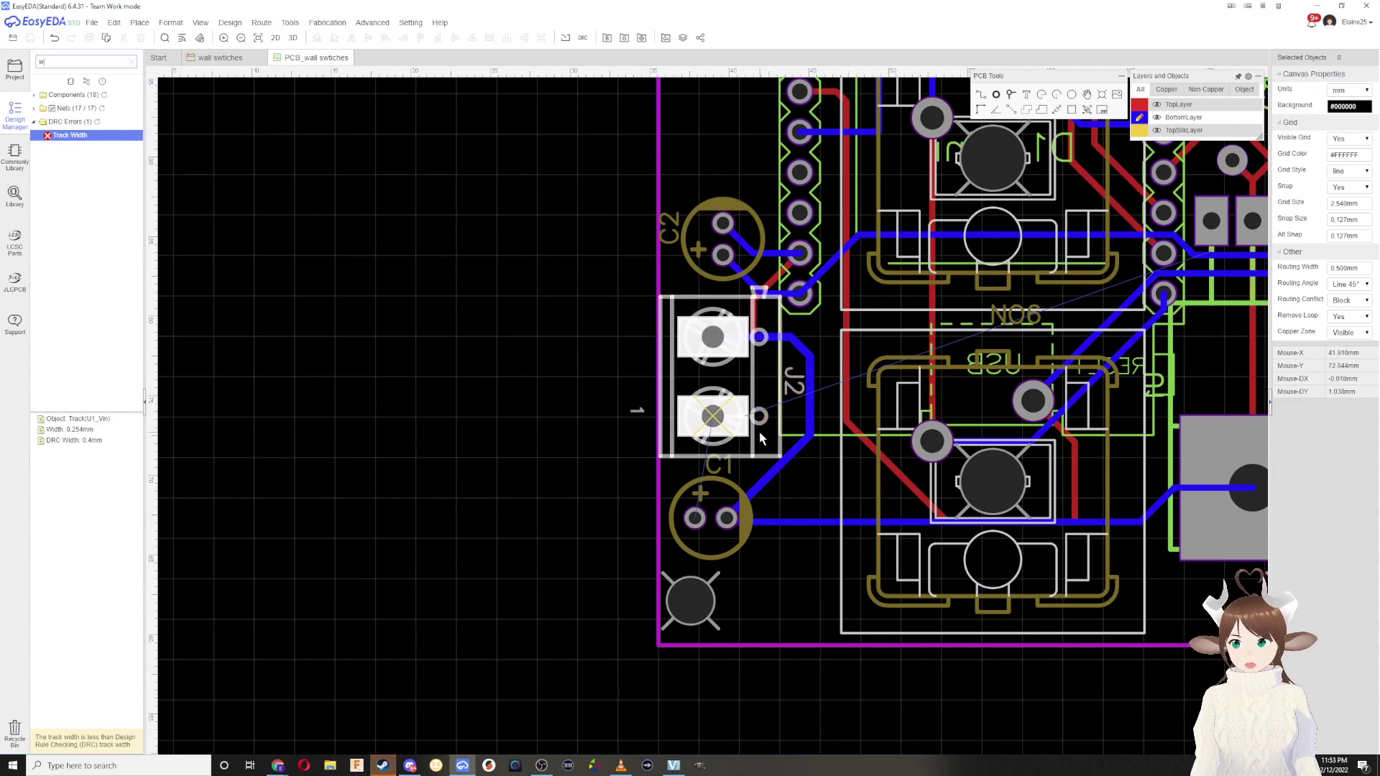
Step: Route a top-layer U1_Vin track from J2's U1_Vin pad down to the U1_Vin pad of C1
type("w")
scroll(712, 419, "up", 4)
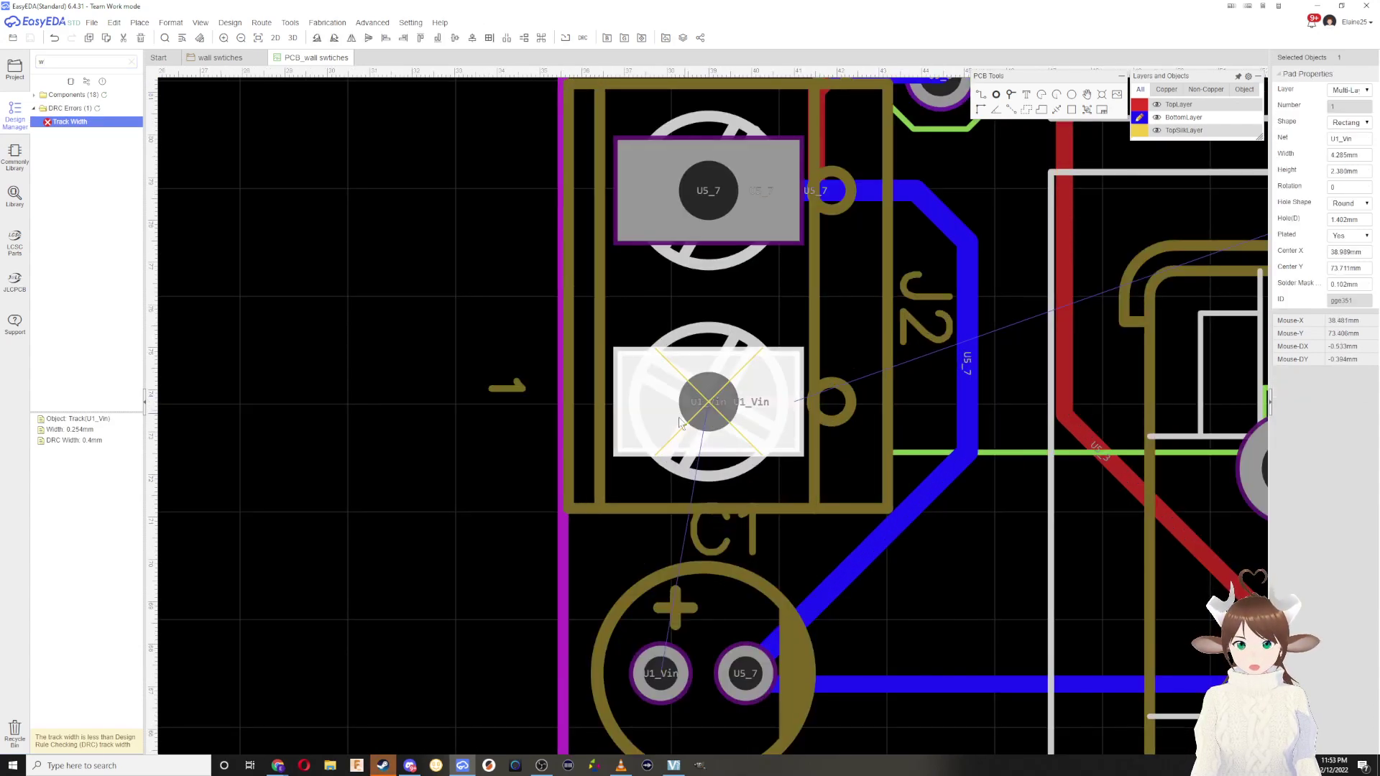
left_click(1141, 106)
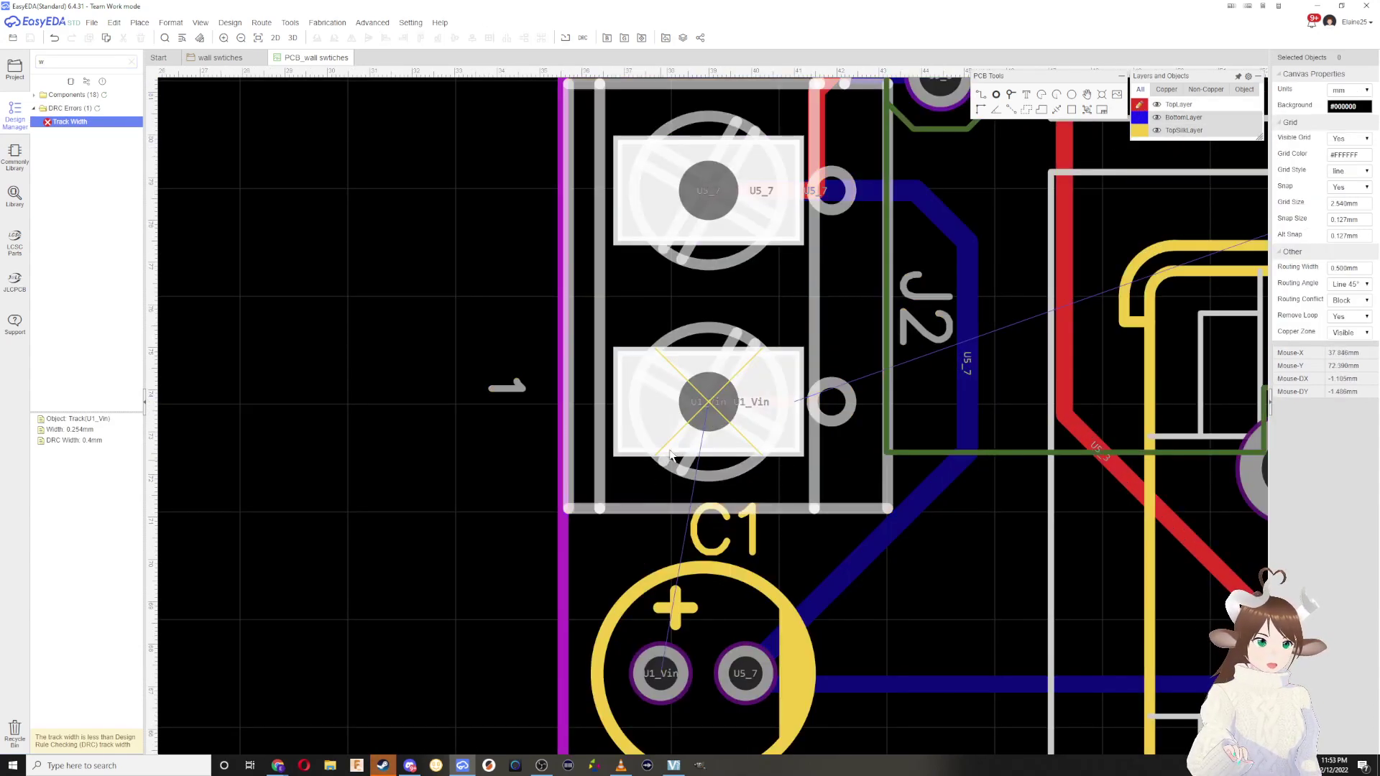
left_click(708, 401)
left_click(660, 673)
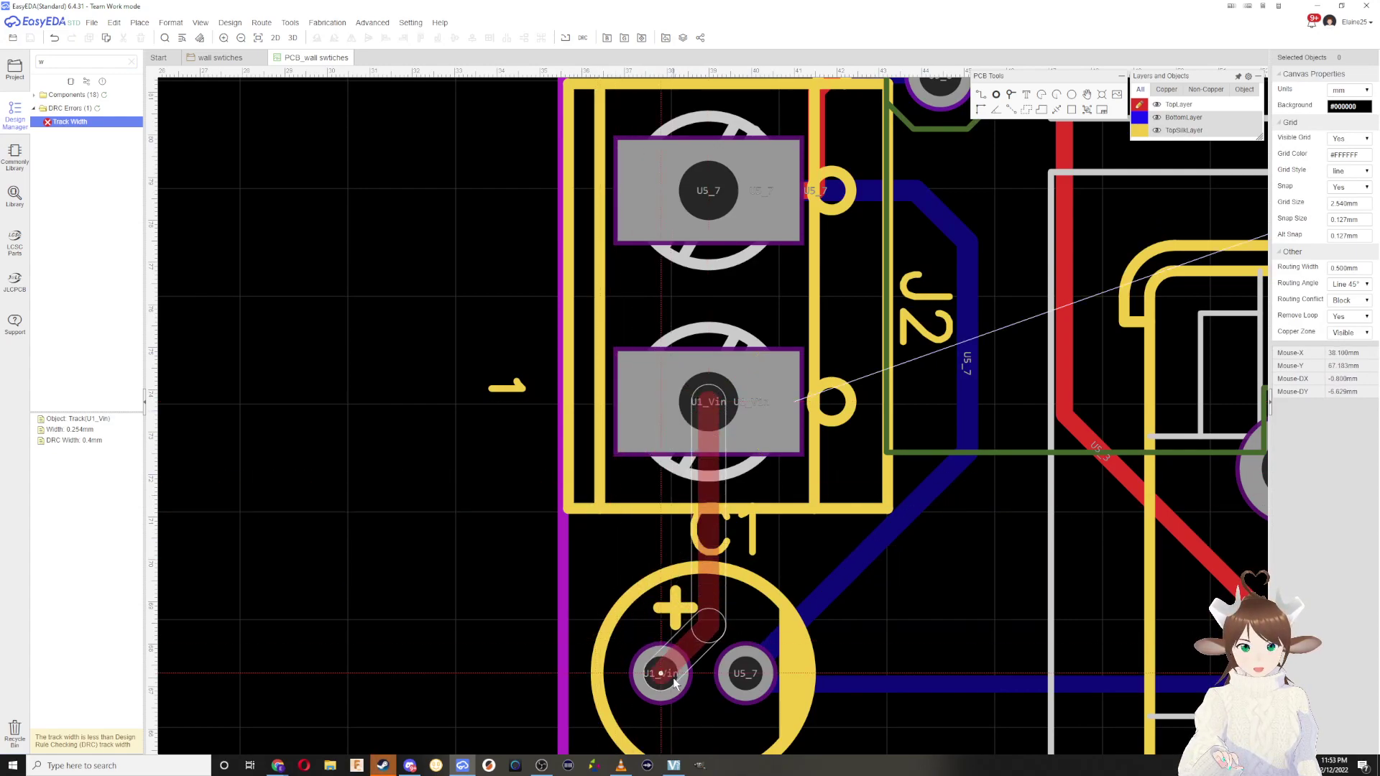
right_click_drag(859, 539, 557, 468)
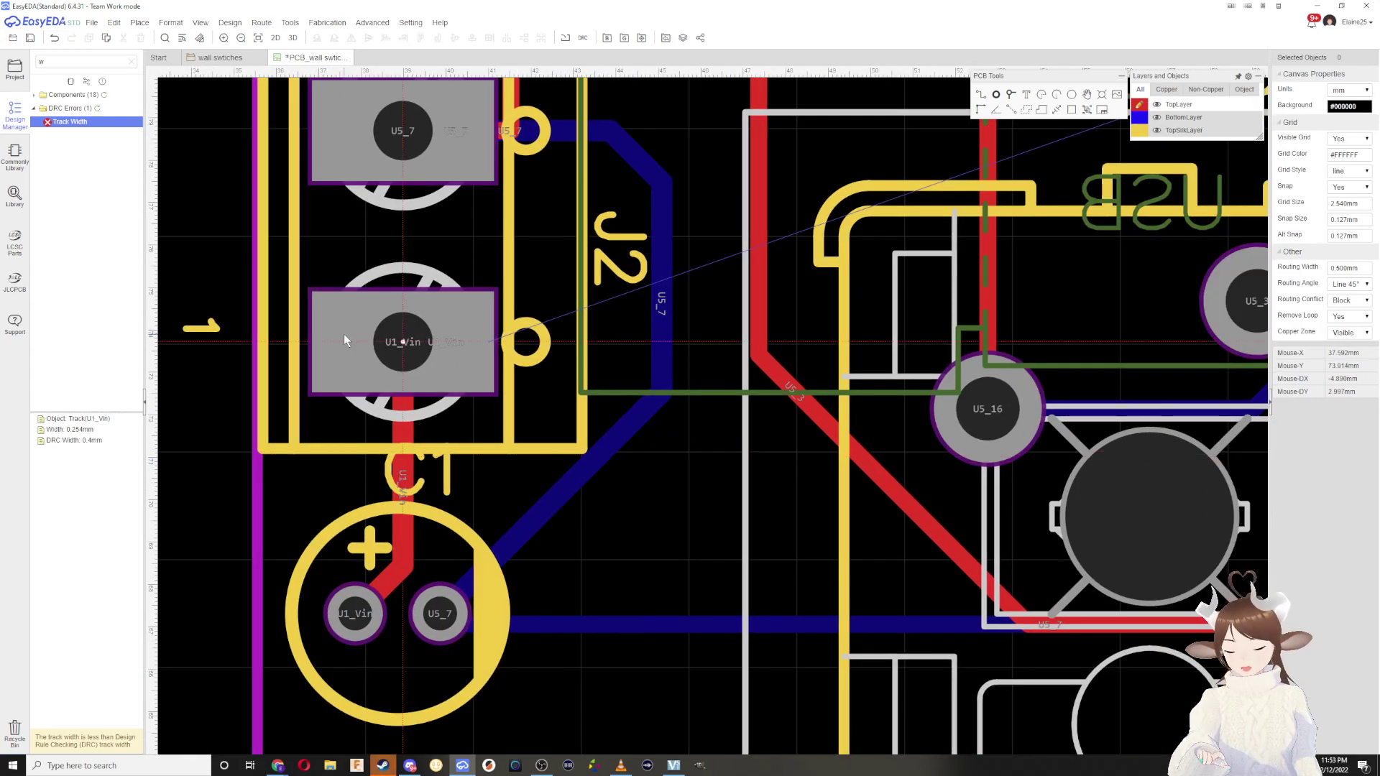
Step: Save the board, rerun the design rule check and locate the track width error at J2
key("ctrl+s")
left_click(100, 109)
left_click(81, 123)
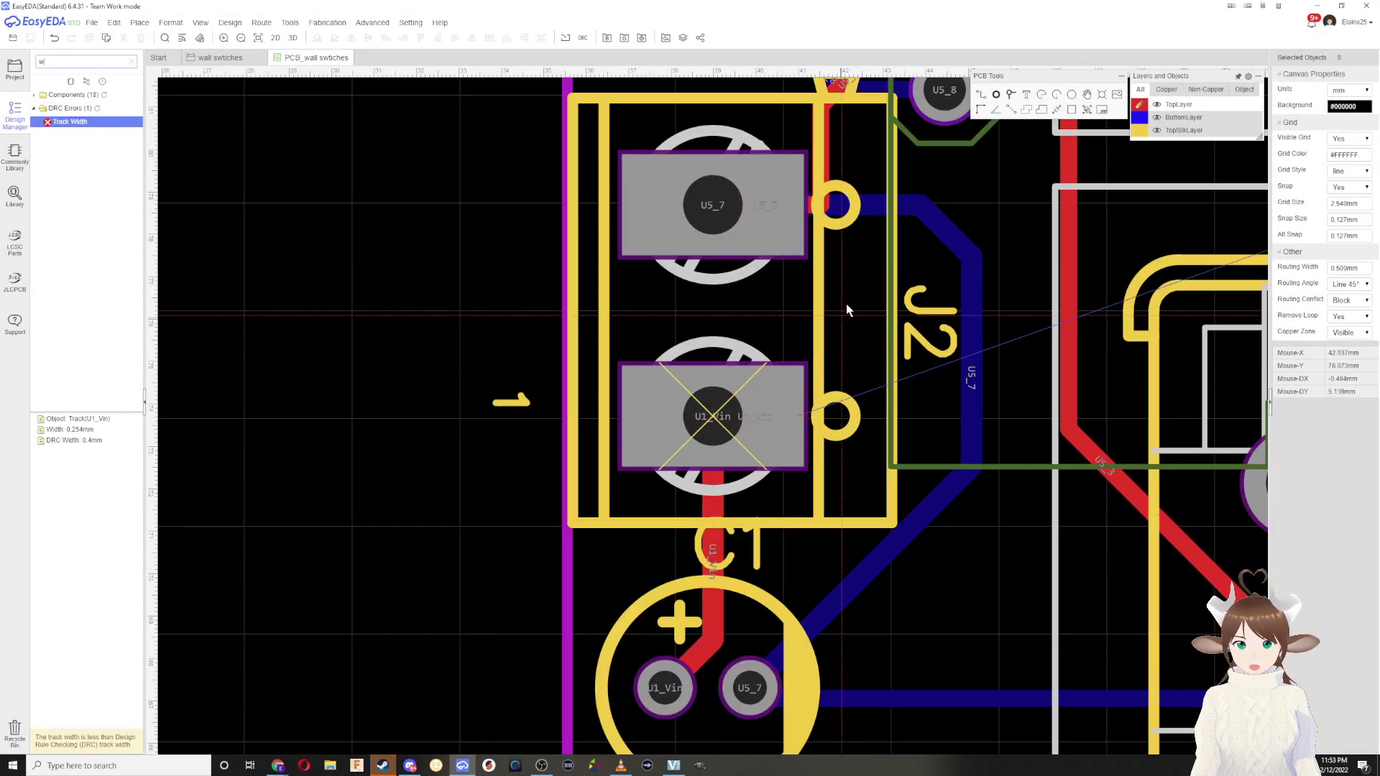
Step: Delete the top-layer U5_7 track that runs from J2 to the U5_7 pin of the header
left_click(825, 167)
left_click(908, 213)
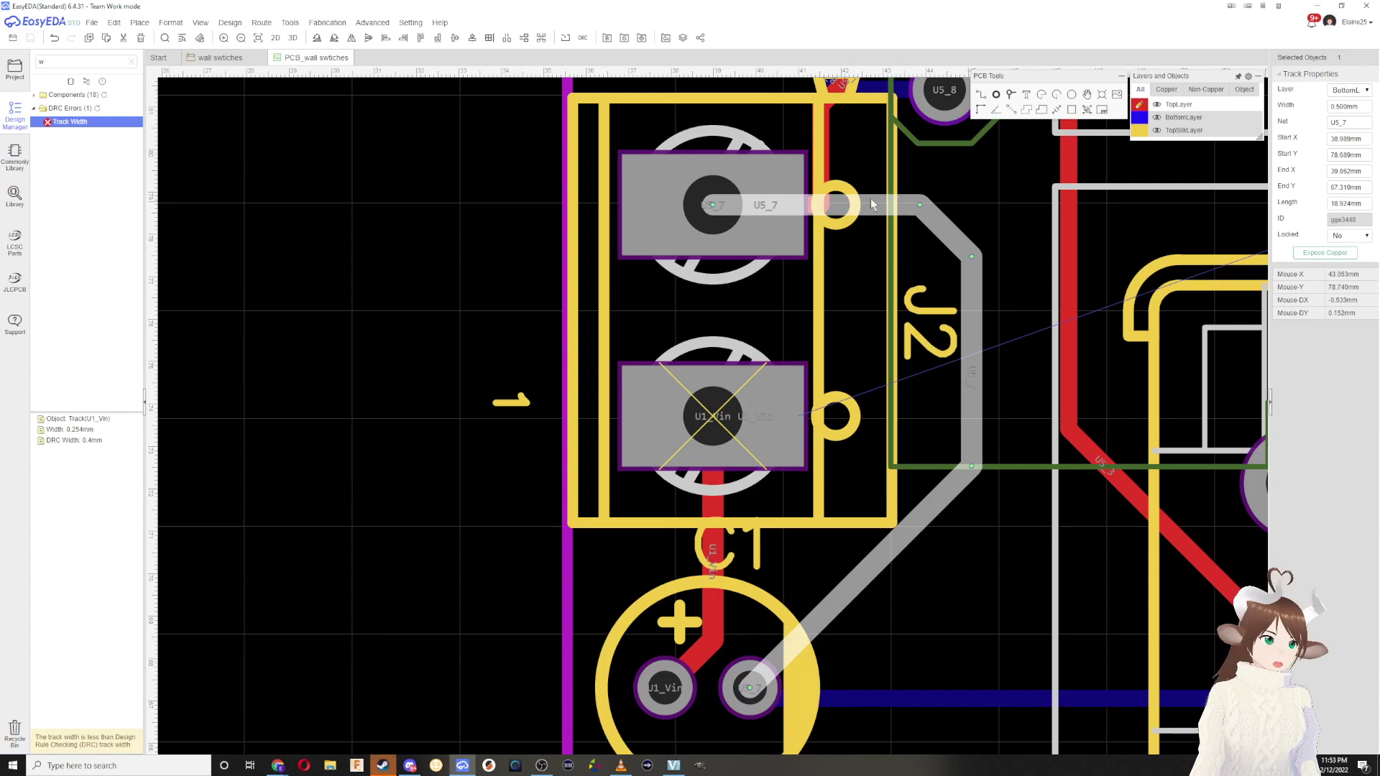
right_click_drag(713, 207, 657, 347)
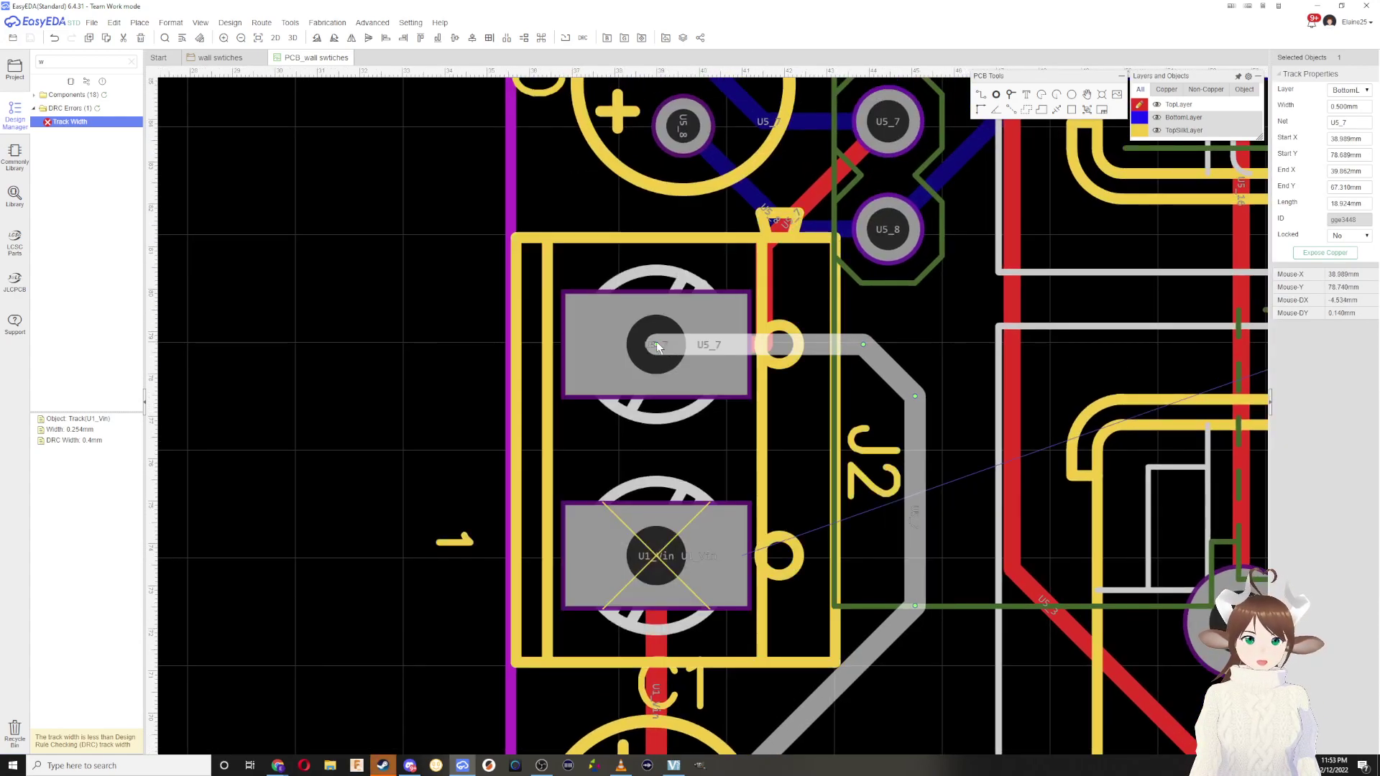
left_click(768, 309)
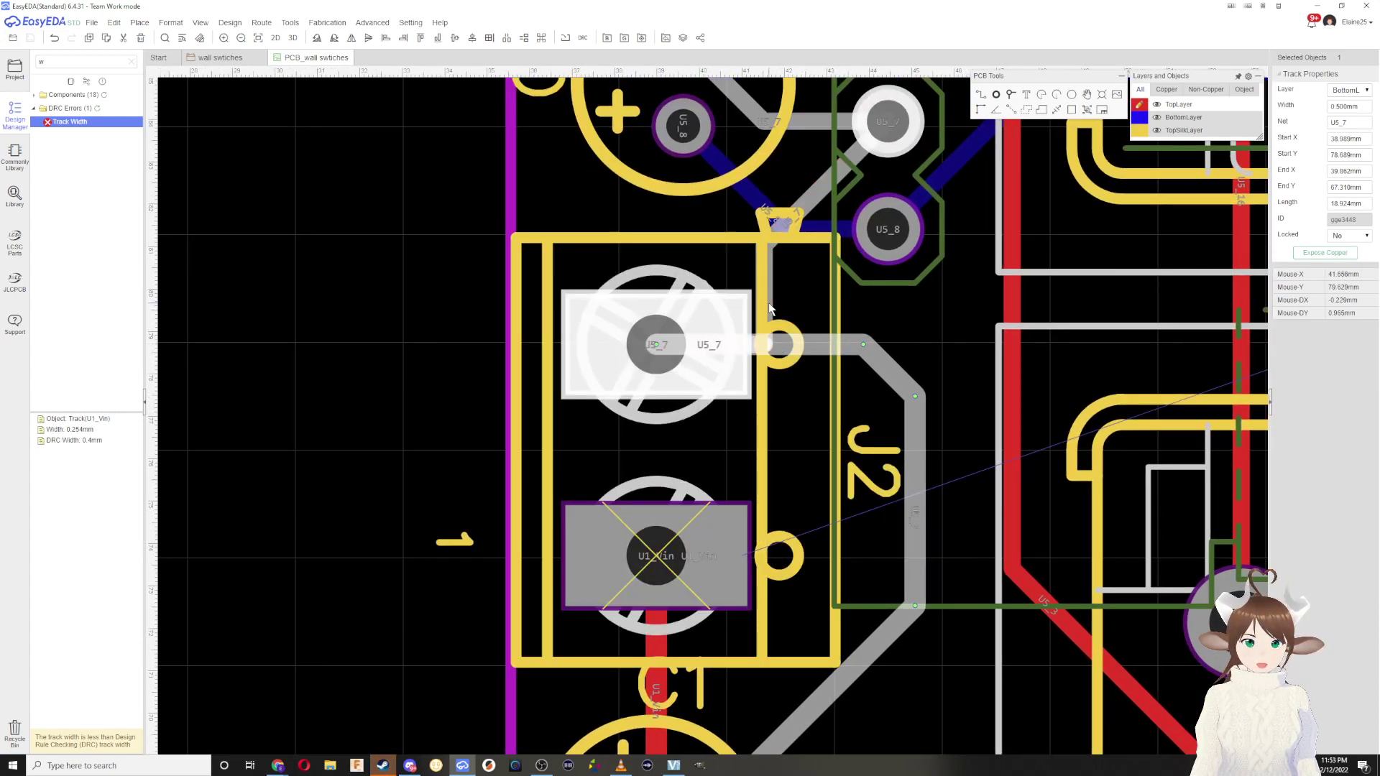
key("Delete")
left_click(758, 313)
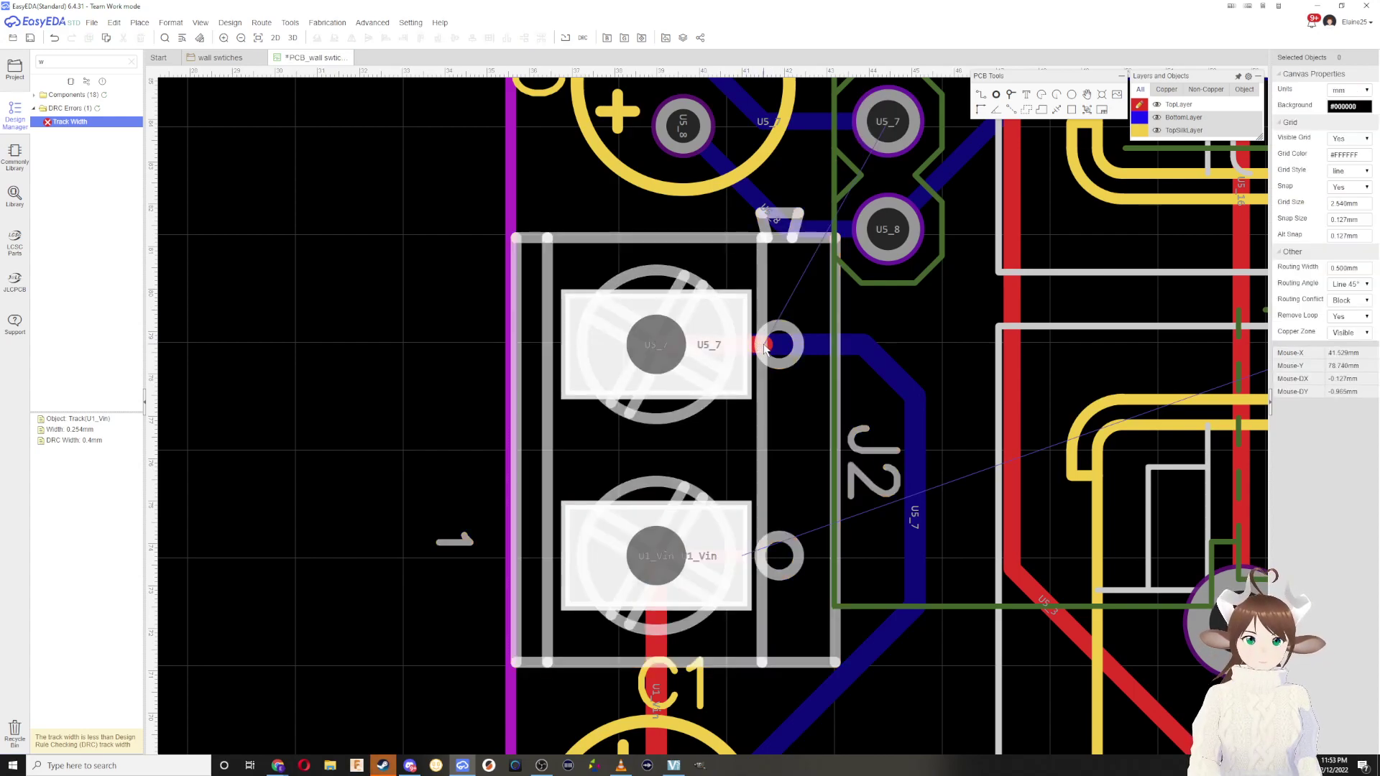
key("Escape")
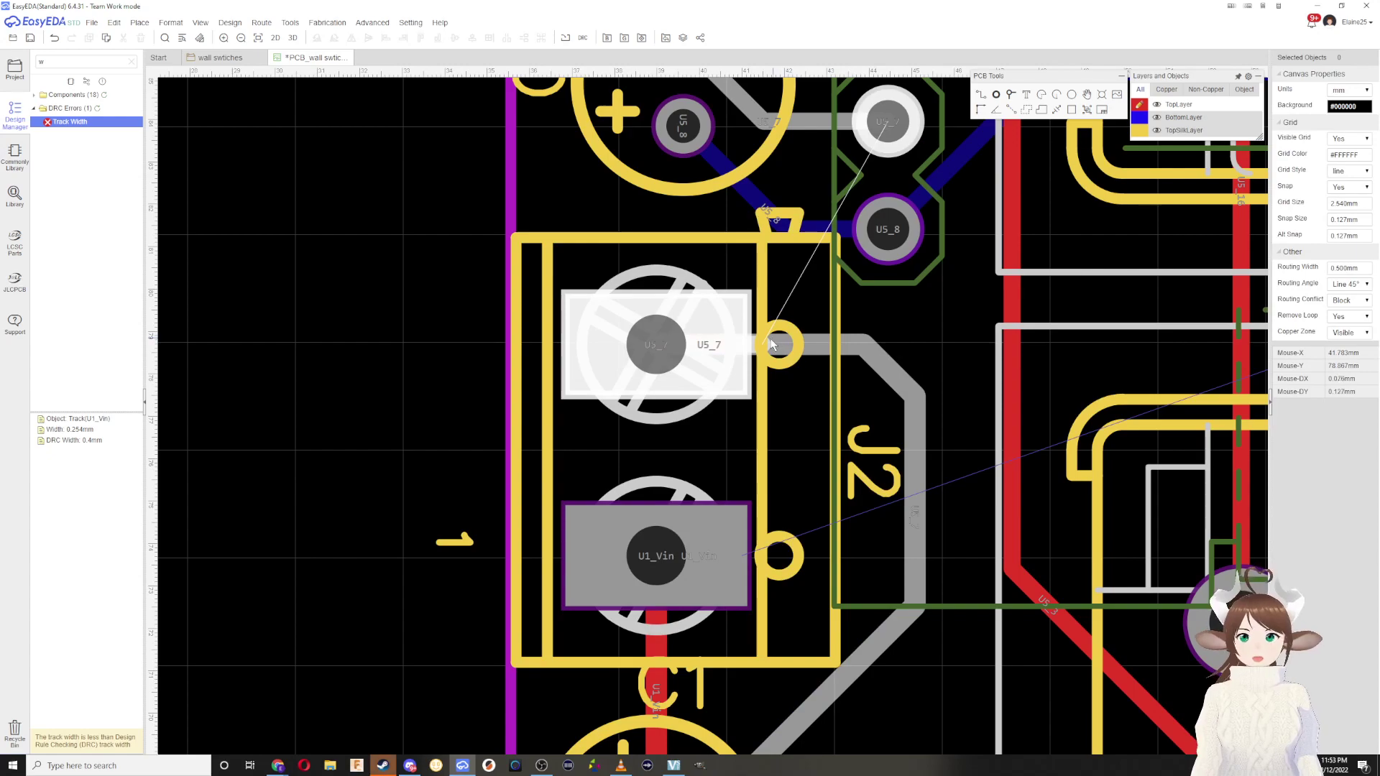
Step: Trace the track width error beneath J2 and, with J2 moved aside, delete the 0.254 mm top-layer U1_Vin track
left_click(83, 122)
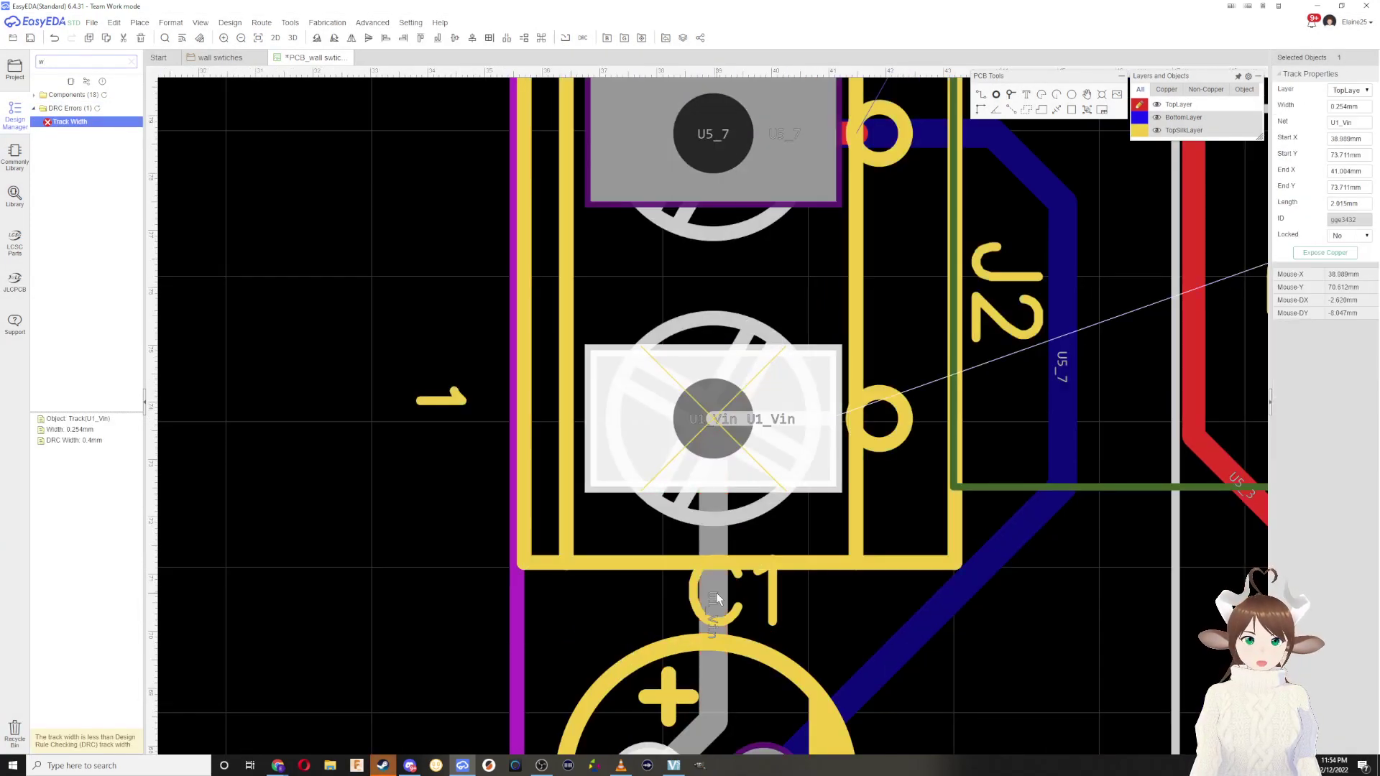
left_click(101, 109)
left_click(90, 121)
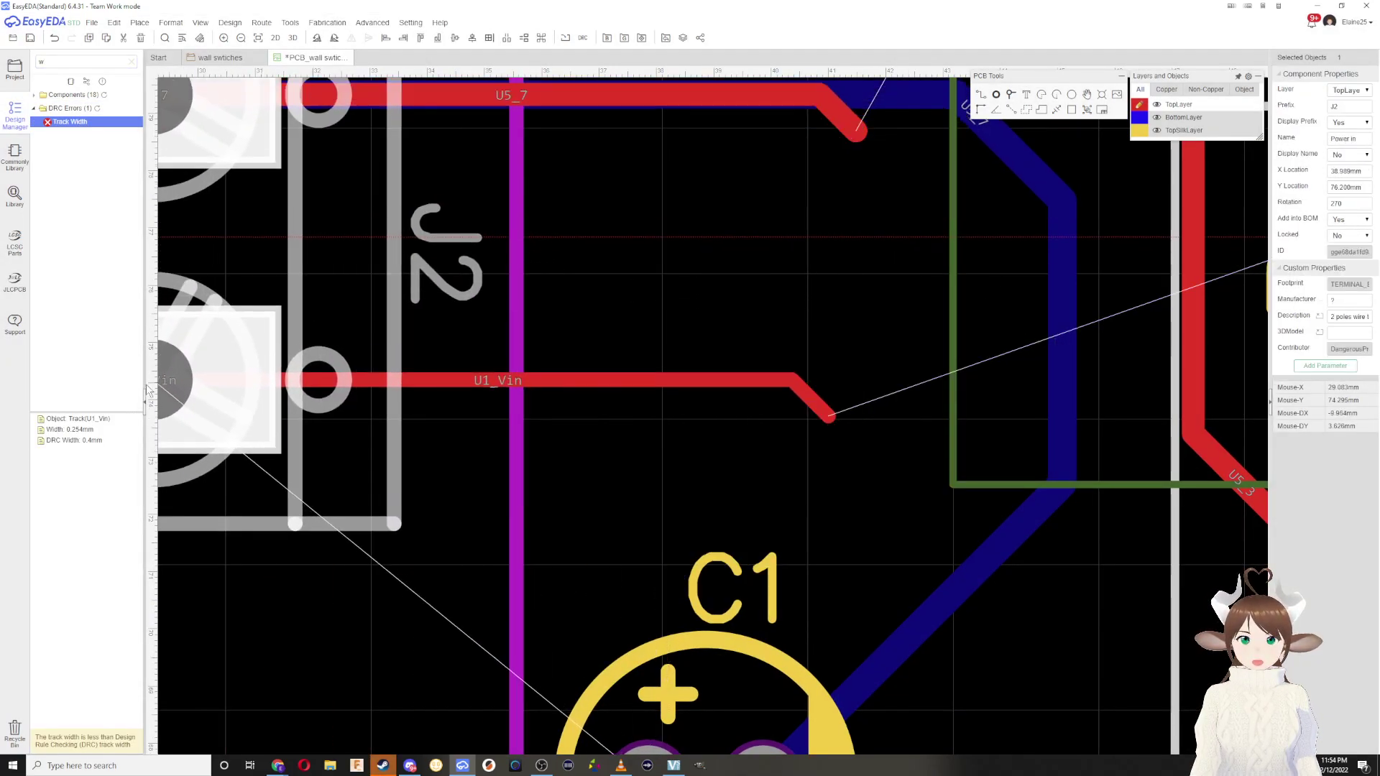
left_click(679, 387)
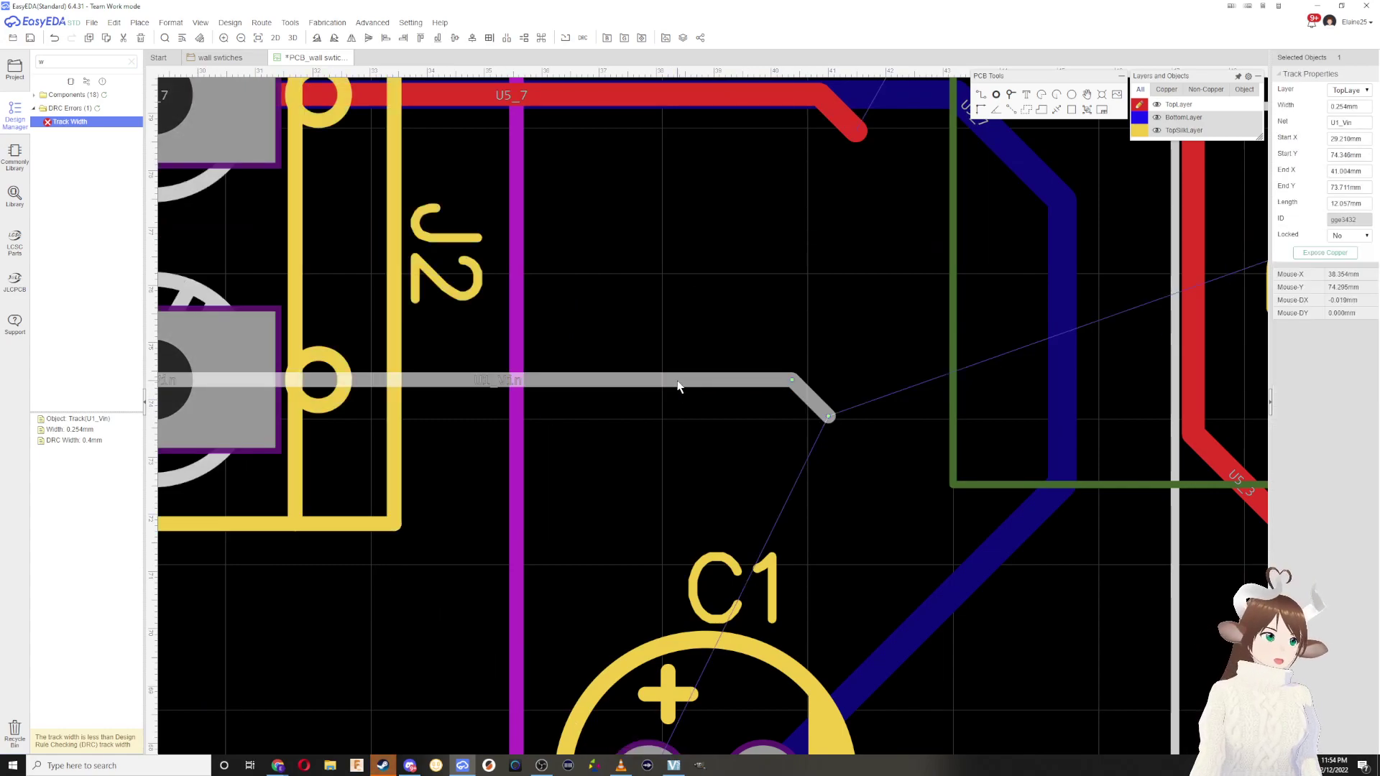
key("Delete")
Step: Undo the recent edits back to J2's original position and the original U1_Vin tracks to C1 and toward the regulator
scroll(684, 402, "down", 2)
scroll(574, 442, "up", 1)
key("ctrl+z")
key("ctrl+z")
key("ctrl+z")
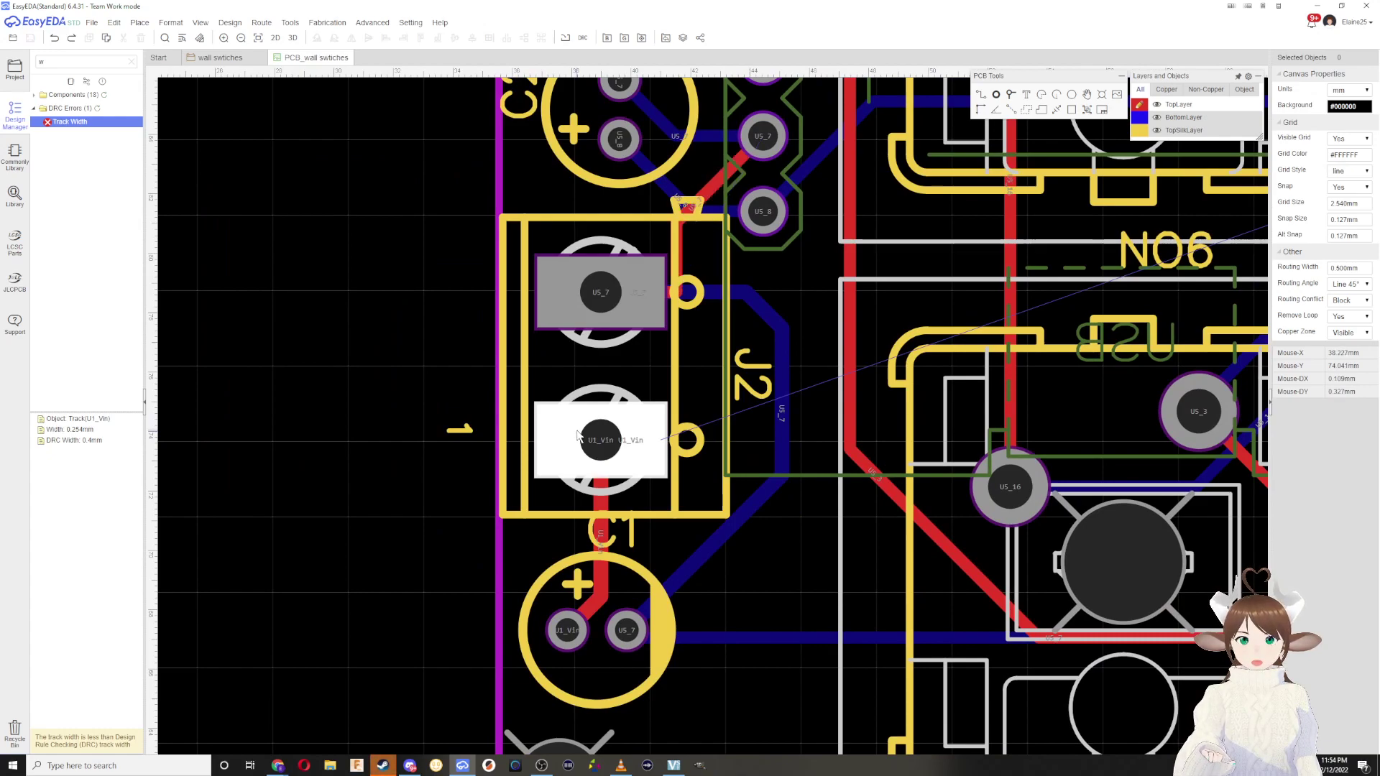
key("ctrl+z")
key("ctrl+z")
key("ctrl+z")
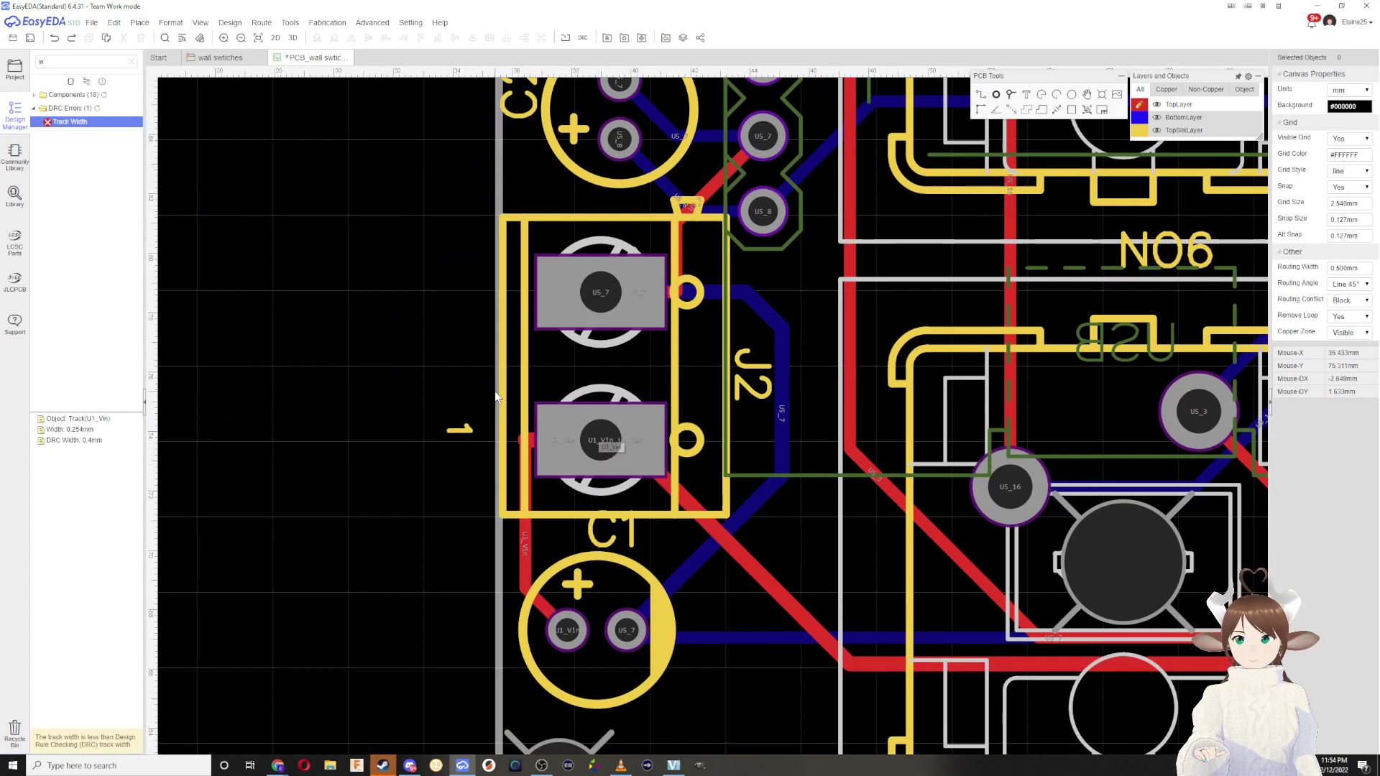
Step: Move J2 aside to expose its tracks, delete the 0.254 mm top-layer U1_Vin track and bring J2 back onto the board
left_click_drag(624, 446, 367, 438)
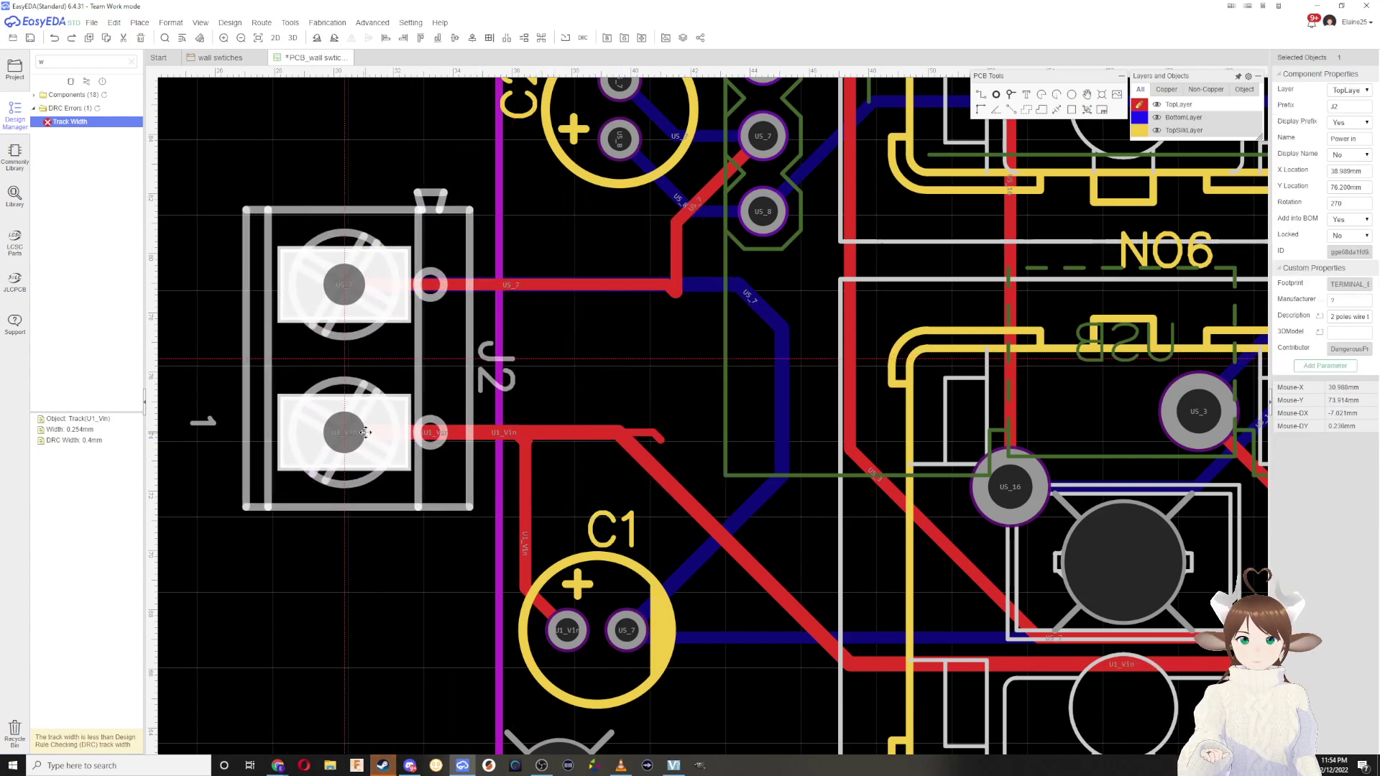
left_click(652, 440)
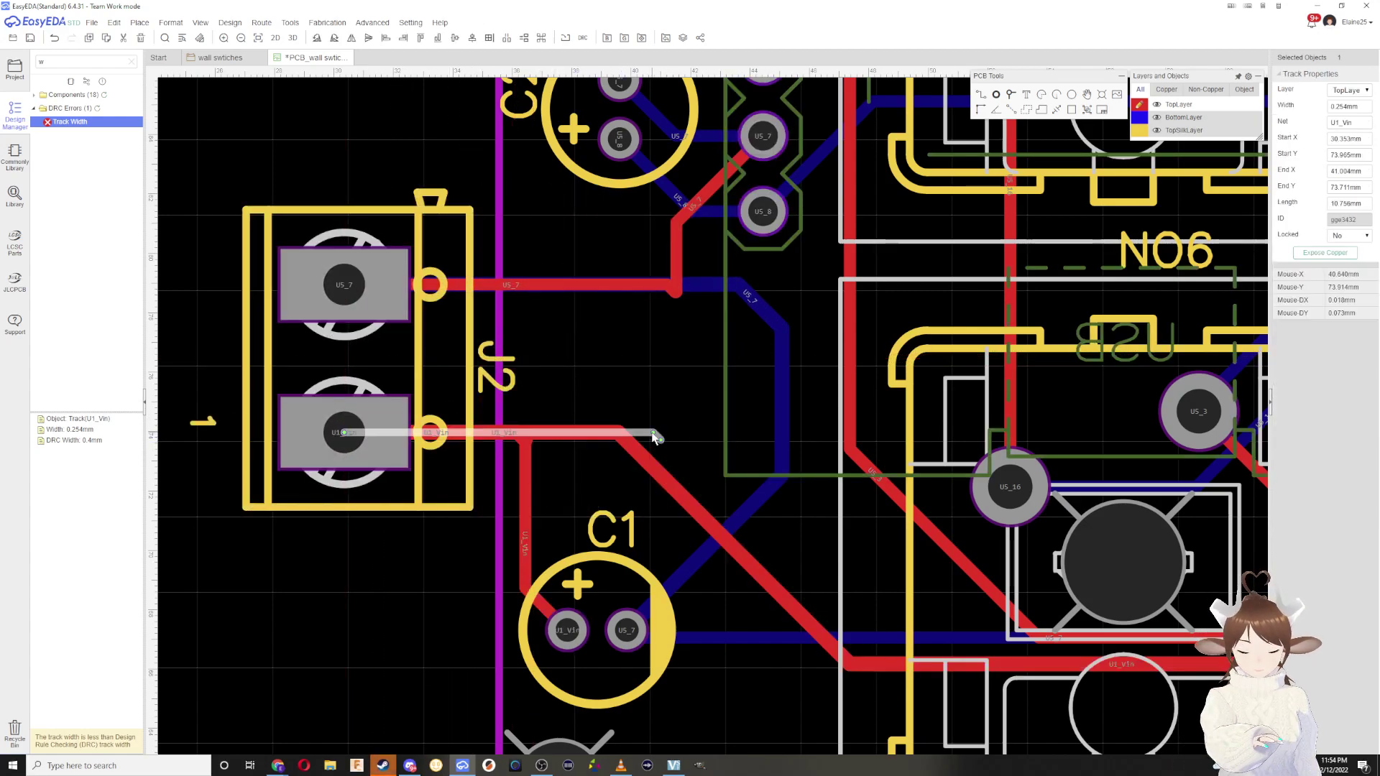
left_click_drag(384, 441, 643, 445)
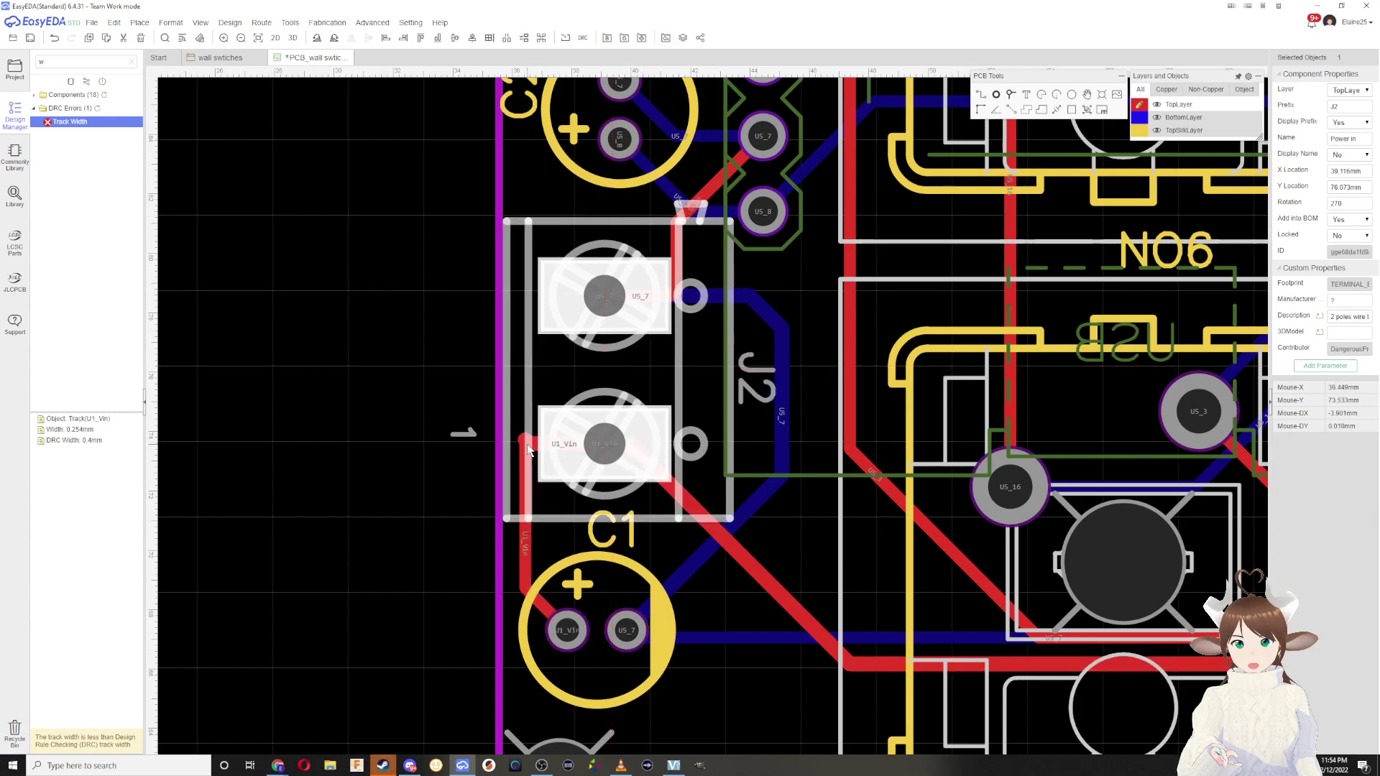
Step: Delete the top-layer U1_Vin track between J2 and C1 along with its leftover piece at J2, moving J2 aside for access
left_click(528, 527)
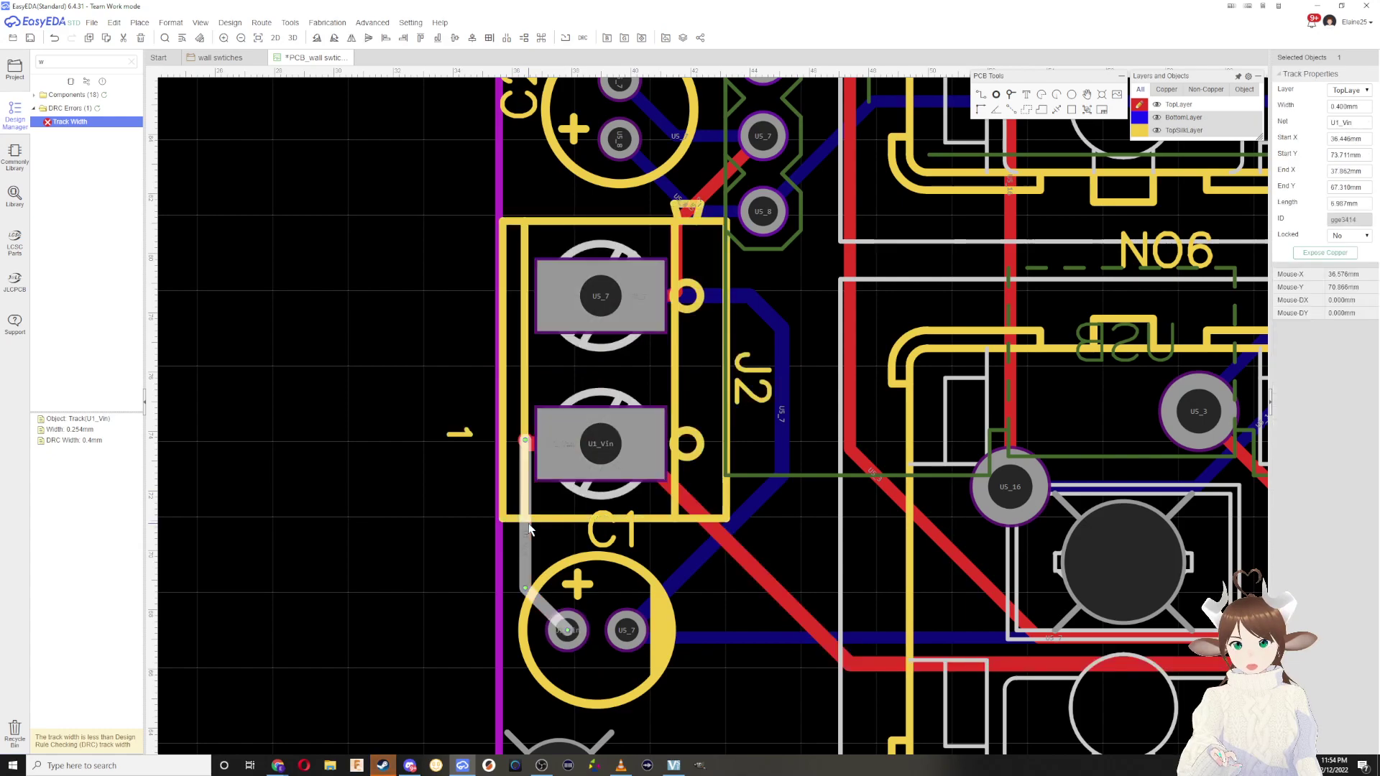
key("Delete")
left_click_drag(529, 442, 189, 449)
left_click(524, 442)
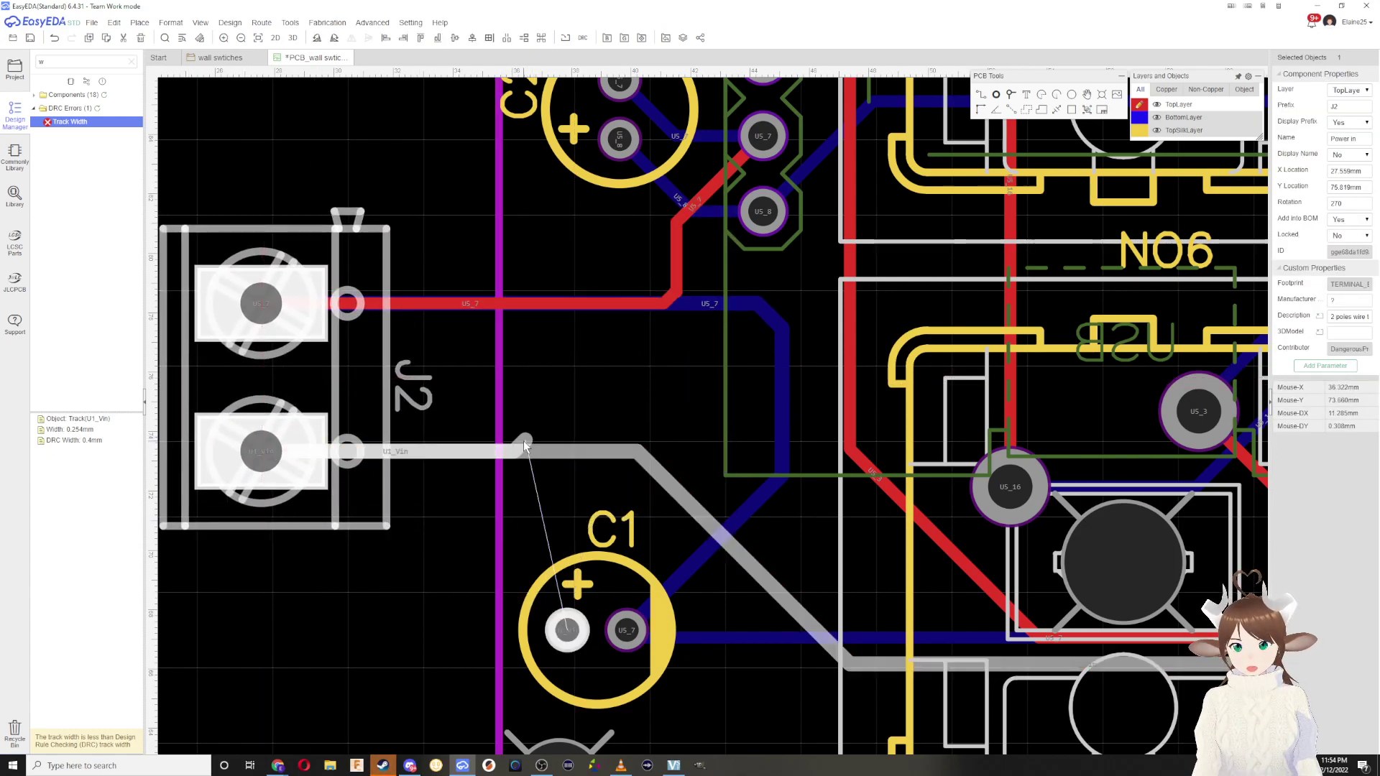
key("Delete")
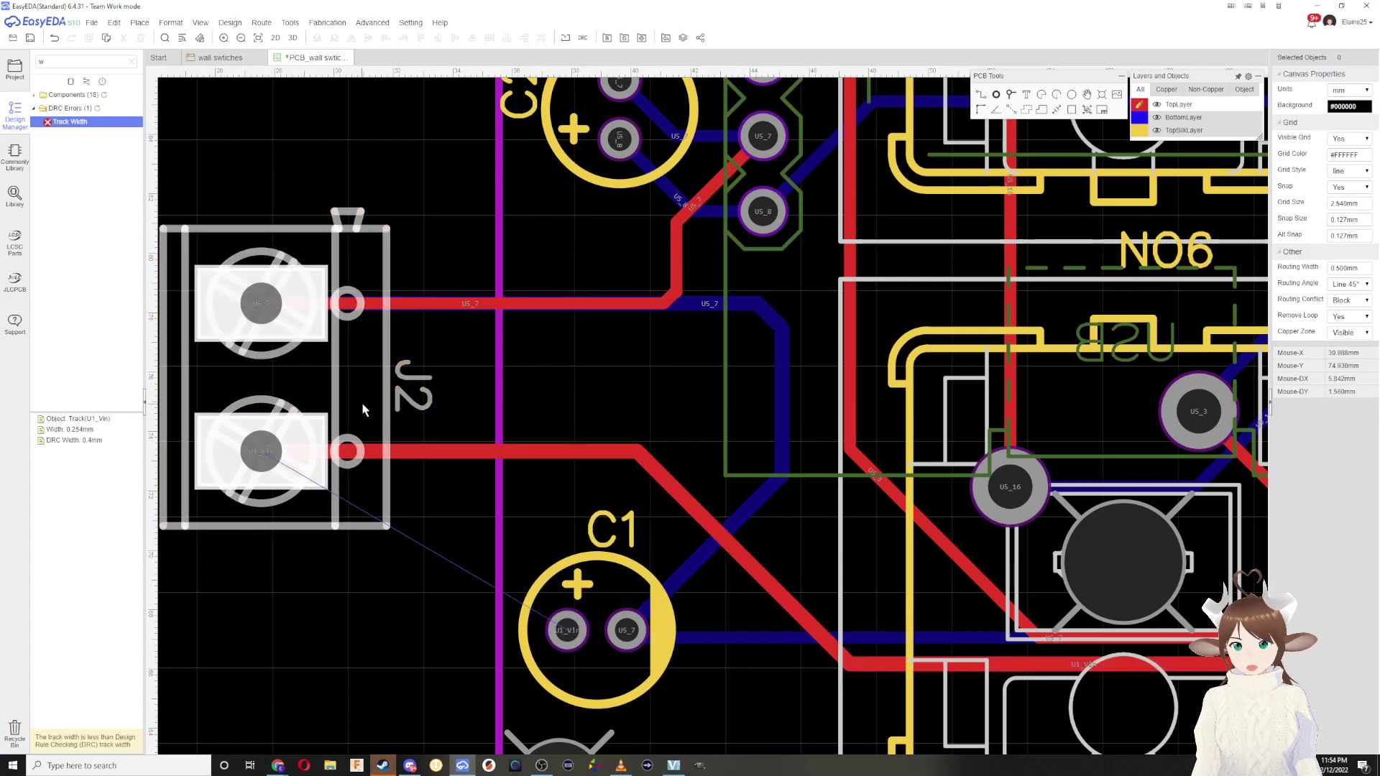
Step: Delete the top-layer U5_7 track from J2 to the header with its leftover piece, and move J2 back to its original position
left_click(671, 300)
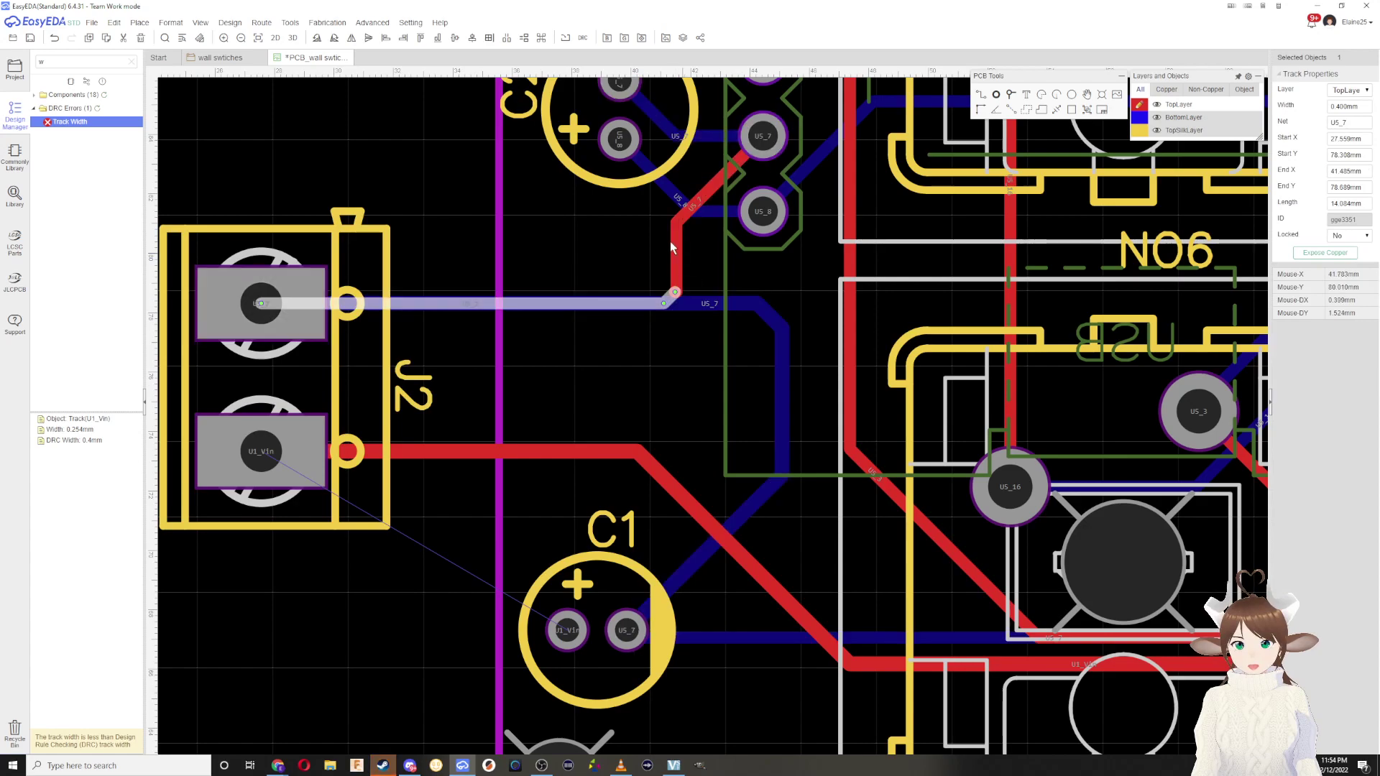
key("Delete")
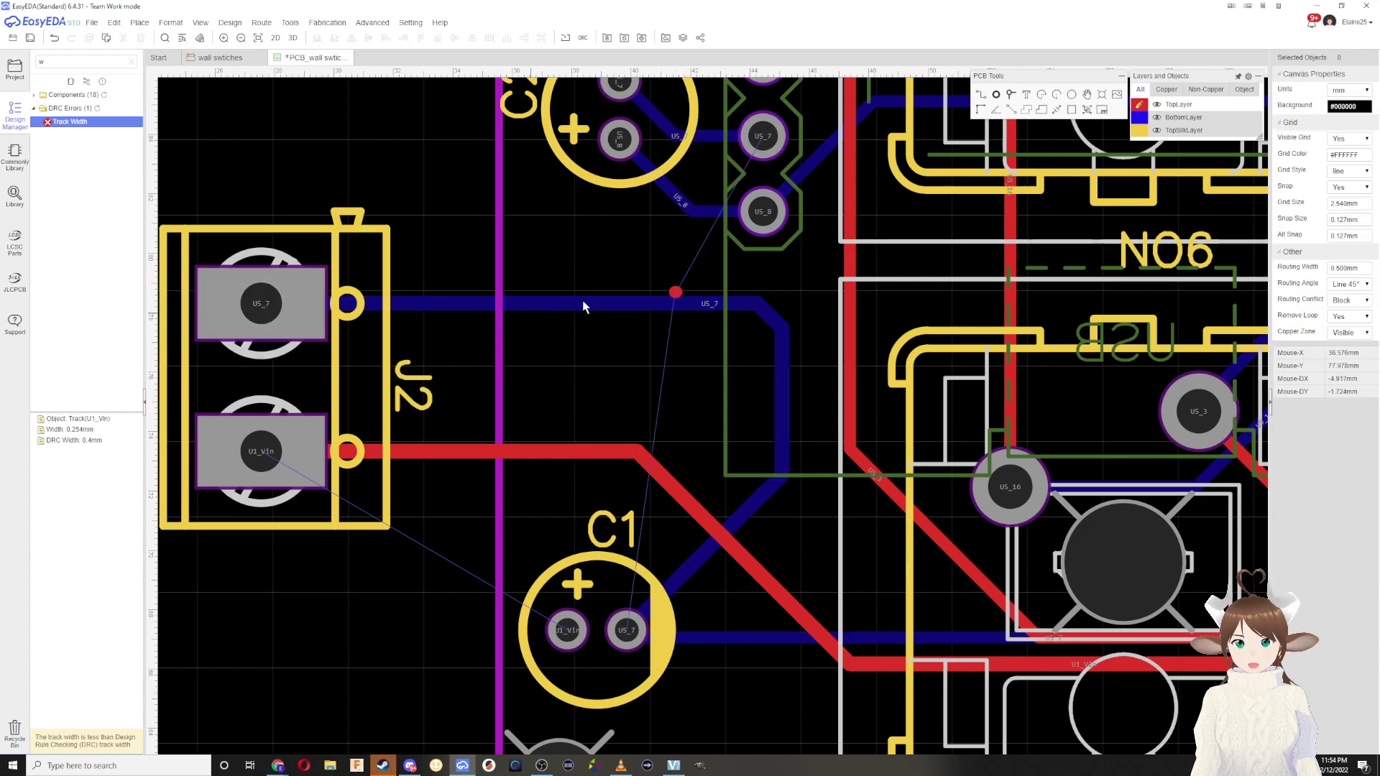
left_click(676, 293)
key("Delete")
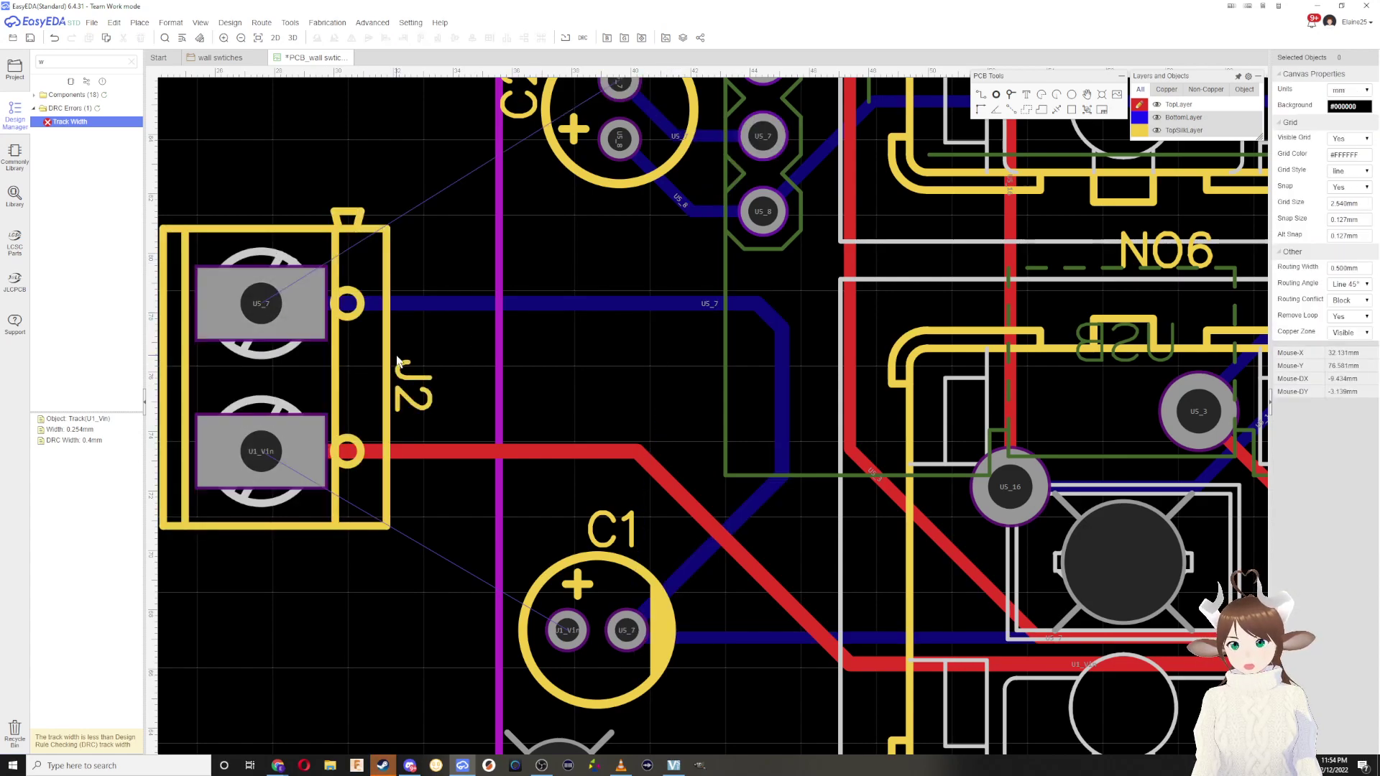
left_click_drag(400, 362, 727, 344)
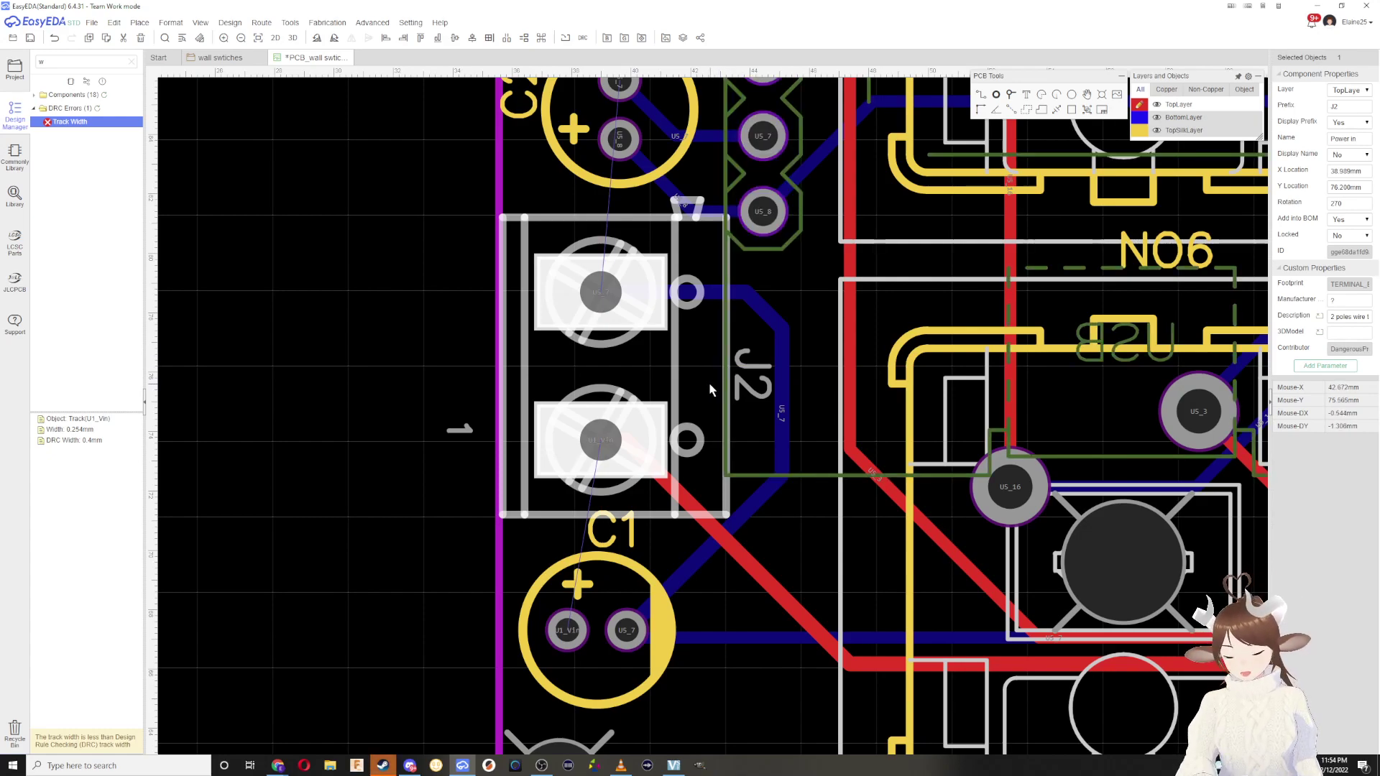
Step: Save the board and route a new top-layer U1_Vin track from J2's U1_Vin pad to C1's U1_Vin pad
key("w")
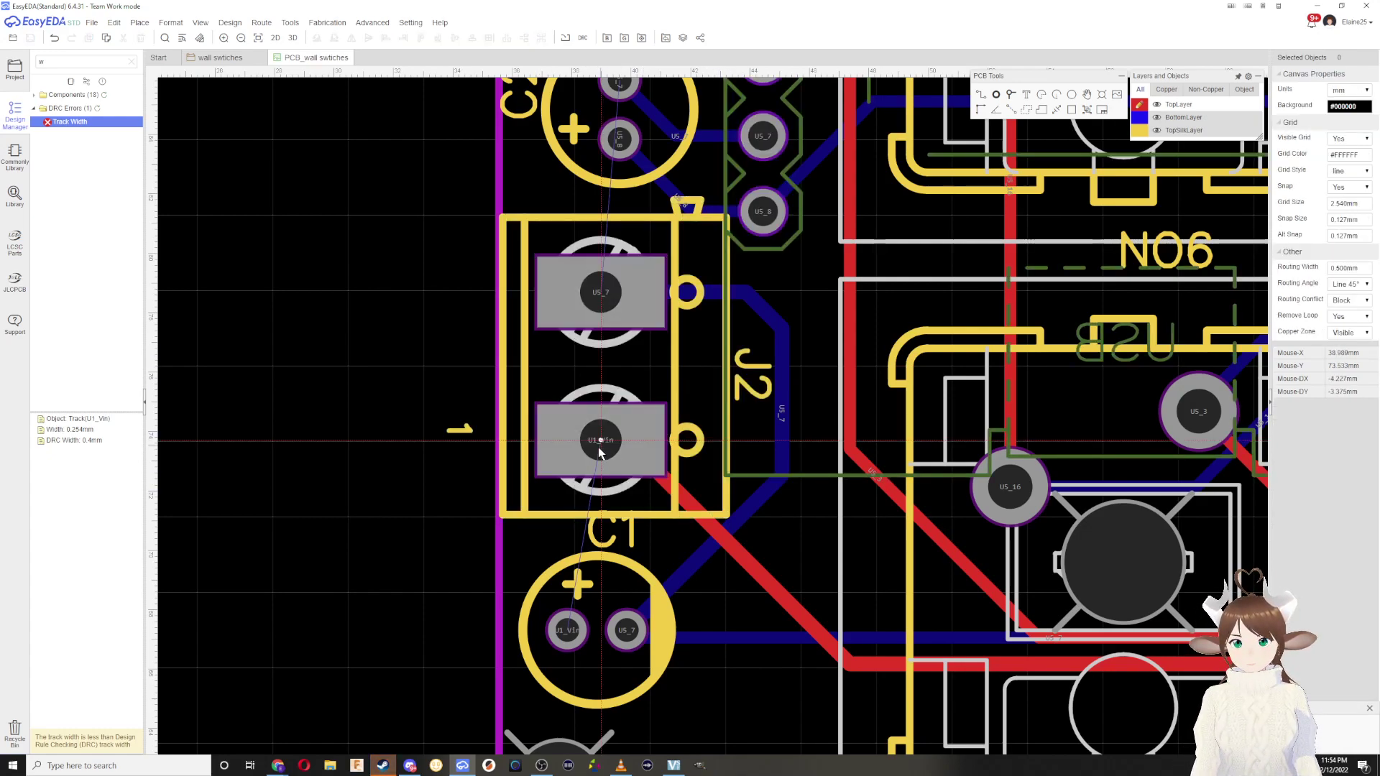
left_click(601, 441)
left_click(575, 628)
left_click(624, 313)
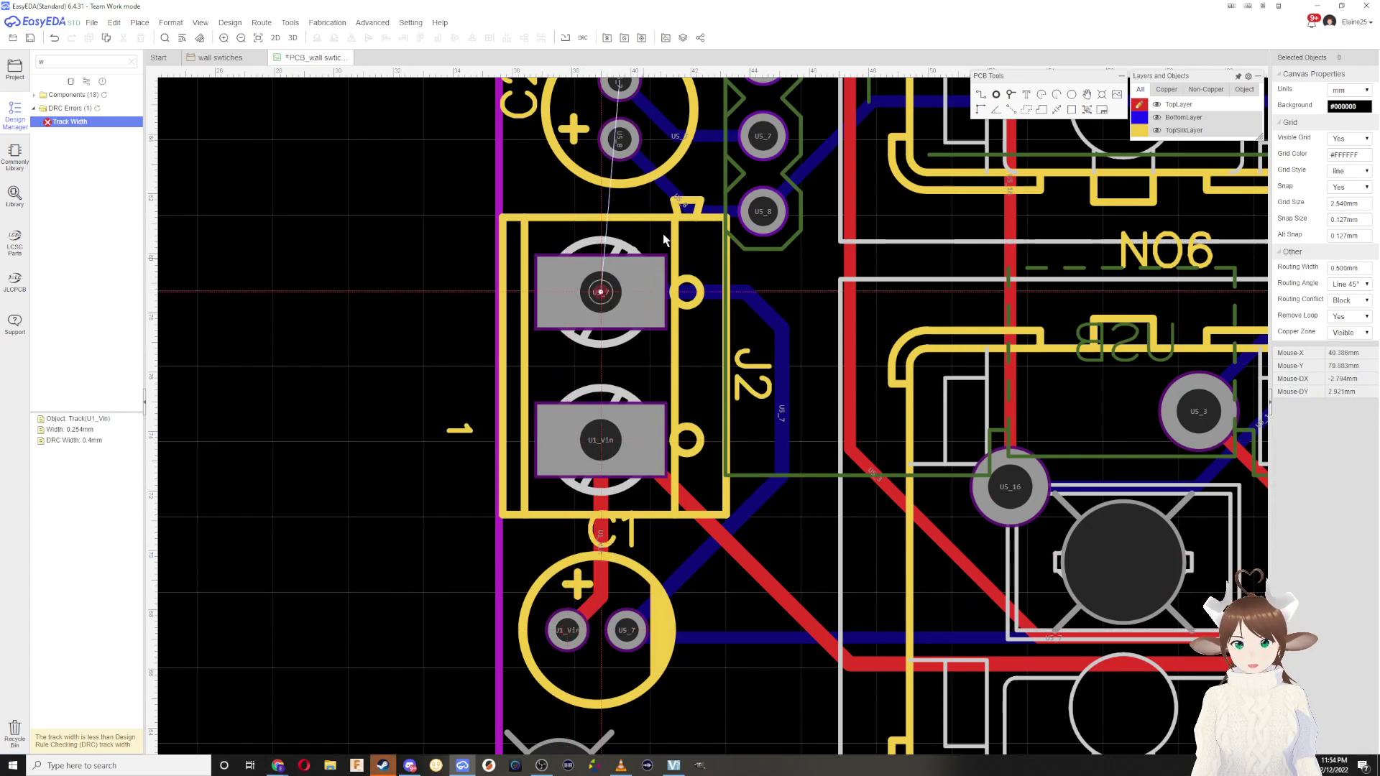
right_click_drag(686, 204, 680, 378)
left_click(678, 380)
right_click(575, 394)
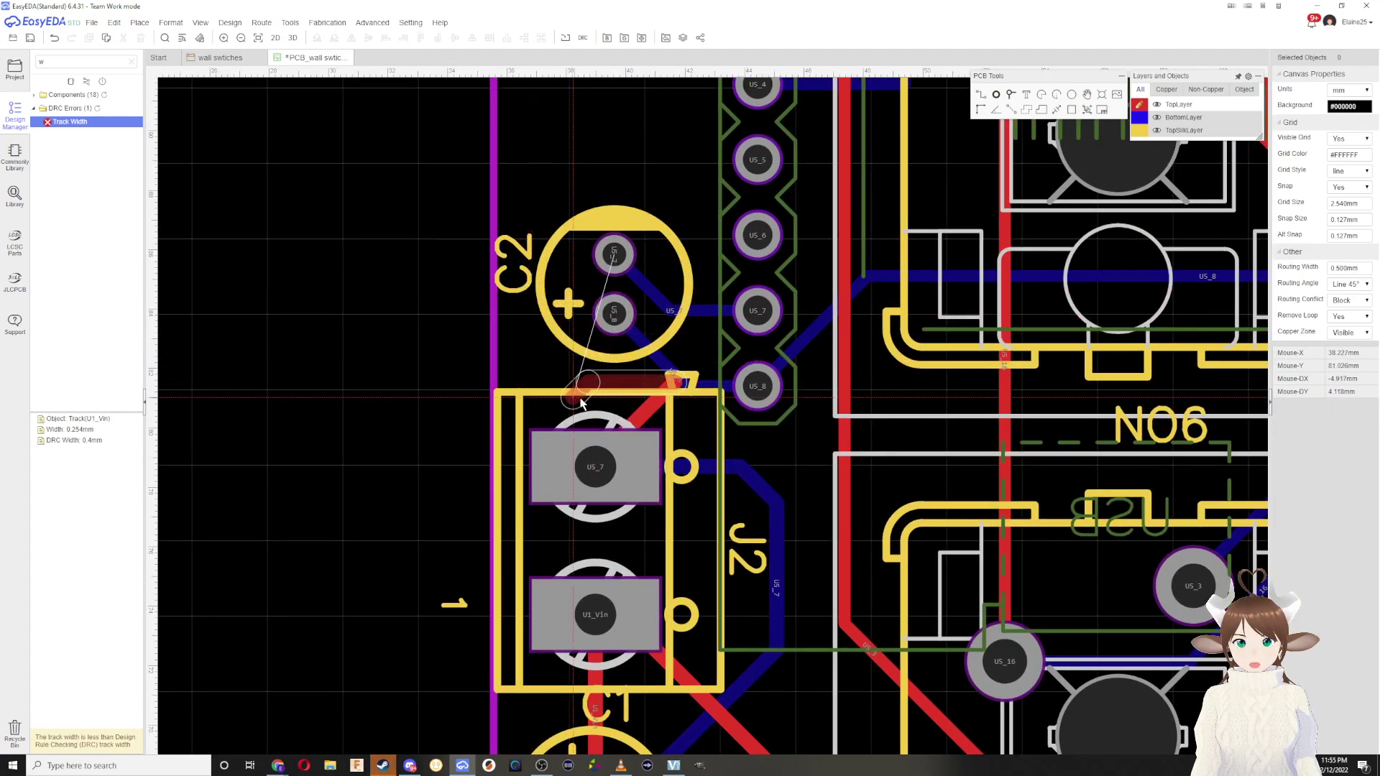
right_click(575, 394)
left_click(652, 414)
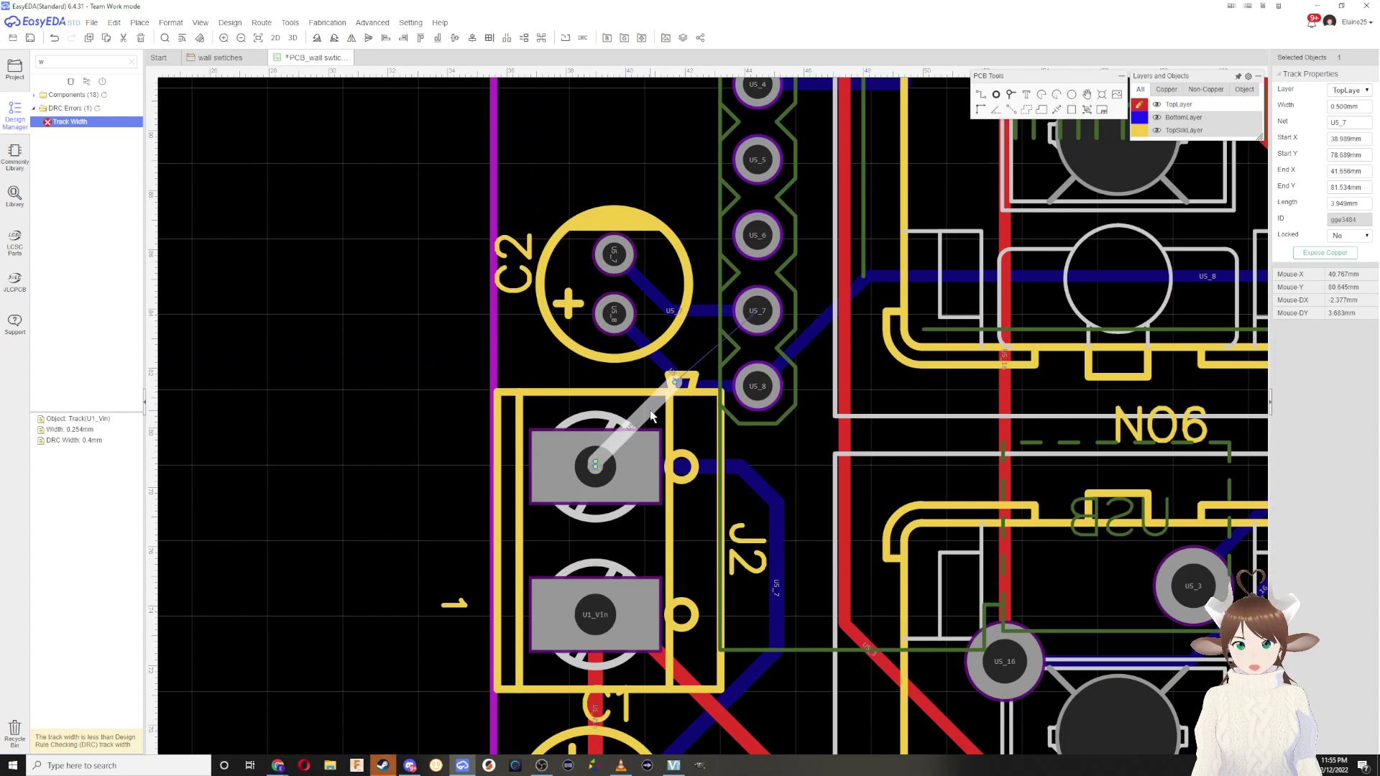
key("Delete")
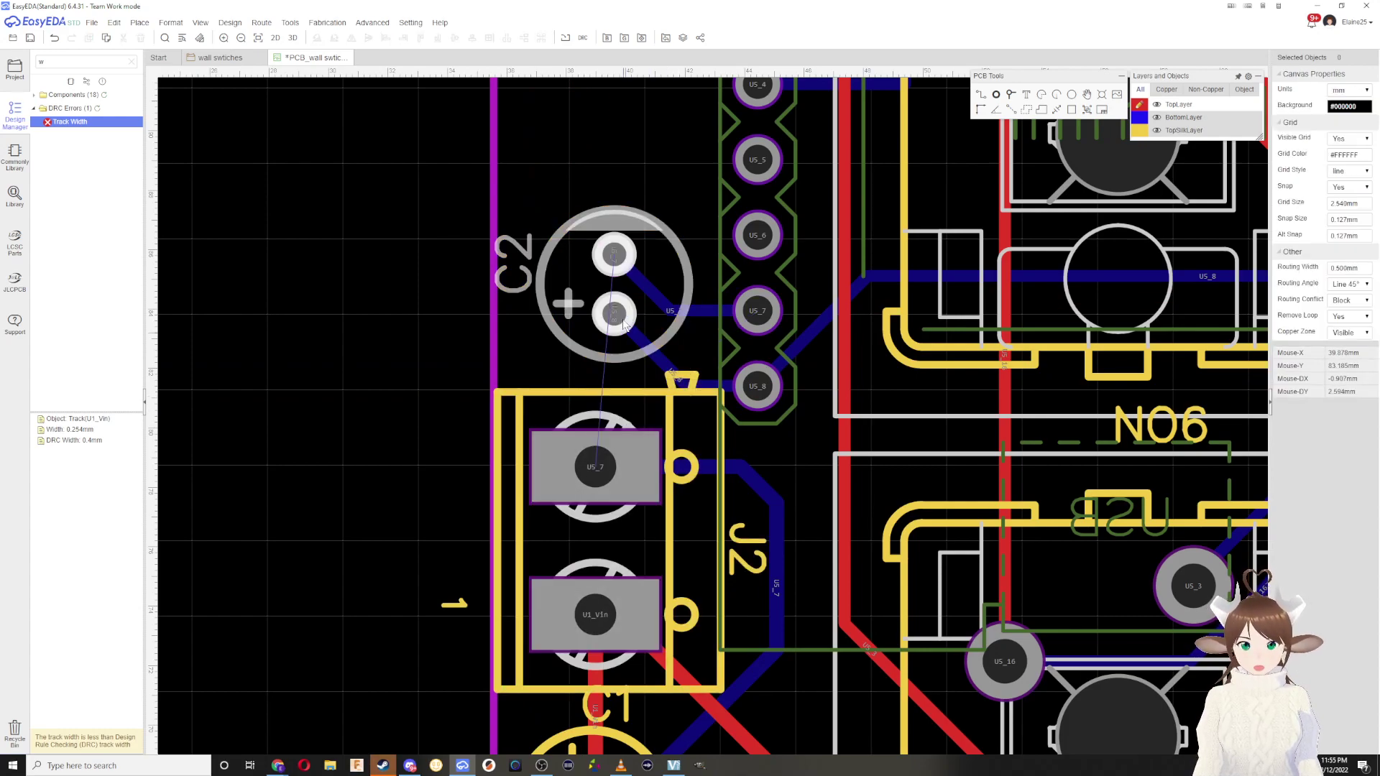
Step: Route a top-layer U5_7 track diagonally from J2's U5_7 pad to the header's U5_7 pin
key("w")
left_click(604, 476)
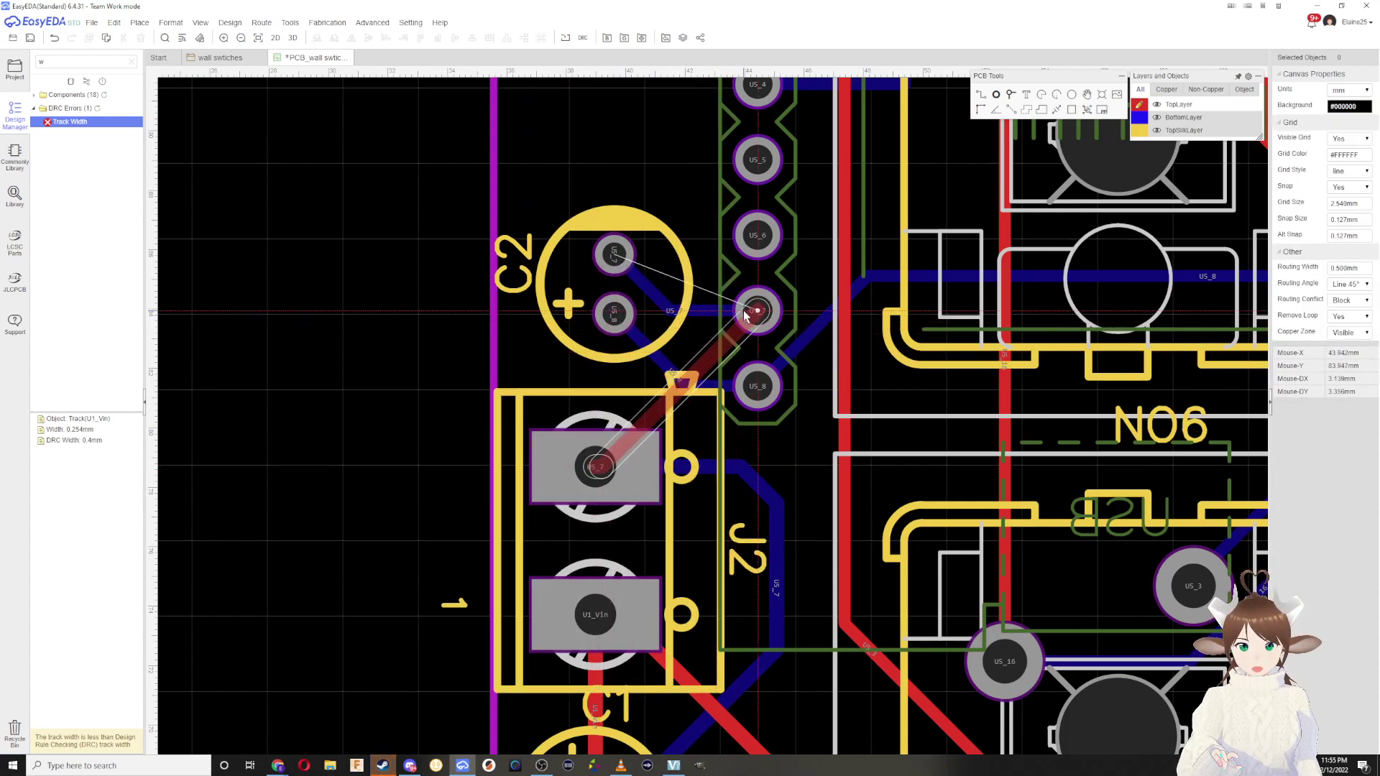
left_click(745, 314)
left_click(714, 362)
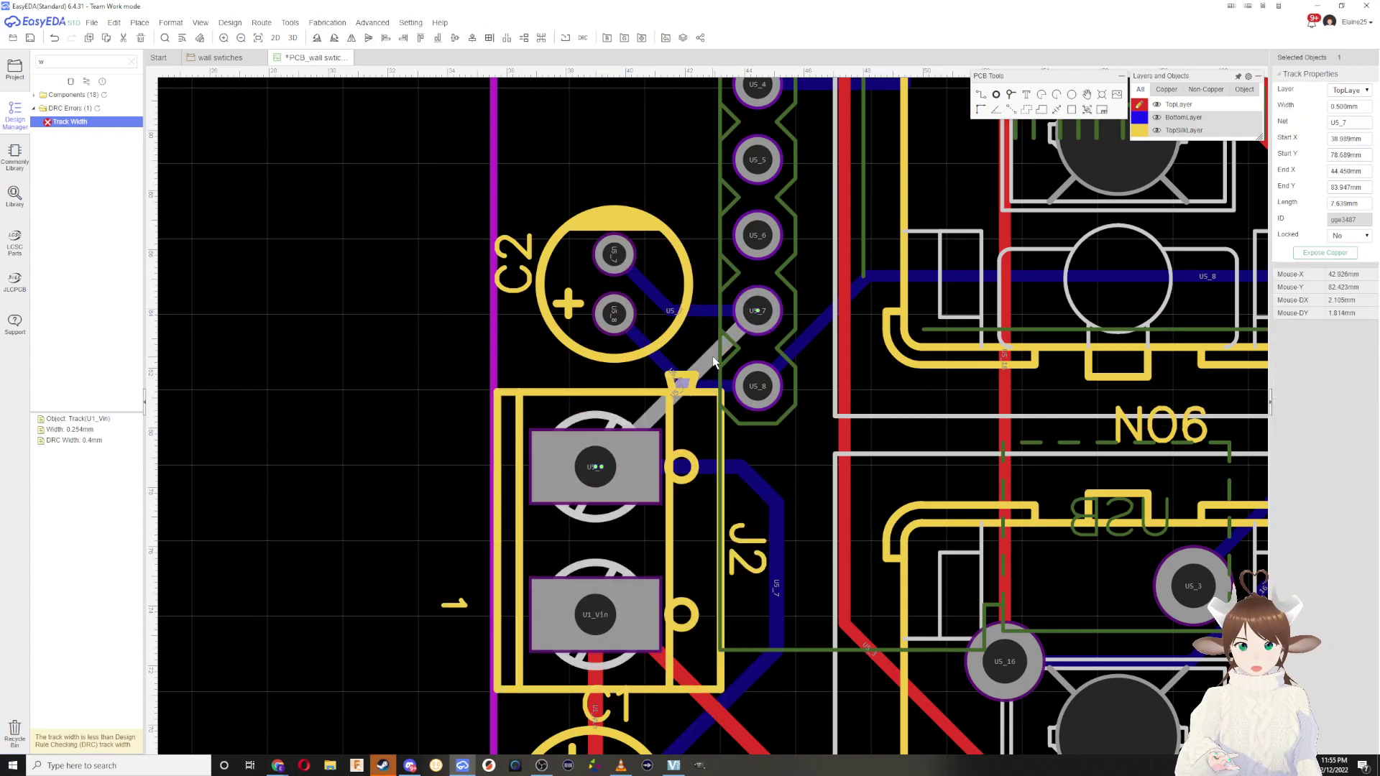
Step: Route a top-layer U5_7 track from C2's U5_7 pad to the header's U5_7 pin
scroll(812, 490, "down", 2)
scroll(774, 448, "down", 2)
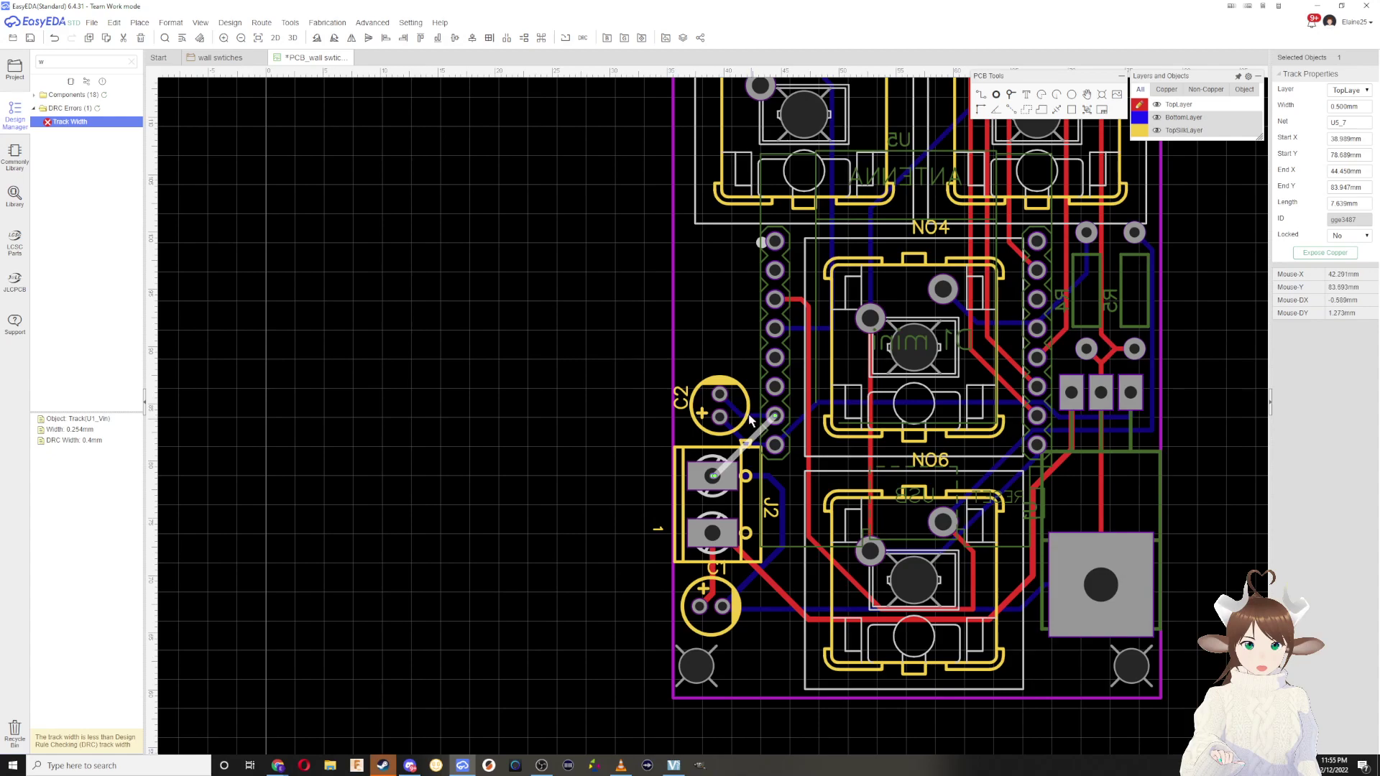
key("w")
left_click(720, 394)
left_click(775, 415)
scroll(763, 404, "up", 2)
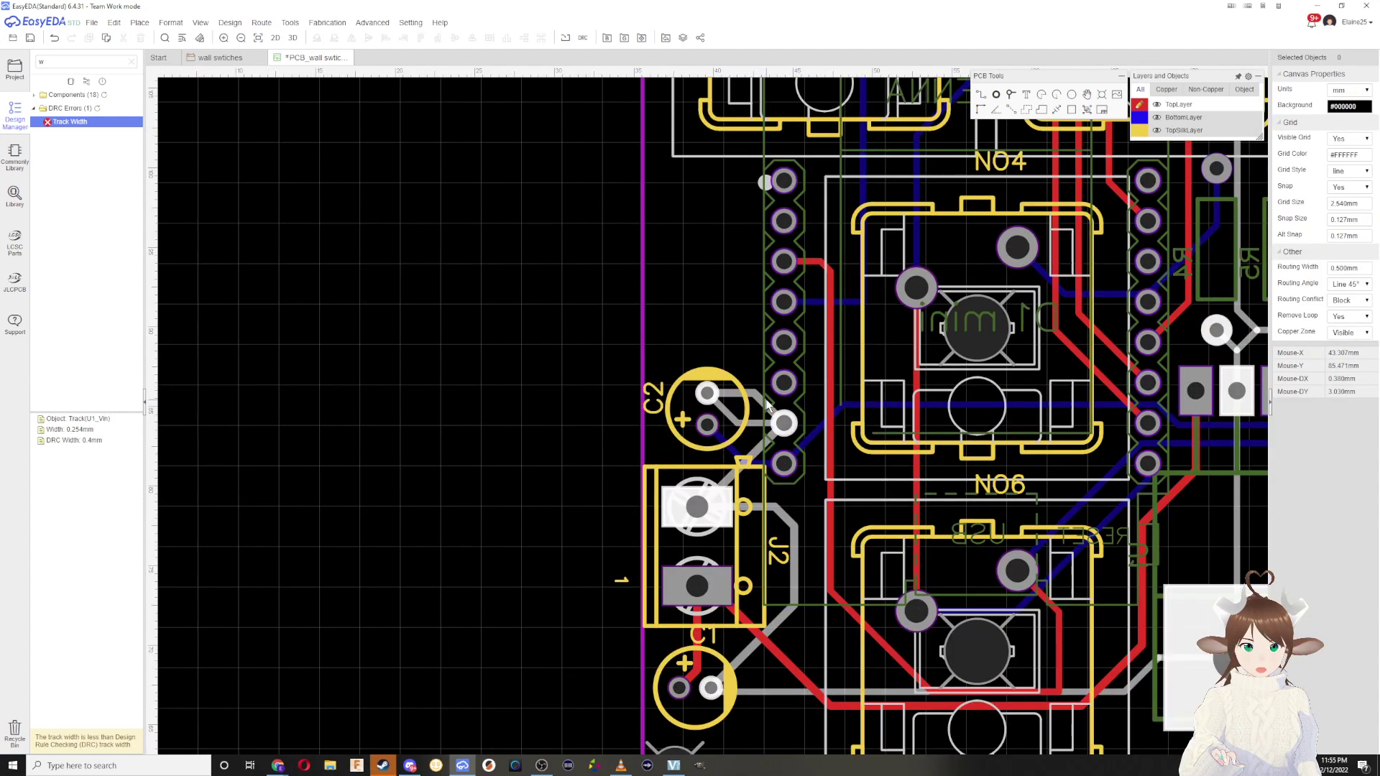
left_click(767, 422)
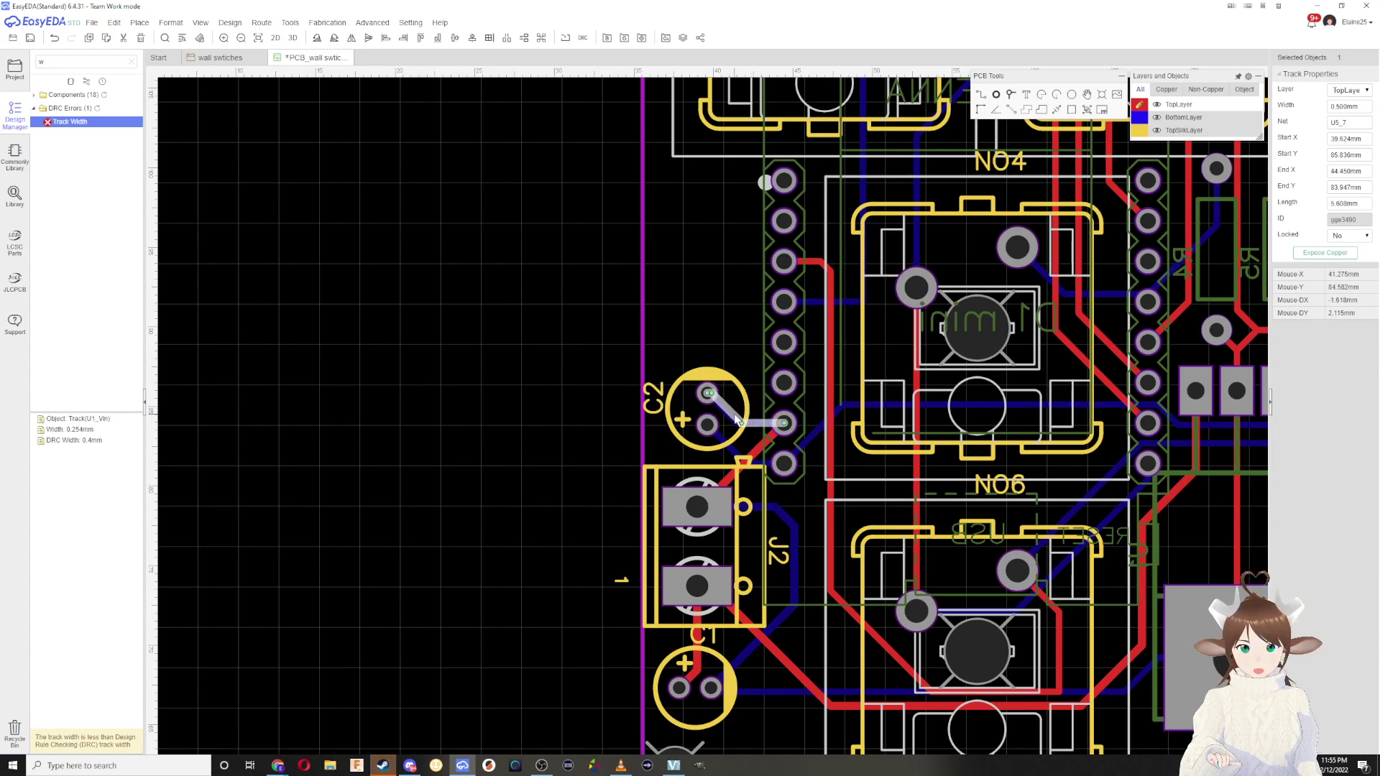
Step: Deselect the new U5_7 track, save the board and rerun the design rule check
left_click(464, 290)
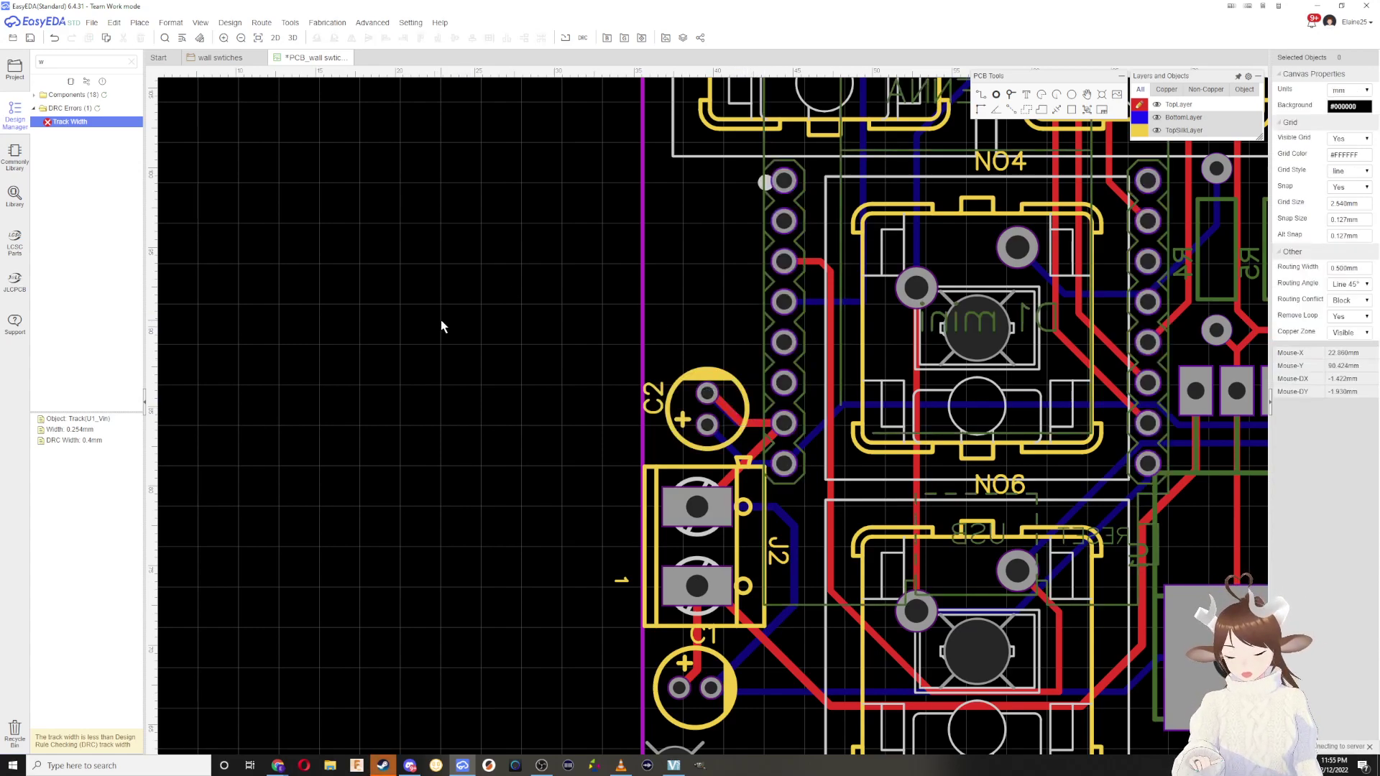
key("ctrl+s")
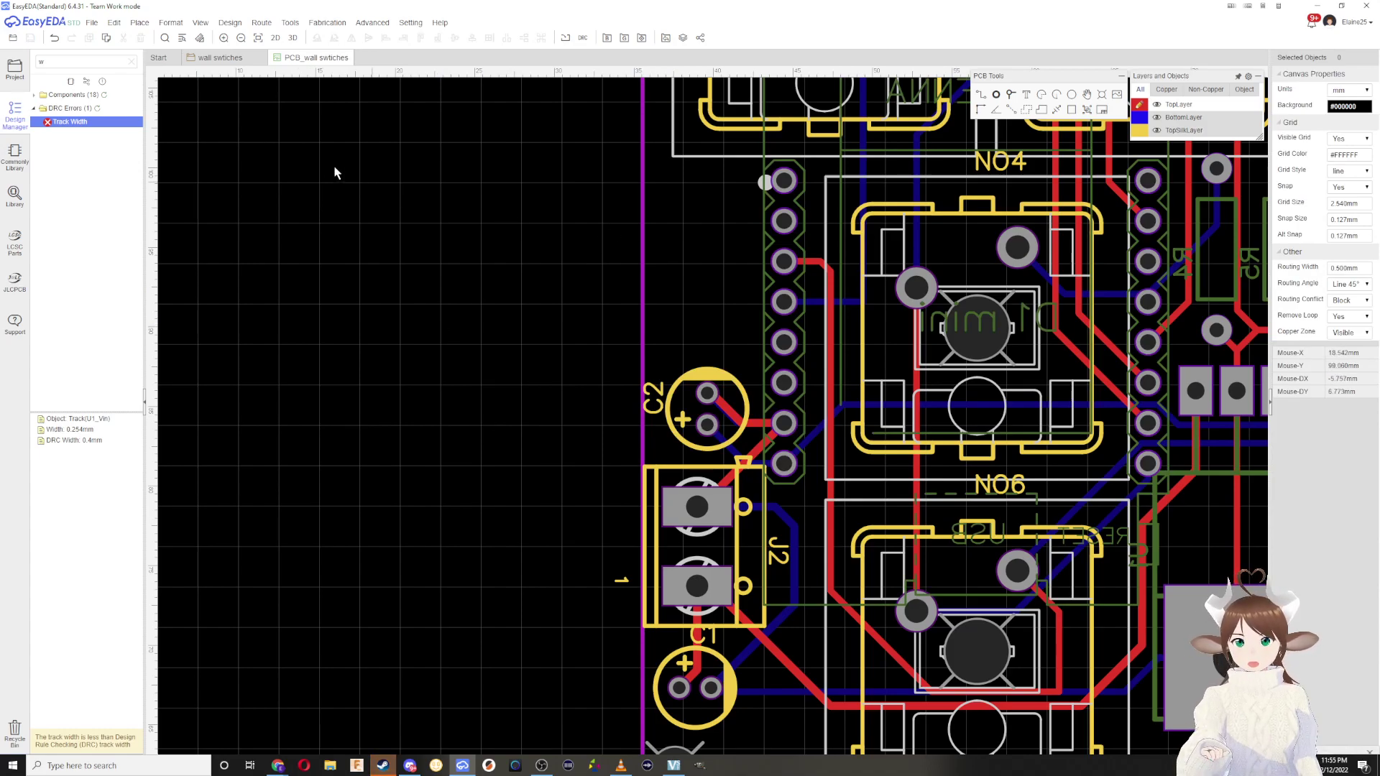
left_click(97, 108)
Step: Shift the horizontal segment of the top-layer U1_Vin track further down below NO6, to a Y of 61.976 mm
right_click_drag(832, 475, 639, 350)
scroll(599, 489, "up", 1)
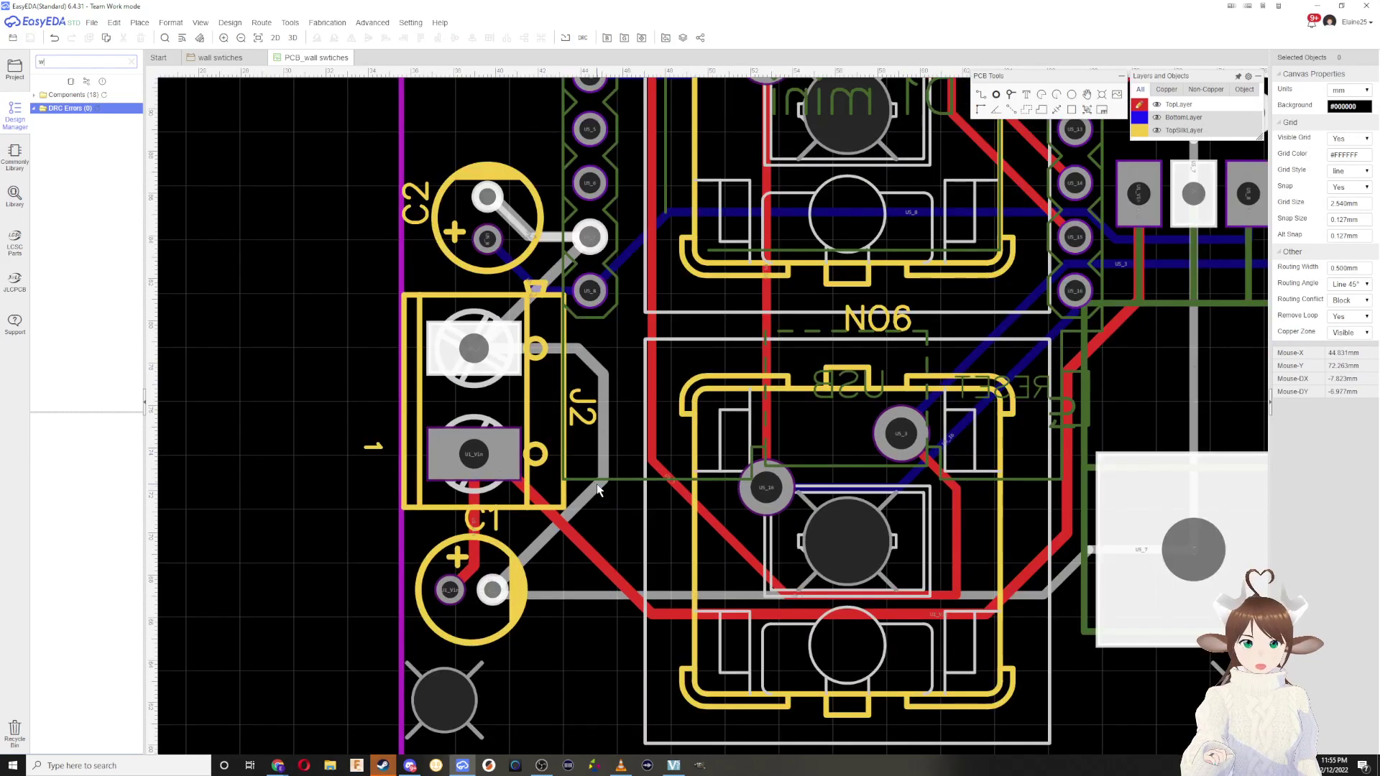
left_click(774, 705)
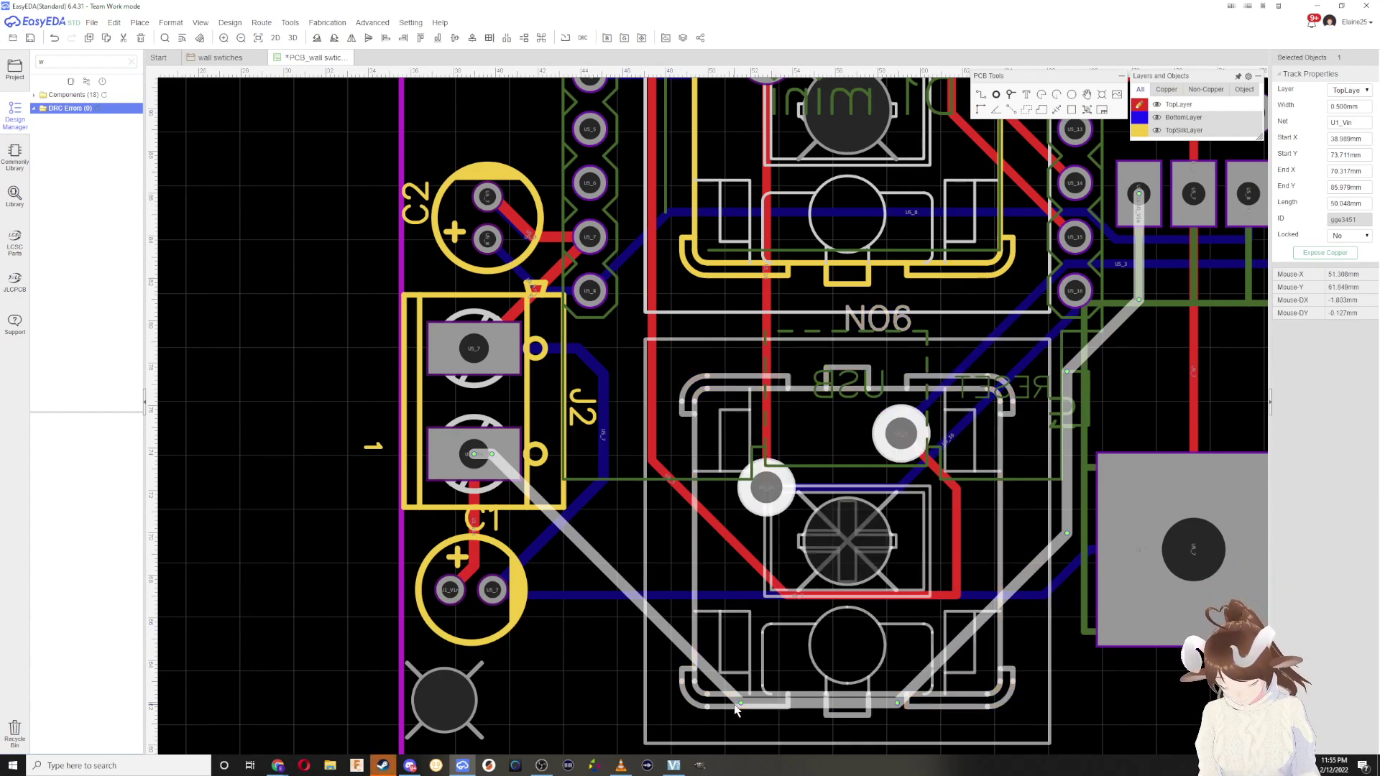
scroll(796, 683, "down", 3)
scroll(807, 697, "up", 3)
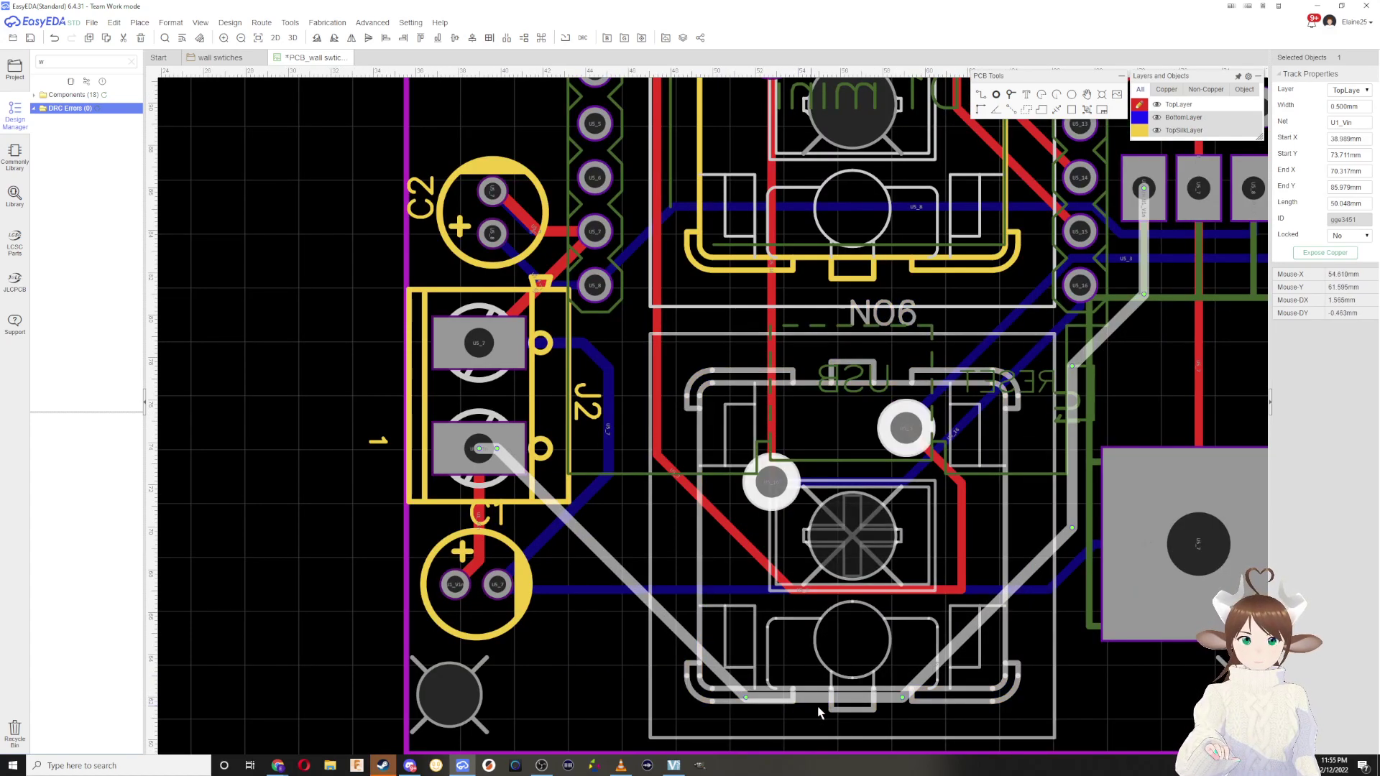
left_click_drag(845, 698, 849, 687)
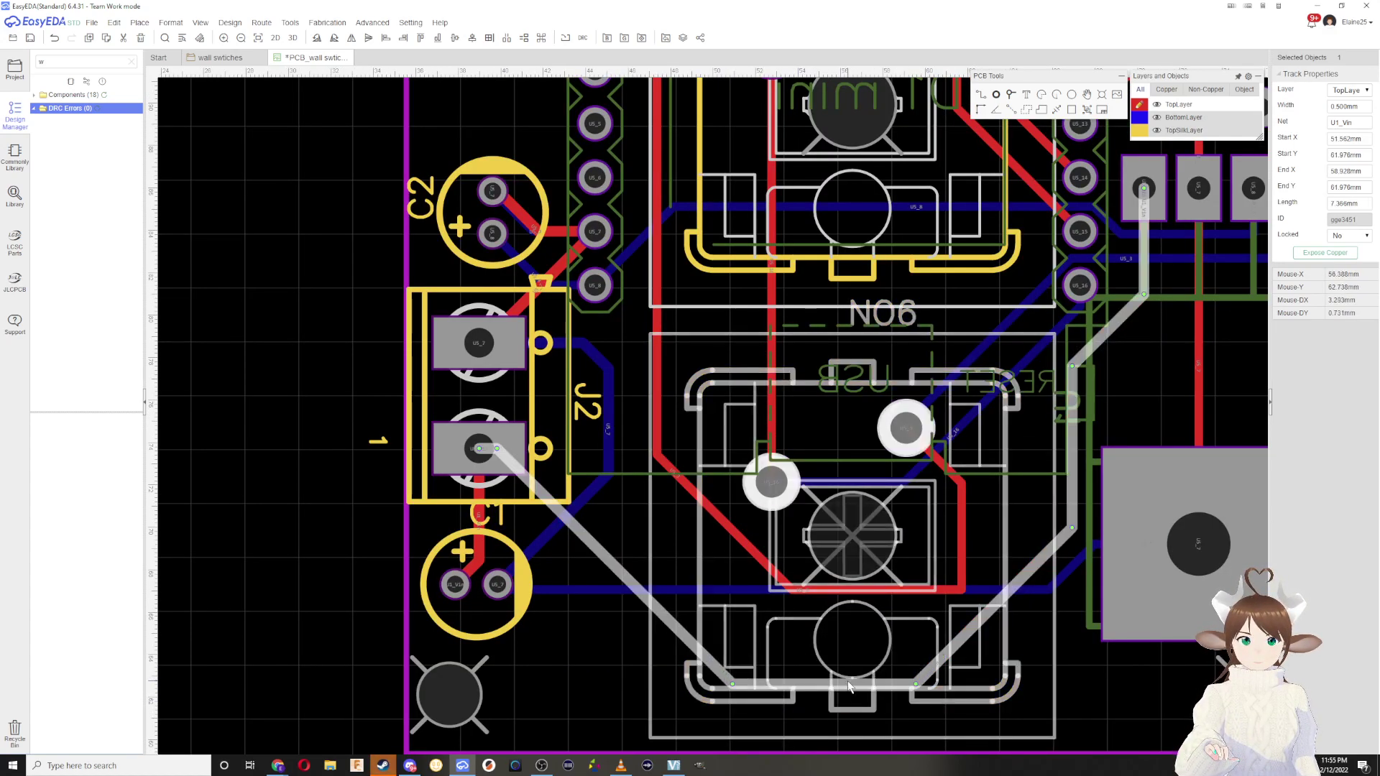
Step: Move the lower horizontal and diagonal segments of the top-layer U5_3 track outward around NO6's centre hole
scroll(848, 688, "down", 1)
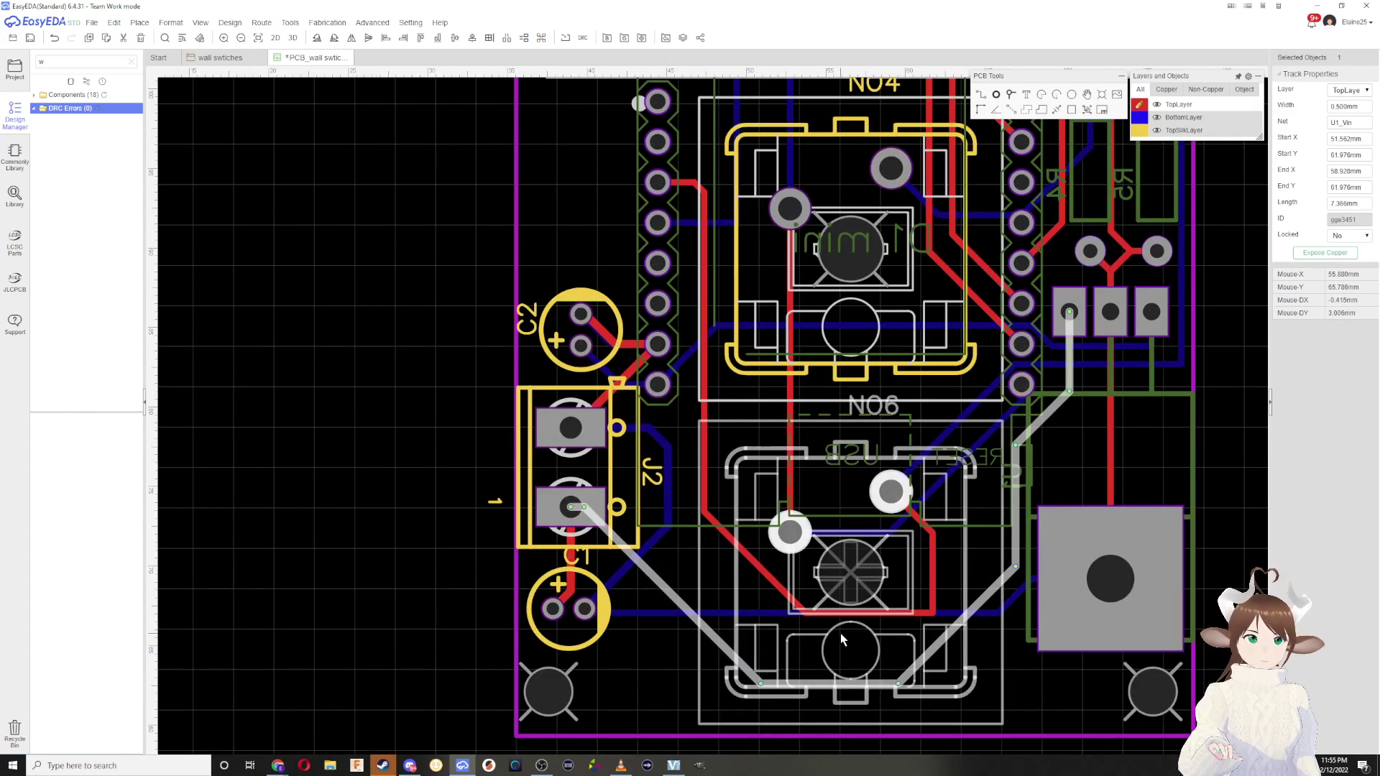
scroll(908, 608, "up", 2)
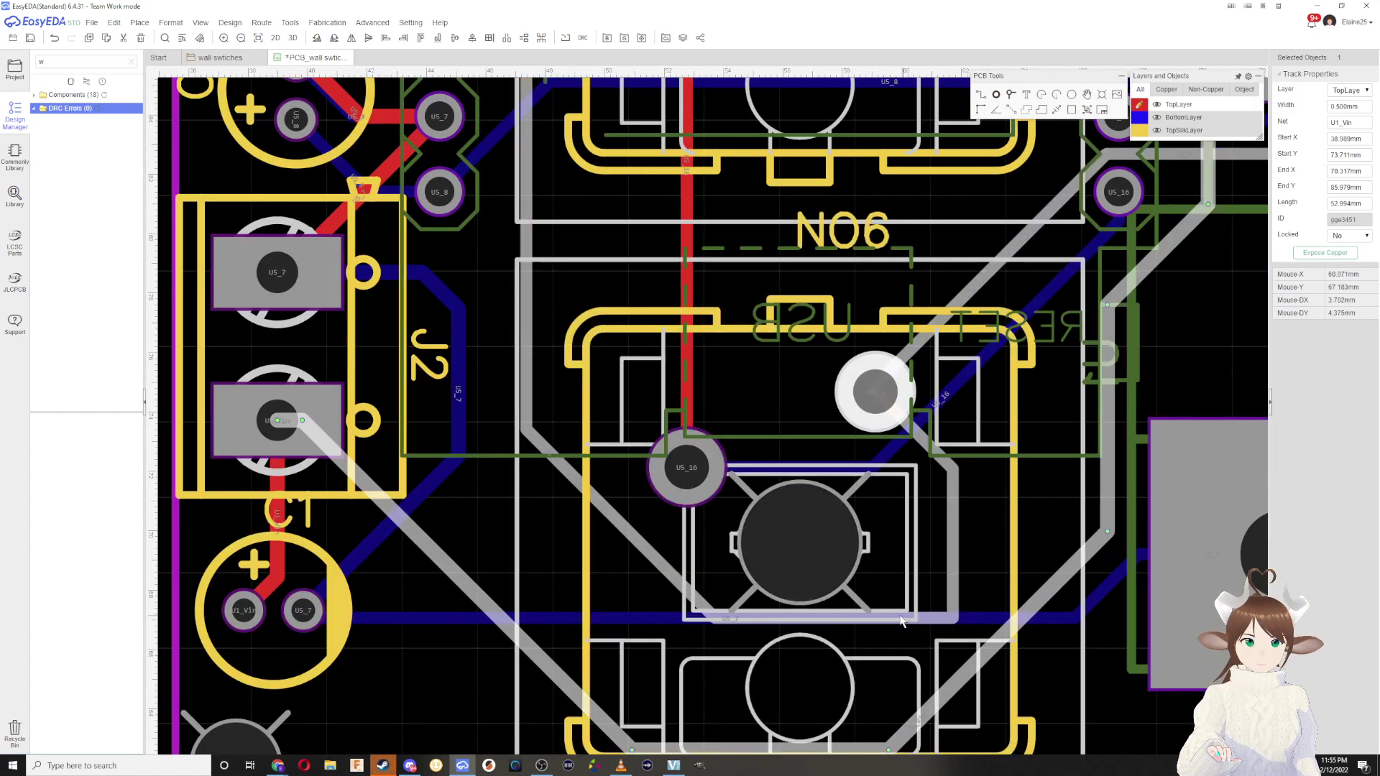
left_click(881, 634)
left_click_drag(663, 577, 652, 576)
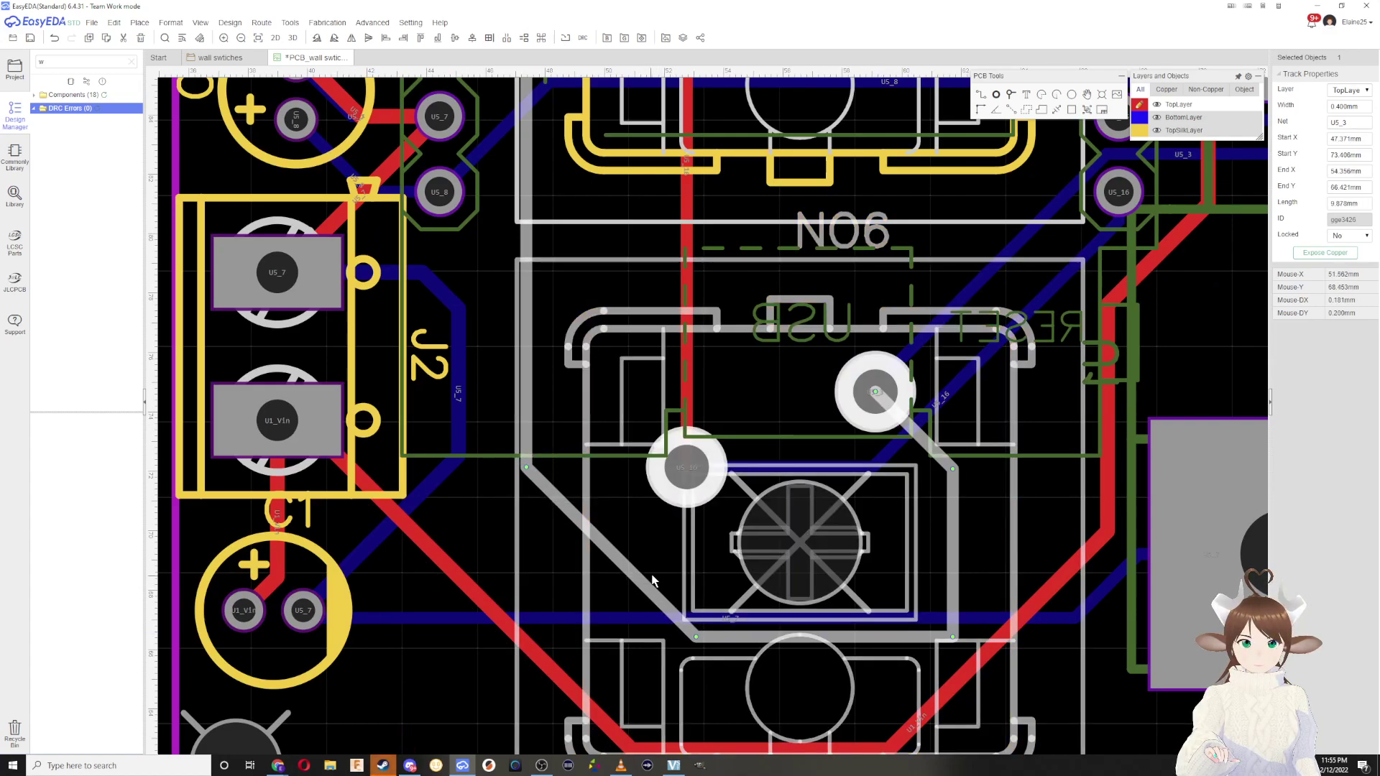
Step: Square off the chamfered corner of the U5_3 track beside the header's U5_3 pin and save the board
scroll(652, 581, "down", 2)
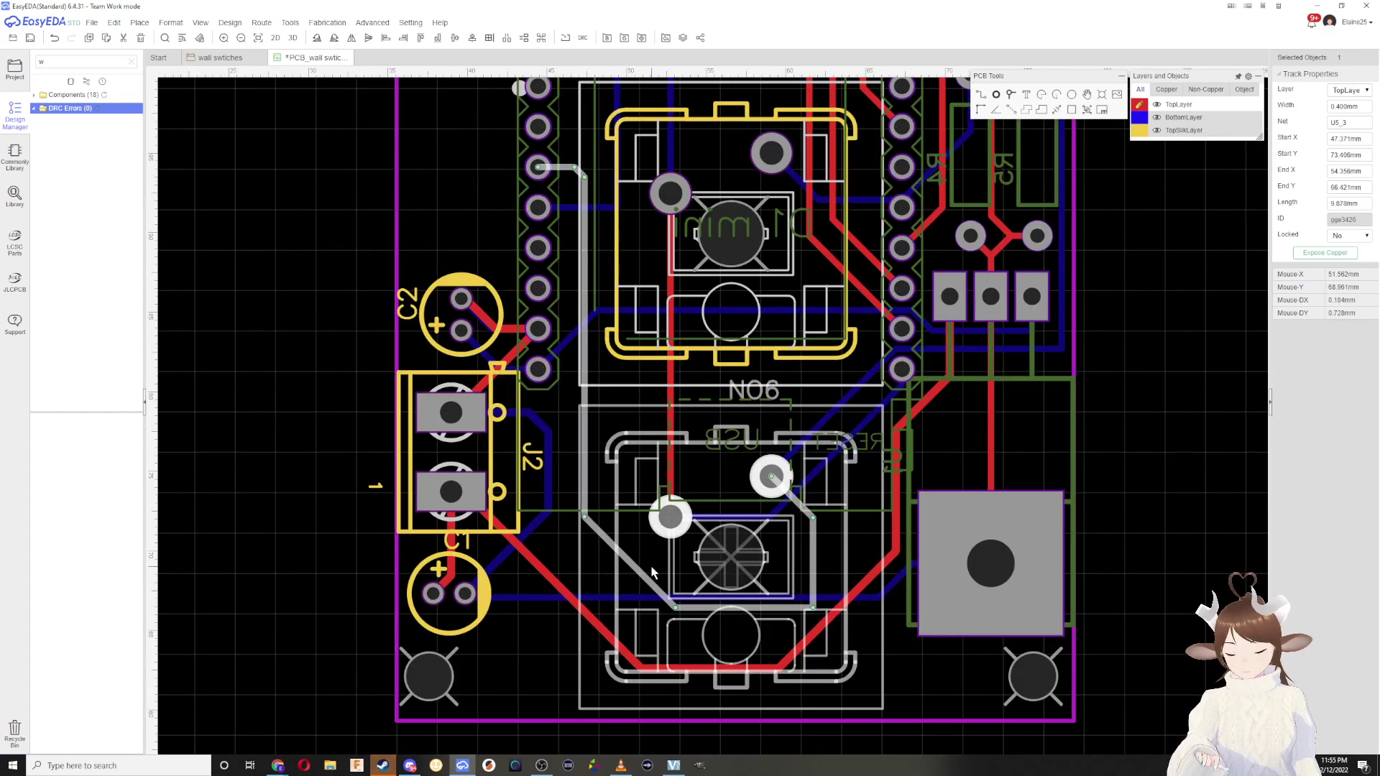
scroll(615, 169, "up", 3)
left_click(519, 175)
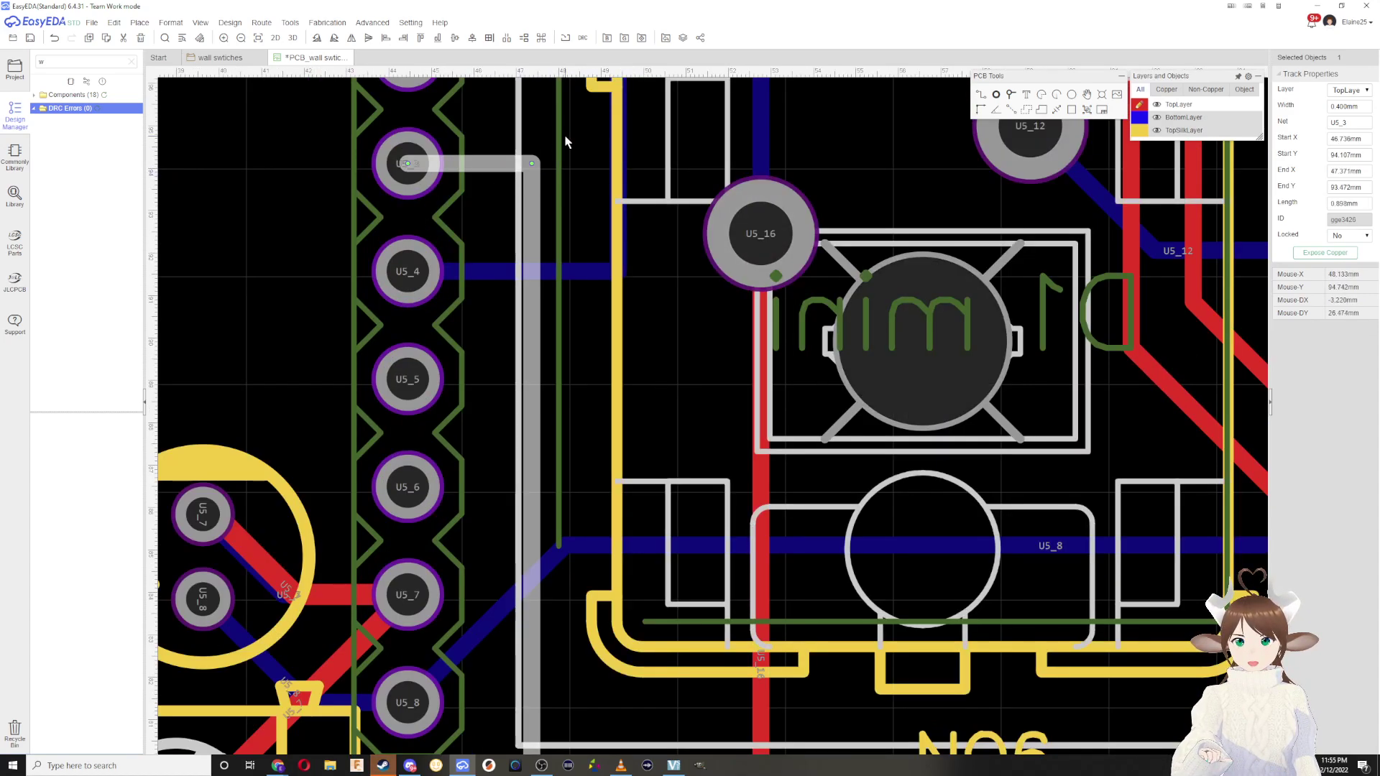
key("ctrl+s")
scroll(632, 399, "down", 5)
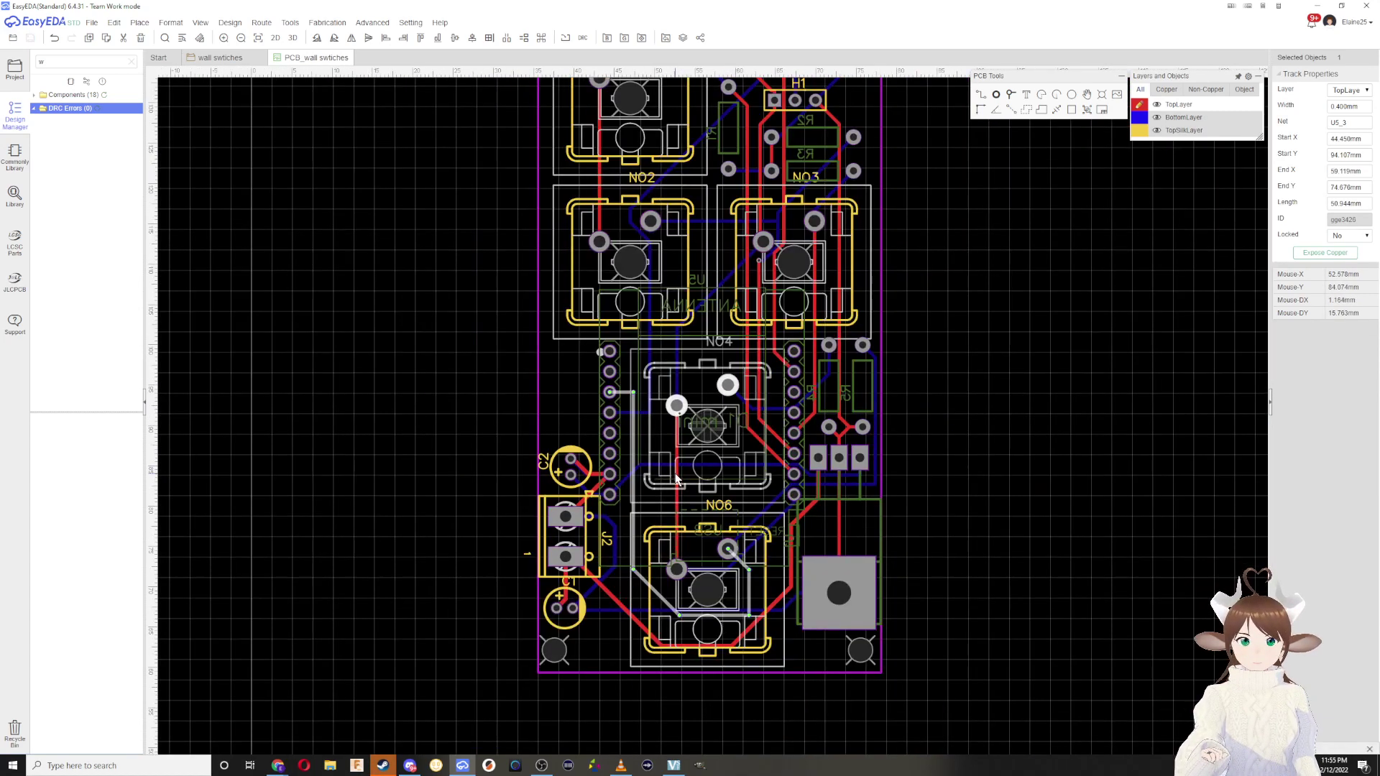
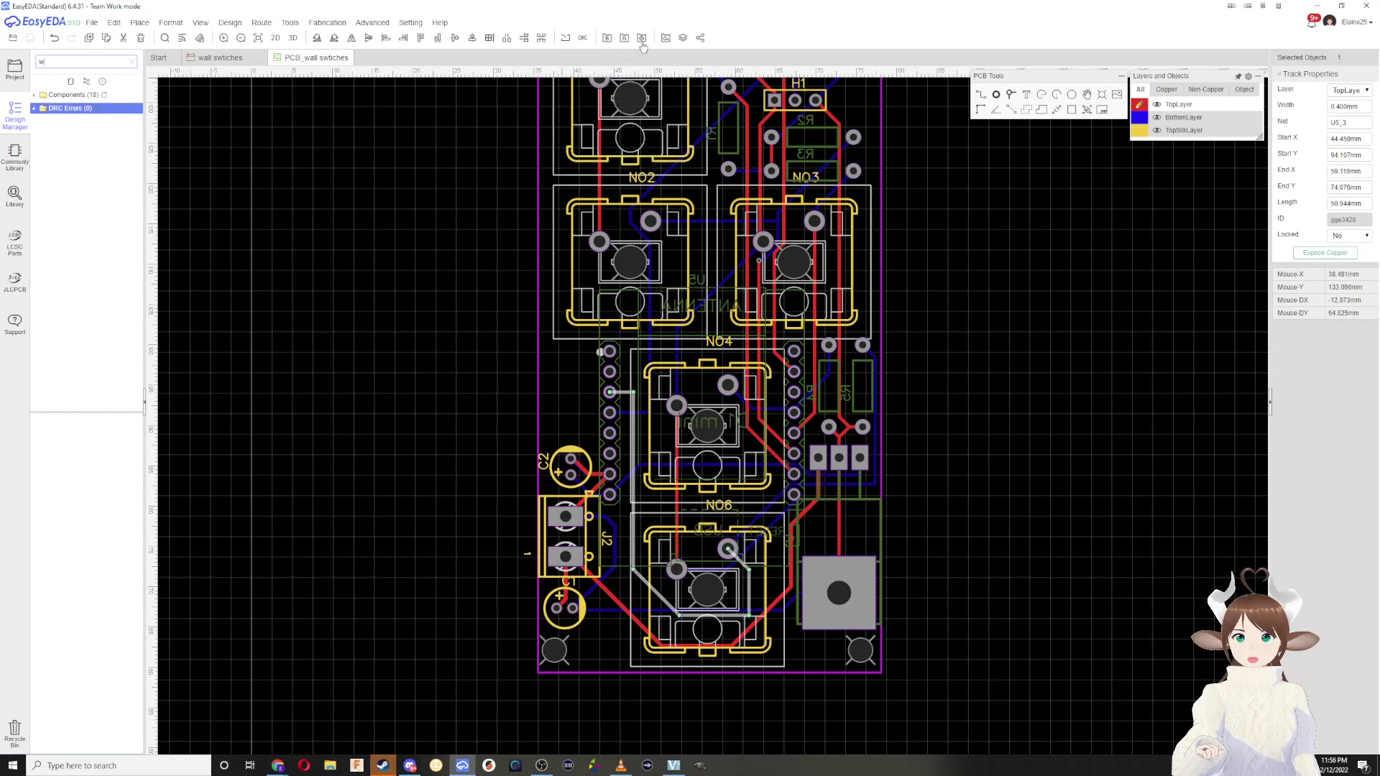
Step: Review the PCB's BOM export list and its Gerber fabrication preview, skipping the design rule check, without exporting either
left_click(606, 37)
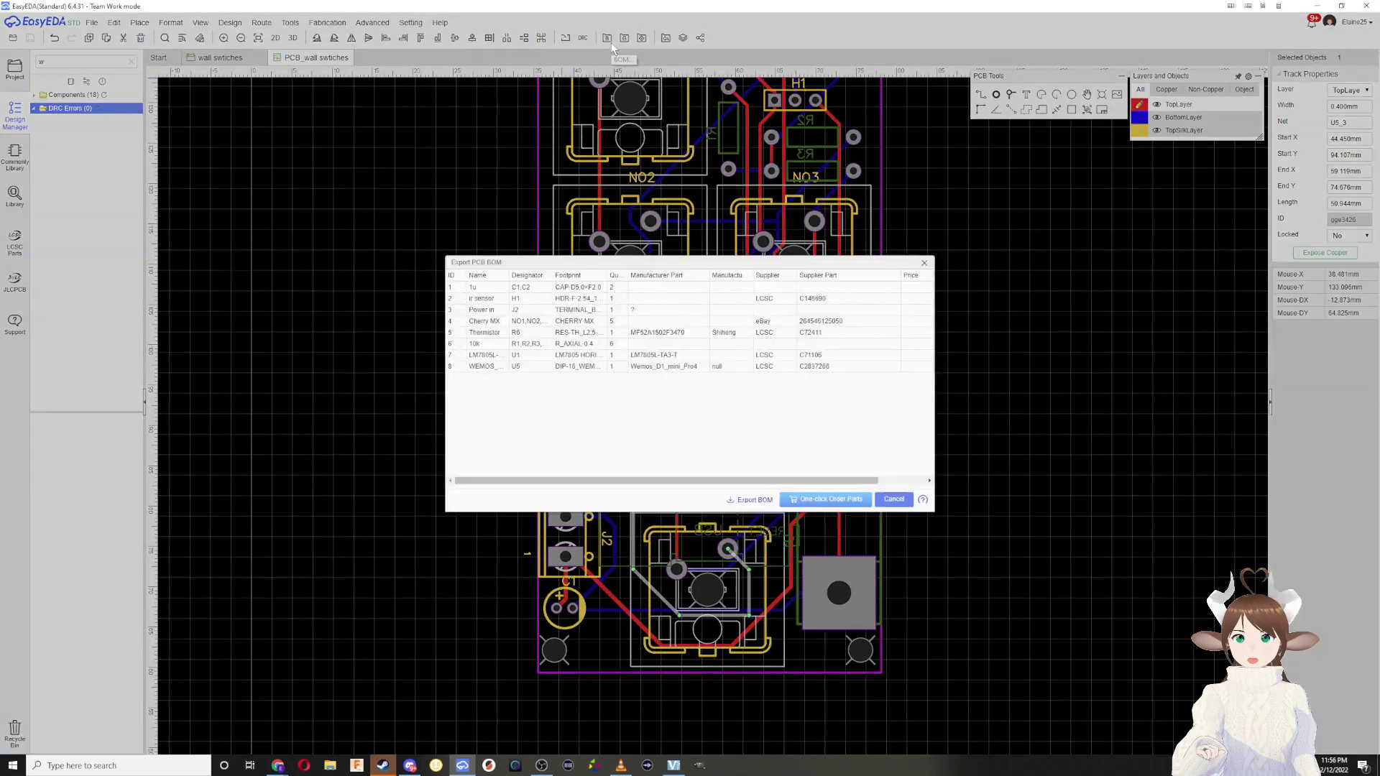
left_click(895, 499)
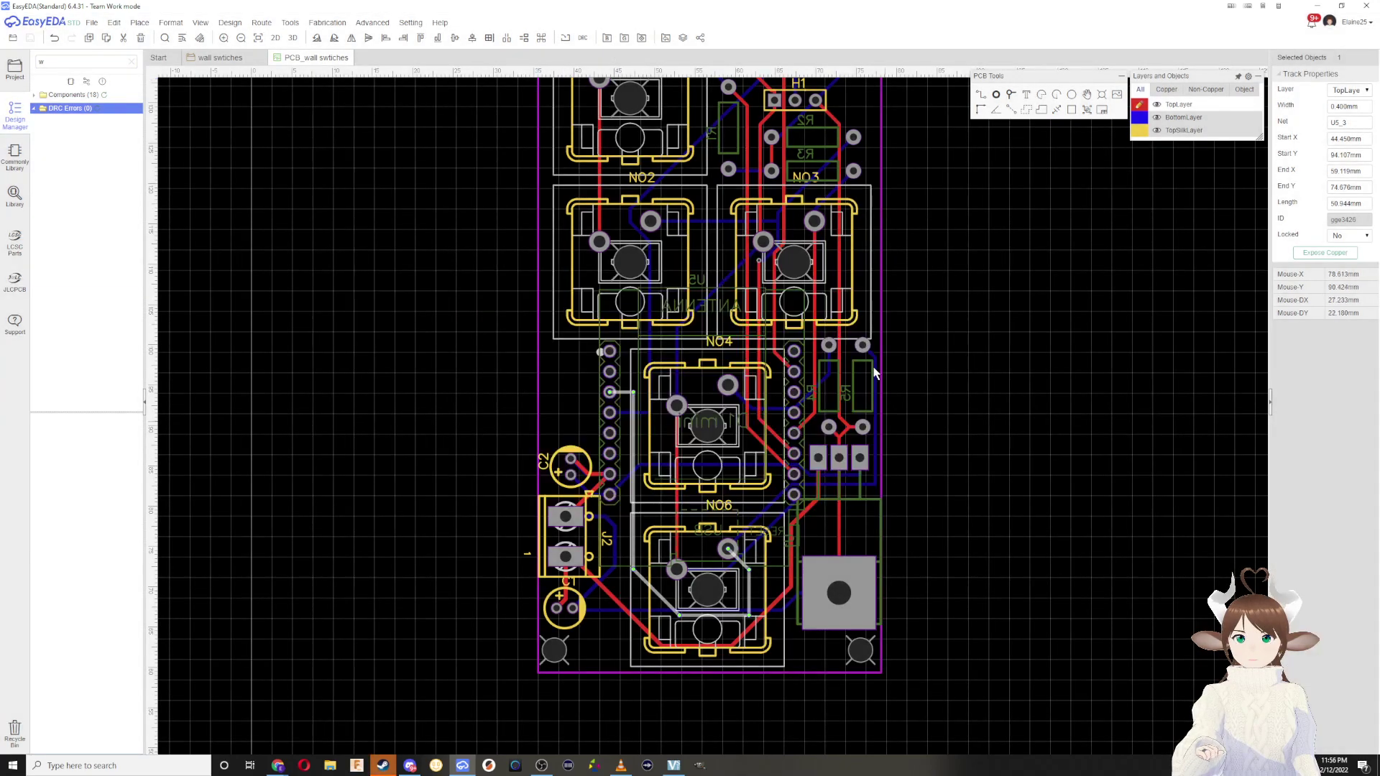
left_click(624, 39)
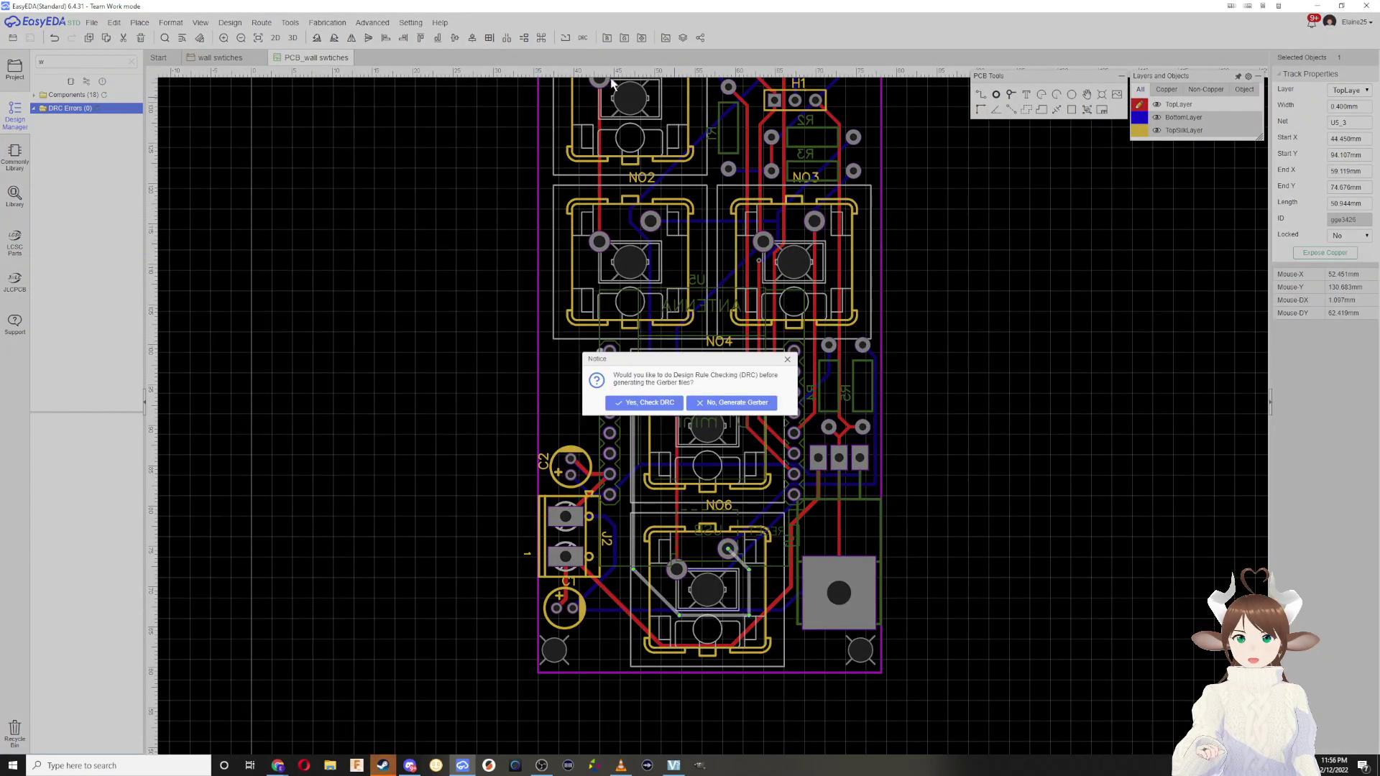
left_click(718, 404)
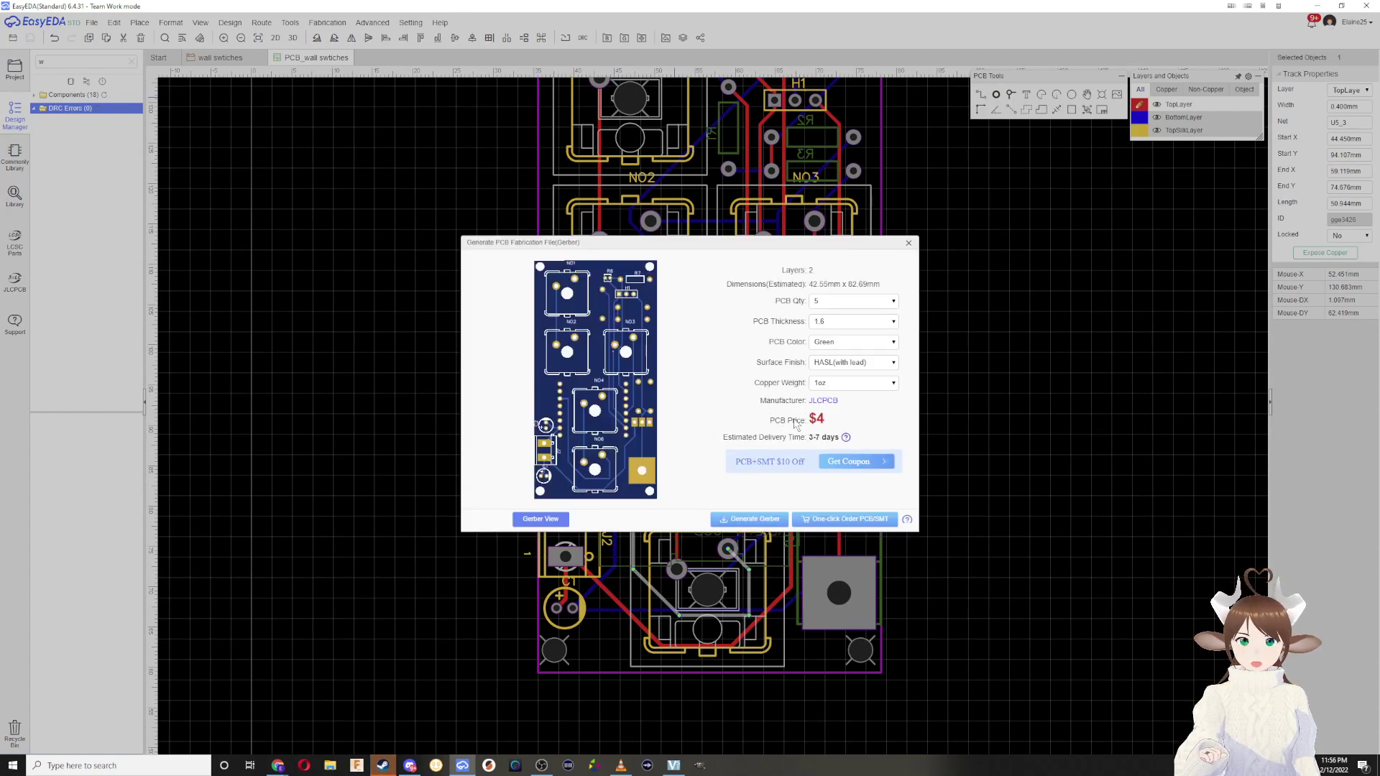
left_click(909, 243)
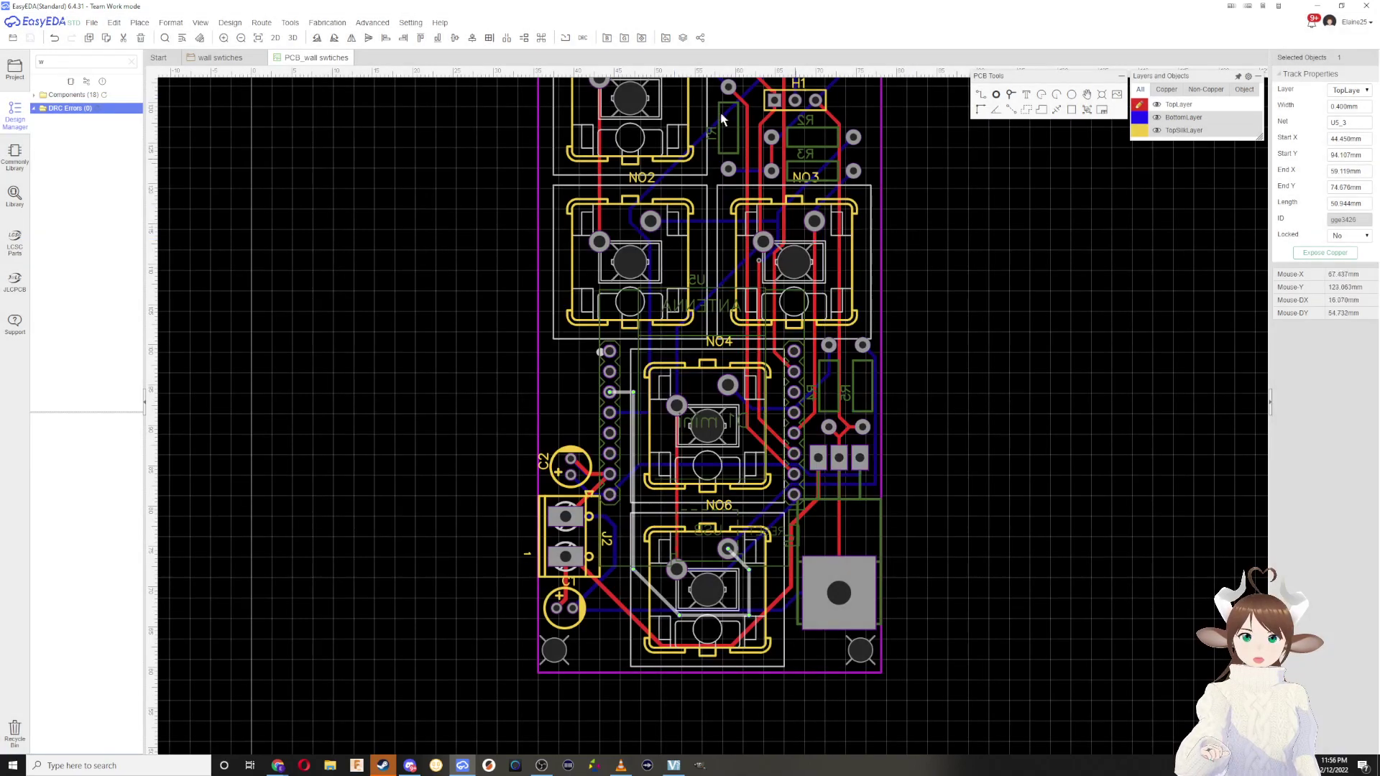
Step: Reopen the Gerber fabrication dialog to inspect the board image and order options, and close it without generating files
left_click(625, 38)
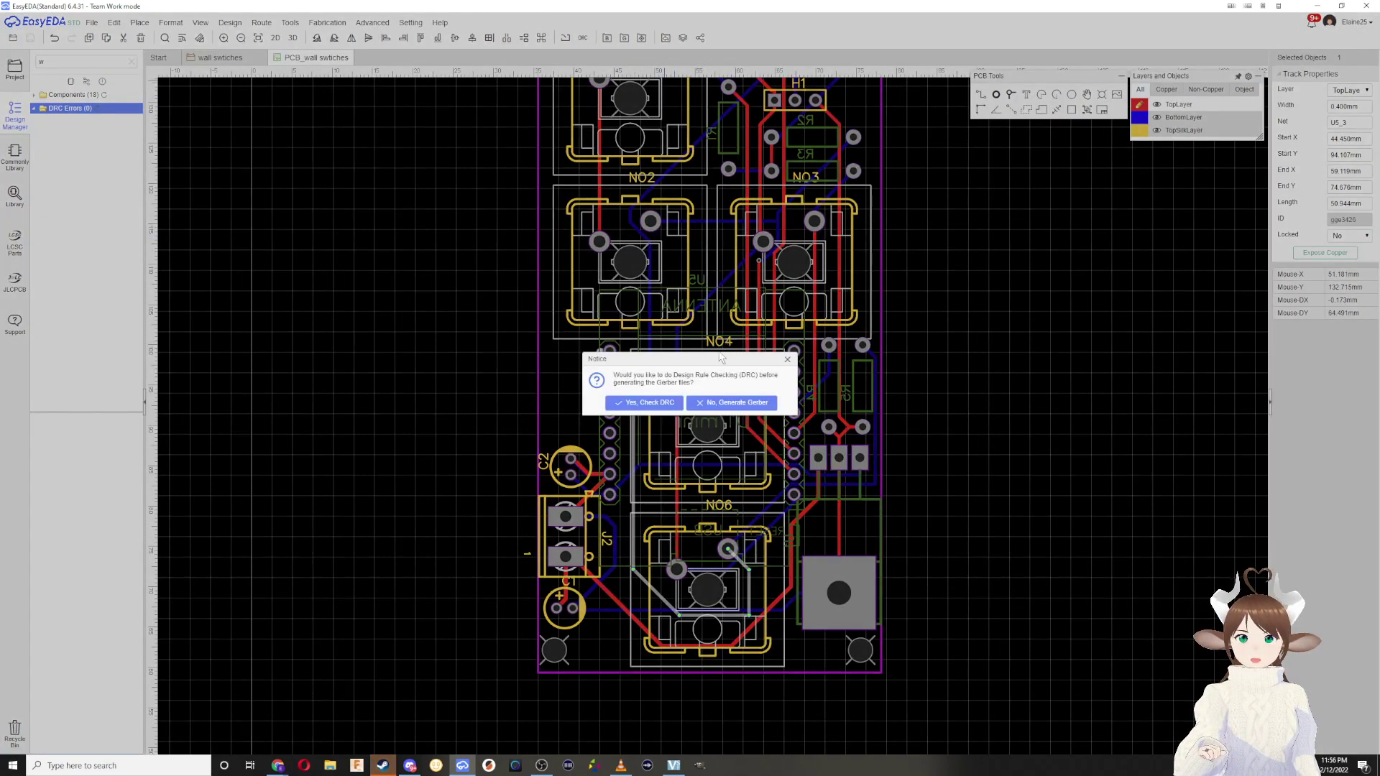
left_click(676, 402)
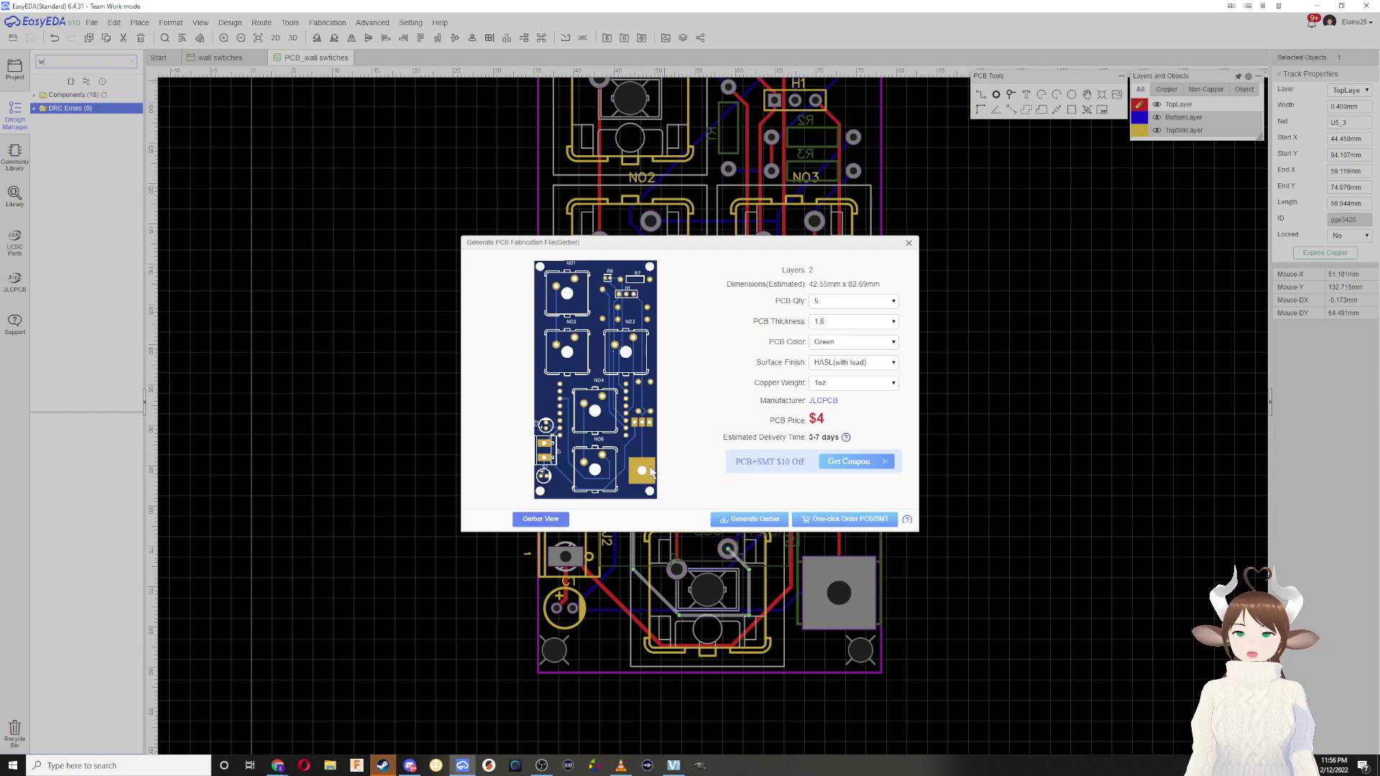
left_click(910, 243)
Step: Examine the gap between the NO2 and NO3 switch outlines up close and check the placement of both switches together
scroll(926, 245, "down", 3)
right_click_drag(967, 253, 884, 397)
scroll(735, 381, "up", 3)
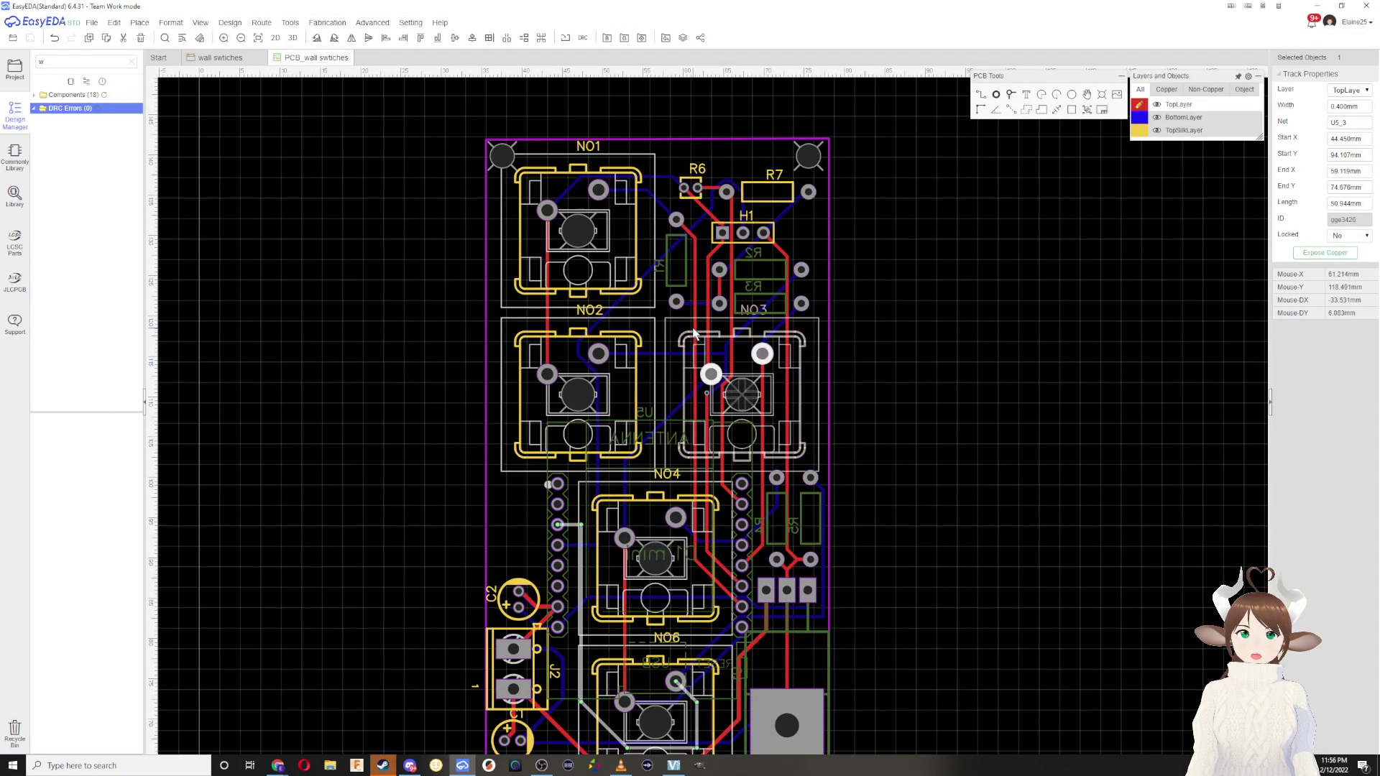
scroll(693, 332, "up", 8)
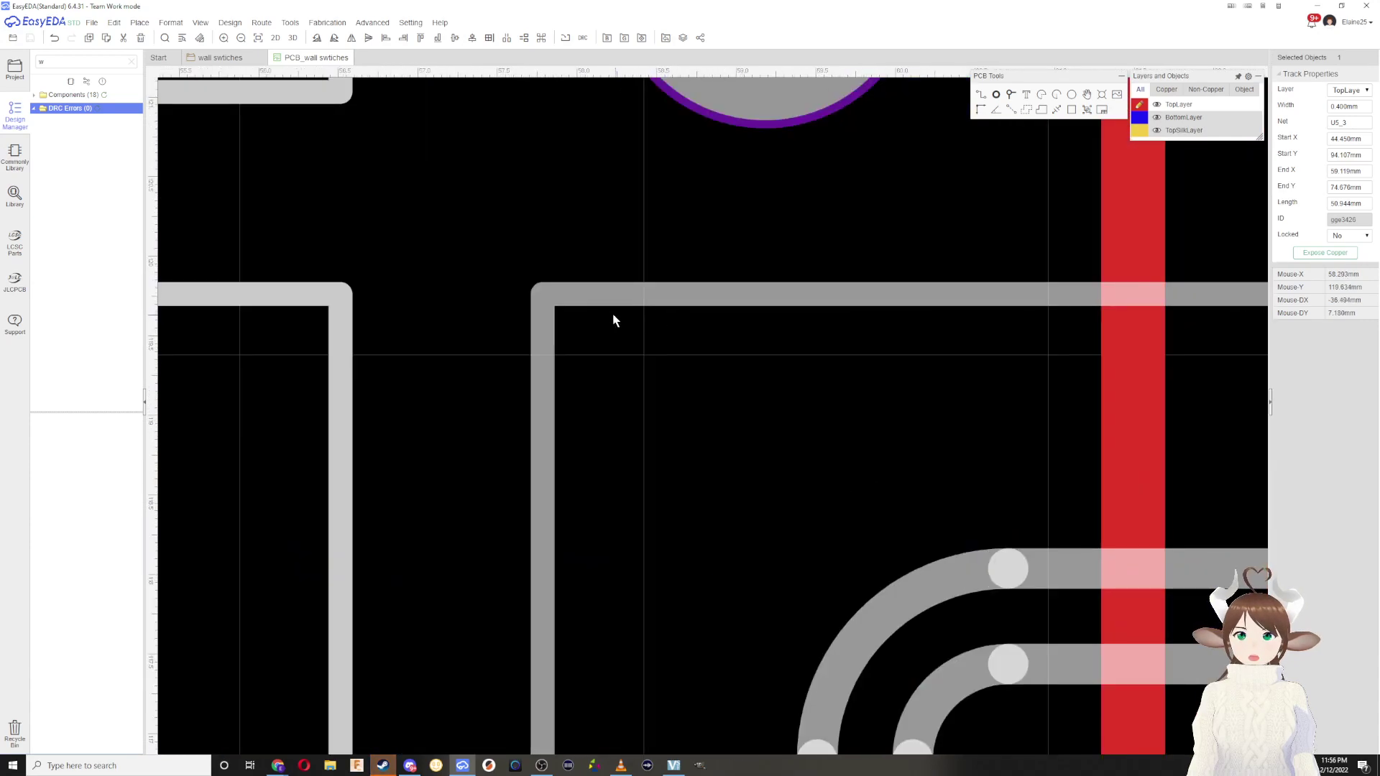
scroll(594, 309, "up", 3)
right_click_drag(565, 336, 706, 411)
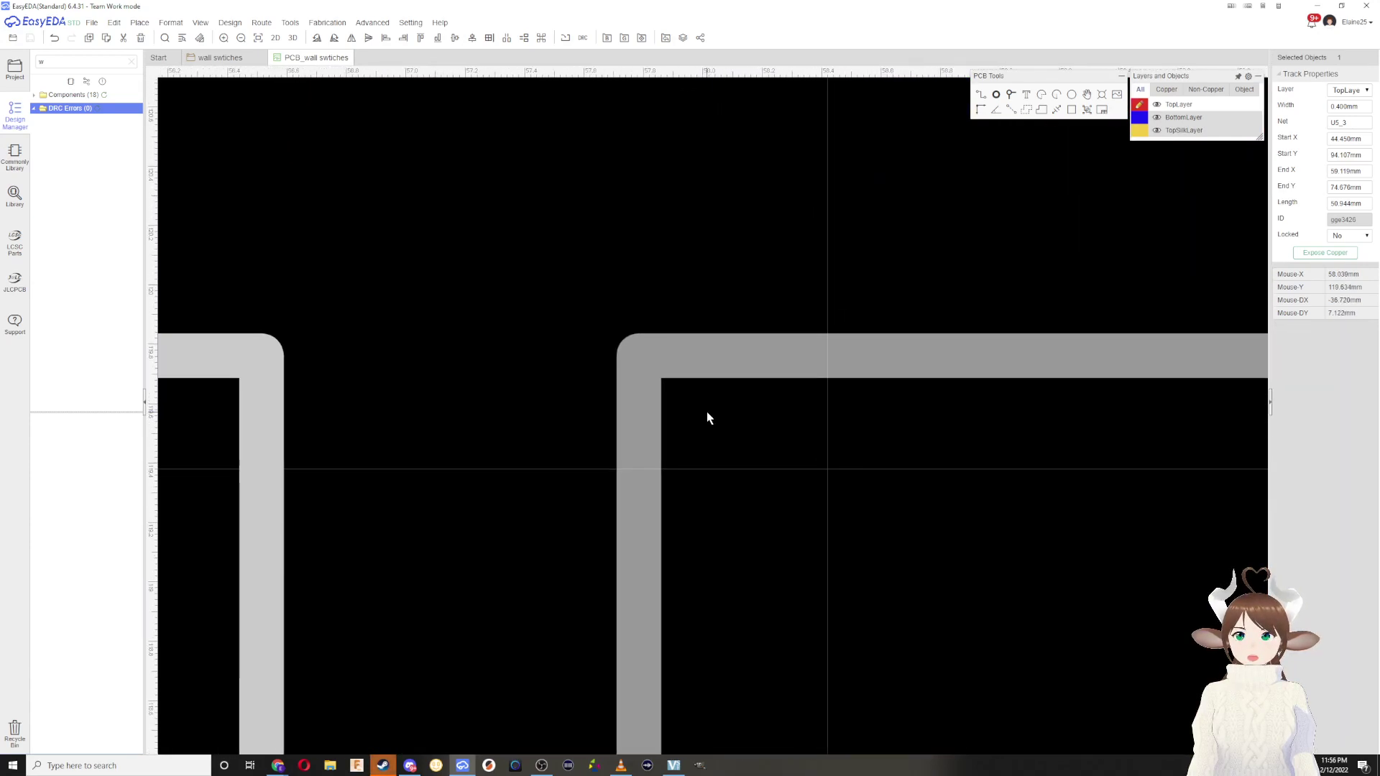
scroll(704, 412, "down", 10)
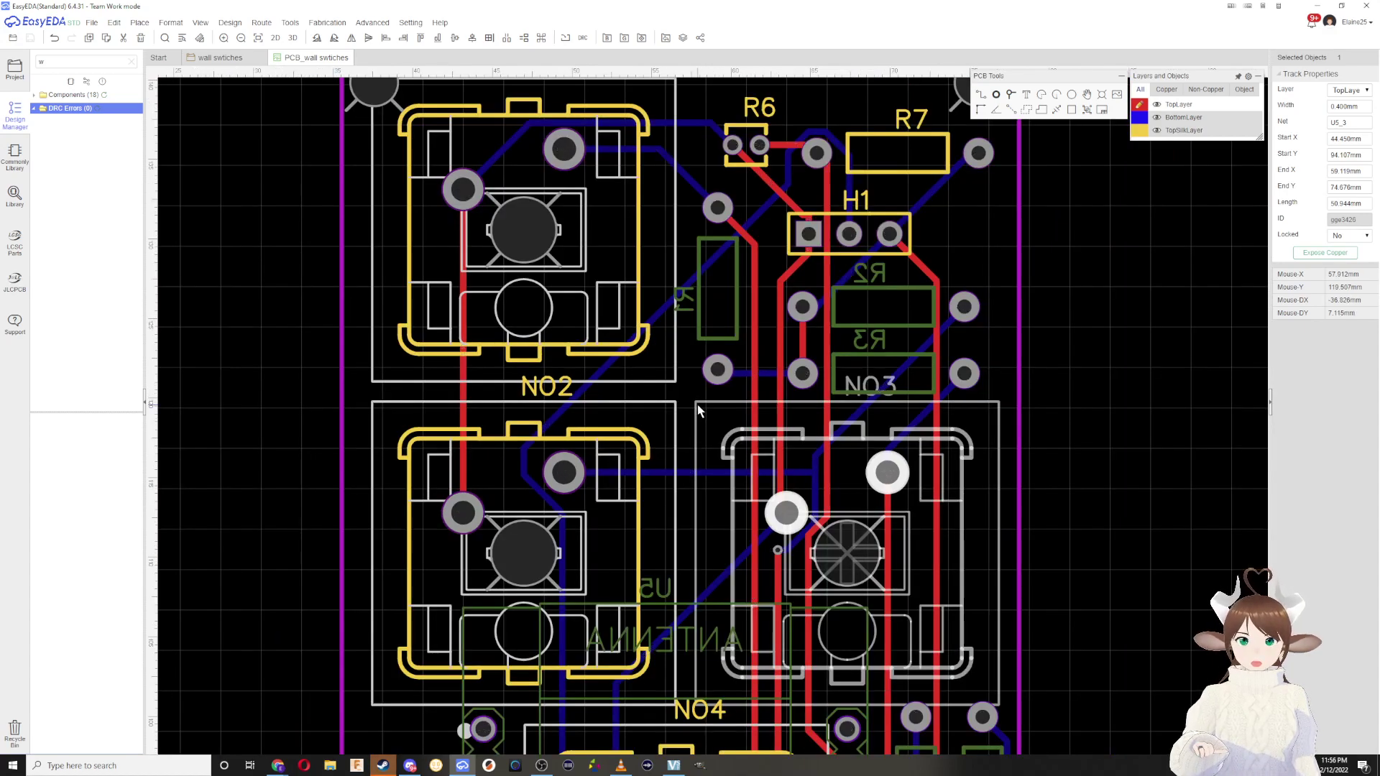
left_click(697, 409)
left_click(671, 411, "ctrl")
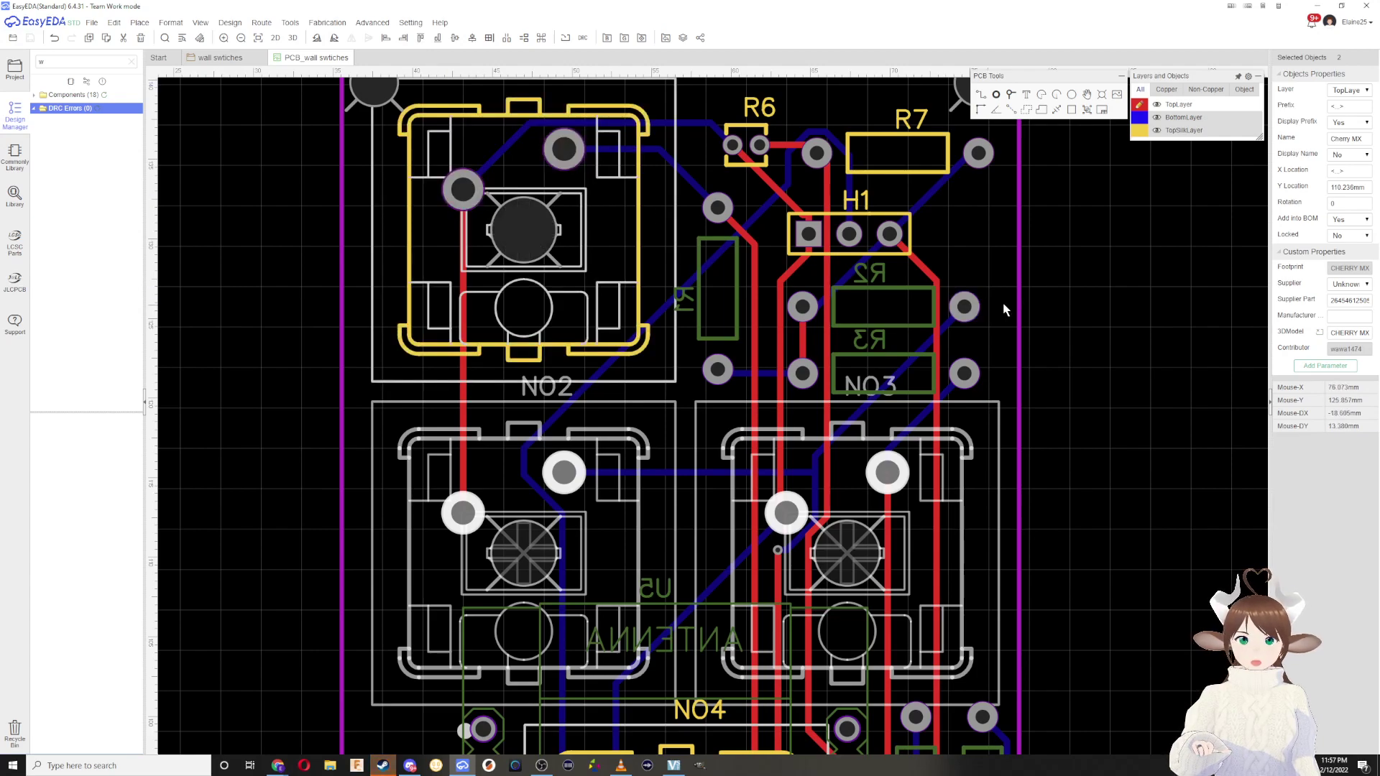
left_click(1051, 323)
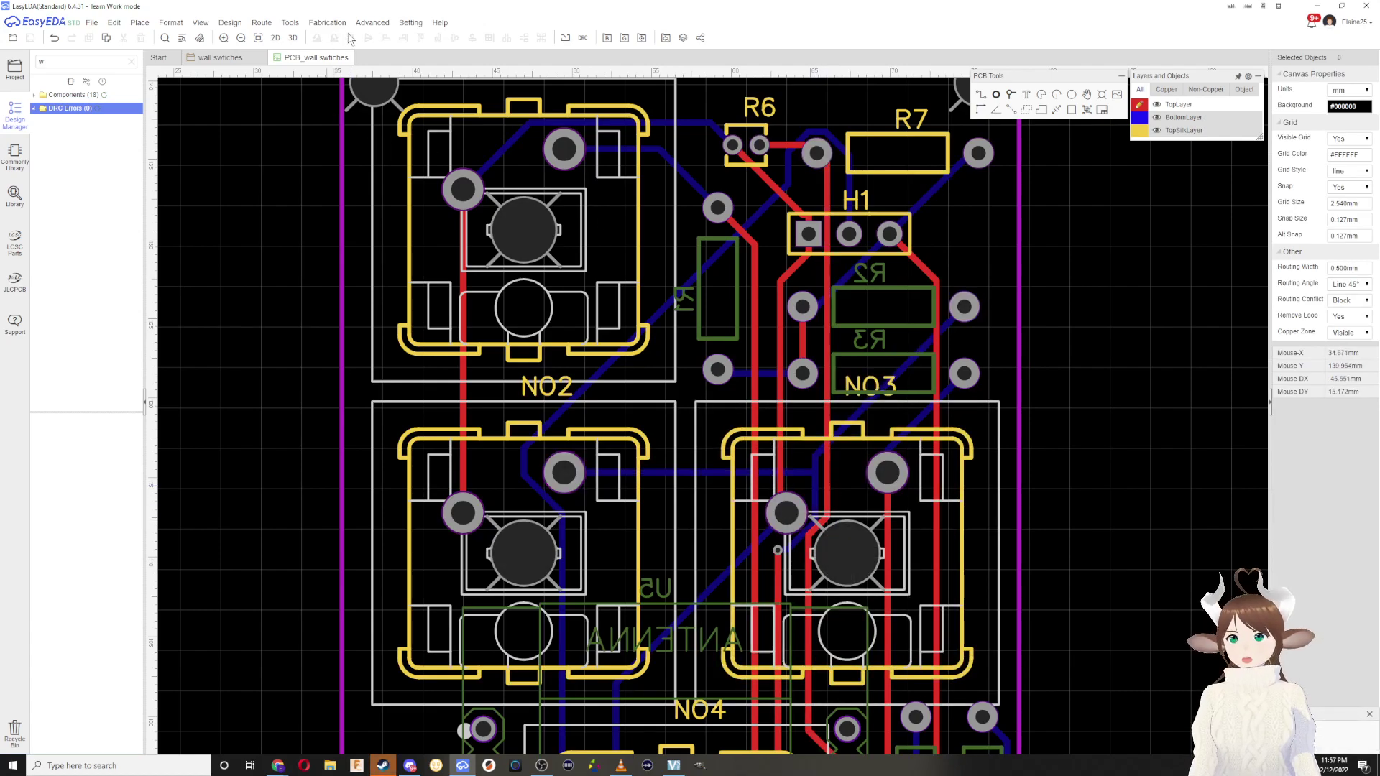
Step: Look over the board's component placement and routing from the D1 mini header area up to NO2 and NO3
scroll(791, 407, "down", 5)
scroll(791, 431, "up", 3)
scroll(700, 573, "up", 2)
scroll(679, 556, "down", 2)
right_click_drag(853, 534, 923, 424)
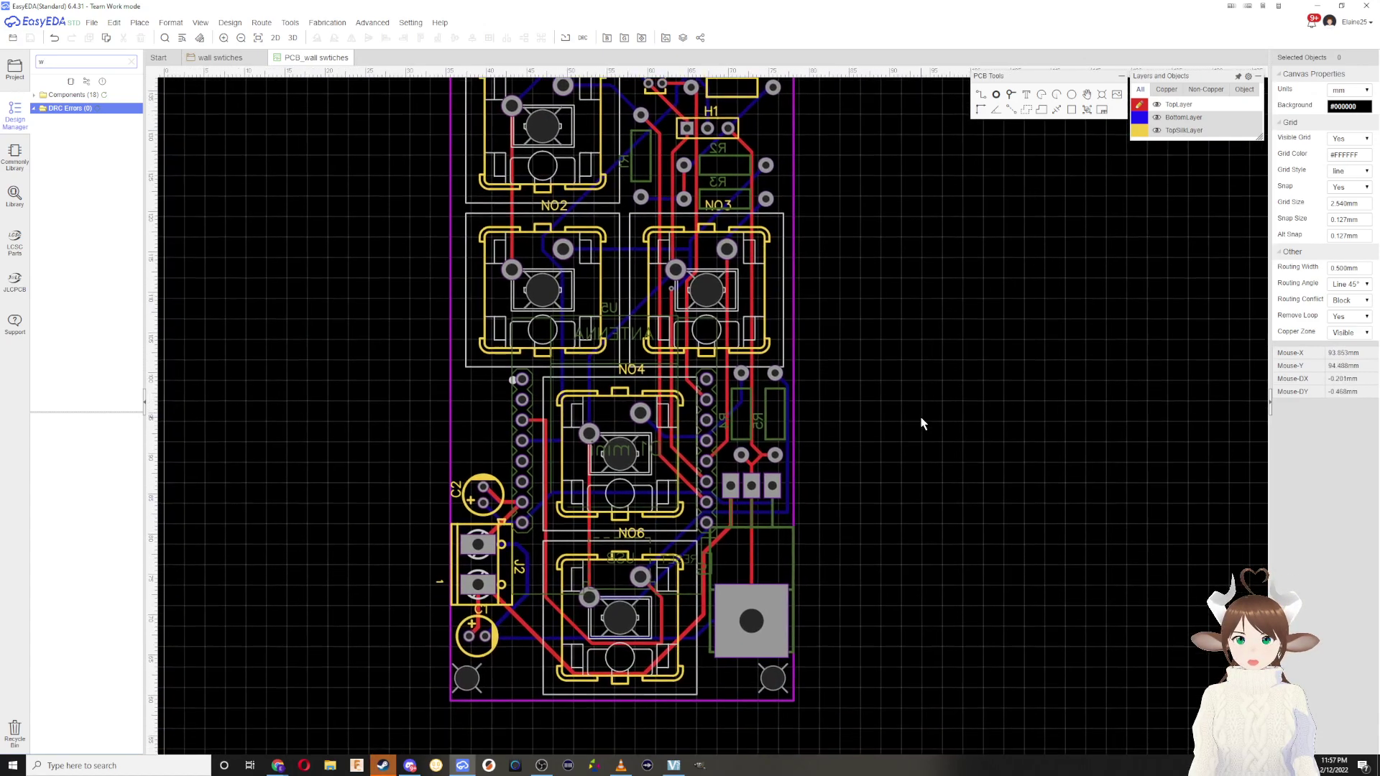
scroll(661, 537, "up", 2)
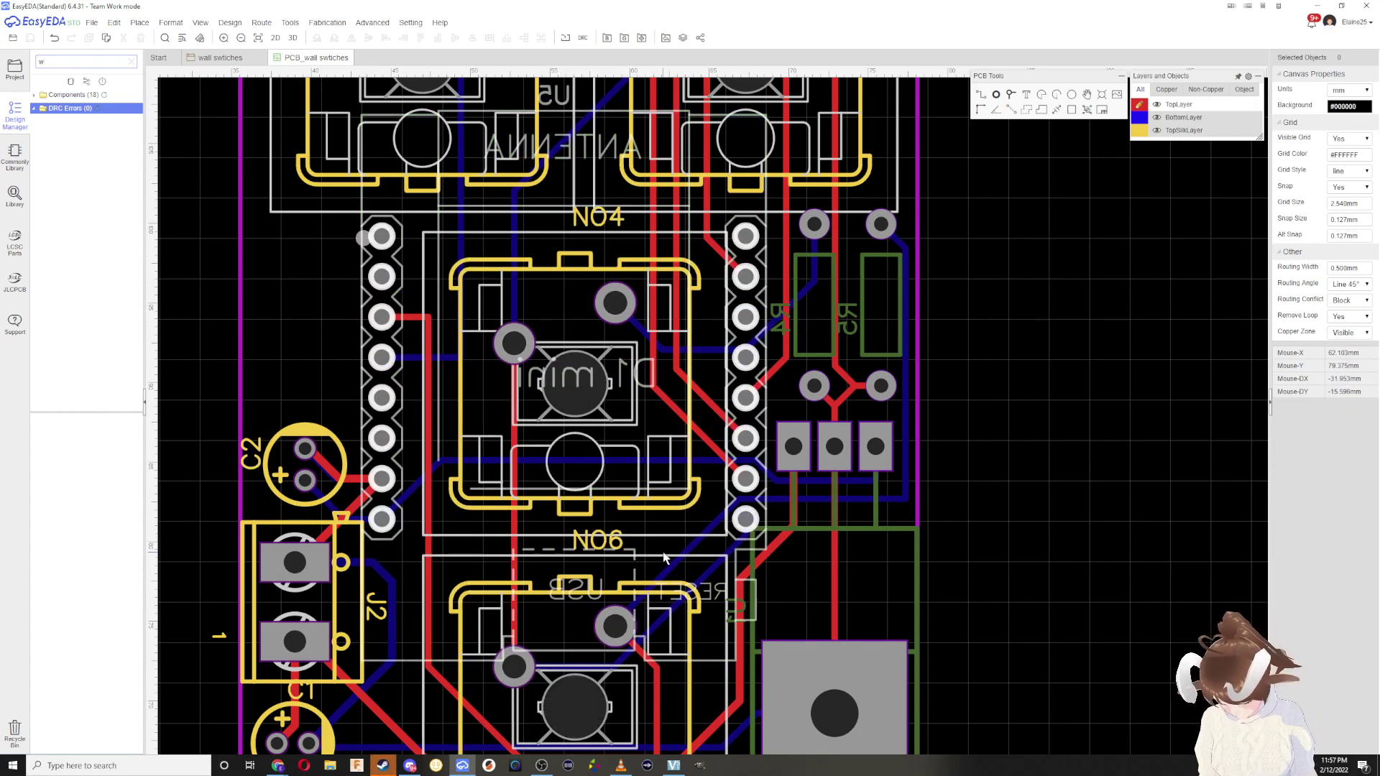
scroll(662, 550, "down", 2)
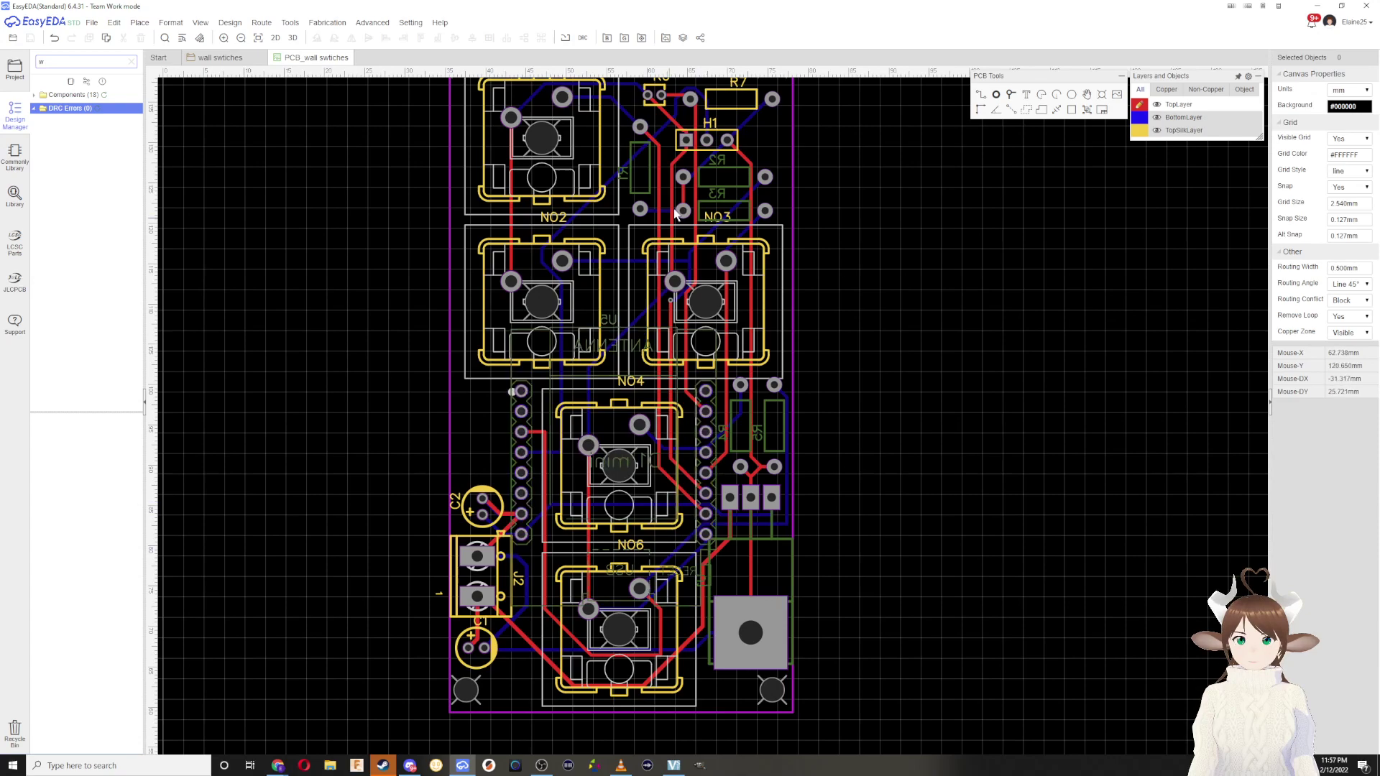
scroll(586, 314, "up", 2)
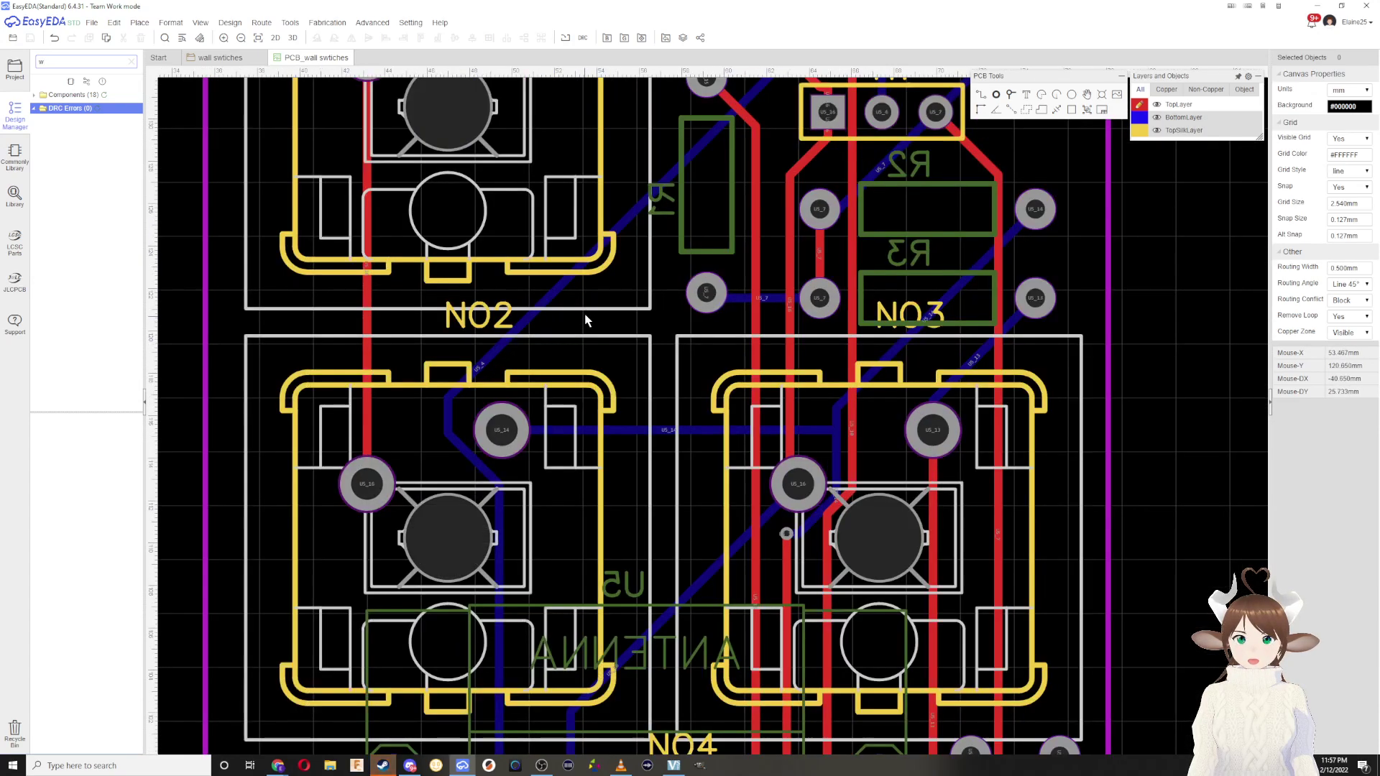
Step: Compare the switch spacing in the Gerber fabrication preview, skipping the design rule check, with the outline gaps around NO2 and NO3
left_click(625, 38)
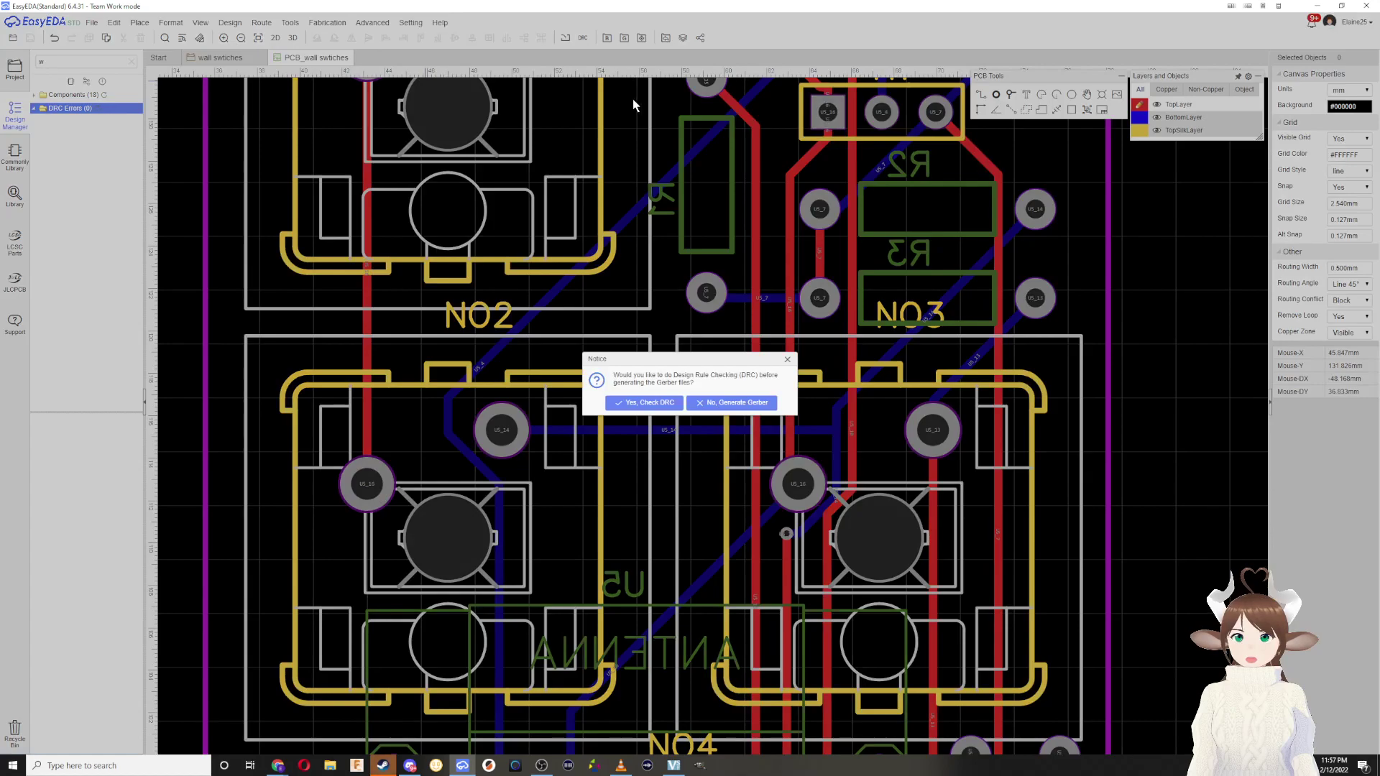
left_click(734, 403)
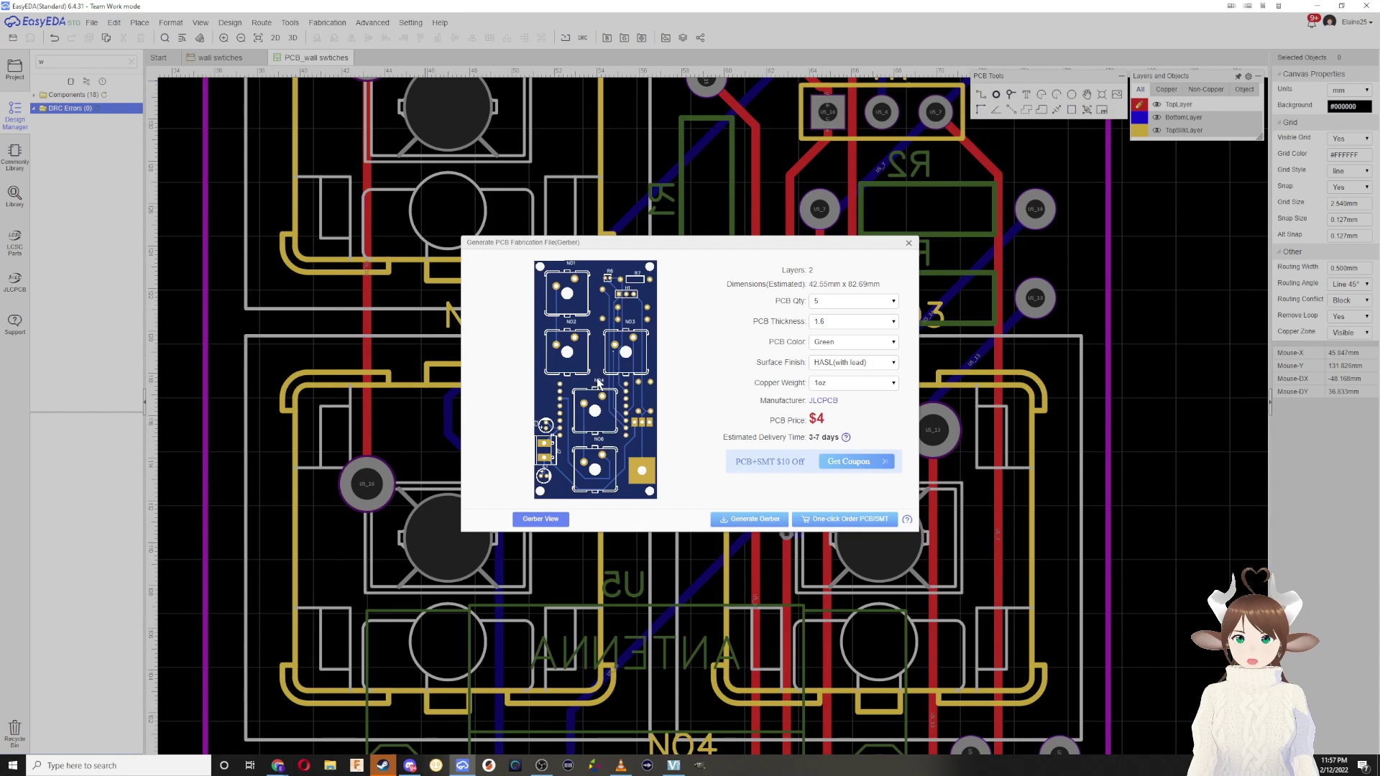
left_click(909, 243)
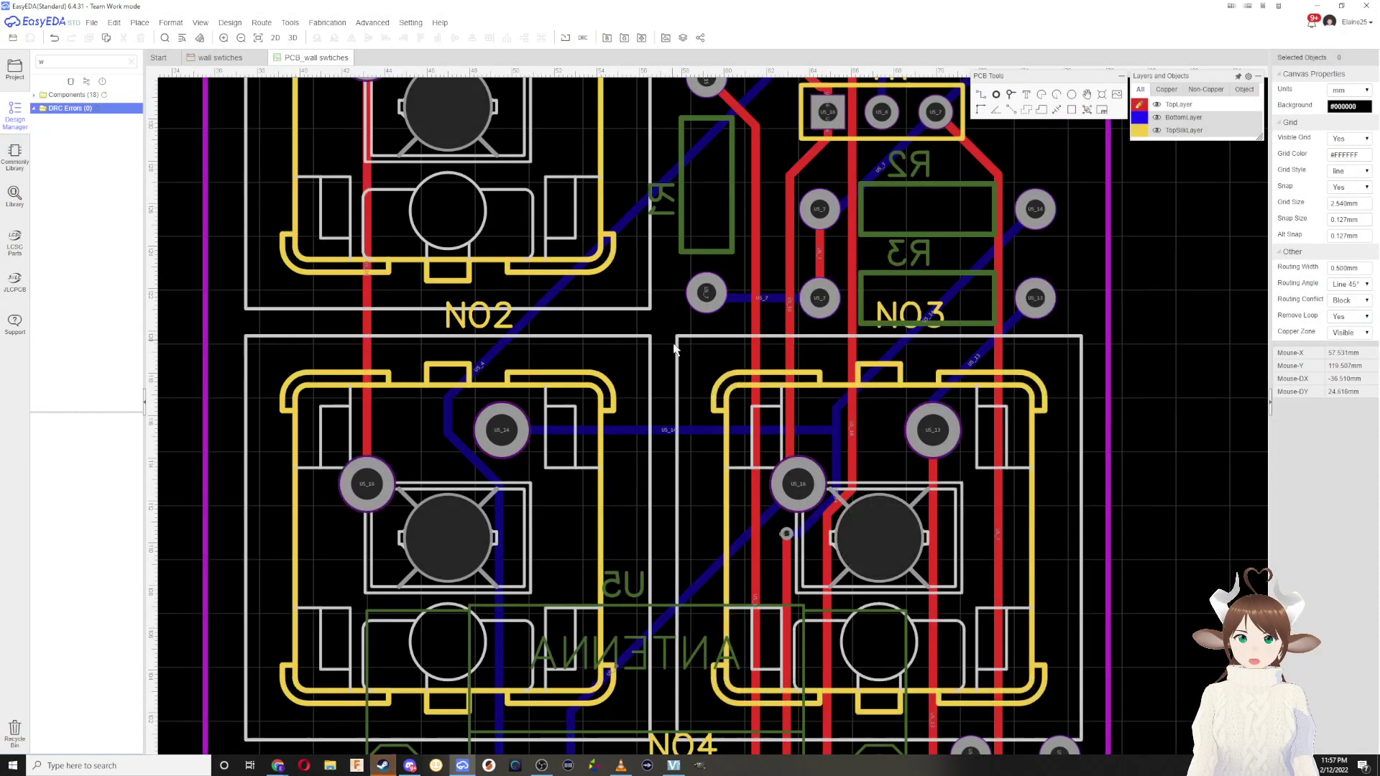
scroll(684, 342, "down", 3)
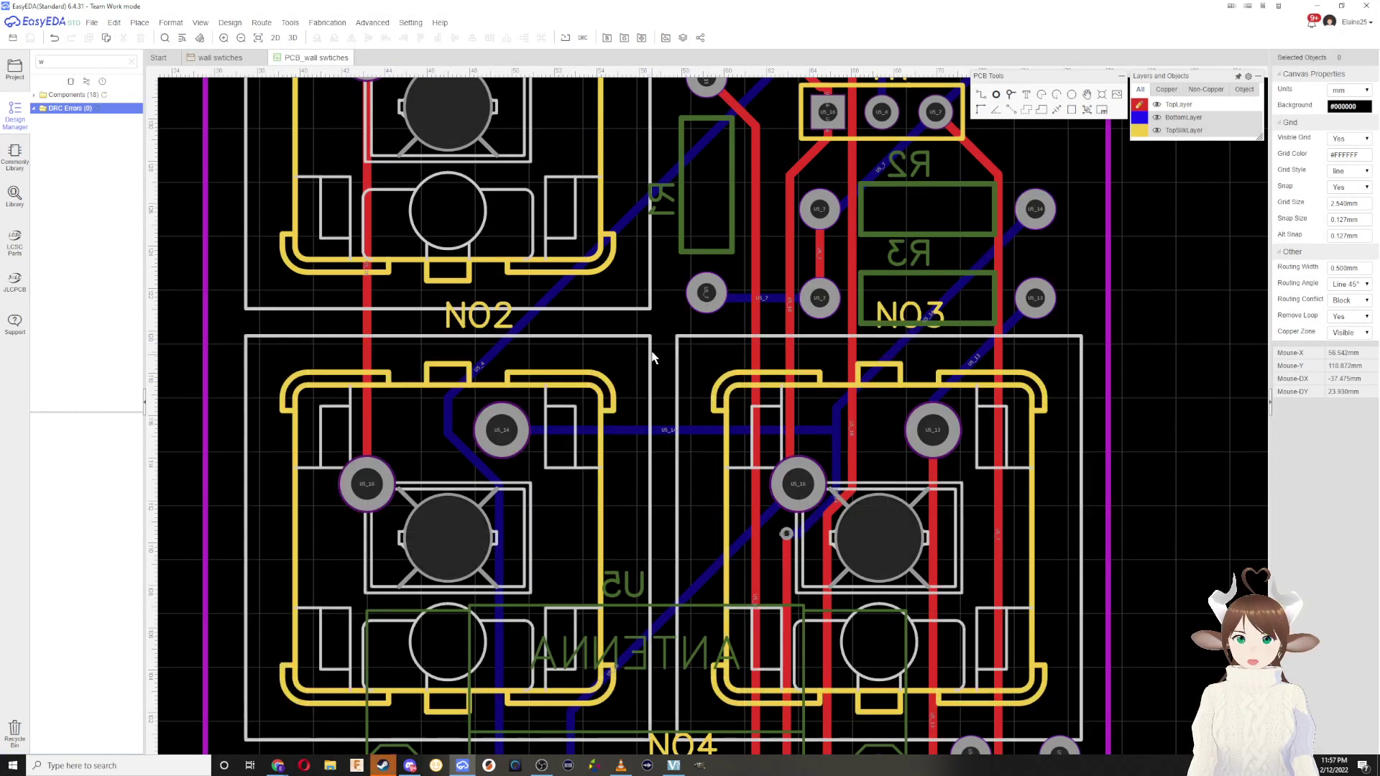
scroll(664, 357, "down", 2)
scroll(654, 330, "up", 4)
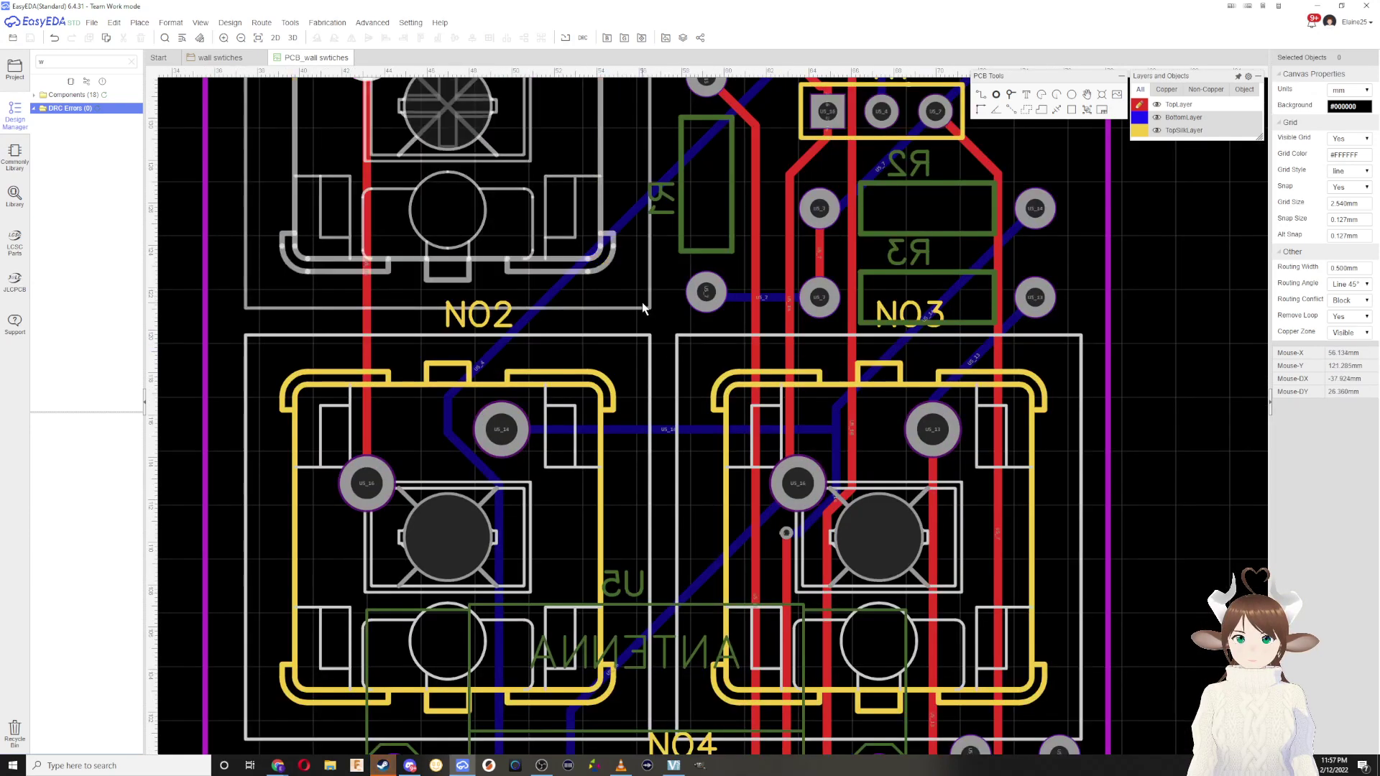
Step: Move switch NO2 up until its outline meets NO1's, and place NO3 so its outline edge meets NO2's
scroll(642, 327, "down", 1)
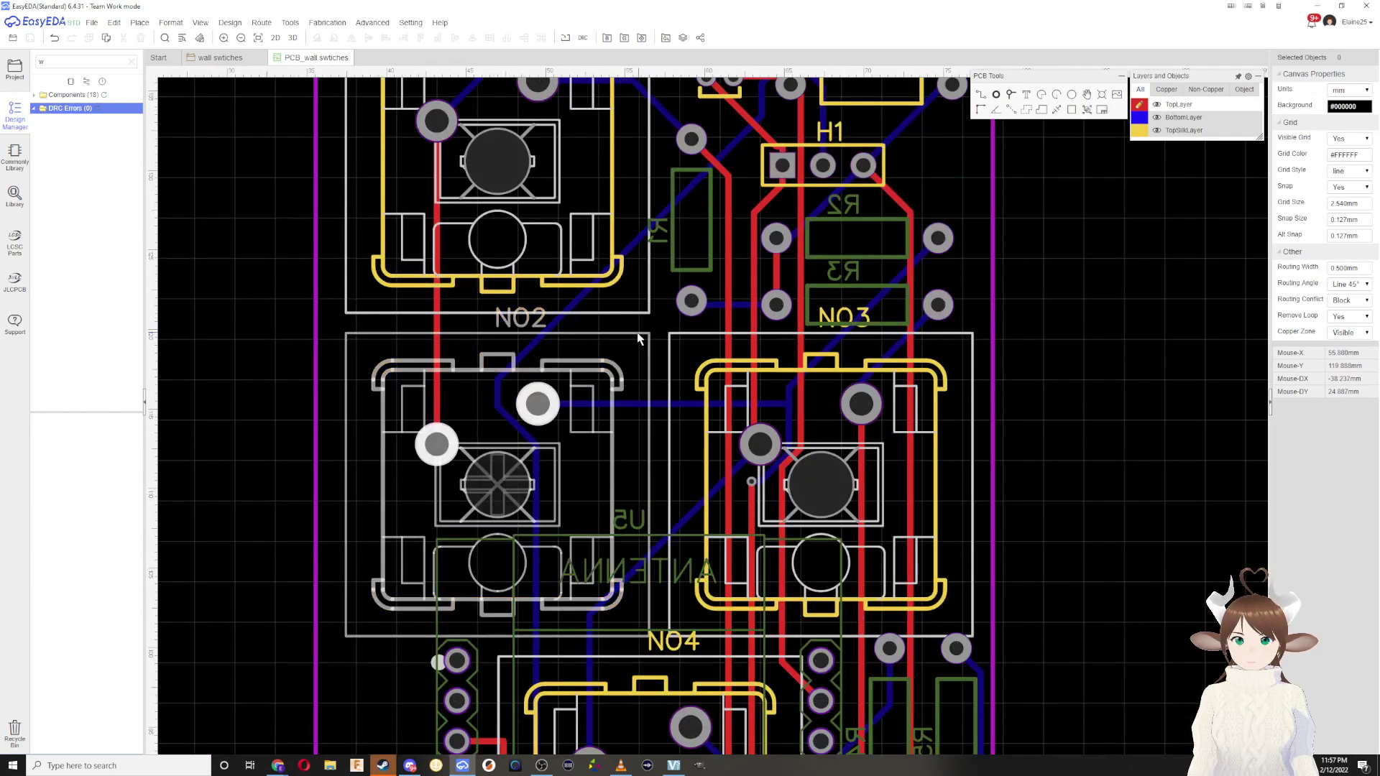
left_click_drag(638, 339, 637, 315)
left_click(679, 339)
scroll(675, 337, "up", 3)
left_click_drag(665, 329, 637, 302)
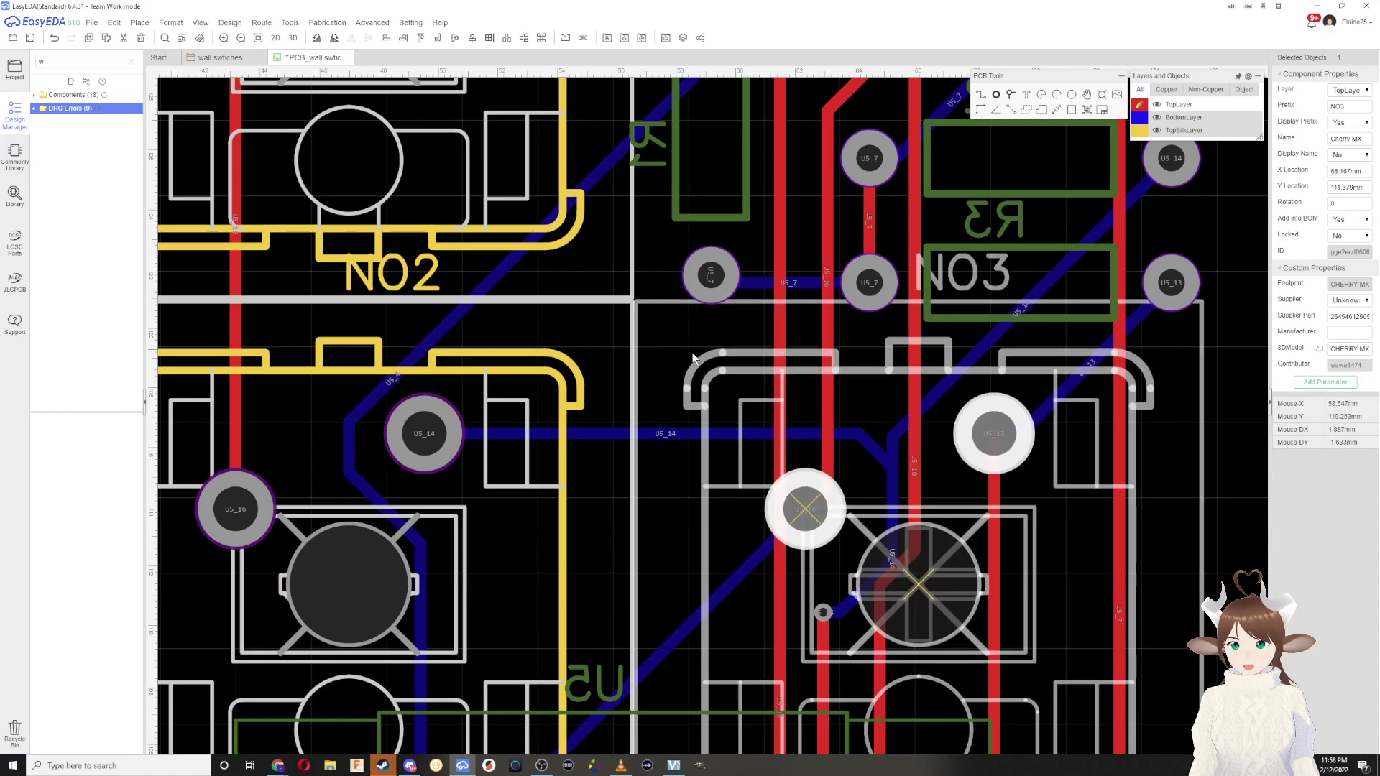
Step: Move switch NO4 up against the outlines of NO2 and NO3, centred under their shared edge at X 56.515 mm, Y 92.202 mm
scroll(694, 401, "down", 3)
scroll(650, 612, "up", 5)
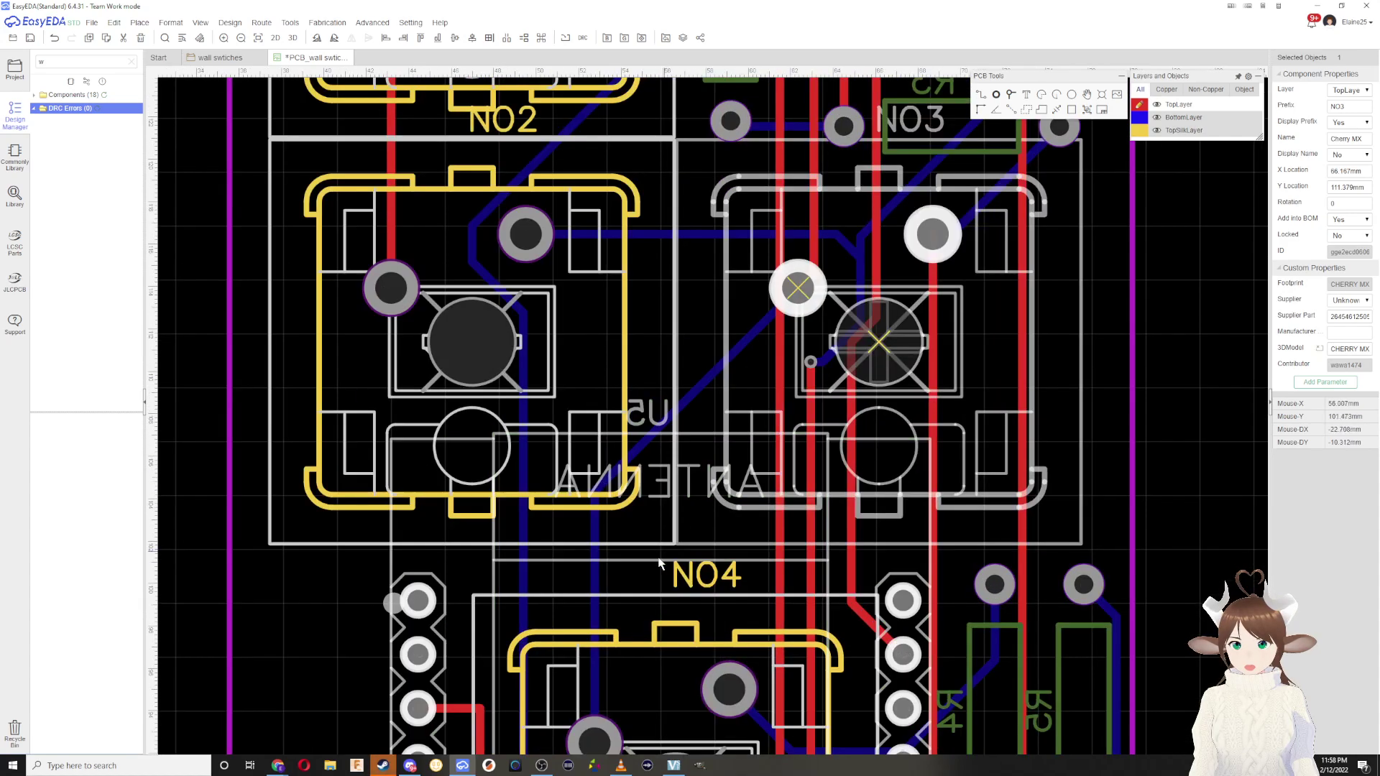
left_click_drag(557, 625, 555, 532)
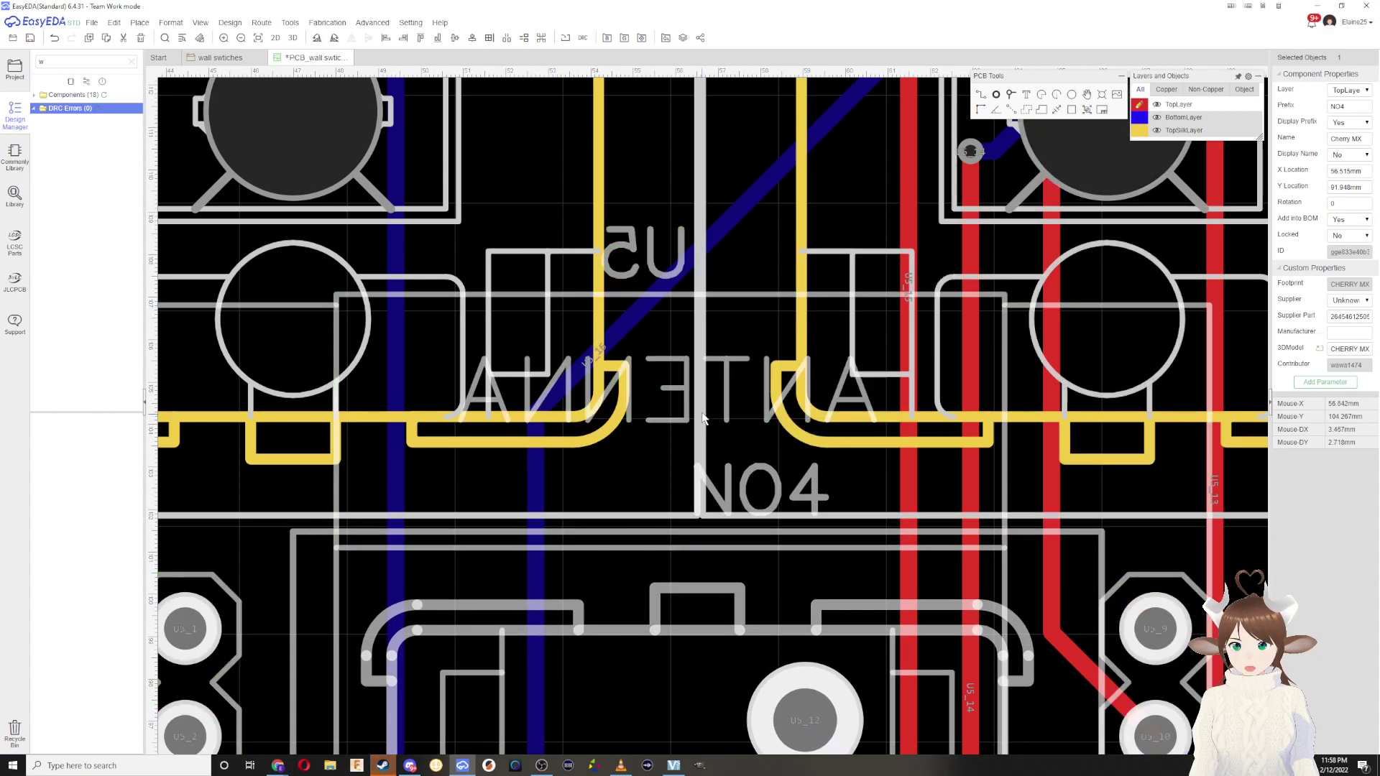
left_click(695, 325, "ctrl")
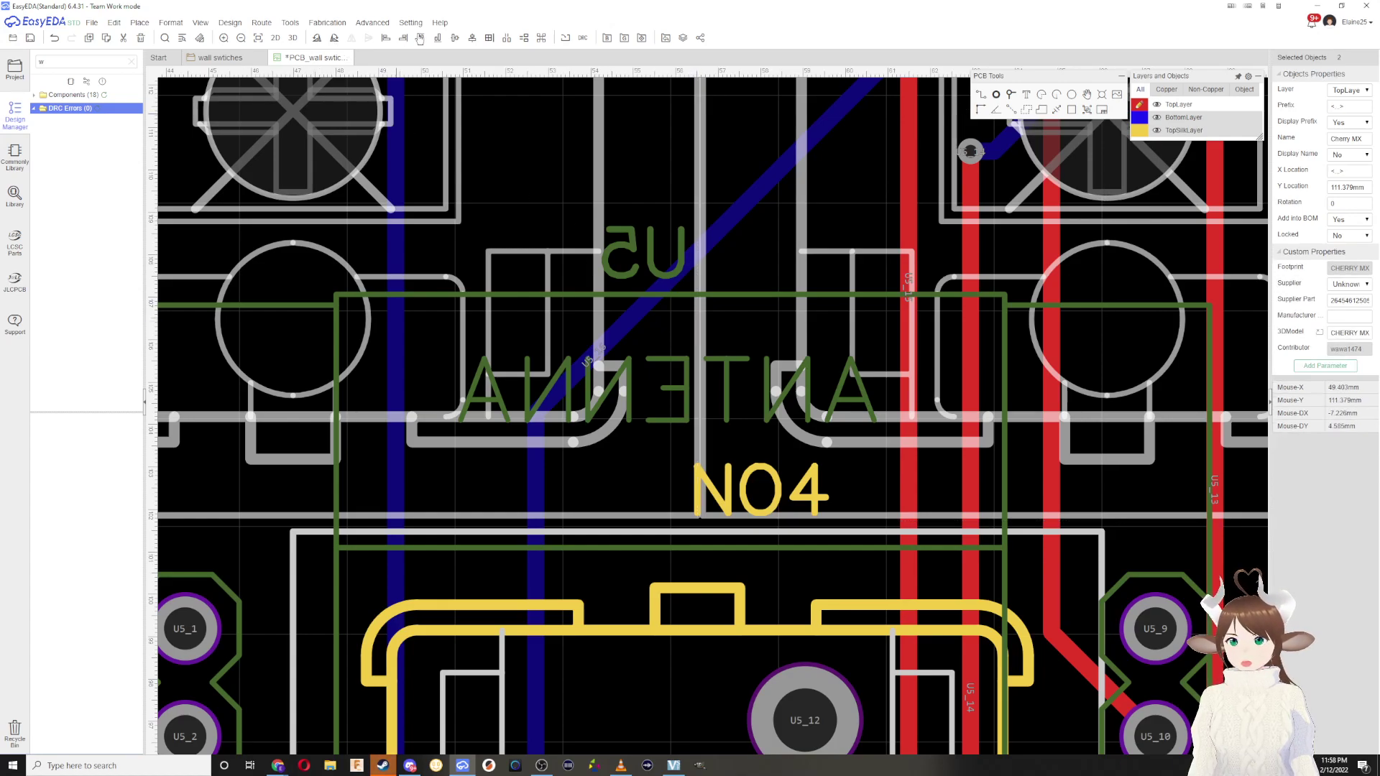
left_click(713, 522)
left_click_drag(712, 521, 712, 519)
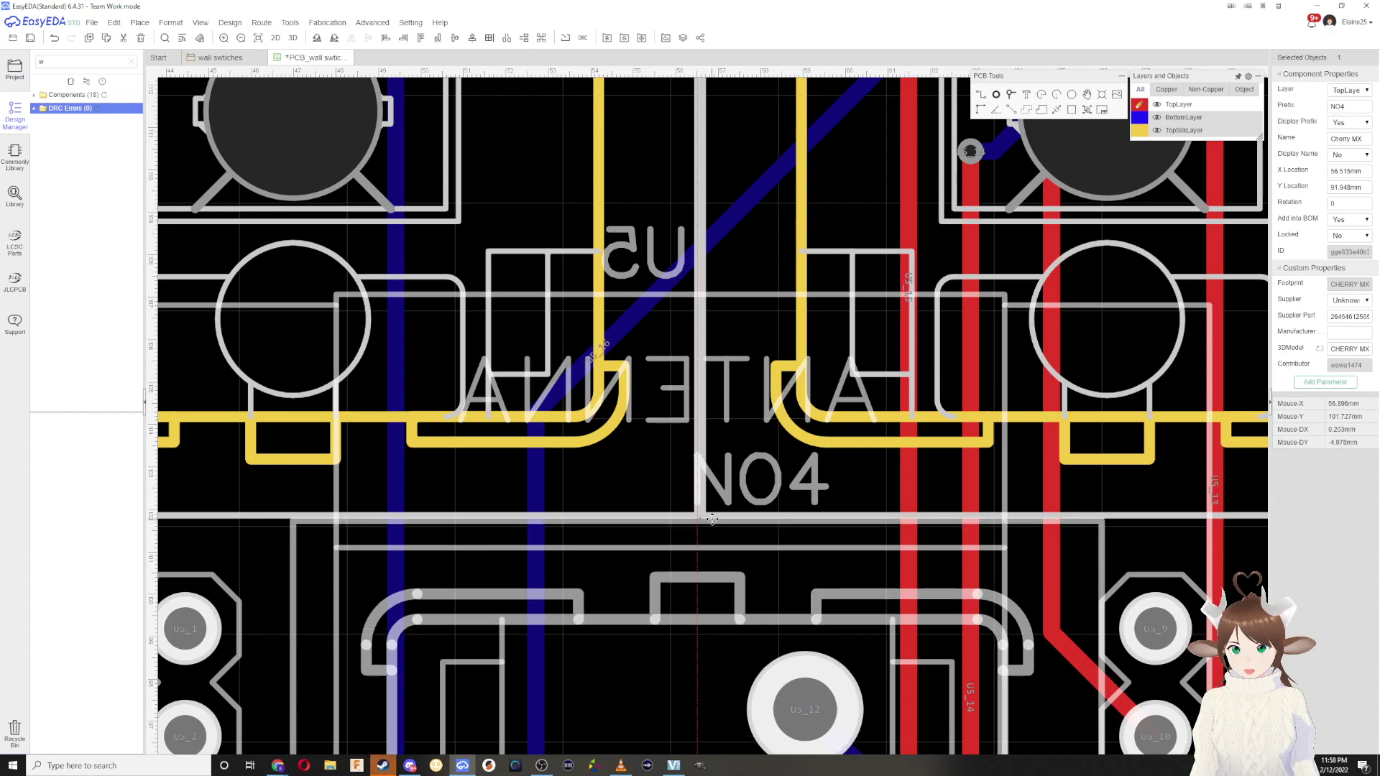
Step: Move switch NO6 up against NO4's outline and align it with NO4 at X 56.515 mm, Y 73.025 mm
scroll(713, 520, "down", 4)
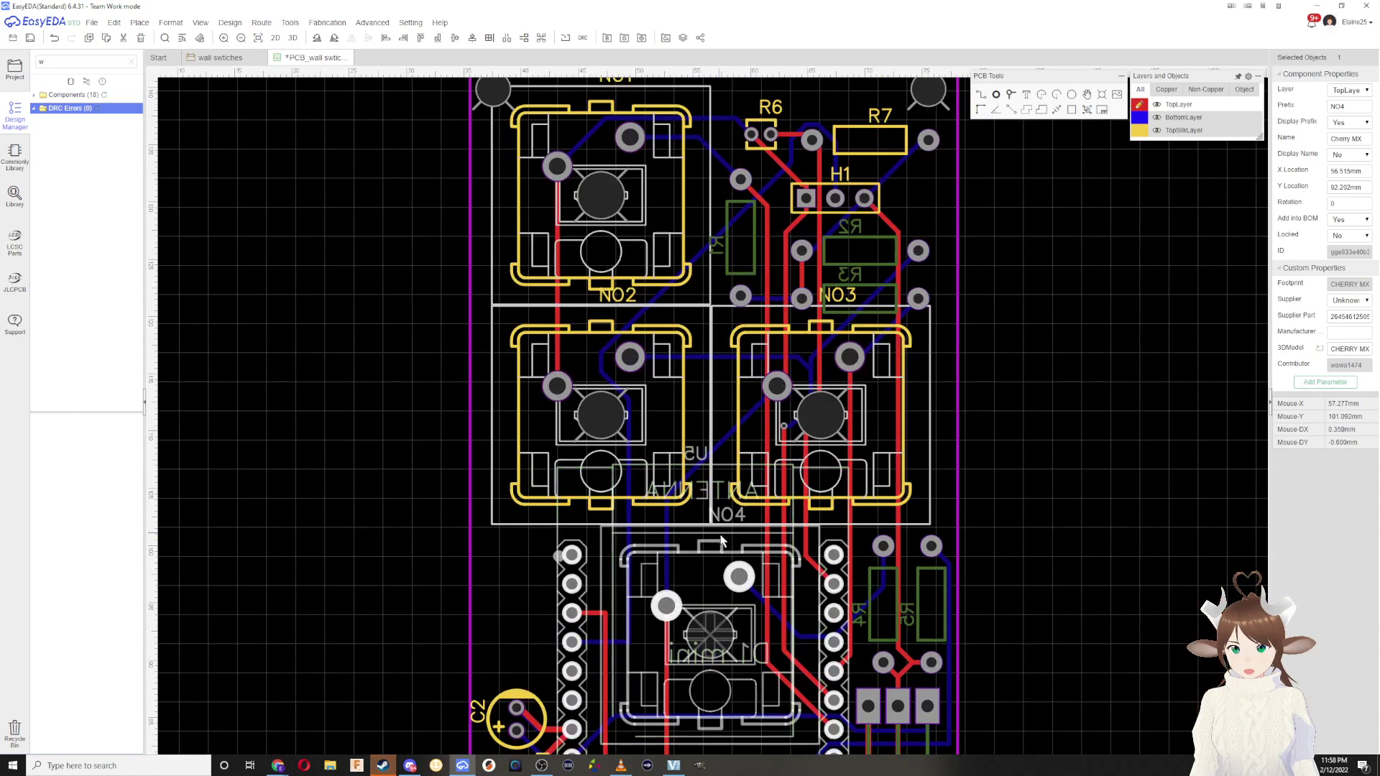
right_click_drag(815, 528, 799, 366)
scroll(718, 585, "up", 3)
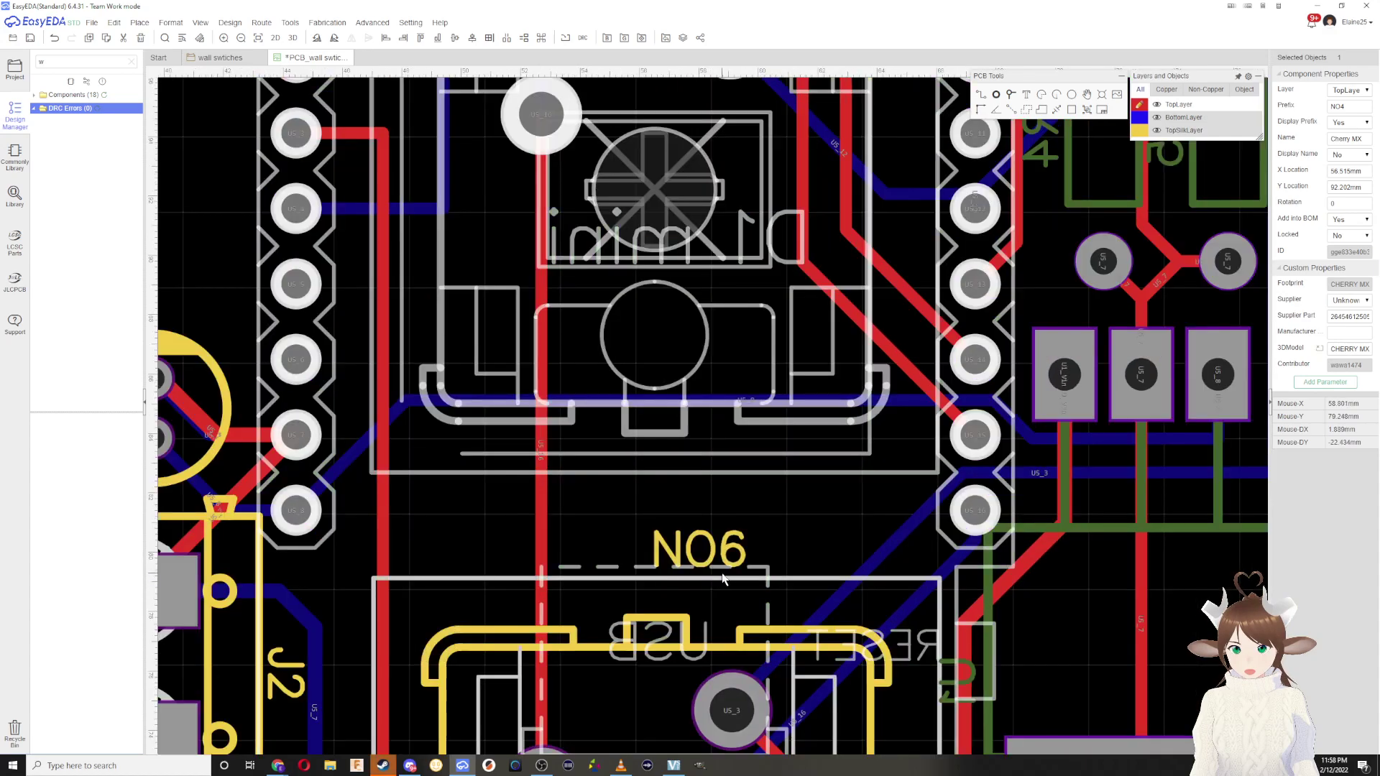
left_click_drag(722, 584, 719, 478)
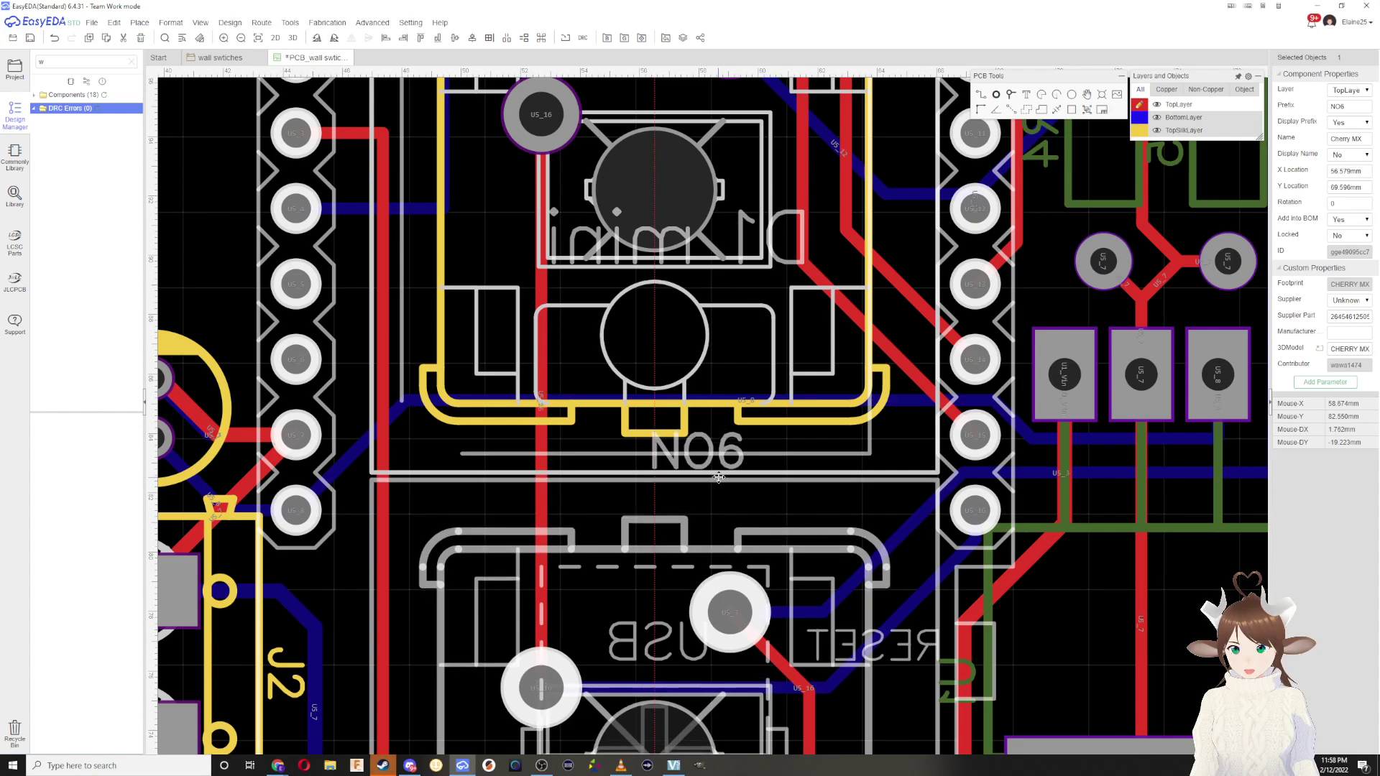
left_click_drag(719, 478, 717, 477)
scroll(1164, 516, "down", 3)
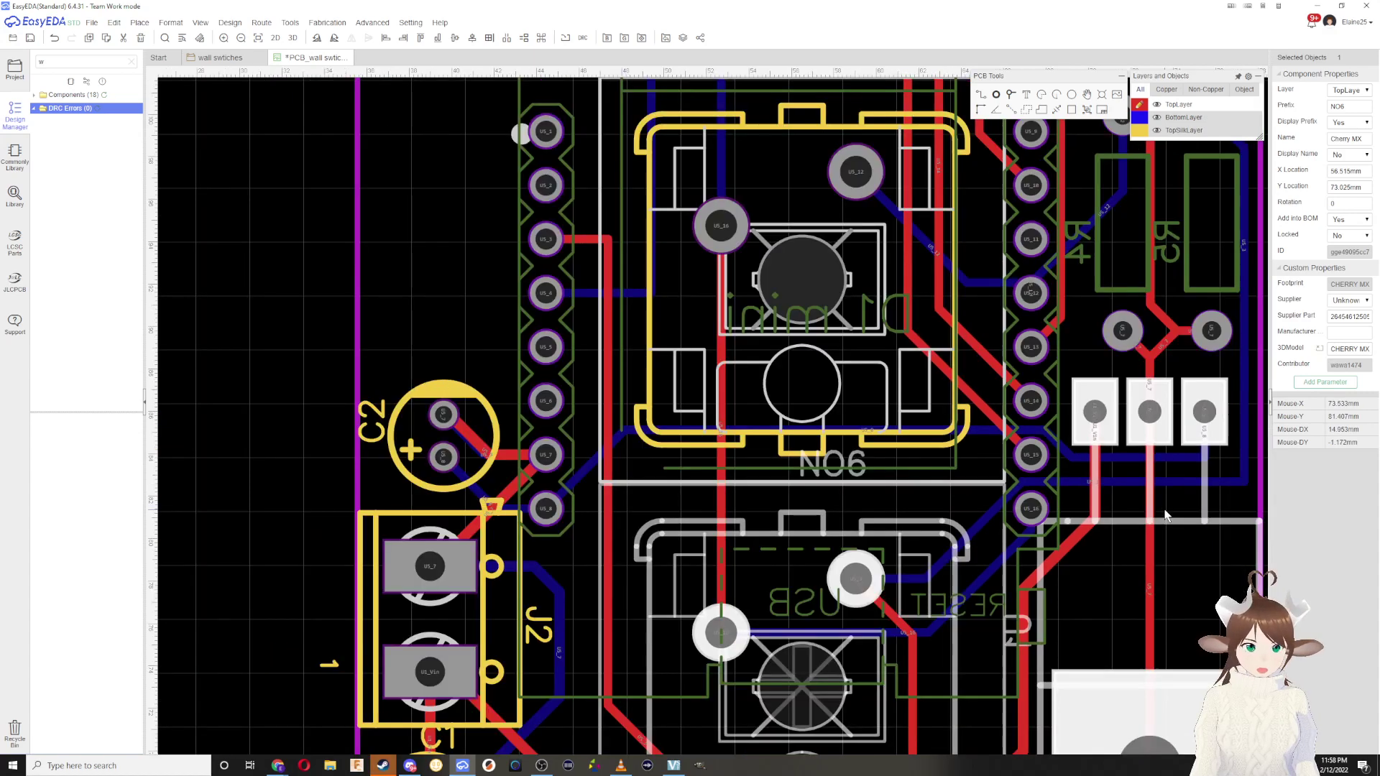
Step: Shift resistor R5 slightly up and inward from the board edge, to X 75.692 mm, Y 95.504 mm
right_click_drag(1165, 529, 1047, 452)
scroll(1020, 551, "up", 2)
scroll(1007, 532, "down", 2)
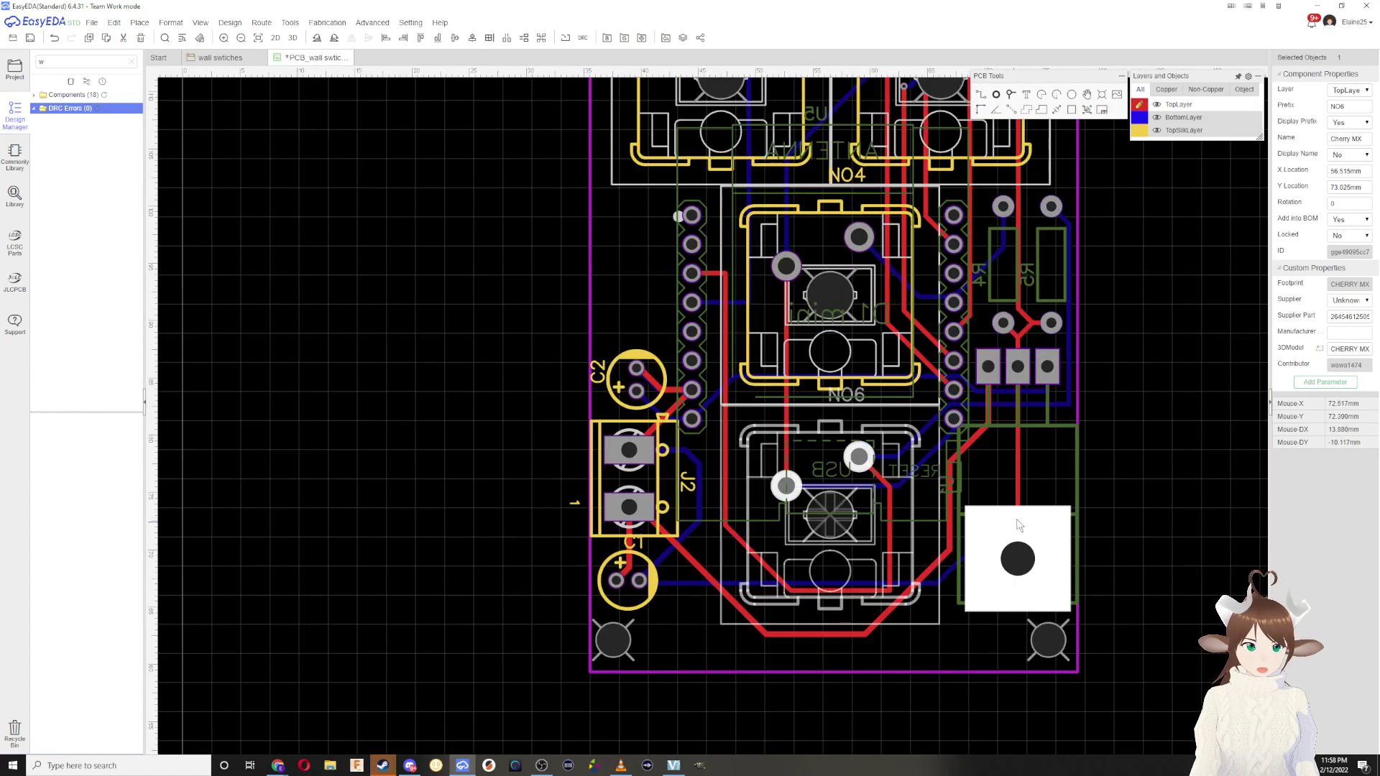
right_click_drag(1040, 390, 1007, 507)
scroll(1007, 507, "down", 2)
scroll(1013, 424, "up", 4)
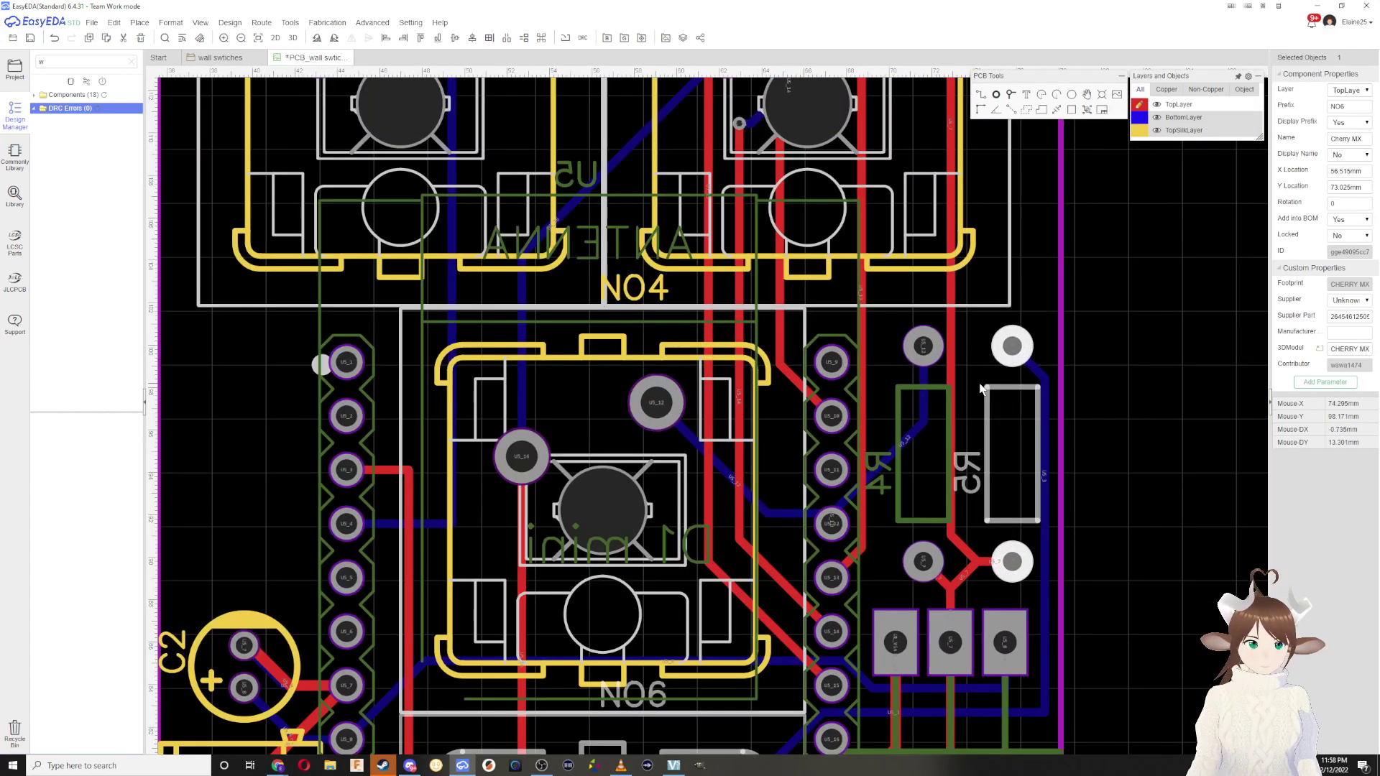
left_click(1005, 386)
mouse_move(1005, 387)
left_mouse_down()
mouse_move(997, 371)
mouse_move(1015, 371)
mouse_move(1001, 373)
left_mouse_up()
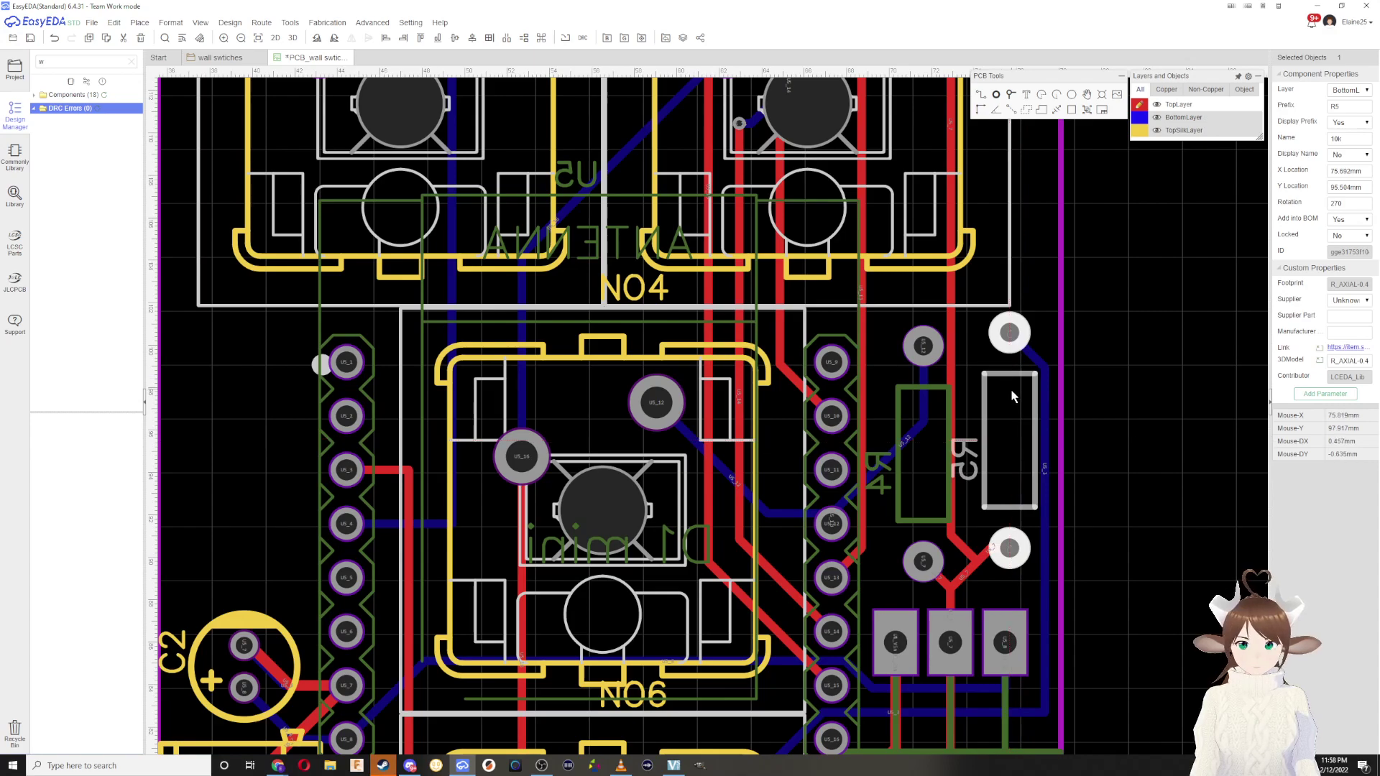
Step: Move capacitor C2 up beside the D1 mini header, to about X 38.862 mm, Y 88.773 mm, leaving space above J2
scroll(1011, 390, "down", 2)
right_click_drag(1026, 390, 993, 511)
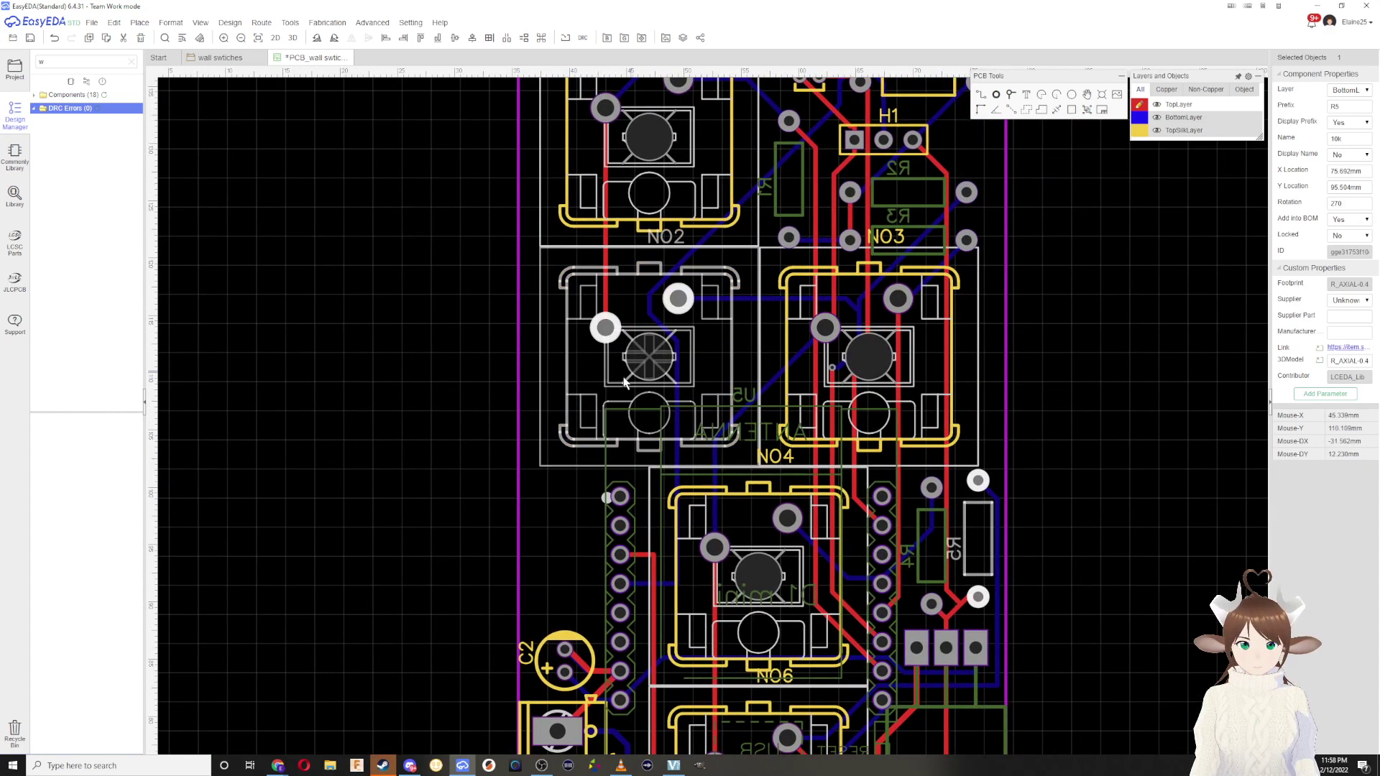
right_click_drag(608, 605, 619, 457)
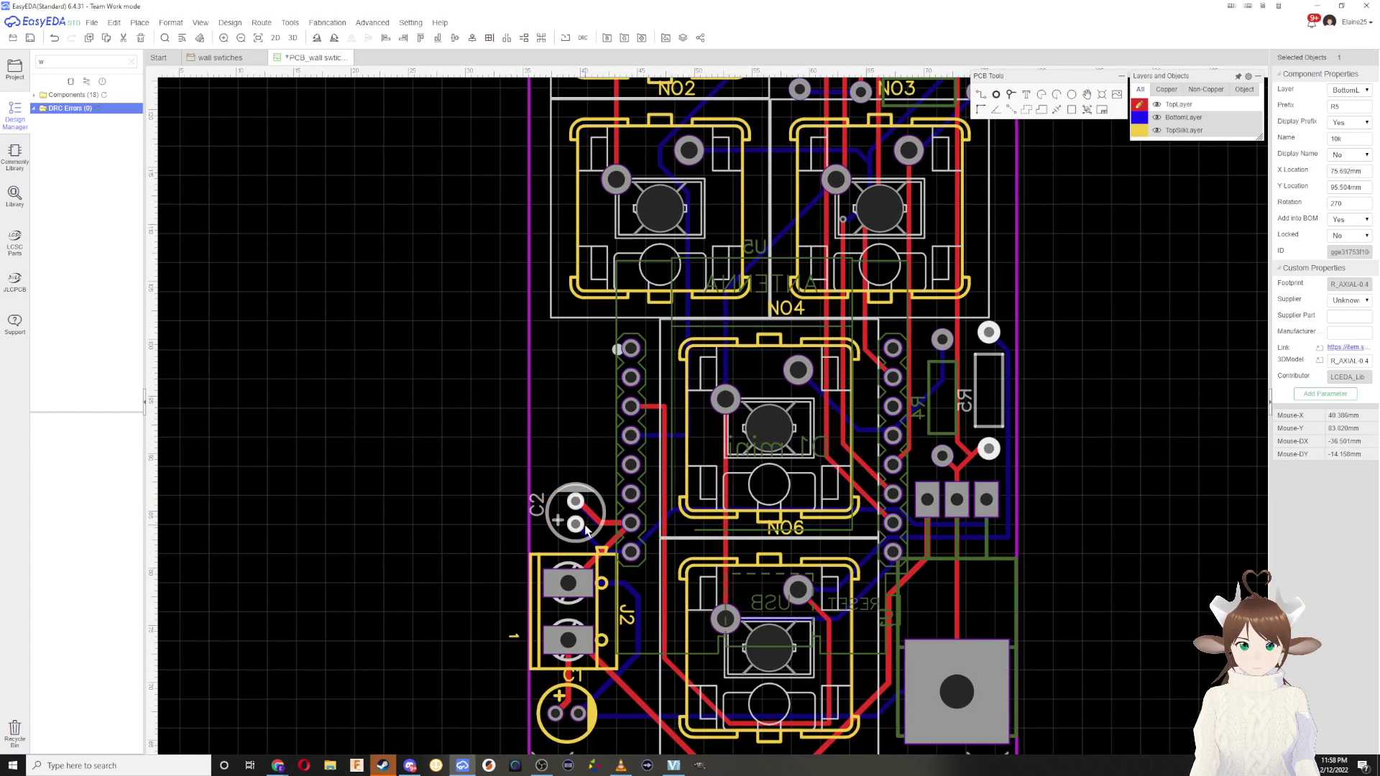
left_click_drag(596, 493, 586, 433)
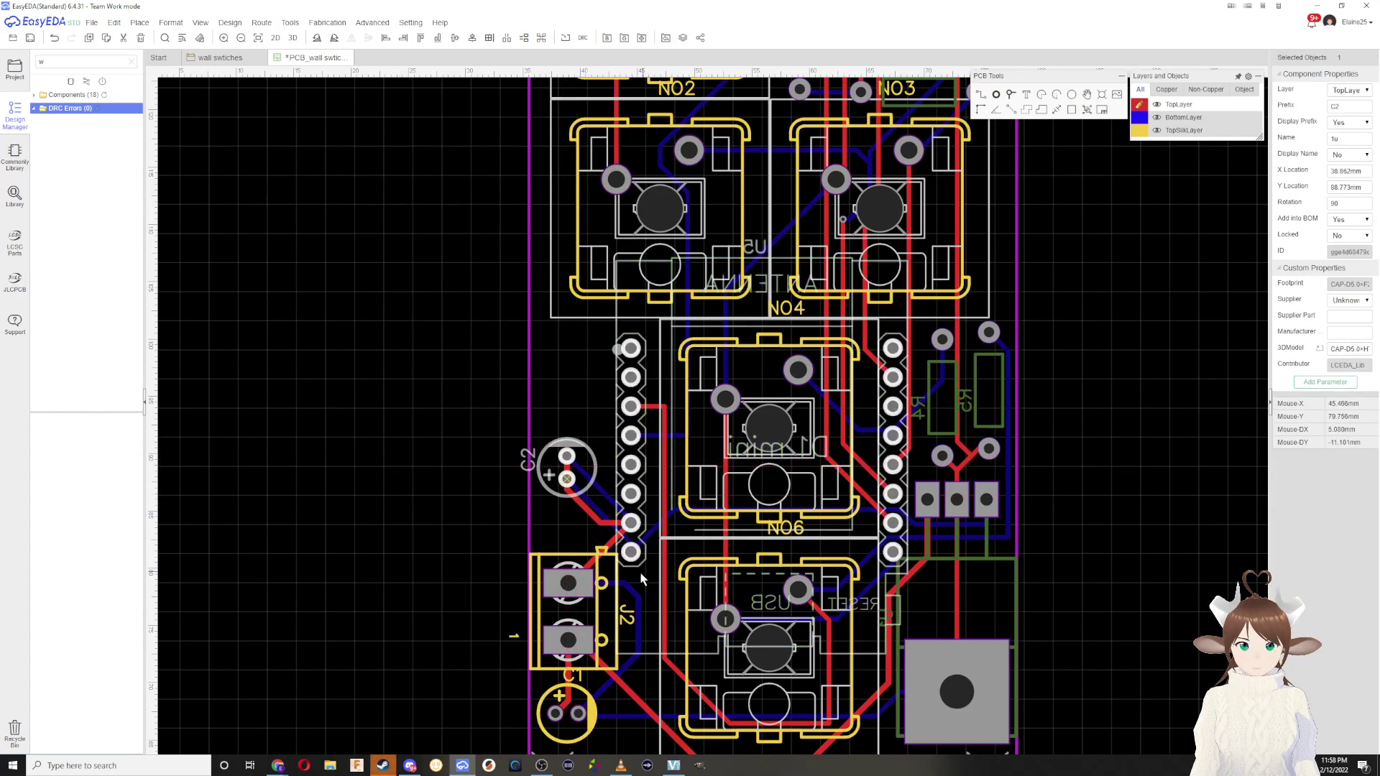
Step: Move terminal block J2 up beneath C2, and bring capacitor C1 up directly below J2
scroll(608, 601, "down", 3)
scroll(620, 558, "up", 3)
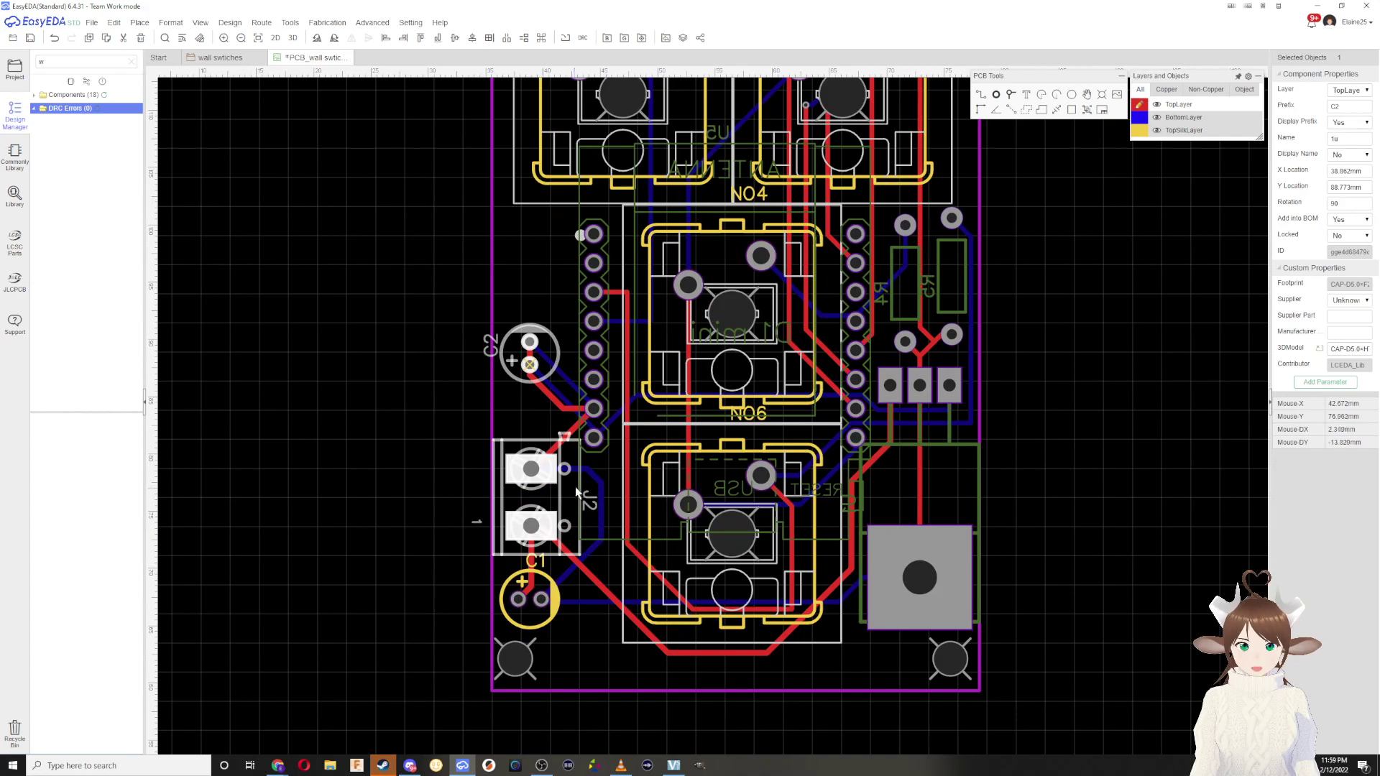
scroll(553, 444, "up", 2)
scroll(554, 444, "up", 2)
left_click_drag(554, 444, 537, 315)
right_click_drag(608, 389, 674, 189)
left_click(588, 594)
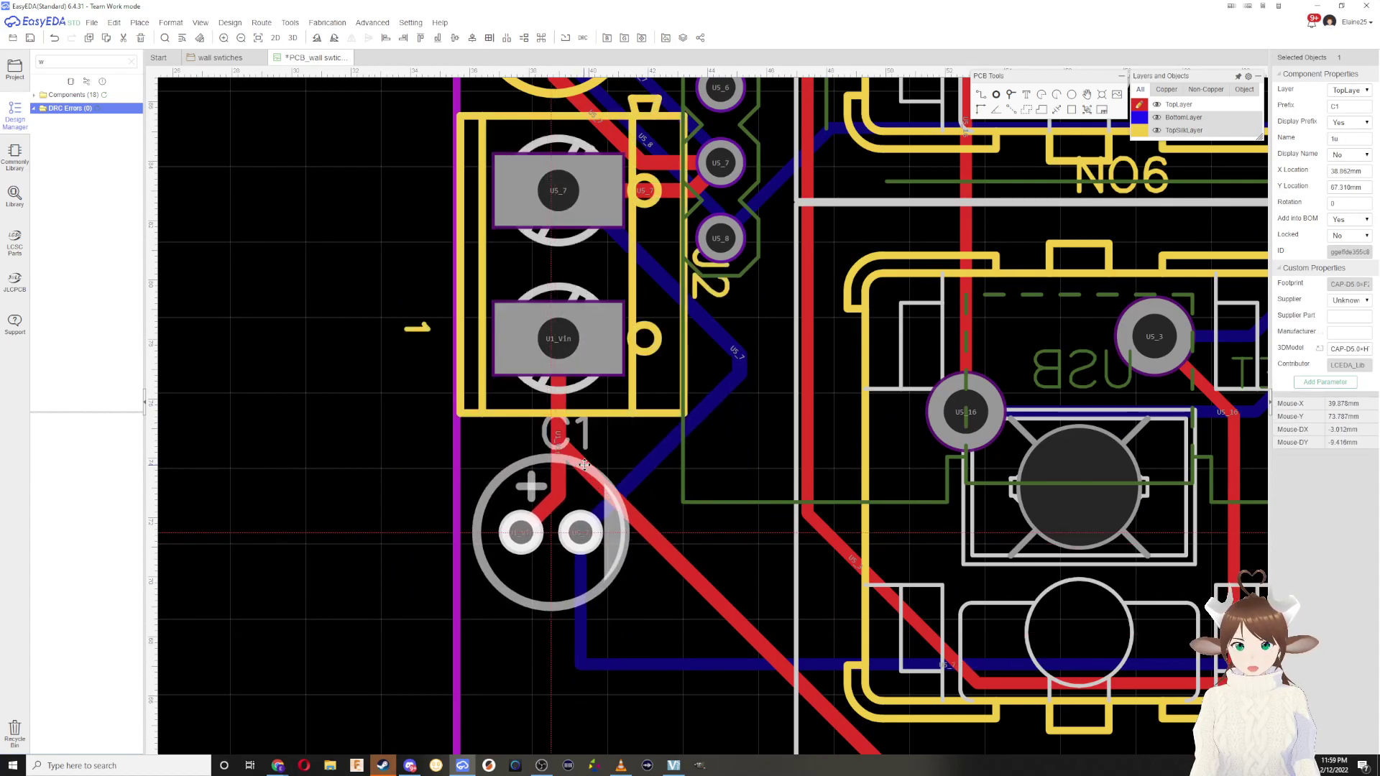
scroll(629, 611, "up", 2)
Step: Shorten the board by raising the outline's lower edge to just below NO6's outline
scroll(630, 611, "down", 5)
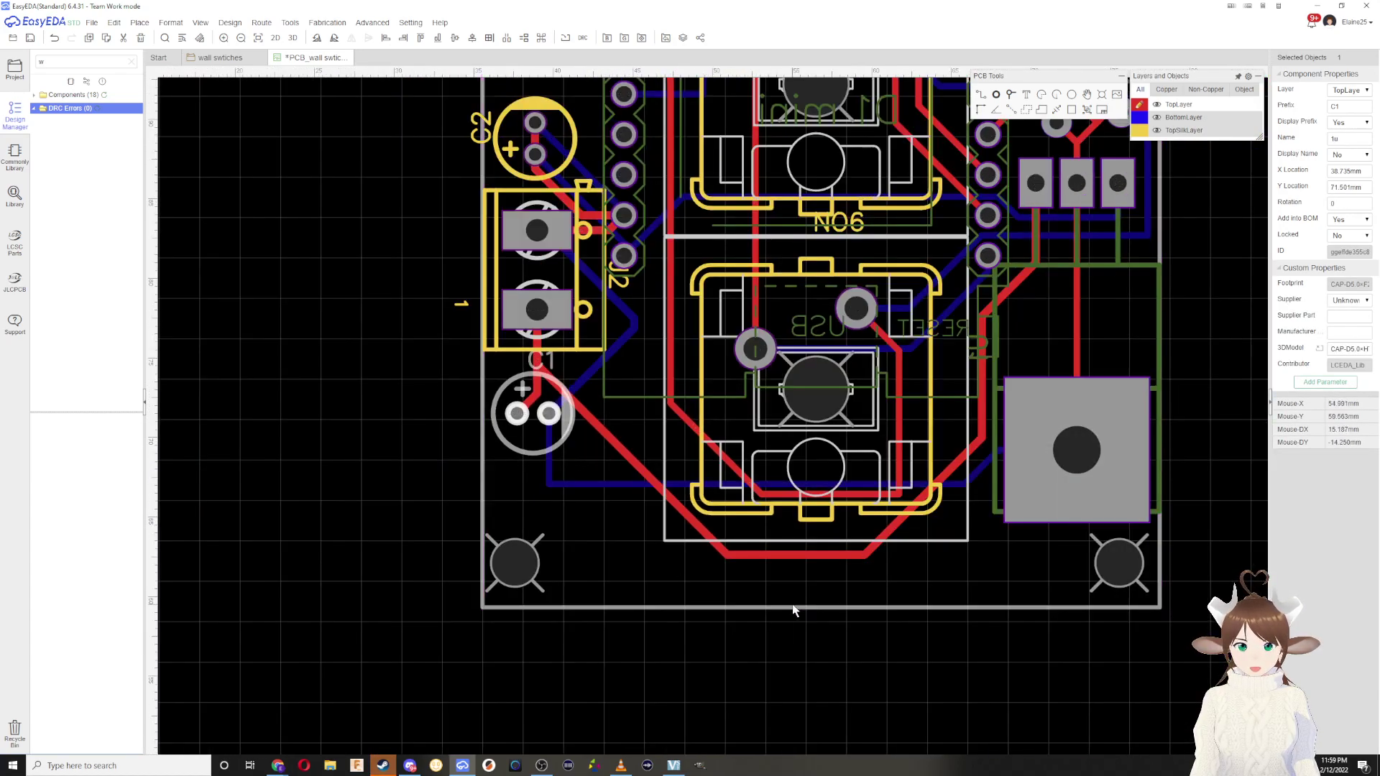
left_click(797, 607)
left_click_drag(798, 607, 782, 545)
scroll(1068, 470, "down", 3)
Step: Move resistors R4 and R5 up, away from U1's pads, placing R5 at about X 76.073 mm, Y 96.520 mm
right_click_drag(1084, 437, 939, 609)
scroll(953, 521, "up", 2)
left_click(913, 377)
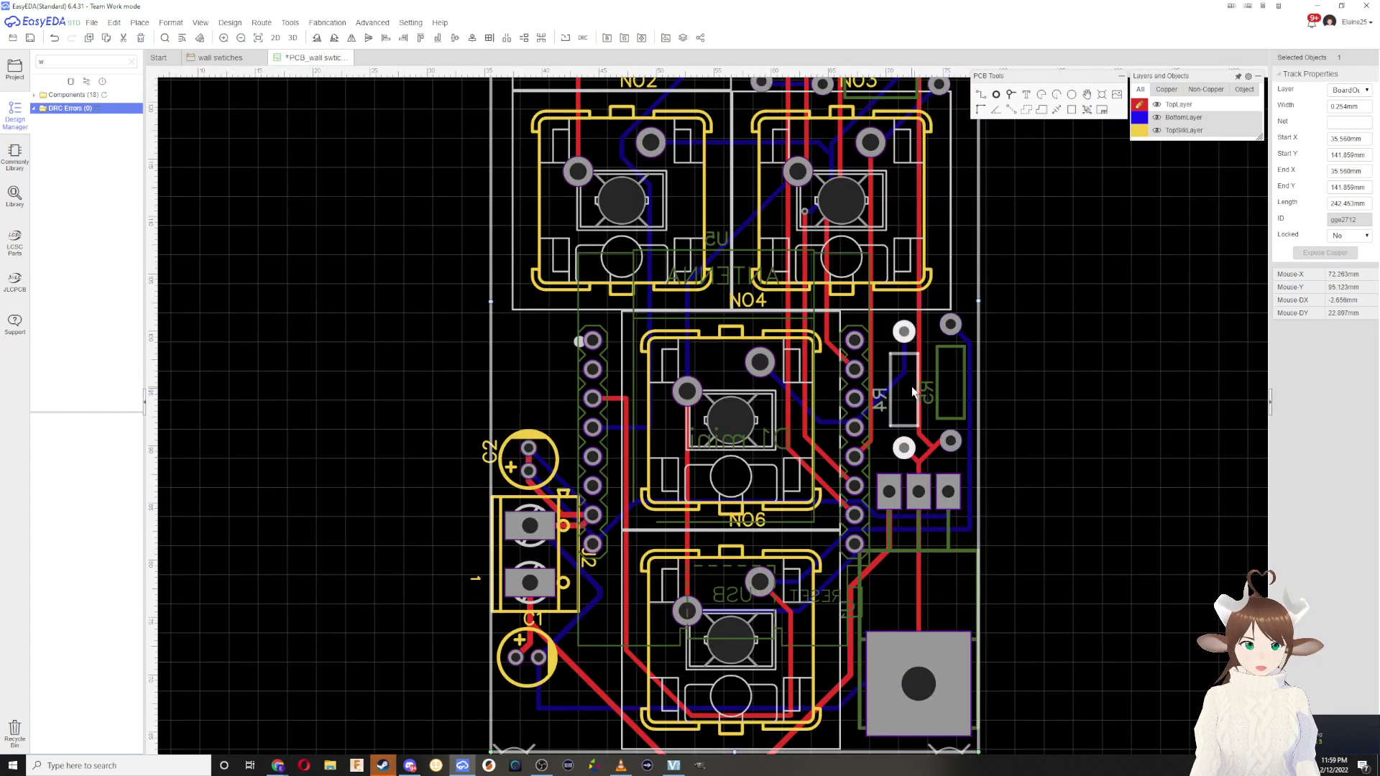
left_click_drag(912, 377, 949, 354)
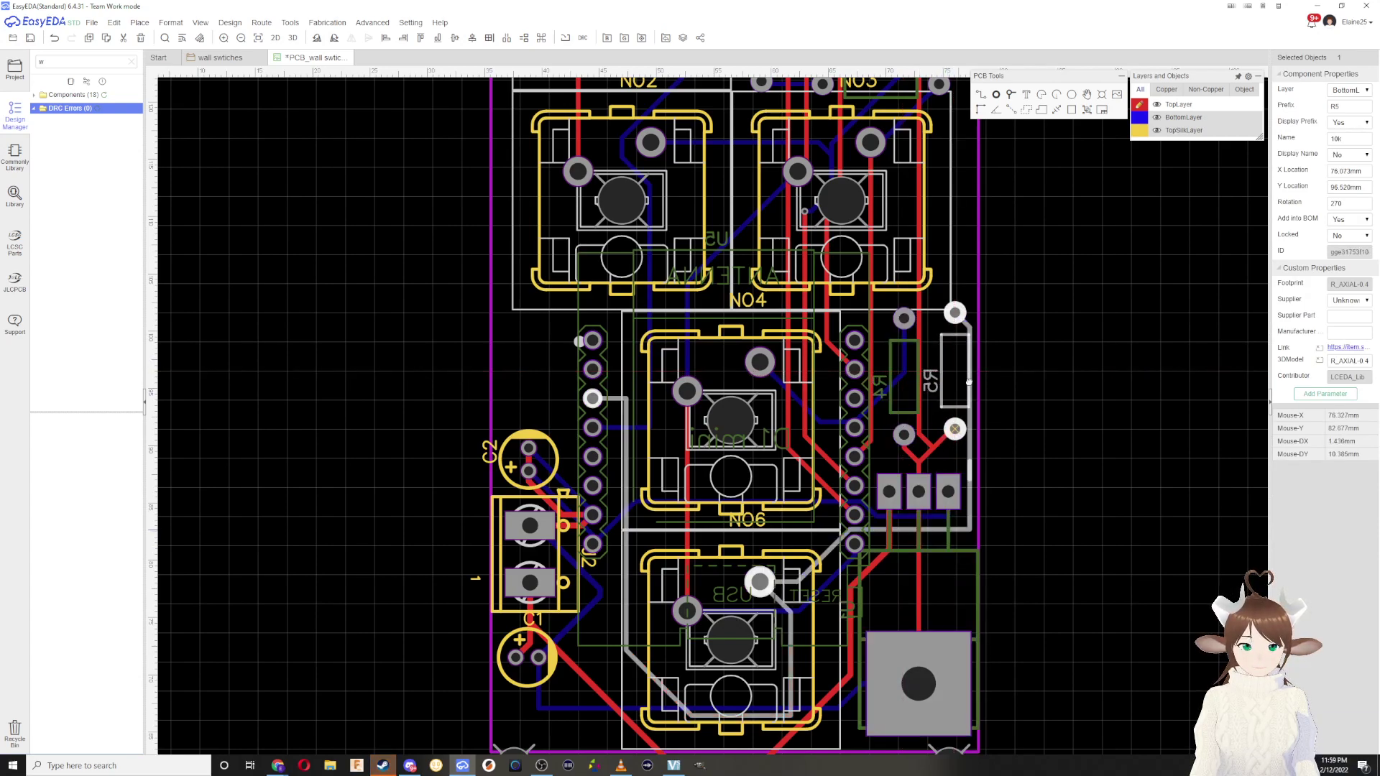
Step: Move both lower mounting holes up inside the shortened board outline, and shift regulator U1 up toward R4 and R5
right_click_drag(853, 696, 865, 530)
left_click_drag(542, 599, 545, 560)
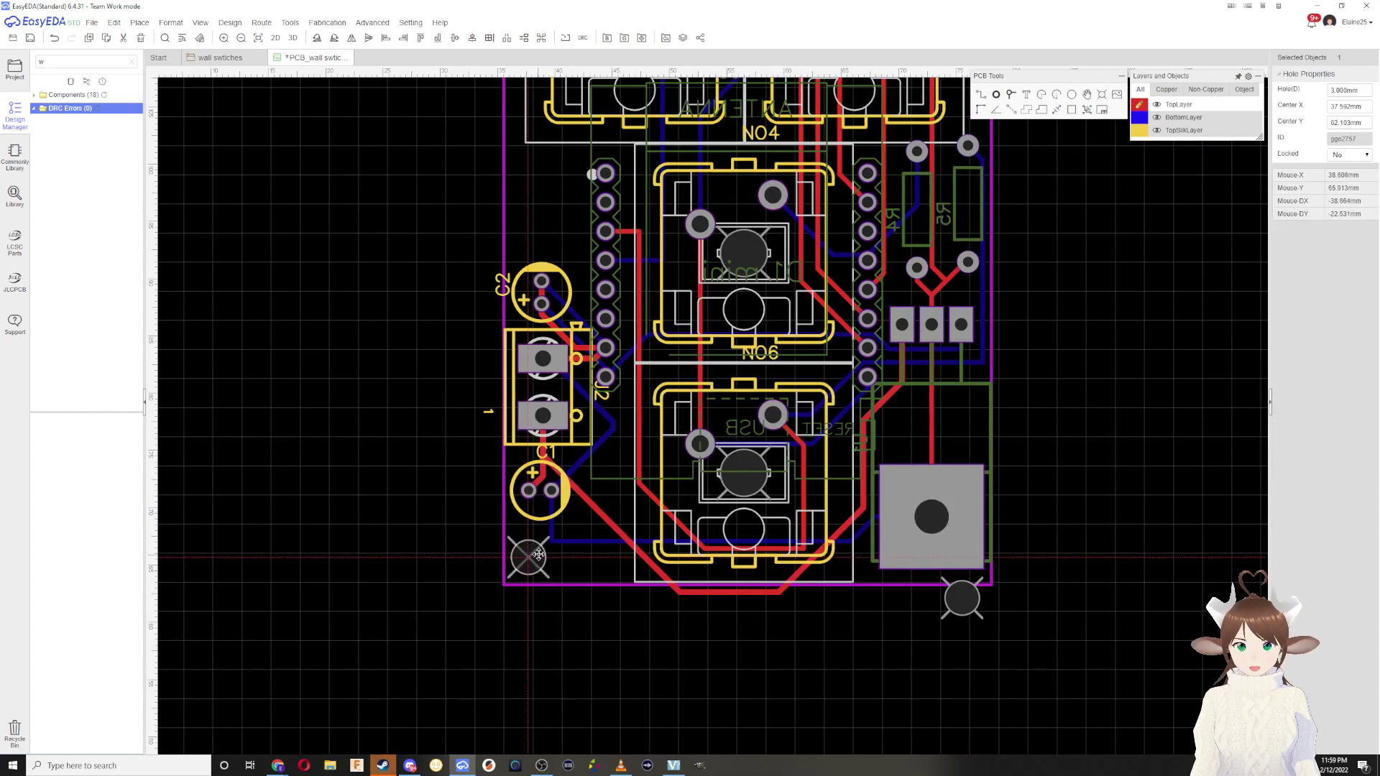
left_click_drag(963, 590, 969, 550)
right_click_drag(964, 450, 950, 570)
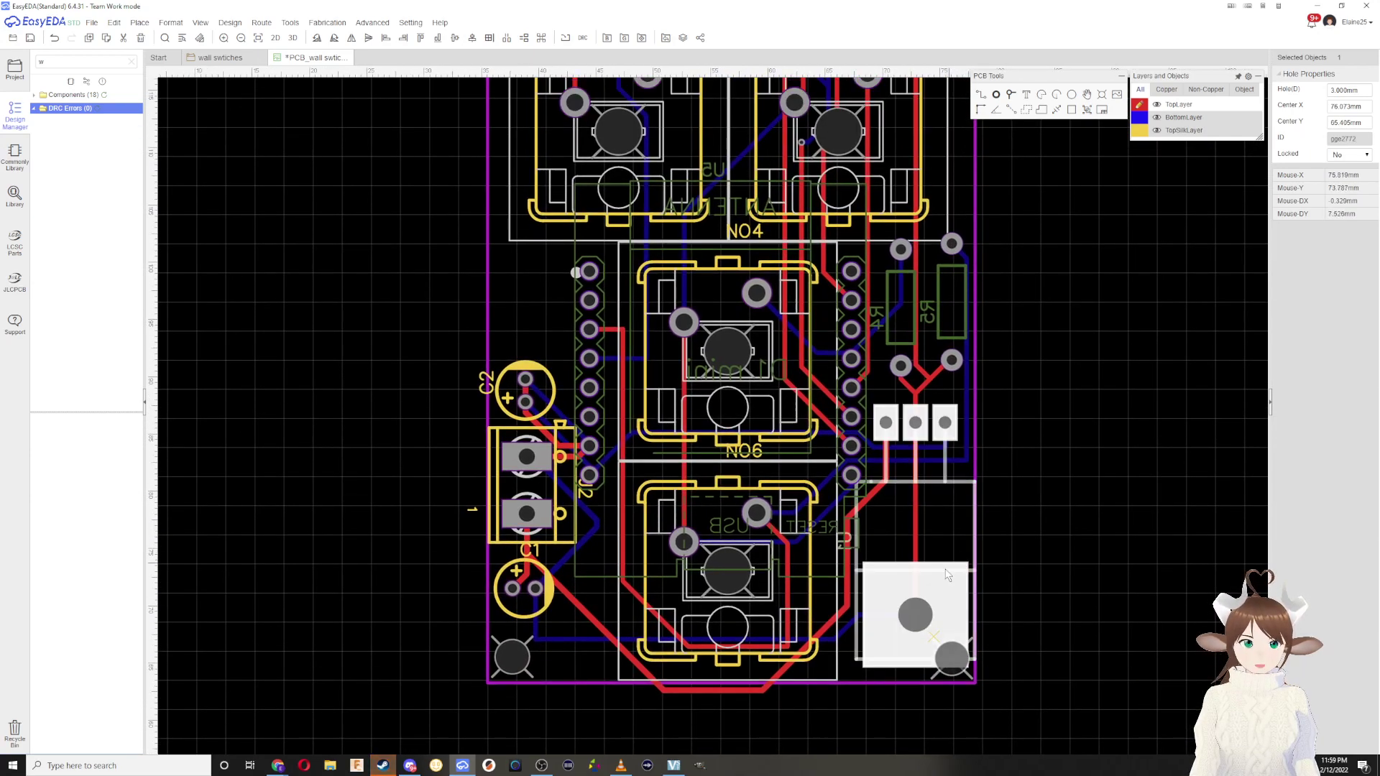
left_click_drag(915, 424, 912, 389)
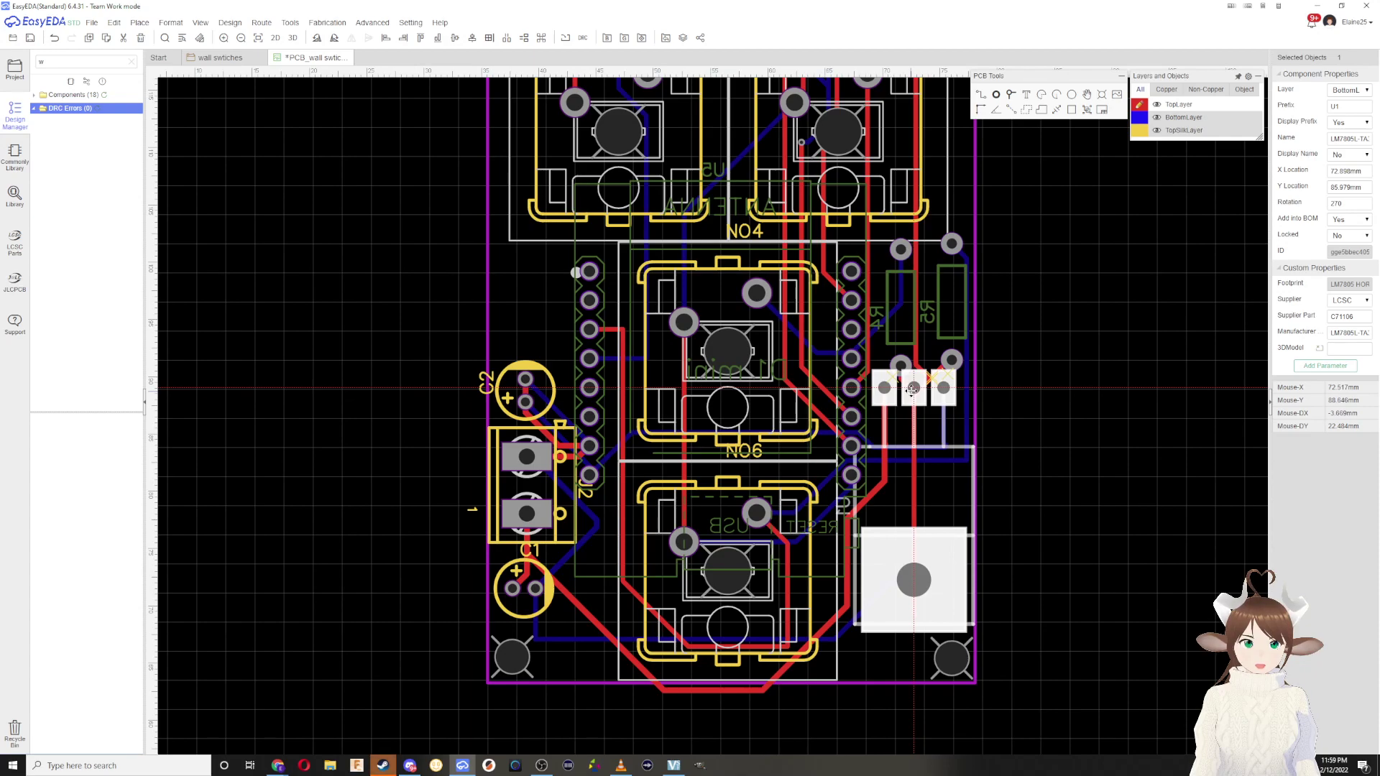
Step: Move R4 across the board to above C2 at X 37.846 mm, Y 98.044 mm, and raise R5 to Y 97.917 mm
left_click_drag(913, 306, 529, 289)
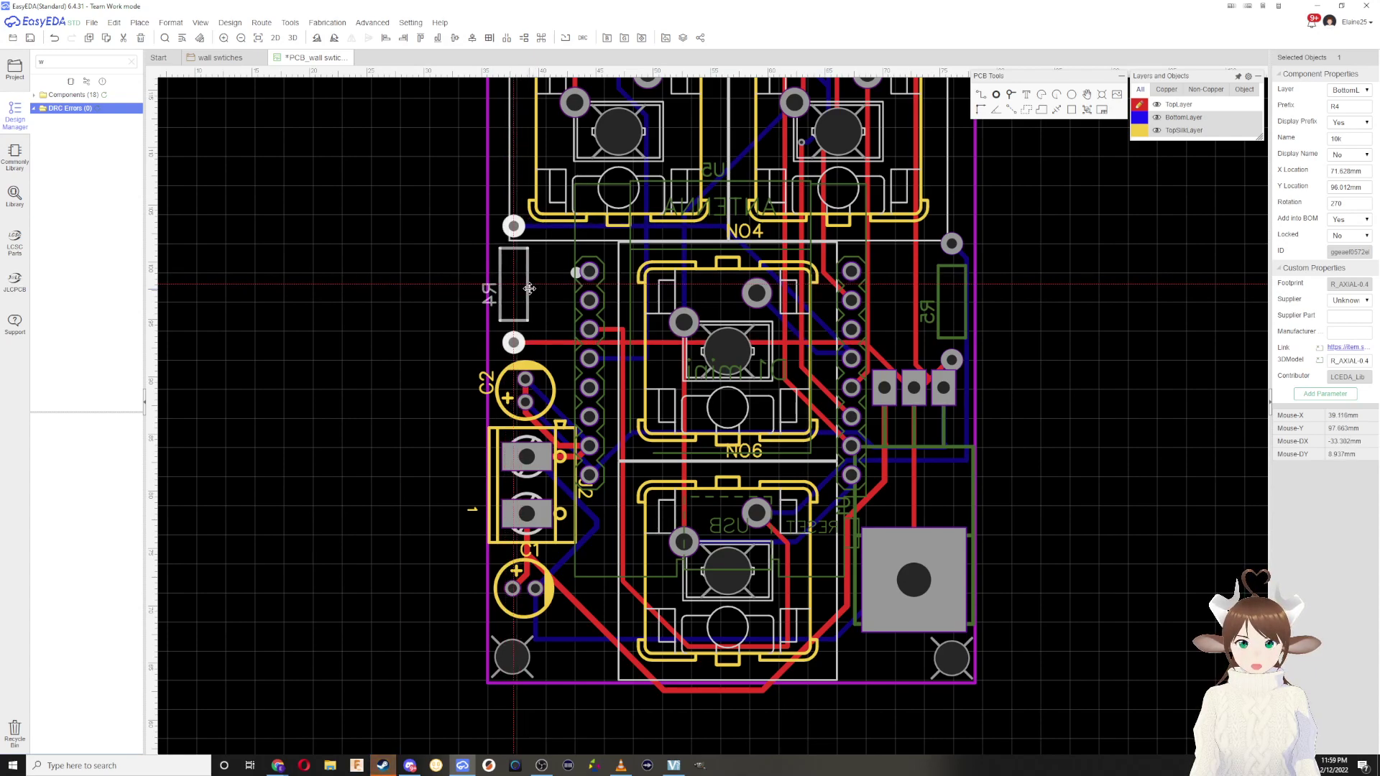
left_click(962, 277)
scroll(967, 277, "down", 5)
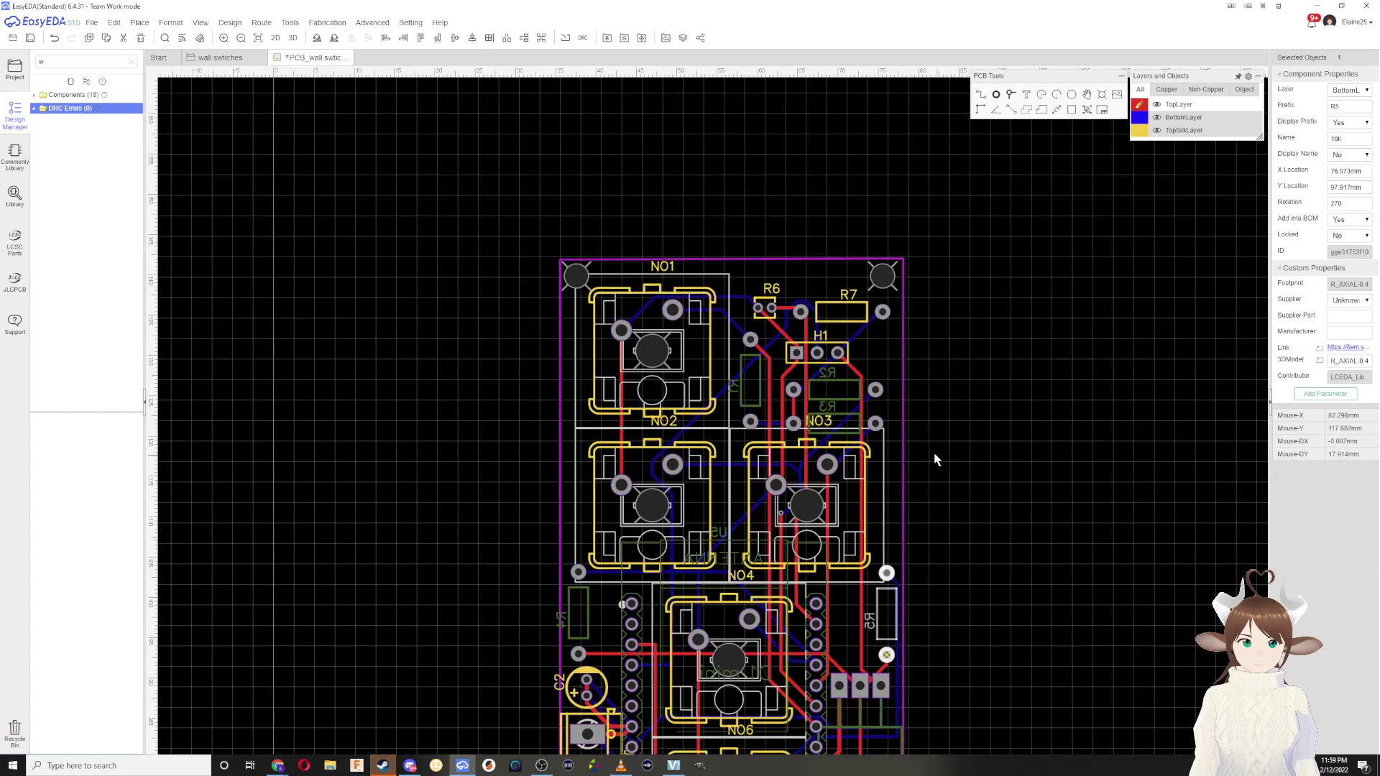
scroll(881, 405, "up", 2)
right_click_drag(1023, 591, 1071, 379)
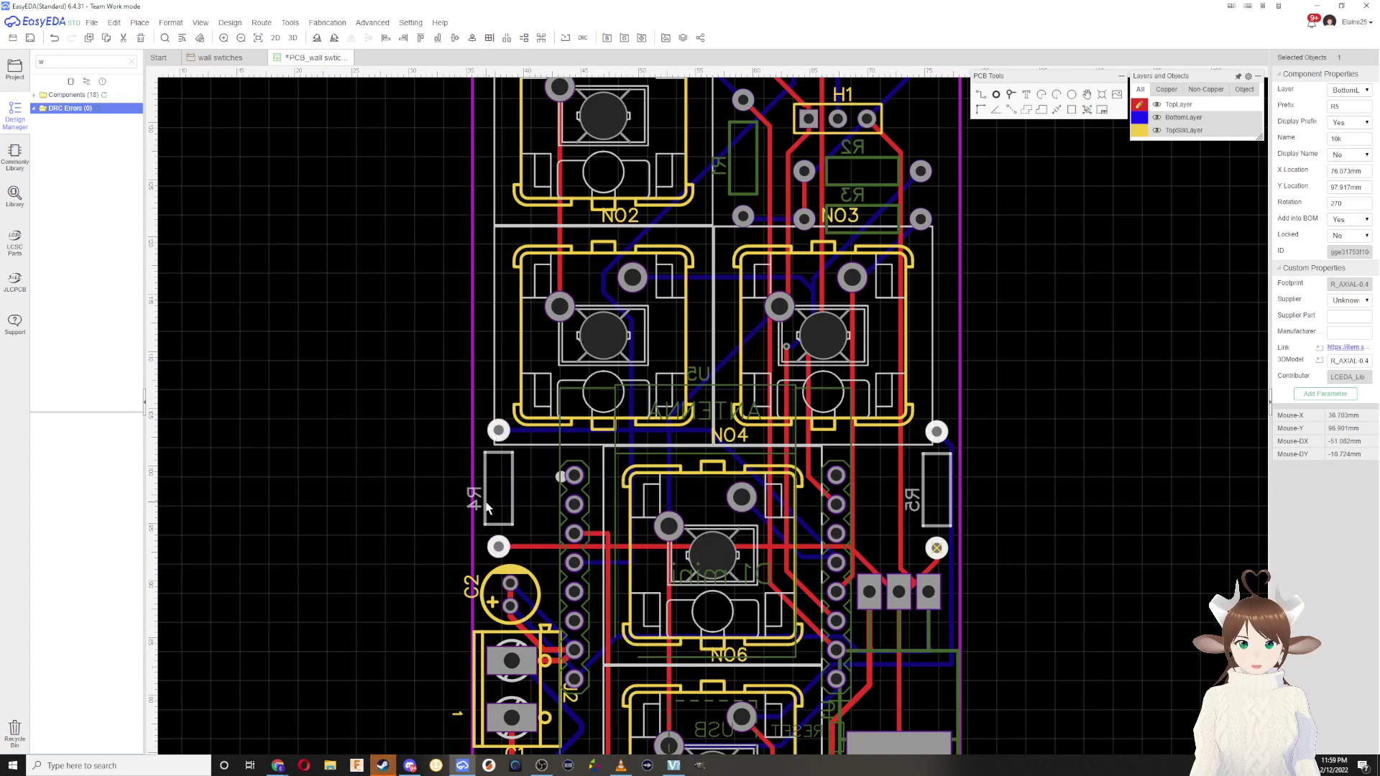
left_click_drag(494, 509, 495, 505)
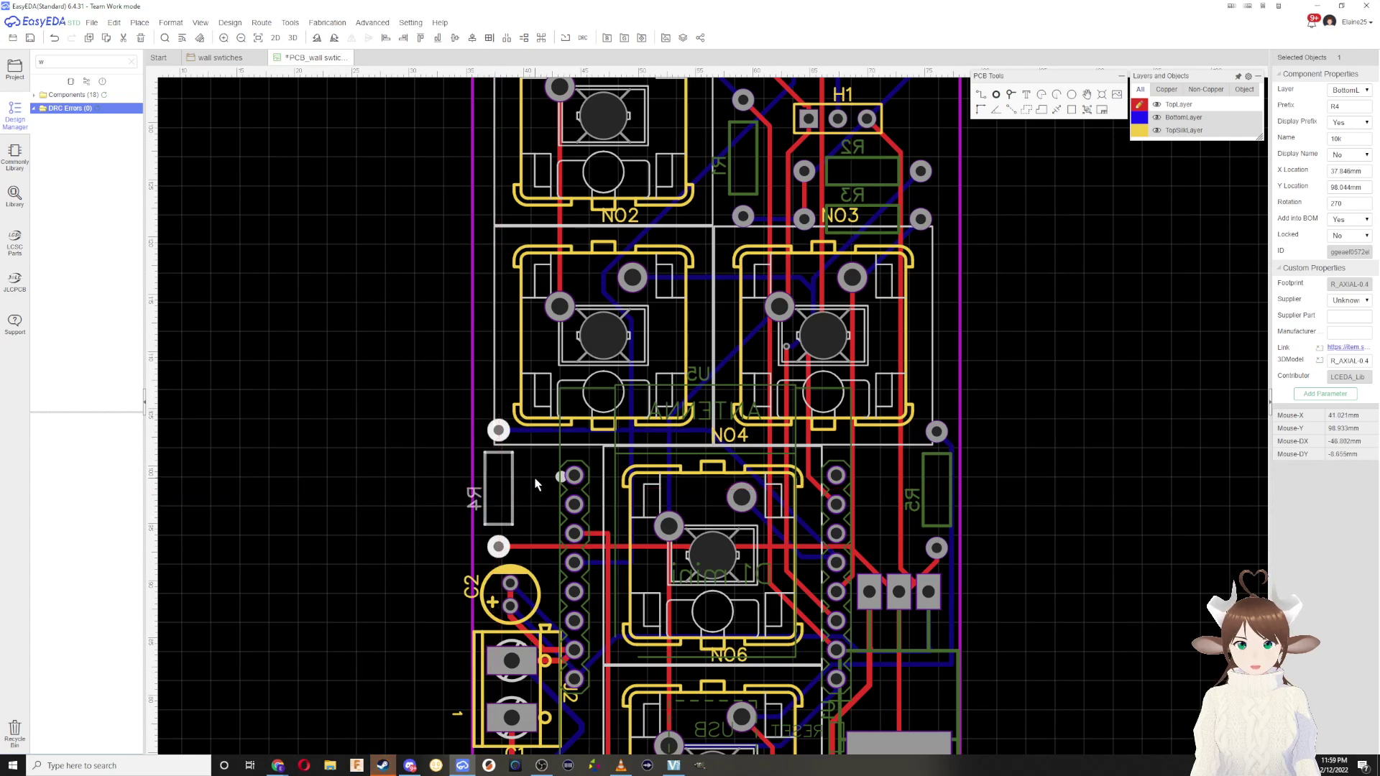
Step: Autoroute the rearranged board with the cloud router on the top and bottom layers, and dismiss the routing summary
scroll(551, 515, "down", 1)
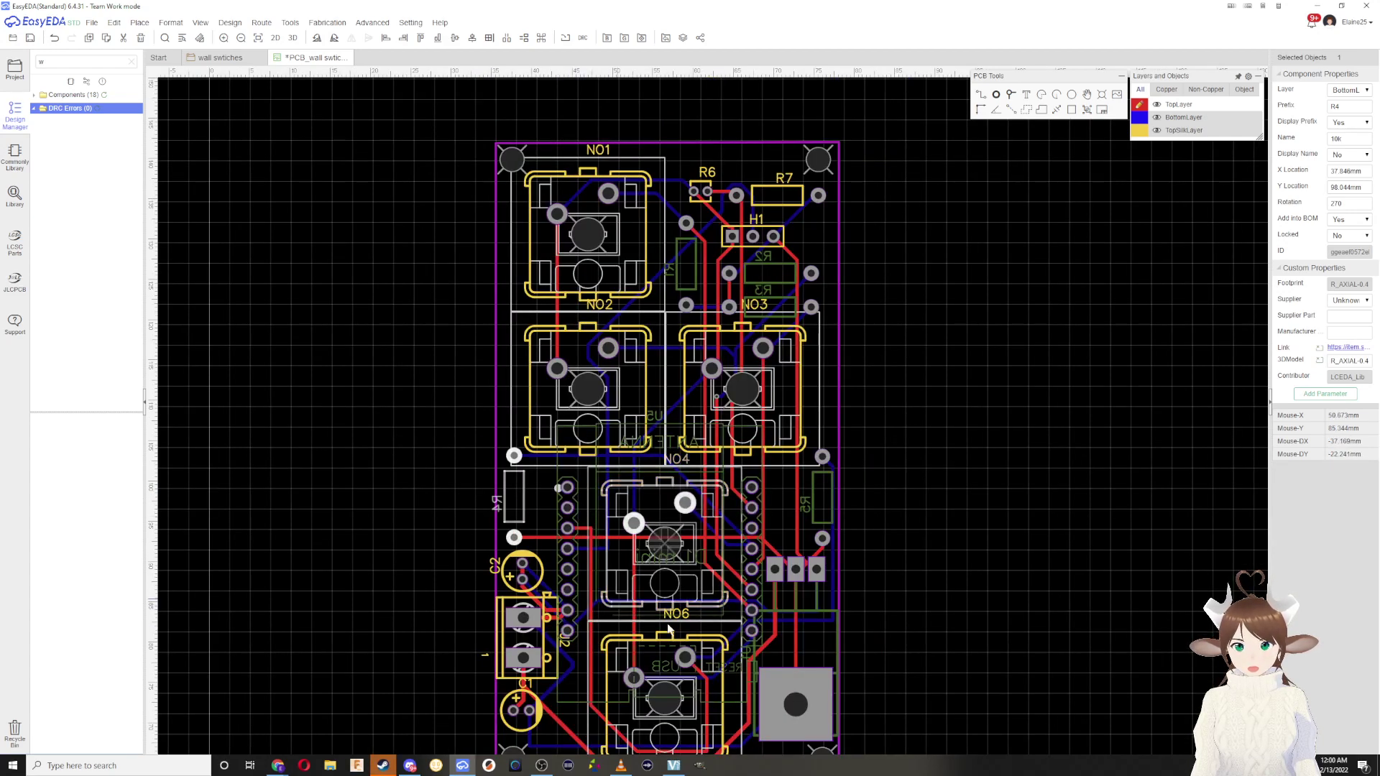
left_click(201, 22)
left_click(270, 41)
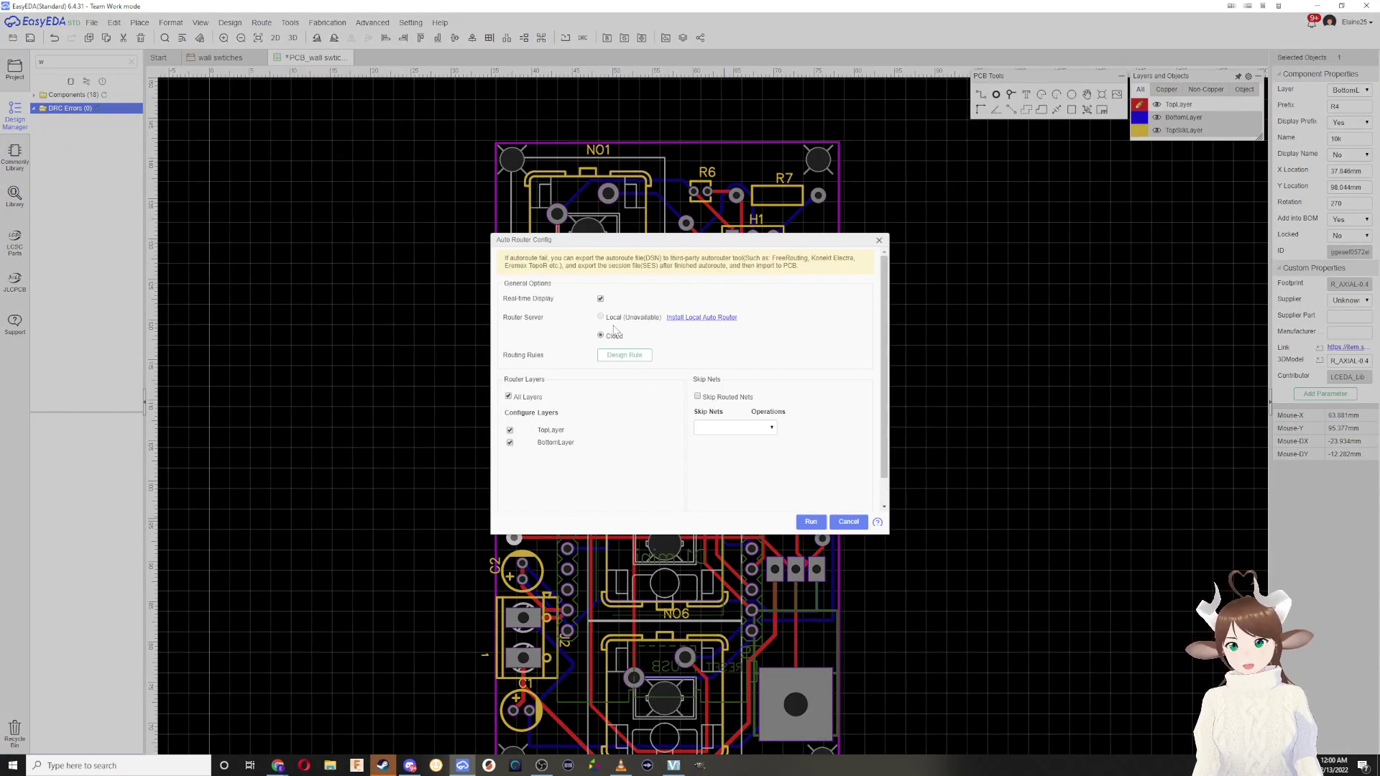
left_click(810, 522)
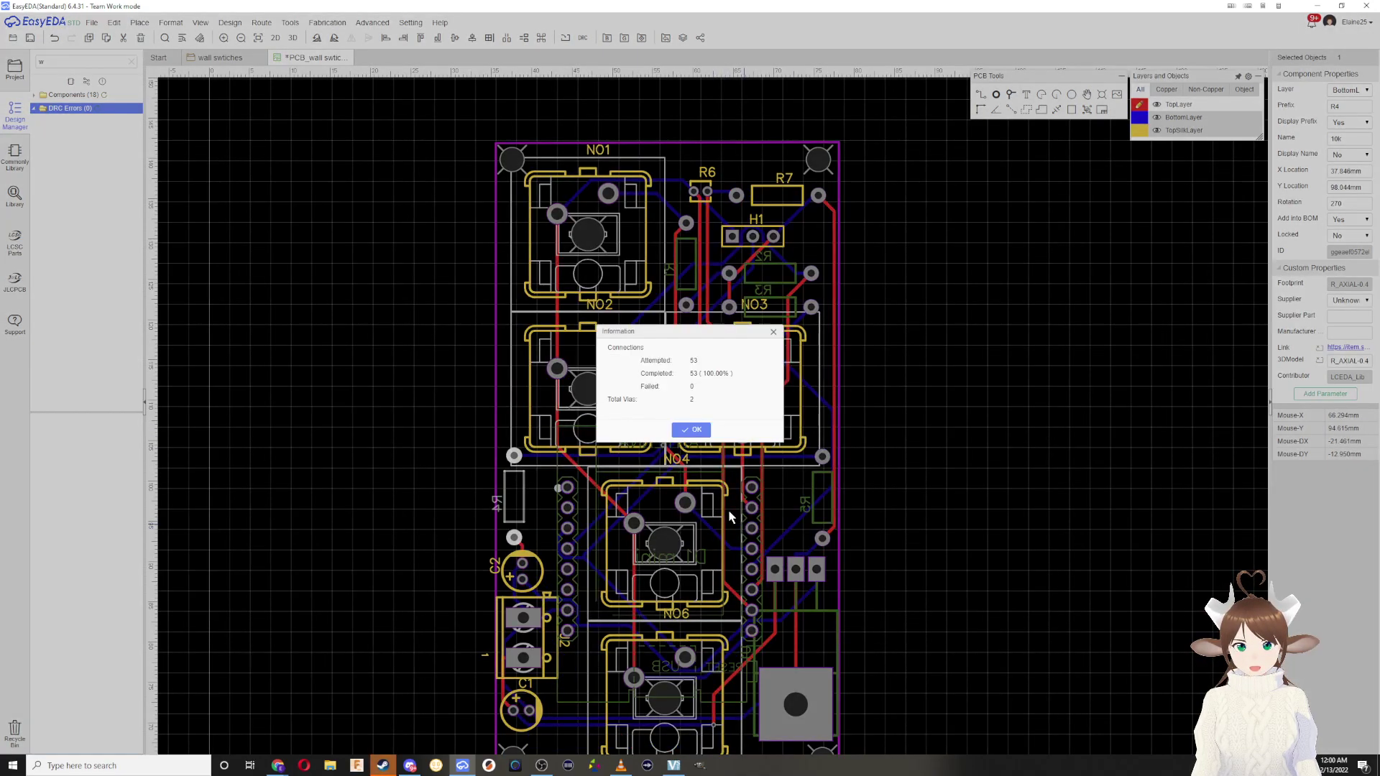
left_click(693, 430)
Step: Check the autorouted tracks around the switches, headers and U1, and save the PCB
scroll(711, 489, "down", 2)
scroll(817, 620, "up", 4)
scroll(713, 617, "up", 2)
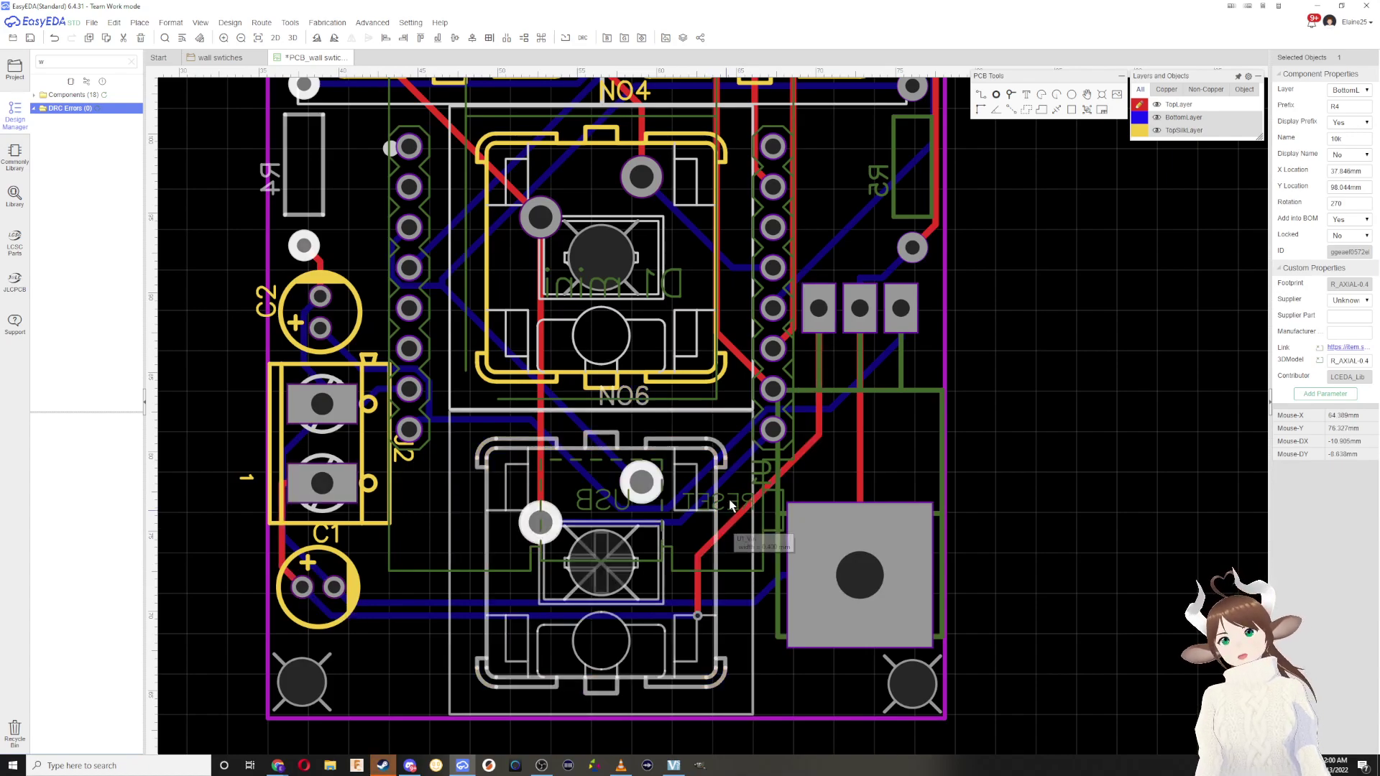
scroll(910, 402, "down", 3)
scroll(910, 403, "up", 4)
right_click_drag(947, 275, 966, 552)
scroll(966, 552, "down", 2)
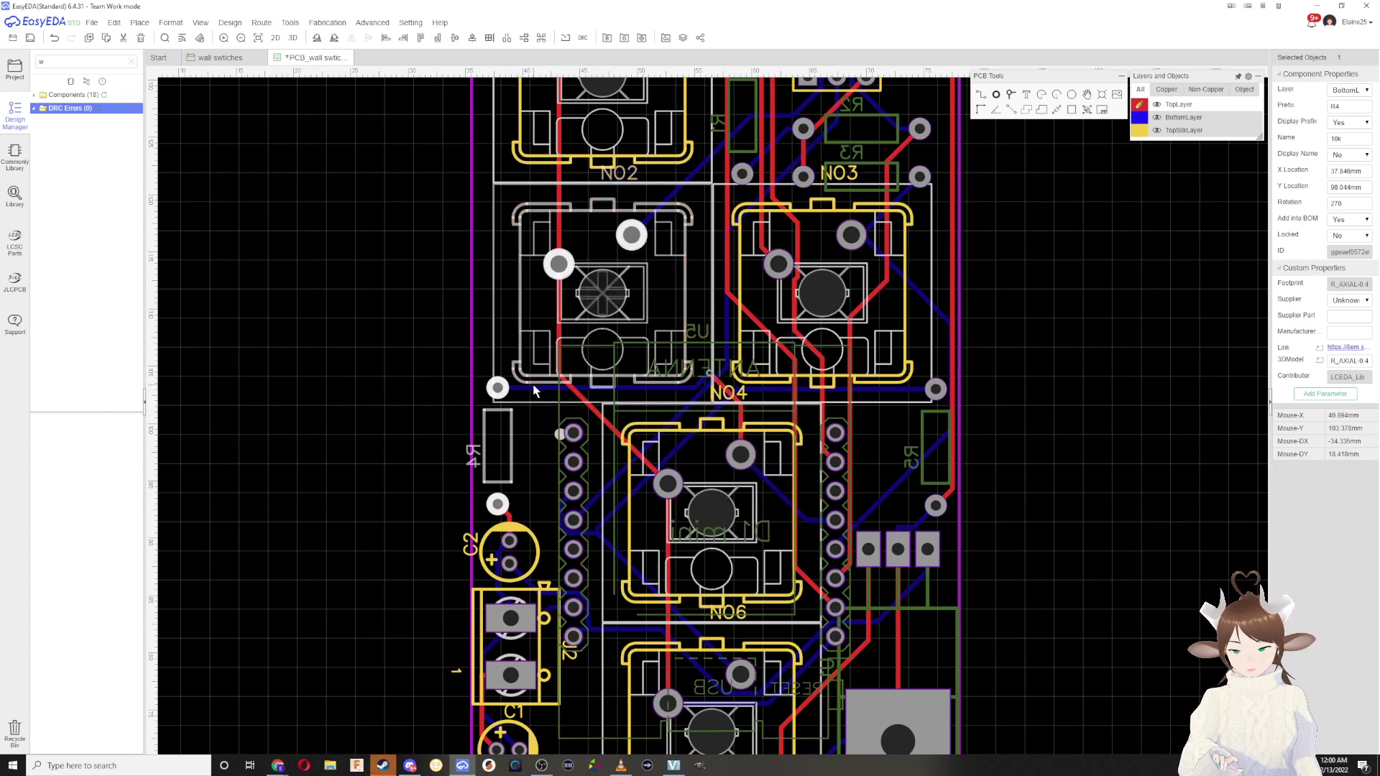
key("ctrl+s")
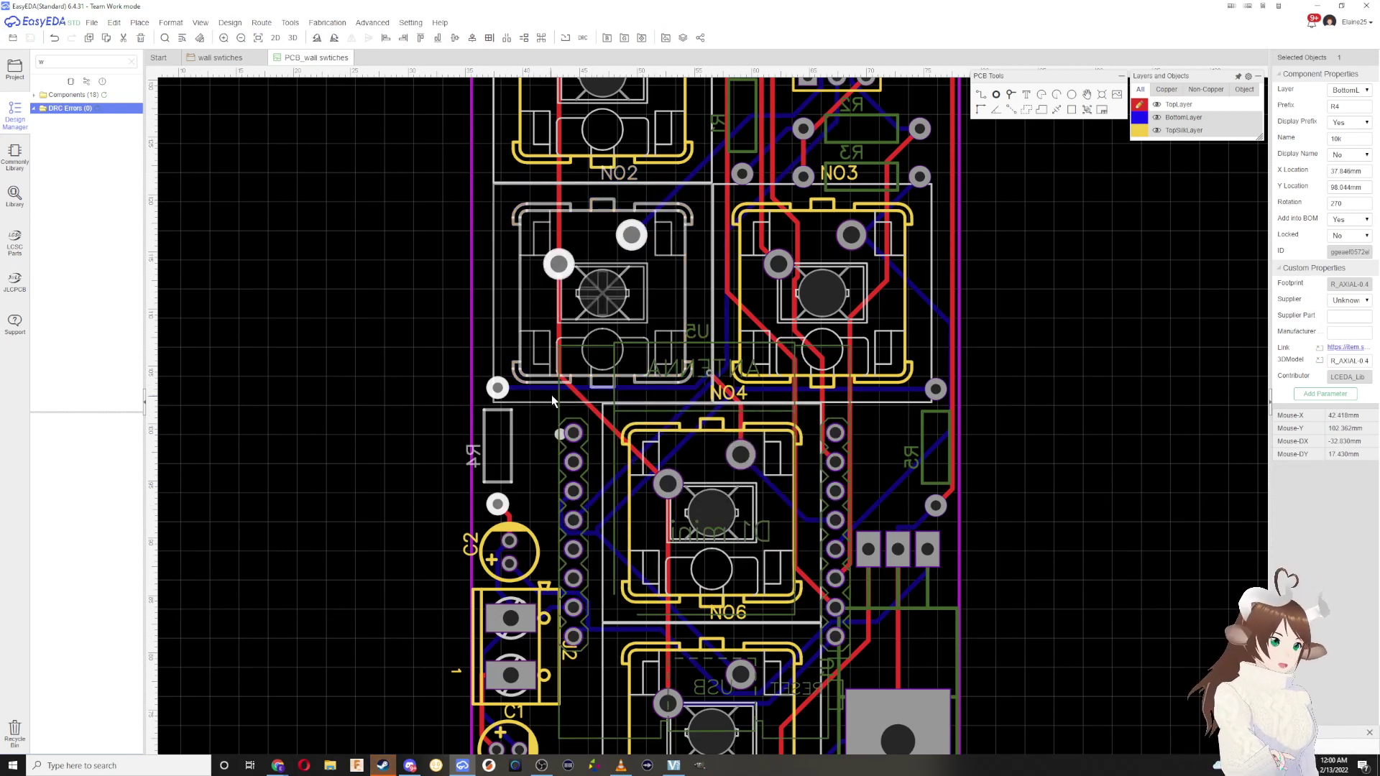
scroll(875, 338, "down", 2)
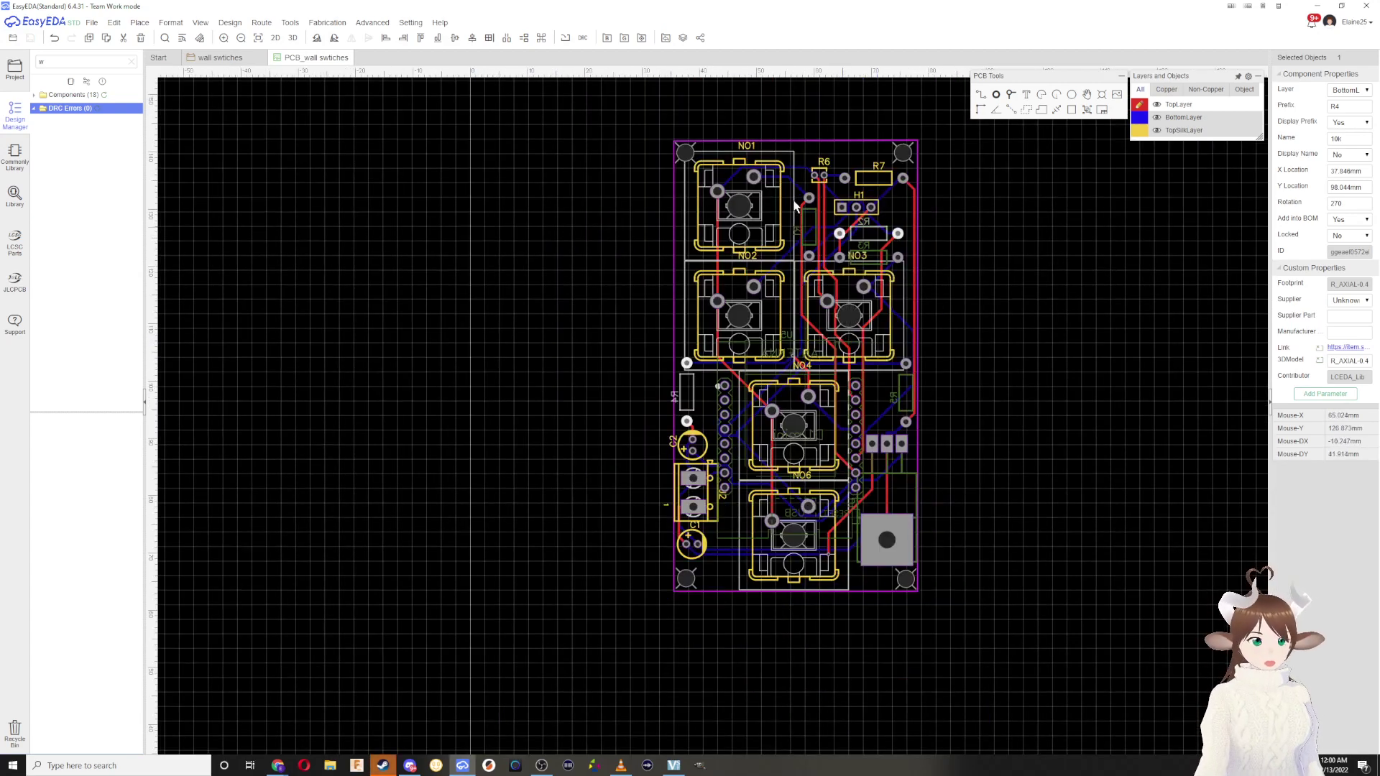
Step: Preview the board's Gerber fabrication options without running a design rule check, and close the preview
mouse_move(338, 27)
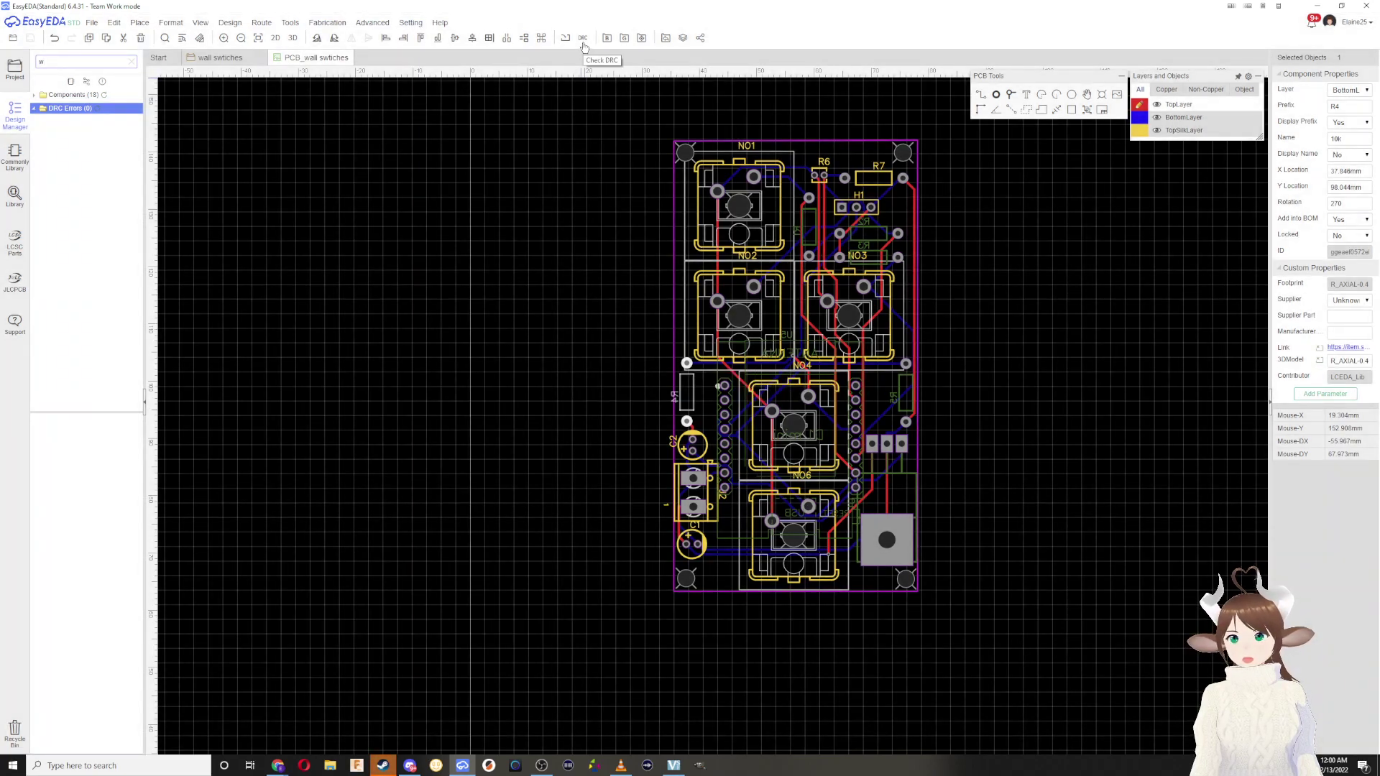
left_click(613, 38)
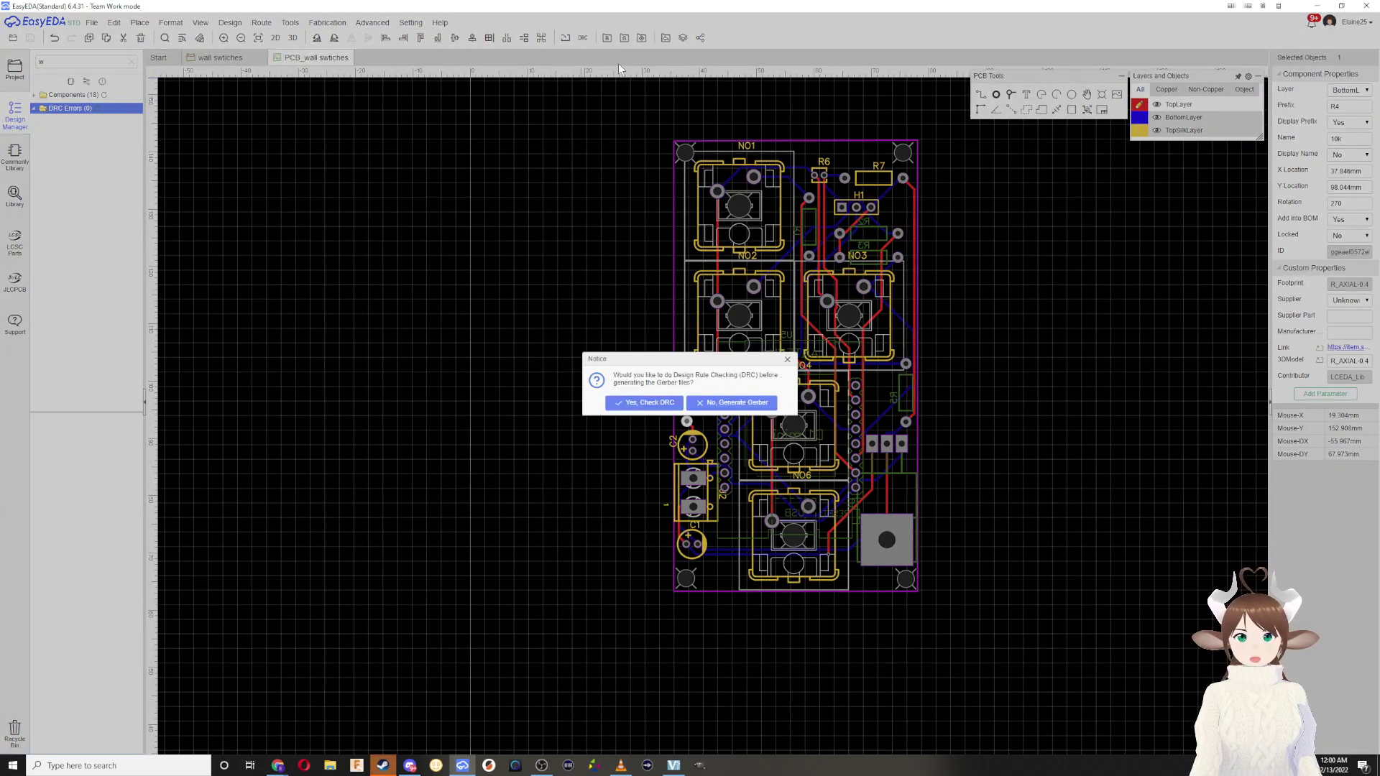
left_click(729, 403)
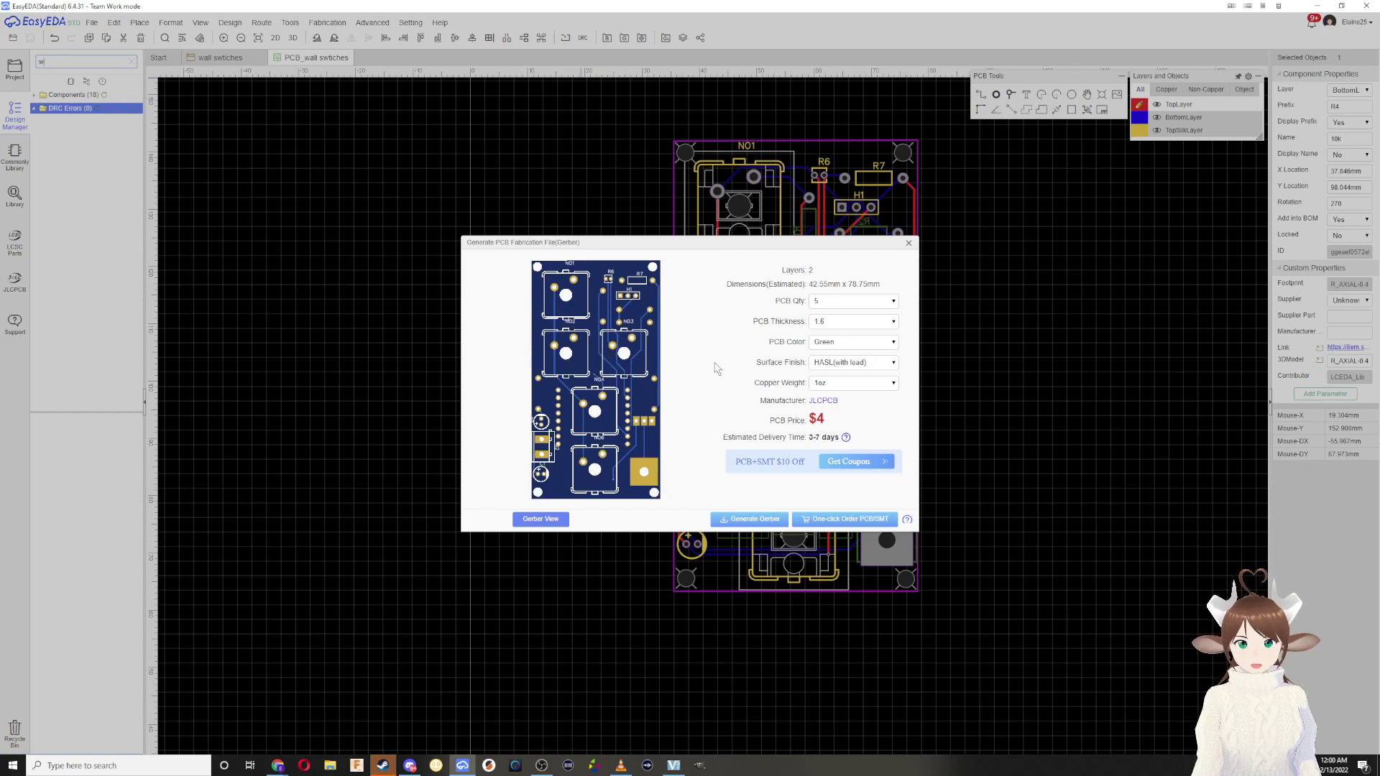
left_click(909, 243)
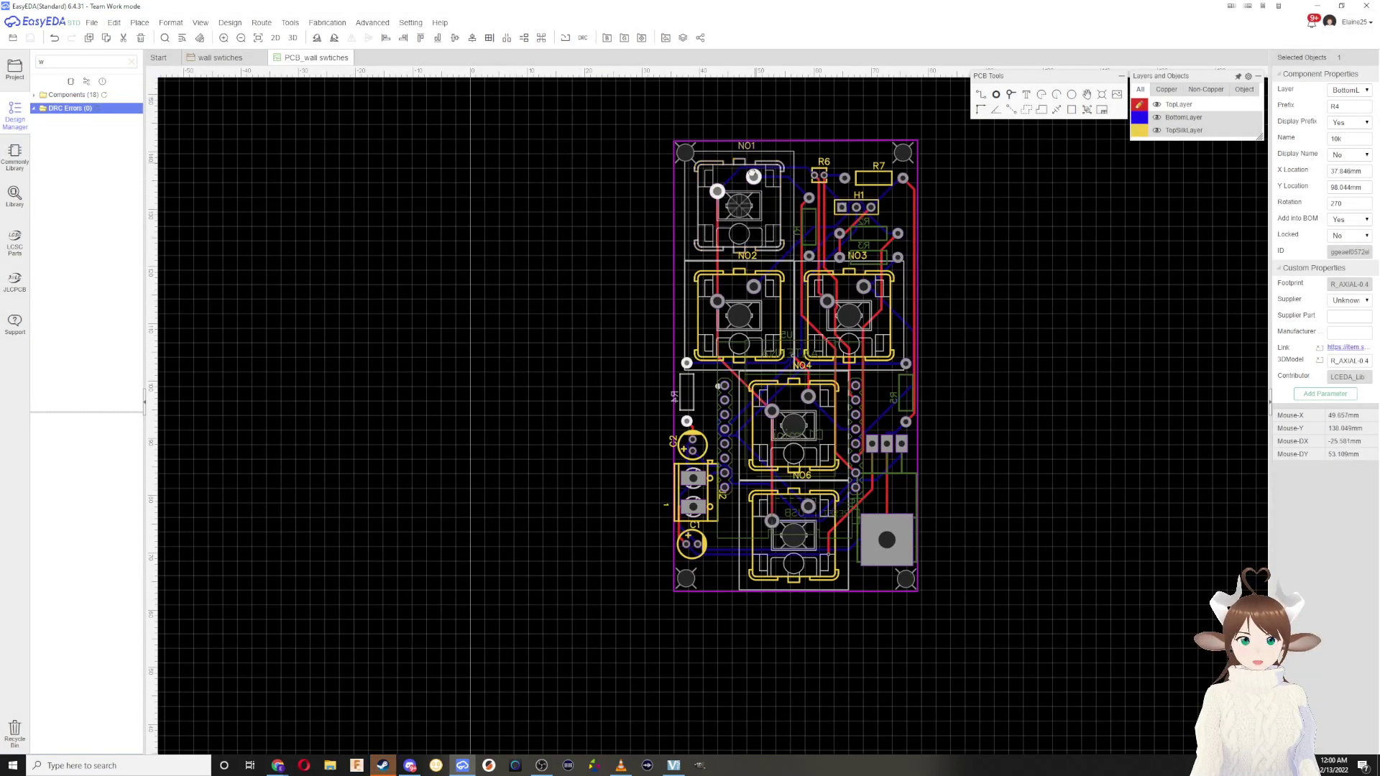
Step: Lower the board's upper-left mounting hole to Y 139.446 mm and align the upper-right hole with it horizontally
scroll(670, 242, "up", 3)
left_click(680, 257)
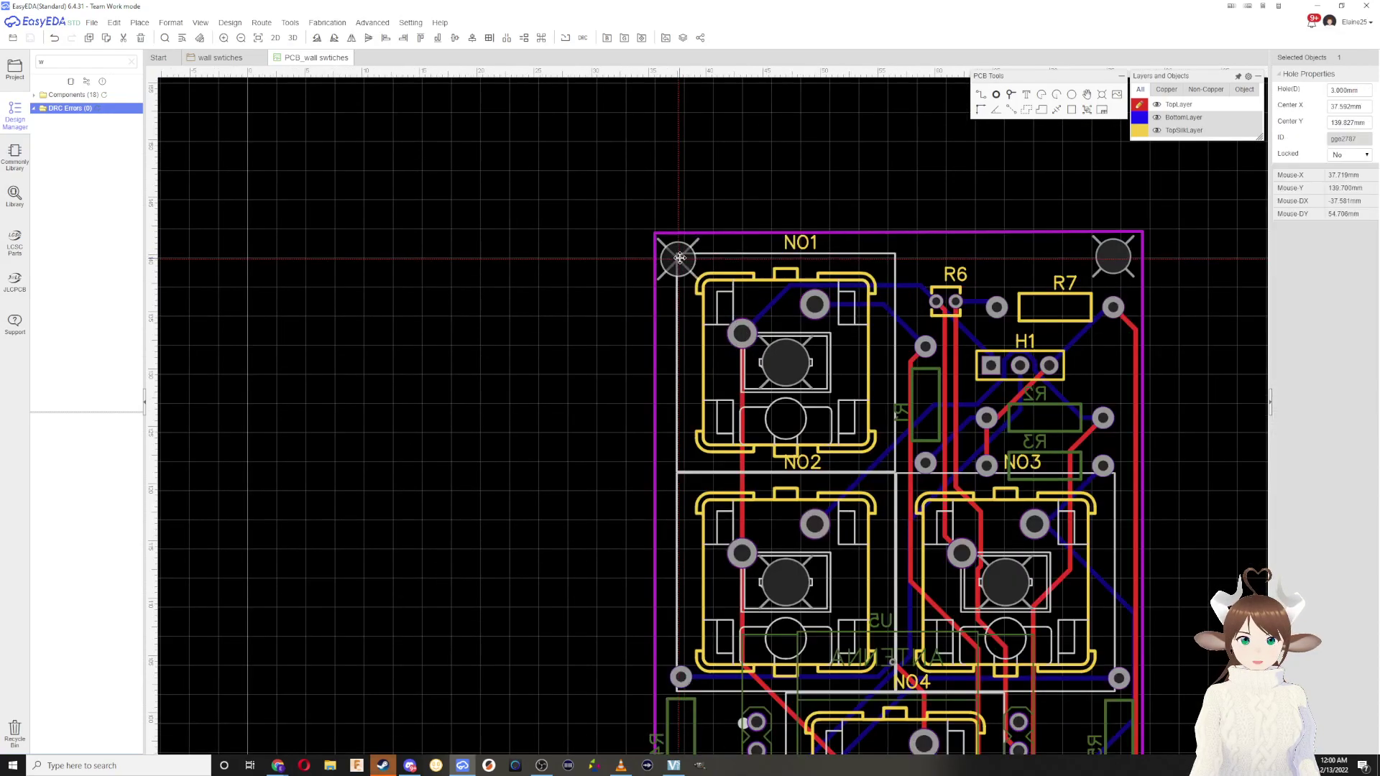
left_click_drag(680, 258, 679, 262)
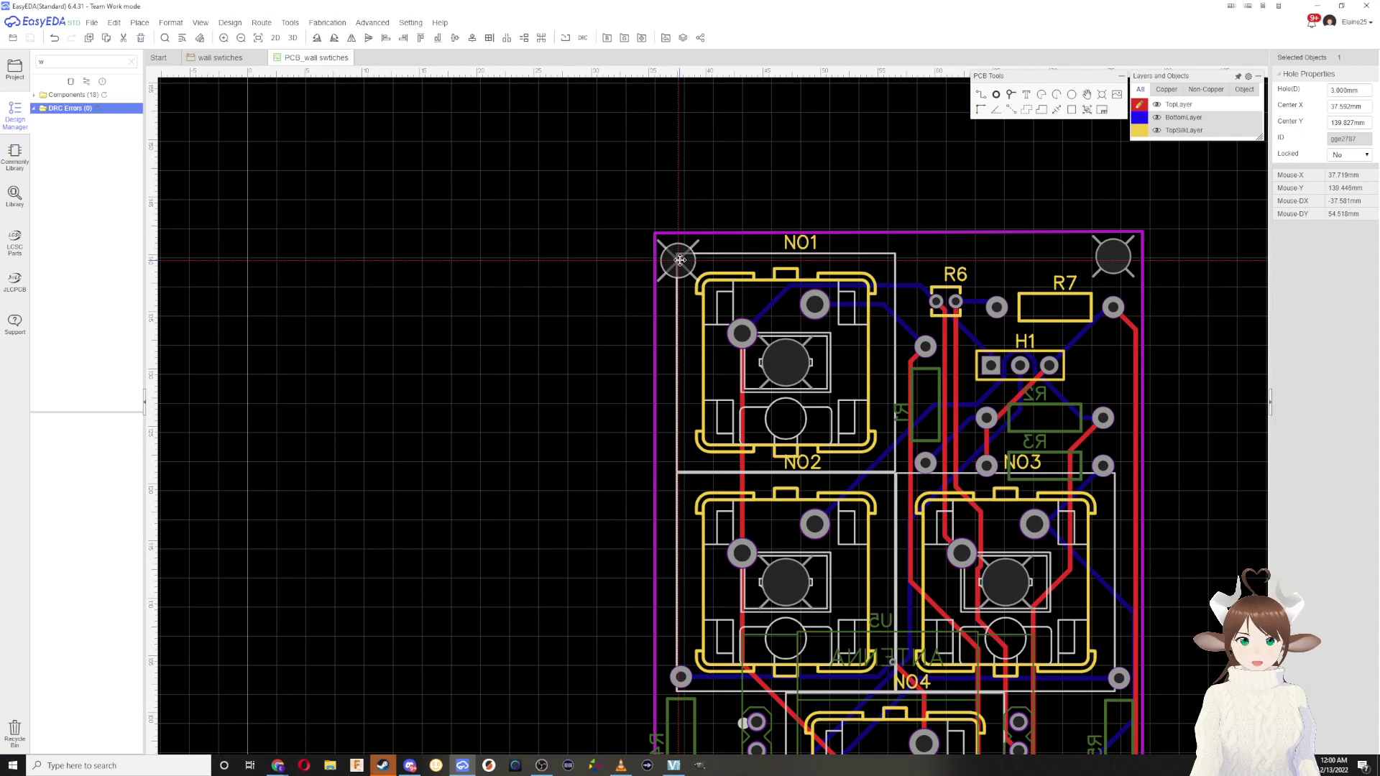
left_click(1114, 257, "ctrl")
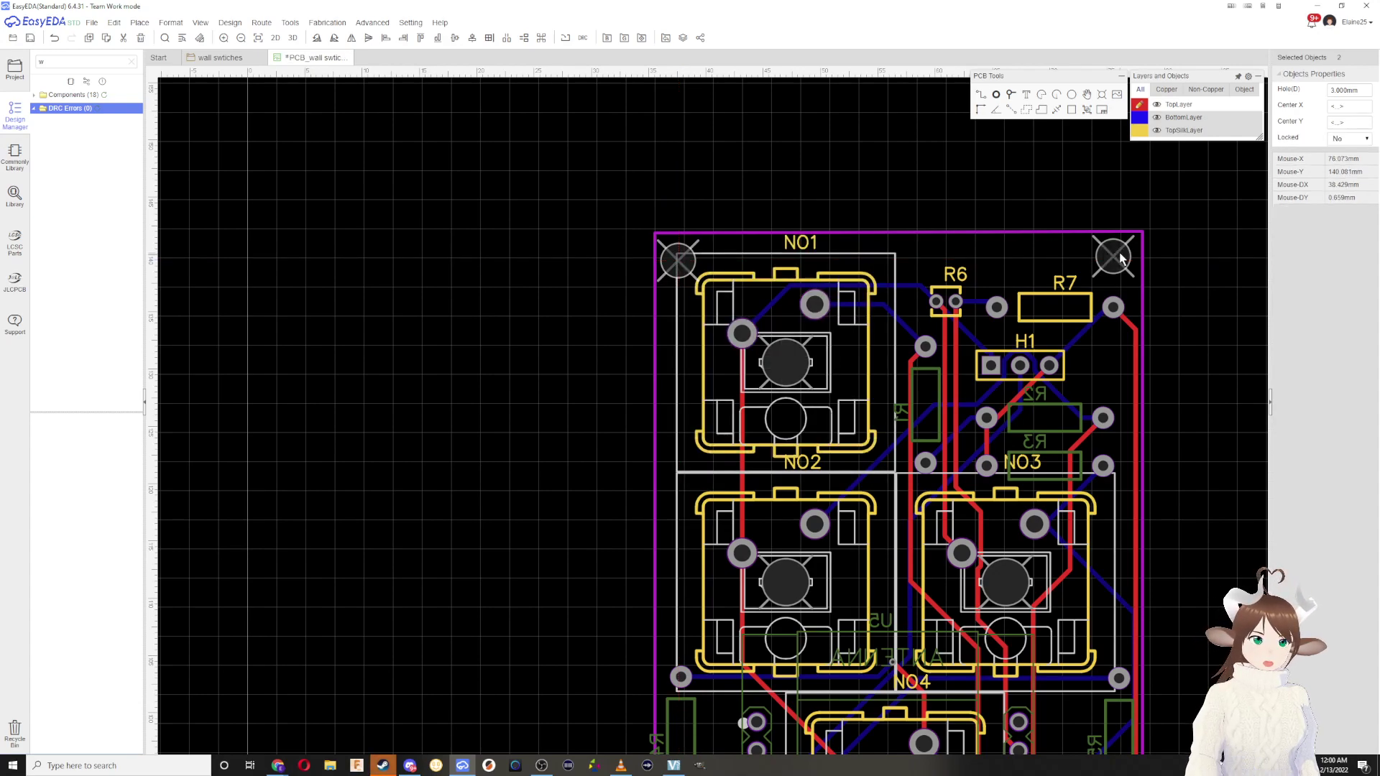
left_click(436, 40)
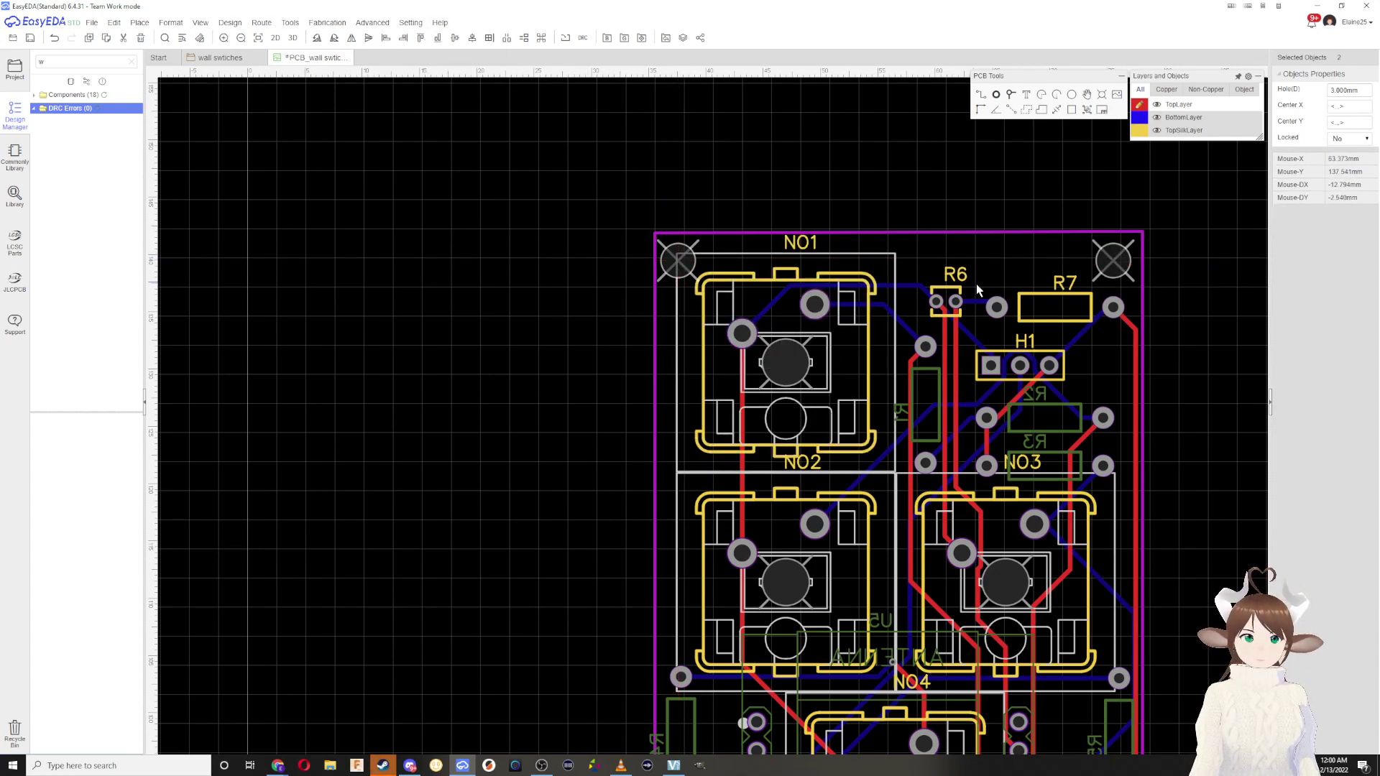
Step: Reposition both lower mounting holes slightly upward inside the outline and align them horizontally at Y 65.786 mm
right_click_drag(928, 596, 869, 240)
scroll(812, 440, "down", 1)
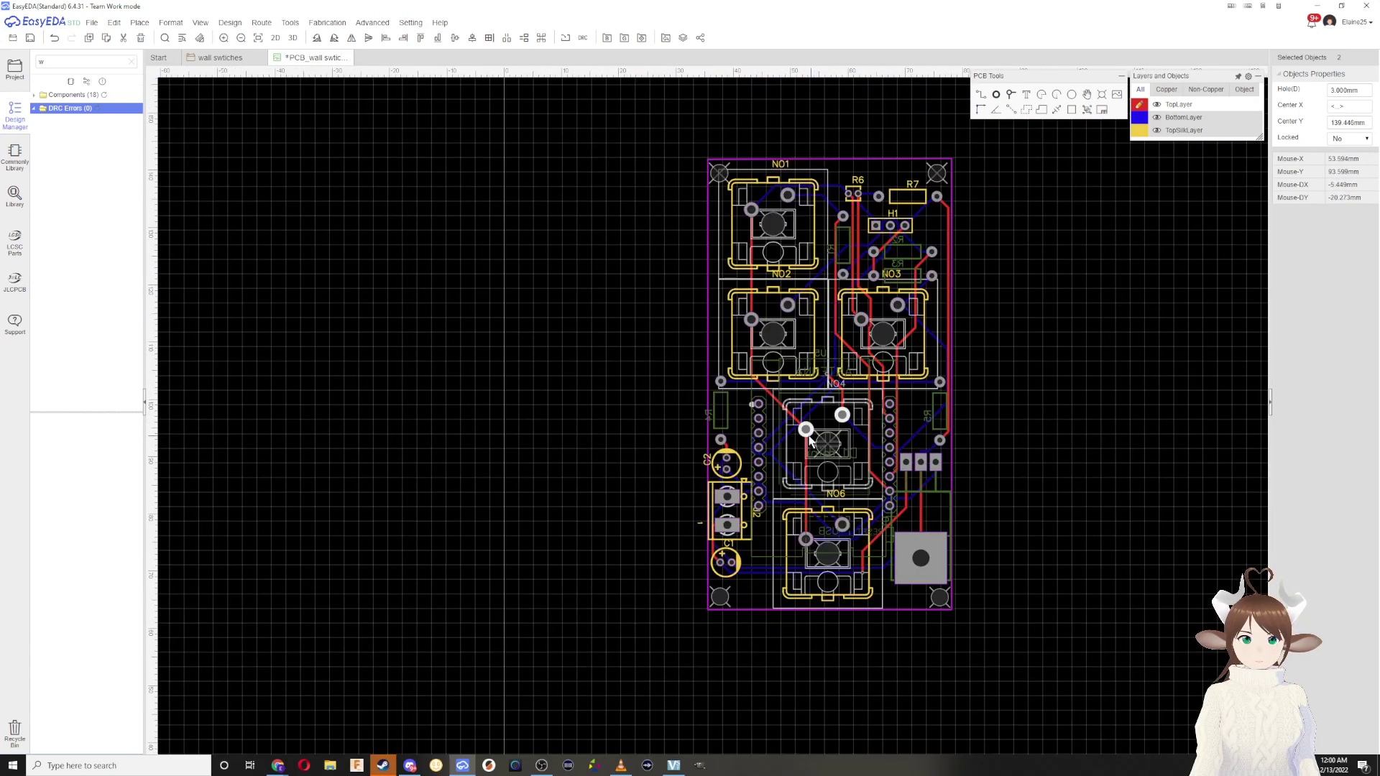
left_click(724, 594)
left_click_drag(726, 593, 727, 595)
scroll(903, 605, "up", 1)
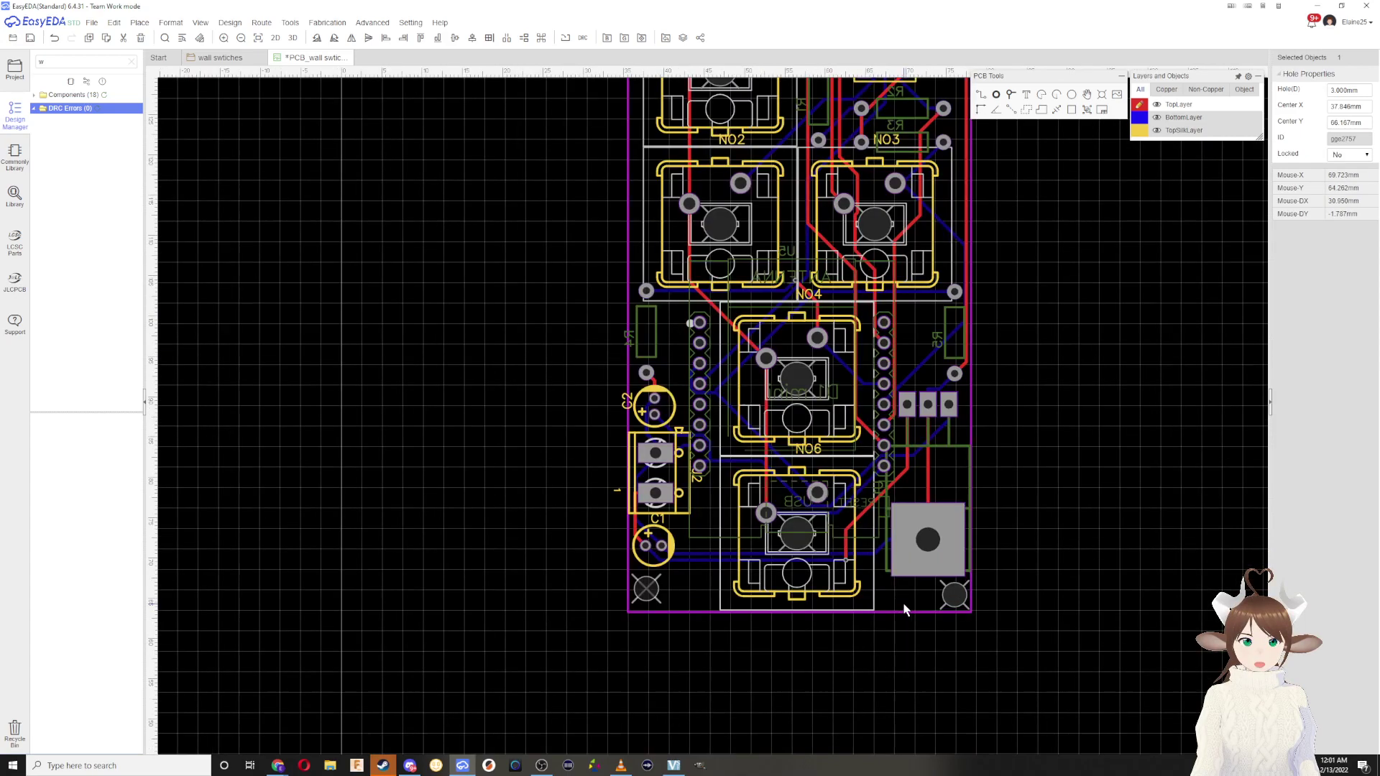
left_click_drag(988, 594, 985, 587)
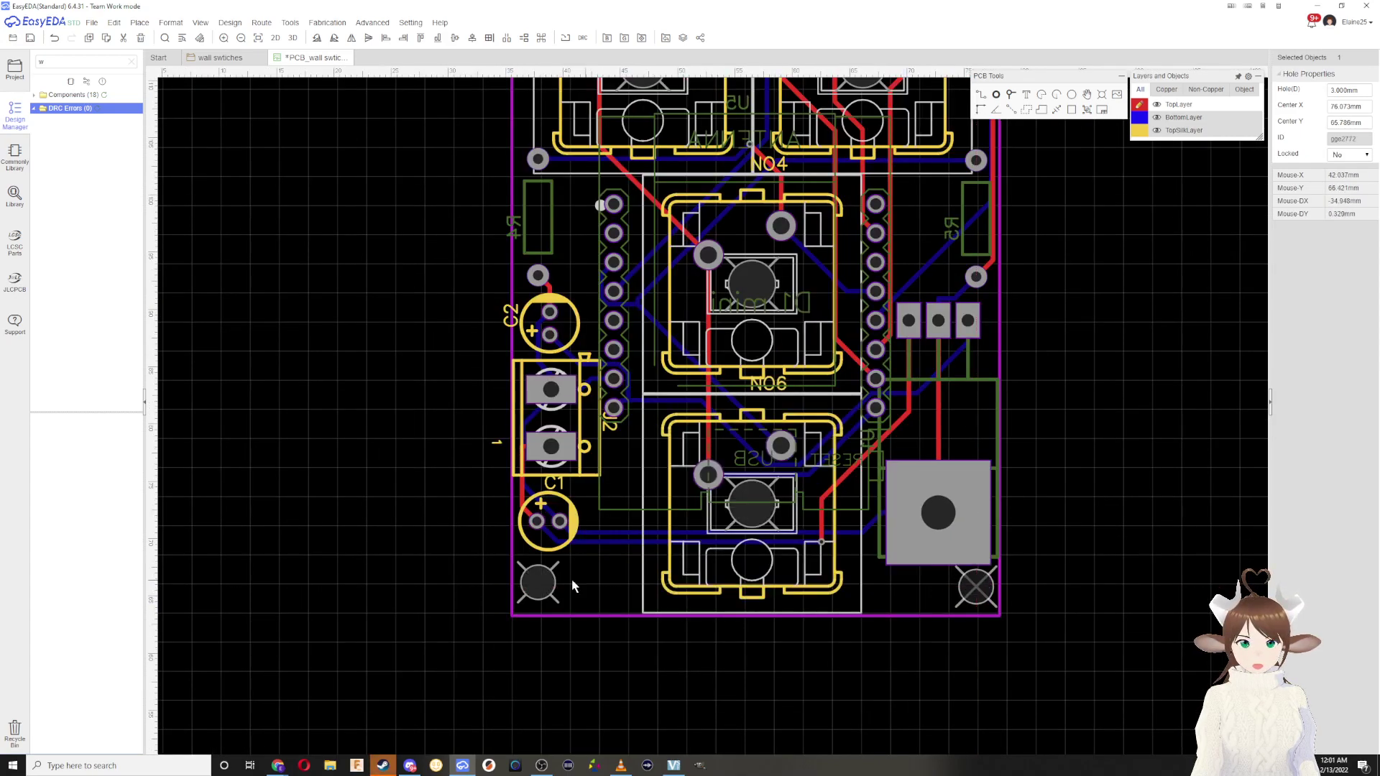
left_click(555, 587, "ctrl")
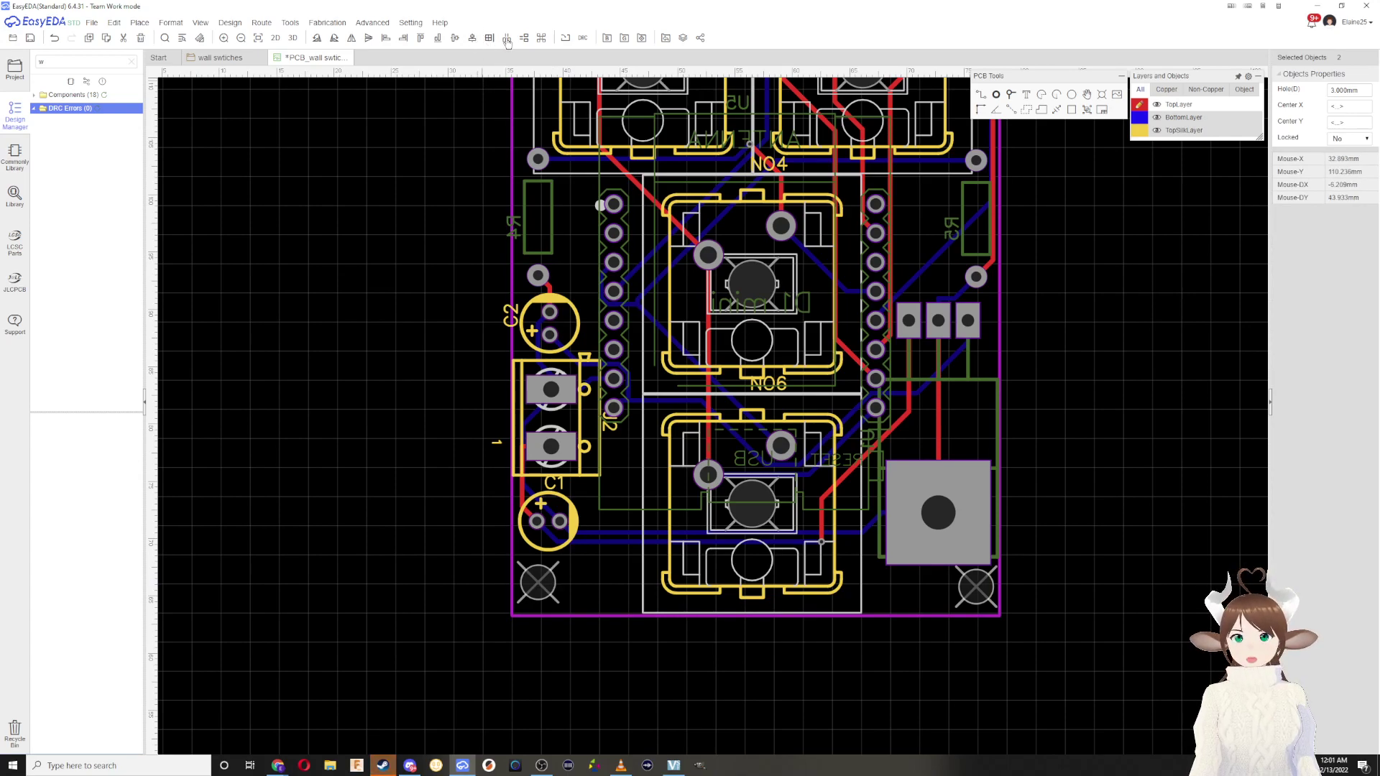
left_click(438, 39)
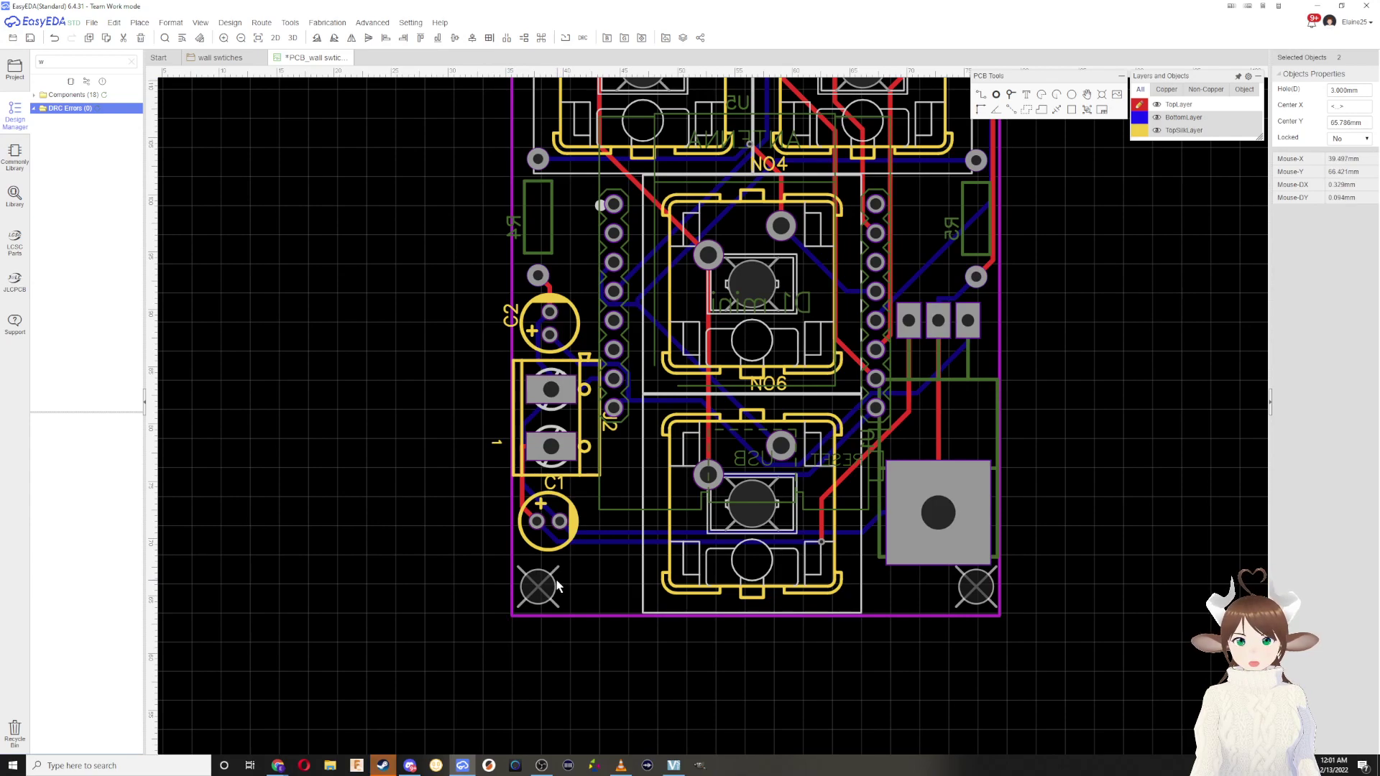
left_click(582, 668)
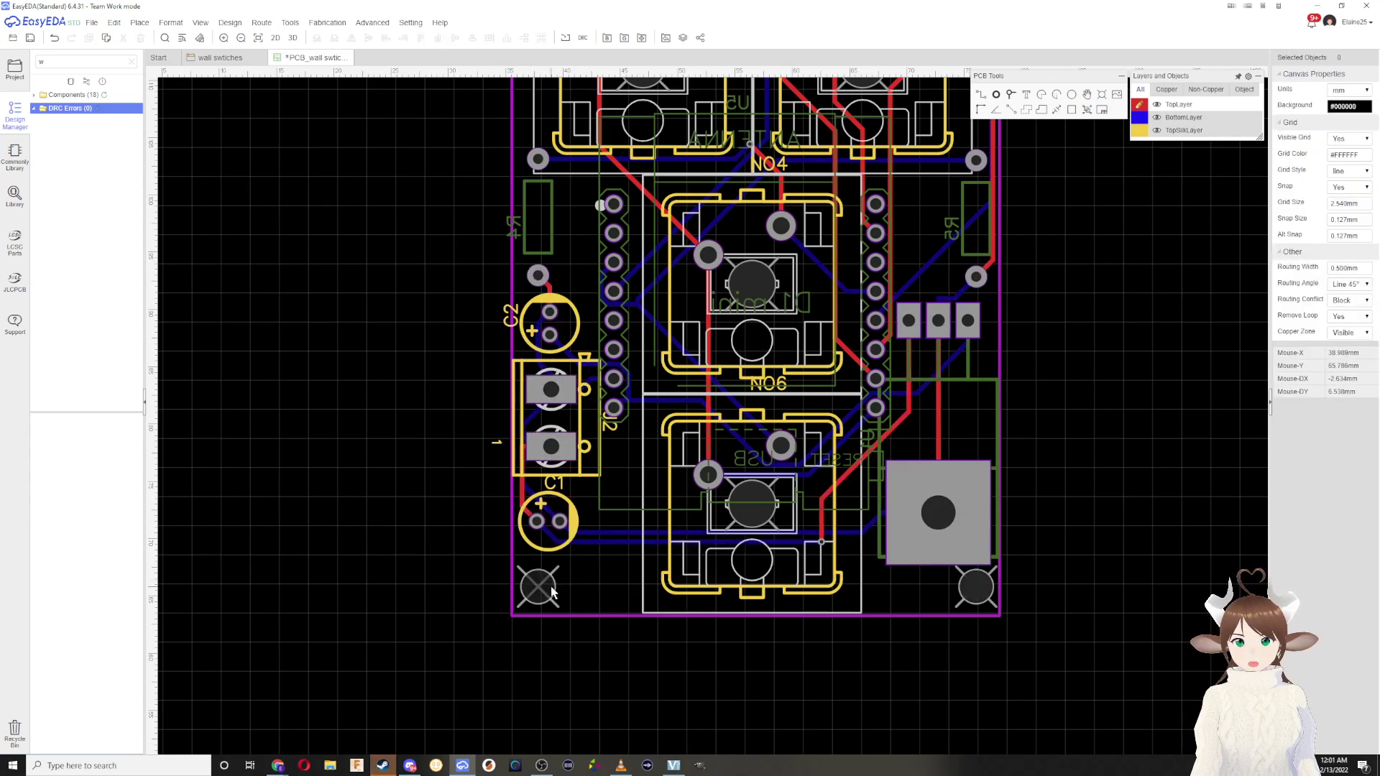
Step: Shift the lower-left mounting hole inward to X 38.100 mm and right-align the upper-left hole with it
left_click(552, 591)
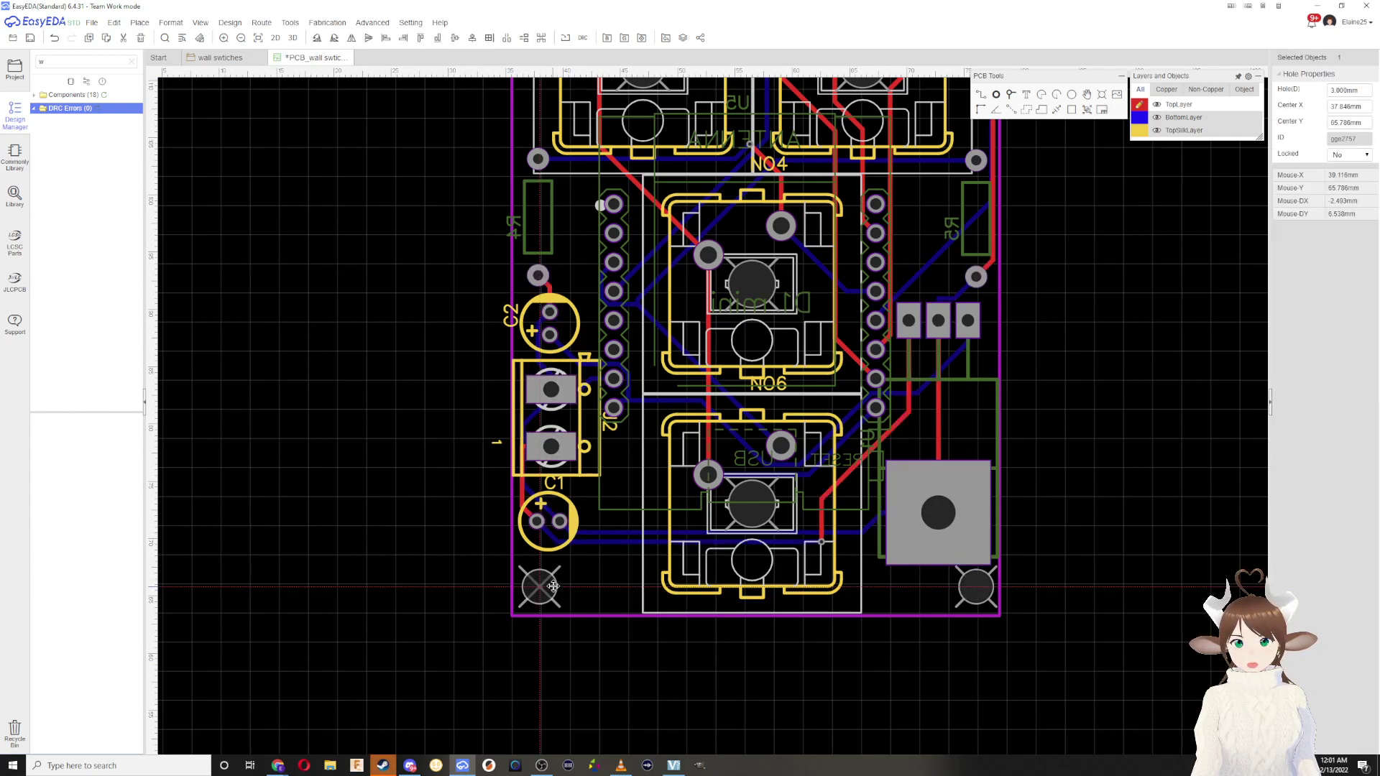
scroll(555, 590, "down", 3)
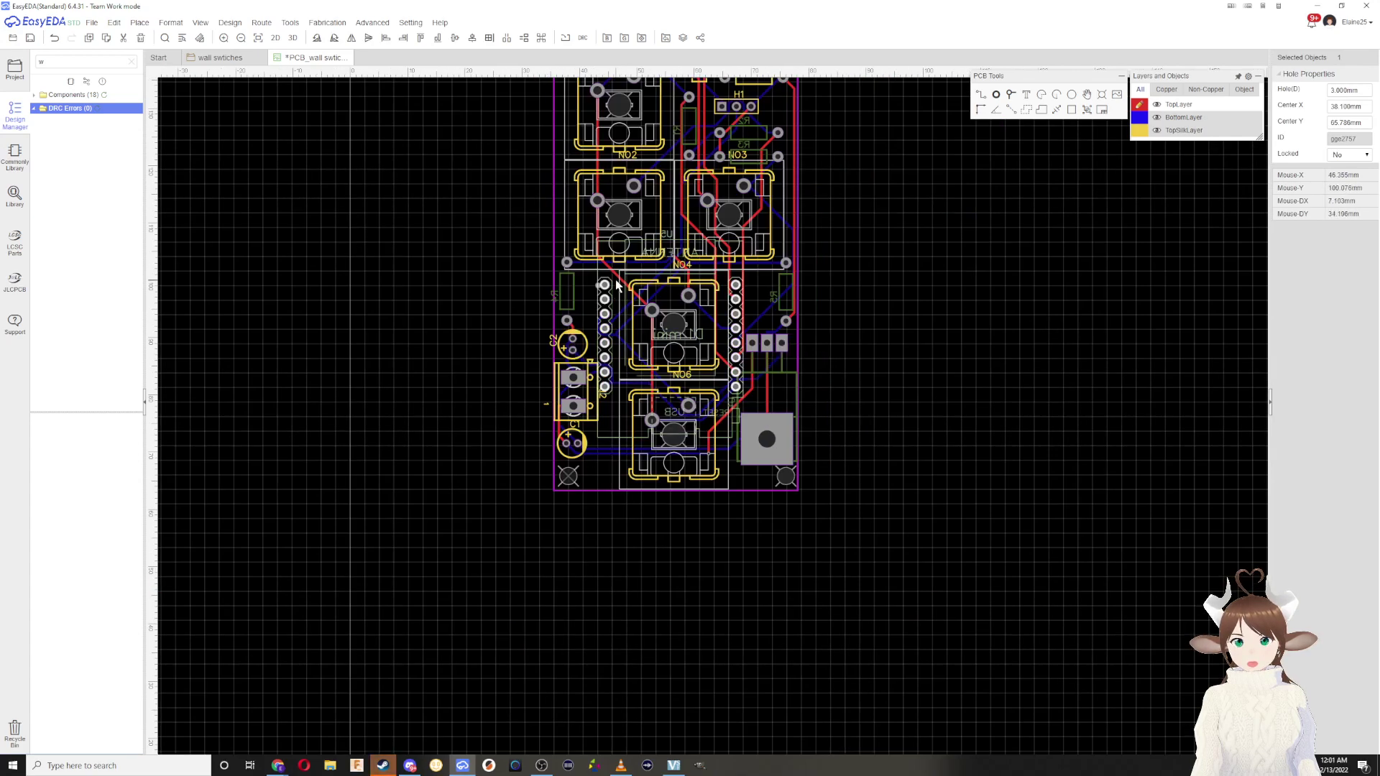
scroll(575, 317, "up", 2)
scroll(575, 318, "up", 1)
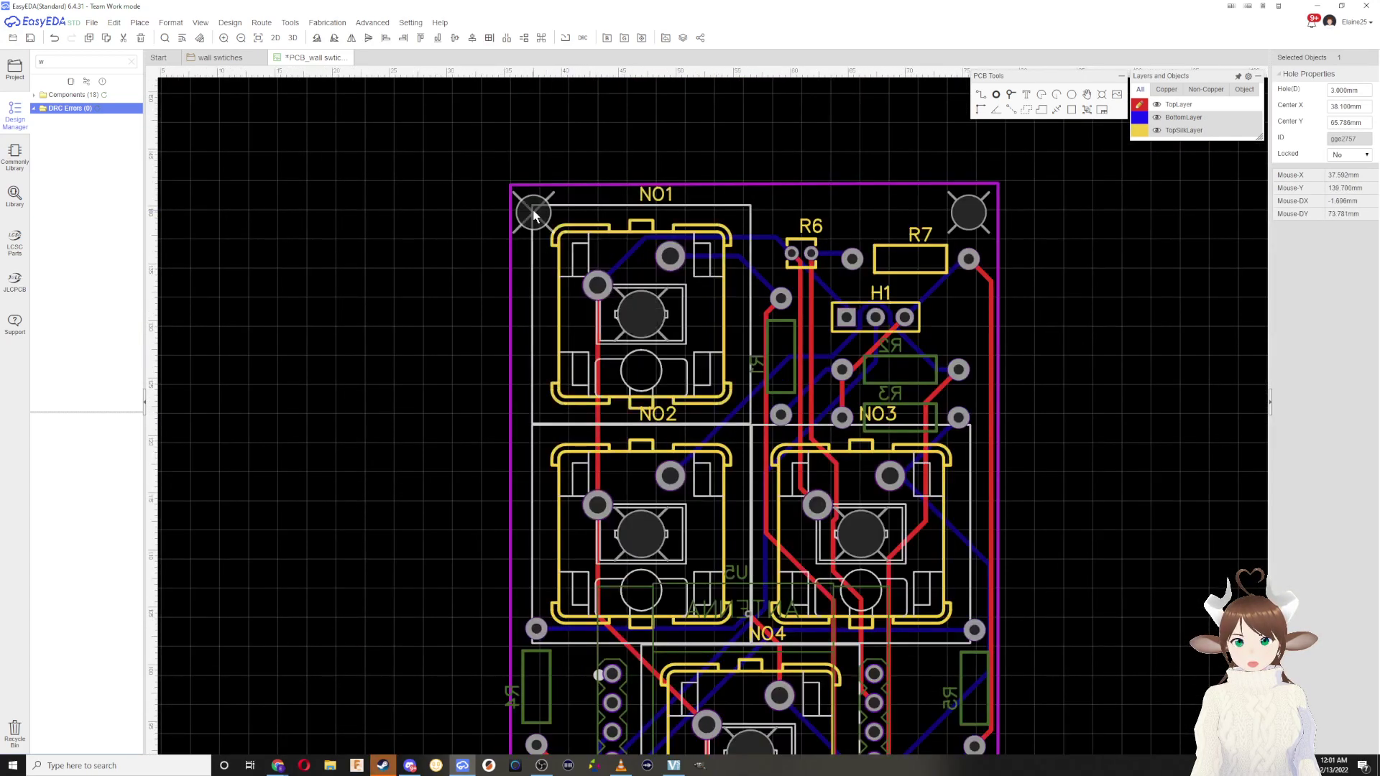
left_click(545, 241, "ctrl")
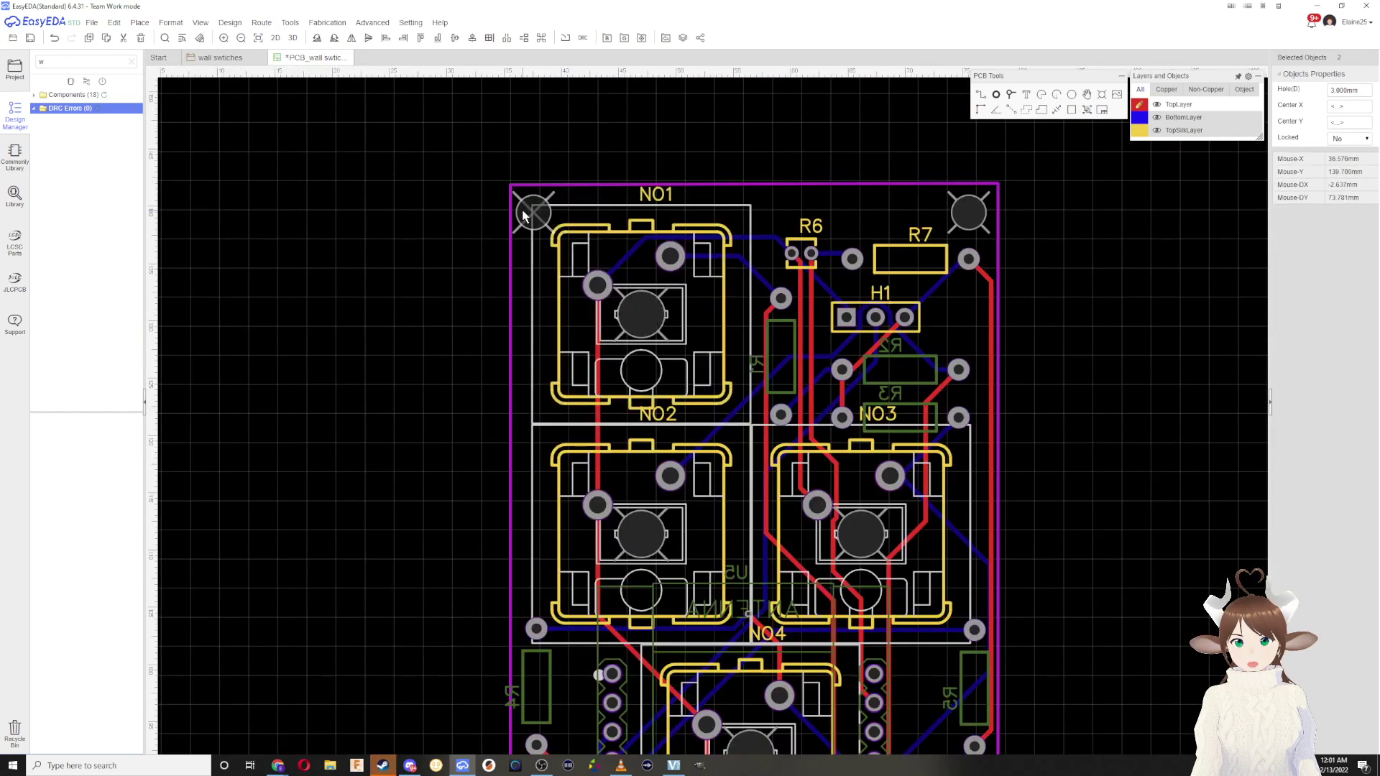
left_click(405, 38)
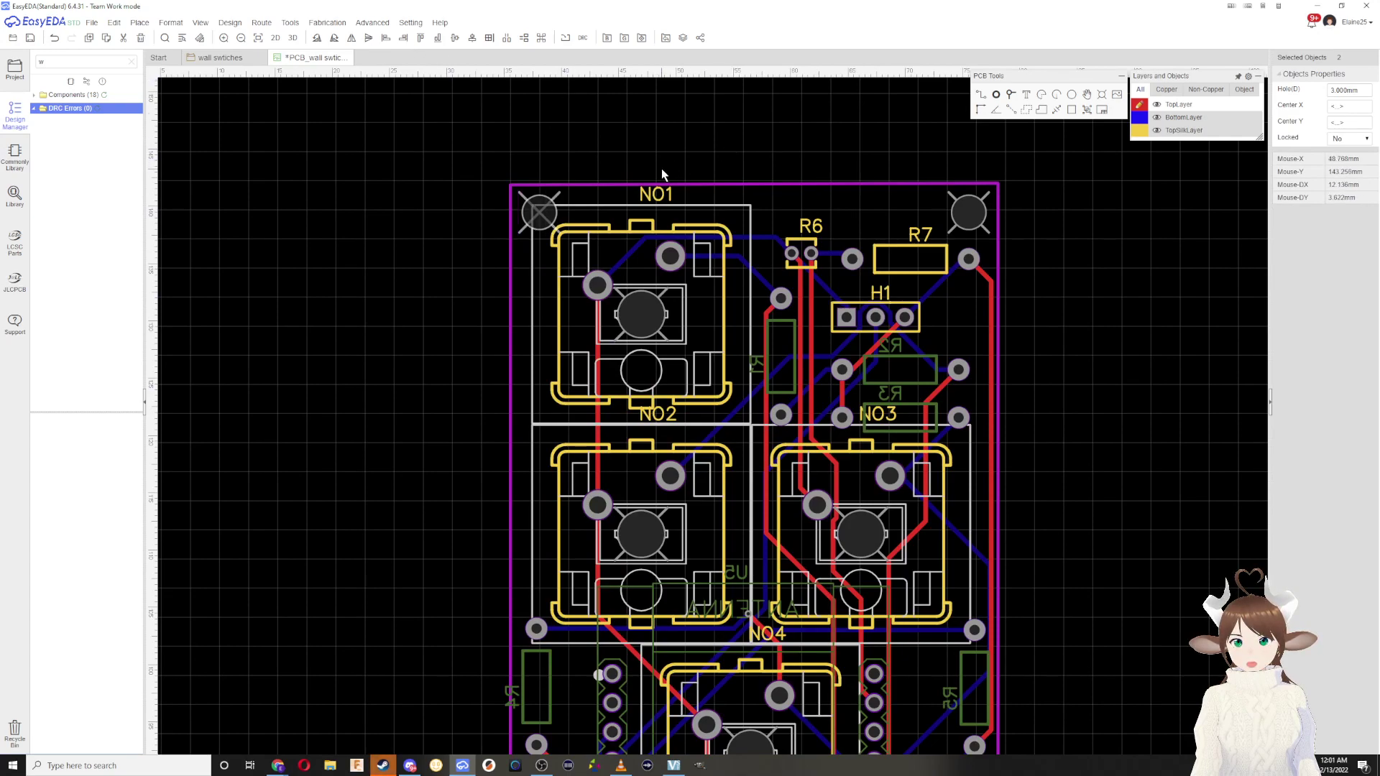
Step: Shift the upper-right mounting hole inward to X 75.057 mm and left-align the lower-right hole with it
left_click(970, 211)
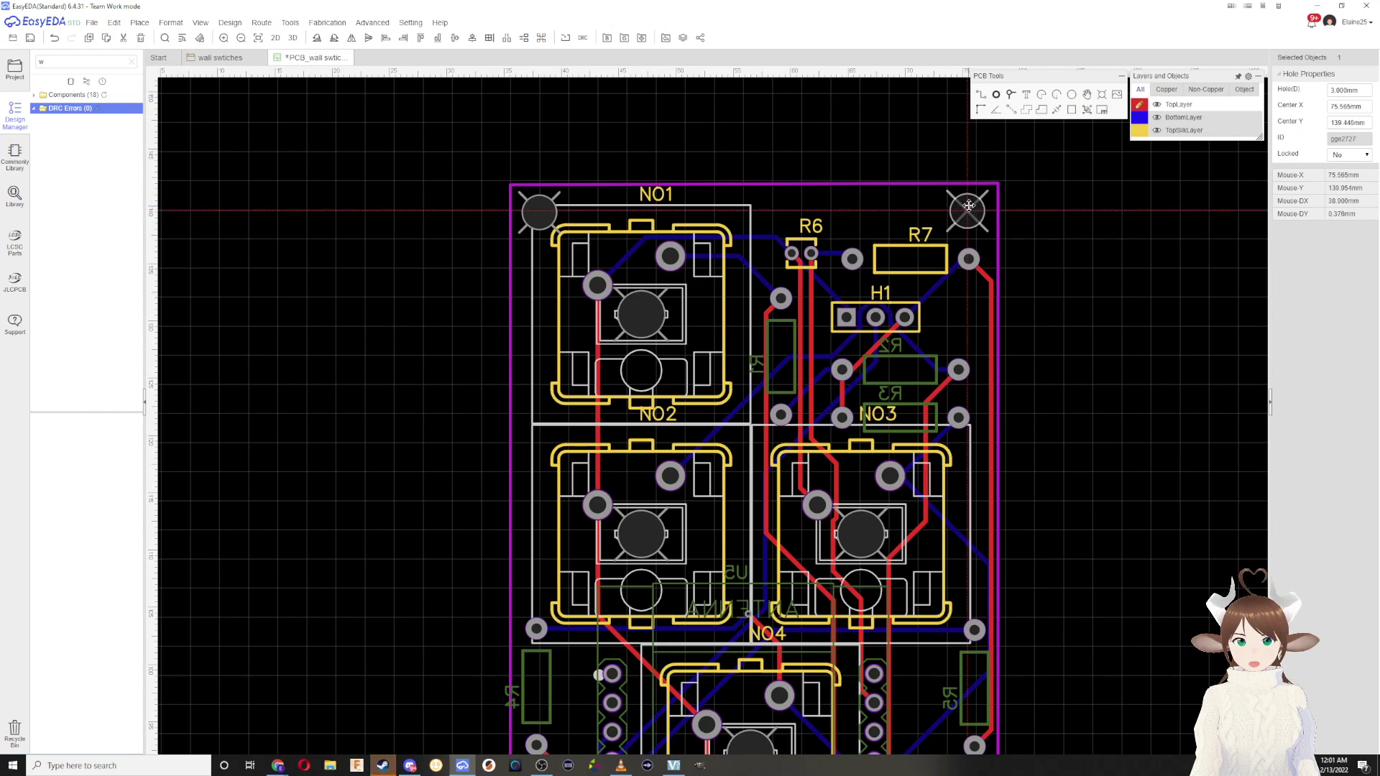
left_click_drag(969, 207, 964, 207)
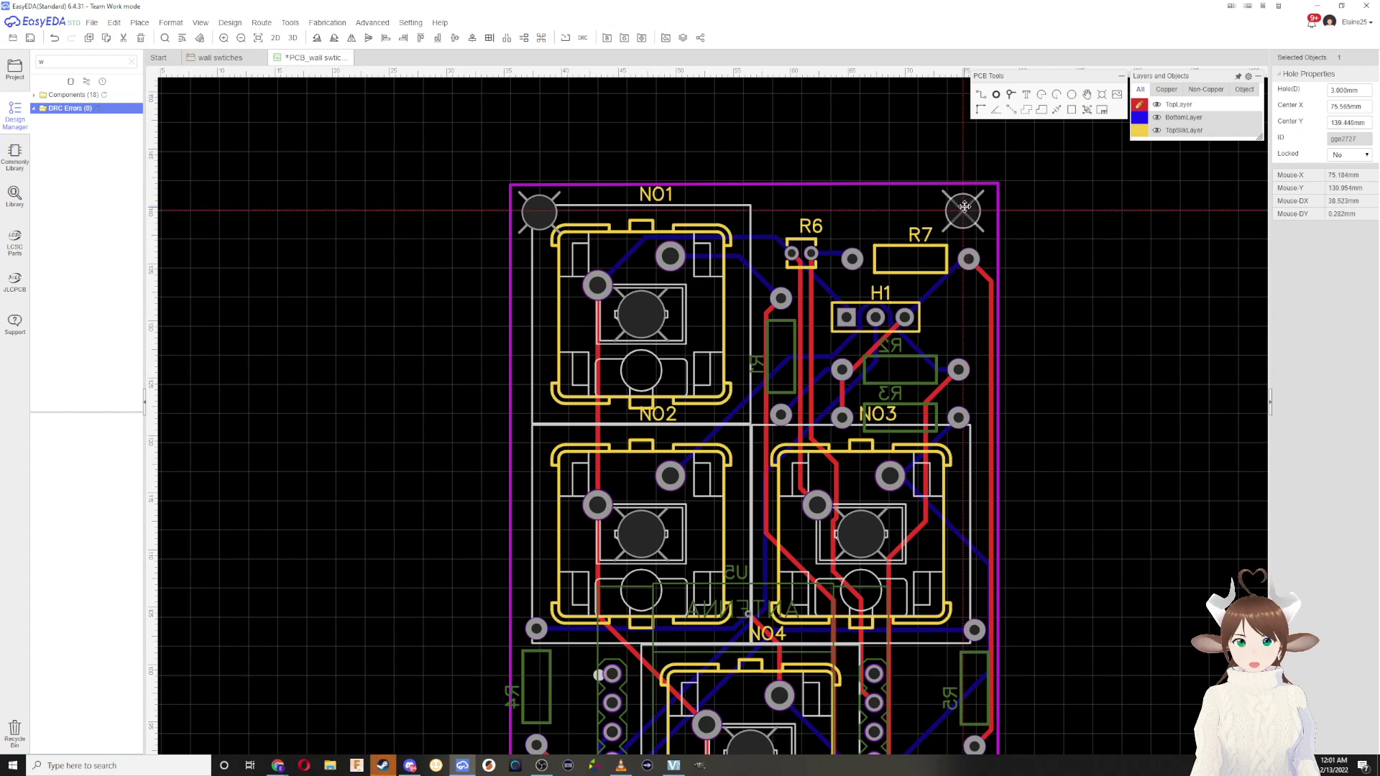
scroll(960, 346, "down", 5)
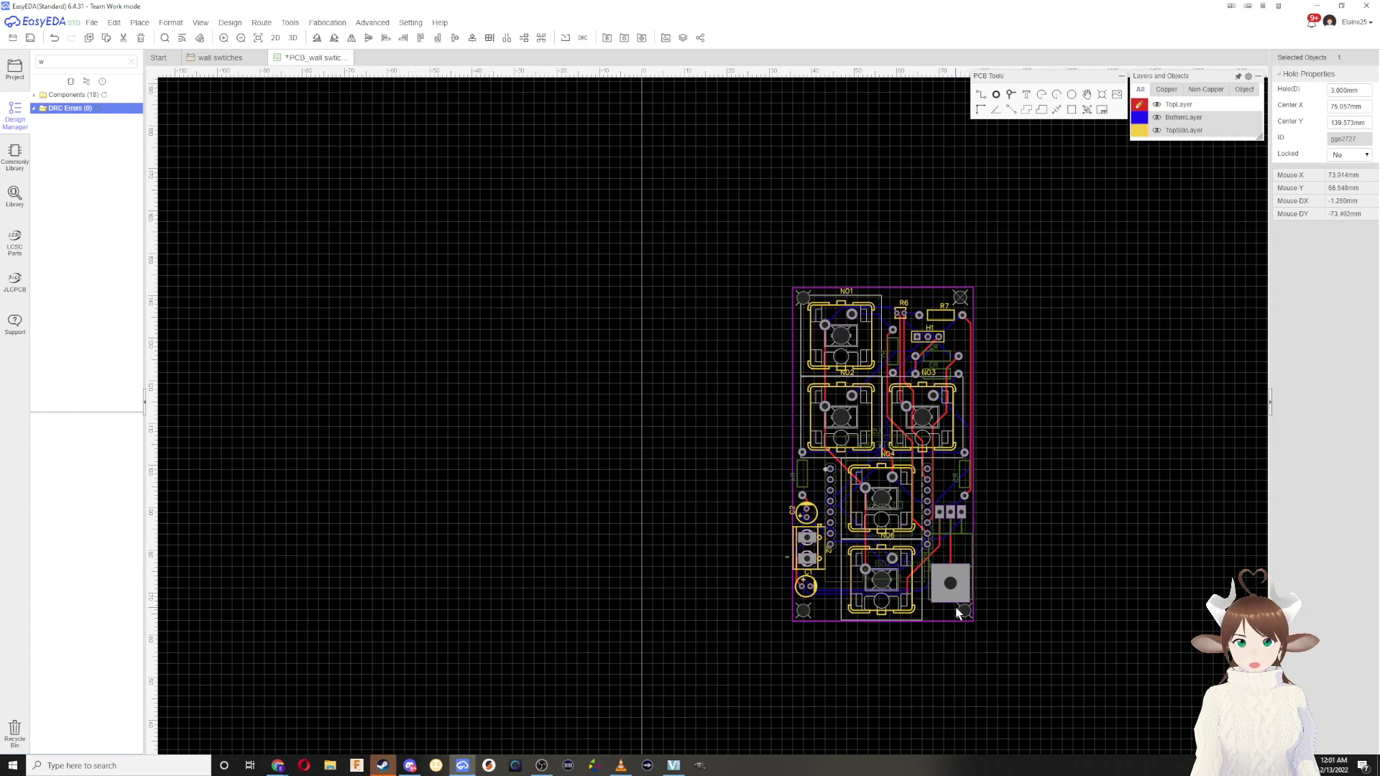
left_click(966, 616, "ctrl")
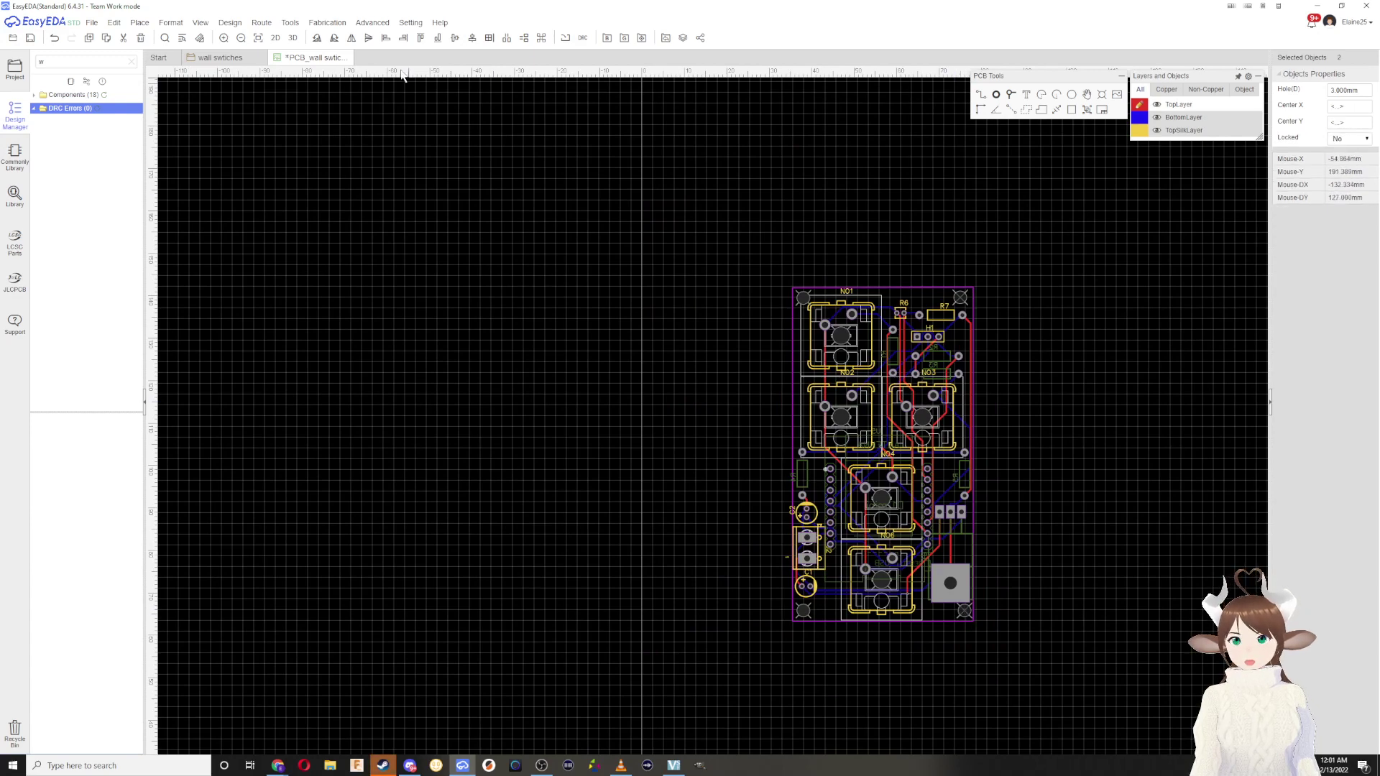
left_click(386, 42)
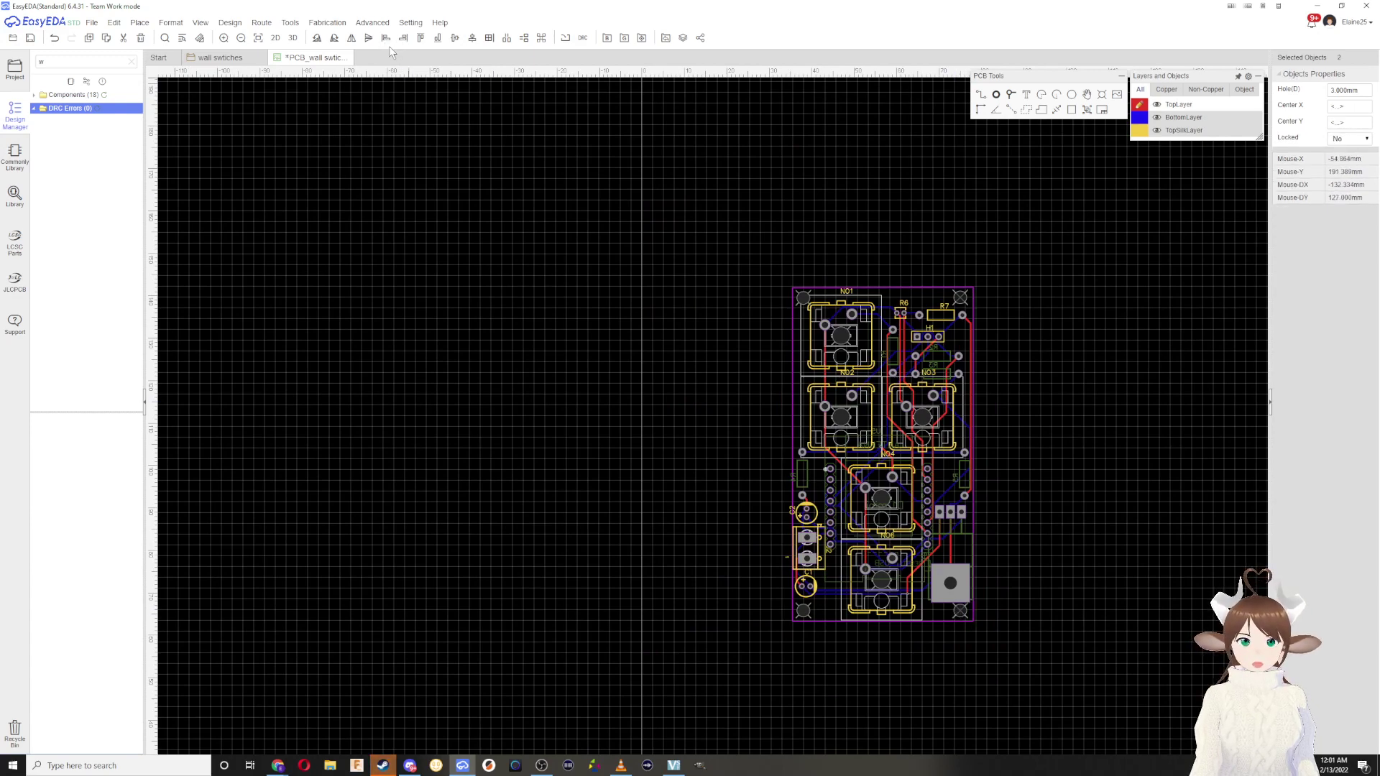
left_click(1037, 535)
Step: Move the lower-right mounting hole outward to X 75.819 mm and align both lower holes horizontally at Y 65.659 mm
scroll(1024, 591, "up", 5)
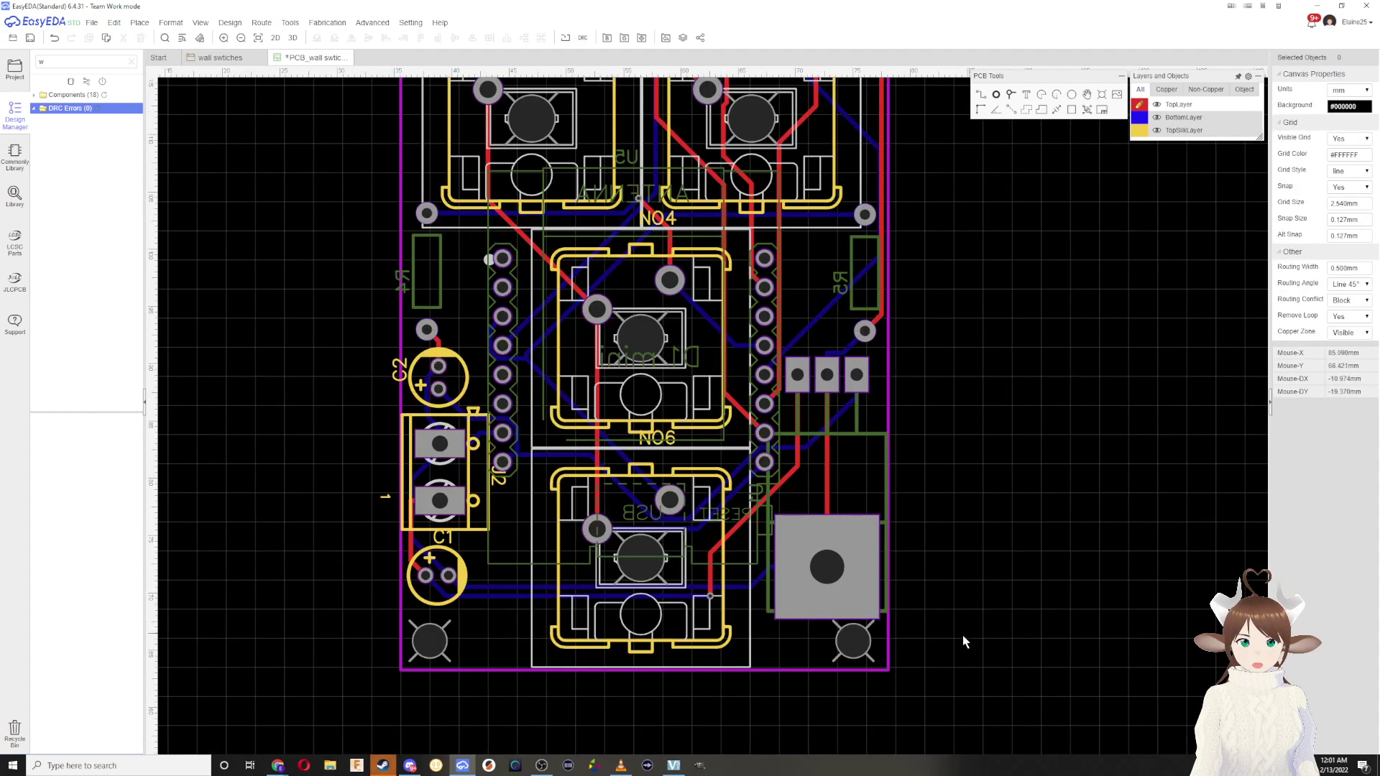
scroll(888, 643, "up", 3)
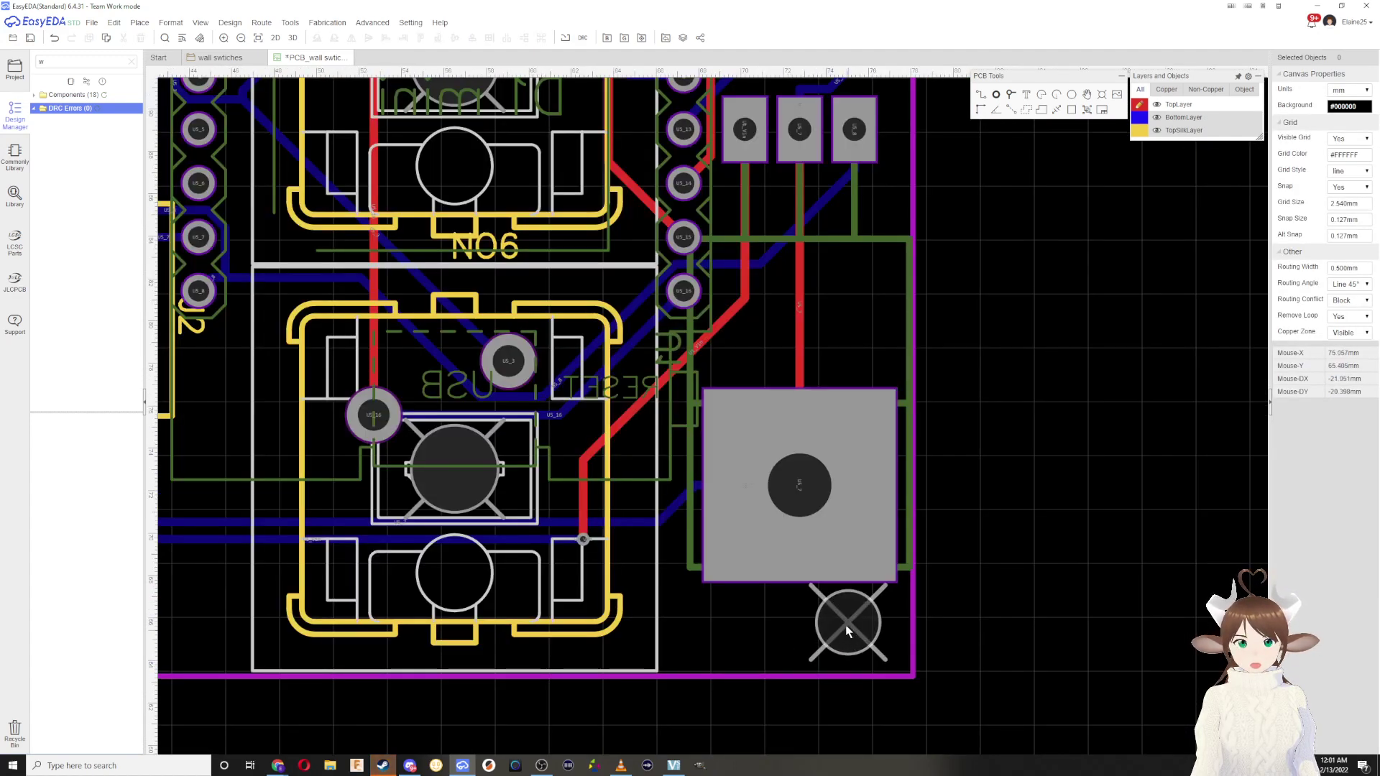
scroll(824, 591, "down", 1)
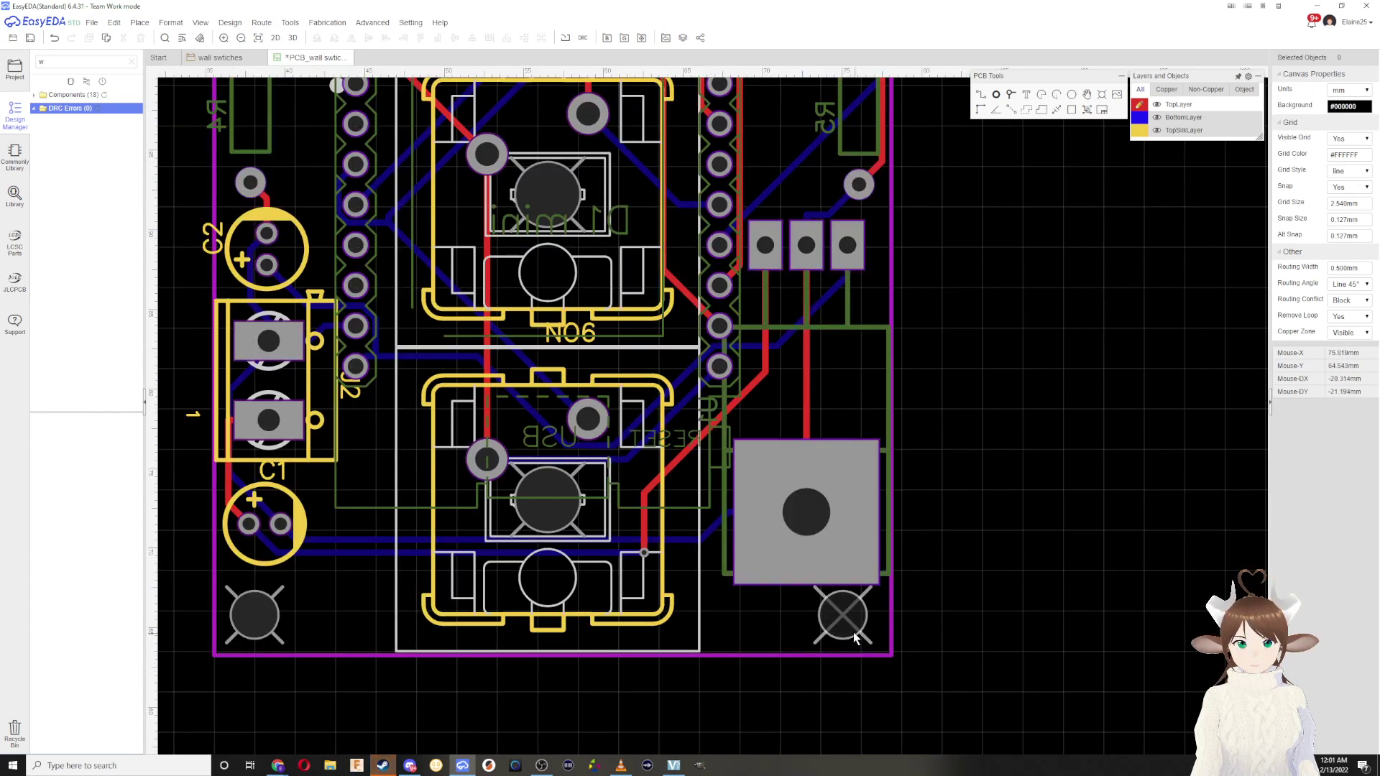
scroll(853, 634, "down", 4)
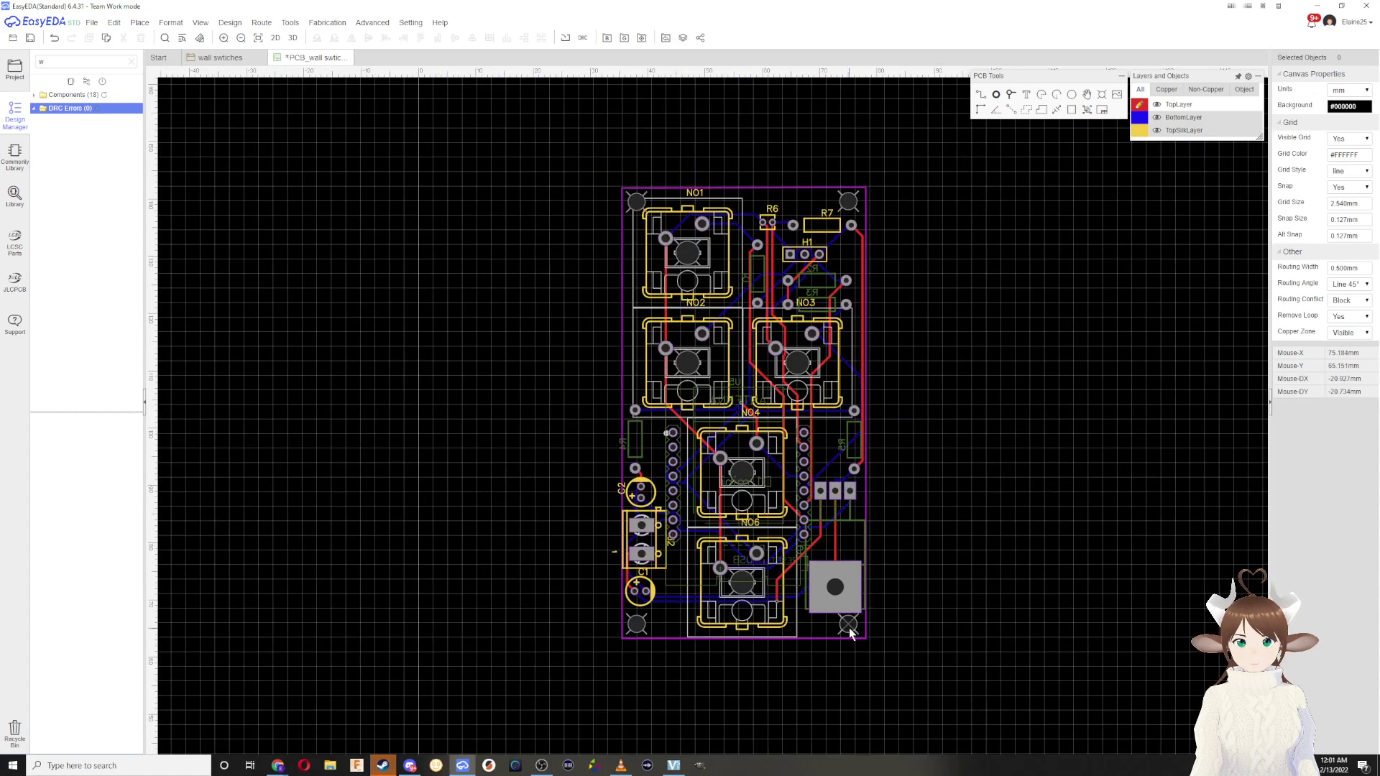
scroll(851, 631, "up", 2)
left_click_drag(854, 626, 862, 625)
left_click(550, 622, "ctrl")
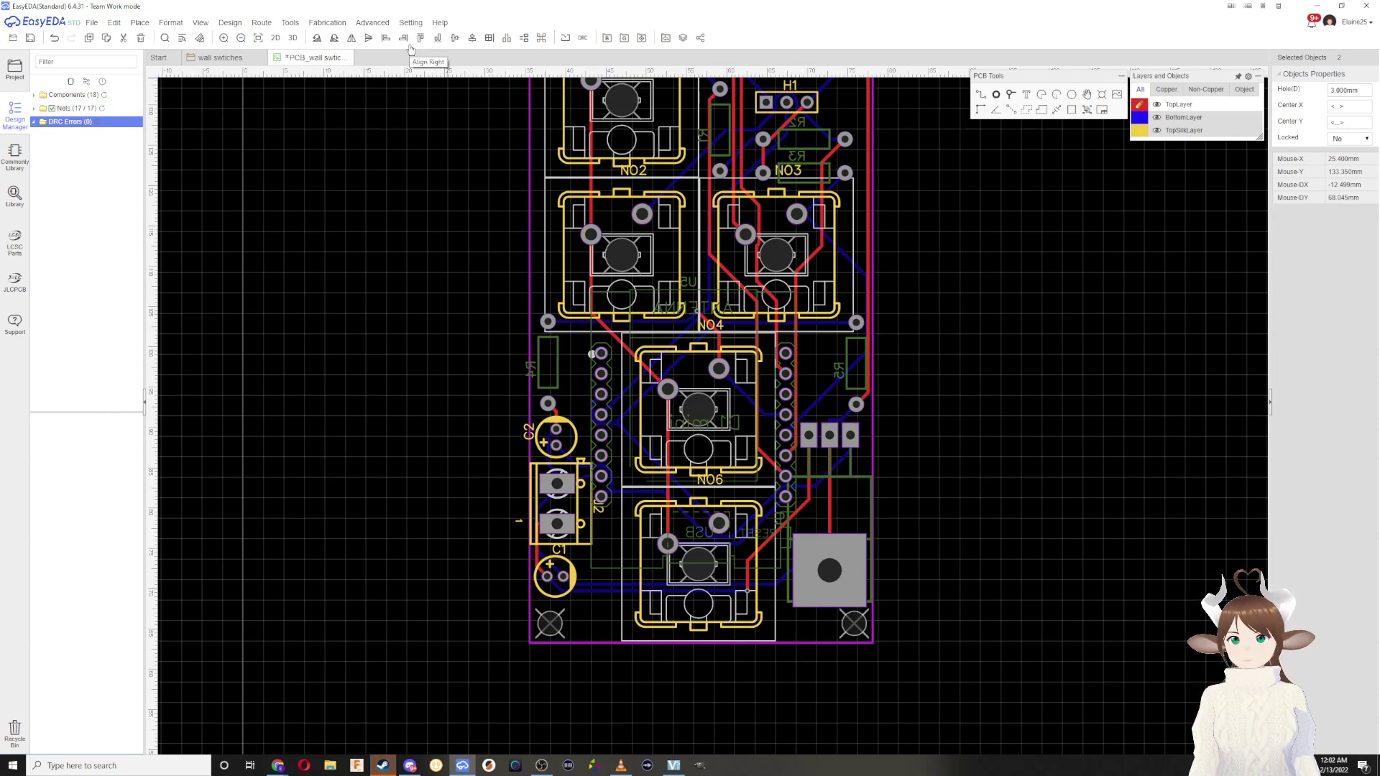
left_click(420, 39)
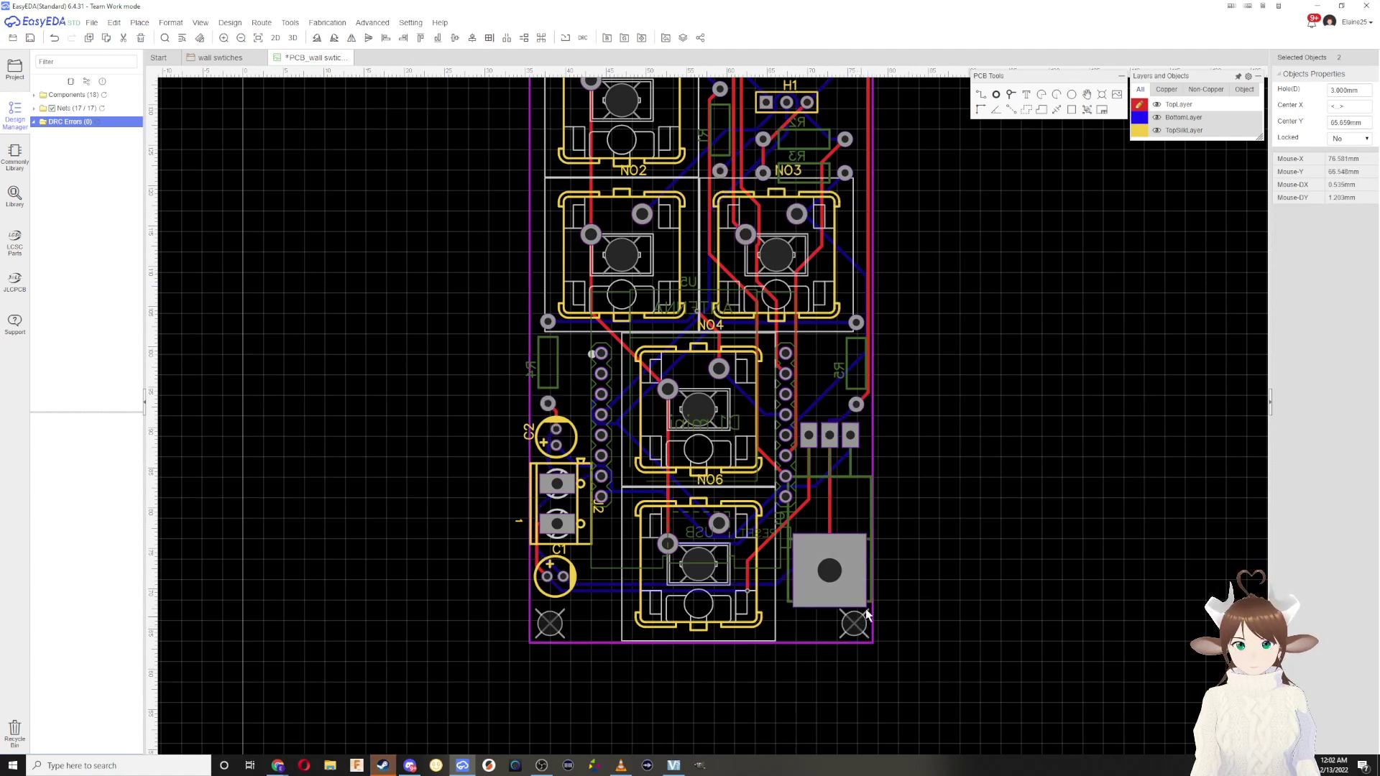
left_click(882, 589)
Step: Right-align the board's upper-right mounting hole with the lower-right mounting hole
left_click(843, 627)
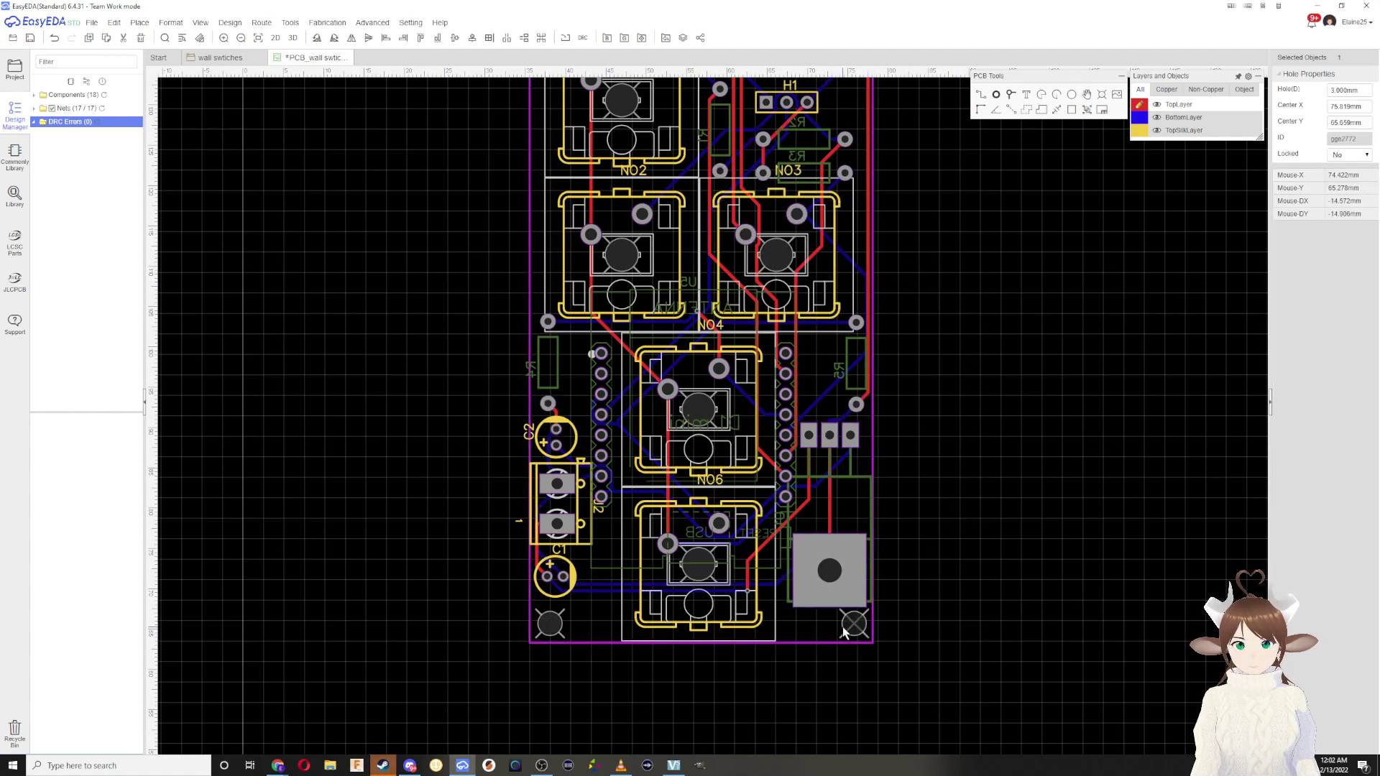
scroll(1028, 481, "up", 5)
left_click(837, 199)
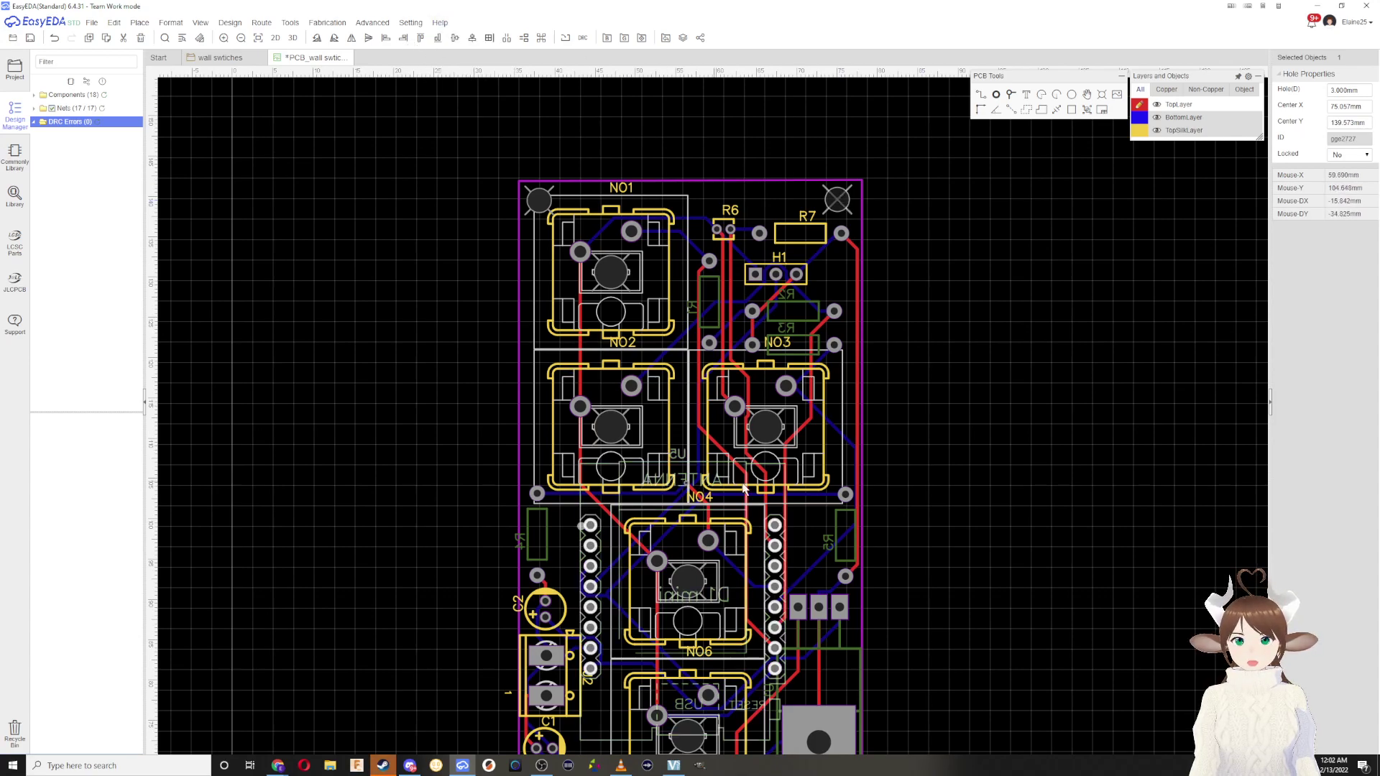
scroll(748, 489, "down", 3)
scroll(735, 486, "up", 1)
scroll(735, 484, "up", 1)
scroll(735, 485, "down", 1)
scroll(769, 416, "down", 1)
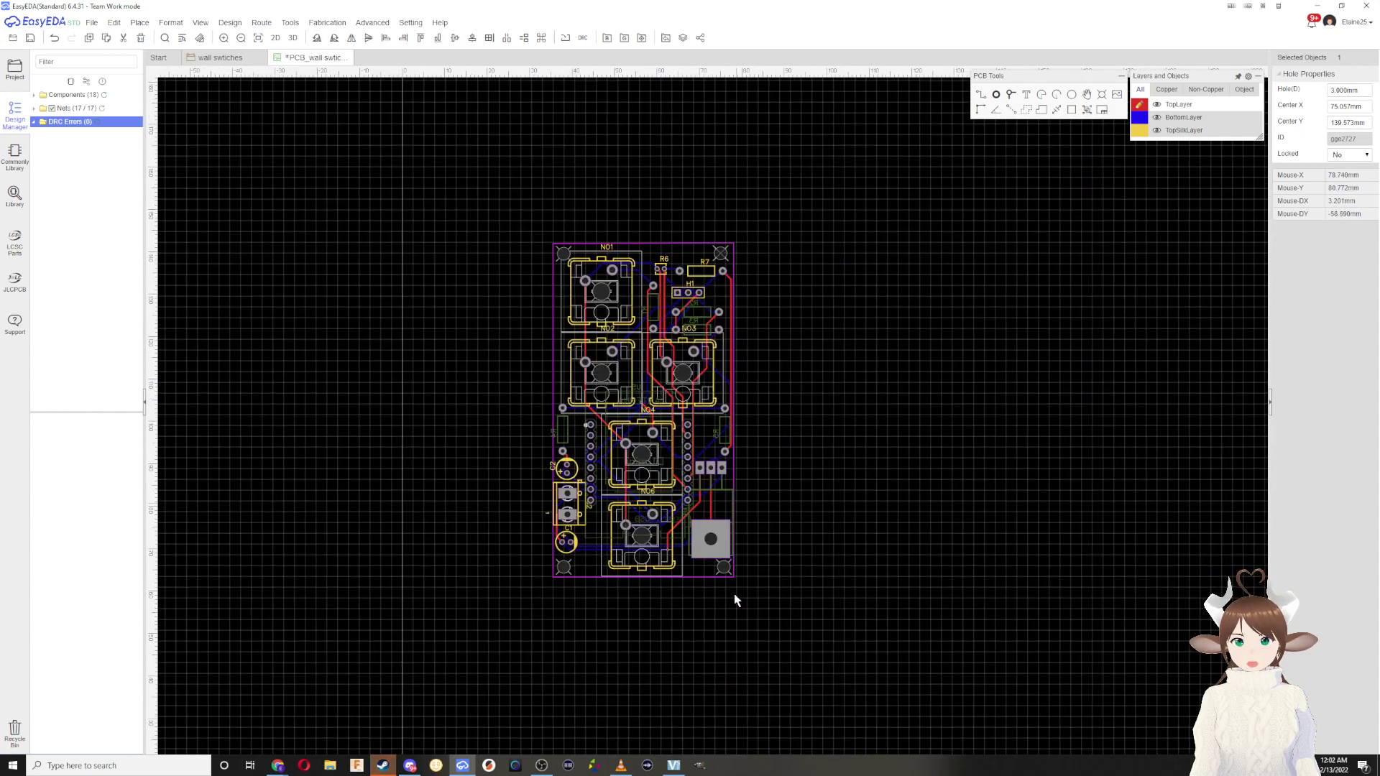
left_click(724, 569, "ctrl")
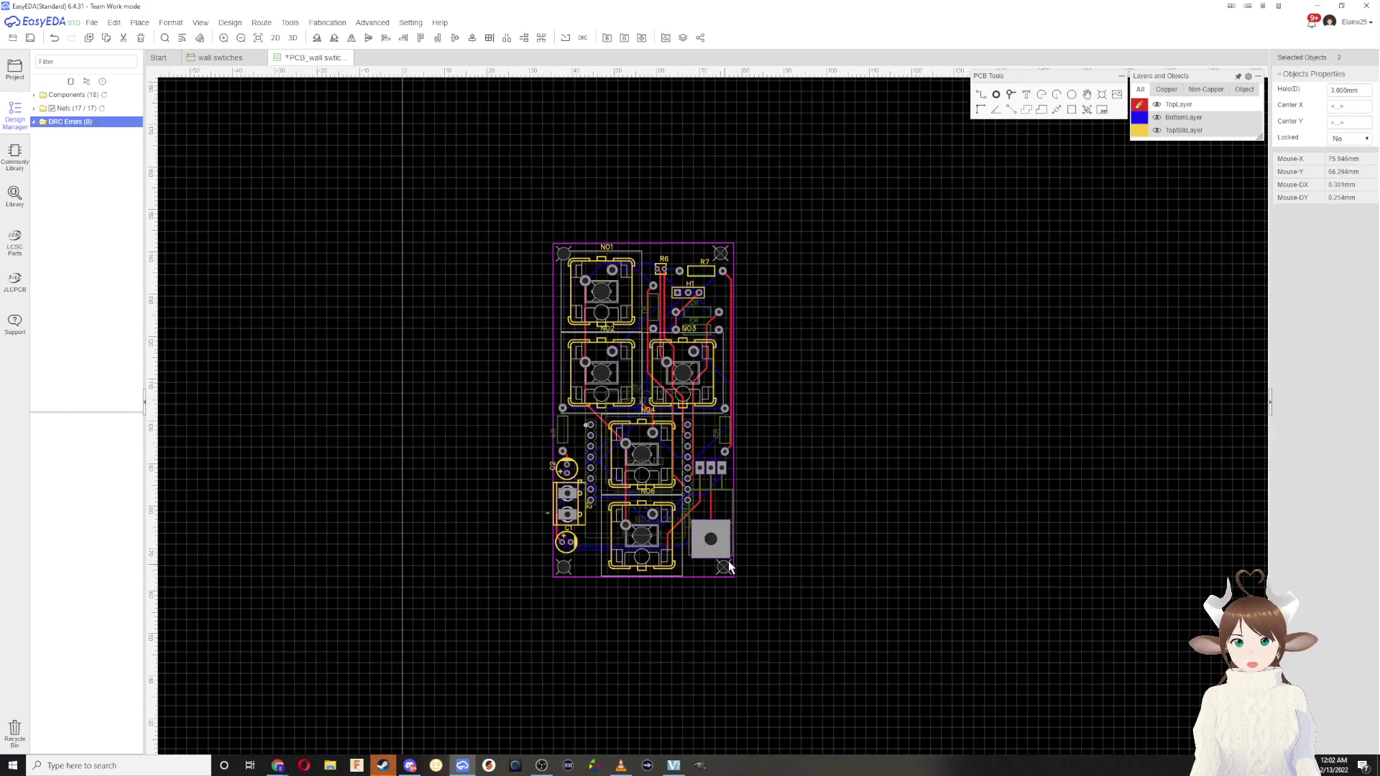
left_click(350, 40)
left_click(794, 388)
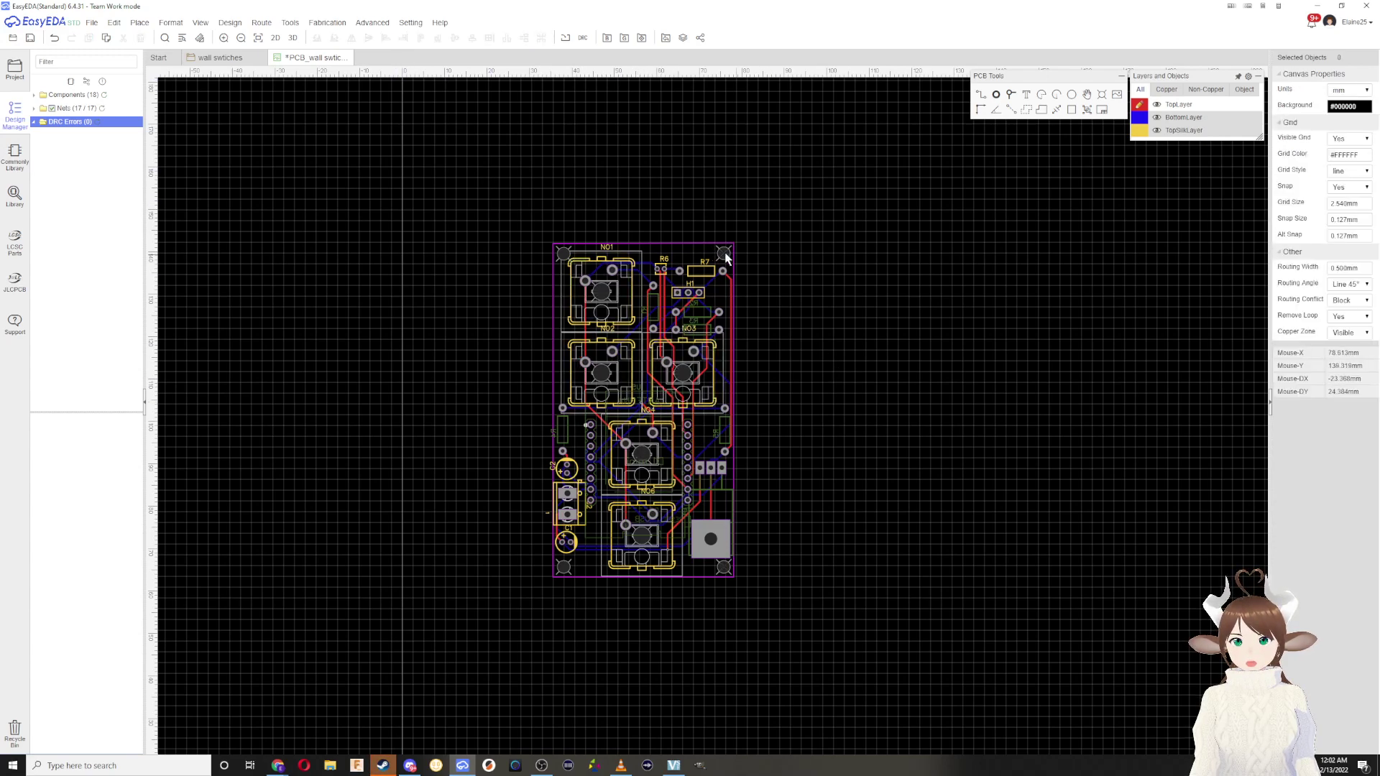
Step: Top-align the board's two upper mounting holes and check that the two left-hand mounting holes share the same X position
left_click(726, 255)
left_click(561, 256, "ctrl")
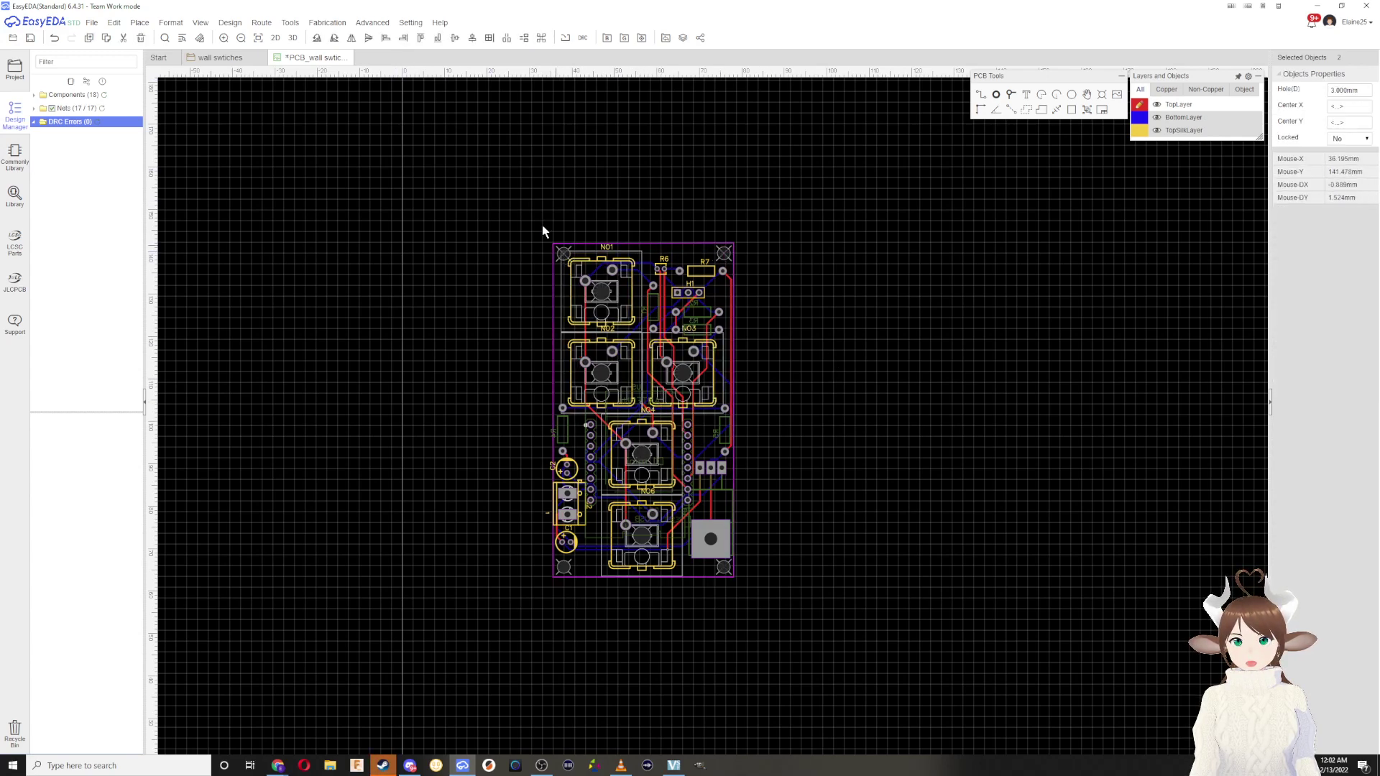
left_click(426, 40)
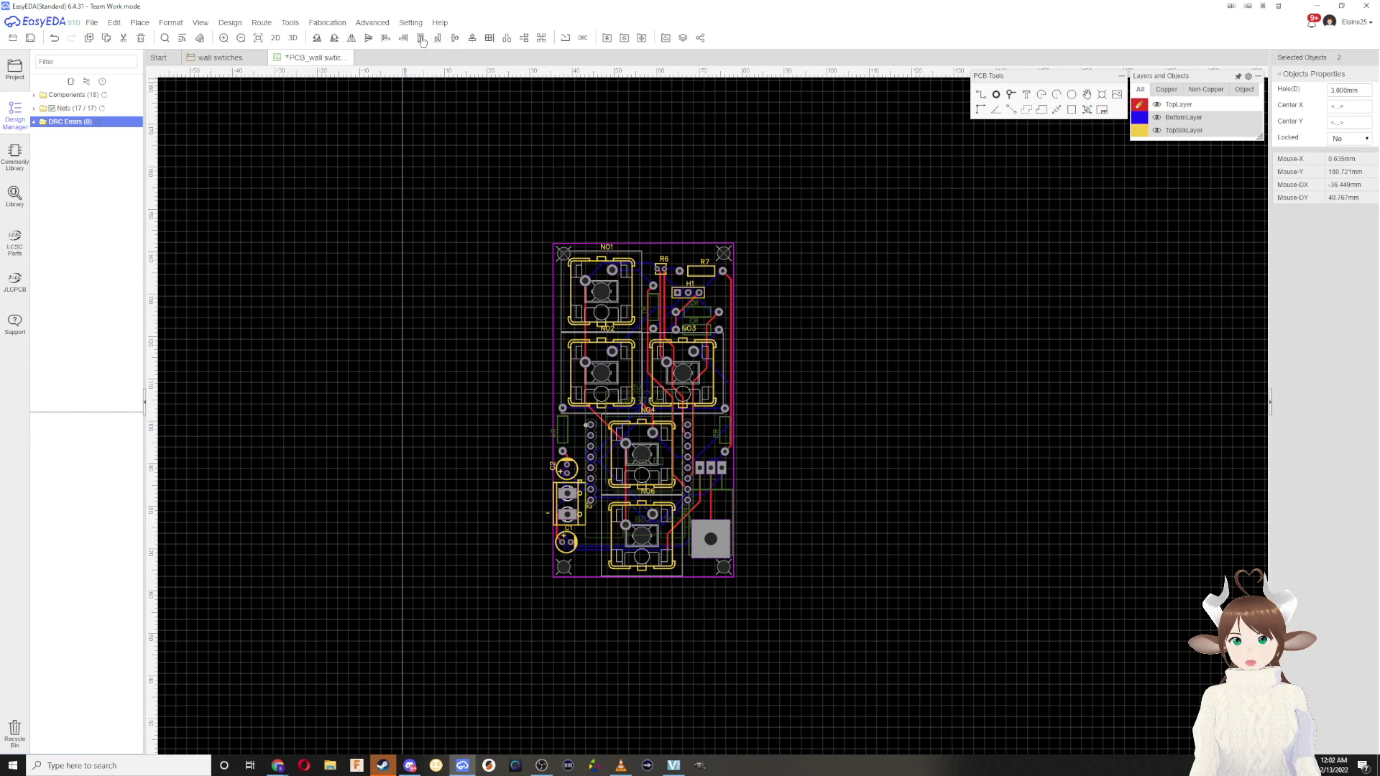
left_click(635, 183)
left_click(564, 257)
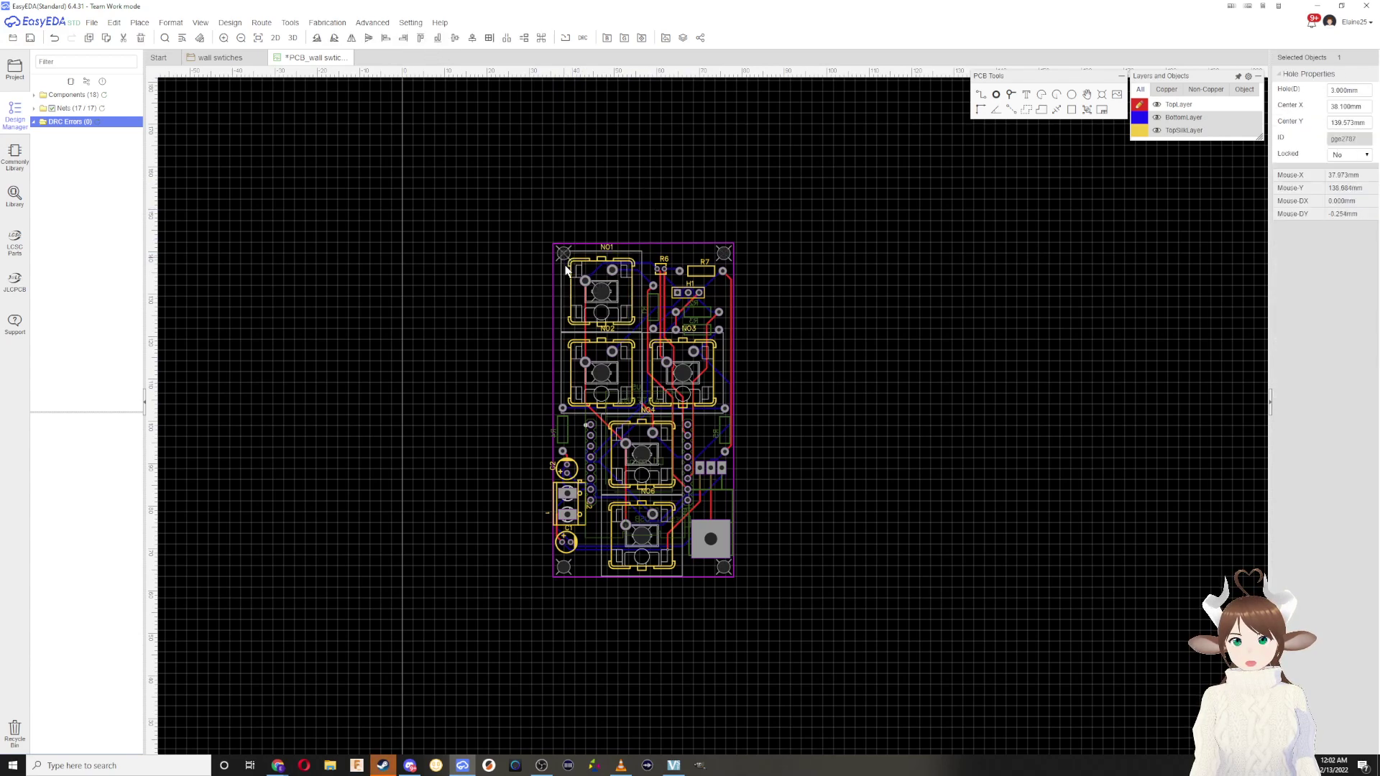
left_click(564, 567, "ctrl")
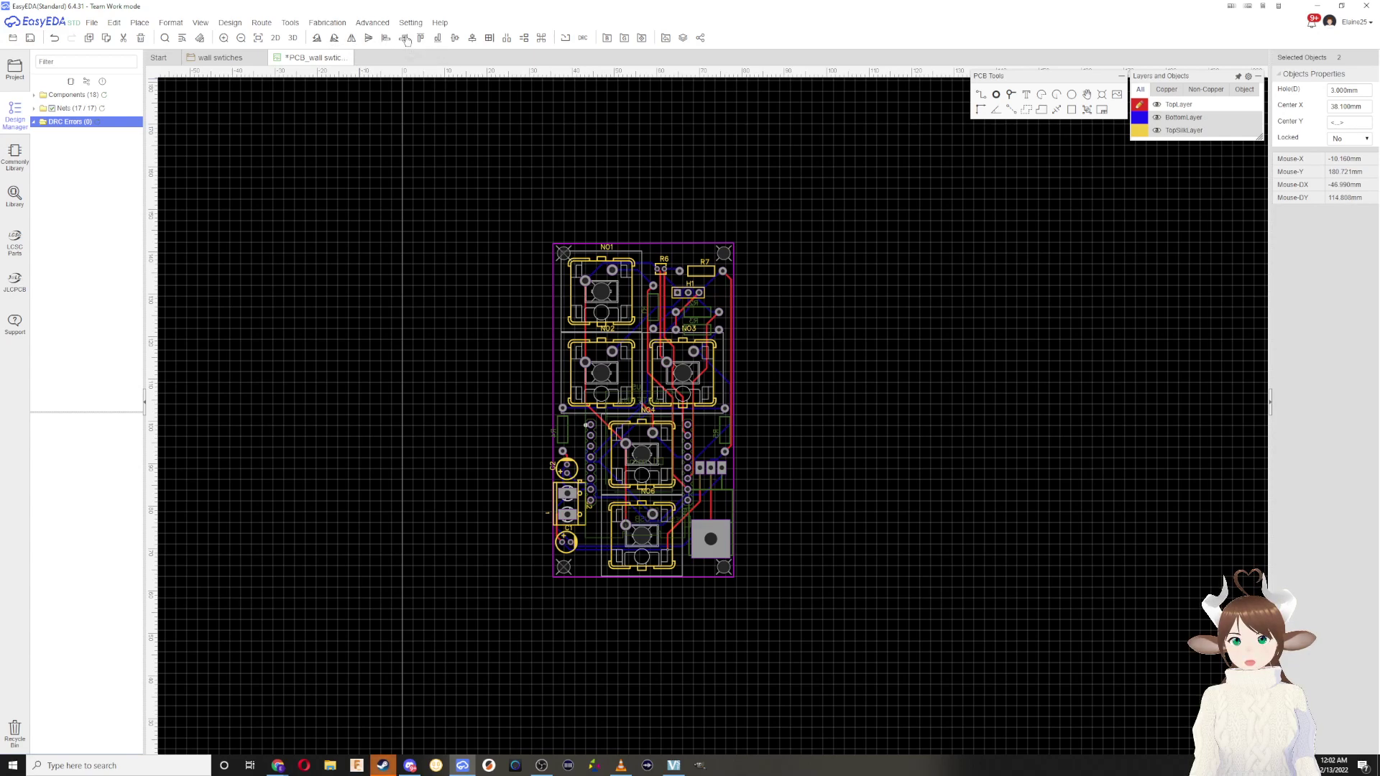
left_click(684, 136)
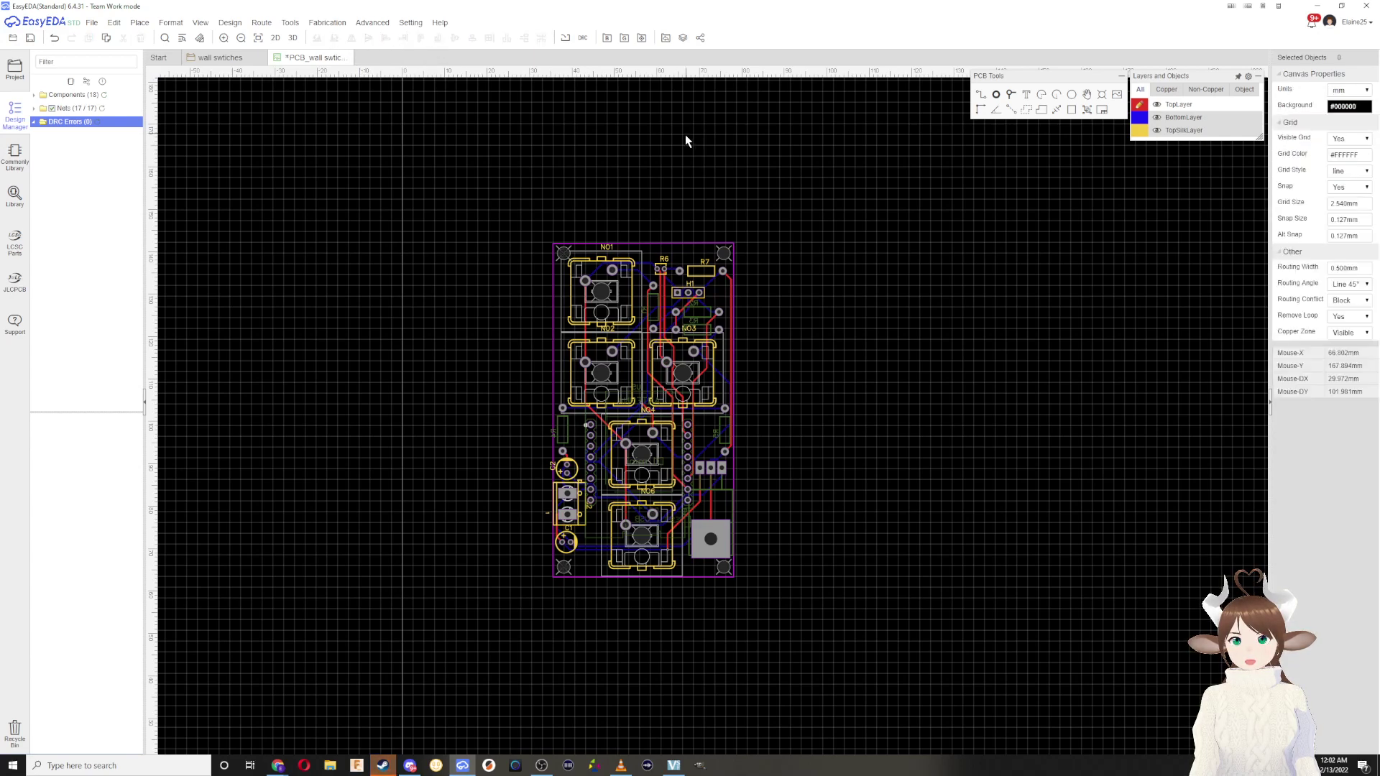
Step: Look over the complete board layout and save the PCB
scroll(742, 429, "down", 2)
scroll(740, 421, "up", 3)
scroll(730, 412, "down", 1)
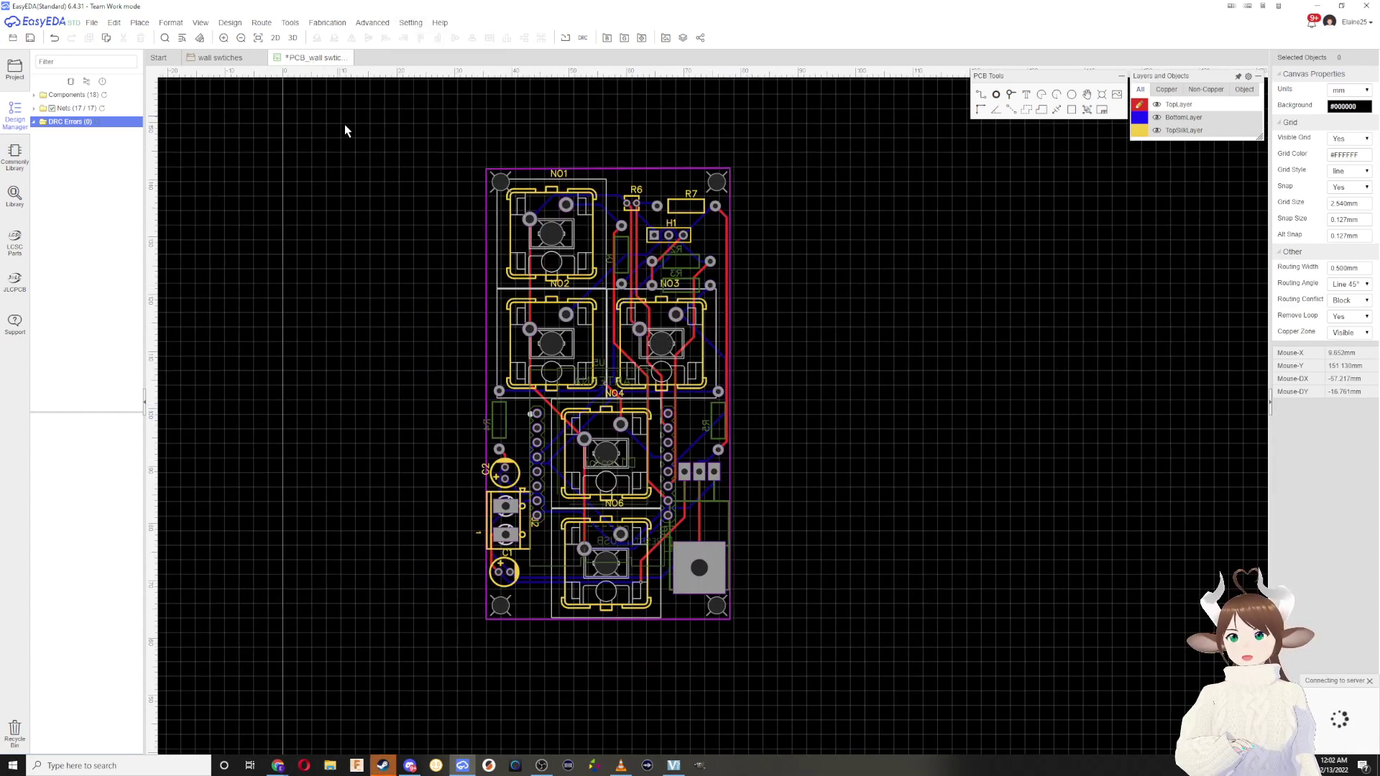
key("ctrl+s")
Step: Open the PCB fabrication file (Gerber) dialog for the wall switches board, review its preview and order options, and close it
left_click(410, 22)
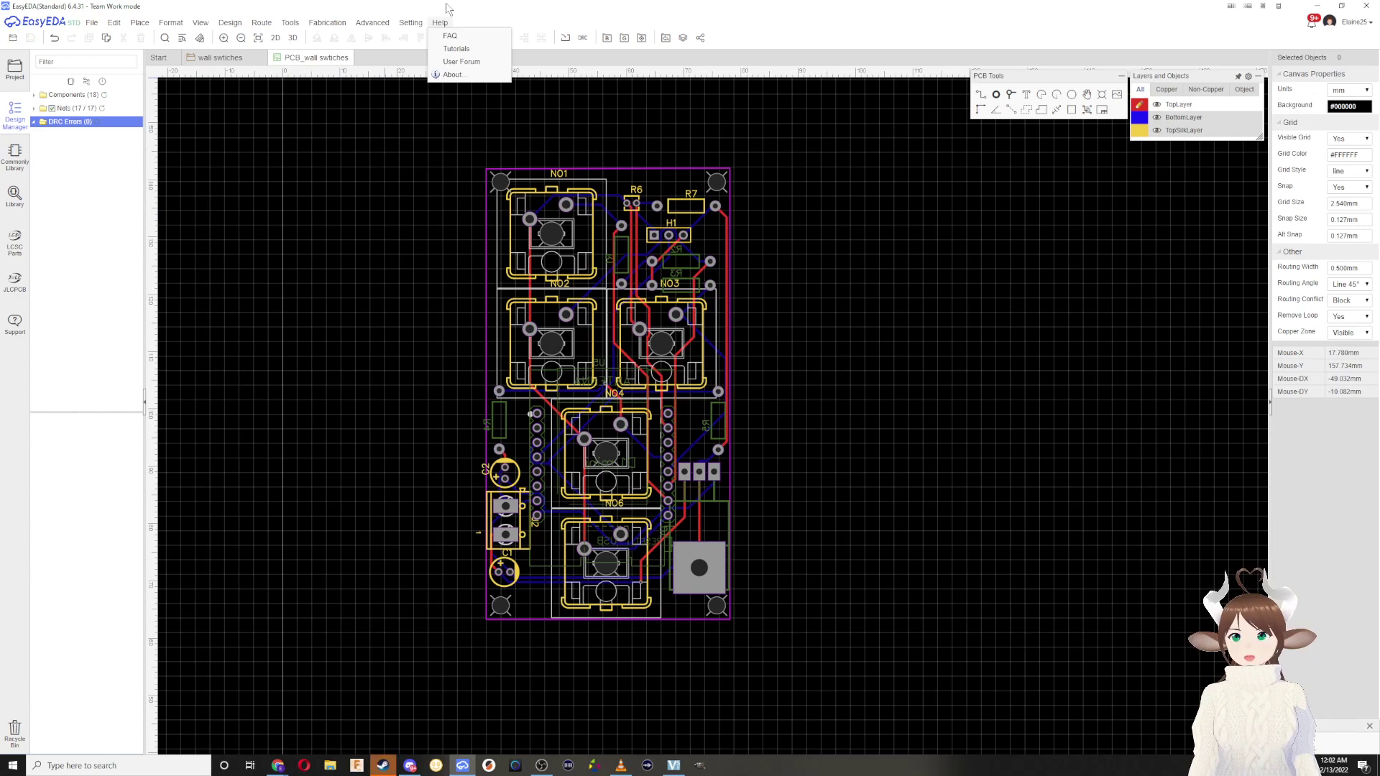
left_click(625, 38)
left_click(621, 403)
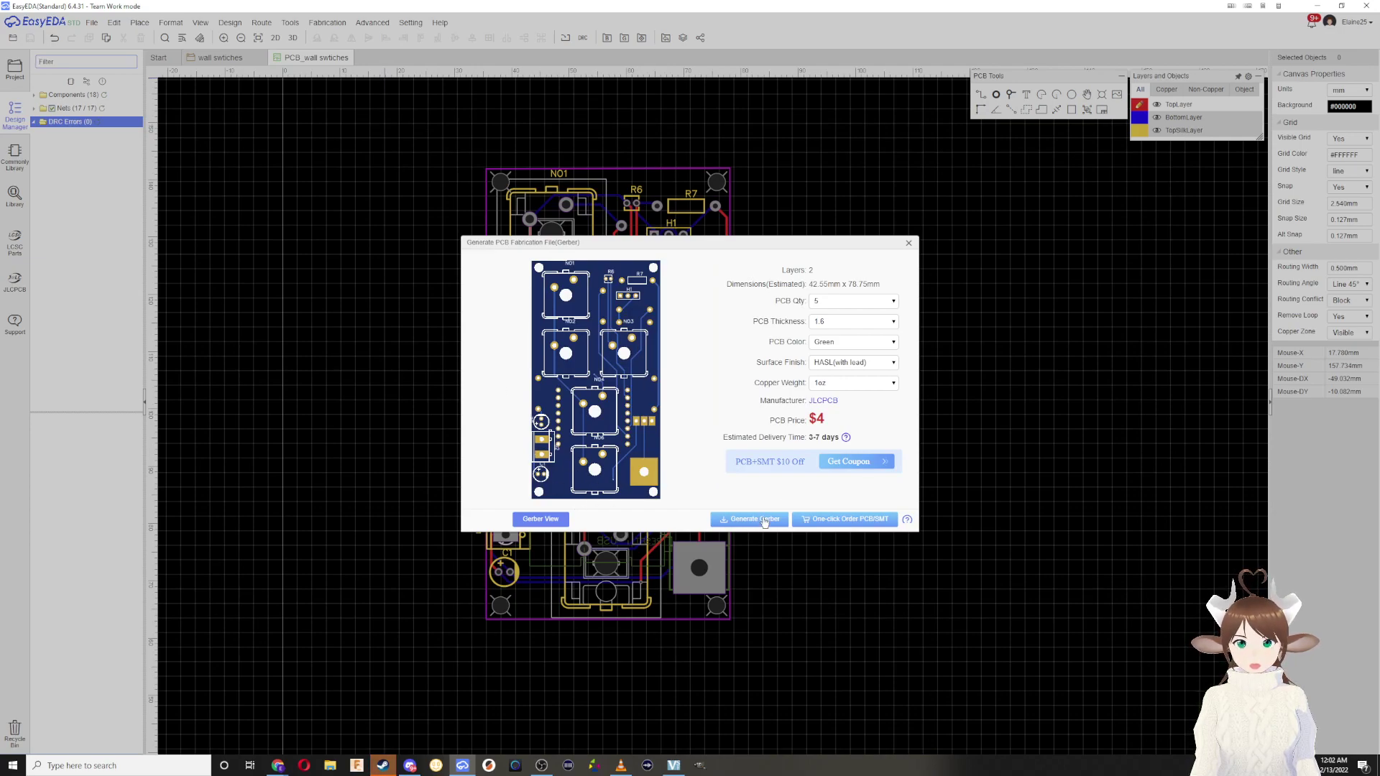
left_click(908, 244)
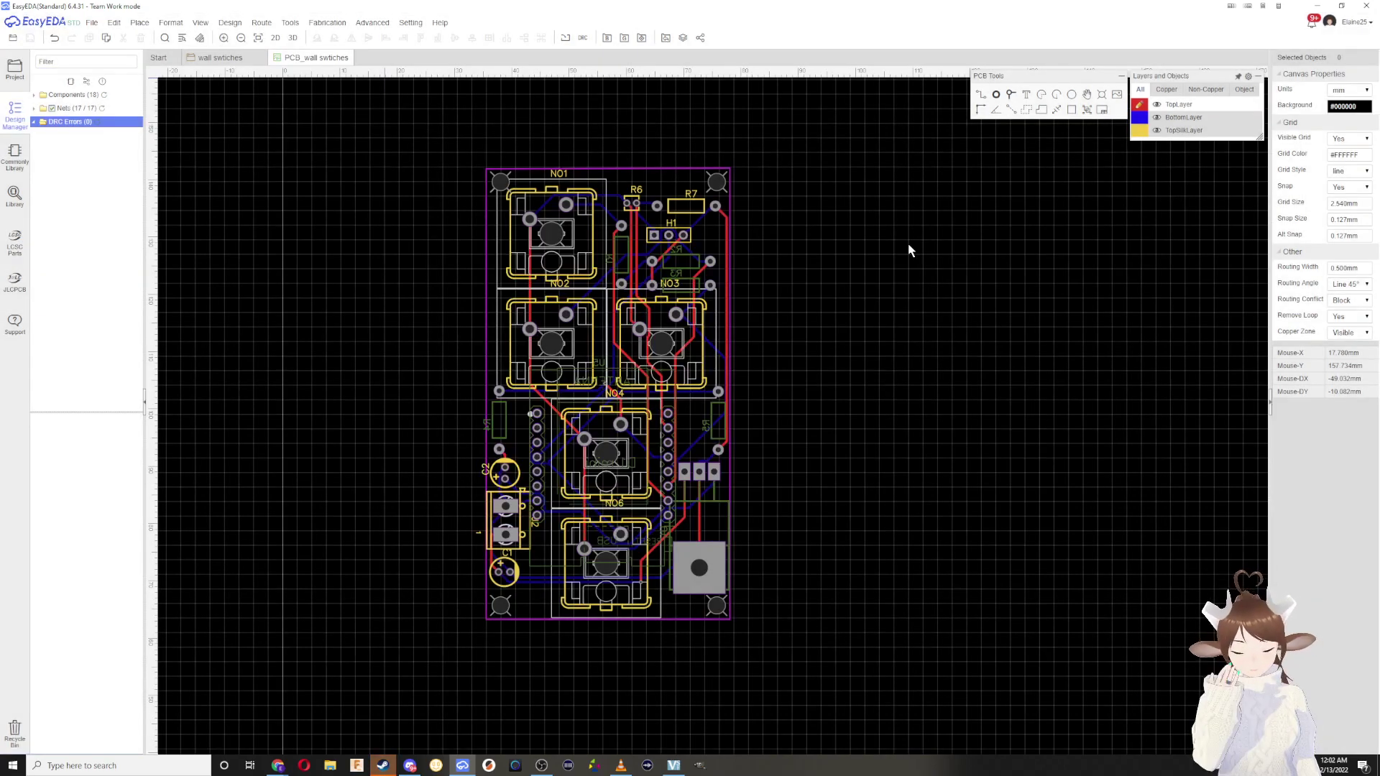